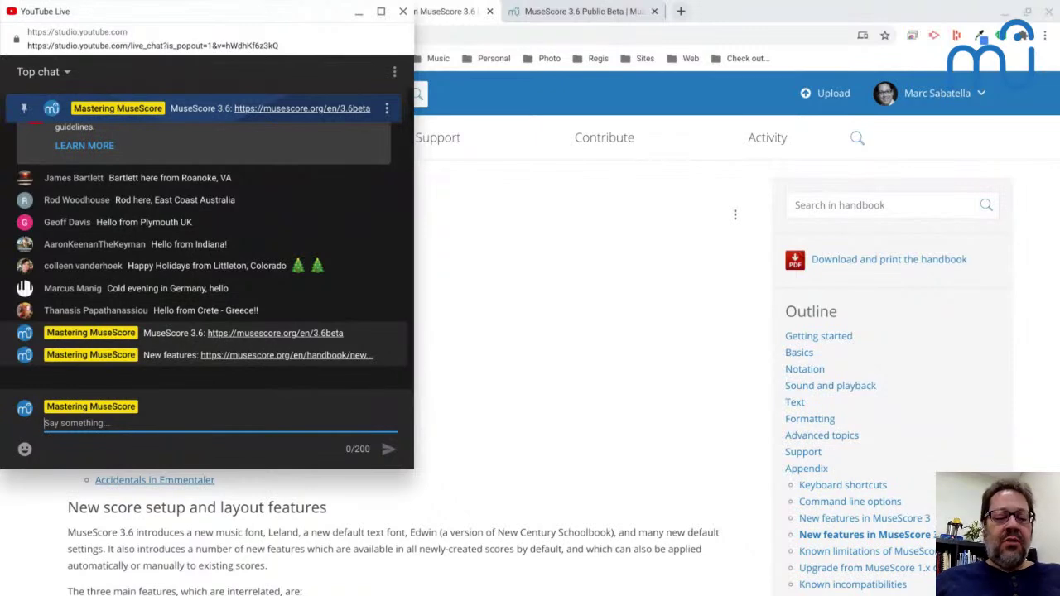
- Switch to the browser and read the MuseScore 3.6 Public Beta announcement
{"action": "key", "text": "alt+Tab"}
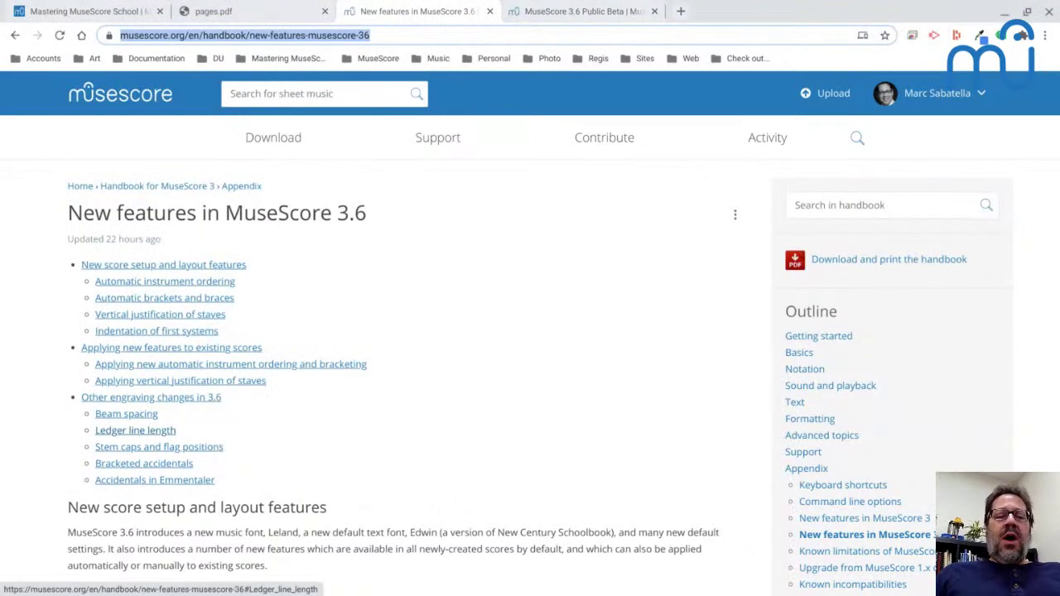
{"action": "left_click", "coordinate": [515, 18]}
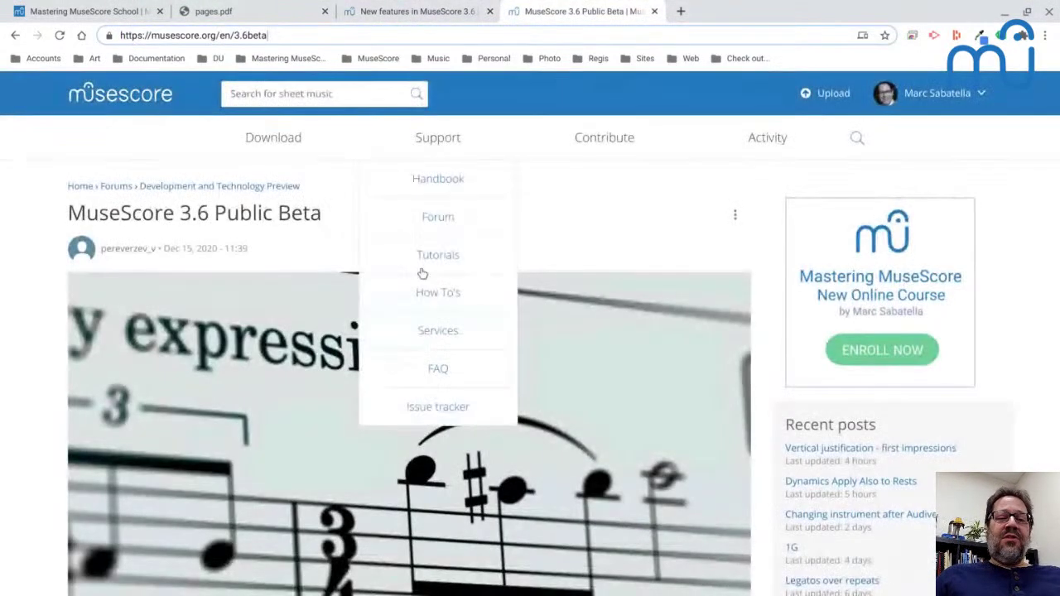
{"action": "scroll", "coordinate": [423, 273], "scroll_direction": "down", "scroll_amount": 2}
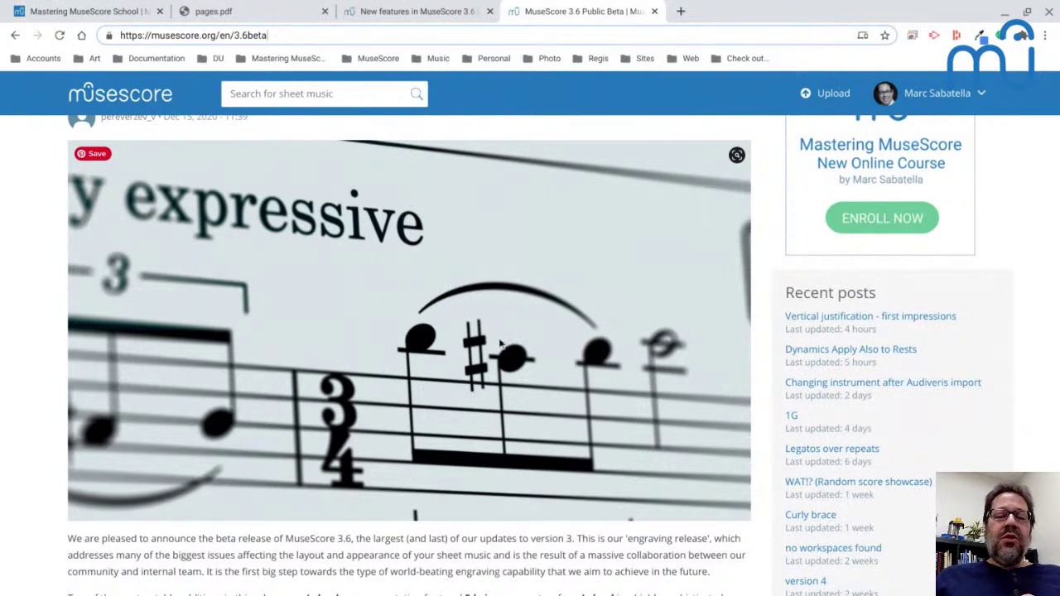
{"action": "scroll", "coordinate": [334, 263], "scroll_direction": "down", "scroll_amount": 2}
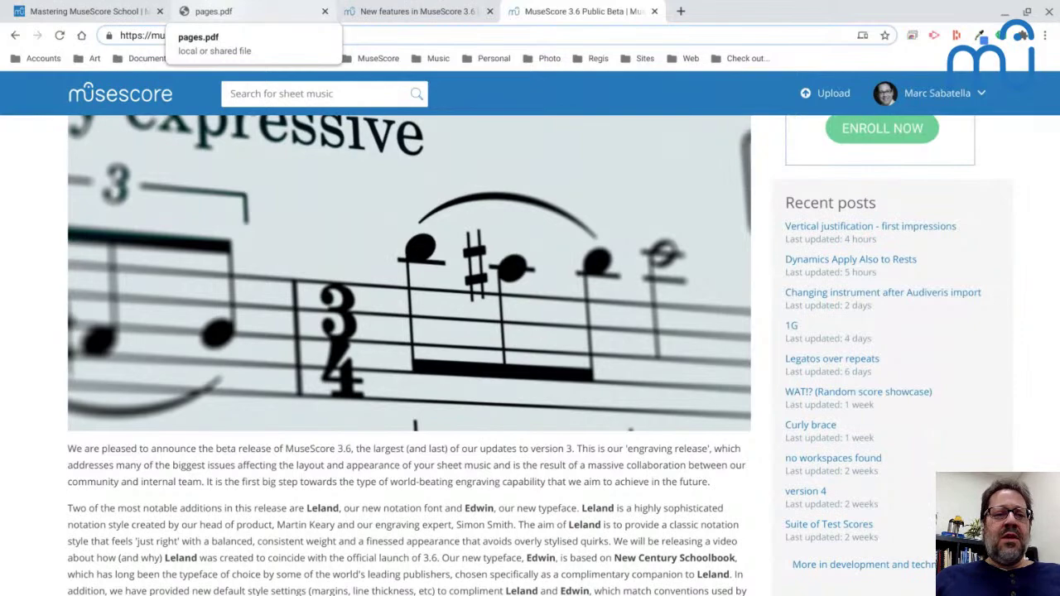
- Open pages.pdf enlarged and examine the engraving of the percussion, piano, violin and viola staves on its first page
{"action": "left_click", "coordinate": [220, 10]}
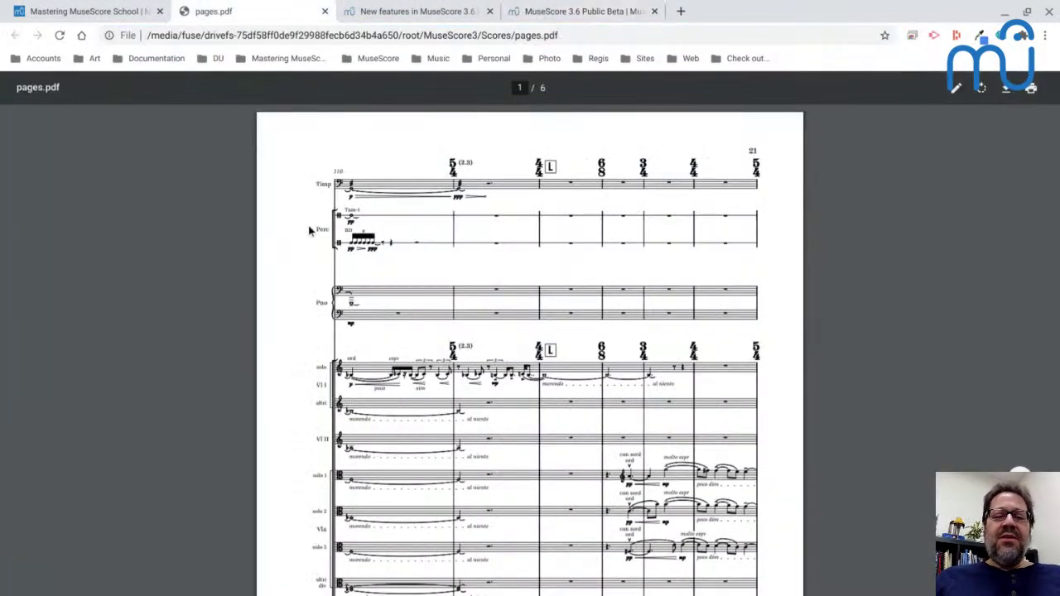
{"action": "key", "text": "ctrl+plus"}
{"action": "key", "text": "ctrl+plus"}
{"action": "key", "text": "ctrl+plus"}
{"action": "key", "text": "ctrl+plus"}
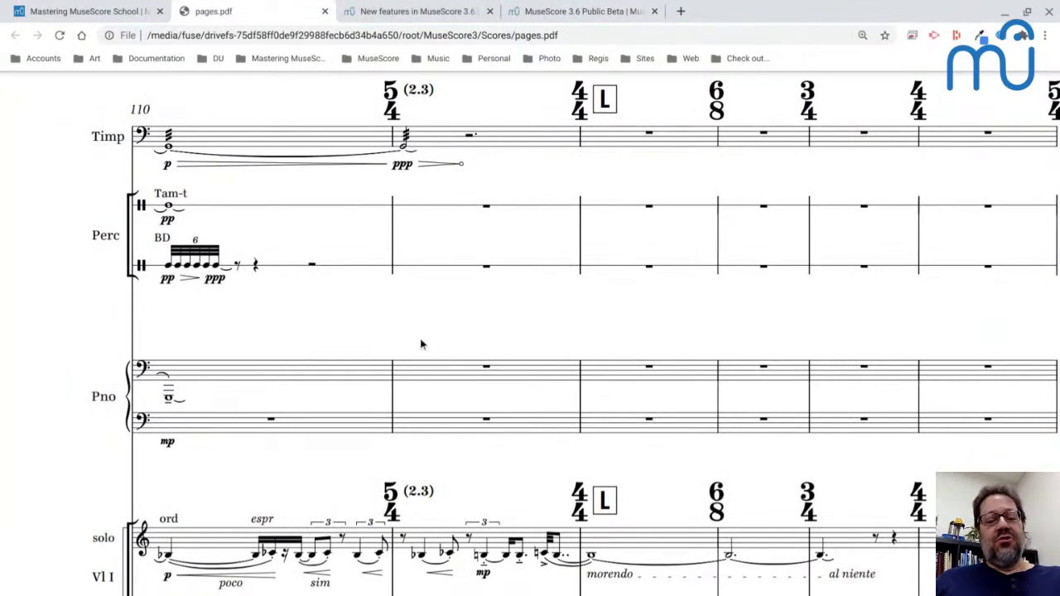
{"action": "scroll", "coordinate": [421, 344], "scroll_direction": "down", "scroll_amount": 3}
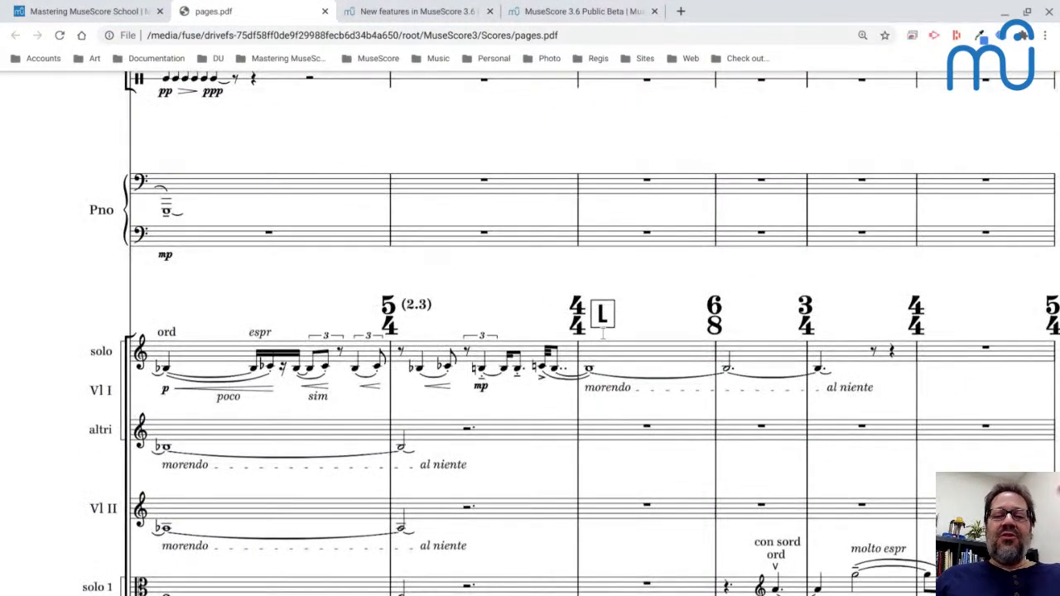
{"action": "scroll", "coordinate": [714, 313], "scroll_direction": "down", "scroll_amount": 2}
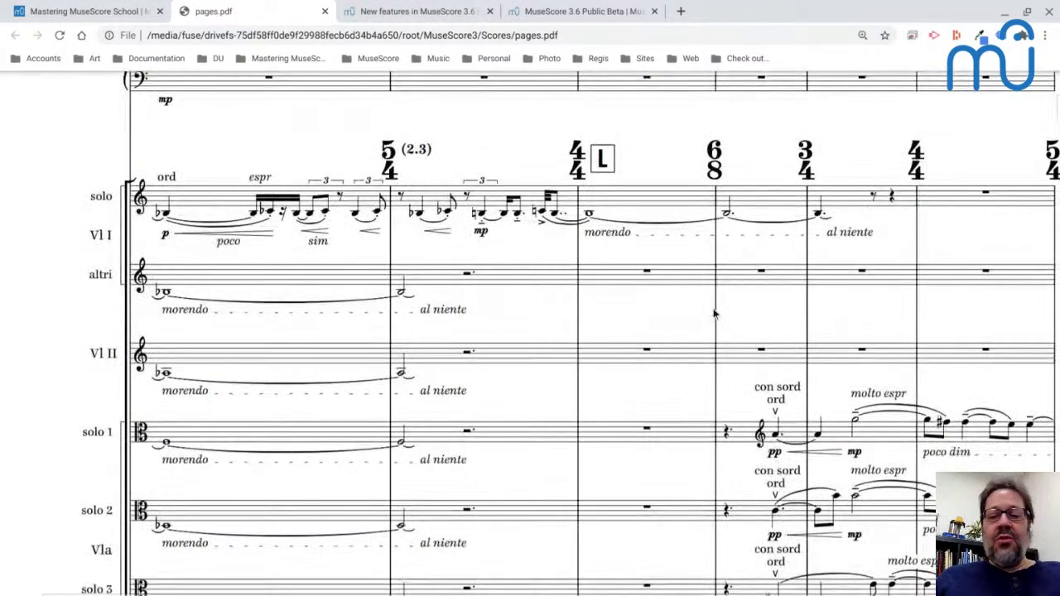
{"action": "scroll", "coordinate": [617, 248], "scroll_direction": "down", "scroll_amount": 1}
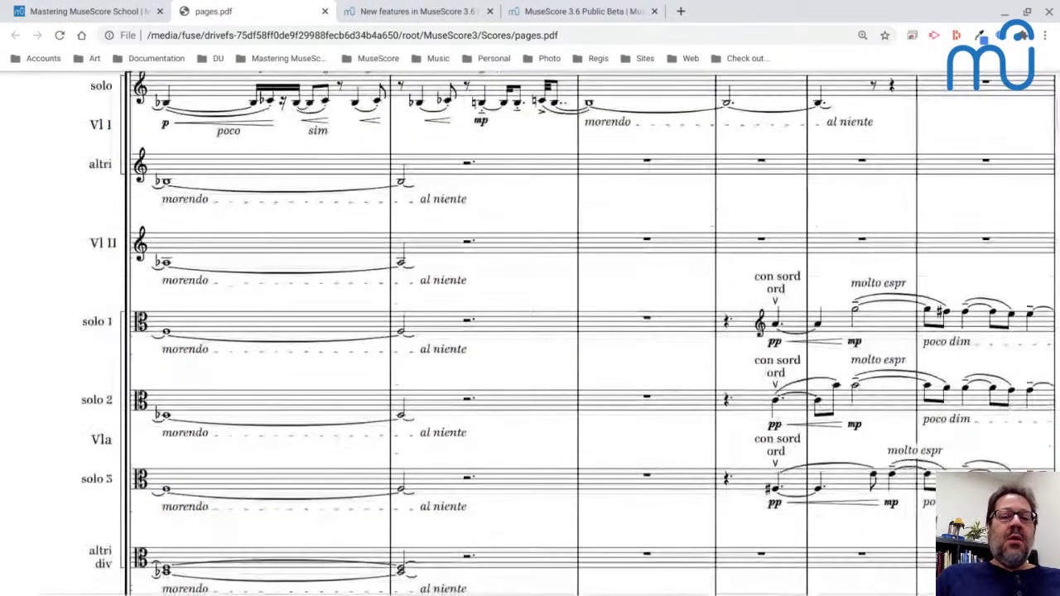
{"action": "scroll", "coordinate": [616, 248], "scroll_direction": "up", "scroll_amount": 2}
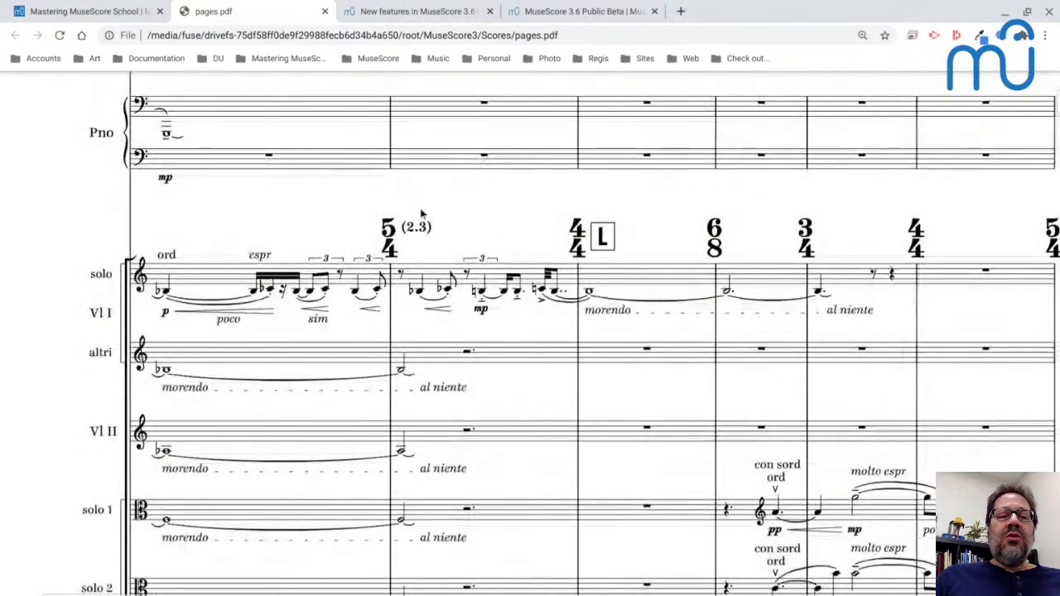
{"action": "scroll", "coordinate": [199, 141], "scroll_direction": "down", "scroll_amount": 2}
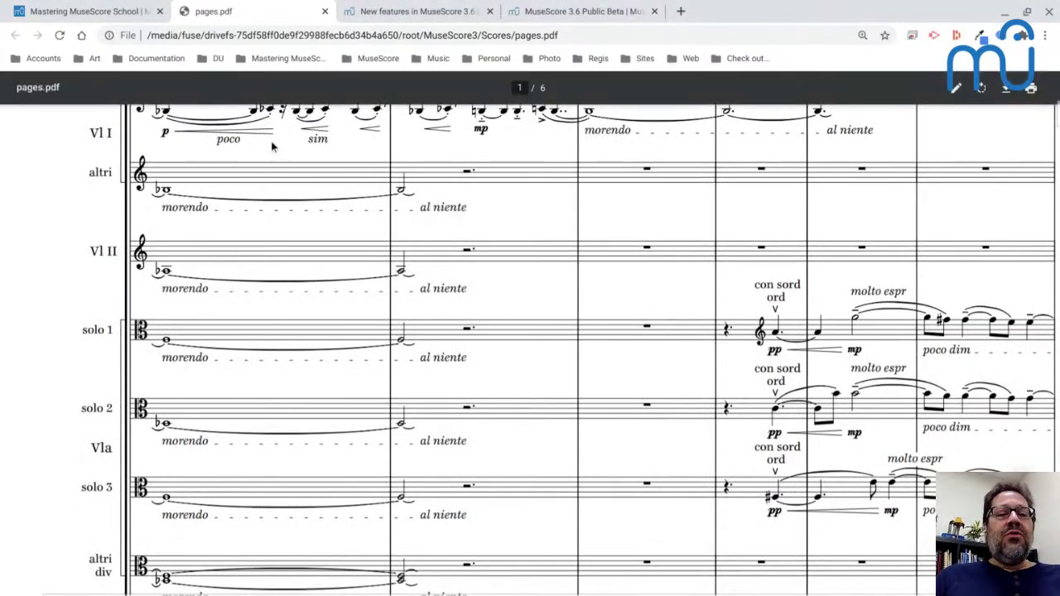
{"action": "scroll", "coordinate": [271, 142], "scroll_direction": "up", "scroll_amount": 1}
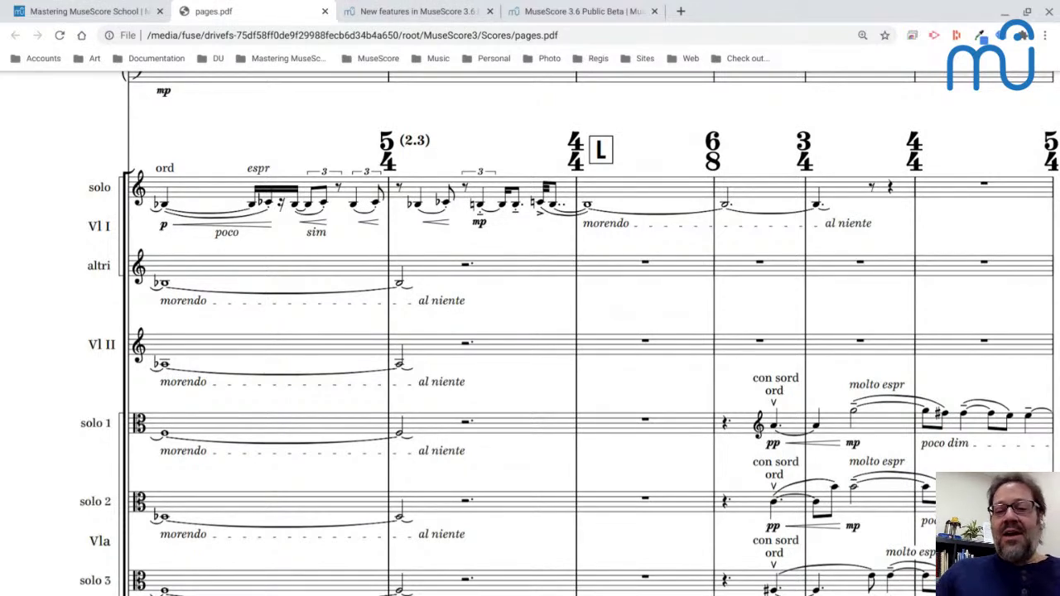
{"action": "scroll", "coordinate": [240, 580], "scroll_direction": "down", "scroll_amount": 2}
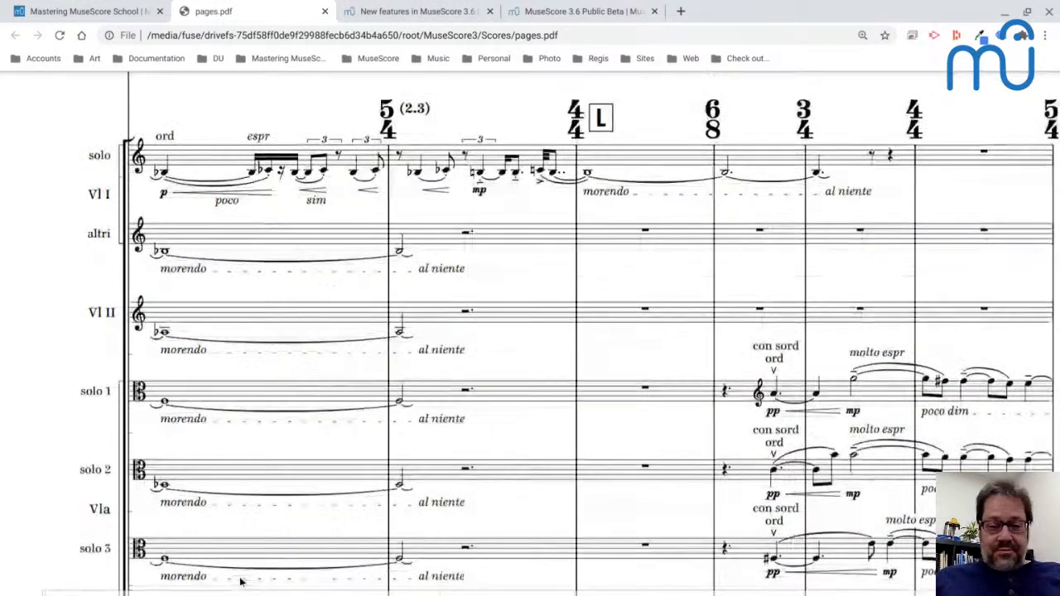
- Examine the cello and double bass staves at the foot of the PDF's first page
{"action": "key", "text": "super"}
{"action": "scroll", "coordinate": [360, 590], "scroll_direction": "up", "scroll_amount": 1}
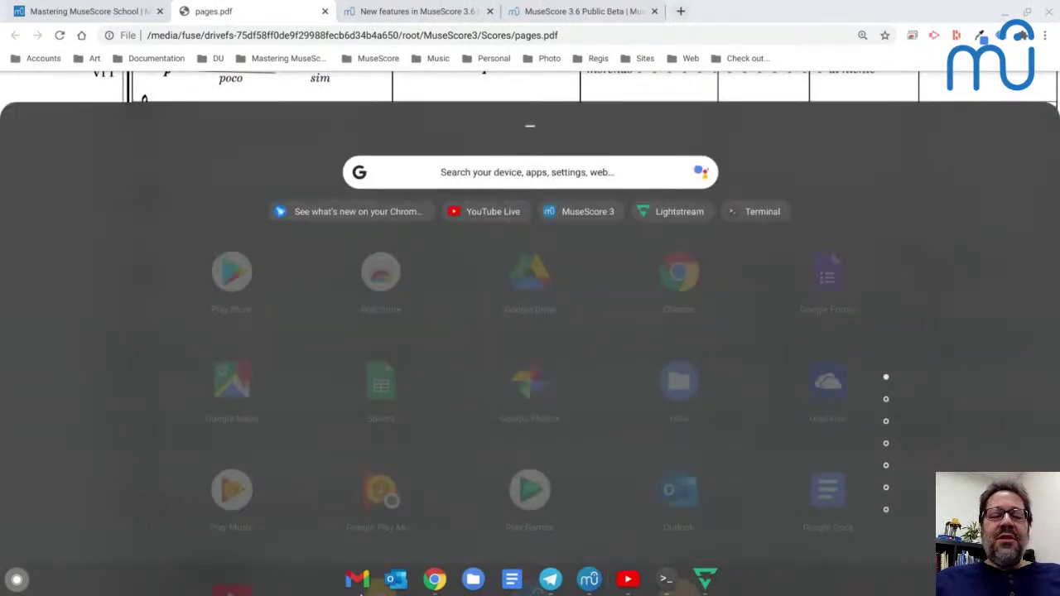
{"action": "scroll", "coordinate": [360, 588], "scroll_direction": "down", "scroll_amount": 1}
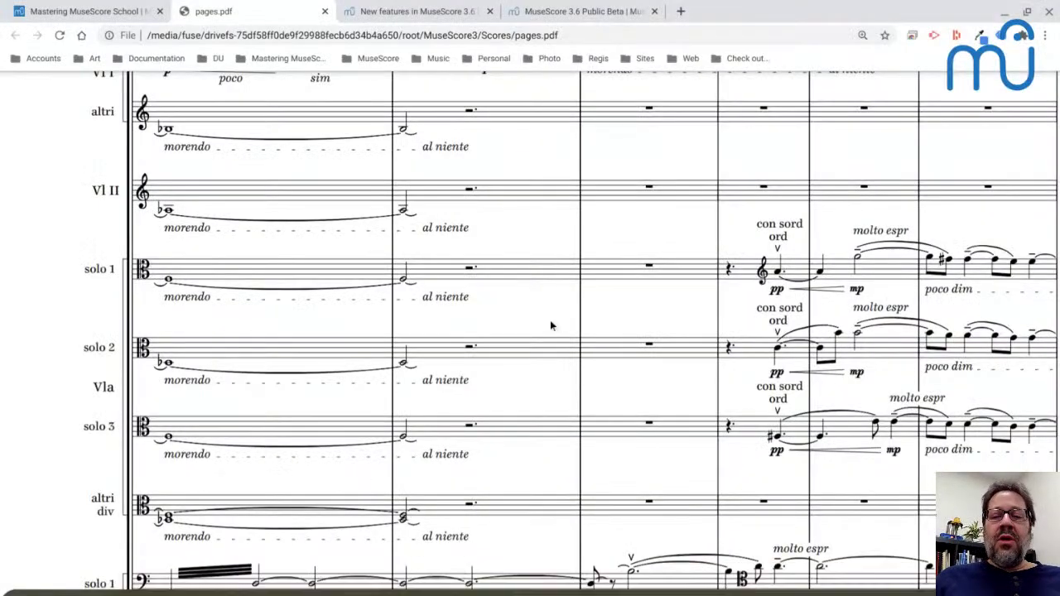
{"action": "scroll", "coordinate": [553, 318], "scroll_direction": "down", "scroll_amount": 2}
{"action": "scroll", "coordinate": [553, 325], "scroll_direction": "down", "scroll_amount": 3}
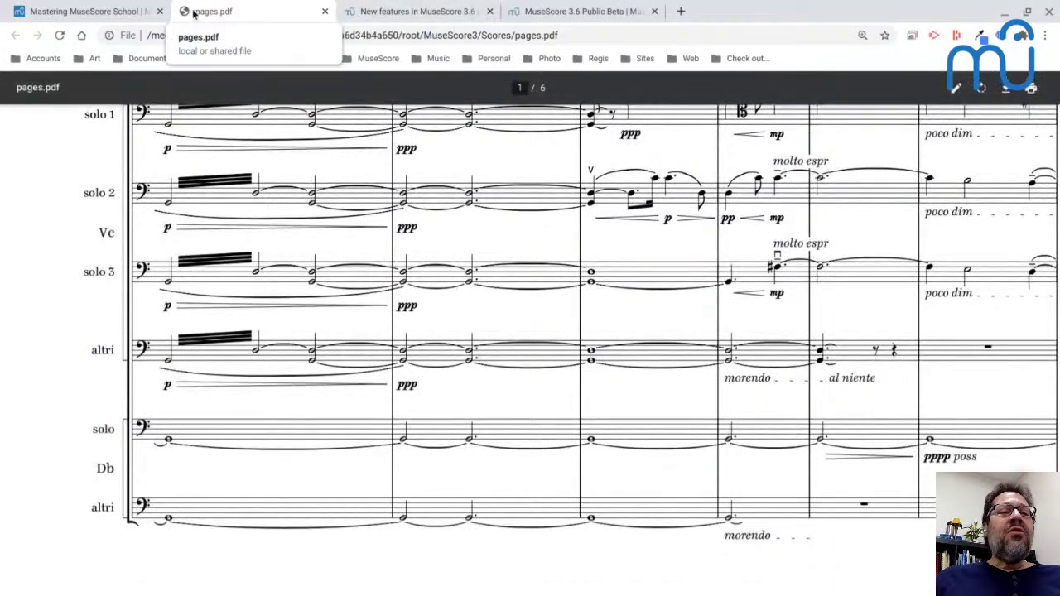
- Switch to MuseScore and view the text properties of the untitled score's title
{"action": "key", "text": "alt+Tab"}
{"action": "key", "text": "alt+Tab"}
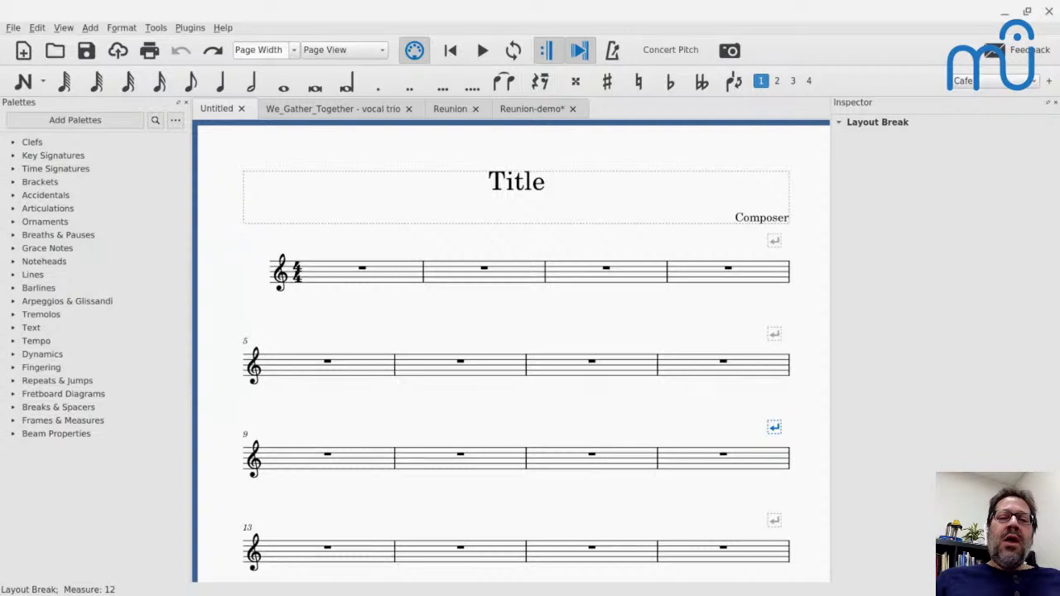
{"action": "left_click", "coordinate": [502, 181]}
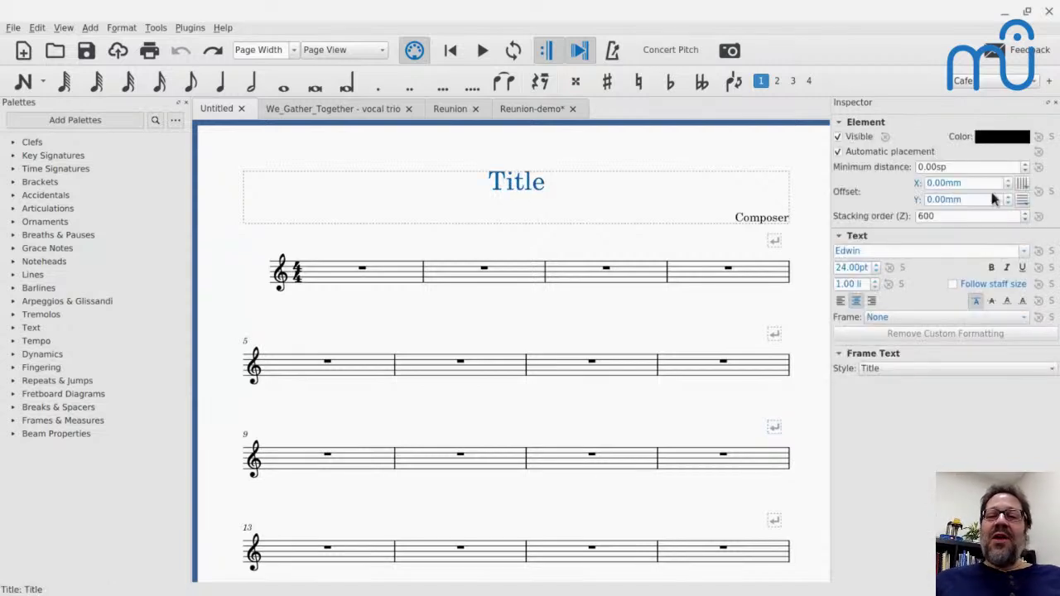
- Set the title's font to FreeSerif
{"action": "double_click", "coordinate": [878, 253]}
{"action": "type", "text": "Free"}
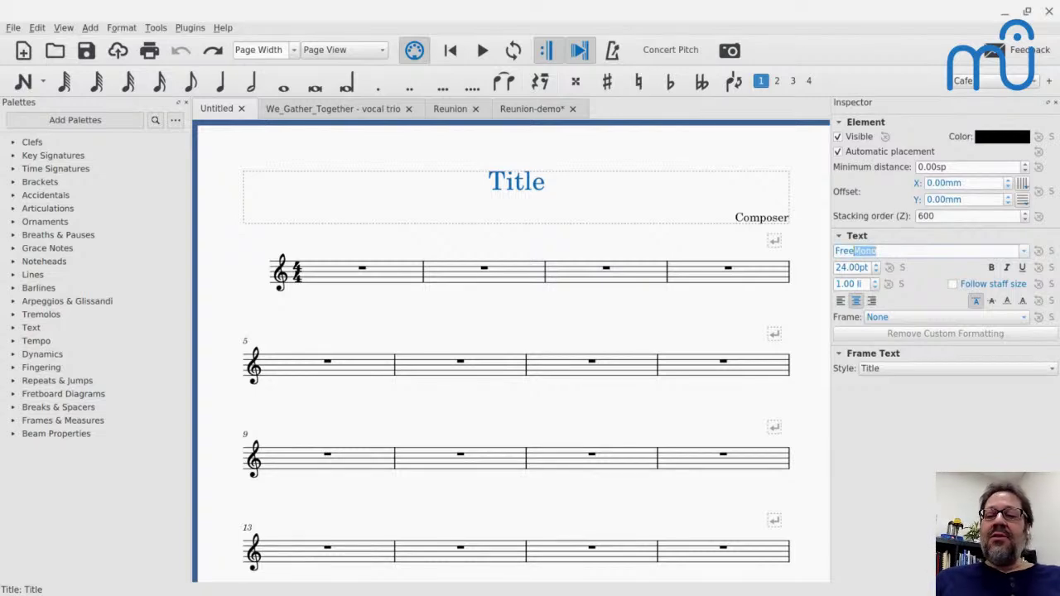
{"action": "type", "text": "Ser"}
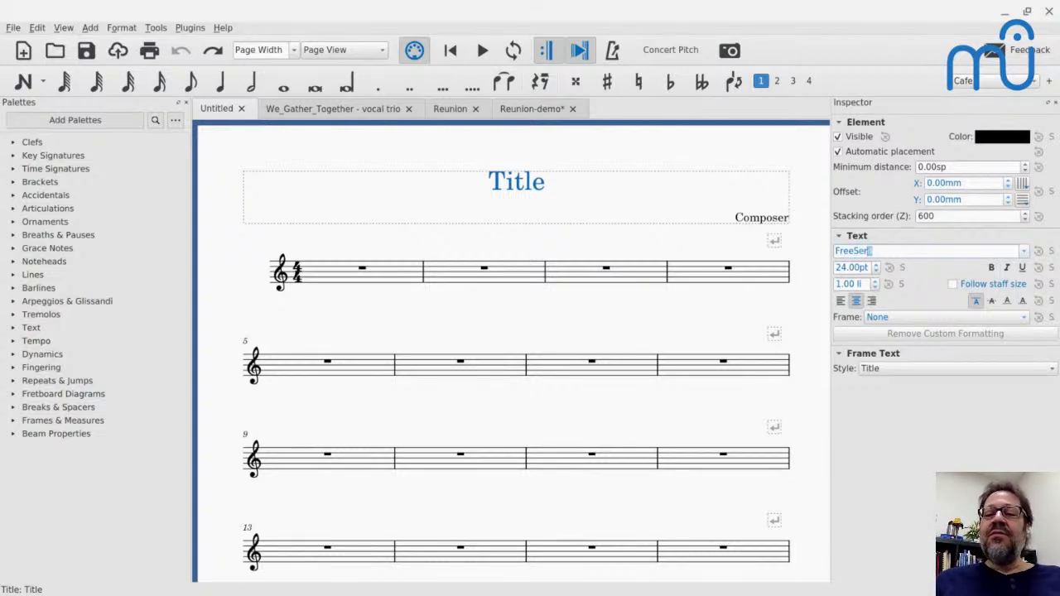
{"action": "key", "text": "Return"}
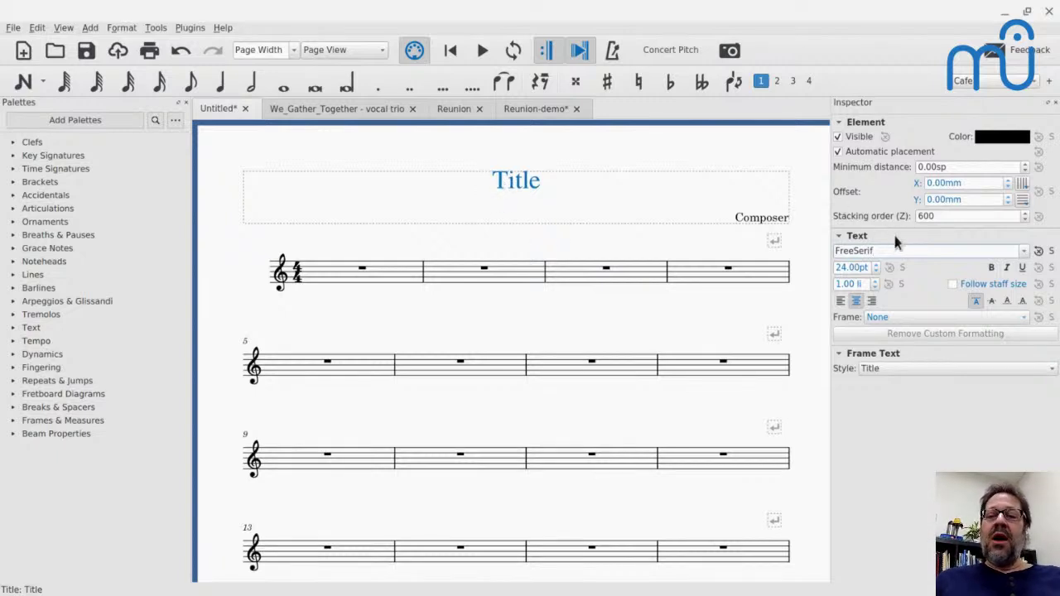
- Set the title's font to Edwin and deselect the title
{"action": "key", "text": "ctrl+a"}
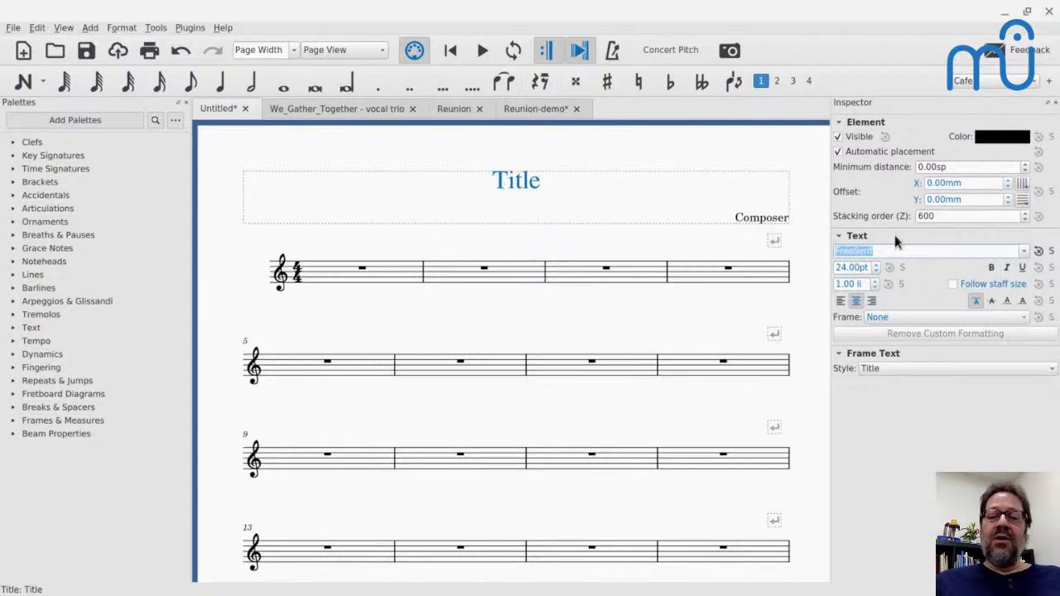
{"action": "type", "text": "Edwin"}
{"action": "key", "text": "Return"}
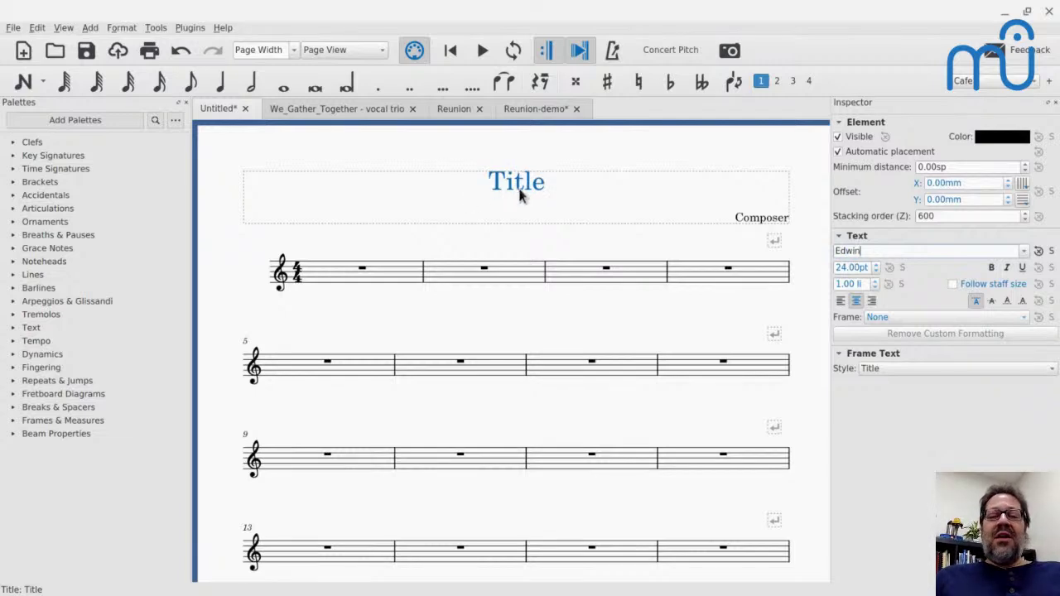
{"action": "left_click", "coordinate": [513, 152]}
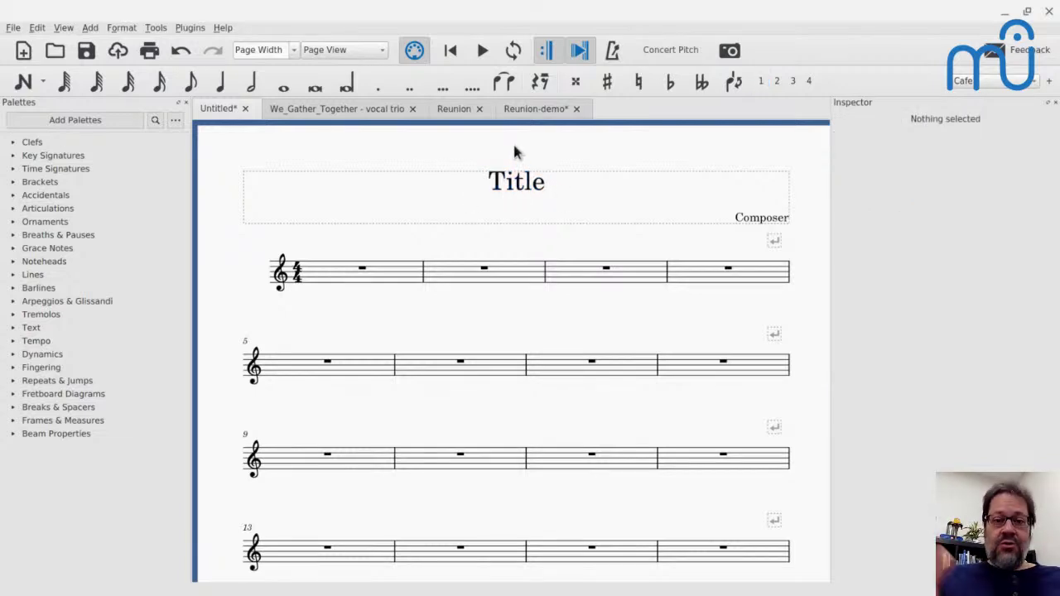
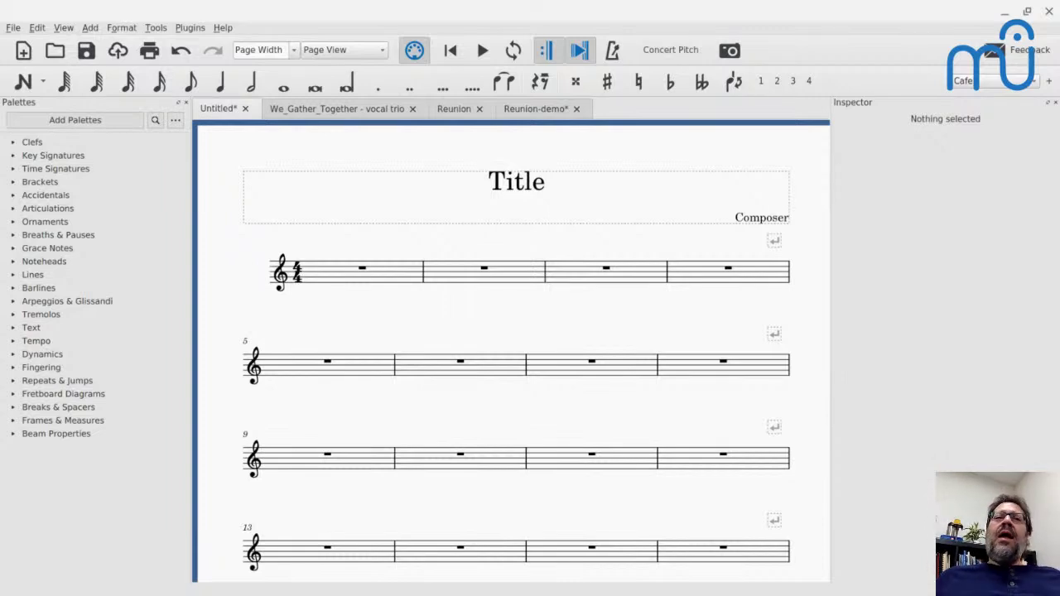
- Show the Reunion score and inspect the horizontal frame that indents its first system
{"action": "left_click", "coordinate": [444, 113]}
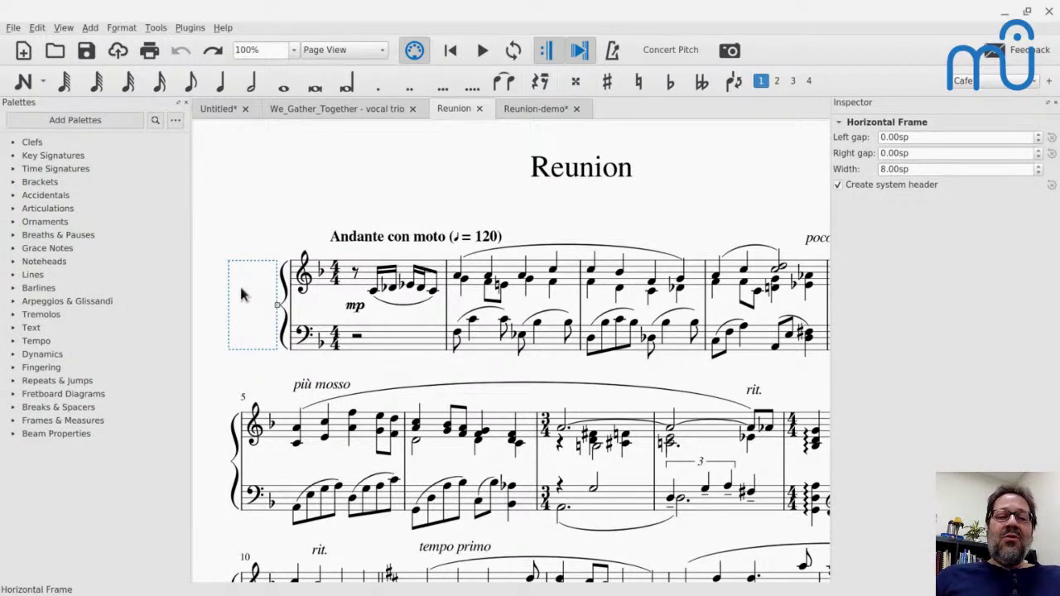
{"action": "left_click", "coordinate": [295, 188]}
{"action": "left_click", "coordinate": [208, 326]}
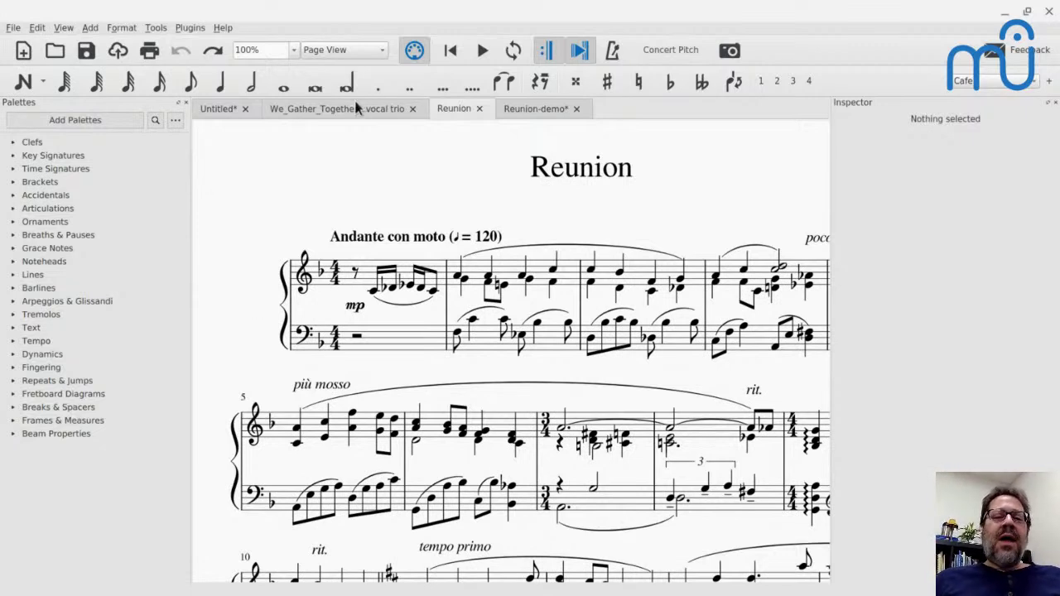
- Return to the untitled score and show the Score page of its style settings, placed so the first system stays in view
{"action": "left_click", "coordinate": [207, 116]}
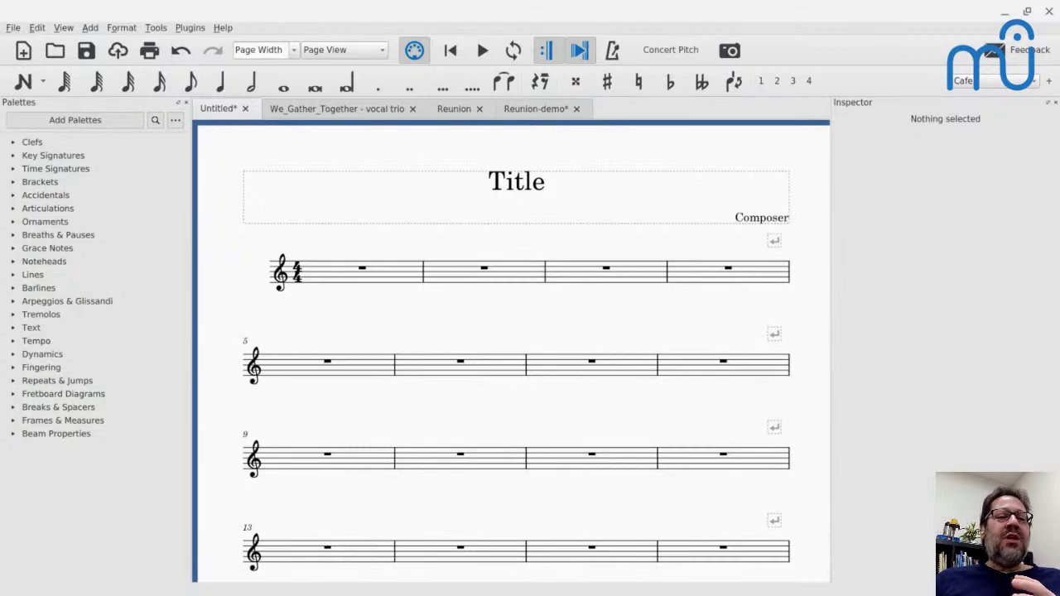
{"action": "left_click", "coordinate": [121, 30]}
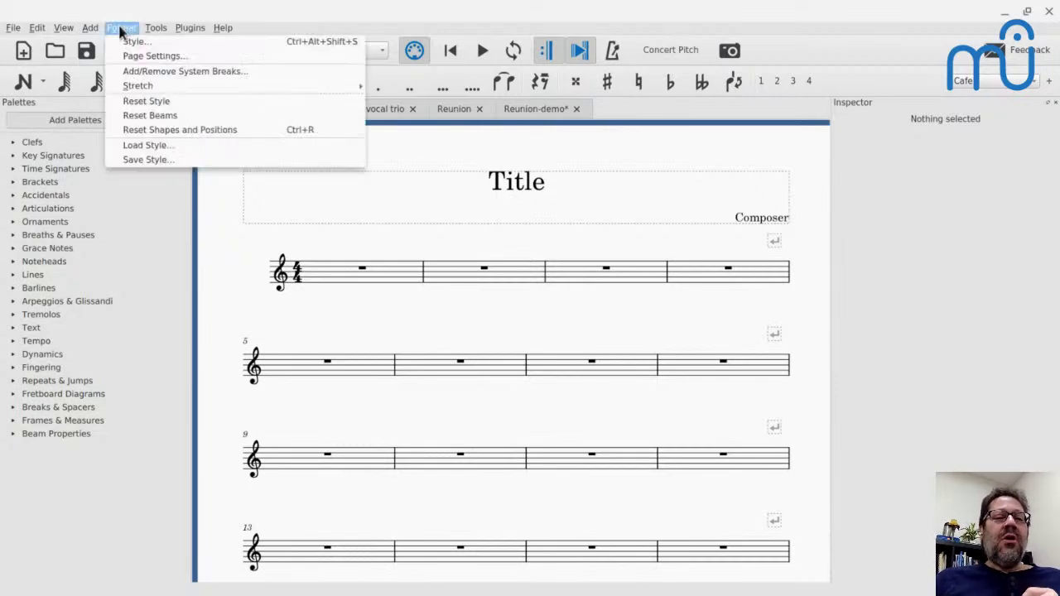
{"action": "left_click", "coordinate": [130, 41]}
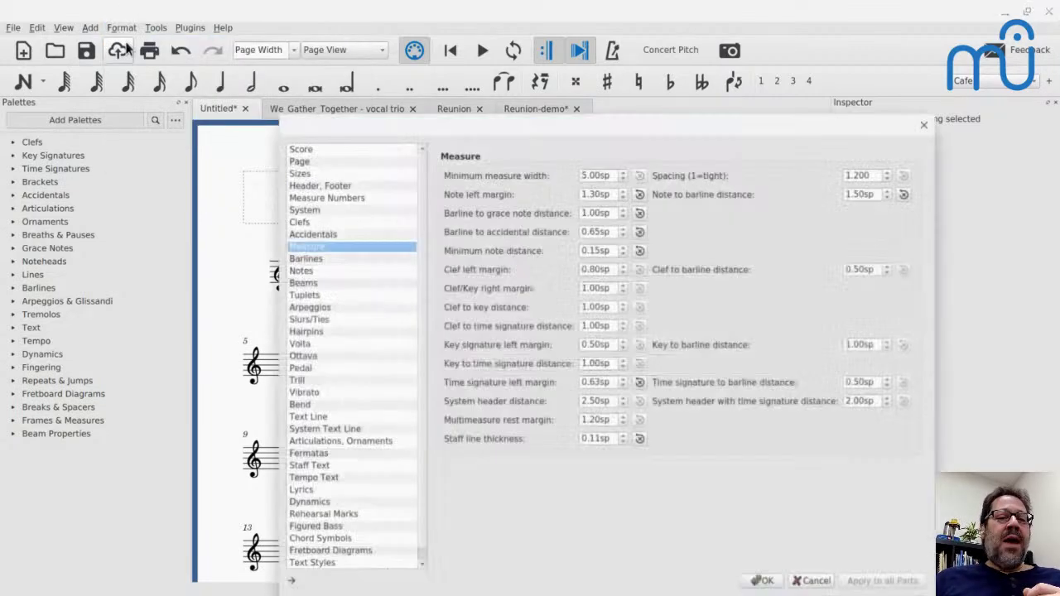
{"action": "left_click", "coordinate": [313, 160]}
{"action": "left_click", "coordinate": [308, 149]}
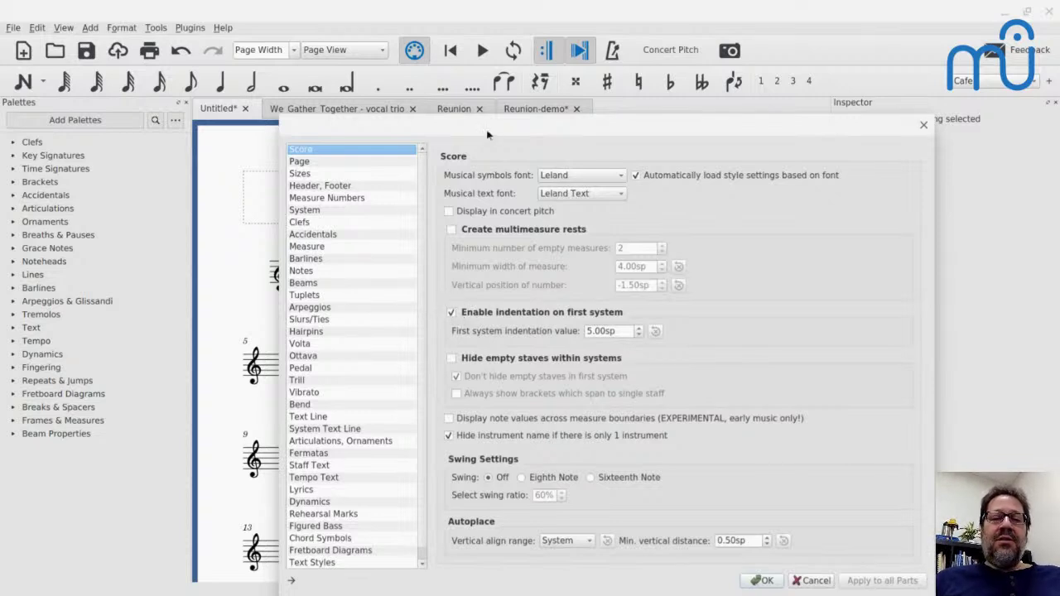
{"action": "left_click_drag", "start_coordinate": [486, 129], "coordinate": [612, 47]}
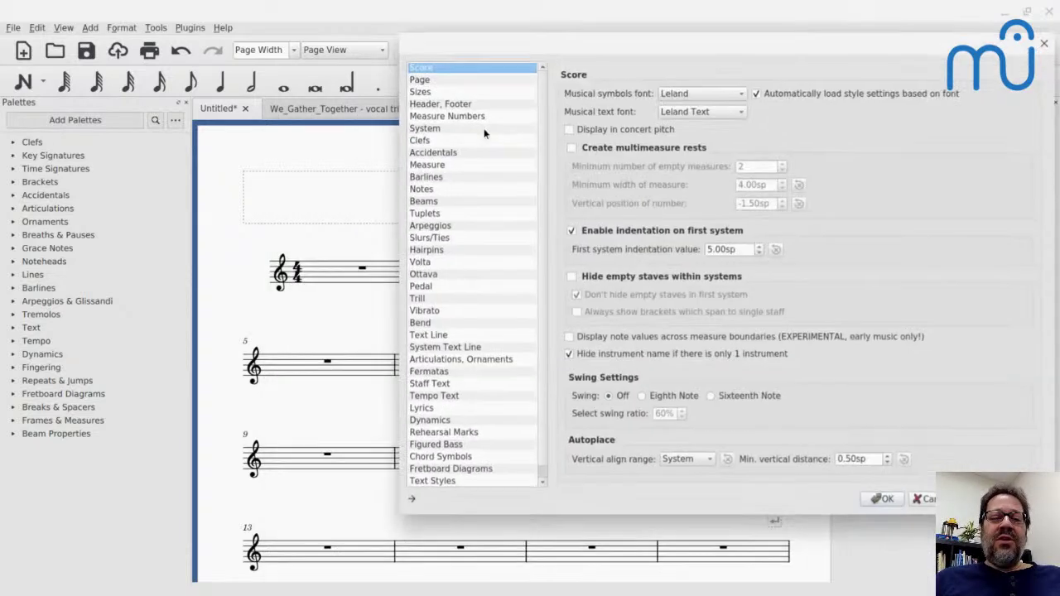
- Try the untitled score without first-system indentation, re-enable the indentation and cancel the style changes
{"action": "left_click", "coordinate": [577, 231]}
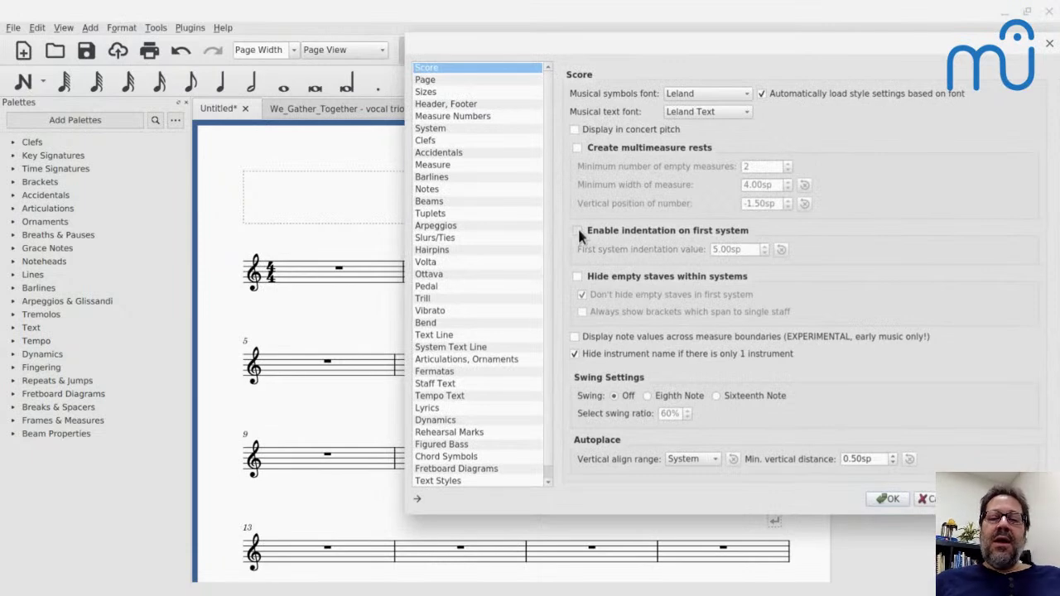
{"action": "left_click", "coordinate": [577, 231]}
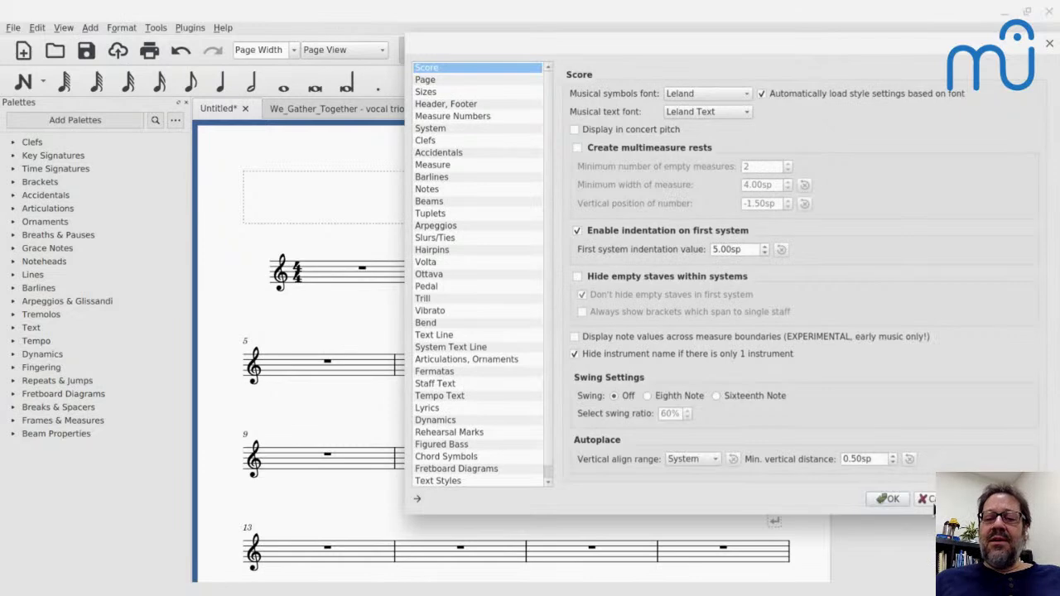
{"action": "left_click", "coordinate": [927, 499]}
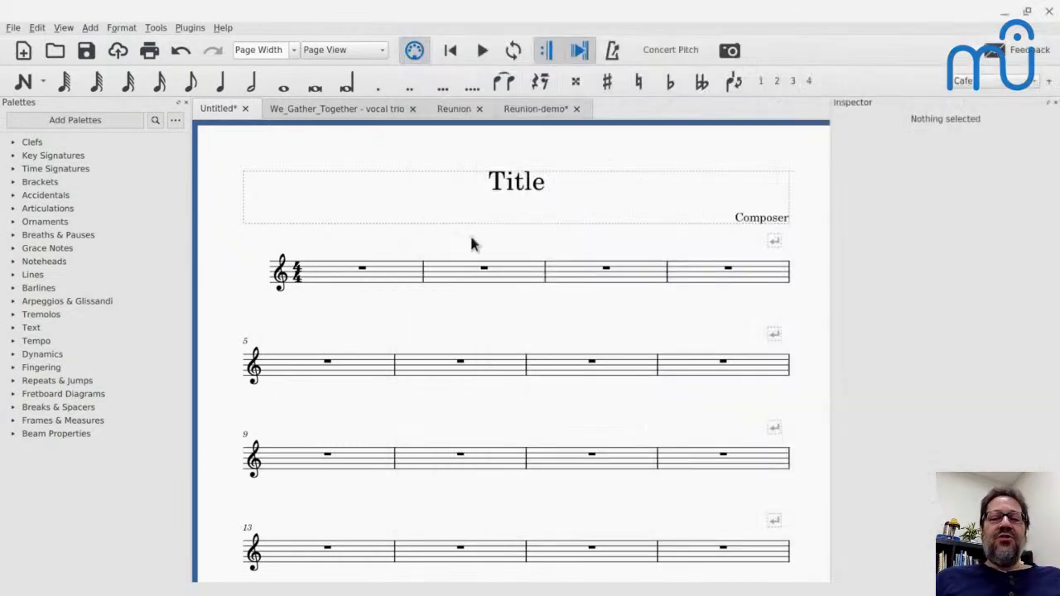
- Show the Reunion score and select the horizontal frame that indents its first system
{"action": "left_click", "coordinate": [449, 108]}
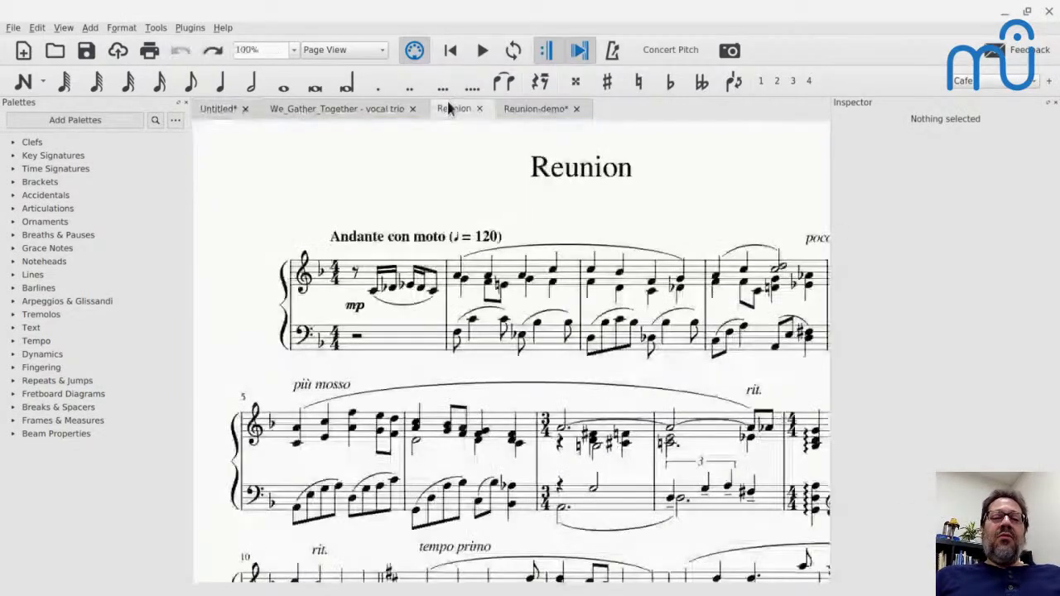
{"action": "left_click", "coordinate": [263, 289]}
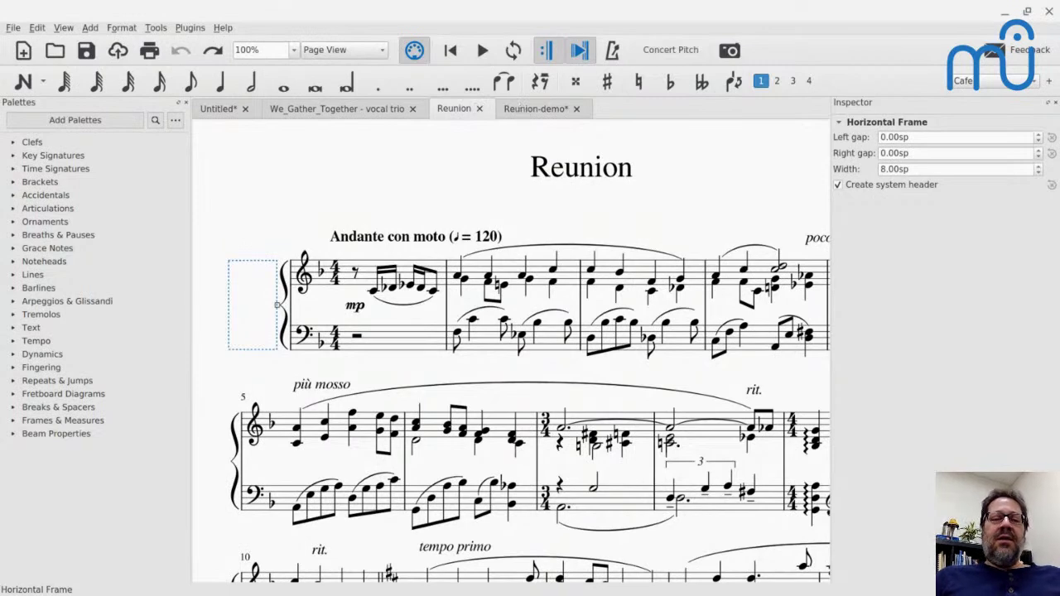
{"action": "key", "text": "Tab"}
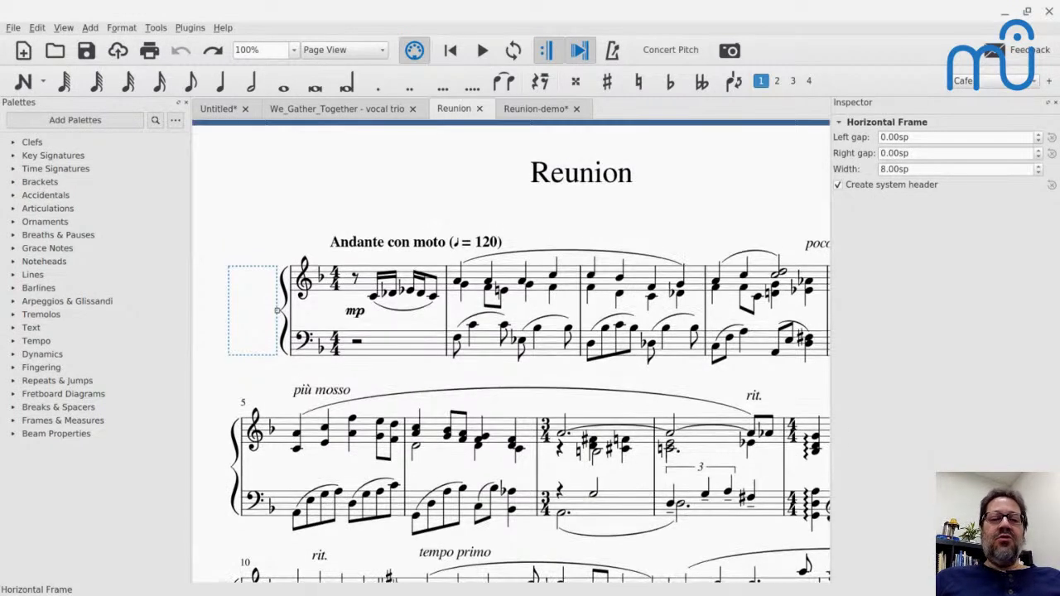
- Compare the first page of the Reunion score with that of the Reunion-demo score by alternating between them
{"action": "left_click", "coordinate": [523, 110]}
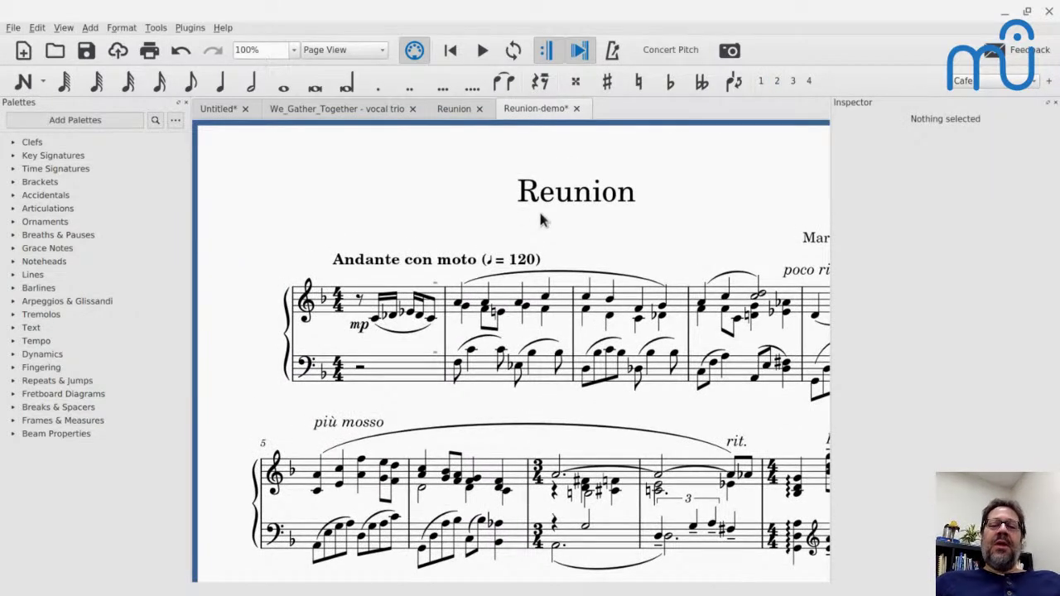
{"action": "left_click", "coordinate": [468, 114]}
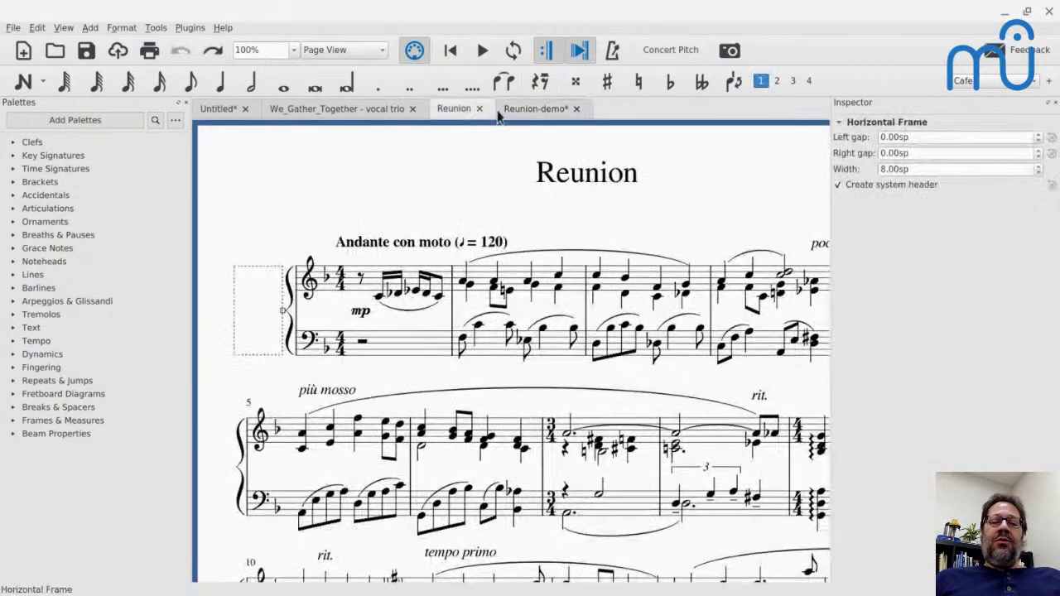
{"action": "left_click", "coordinate": [518, 106]}
{"action": "left_click", "coordinate": [470, 109]}
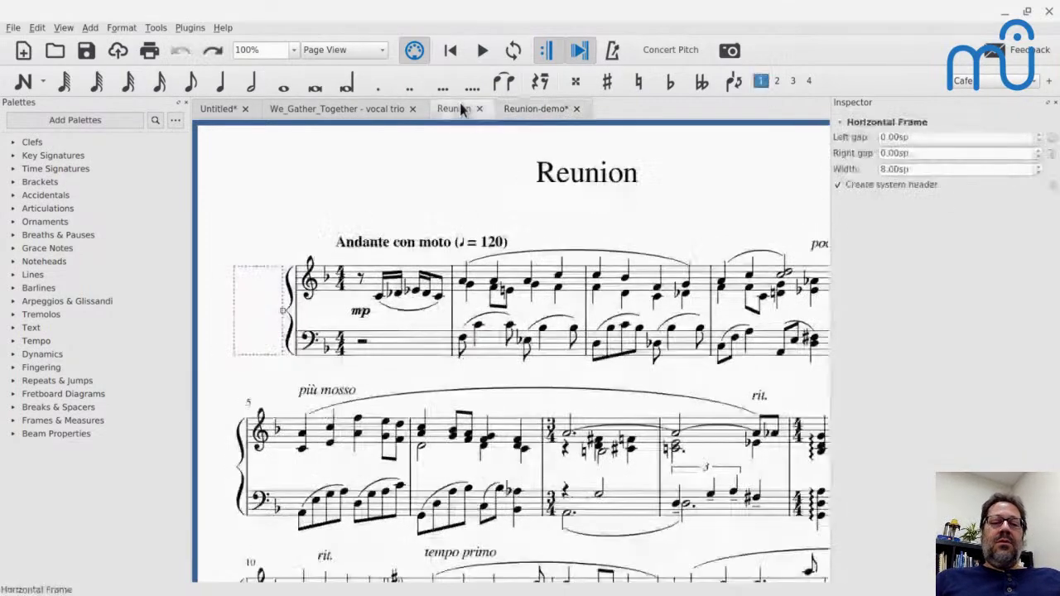
{"action": "left_click", "coordinate": [530, 111]}
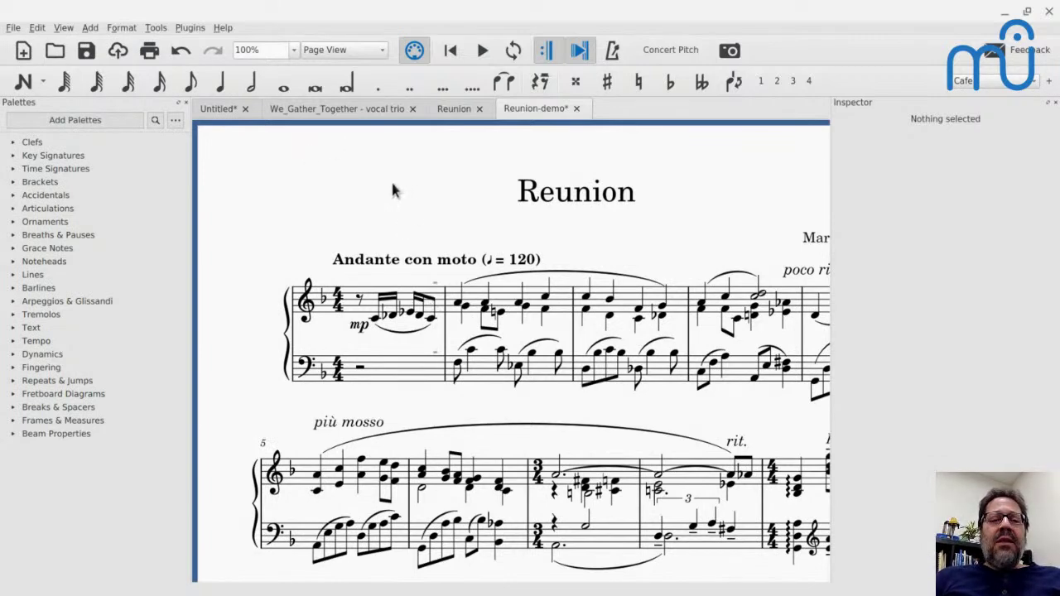
- Show the opening measure of the Reunion score at 400% zoom
{"action": "left_click", "coordinate": [443, 111]}
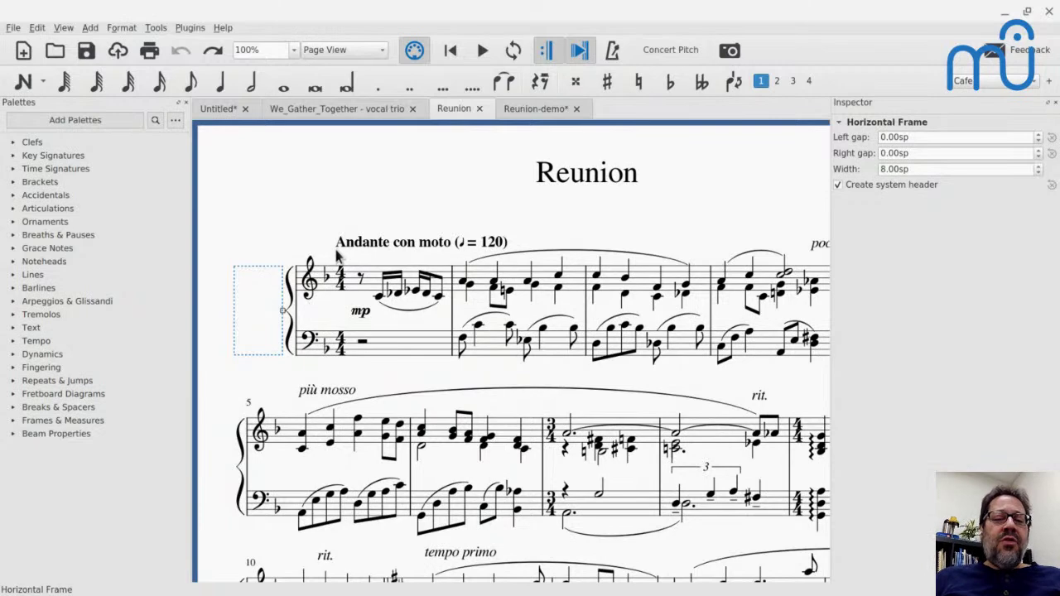
{"action": "left_click", "coordinate": [303, 222]}
{"action": "scroll", "coordinate": [300, 216], "scroll_direction": "up", "scroll_amount": 5, "text": "ctrl"}
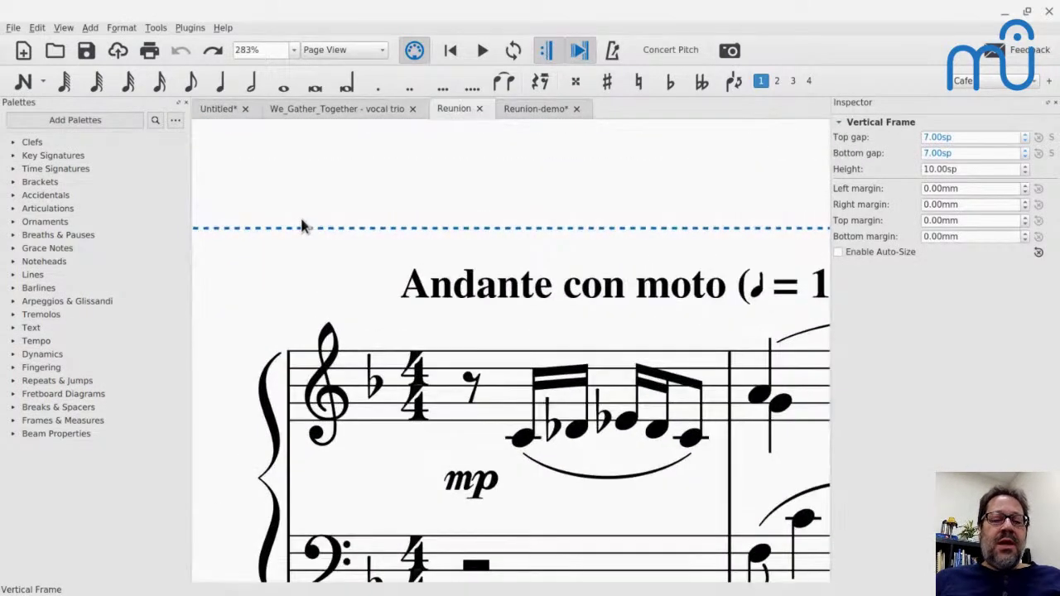
{"action": "scroll", "coordinate": [299, 215], "scroll_direction": "up", "scroll_amount": 1, "text": "ctrl"}
{"action": "scroll", "coordinate": [290, 265], "scroll_direction": "down", "scroll_amount": 5}
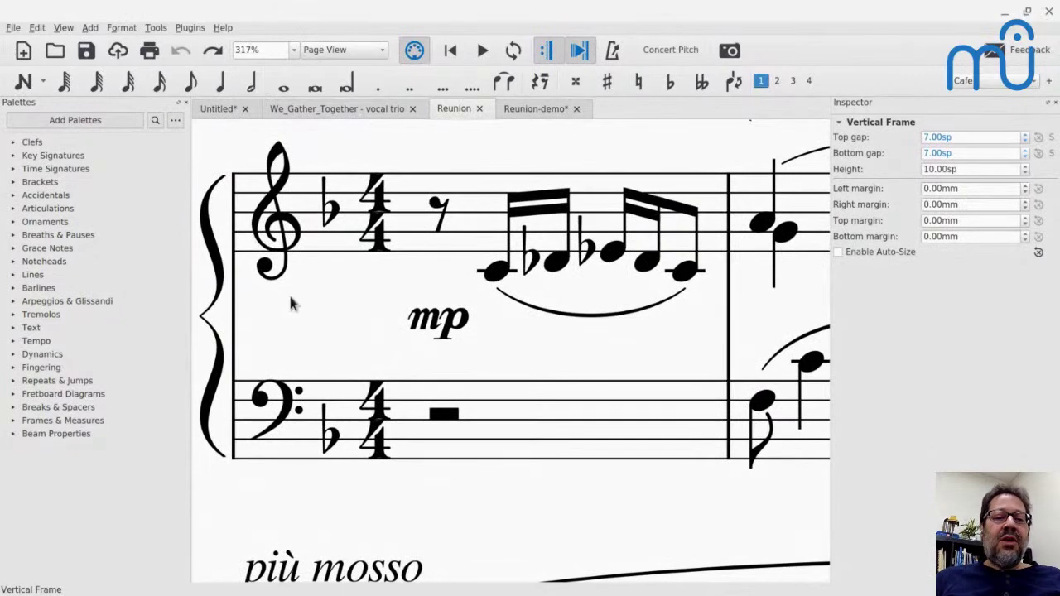
{"action": "left_click", "coordinate": [293, 51]}
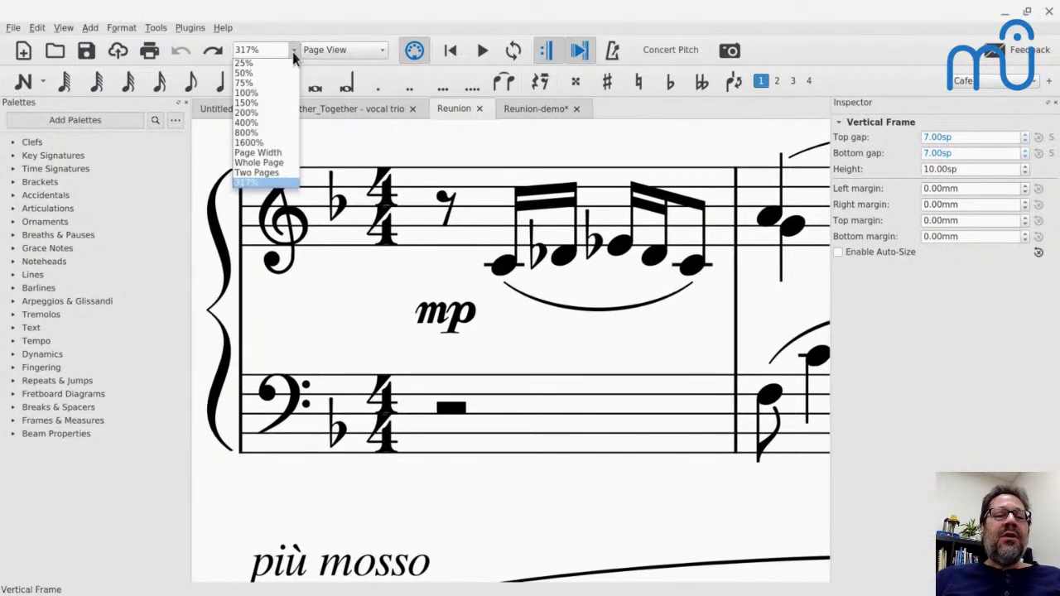
{"action": "left_click", "coordinate": [249, 122]}
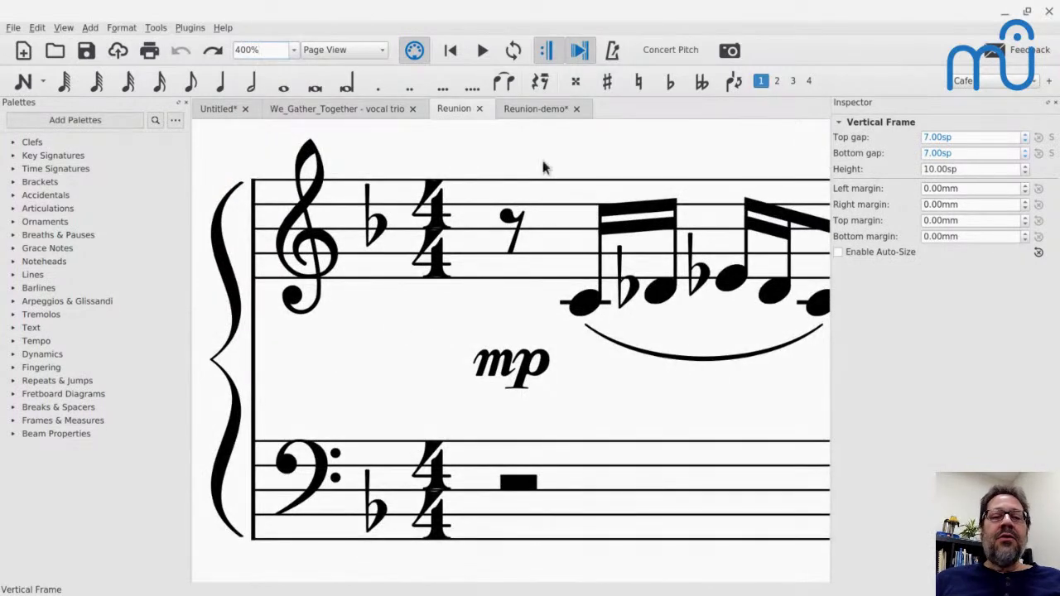
- Enlarge the Reunion-demo score to 400% and look for its opening measure at different zoom levels
{"action": "left_click", "coordinate": [550, 108]}
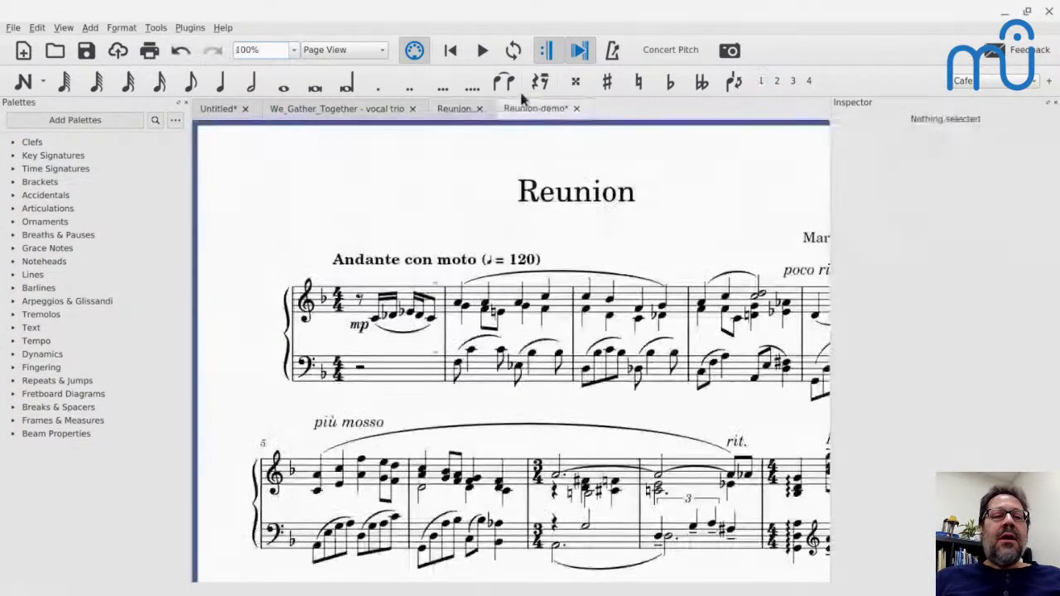
{"action": "left_click", "coordinate": [299, 52]}
{"action": "left_click", "coordinate": [272, 128]}
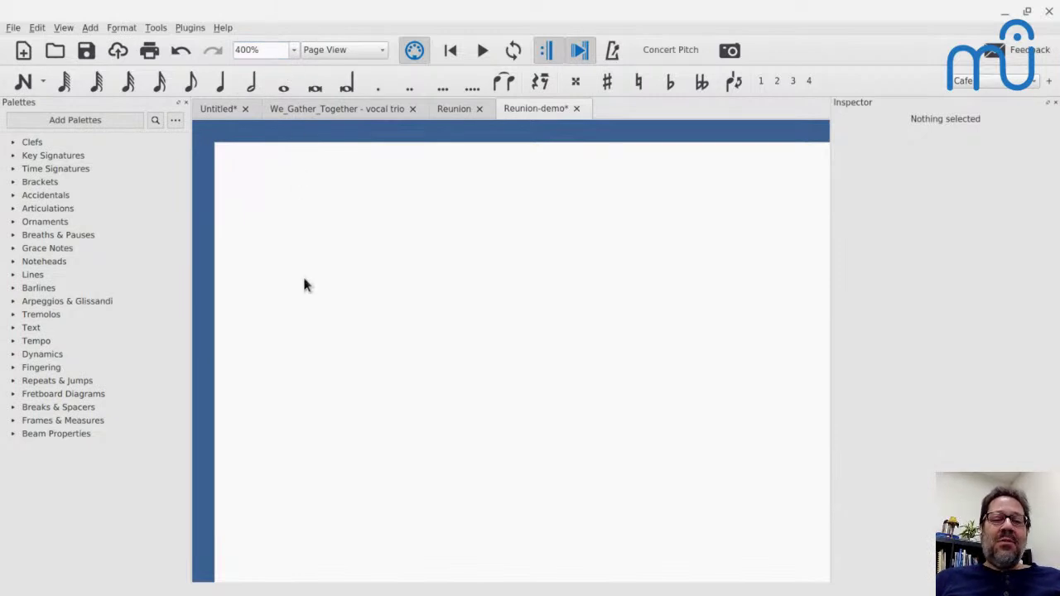
{"action": "scroll", "coordinate": [426, 384], "scroll_direction": "right", "scroll_amount": 10}
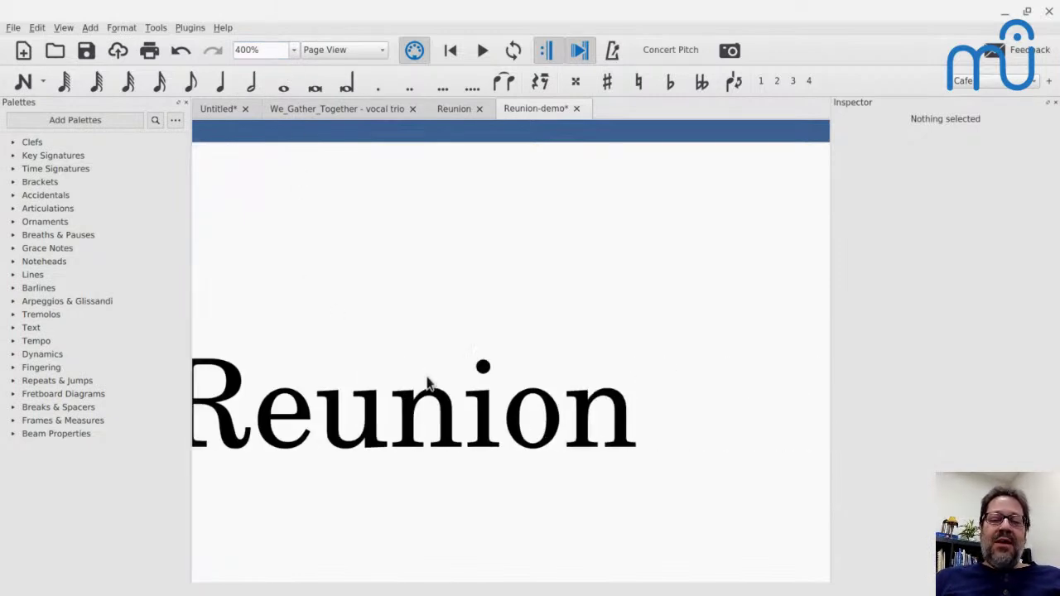
{"action": "scroll", "coordinate": [426, 383], "scroll_direction": "down", "scroll_amount": 5}
{"action": "scroll", "coordinate": [426, 383], "scroll_direction": "down", "scroll_amount": 6}
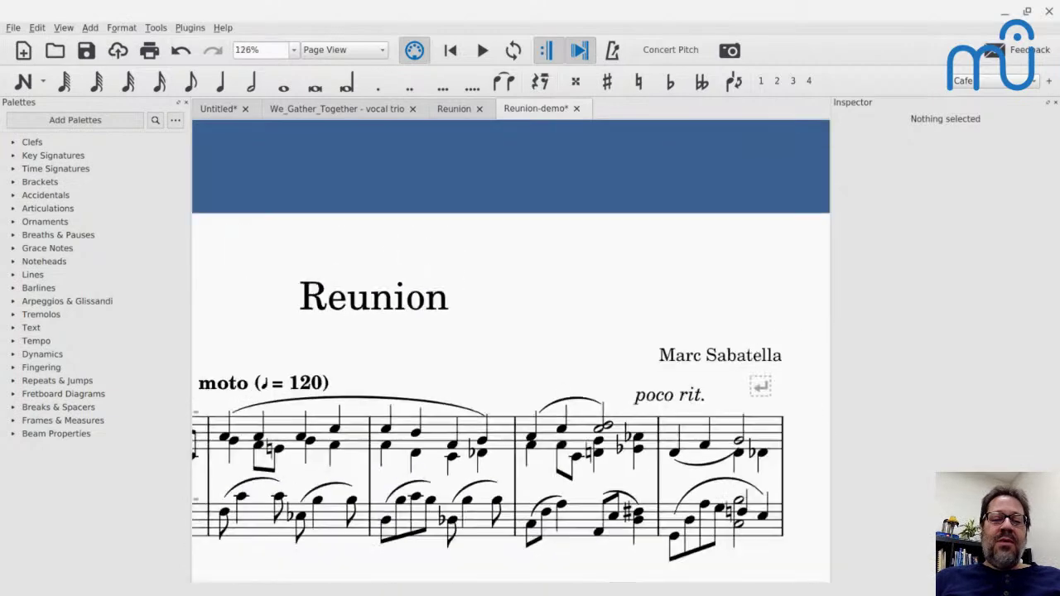
{"action": "scroll", "coordinate": [426, 384], "scroll_direction": "up", "scroll_amount": 15}
{"action": "scroll", "coordinate": [427, 383], "scroll_direction": "up", "scroll_amount": 7}
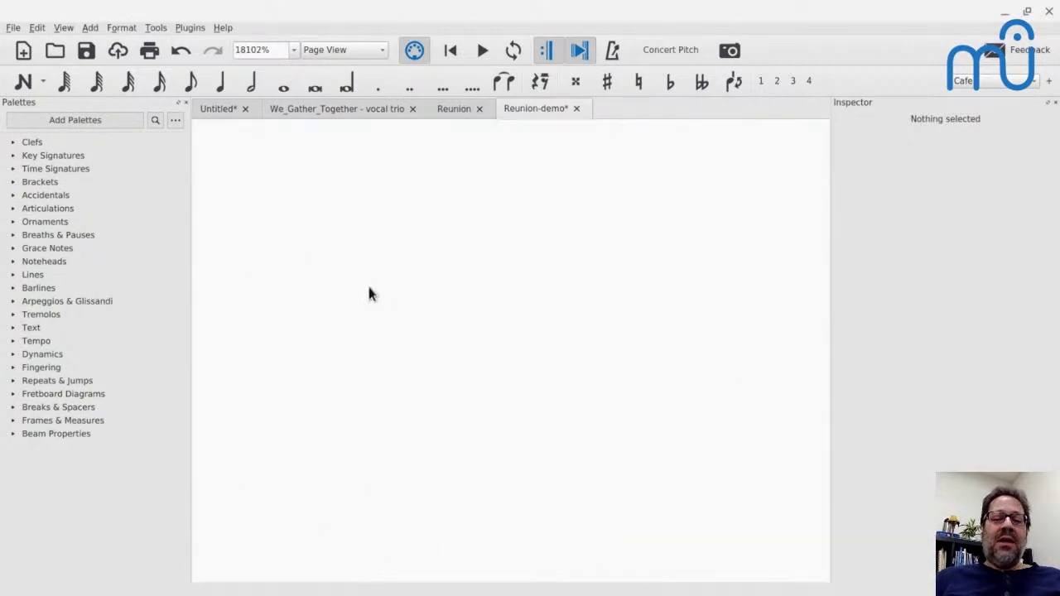
{"action": "scroll", "coordinate": [369, 294], "scroll_direction": "down", "scroll_amount": 20}
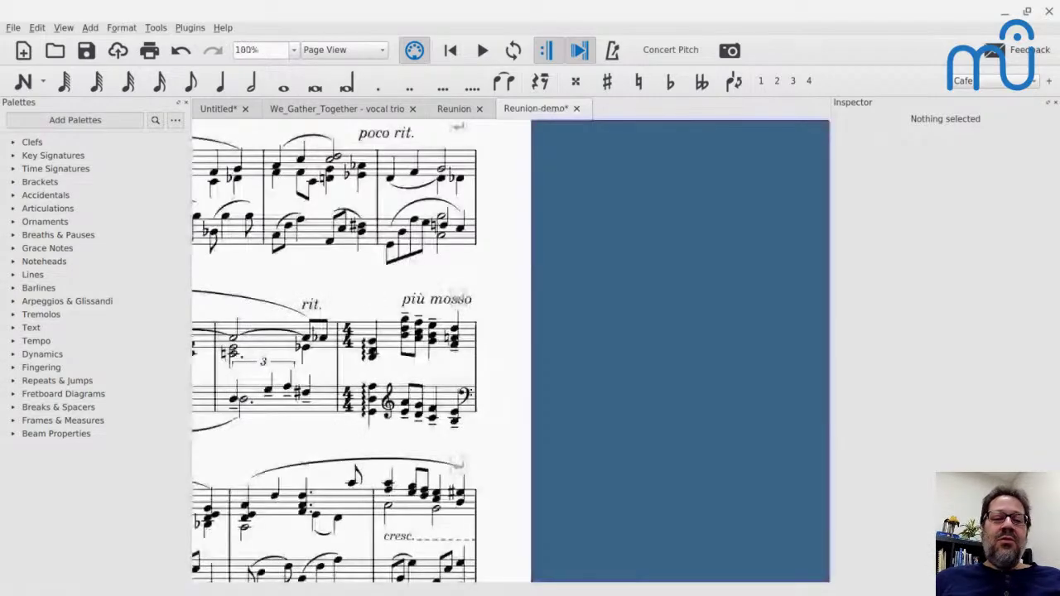
- Magnify the arpeggiated quarter-note chord after the 4/4 change in the upper staff and inspect its top notehead and stem
{"action": "scroll", "coordinate": [367, 286], "scroll_direction": "up", "scroll_amount": 4}
{"action": "scroll", "coordinate": [367, 332], "scroll_direction": "up", "scroll_amount": 6}
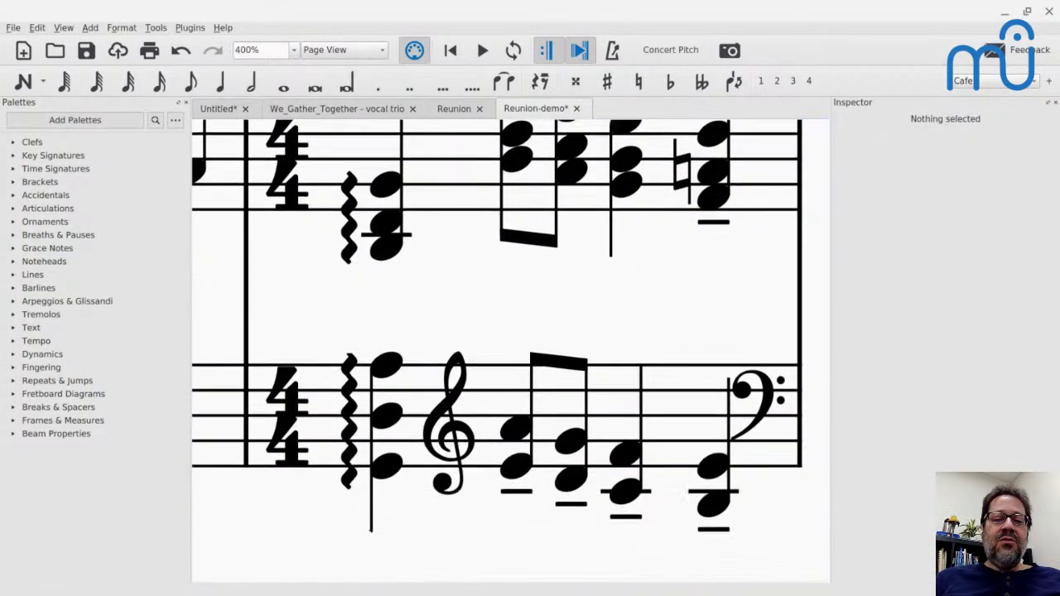
{"action": "scroll", "coordinate": [452, 255], "scroll_direction": "up", "scroll_amount": 4}
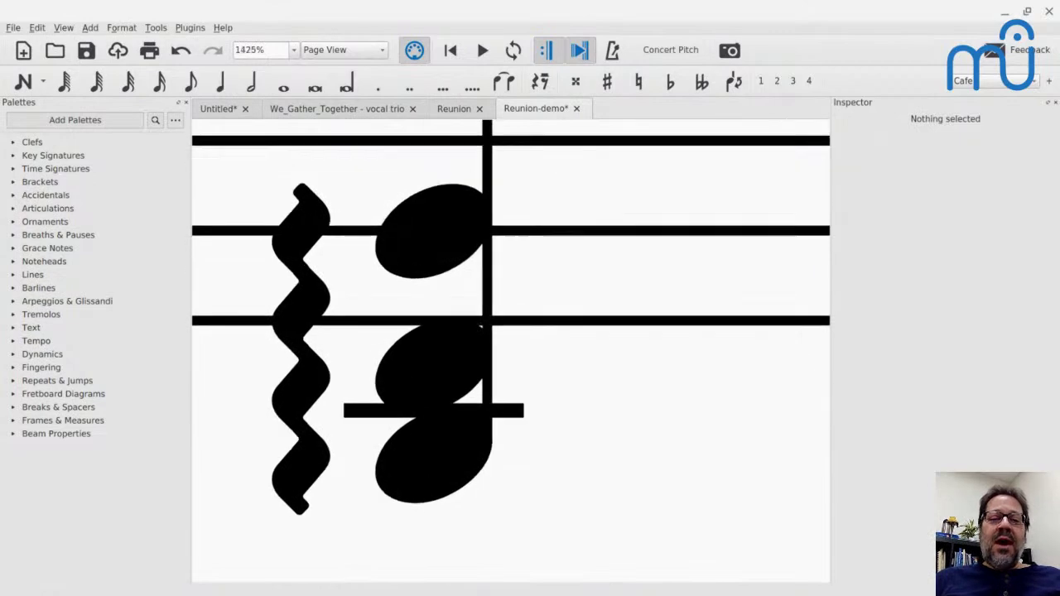
{"action": "scroll", "coordinate": [453, 255], "scroll_direction": "up", "scroll_amount": 4}
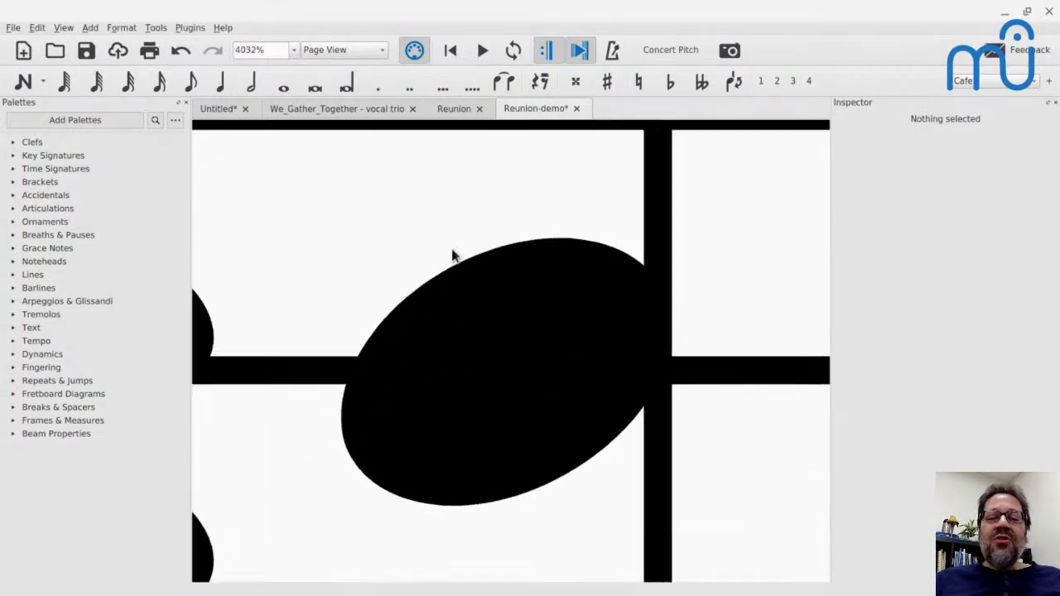
{"action": "left_click", "coordinate": [607, 304]}
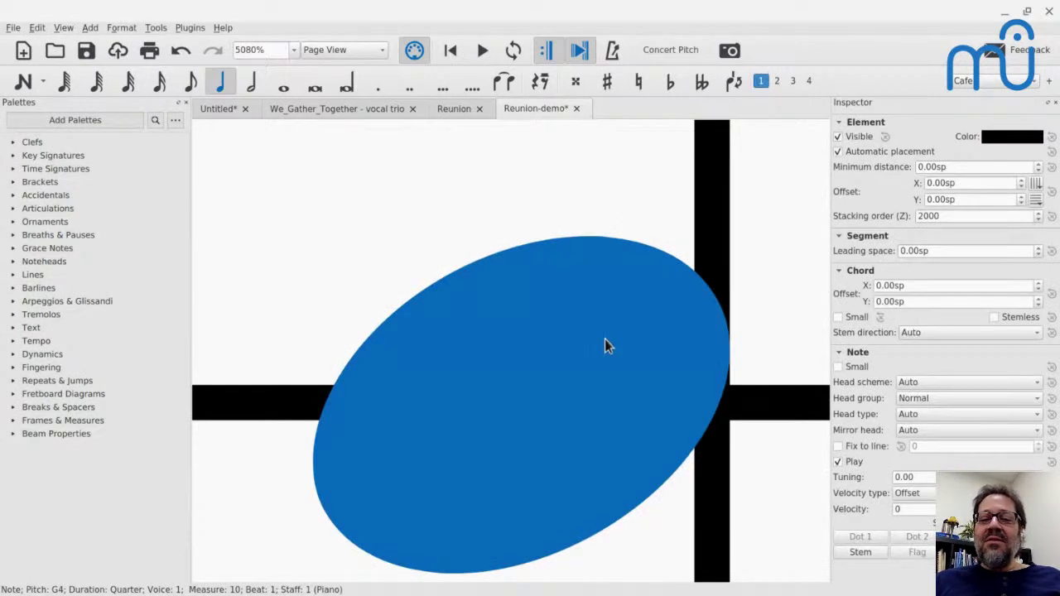
{"action": "left_click", "coordinate": [714, 195]}
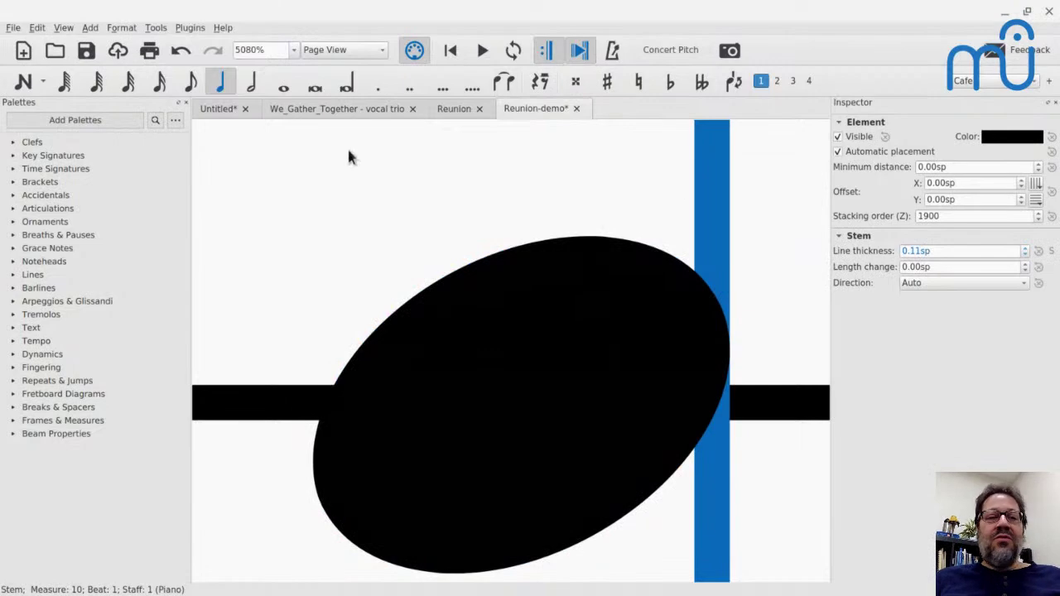
- Return the Reunion-demo score to 400% zoom and show its opening measure on both staves
{"action": "scroll", "coordinate": [472, 275], "scroll_direction": "down", "scroll_amount": 15}
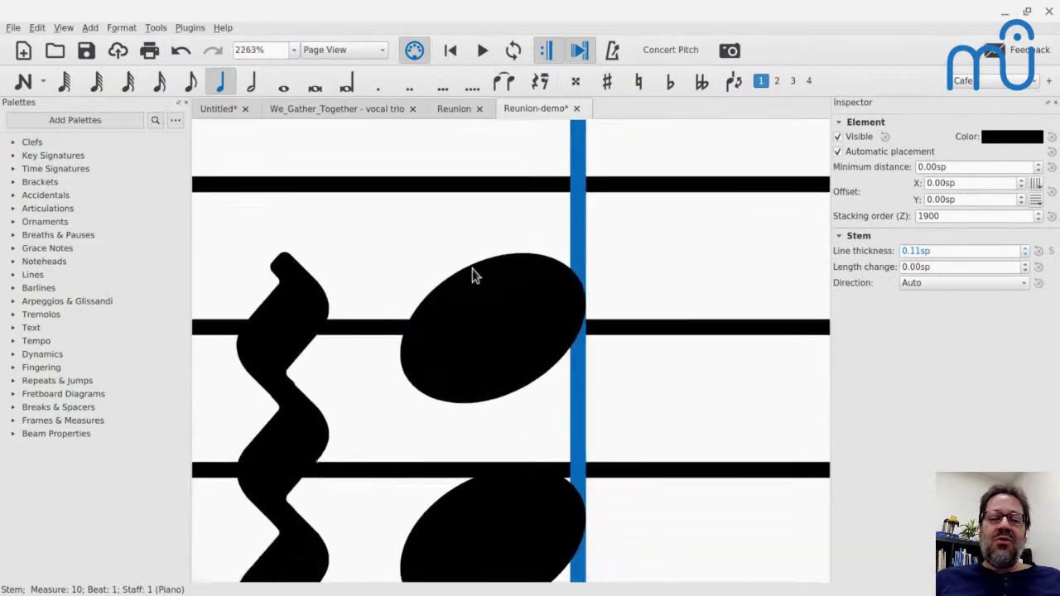
{"action": "scroll", "coordinate": [470, 268], "scroll_direction": "down", "scroll_amount": 3}
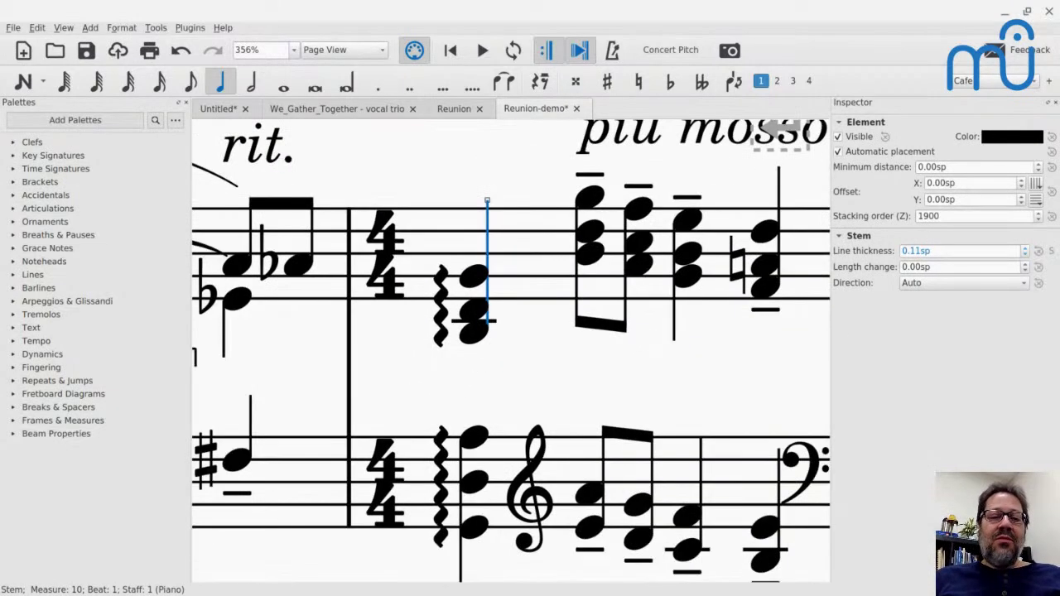
{"action": "left_click", "coordinate": [294, 54]}
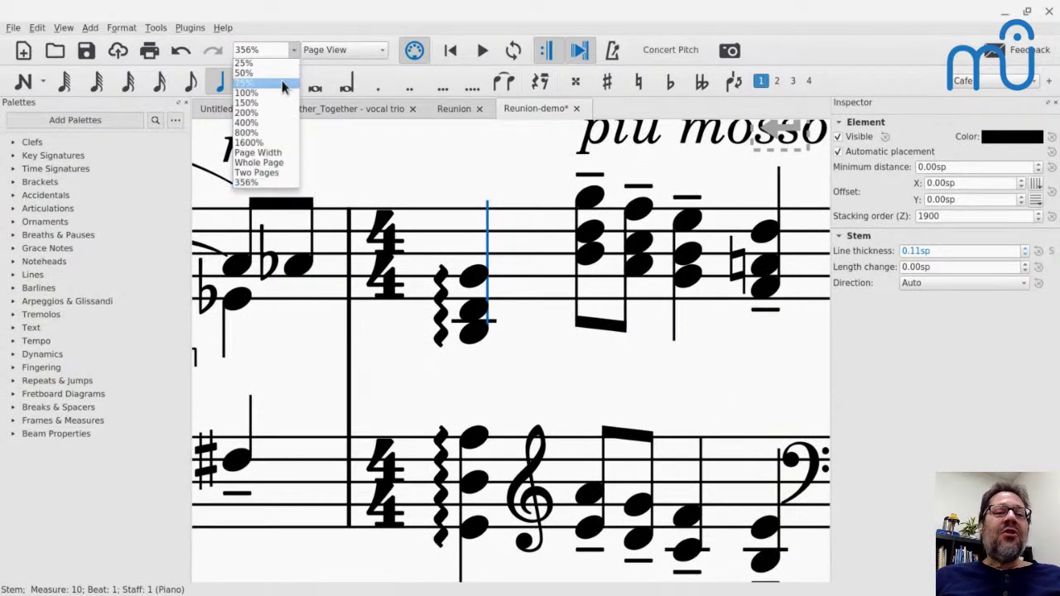
{"action": "left_click", "coordinate": [259, 123]}
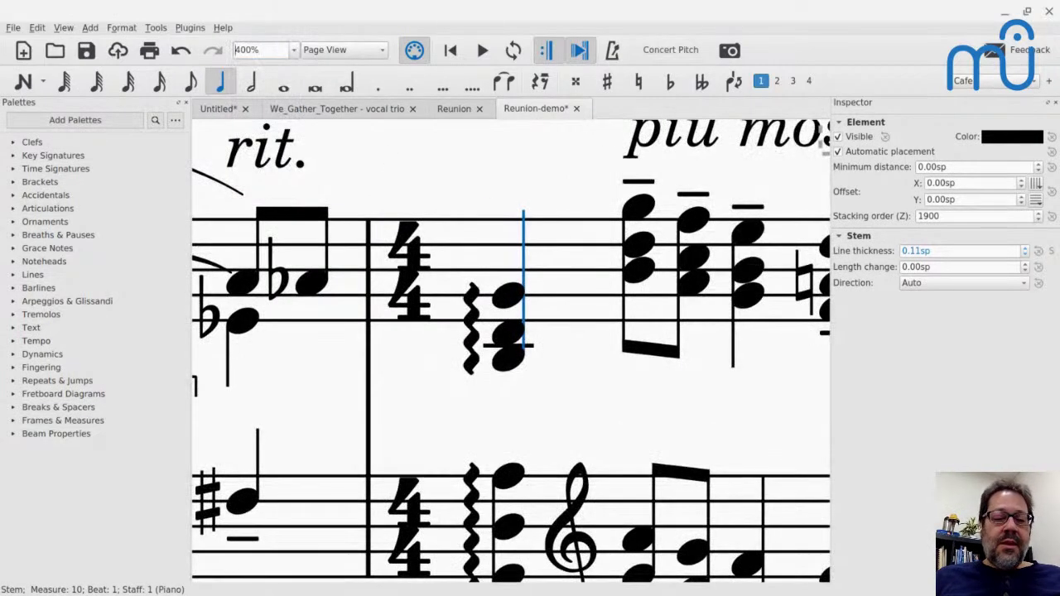
{"action": "left_click_drag", "start_coordinate": [434, 190], "coordinate": [731, 276]}
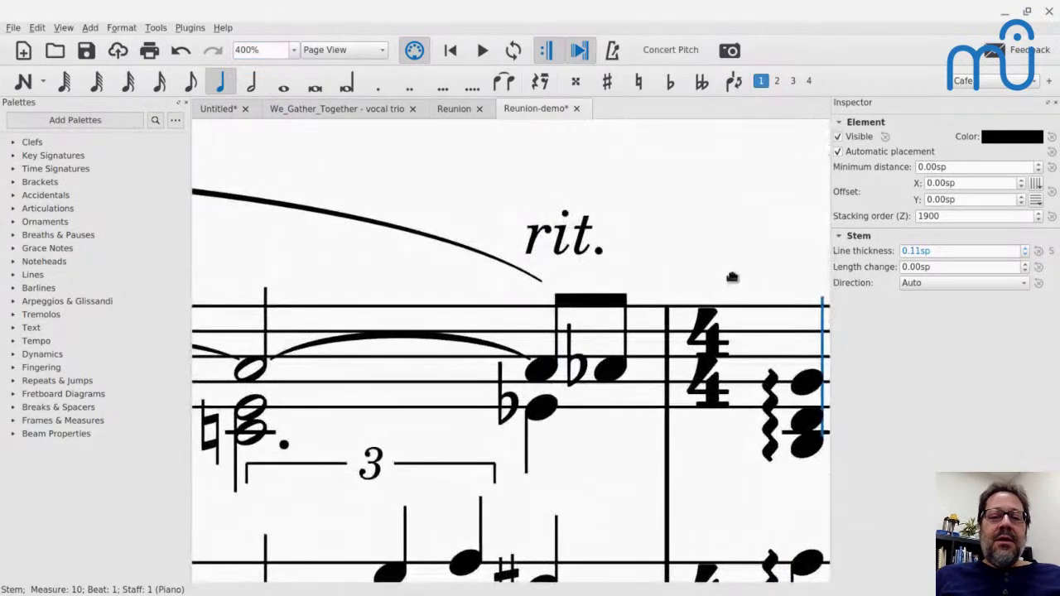
{"action": "key", "text": "Home"}
{"action": "scroll", "coordinate": [513, 348], "scroll_direction": "down", "scroll_amount": 10}
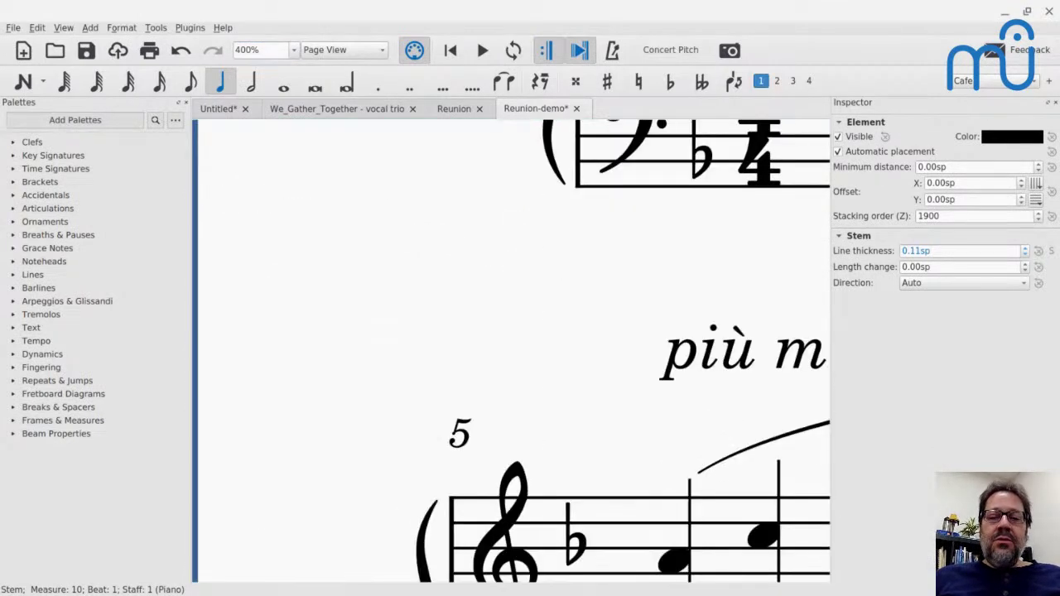
{"action": "scroll", "coordinate": [514, 348], "scroll_direction": "up", "scroll_amount": 5}
{"action": "scroll", "coordinate": [688, 348], "scroll_direction": "up", "scroll_amount": 5}
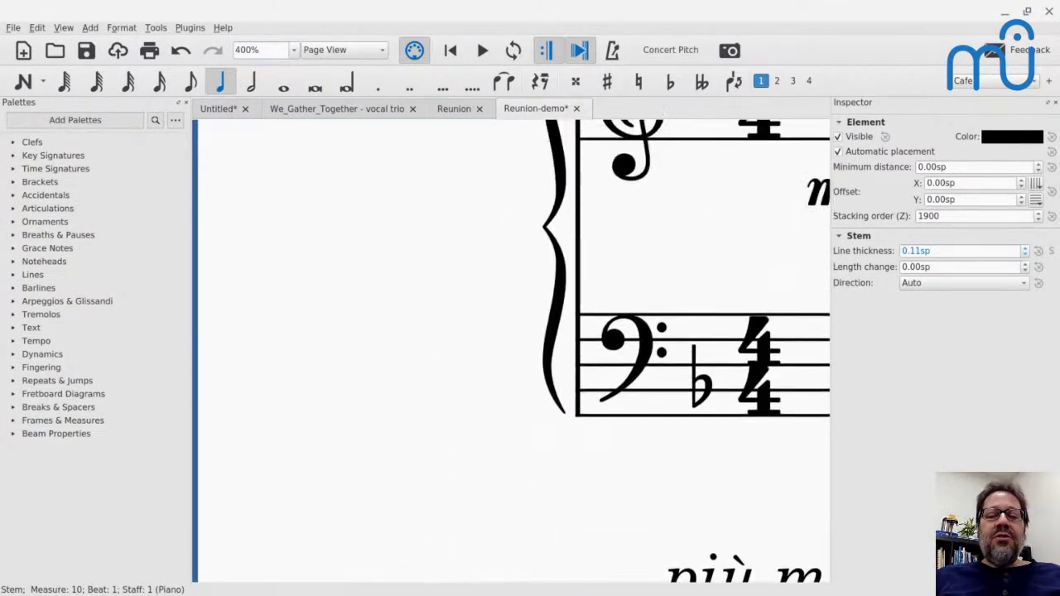
{"action": "key", "text": "super"}
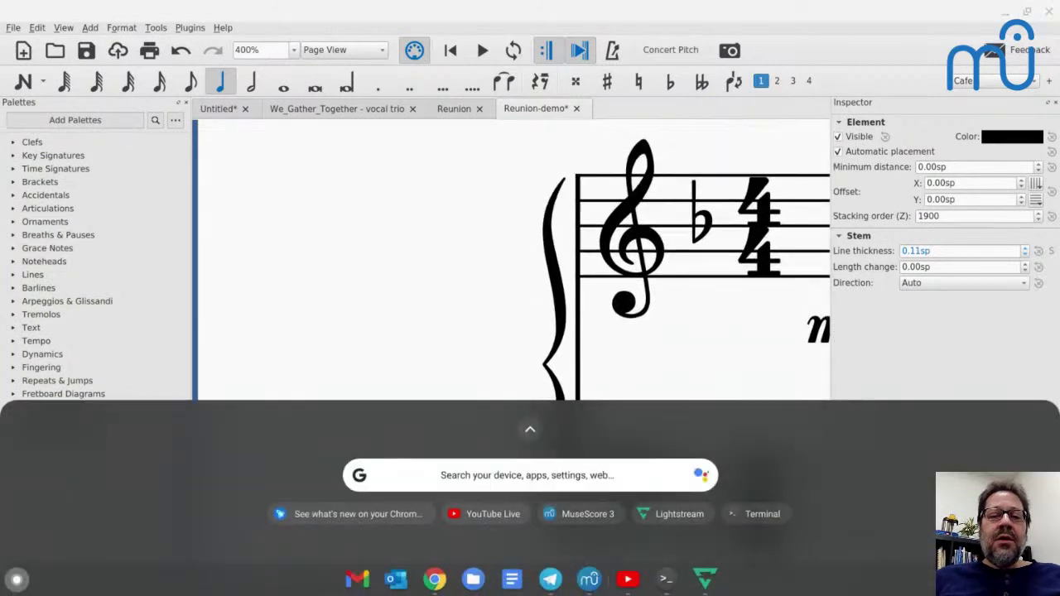
{"action": "left_click", "coordinate": [421, 185]}
{"action": "scroll", "coordinate": [392, 197], "scroll_direction": "right", "scroll_amount": 5}
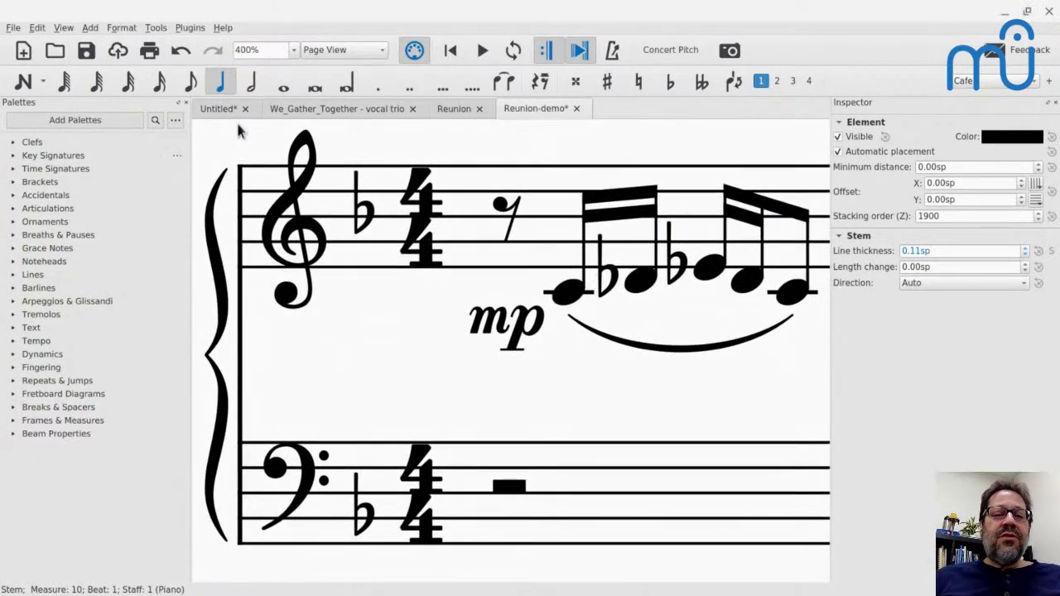
- Compare the enlarged opening measures of the Reunion and Reunion-demo scores and select the first flat accidental before a note in Reunion
{"action": "left_click", "coordinate": [458, 110]}
{"action": "left_click", "coordinate": [538, 109]}
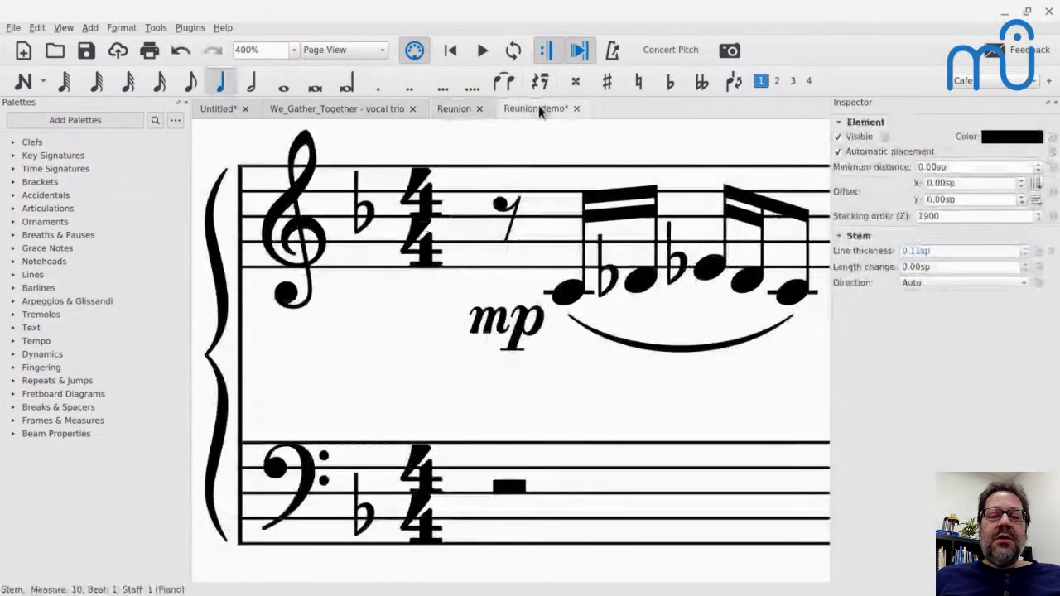
{"action": "left_click", "coordinate": [462, 110]}
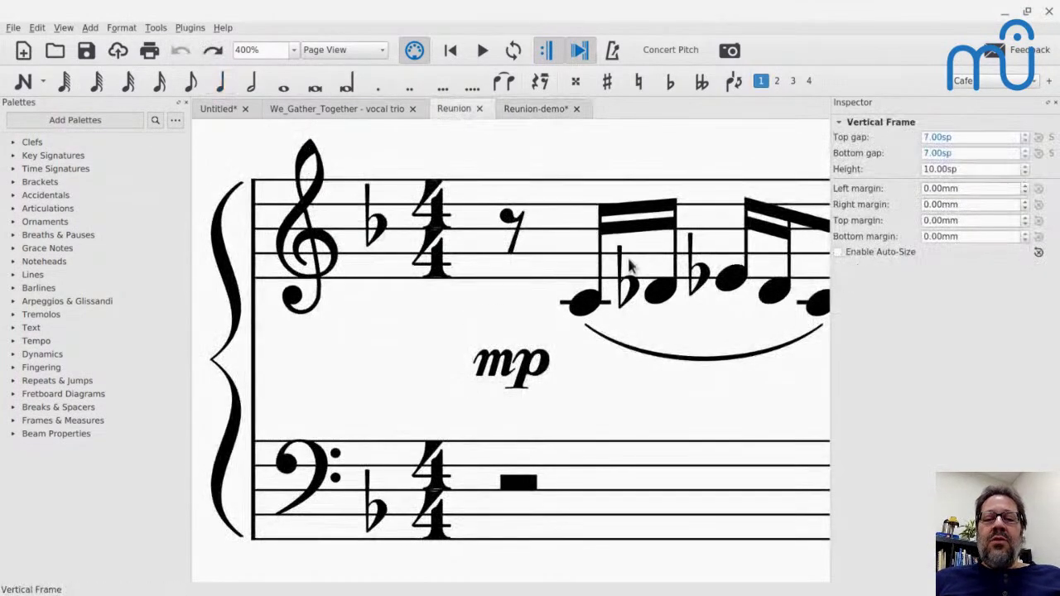
{"action": "left_click", "coordinate": [629, 285]}
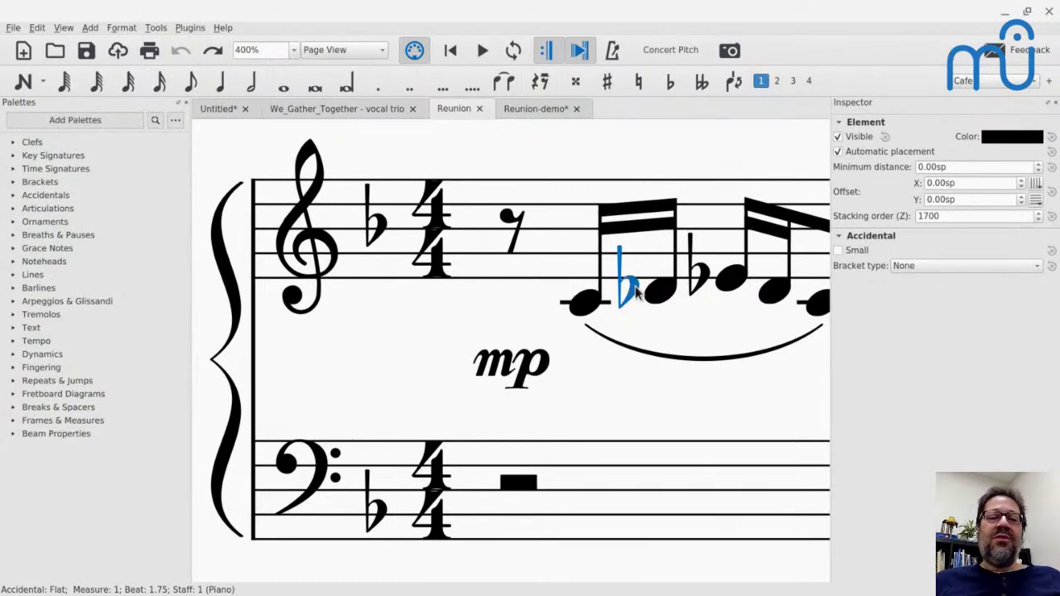
- Compare the clefs, time signatures, rests and beamed notes in the opening measures of the Reunion and Reunion-demo scores
{"action": "left_click", "coordinate": [530, 116]}
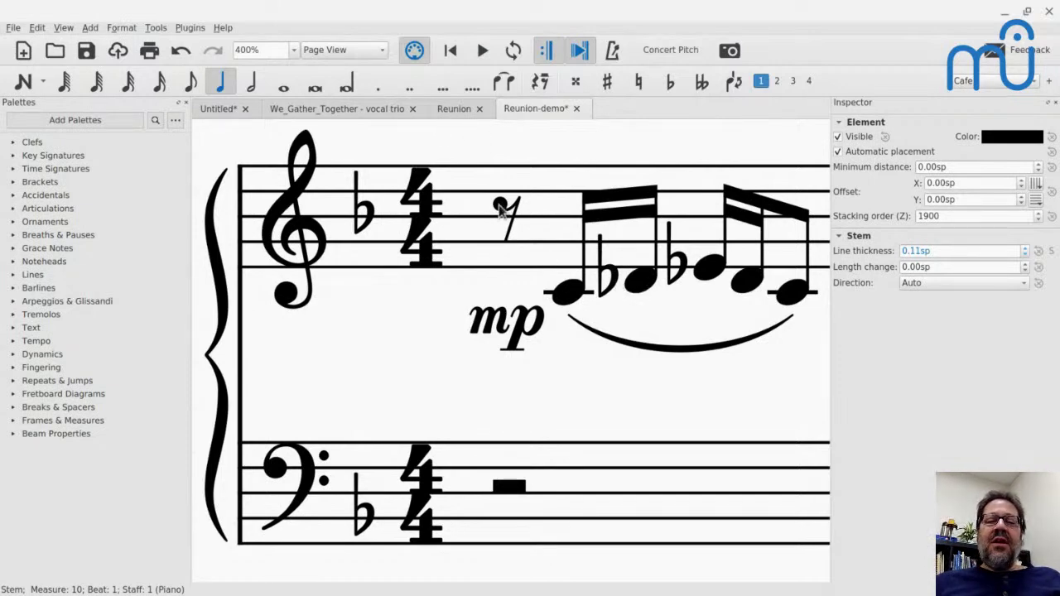
{"action": "left_click", "coordinate": [454, 115]}
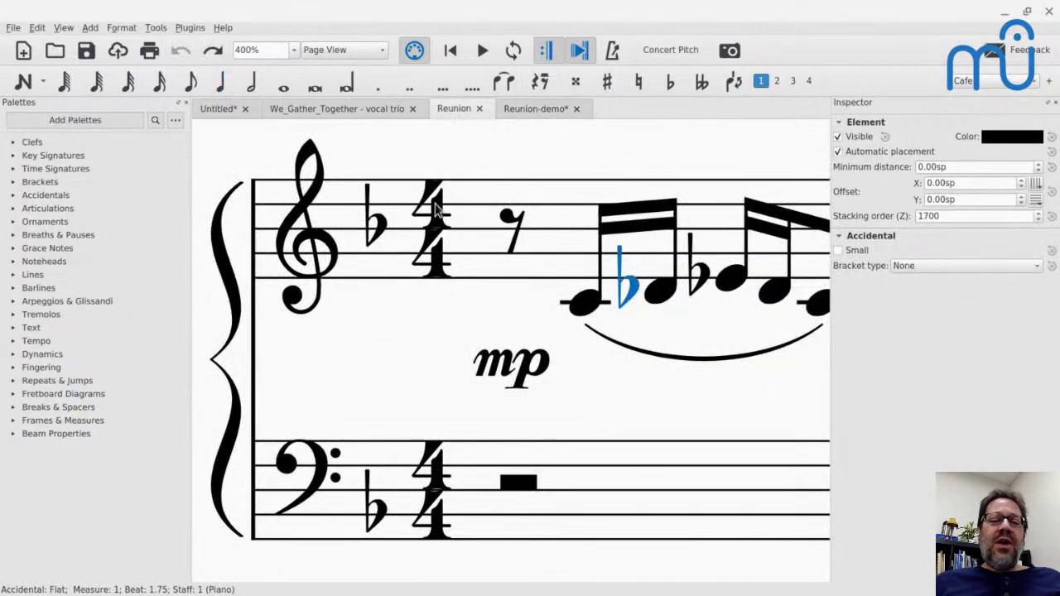
{"action": "left_click", "coordinate": [525, 114]}
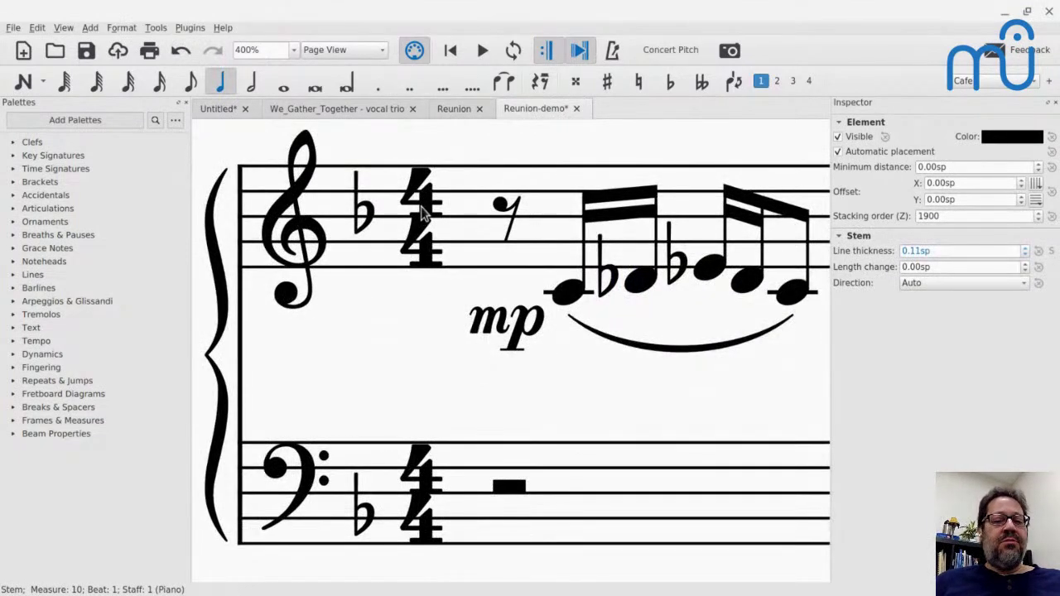
{"action": "left_click", "coordinate": [453, 110]}
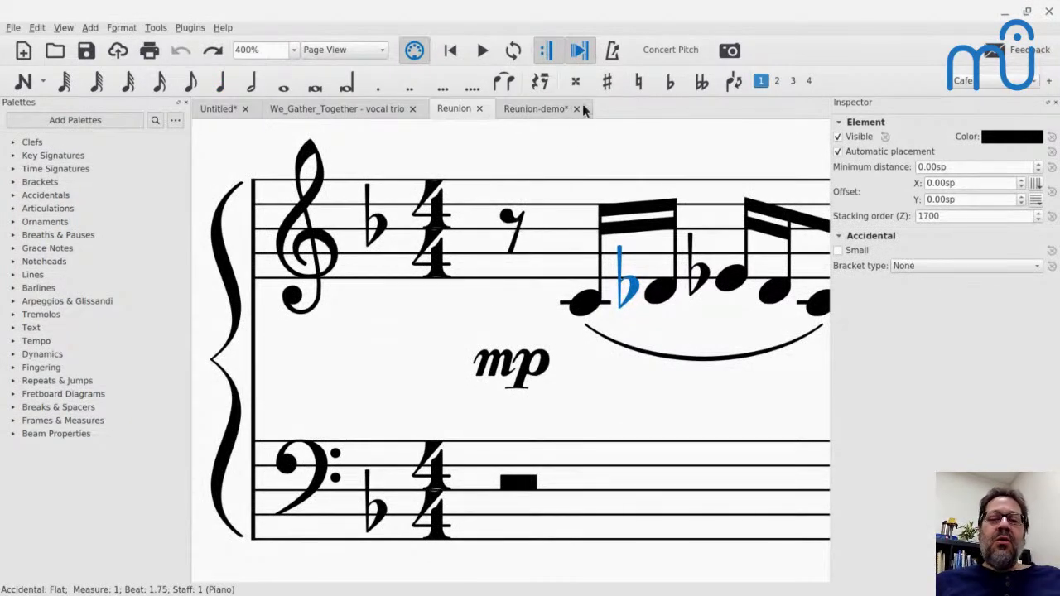
{"action": "left_click", "coordinate": [540, 106]}
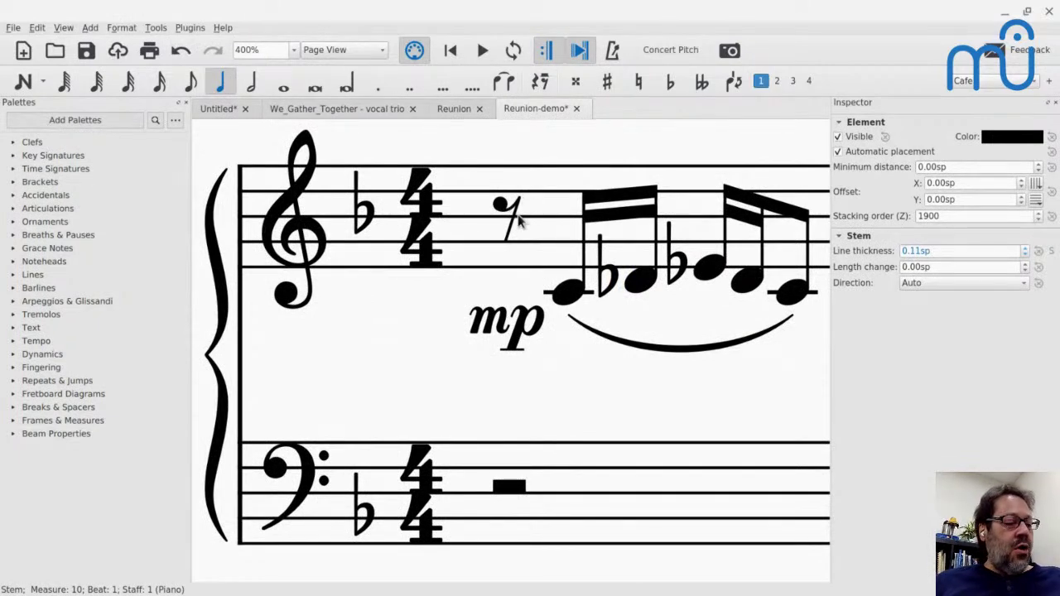
{"action": "left_click", "coordinate": [454, 111]}
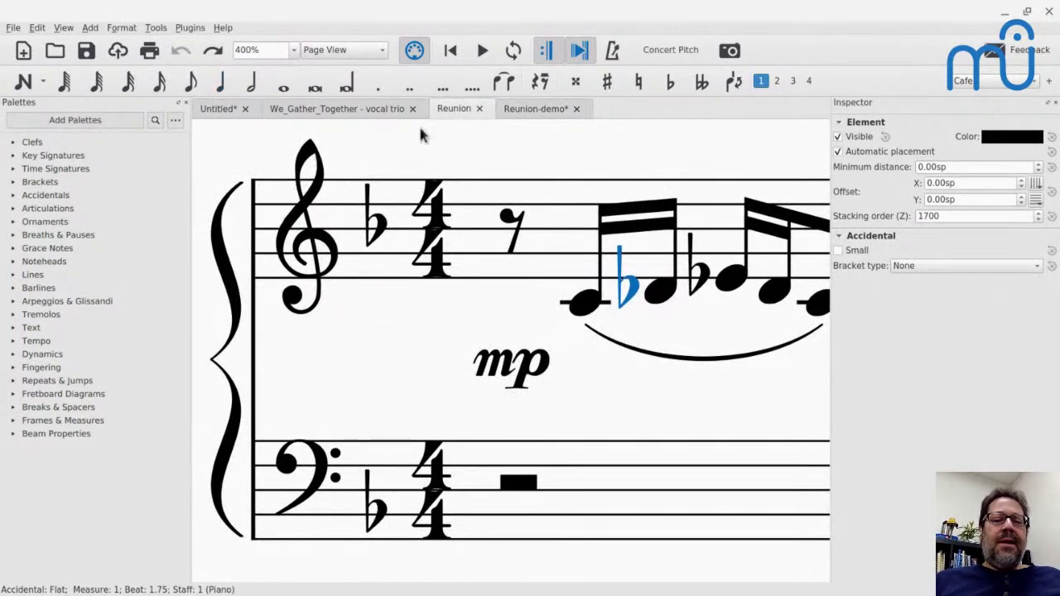
{"action": "left_click", "coordinate": [522, 113]}
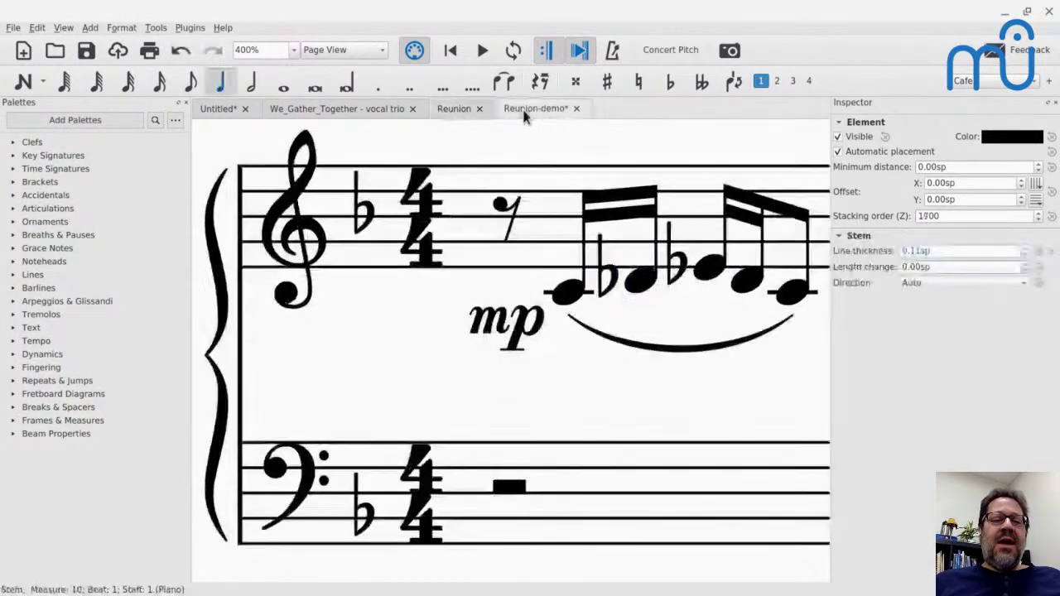
{"action": "left_click", "coordinate": [447, 111]}
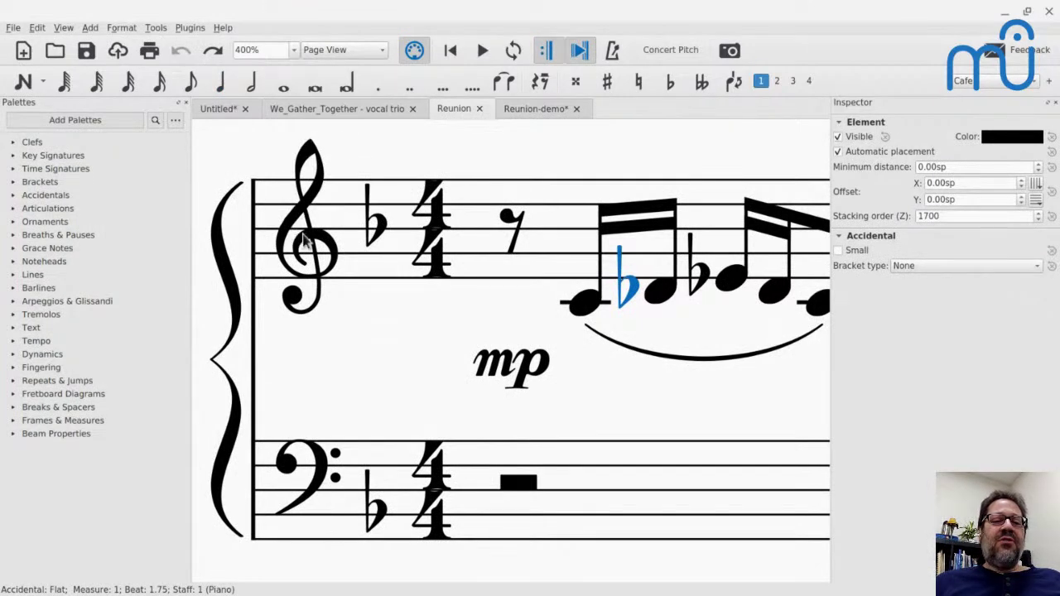
{"action": "left_click", "coordinate": [509, 109]}
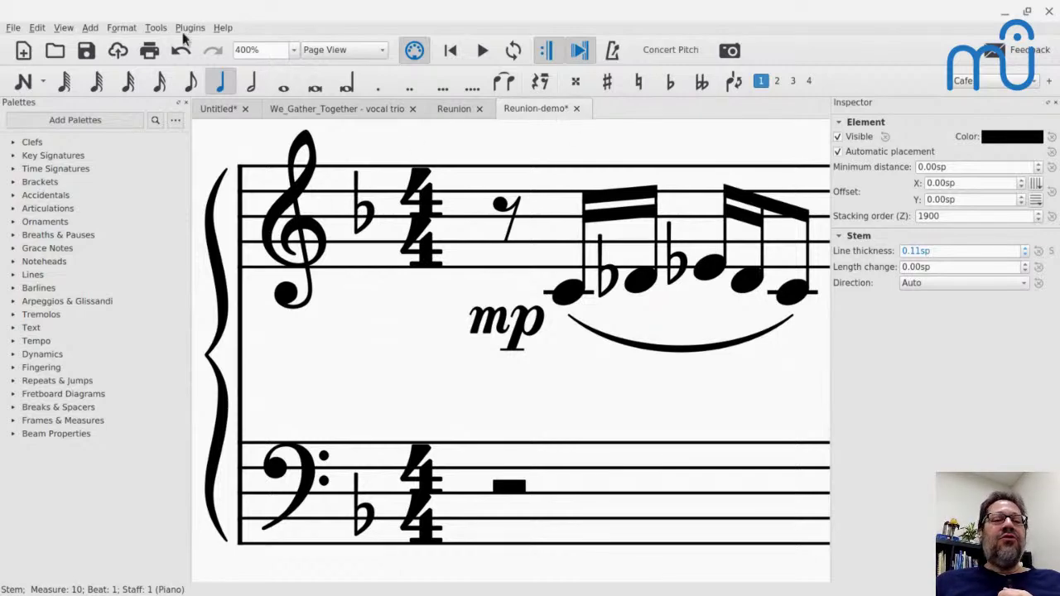
- Try the Emmentaler musical symbols font on the Reunion-demo score, and undo the font change
{"action": "left_click", "coordinate": [126, 27]}
{"action": "left_click", "coordinate": [139, 41]}
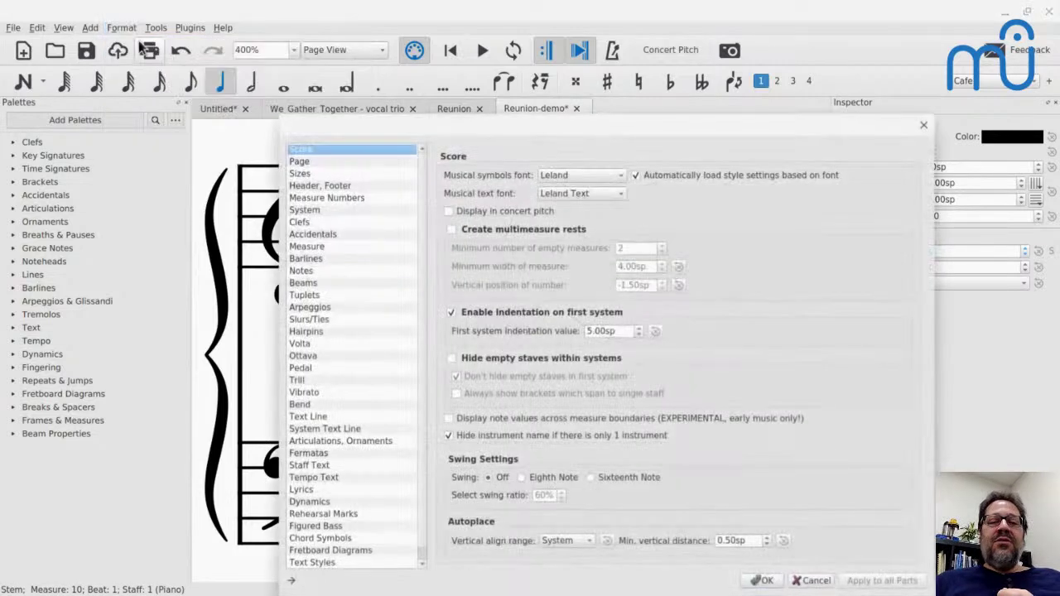
{"action": "left_click", "coordinate": [585, 176]}
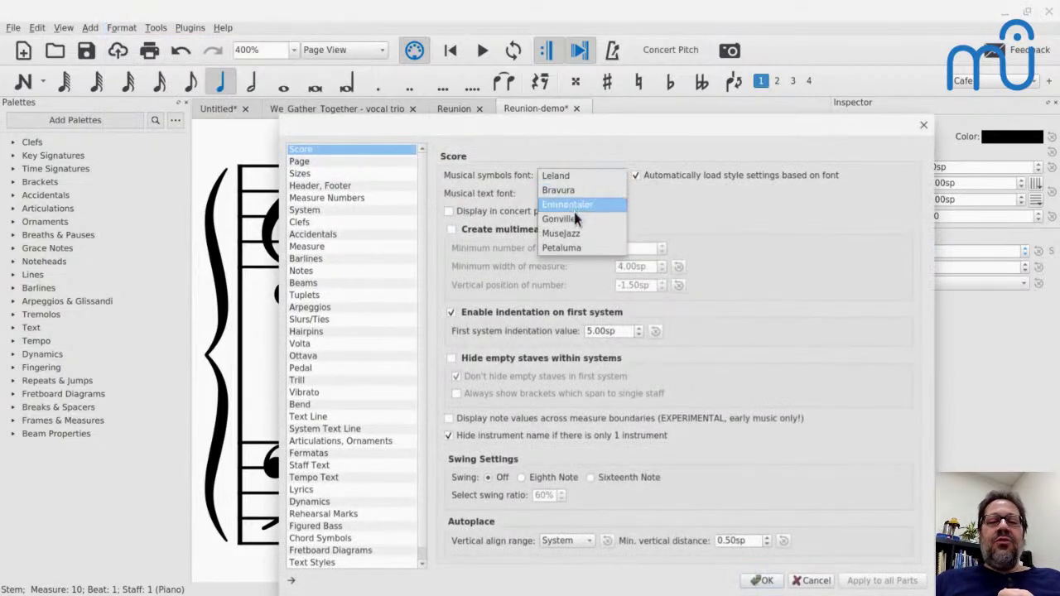
{"action": "left_click", "coordinate": [579, 203]}
{"action": "left_click", "coordinate": [760, 581]}
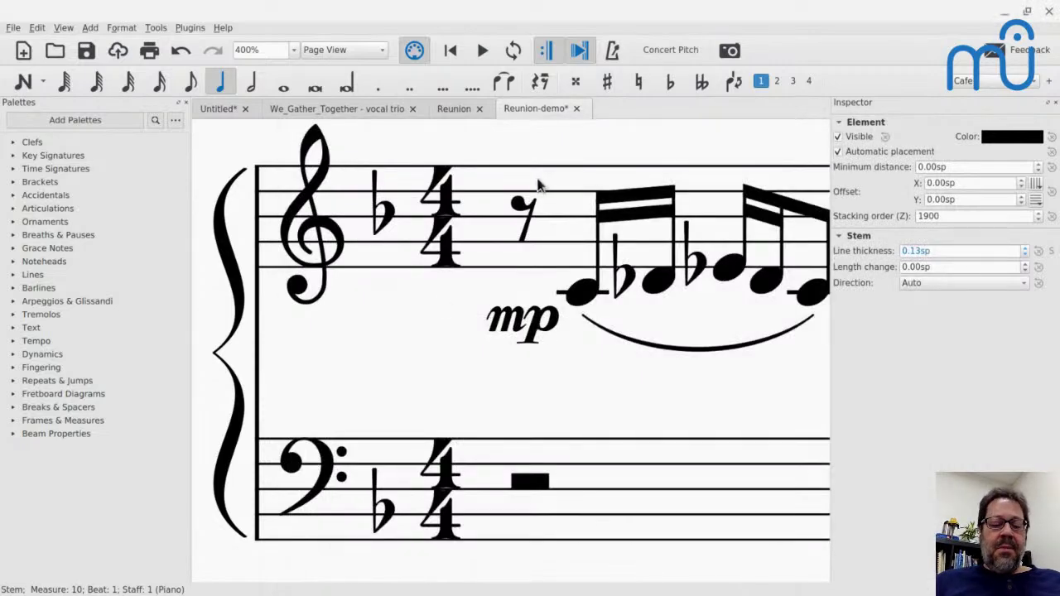
{"action": "key", "text": "ctrl+z"}
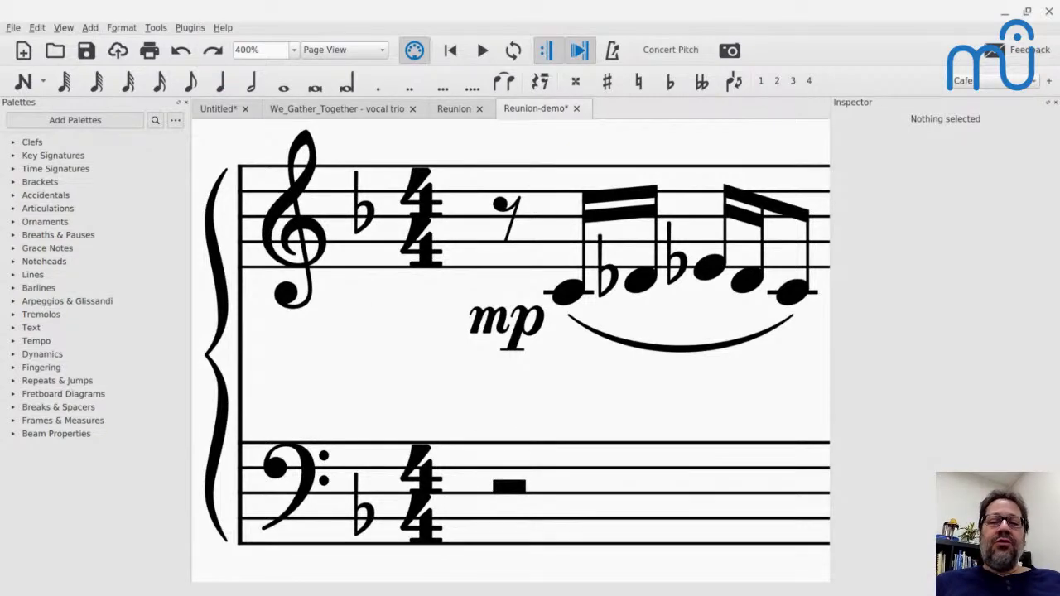
- Open the score We_Gather_Together - vocal trio.mscz from the Mastering MuseScore folder
{"action": "key", "text": "ctrl+o"}
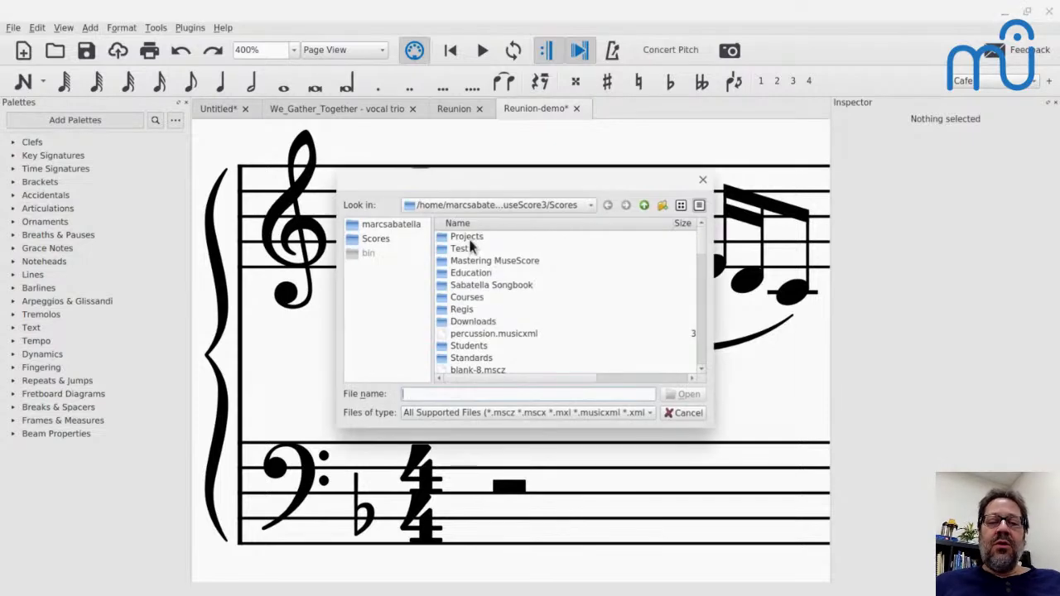
{"action": "left_click", "coordinate": [481, 262]}
{"action": "double_click", "coordinate": [481, 268]}
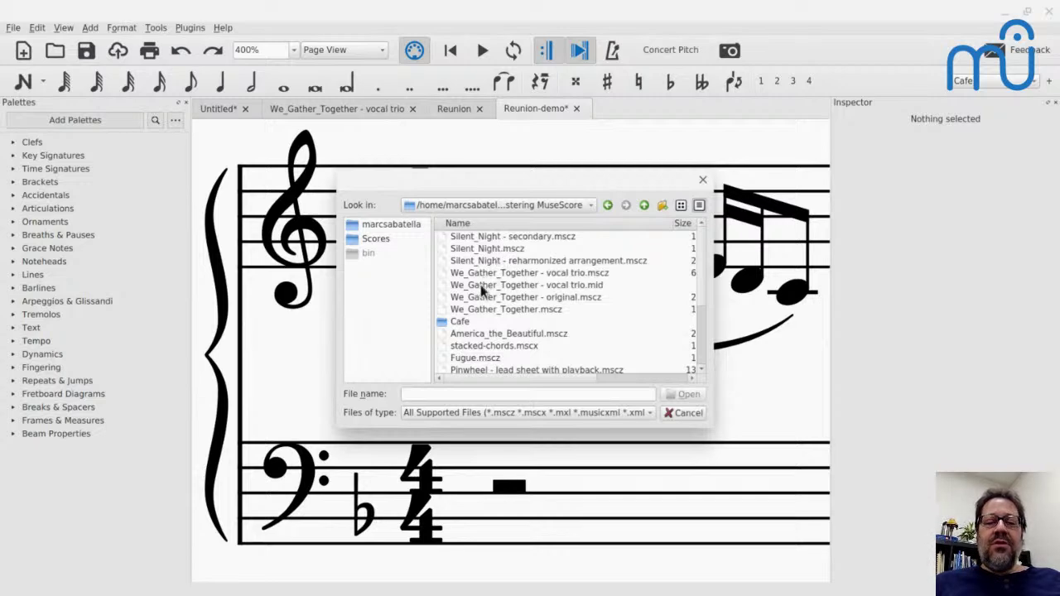
{"action": "scroll", "coordinate": [481, 295], "scroll_direction": "down", "scroll_amount": 1}
{"action": "scroll", "coordinate": [481, 294], "scroll_direction": "up", "scroll_amount": 1}
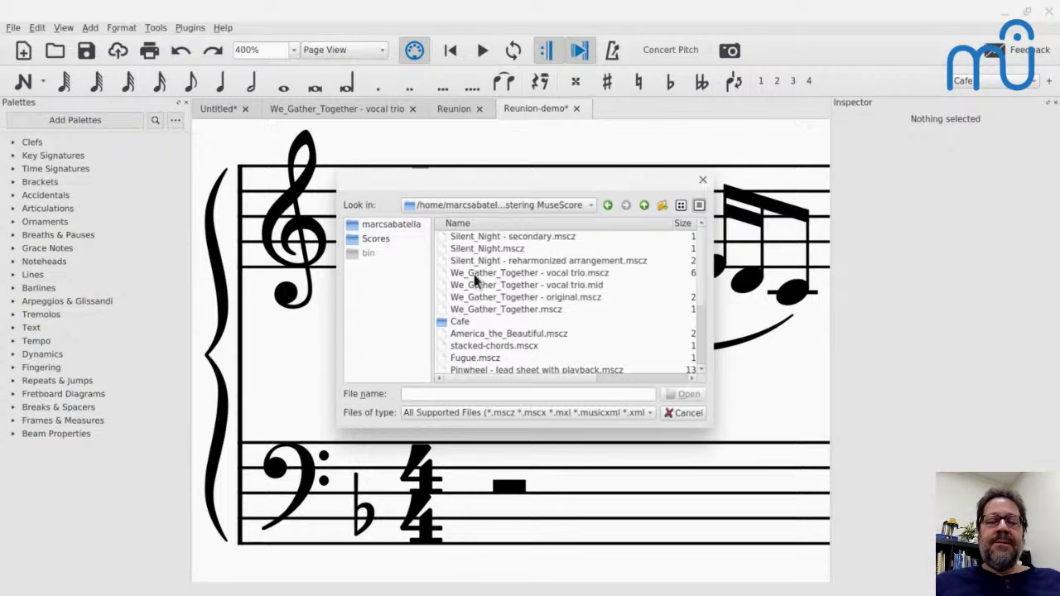
{"action": "left_click", "coordinate": [476, 274]}
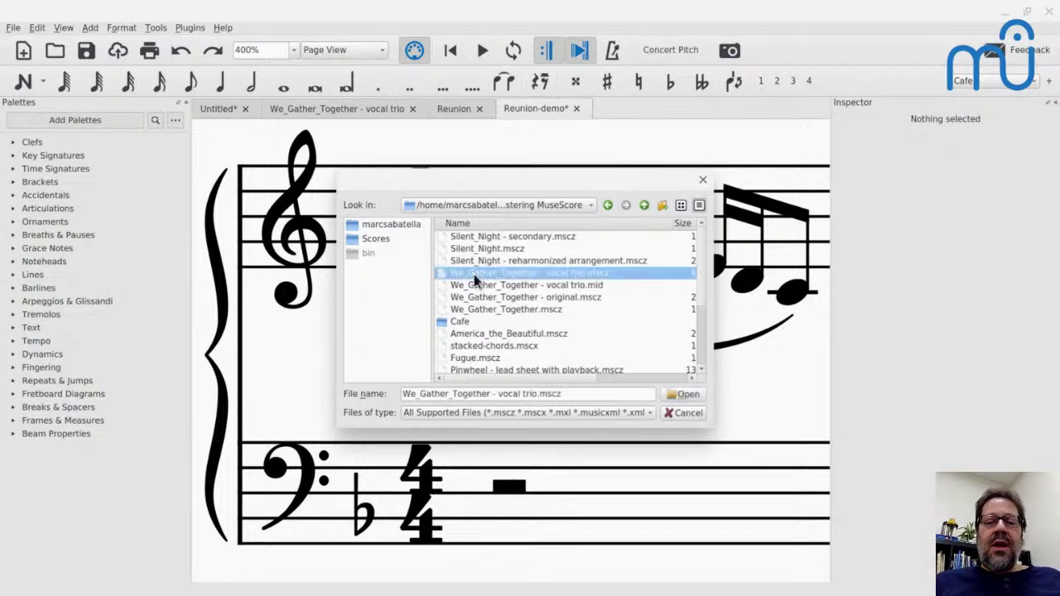
{"action": "double_click", "coordinate": [473, 275]}
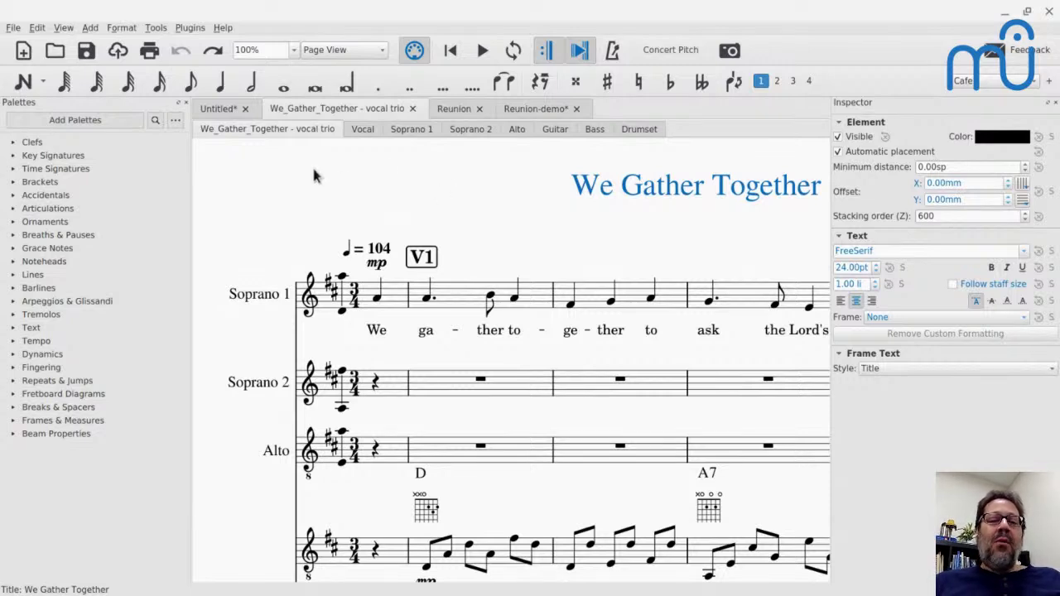
- Select the first lyric syllable "We" in Soprano 1 and reset the vocal trio score's style to the defaults
{"action": "left_click", "coordinate": [120, 27]}
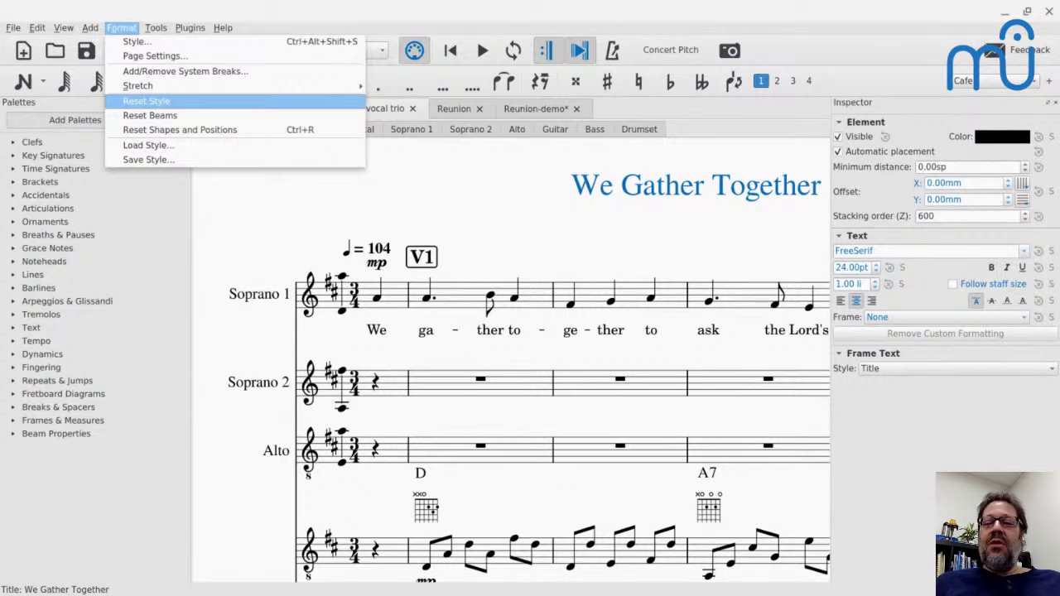
{"action": "left_click", "coordinate": [448, 187]}
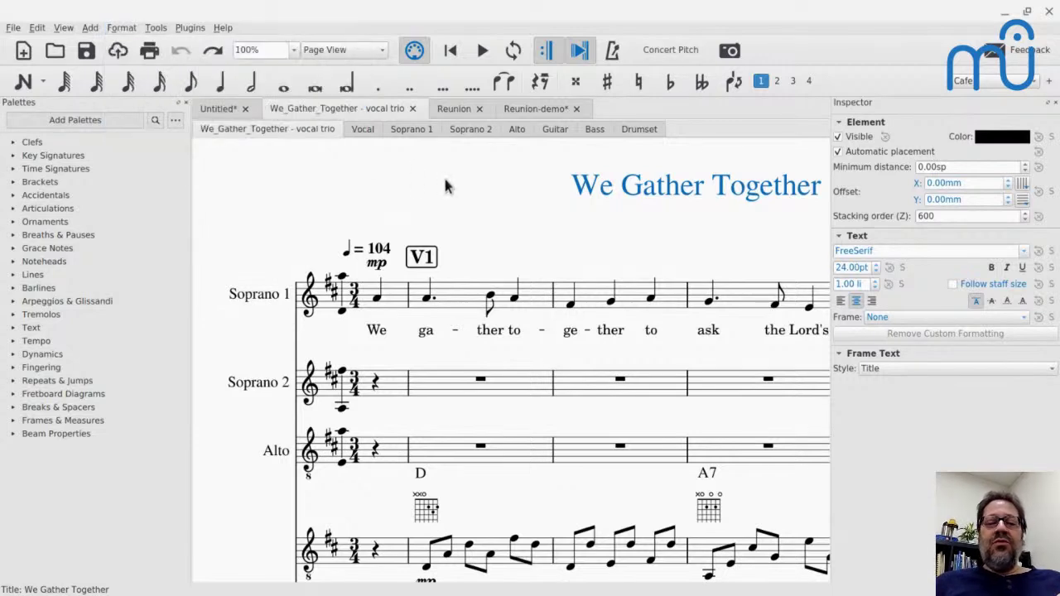
{"action": "left_click", "coordinate": [378, 332]}
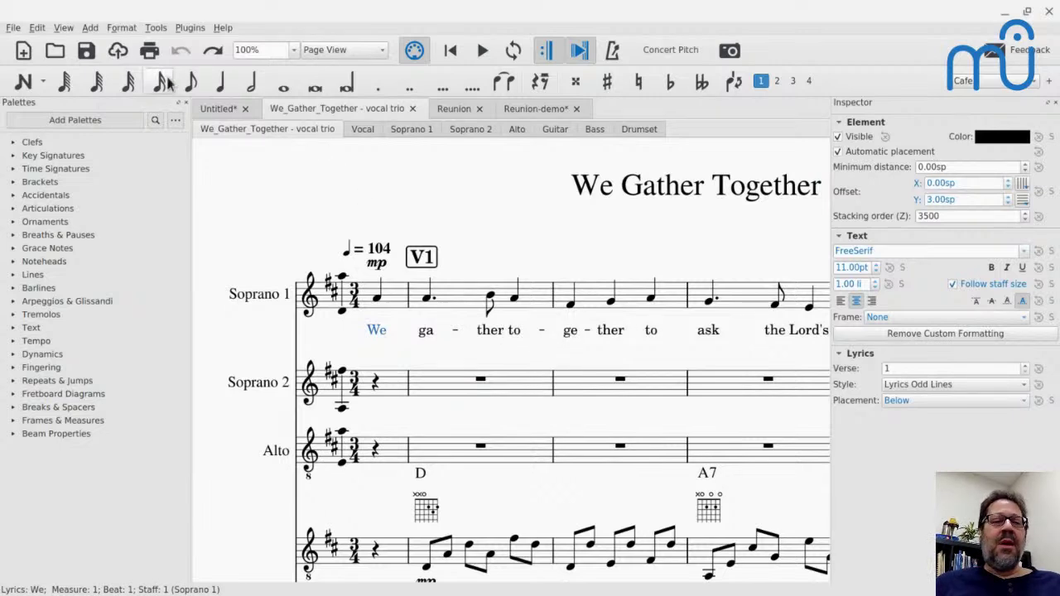
{"action": "left_click", "coordinate": [121, 27]}
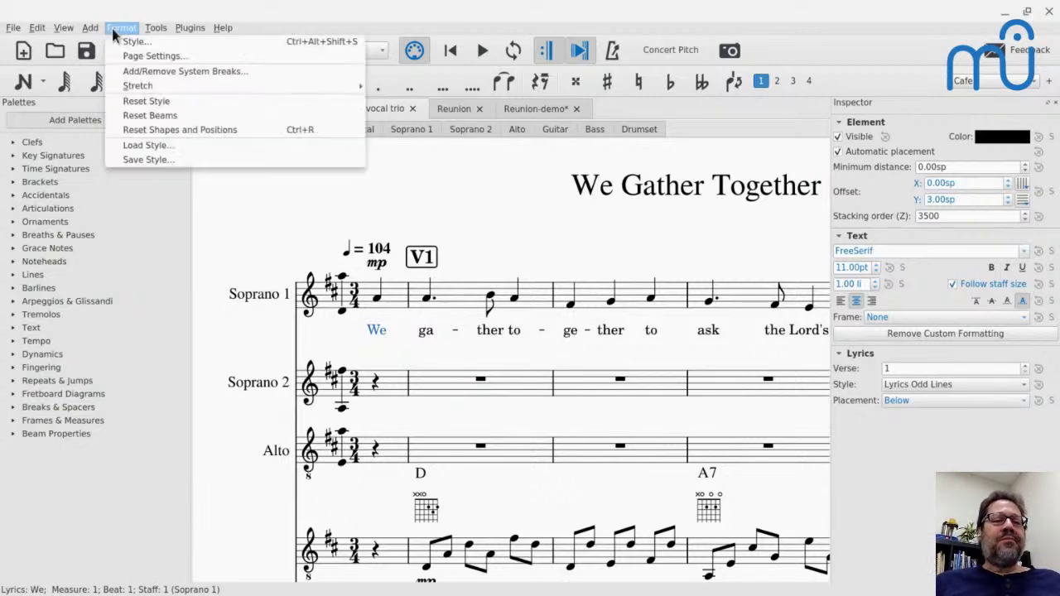
{"action": "left_click", "coordinate": [141, 102]}
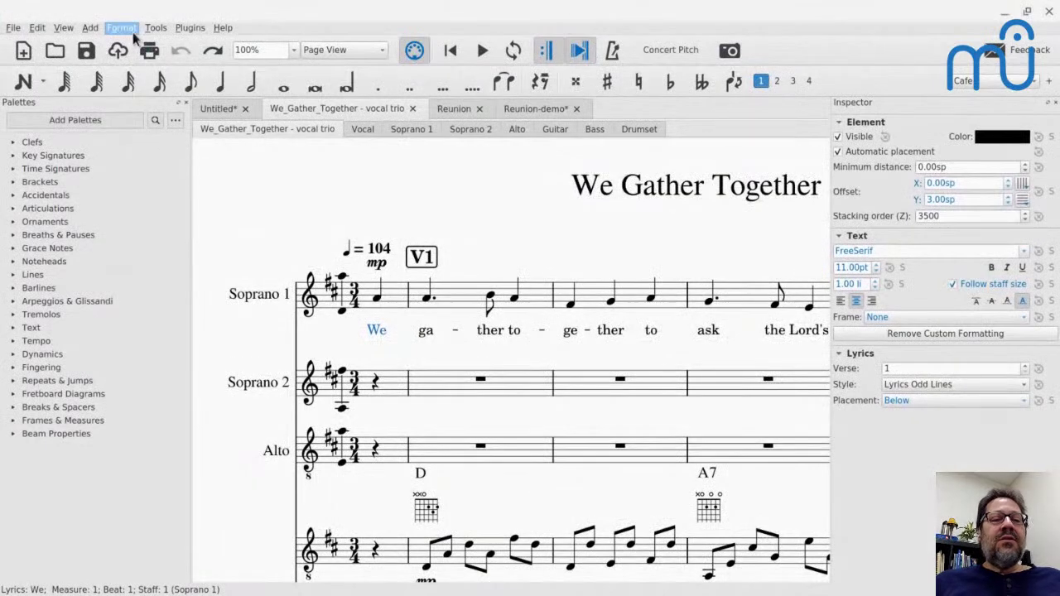
{"action": "key", "text": "alt+Tab"}
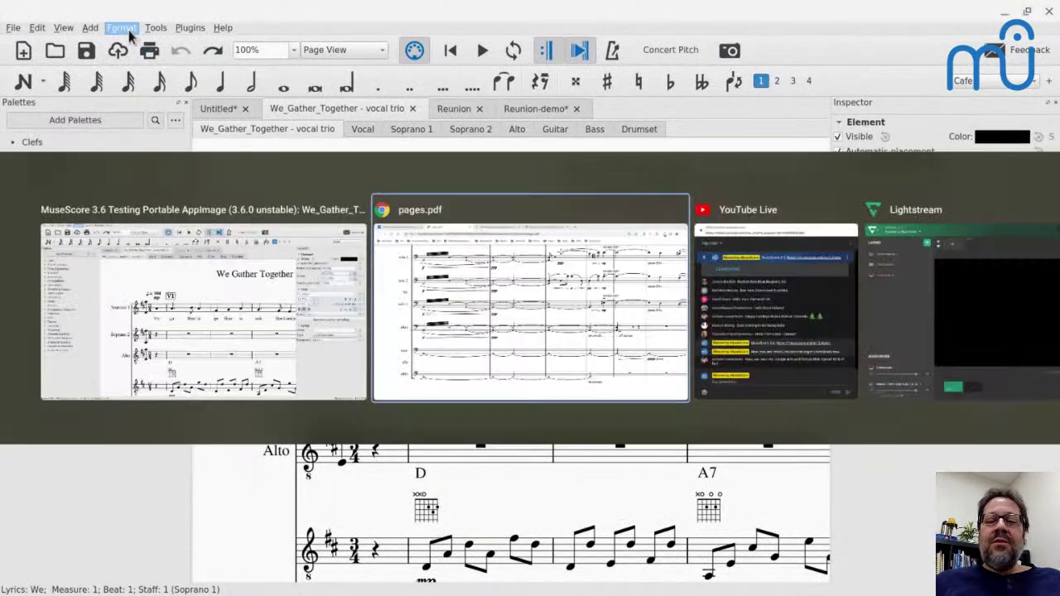
{"action": "key", "text": "alt+Tab"}
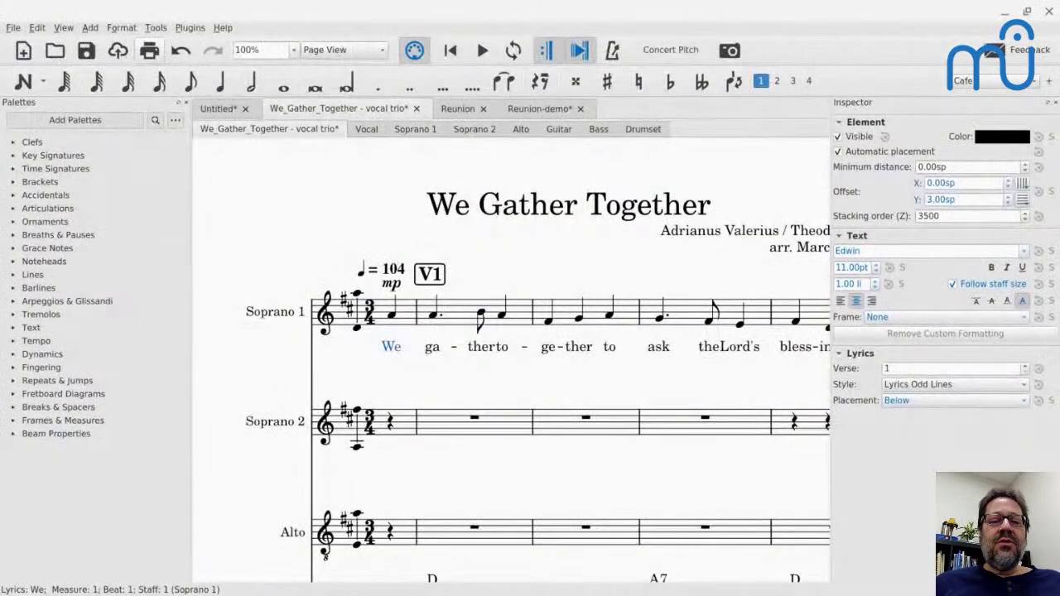
{"action": "left_click", "coordinate": [124, 29]}
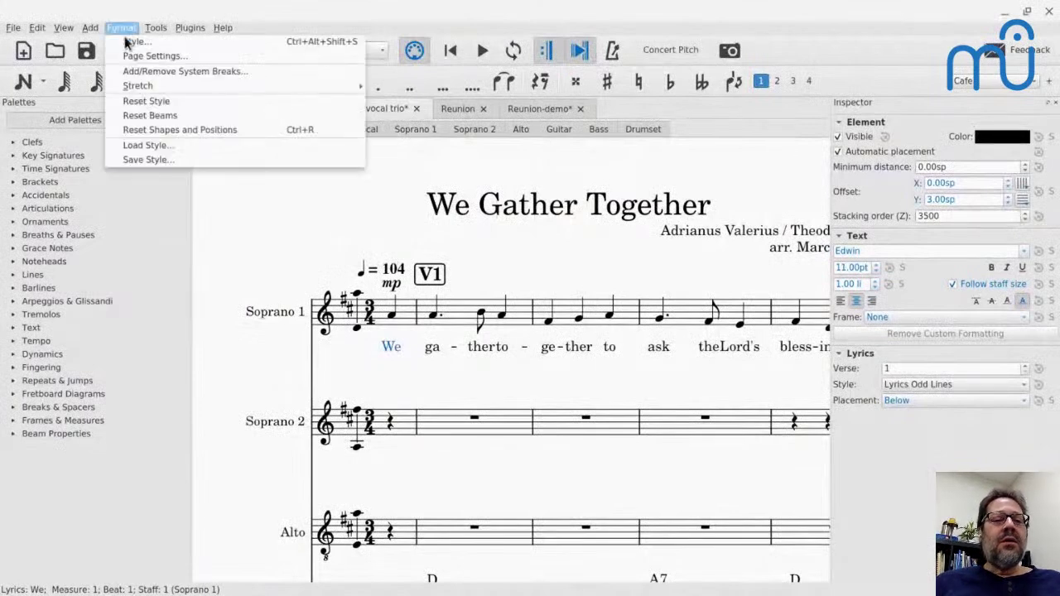
{"action": "left_click", "coordinate": [322, 255]}
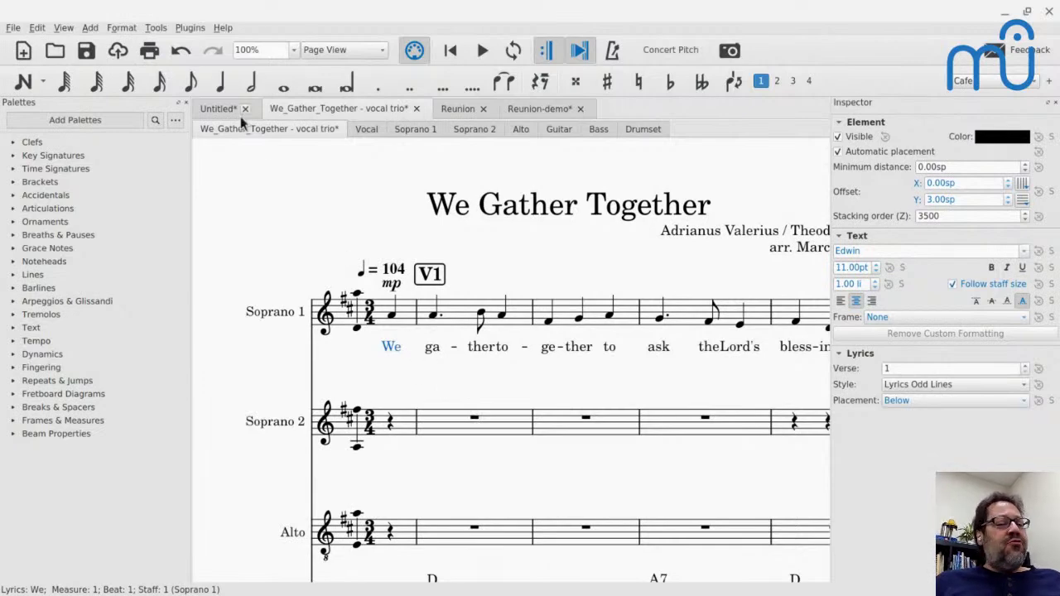
{"action": "left_click", "coordinate": [122, 27]}
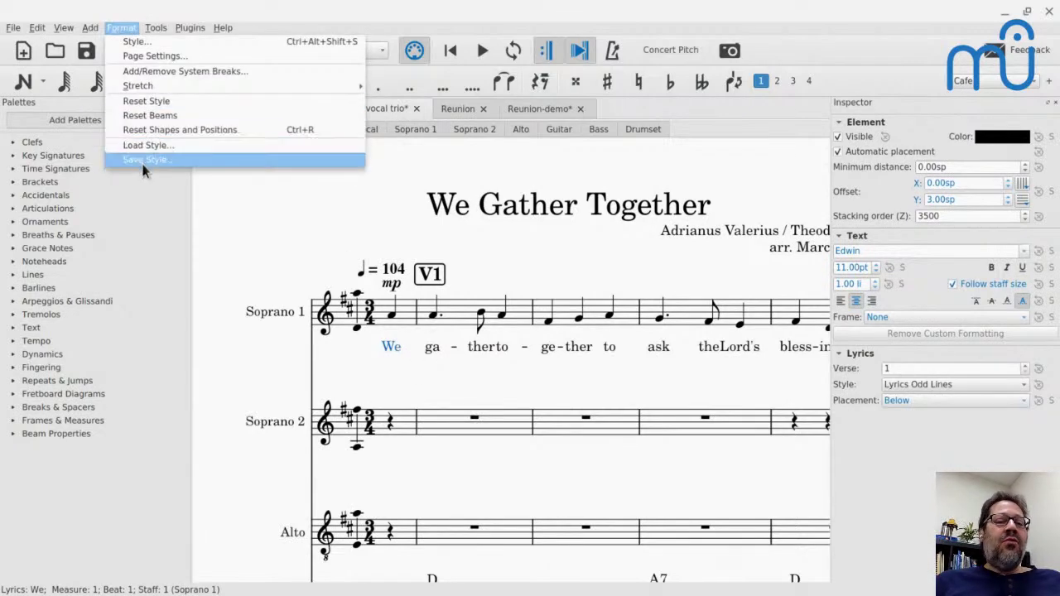
{"action": "left_click", "coordinate": [251, 217]}
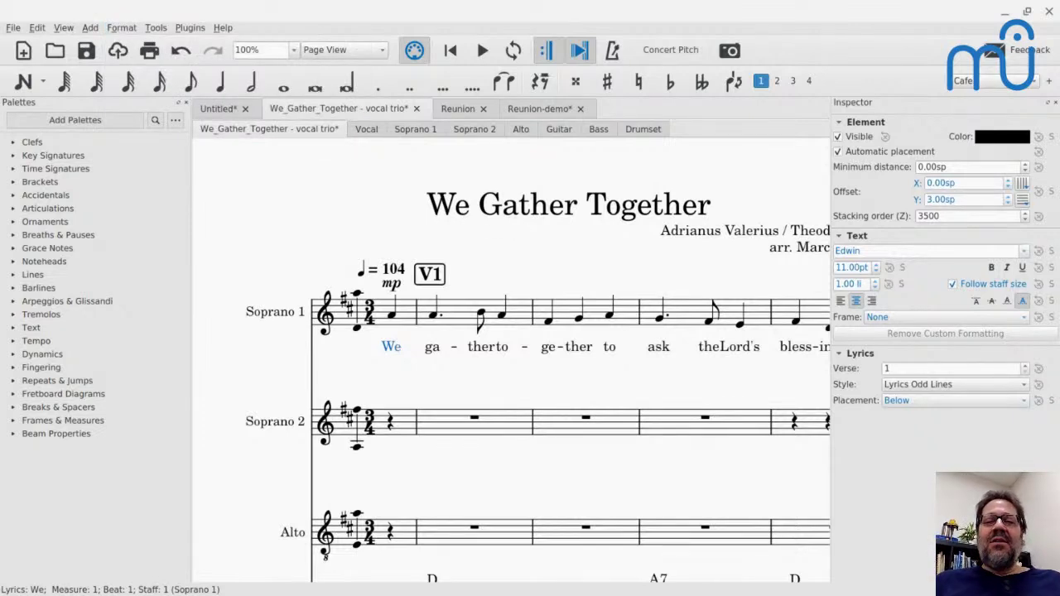
- Open the Autumn Fires score from the Cafe folder inside Mastering MuseScore
{"action": "key", "text": "ctrl+o"}
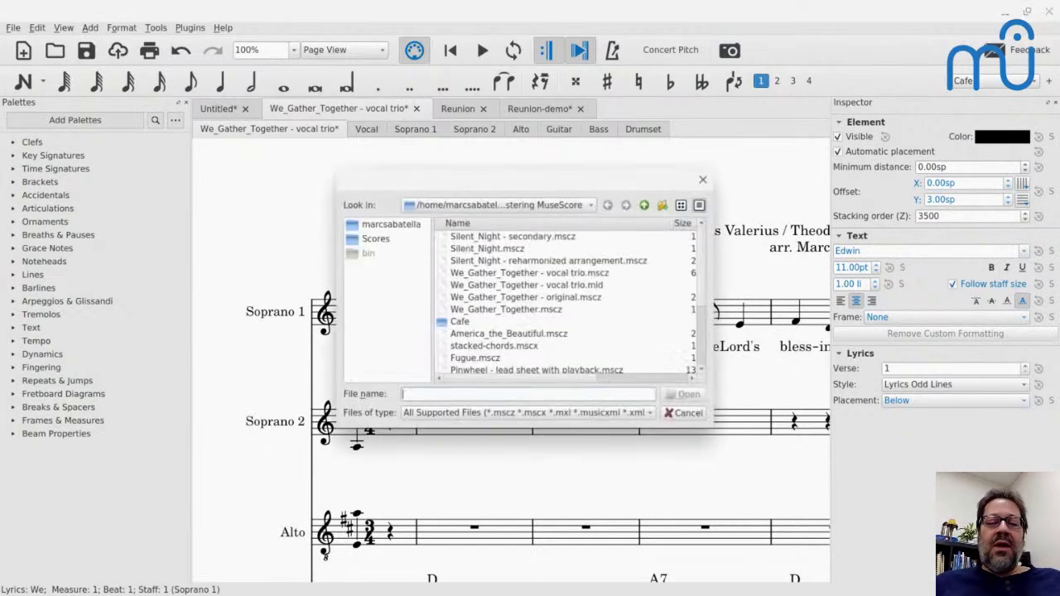
{"action": "scroll", "coordinate": [517, 346], "scroll_direction": "down", "scroll_amount": 1}
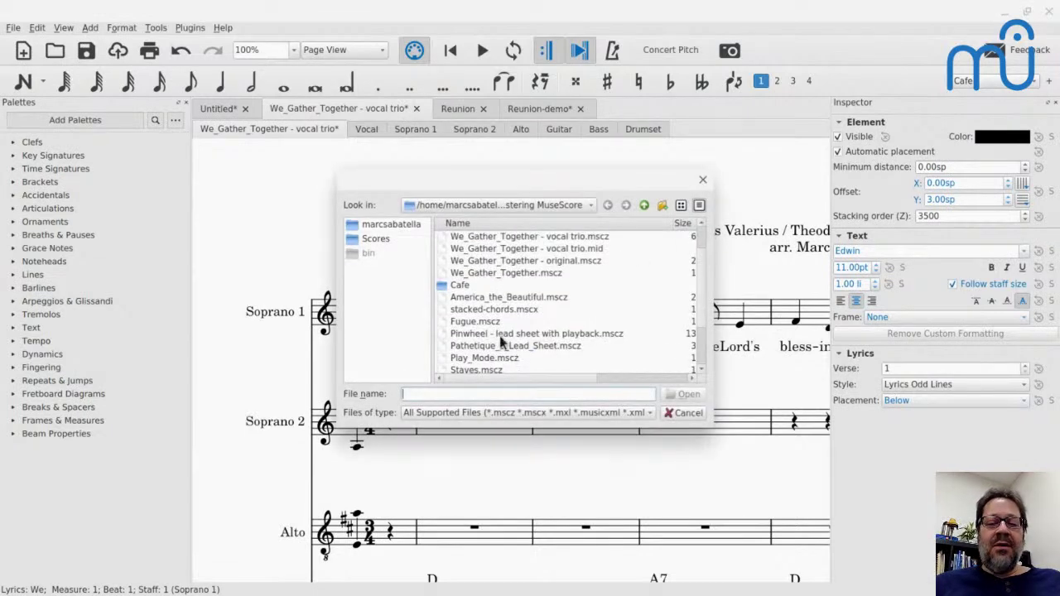
{"action": "scroll", "coordinate": [489, 348], "scroll_direction": "down", "scroll_amount": 2}
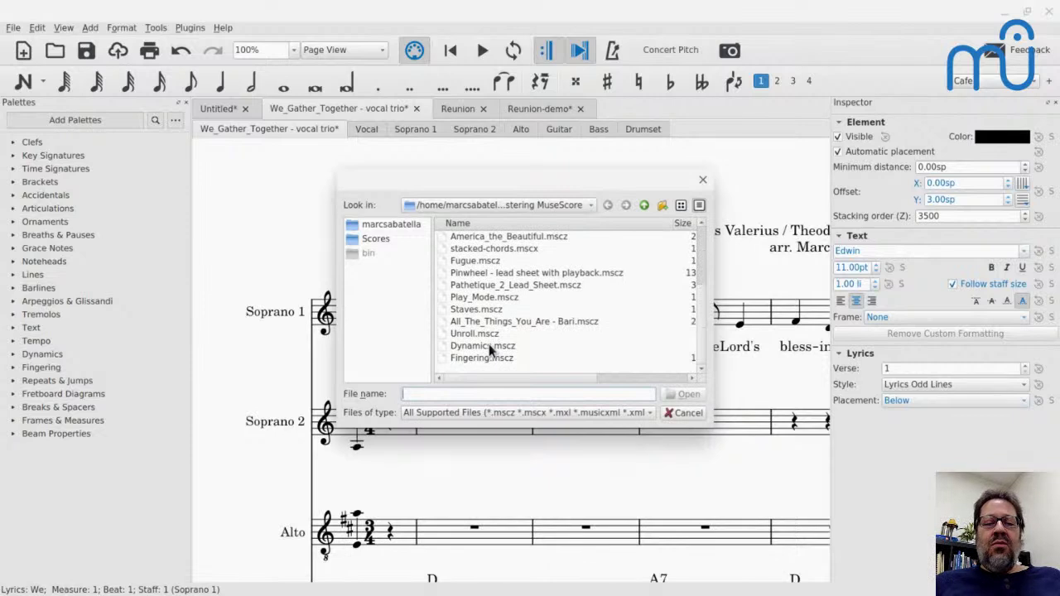
{"action": "scroll", "coordinate": [590, 282], "scroll_direction": "up", "scroll_amount": 3}
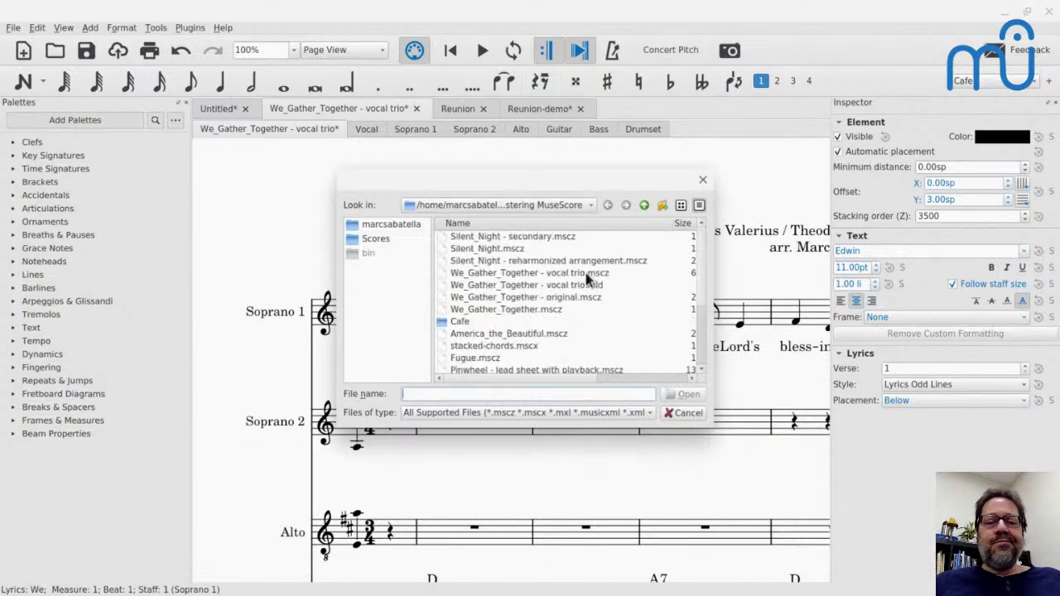
{"action": "double_click", "coordinate": [450, 325]}
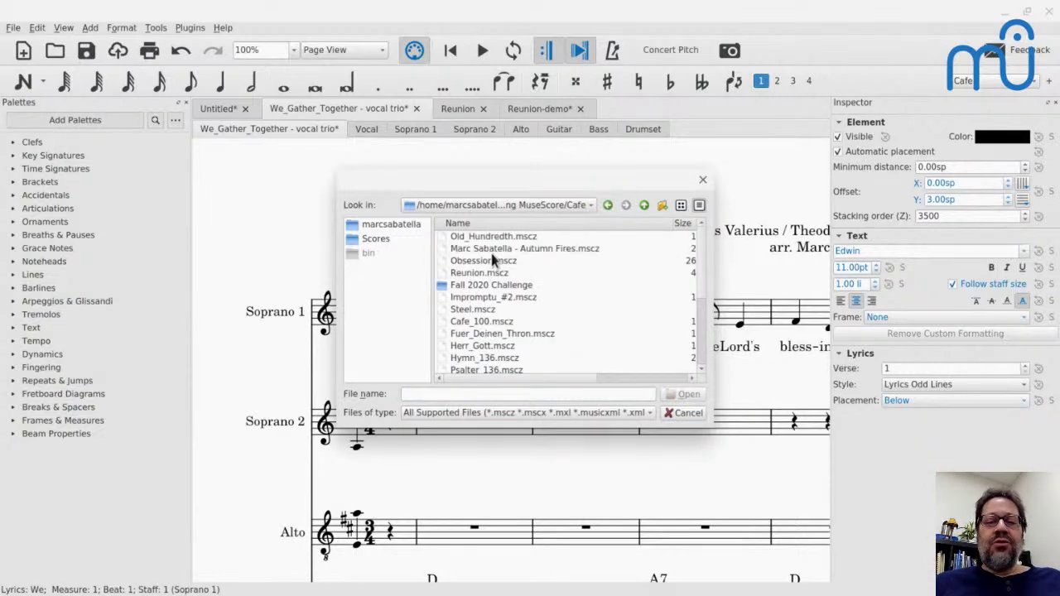
{"action": "double_click", "coordinate": [490, 251]}
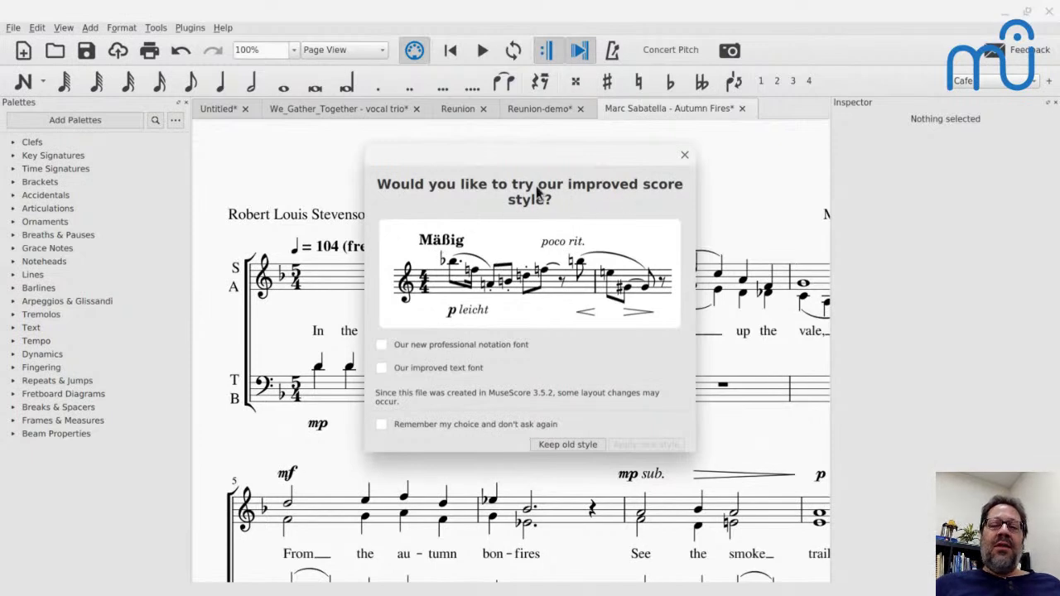
- Apply the new score style to Autumn Fires with both the new professional notation font and the improved text font
{"action": "left_click", "coordinate": [381, 344]}
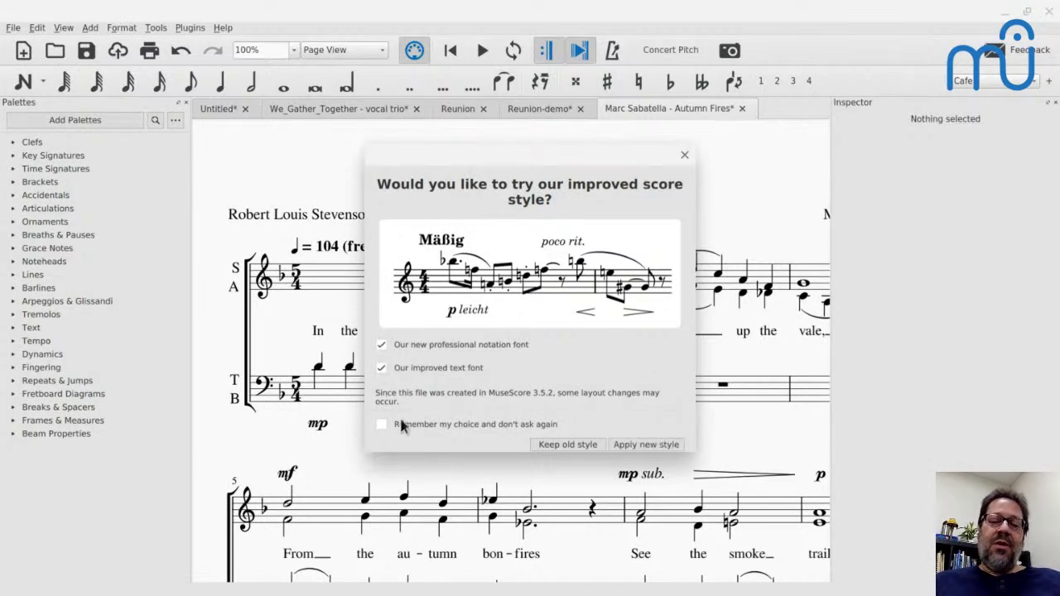
{"action": "left_click", "coordinate": [624, 448]}
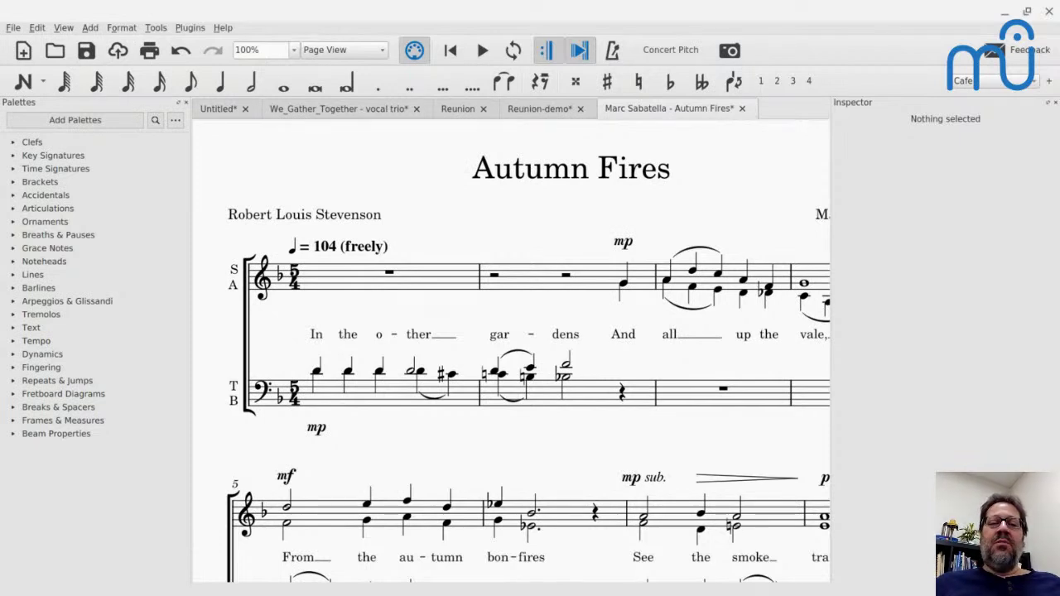
- Compare the opening measure of the Reunion and Reunion-demo scores, selecting the eighth rest in Reunion-demo
{"action": "left_click", "coordinate": [451, 111]}
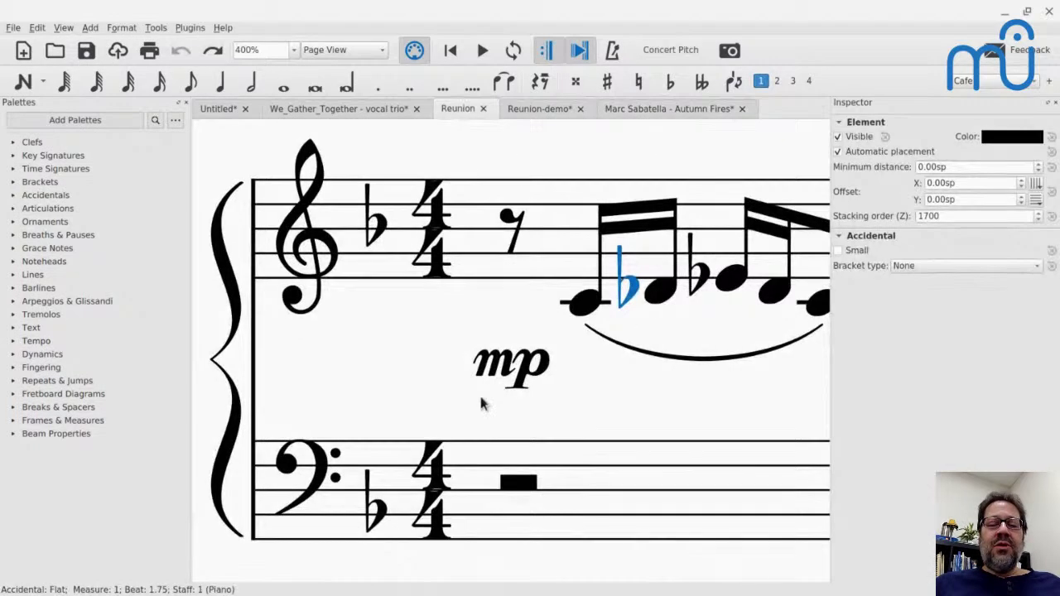
{"action": "scroll", "coordinate": [503, 459], "scroll_direction": "down", "scroll_amount": 2}
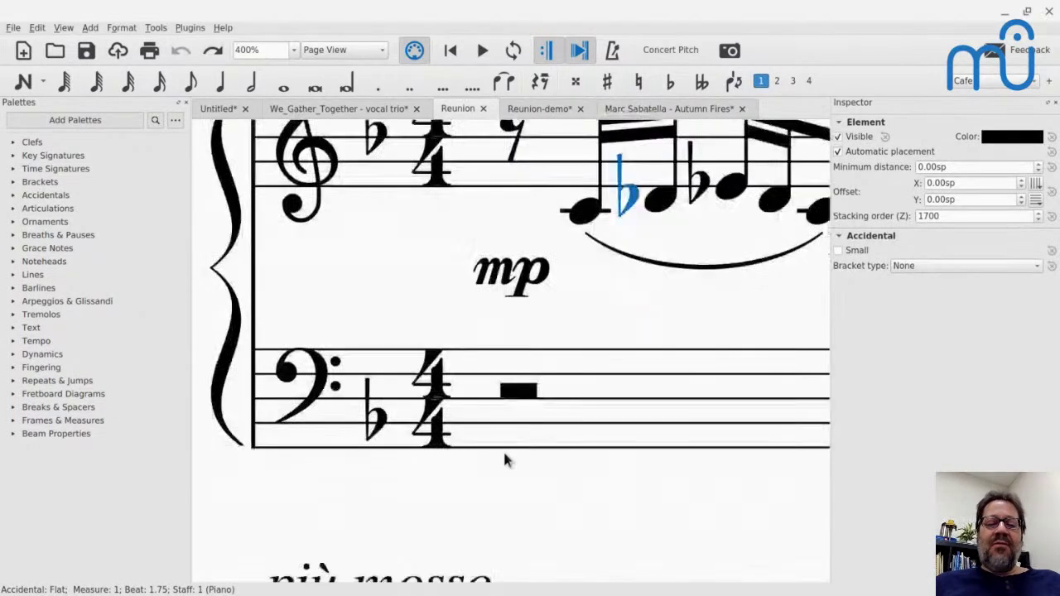
{"action": "left_click", "coordinate": [534, 109]}
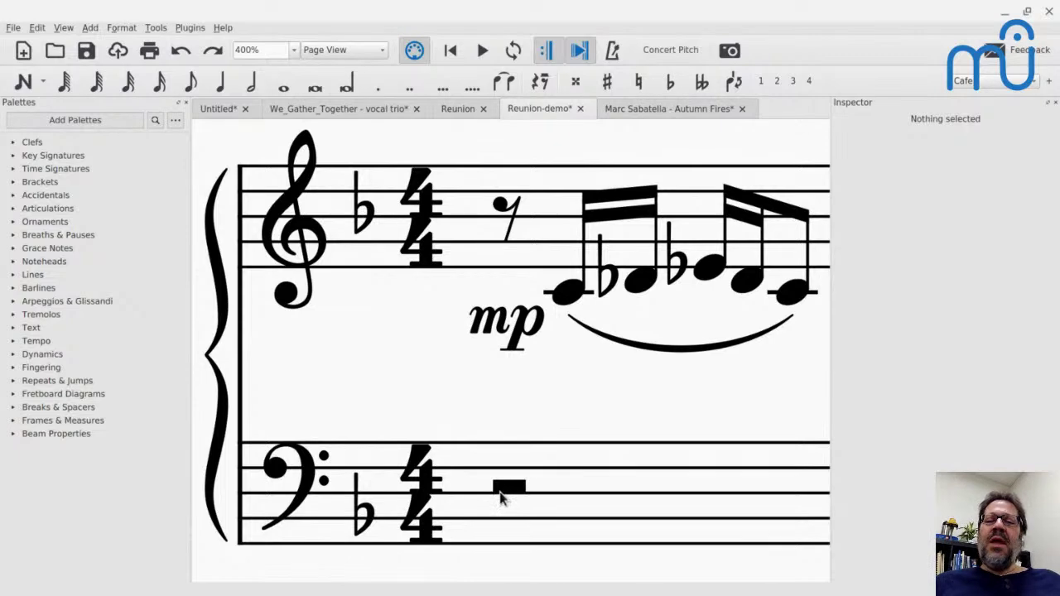
{"action": "left_click", "coordinate": [509, 218]}
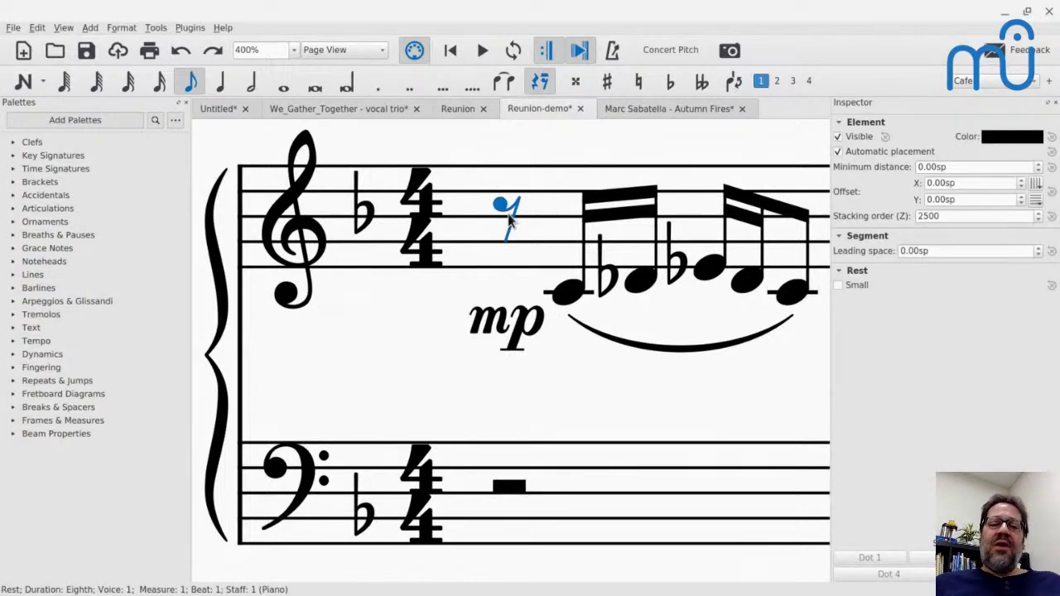
{"action": "left_click", "coordinate": [457, 105]}
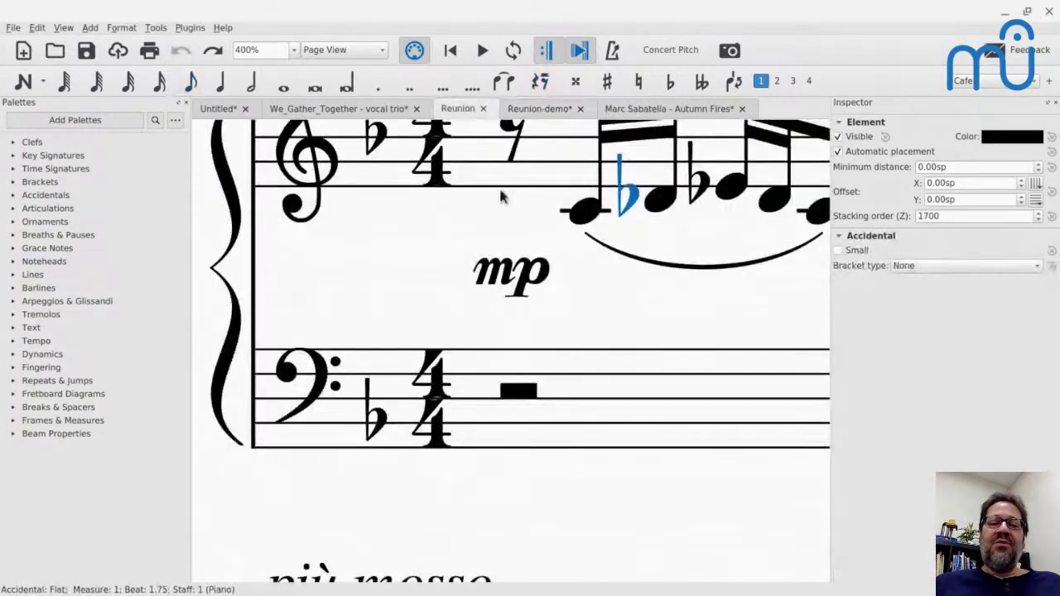
{"action": "scroll", "coordinate": [502, 177], "scroll_direction": "up", "scroll_amount": 3}
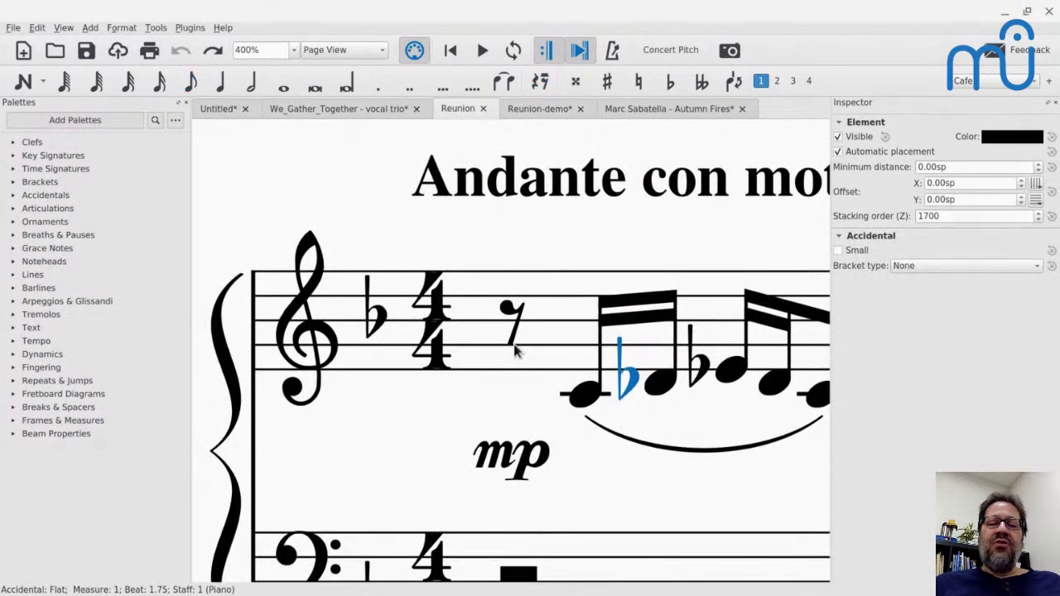
{"action": "scroll", "coordinate": [514, 351], "scroll_direction": "down", "scroll_amount": 1}
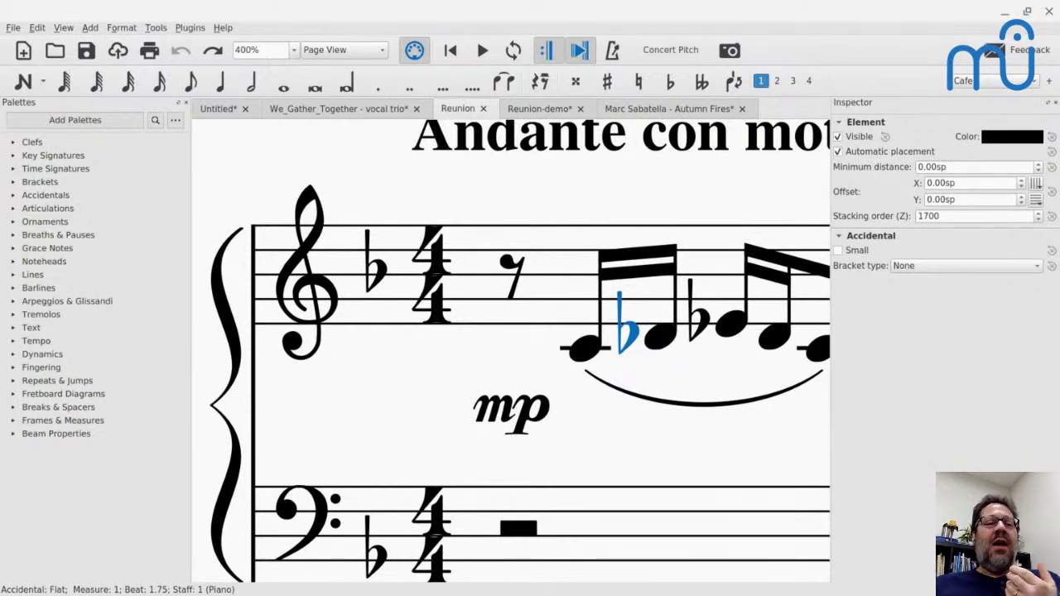
- Check the musical symbols and musical text fonts in the Reunion score's style settings, and close them without changes
{"action": "left_click", "coordinate": [122, 27]}
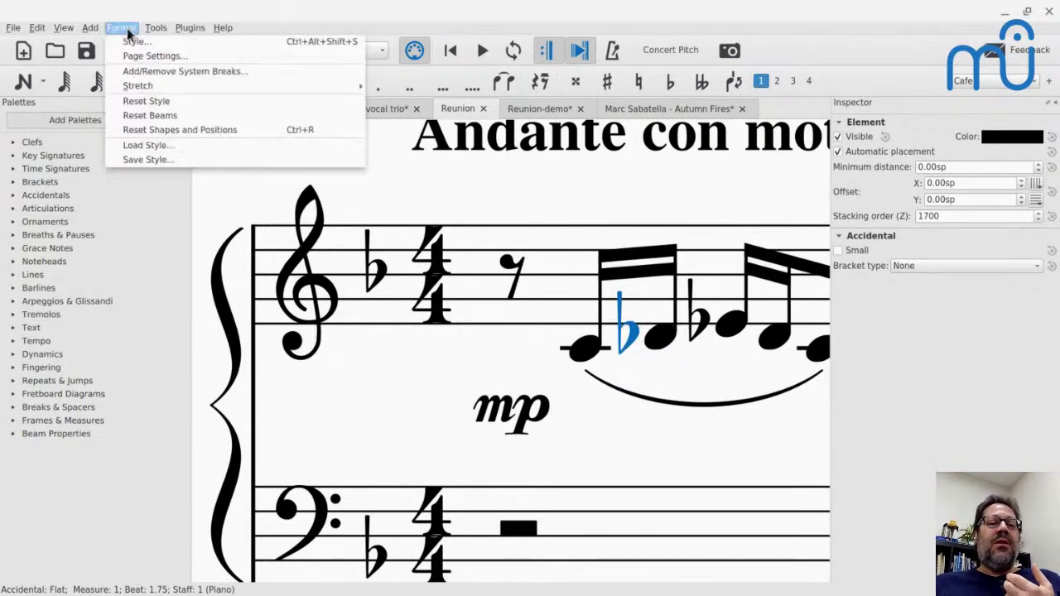
{"action": "left_click", "coordinate": [130, 41]}
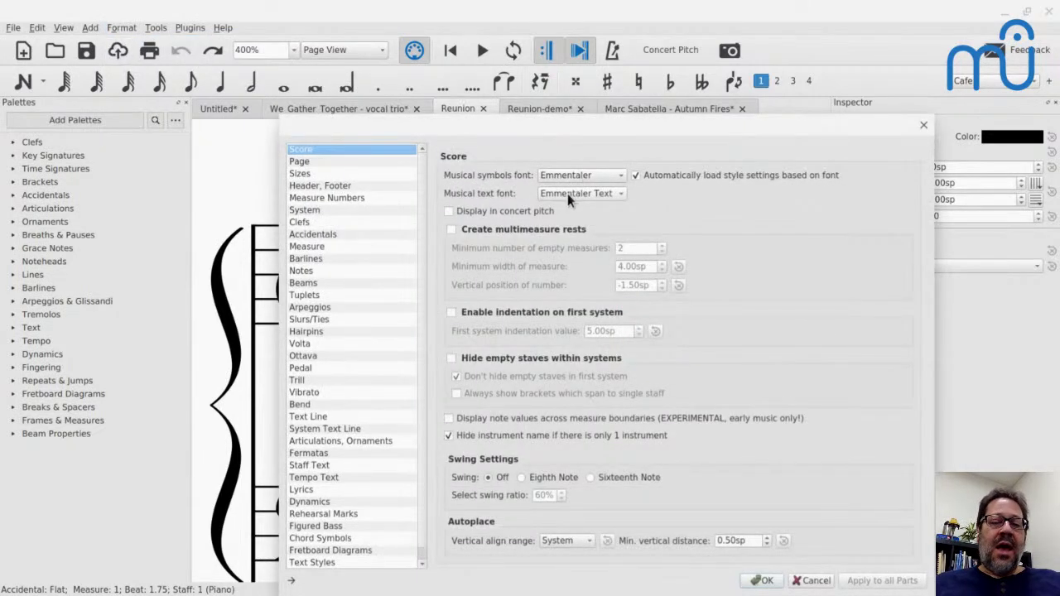
{"action": "key", "text": "Escape"}
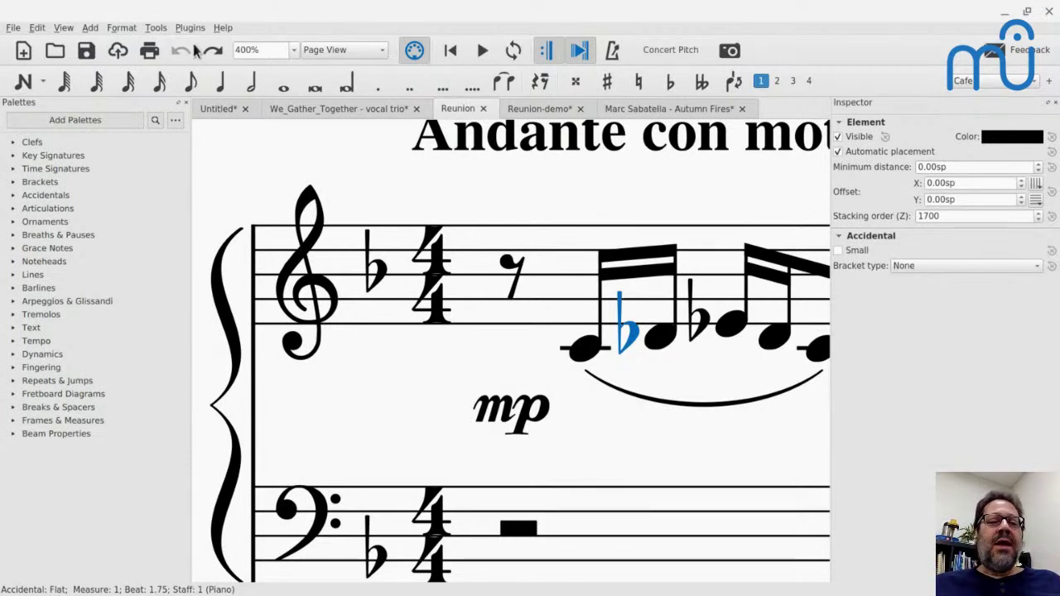
- Bring up the file dialog for saving the Reunion score's style, and cancel without saving a style file
{"action": "left_click", "coordinate": [122, 29]}
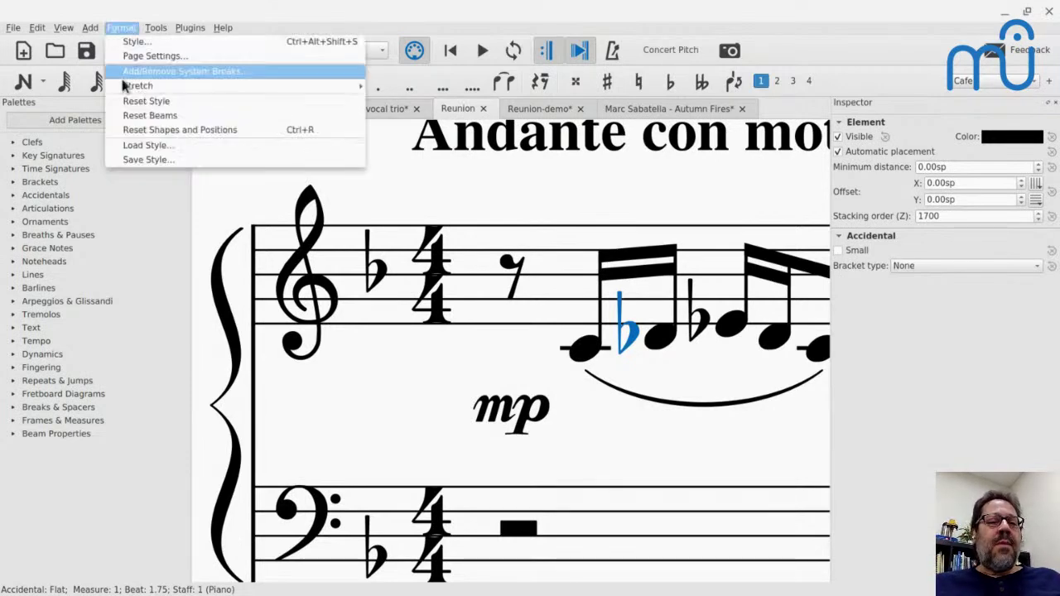
{"action": "key", "text": "Escape"}
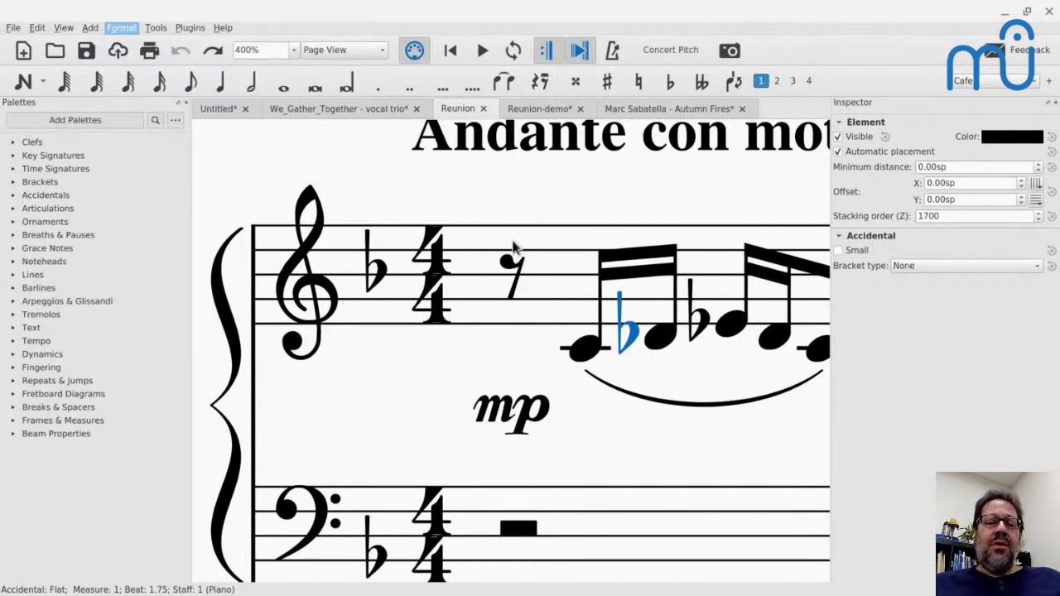
{"action": "key", "text": "Escape"}
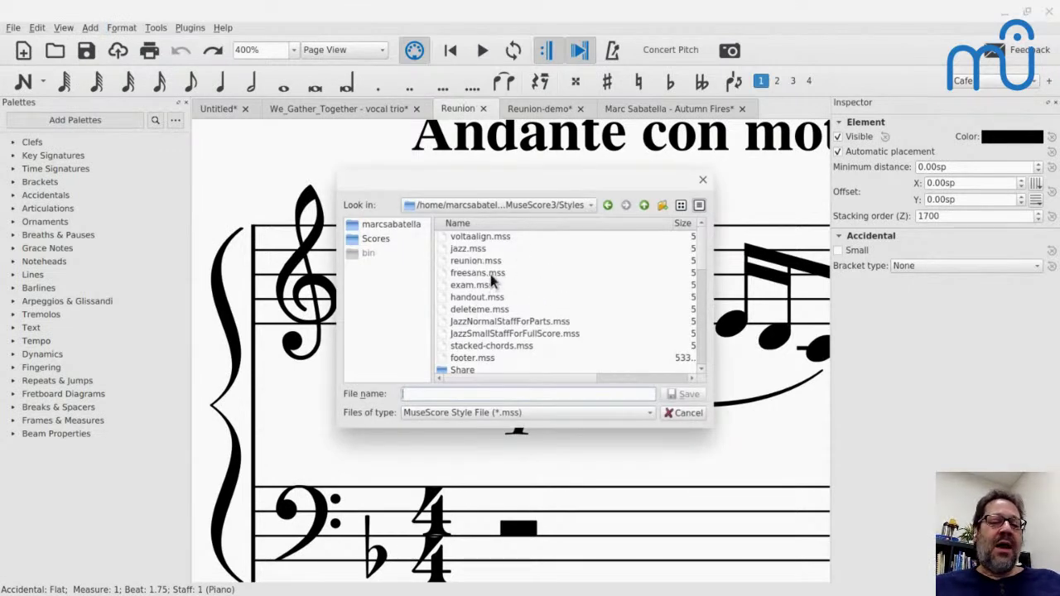
{"action": "key", "text": "Escape"}
- Check the default style files for scores and parts in the program preferences, and close the preferences without changes
{"action": "key", "text": "alt+e"}
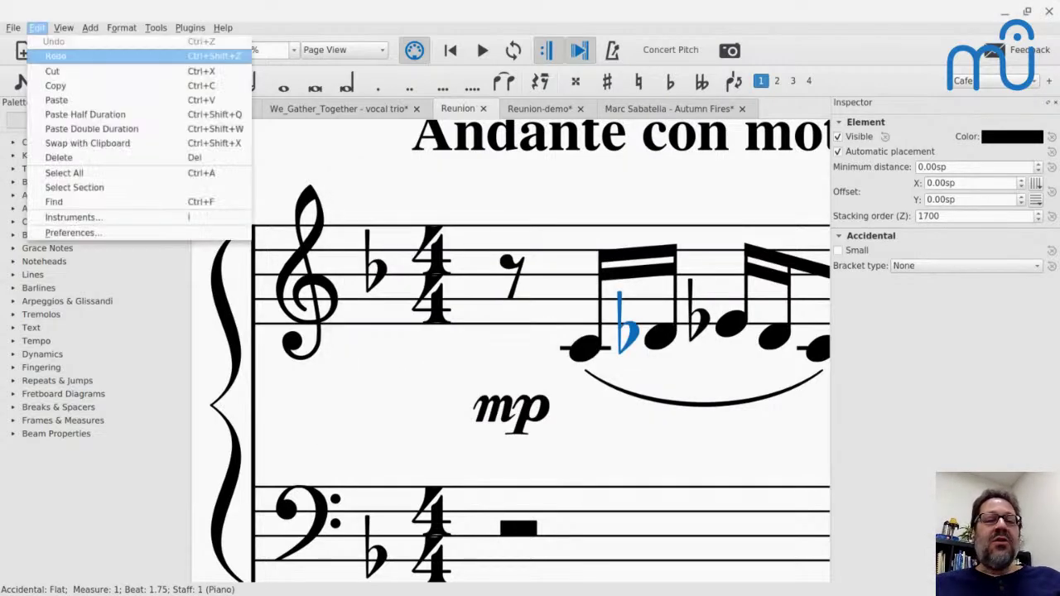
{"action": "key", "text": "Up"}
{"action": "key", "text": "Escape"}
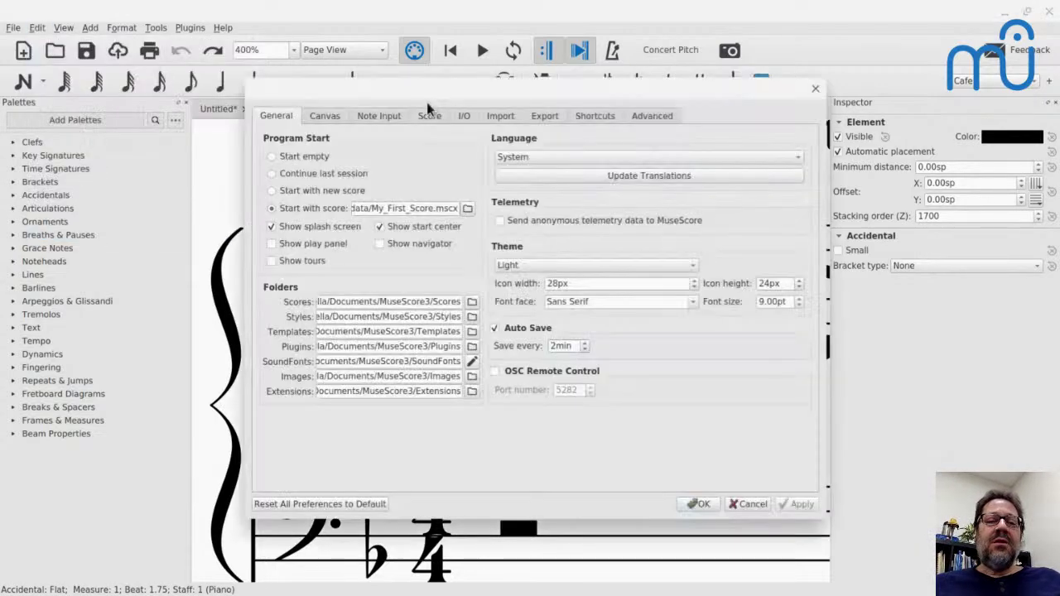
{"action": "left_click", "coordinate": [428, 115]}
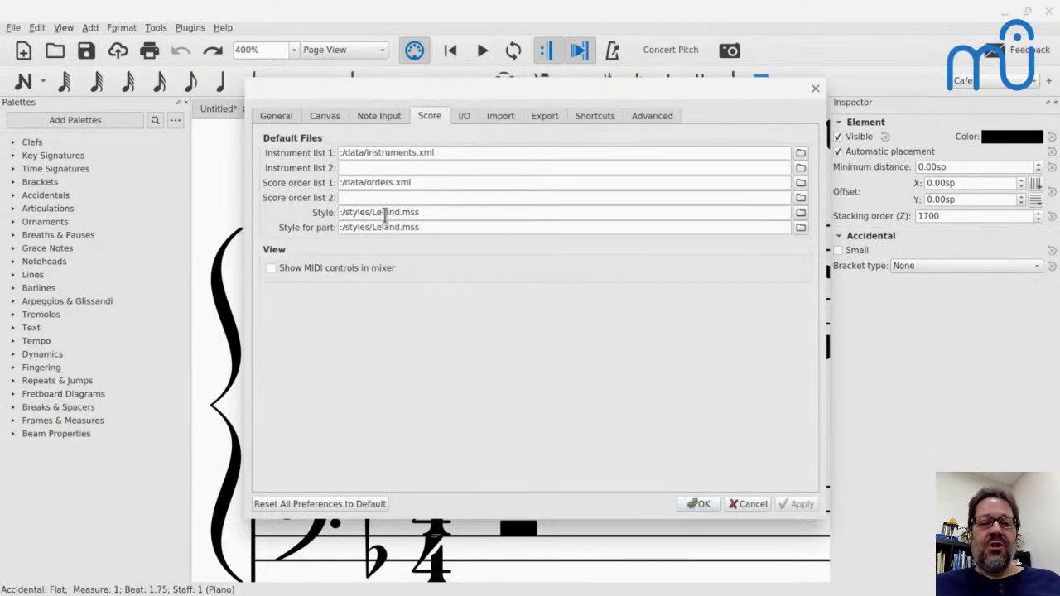
{"action": "left_click", "coordinate": [747, 504]}
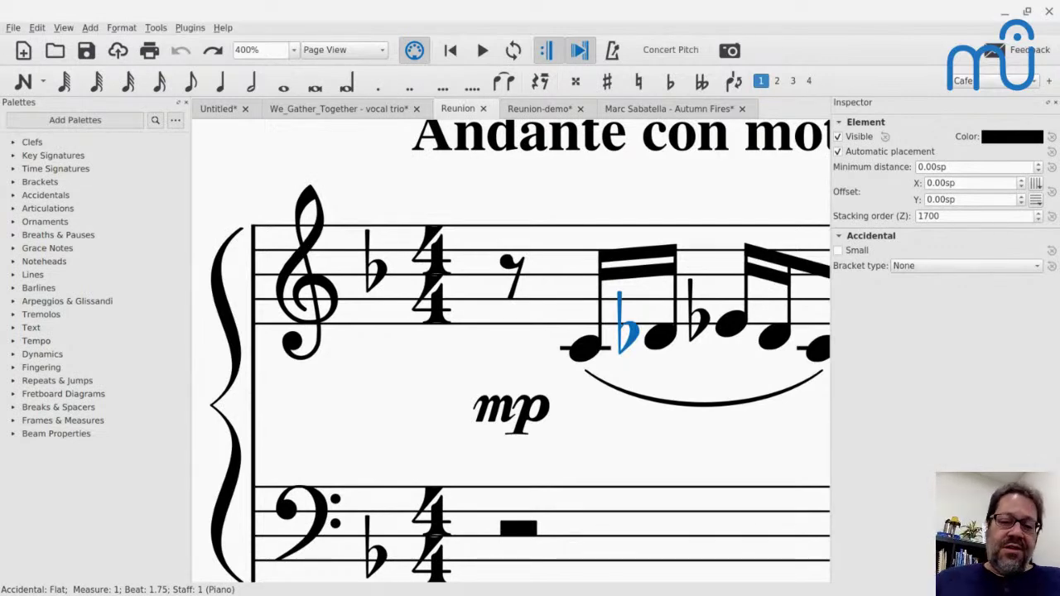
- Compare the measure 1 slur in the Reunion-demo and Reunion scores, briefly selecting the slur in Reunion
{"action": "left_click", "coordinate": [534, 115]}
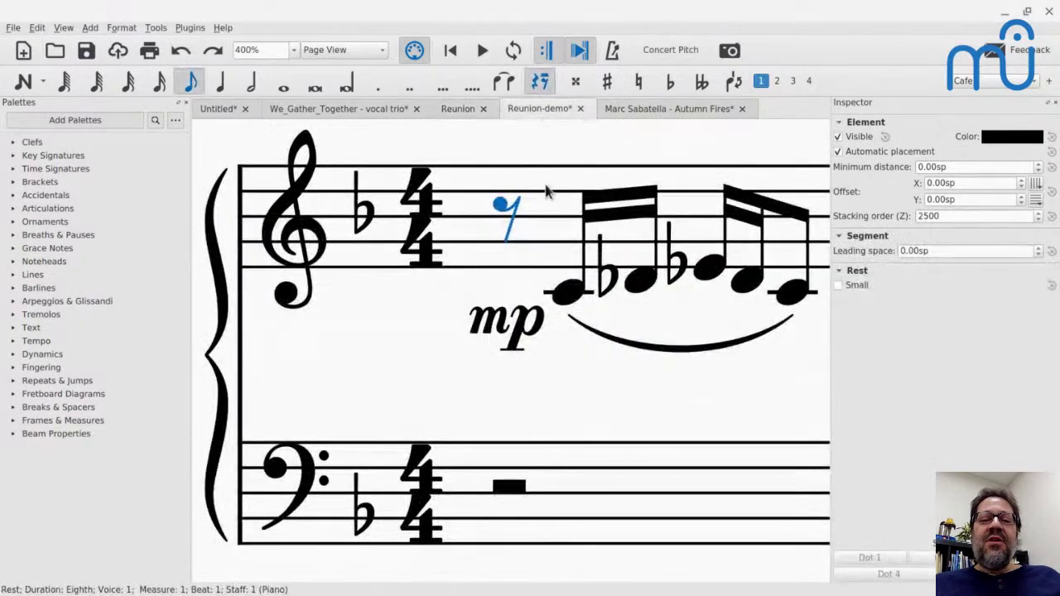
{"action": "left_click", "coordinate": [456, 114]}
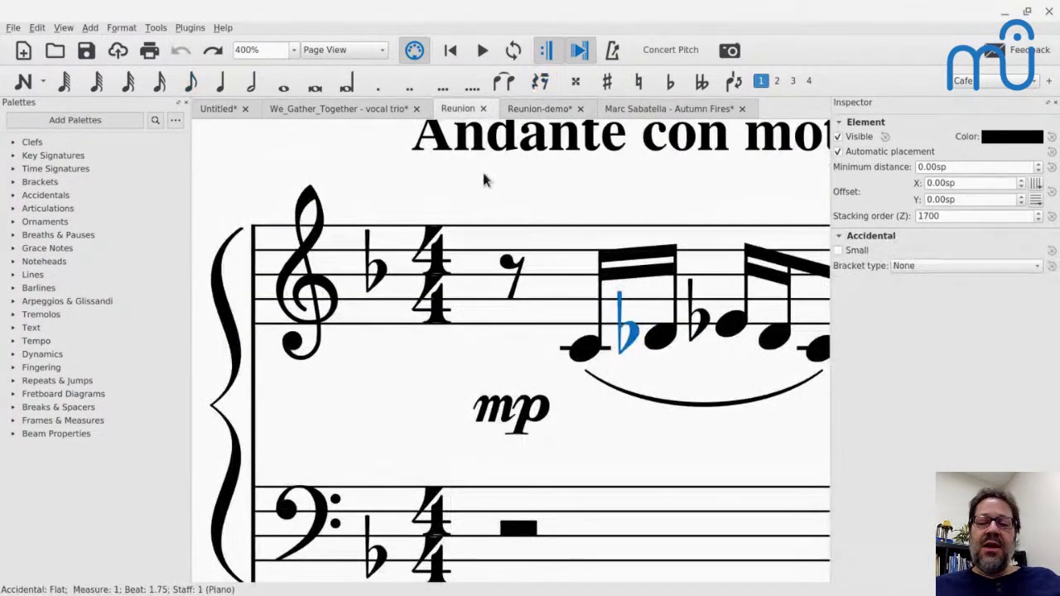
{"action": "scroll", "coordinate": [485, 177], "scroll_direction": "right", "scroll_amount": 2}
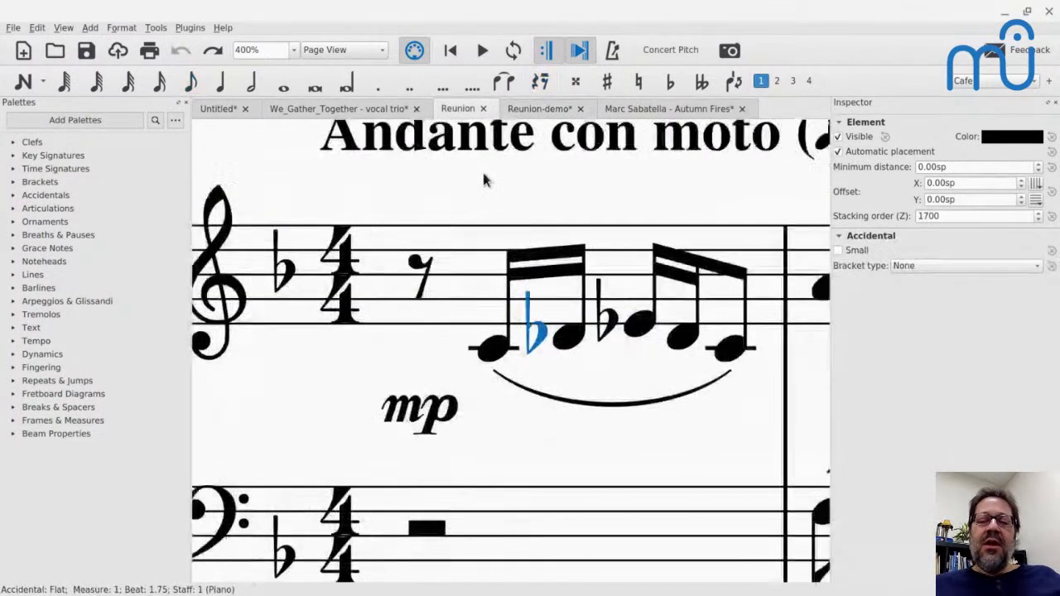
{"action": "left_click", "coordinate": [594, 405]}
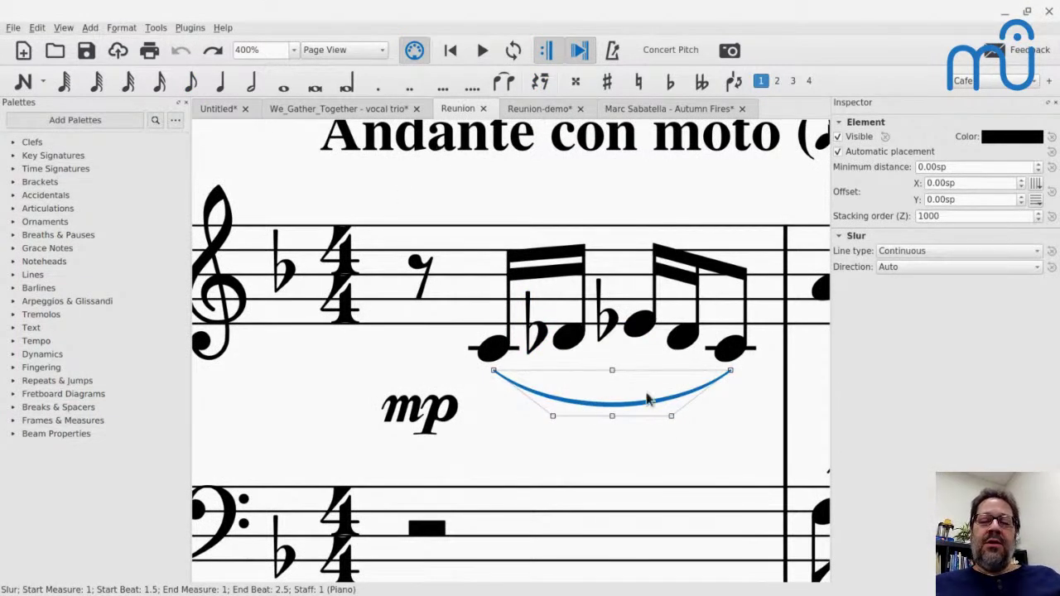
{"action": "key", "text": "Escape"}
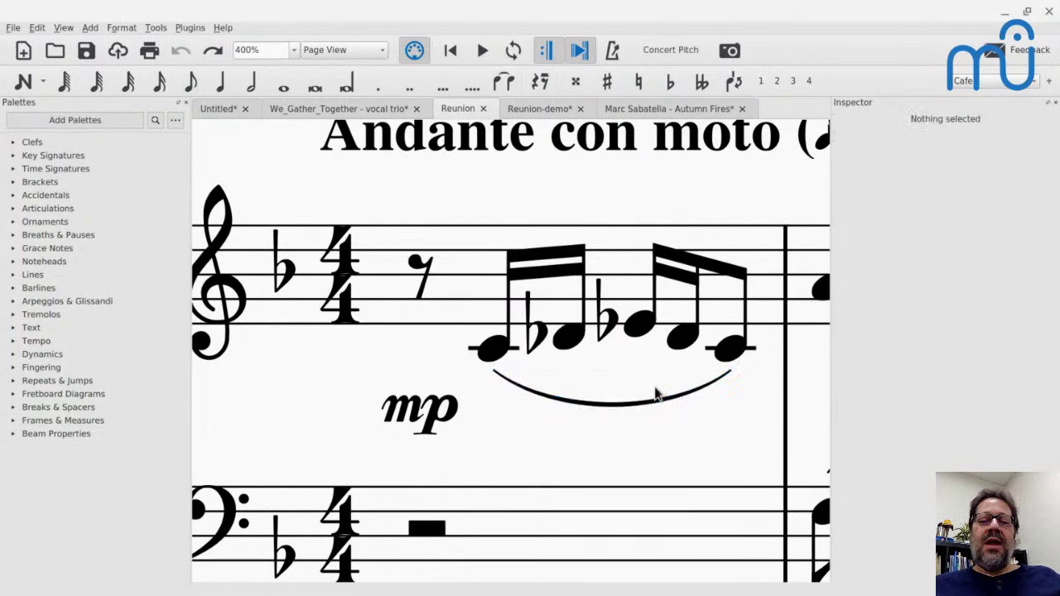
- Examine the Slurs/Ties line thickness settings in the Reunion-demo score's style, moving the dialog aside to see the slur
{"action": "left_click", "coordinate": [538, 109]}
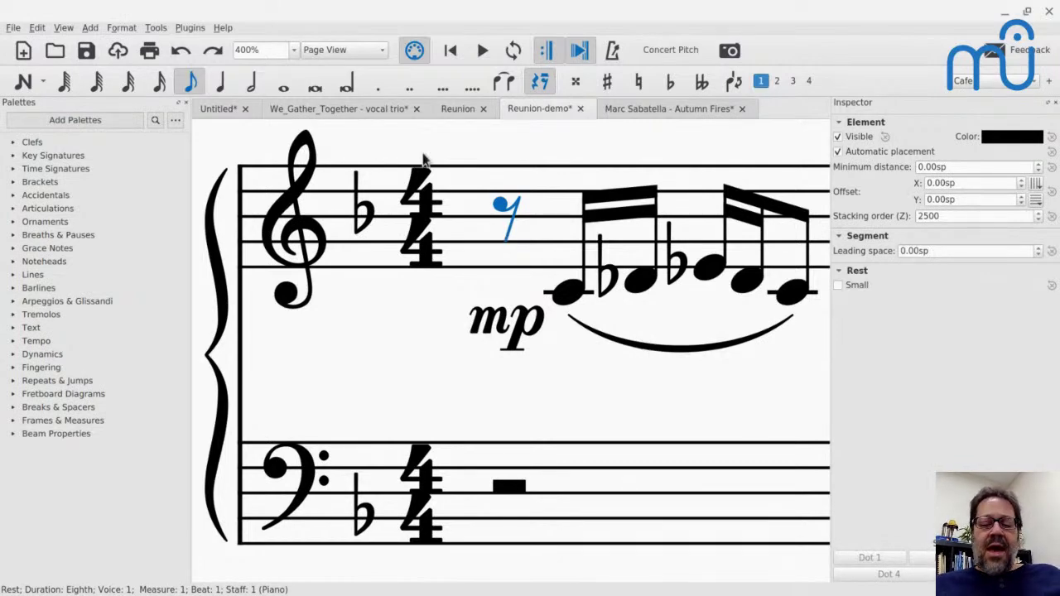
{"action": "key", "text": "alt+o"}
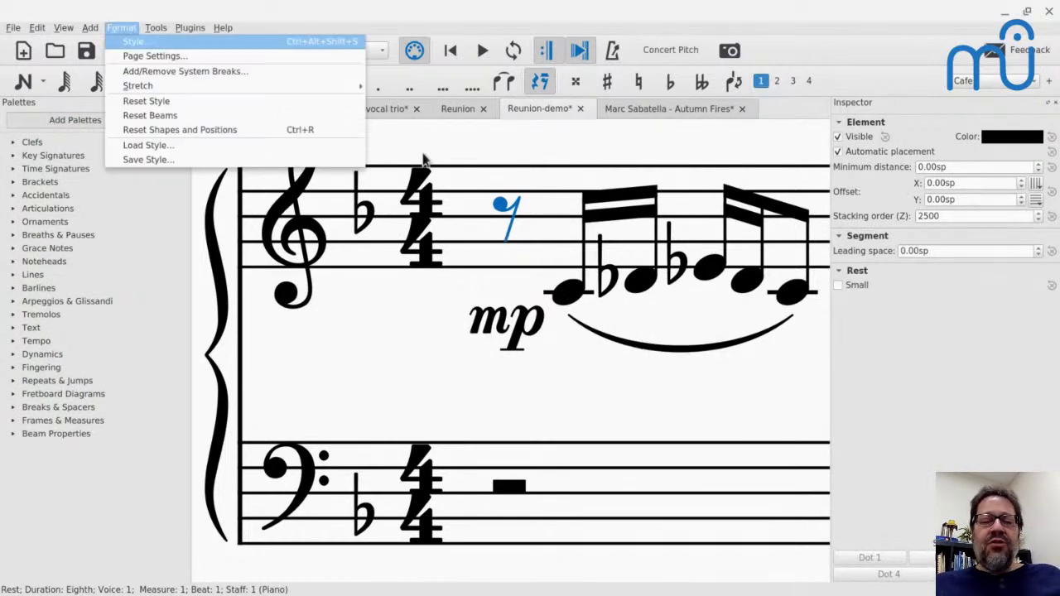
{"action": "left_click", "coordinate": [198, 46]}
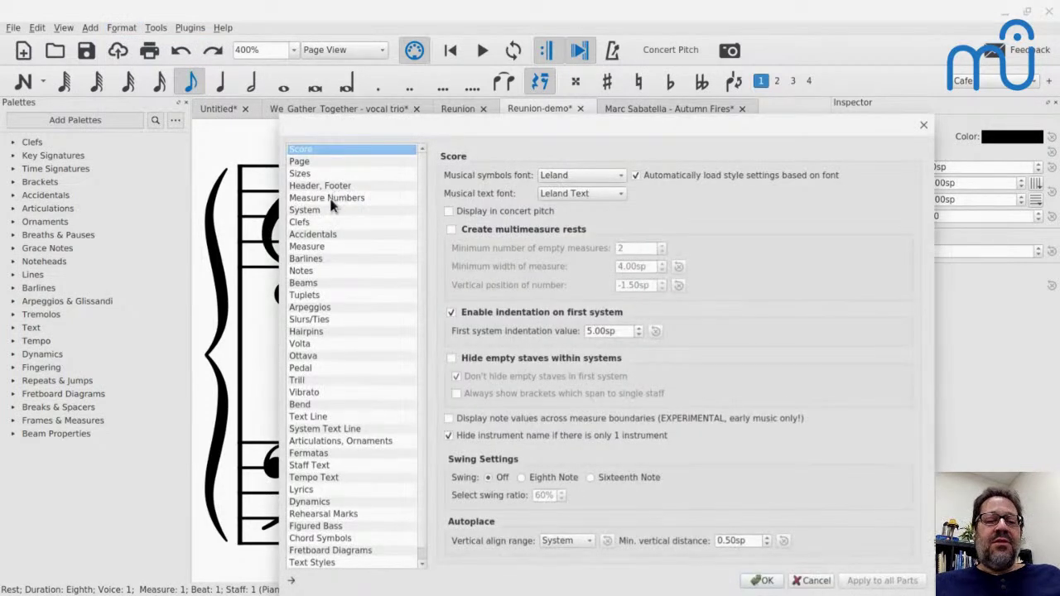
{"action": "left_click", "coordinate": [305, 320]}
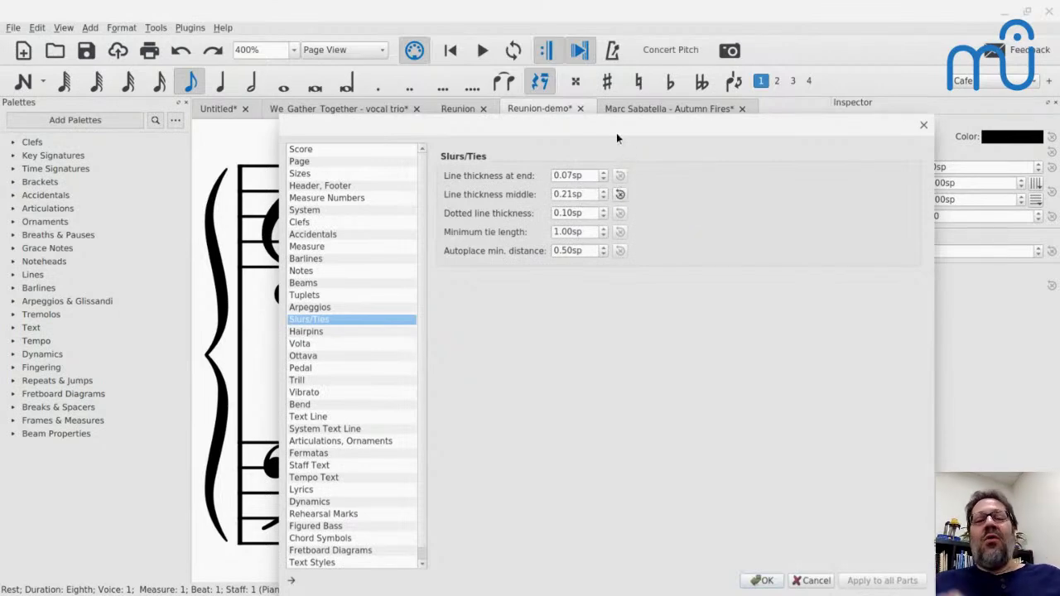
{"action": "left_click_drag", "start_coordinate": [616, 133], "coordinate": [890, 138]}
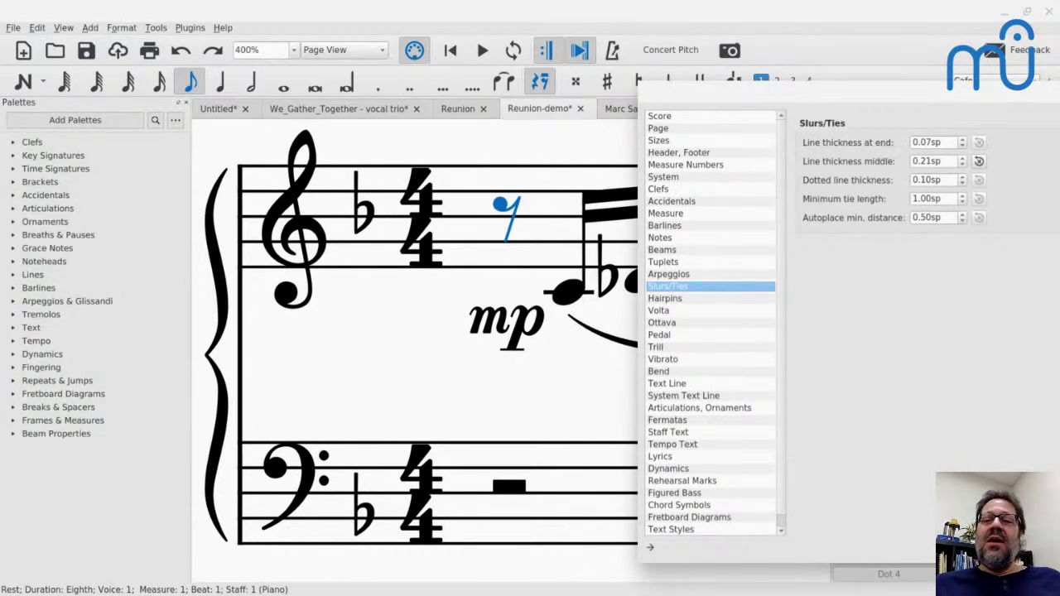
{"action": "key", "text": "Return"}
- Check the Slurs/Ties line thickness settings in the Reunion score's style, and close the dialog without changes
{"action": "left_click", "coordinate": [452, 108]}
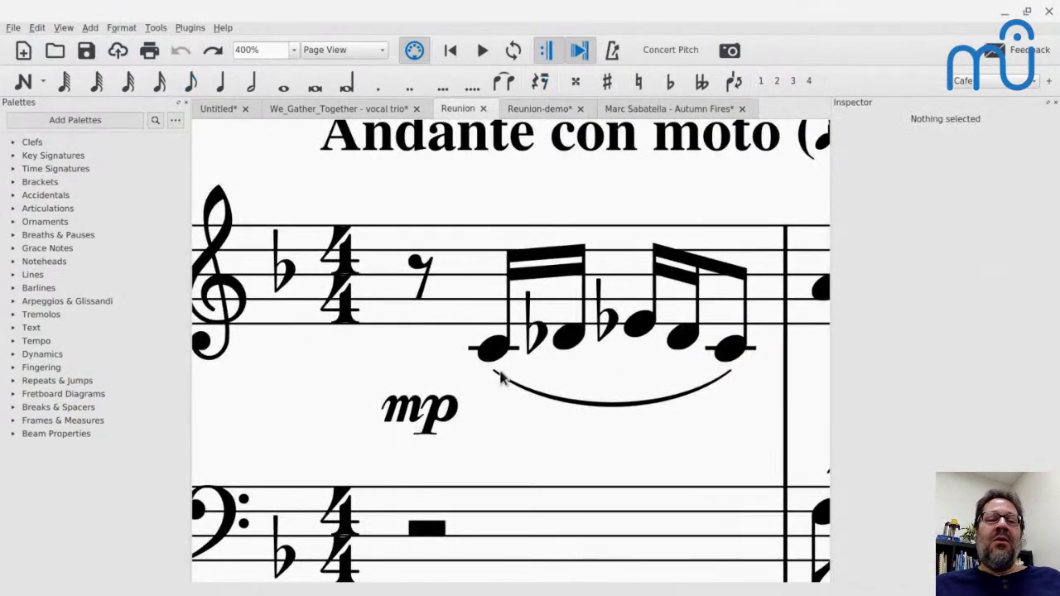
{"action": "left_click", "coordinate": [121, 27]}
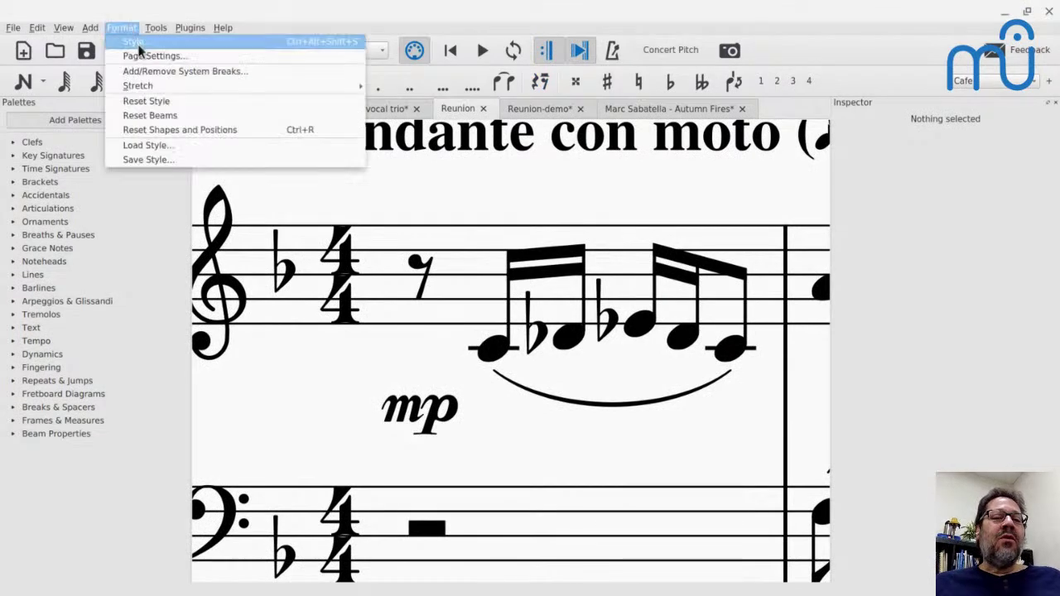
{"action": "left_click", "coordinate": [137, 39]}
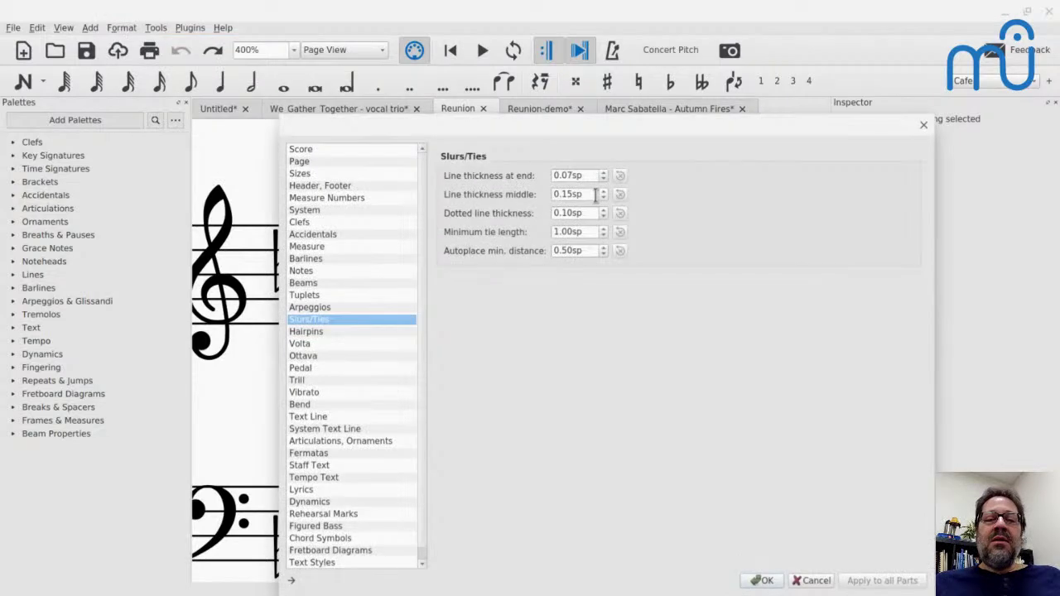
{"action": "left_click", "coordinate": [925, 126]}
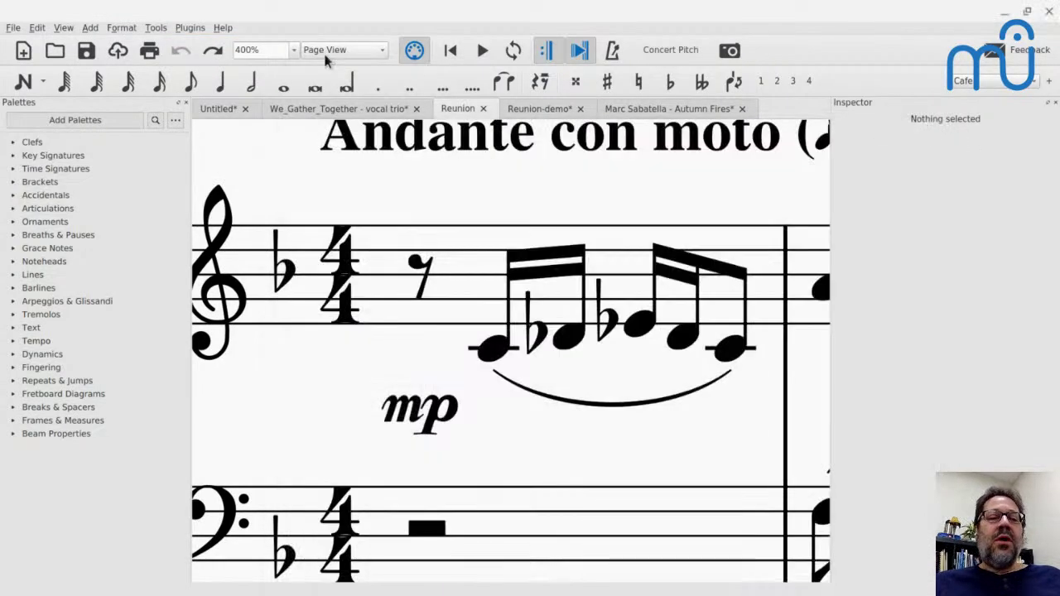
- Recheck the Slurs/Ties line thickness values in the Reunion-demo score's style, closing the dialog without changes
{"action": "left_click", "coordinate": [553, 111]}
{"action": "left_click", "coordinate": [122, 28]}
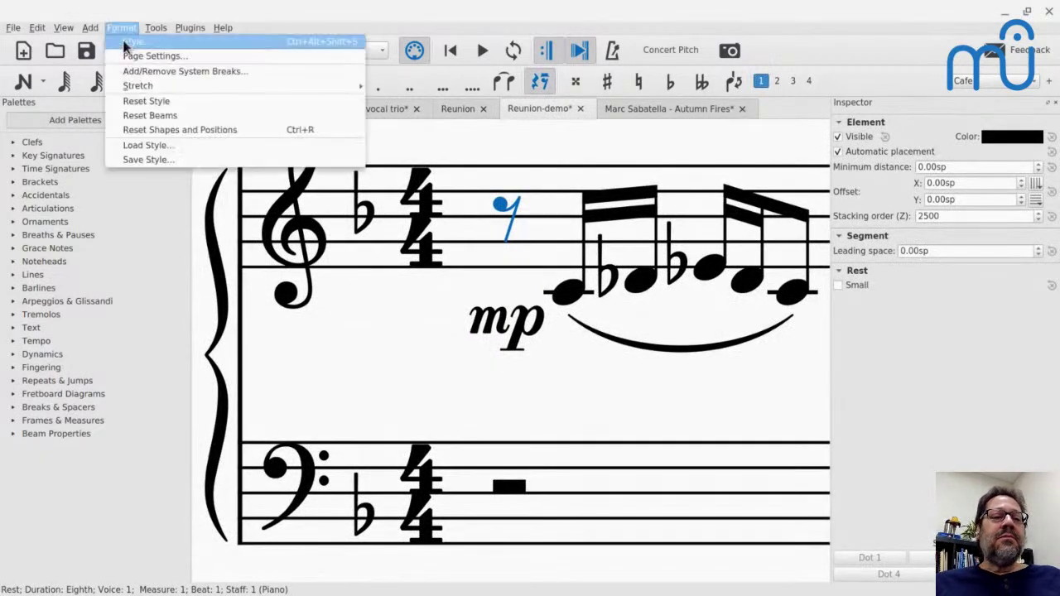
{"action": "left_click", "coordinate": [126, 43]}
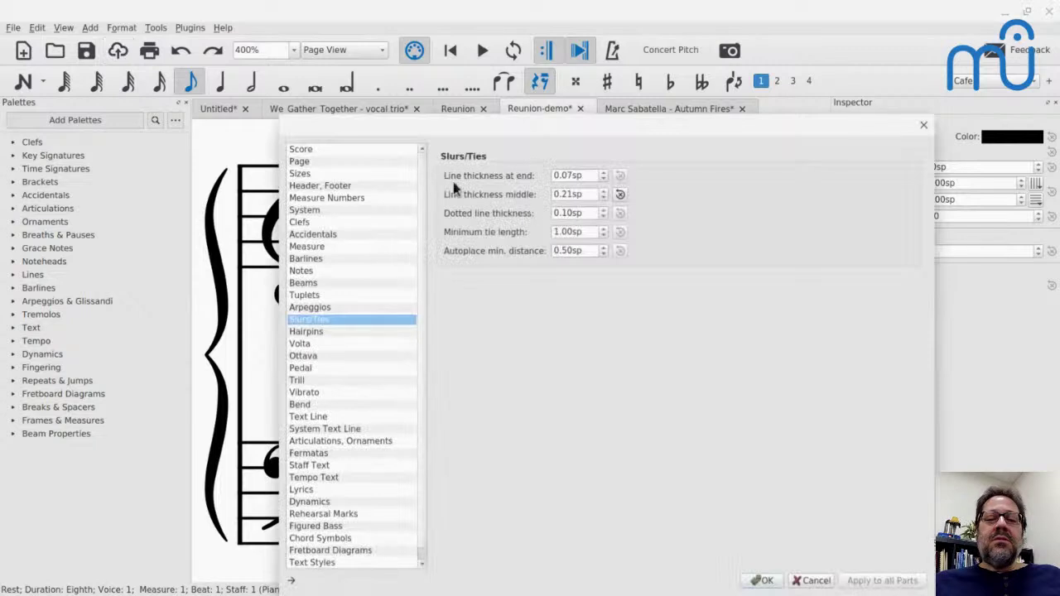
{"action": "left_click", "coordinate": [924, 126]}
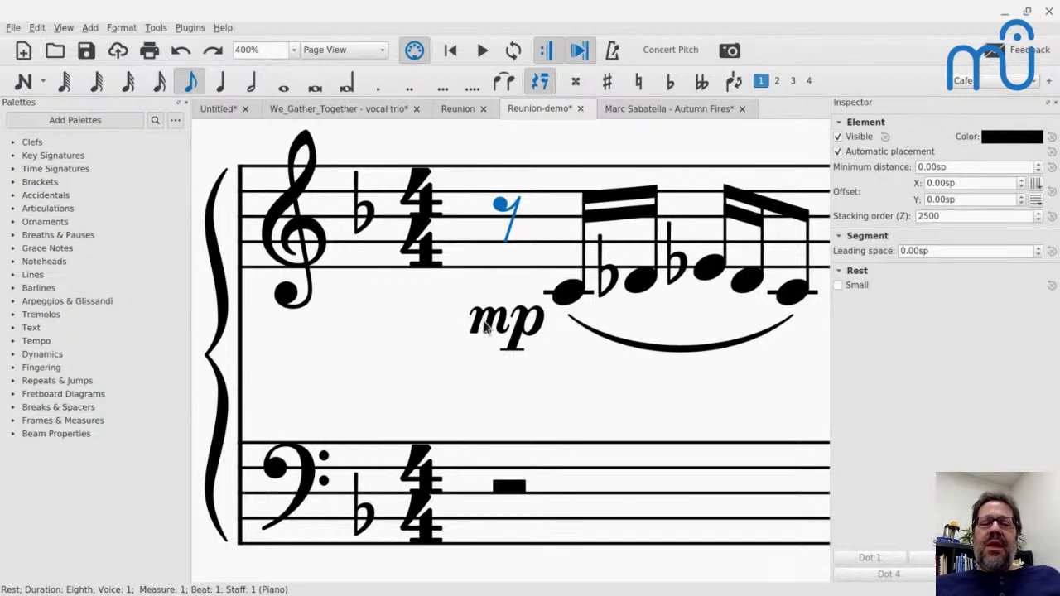
{"action": "scroll", "coordinate": [489, 326], "scroll_direction": "down", "scroll_amount": 3}
{"action": "scroll", "coordinate": [488, 326], "scroll_direction": "right", "scroll_amount": 2}
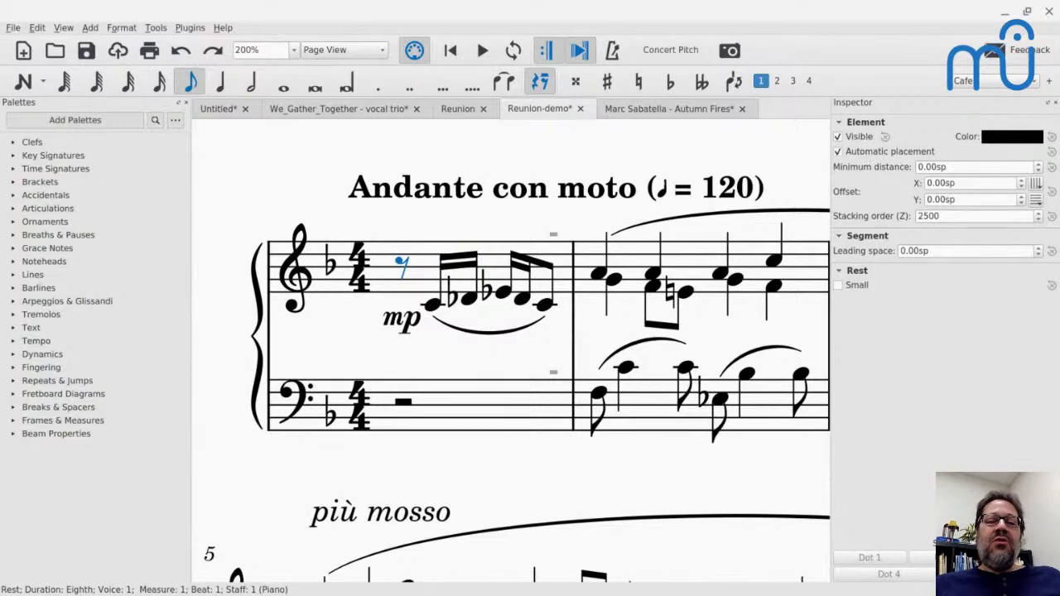
{"action": "key", "text": "alt+Tab"}
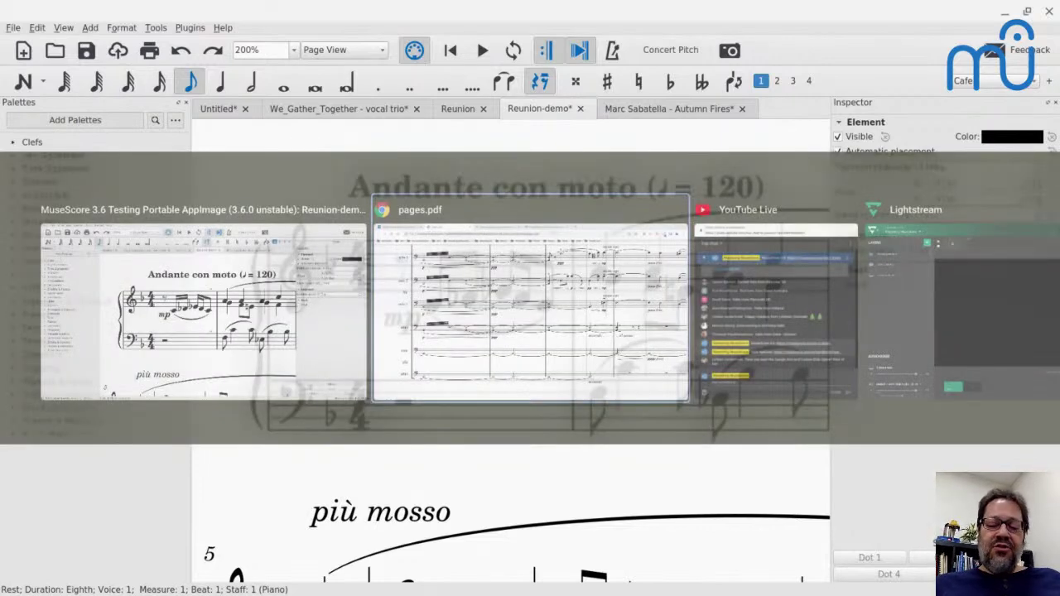
{"action": "key", "text": "Escape"}
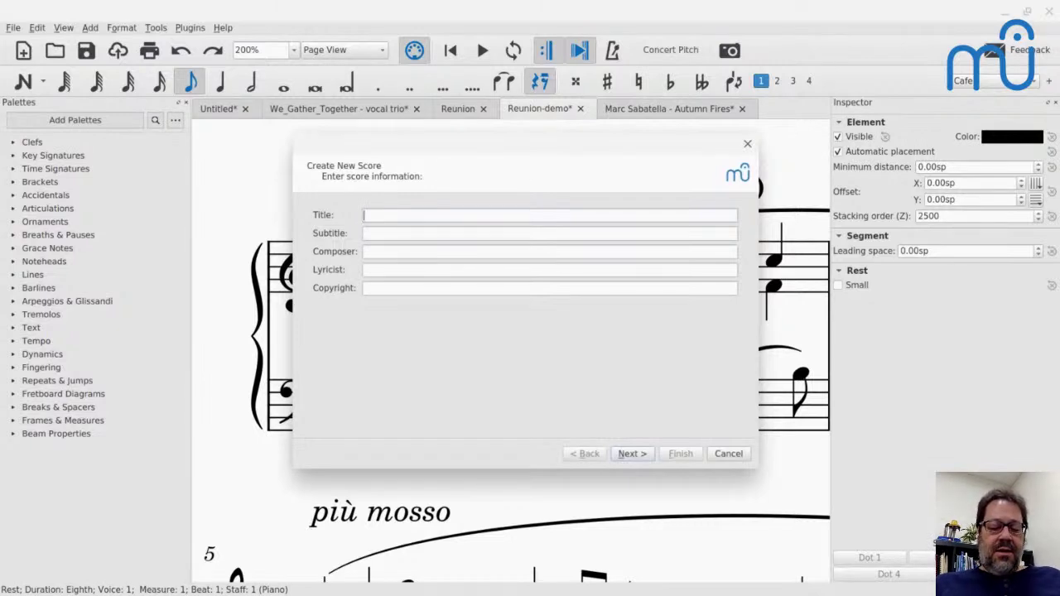
- Title the new score "Instrumental Ensemble" and base it on the Choose Instruments template
{"action": "type", "text": "Wind "}
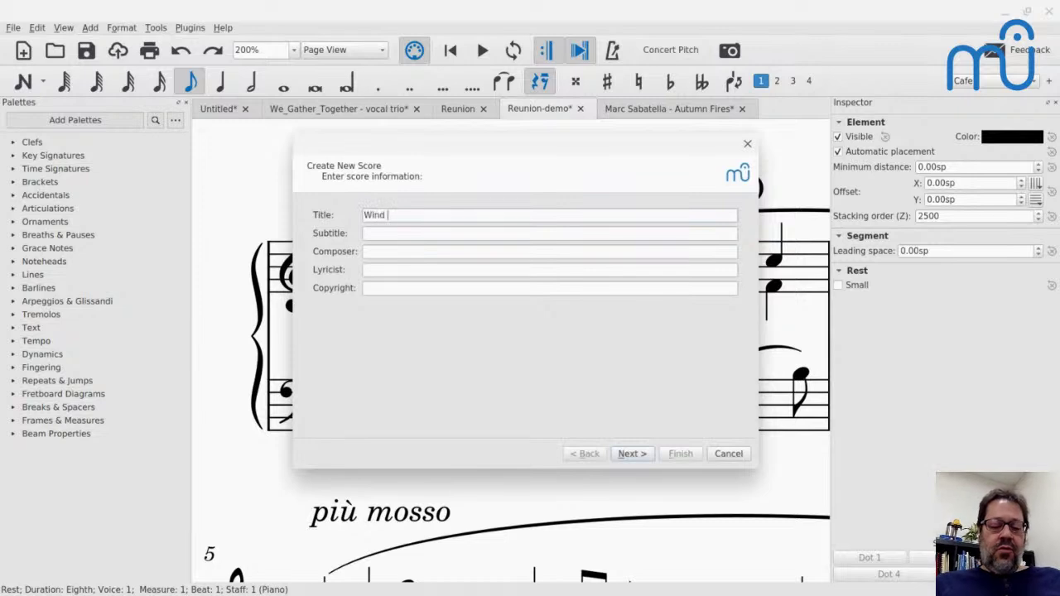
{"action": "type", "text": "Ensemble"}
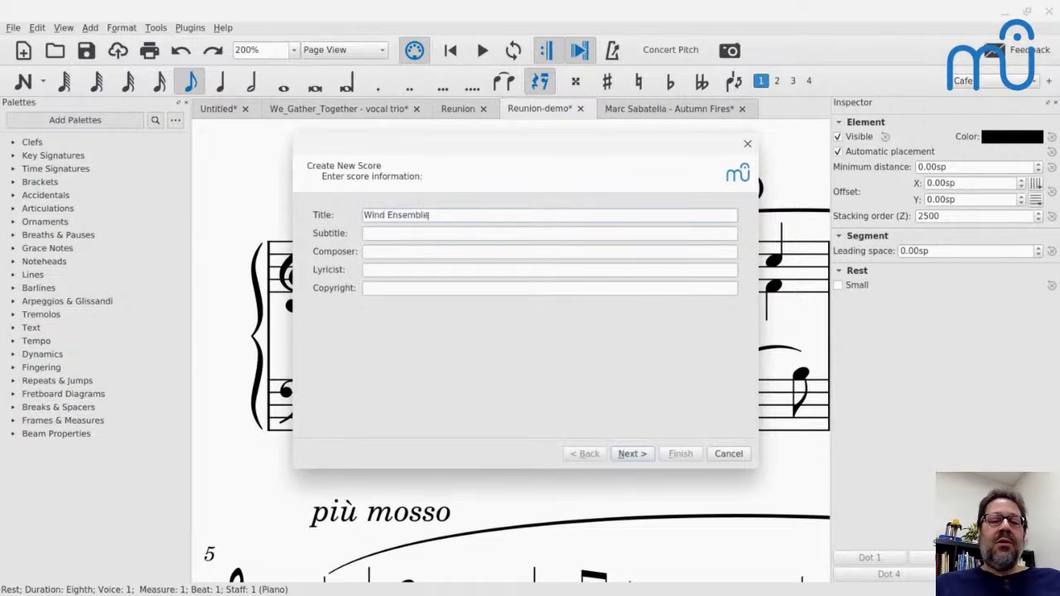
{"action": "key", "text": "Home"}
{"action": "key", "text": "ctrl+shift+Right"}
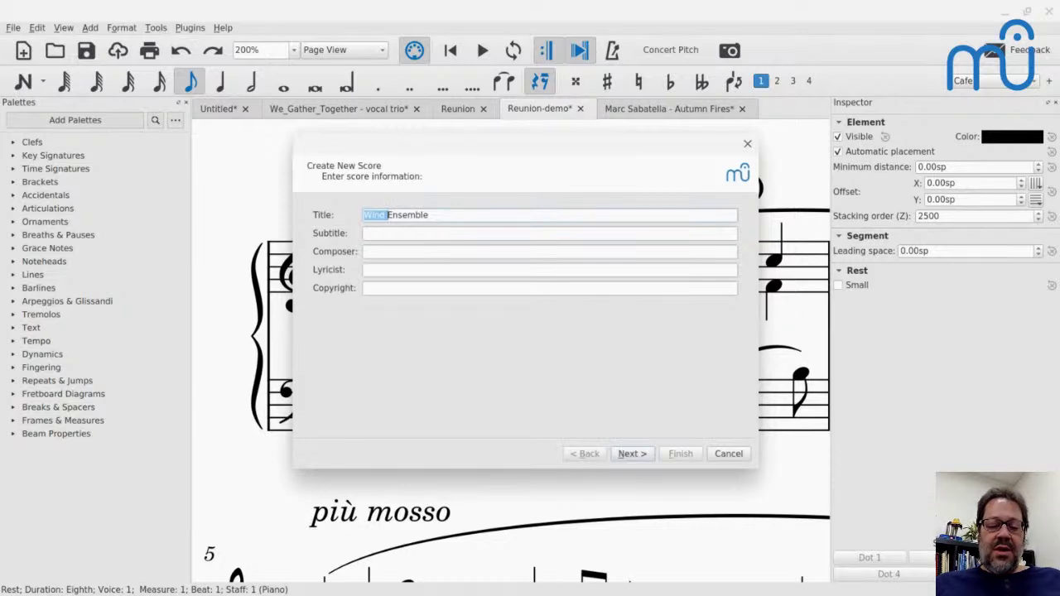
{"action": "type", "text": "Instrumenta"}
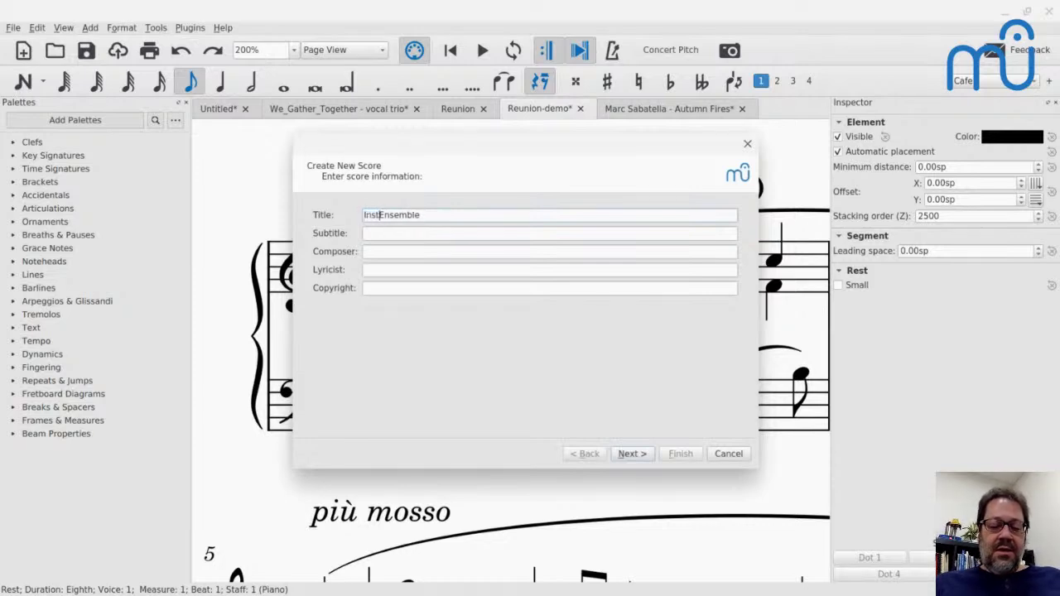
{"action": "type", "text": "l"}
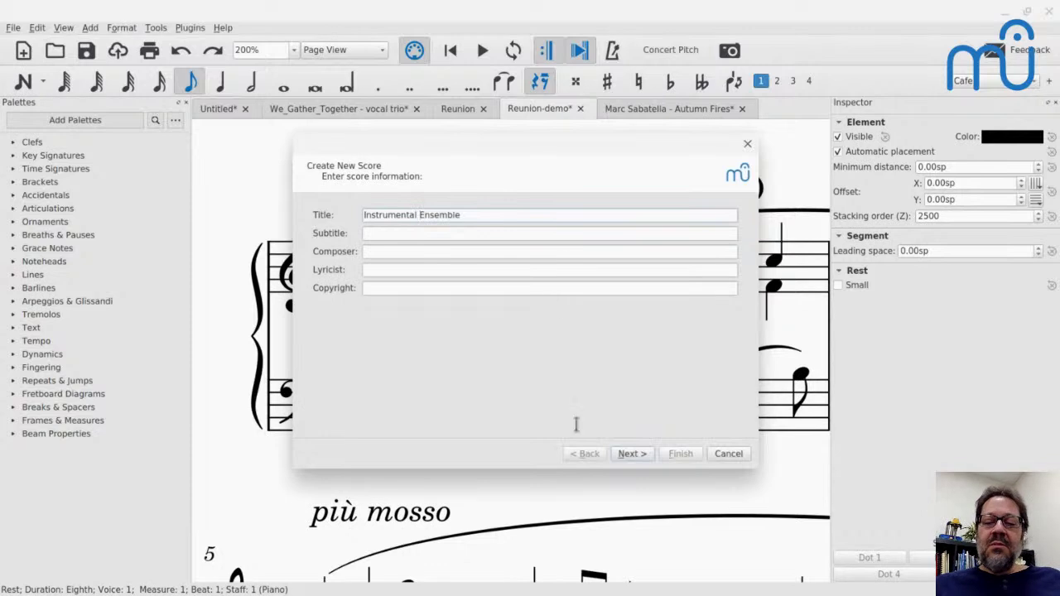
{"action": "left_click", "coordinate": [630, 454]}
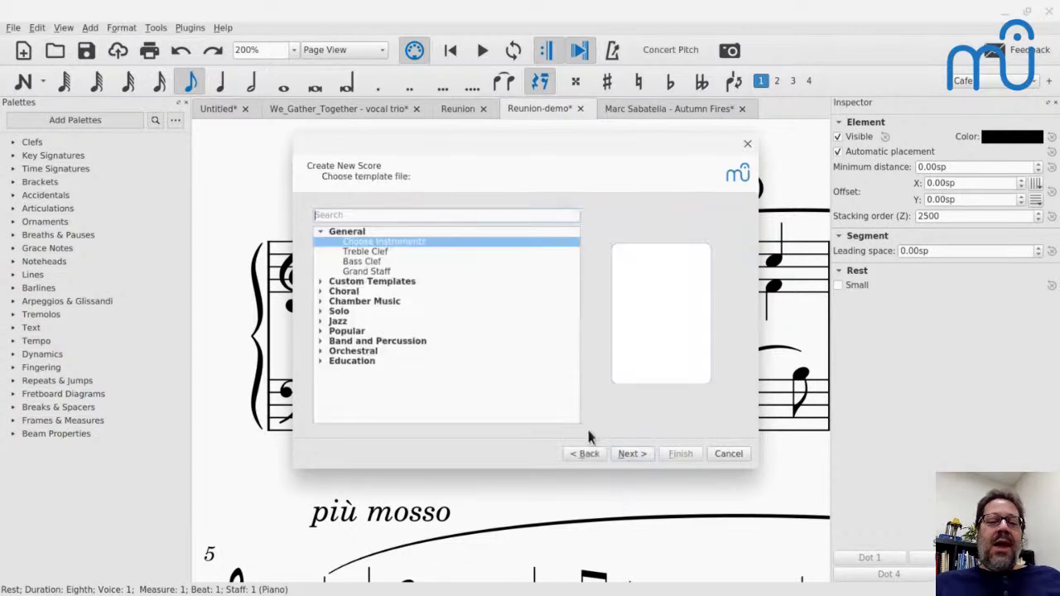
{"action": "double_click", "coordinate": [351, 245]}
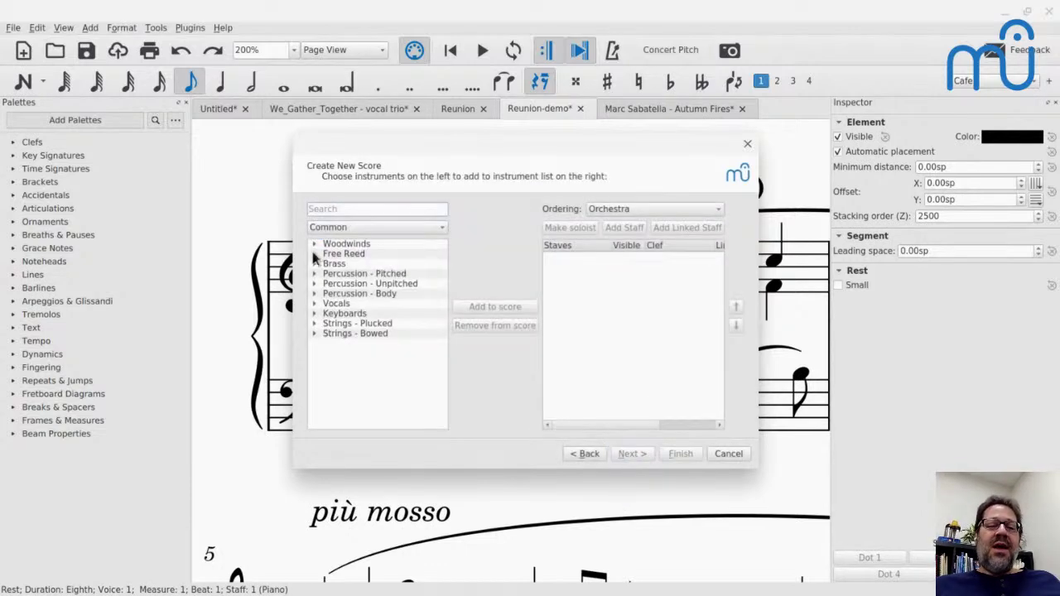
- Add B♭ Trumpet, Horn in F and Tuba from the Brass family to the new score
{"action": "left_click", "coordinate": [313, 262]}
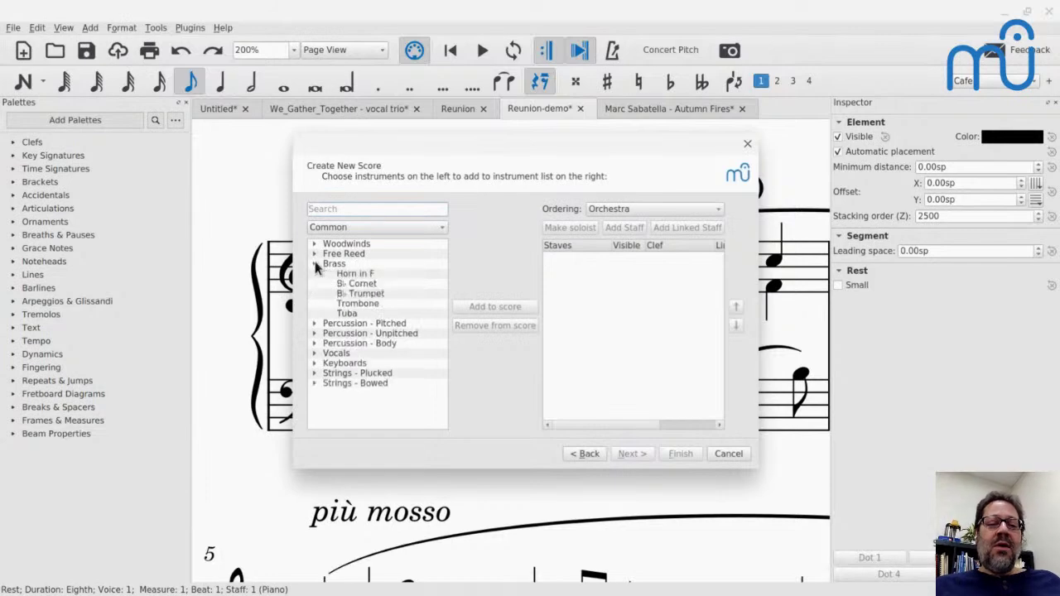
{"action": "left_click", "coordinate": [353, 297]}
{"action": "double_click", "coordinate": [353, 299]}
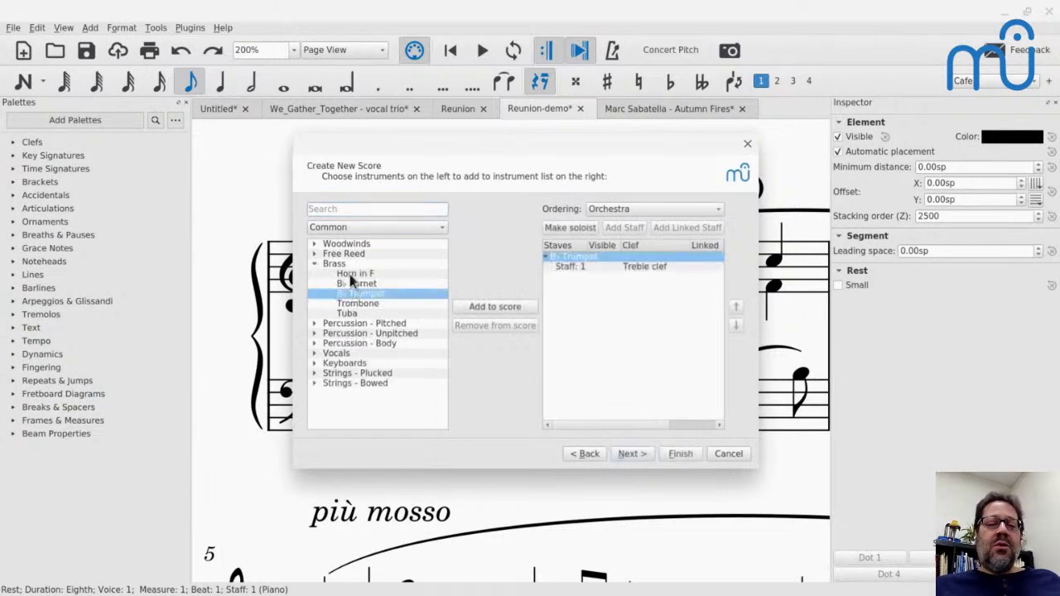
{"action": "double_click", "coordinate": [354, 274]}
{"action": "left_click", "coordinate": [347, 314]}
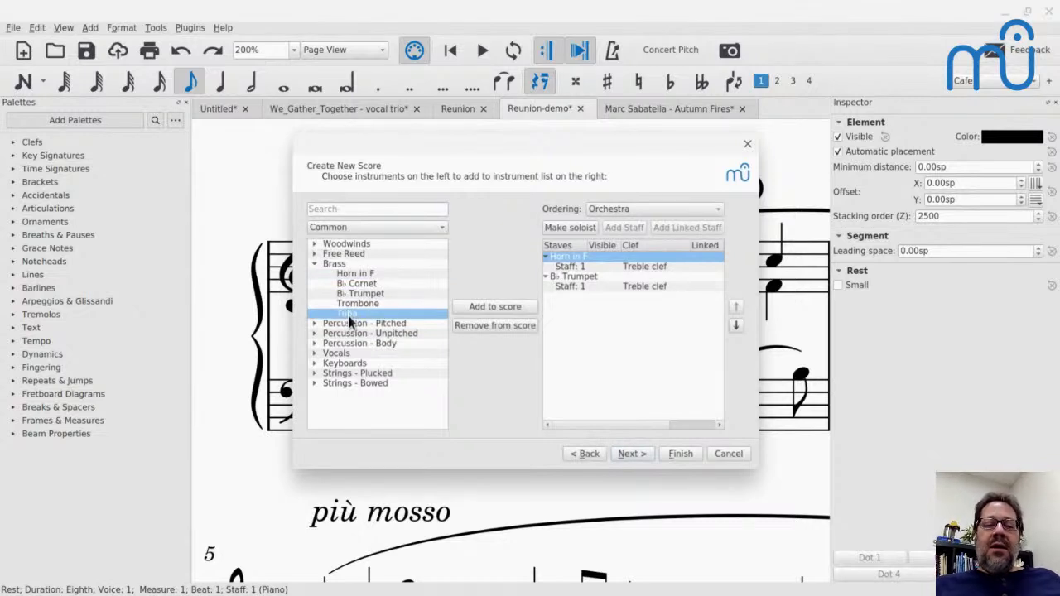
{"action": "double_click", "coordinate": [349, 318]}
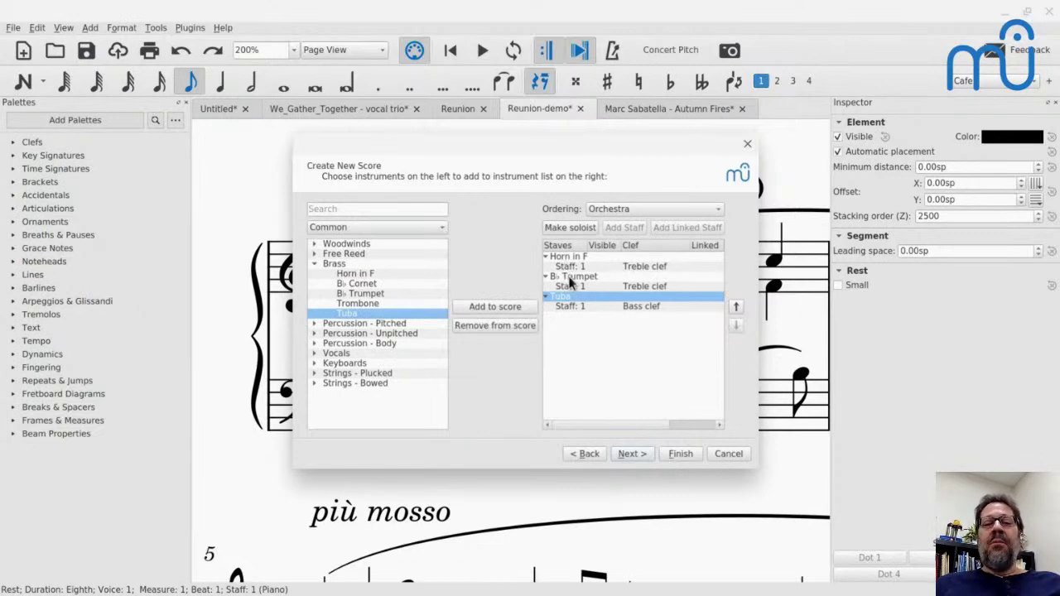
- Add B♭ Clarinet, Bassoon and Flute from the Woodwinds family to the new score
{"action": "left_click", "coordinate": [314, 246]}
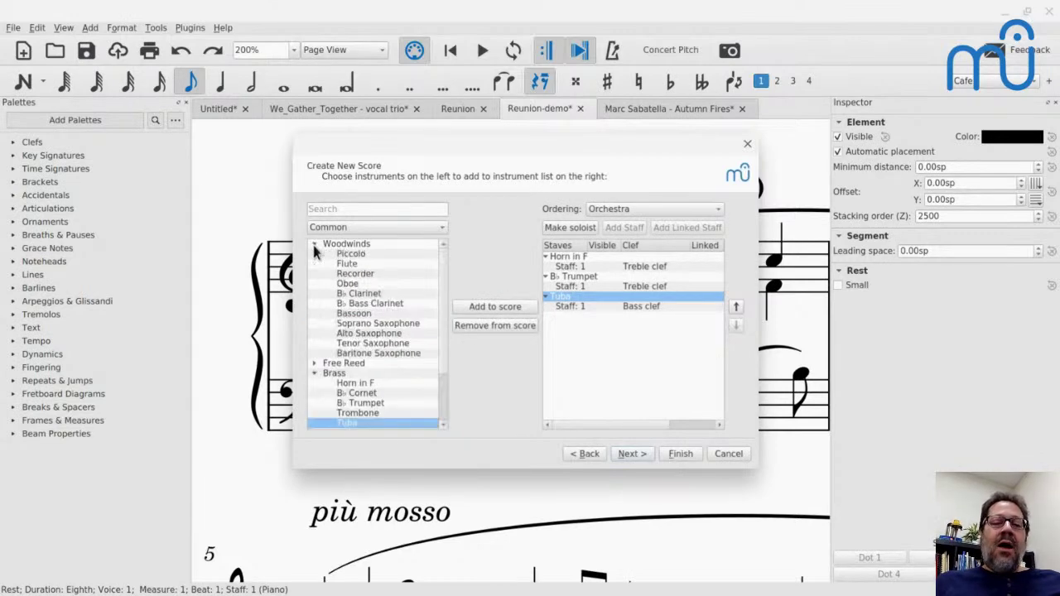
{"action": "double_click", "coordinate": [349, 296]}
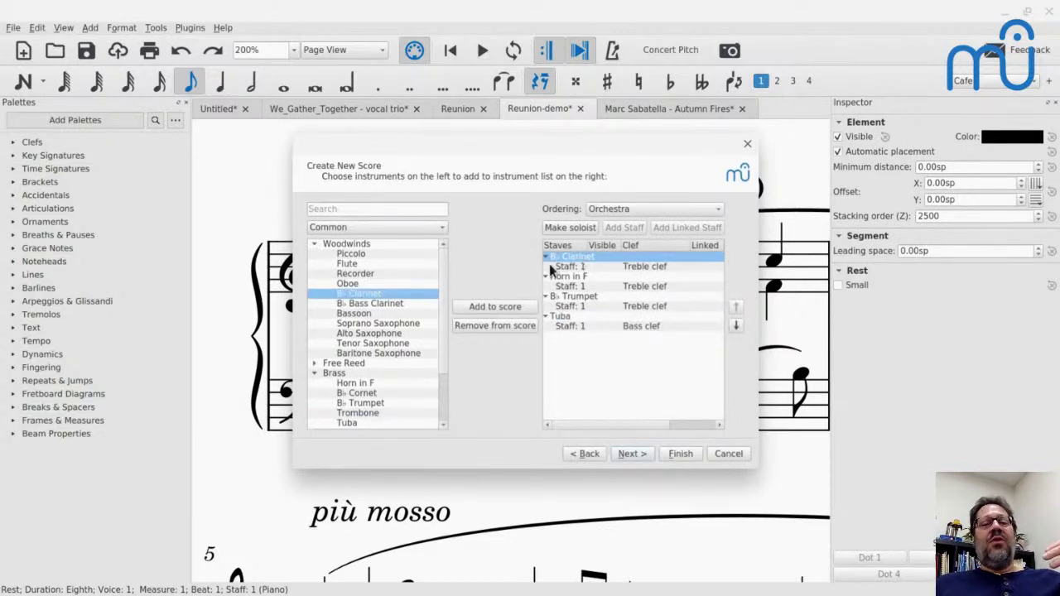
{"action": "double_click", "coordinate": [360, 314]}
{"action": "left_click", "coordinate": [353, 265]}
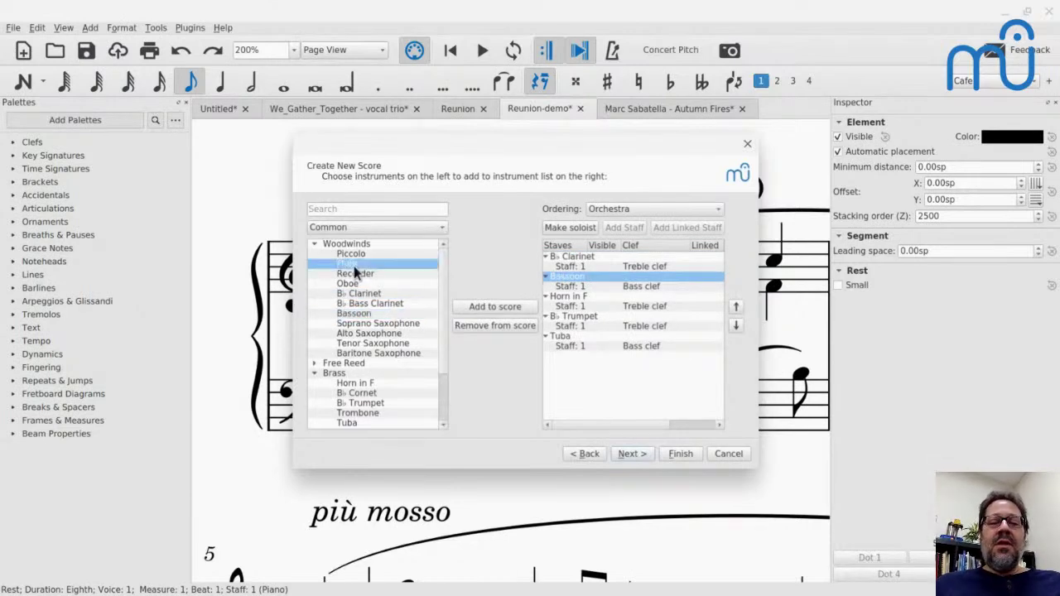
{"action": "double_click", "coordinate": [354, 265]}
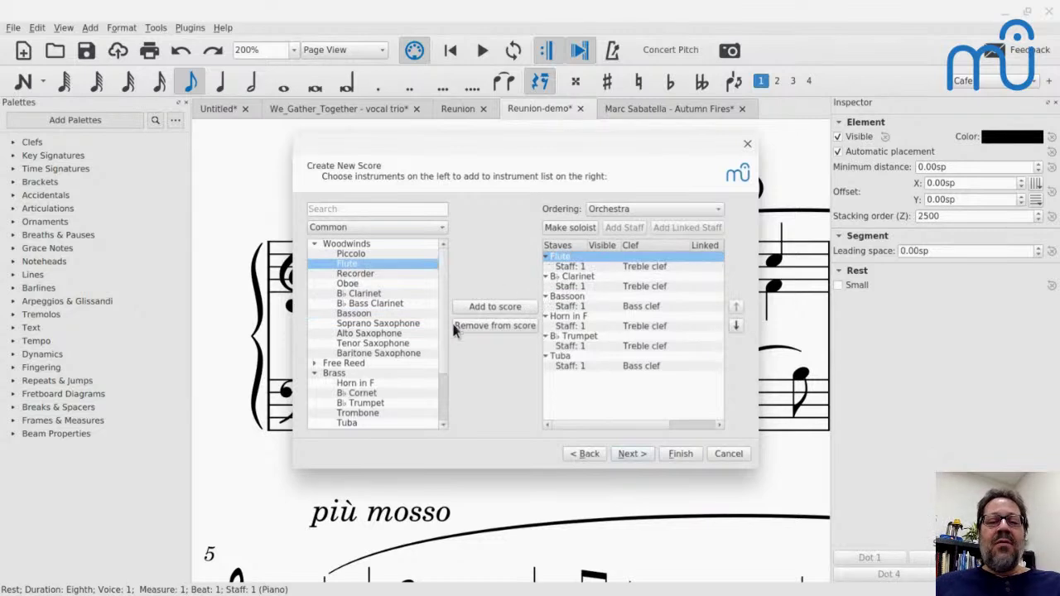
- Add Classical Guitar from the plucked strings to the new score
{"action": "left_click_drag", "start_coordinate": [442, 320], "coordinate": [438, 367]}
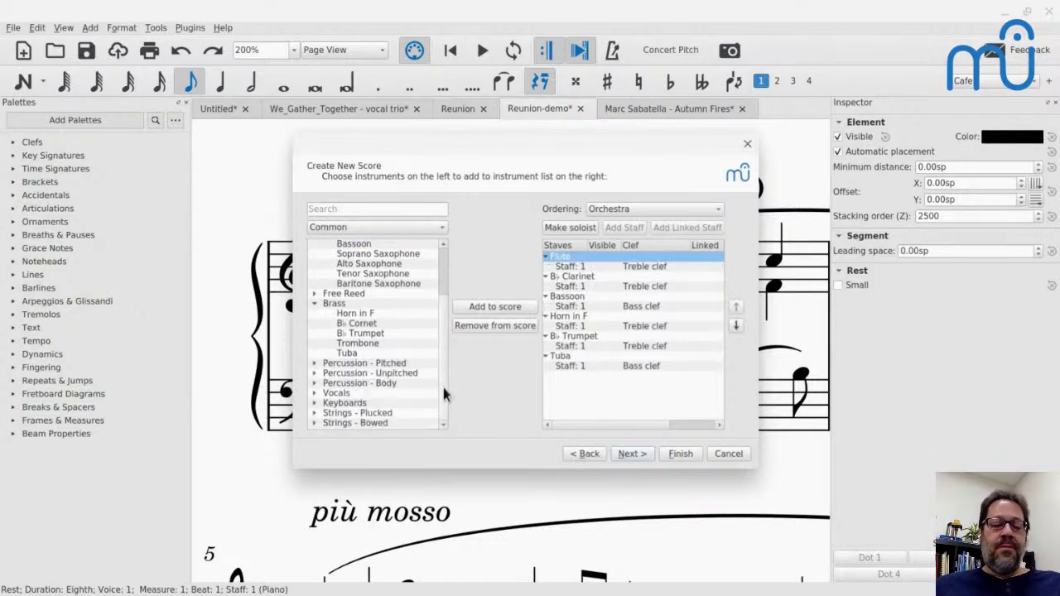
{"action": "left_click", "coordinate": [314, 413]}
{"action": "scroll", "coordinate": [312, 411], "scroll_direction": "down", "scroll_amount": 6}
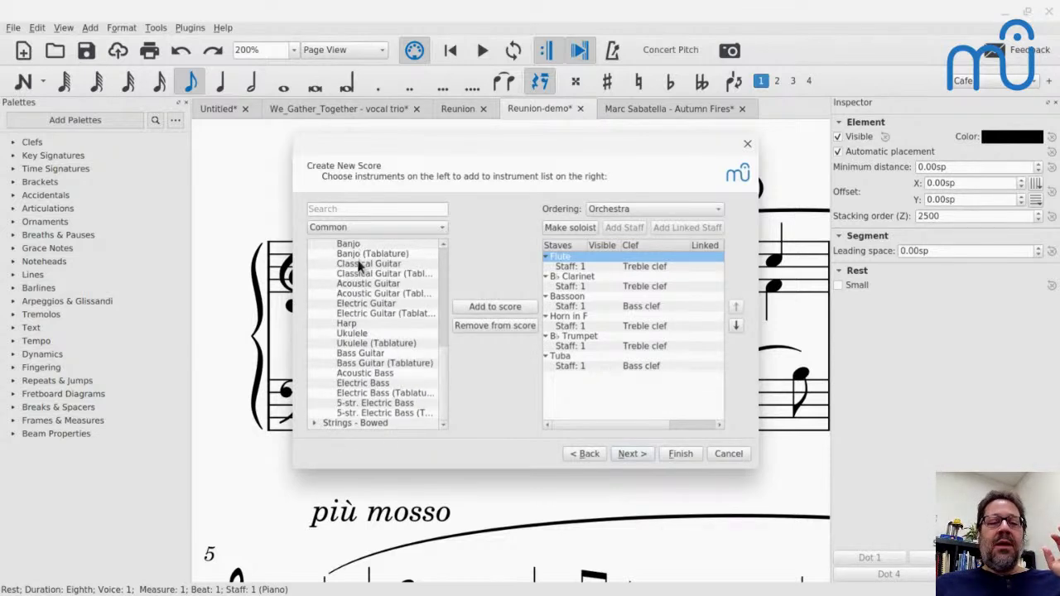
{"action": "scroll", "coordinate": [359, 316], "scroll_direction": "up", "scroll_amount": 2}
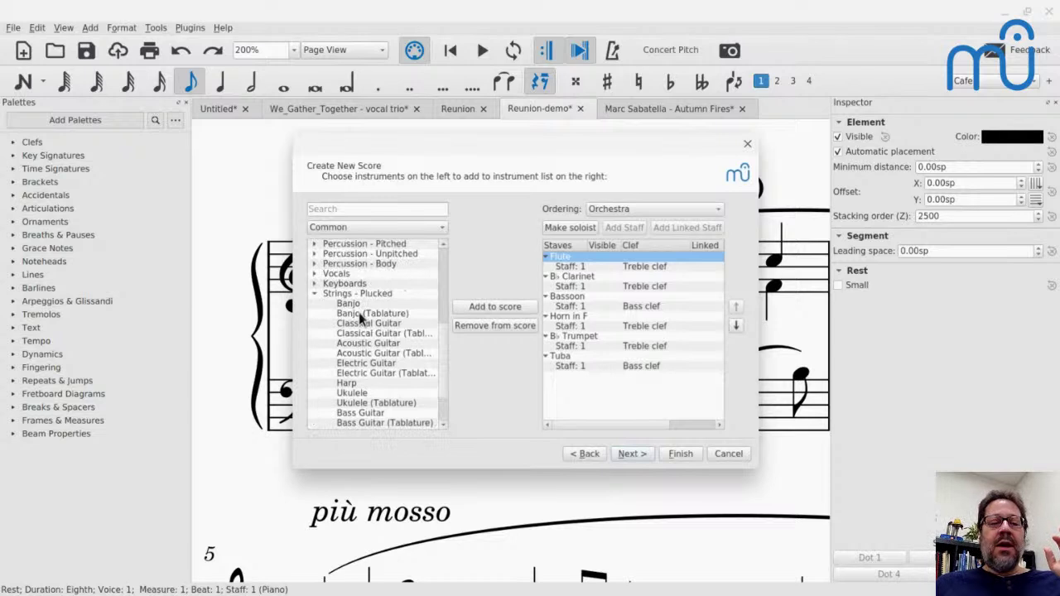
{"action": "left_click", "coordinate": [362, 324]}
{"action": "double_click", "coordinate": [364, 327]}
- Widen the available instruments from the Common set to All instruments and browse the woodwind and brass entries
{"action": "scroll", "coordinate": [363, 335], "scroll_direction": "down", "scroll_amount": 2}
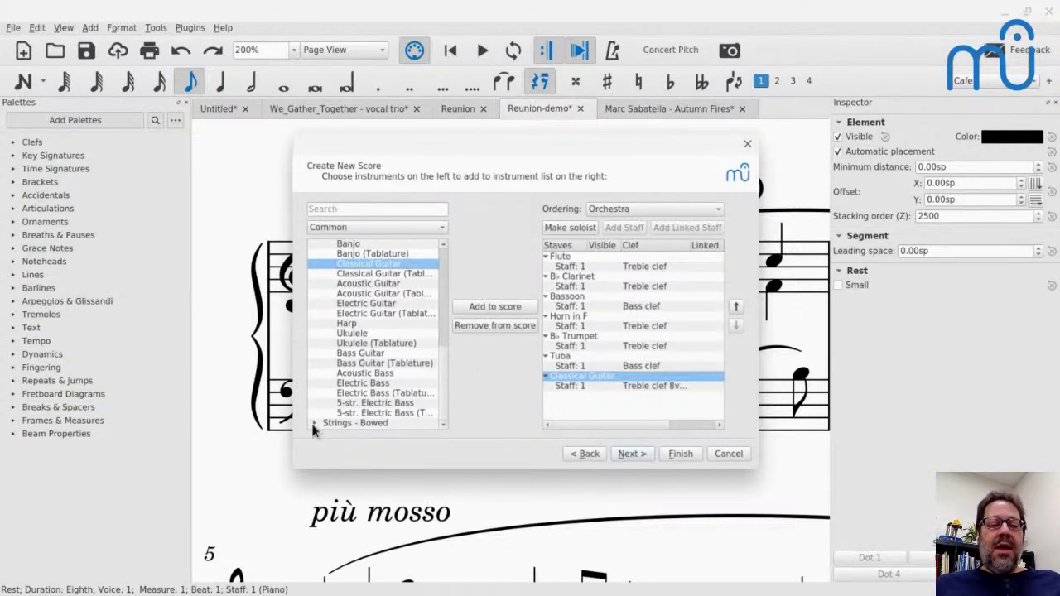
{"action": "scroll", "coordinate": [355, 380], "scroll_direction": "down", "scroll_amount": 2}
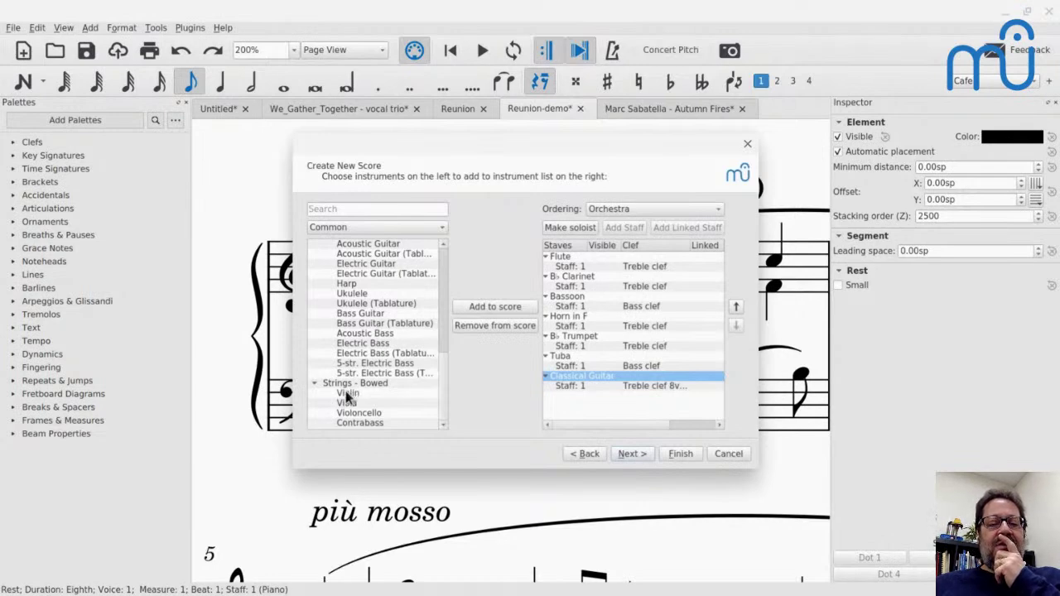
{"action": "left_click", "coordinate": [430, 228]}
{"action": "left_click", "coordinate": [409, 213]}
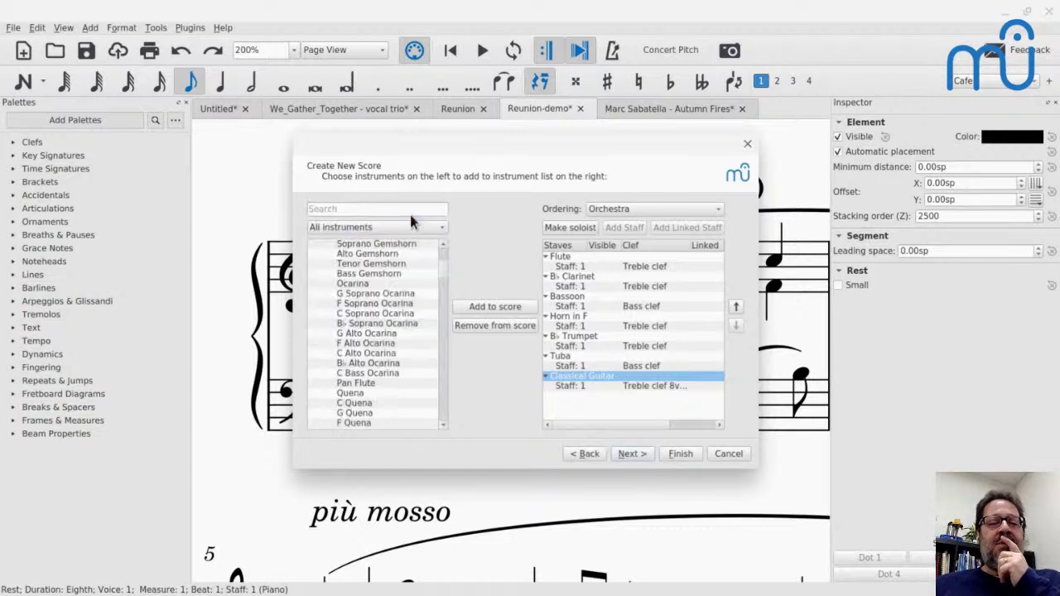
{"action": "scroll", "coordinate": [373, 277], "scroll_direction": "up", "scroll_amount": 5}
{"action": "scroll", "coordinate": [372, 279], "scroll_direction": "up", "scroll_amount": 3}
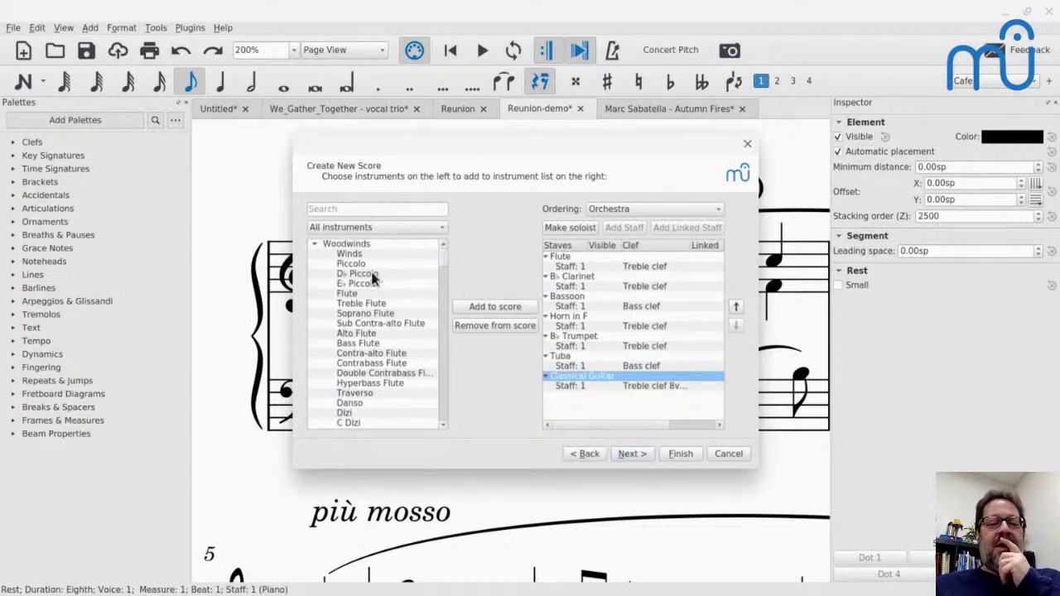
{"action": "scroll", "coordinate": [372, 279], "scroll_direction": "down", "scroll_amount": 15}
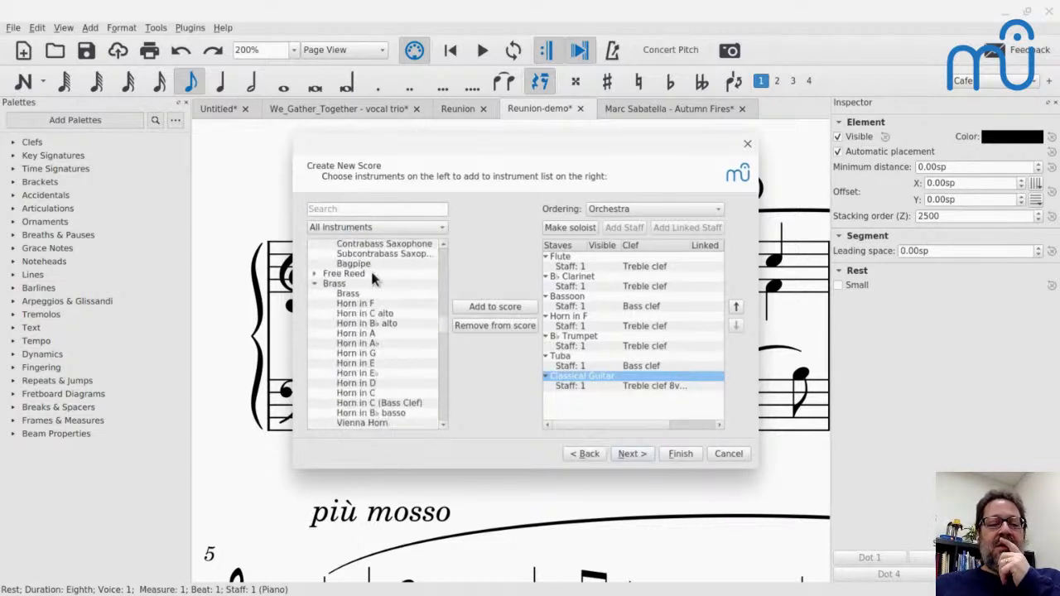
- Search the instruments for "Viol" and add two Violins sections to the score
{"action": "left_click", "coordinate": [340, 209]}
{"action": "type", "text": "Viol"}
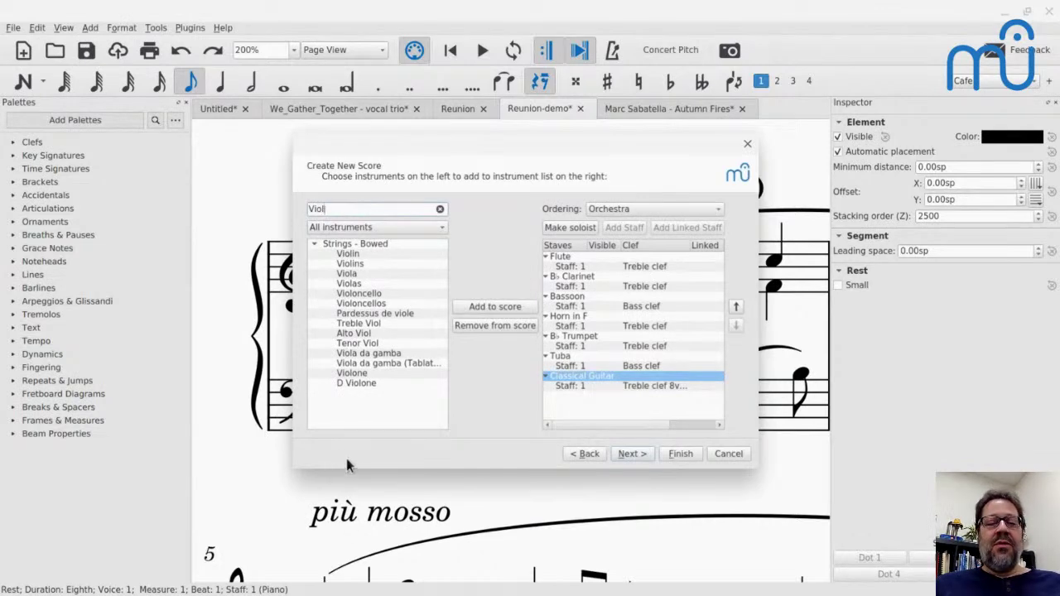
{"action": "double_click", "coordinate": [357, 266]}
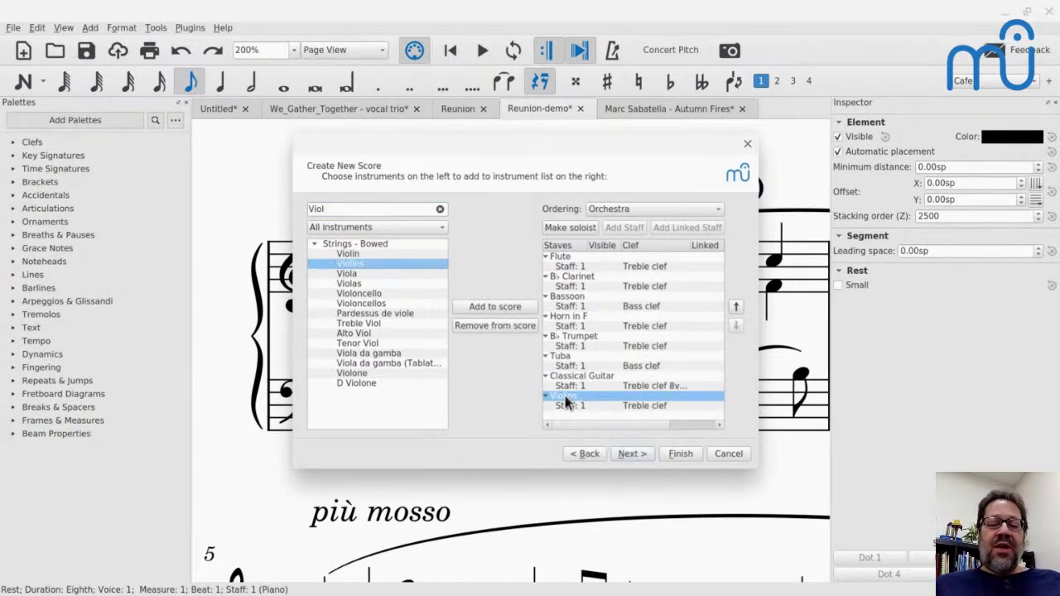
{"action": "double_click", "coordinate": [353, 265]}
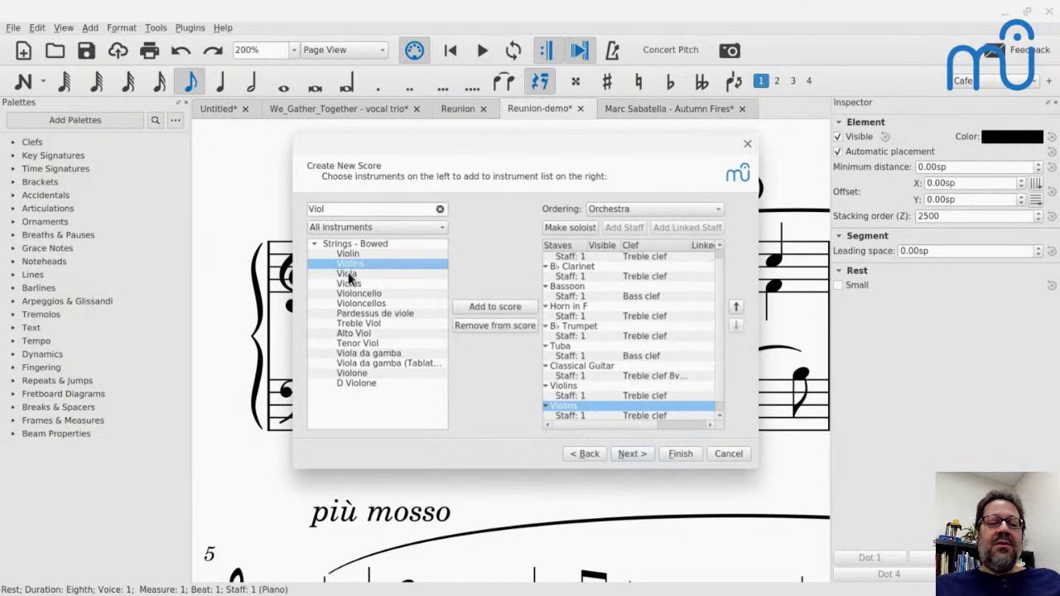
- Add a Violas section to the score, removing the solo Viola added by mistake
{"action": "double_click", "coordinate": [348, 274]}
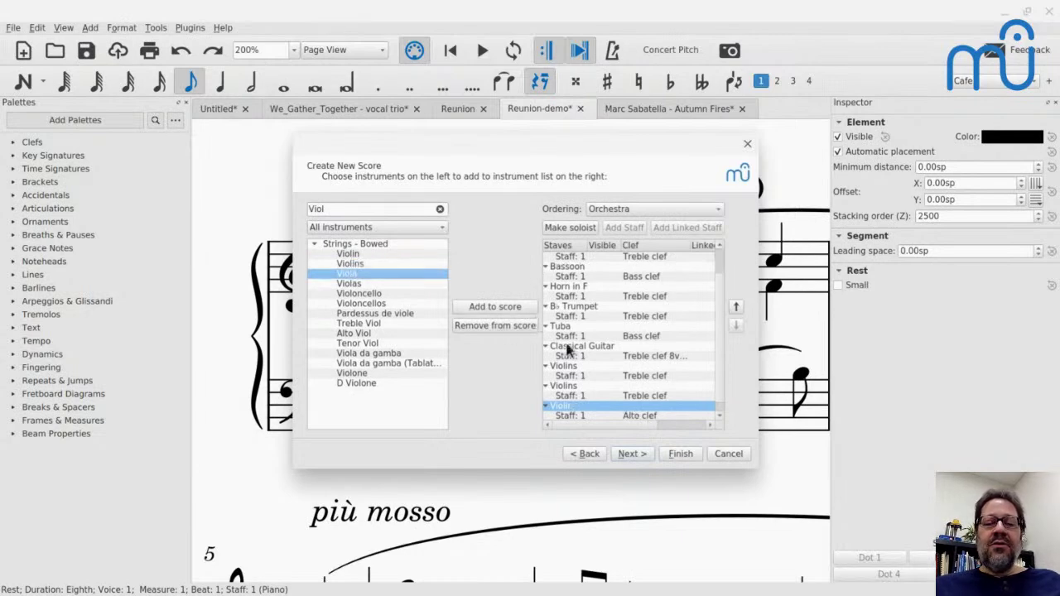
{"action": "left_click", "coordinate": [492, 325]}
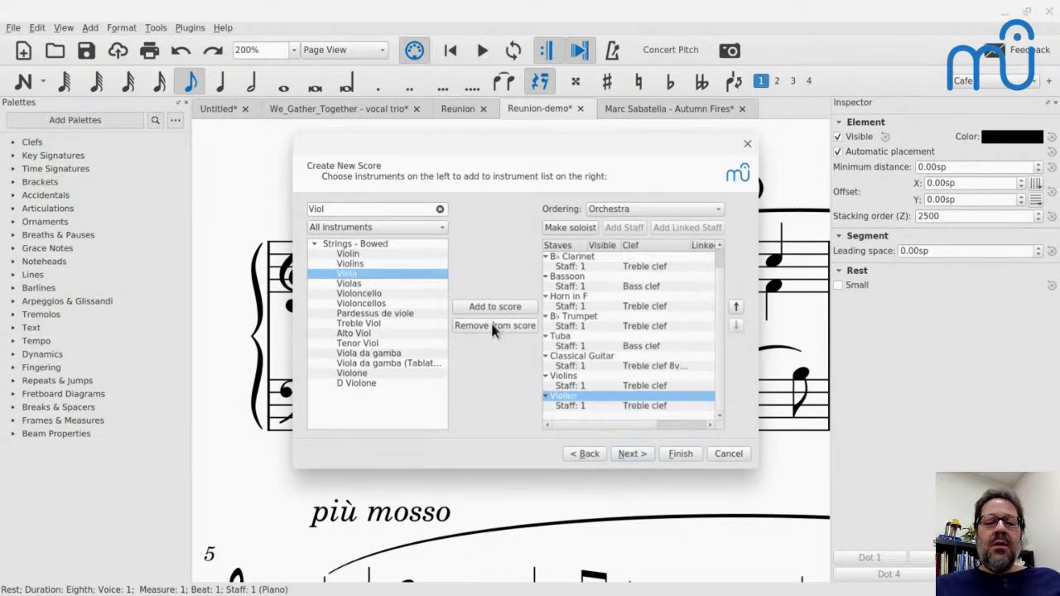
{"action": "double_click", "coordinate": [372, 285]}
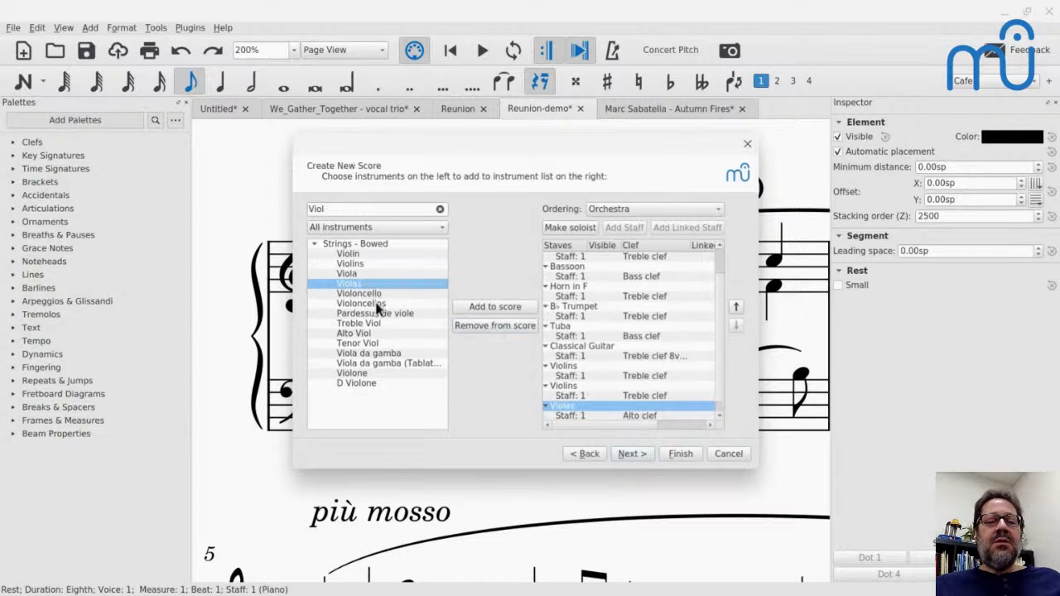
- Add a Violoncellos section to the instrument list and finish creating the Instrumental Ensemble score
{"action": "double_click", "coordinate": [372, 303]}
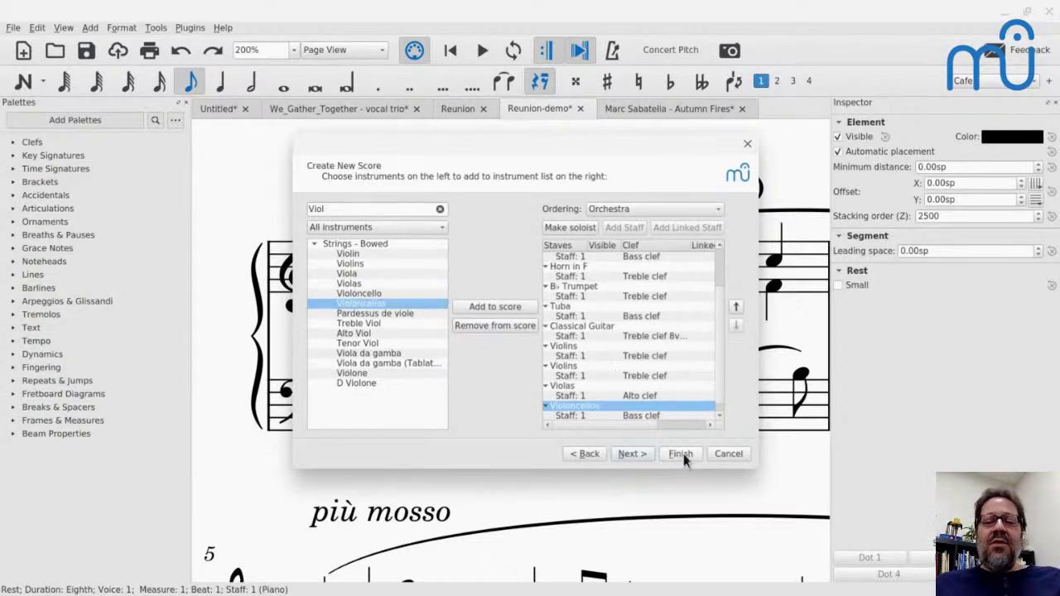
{"action": "left_click", "coordinate": [682, 454]}
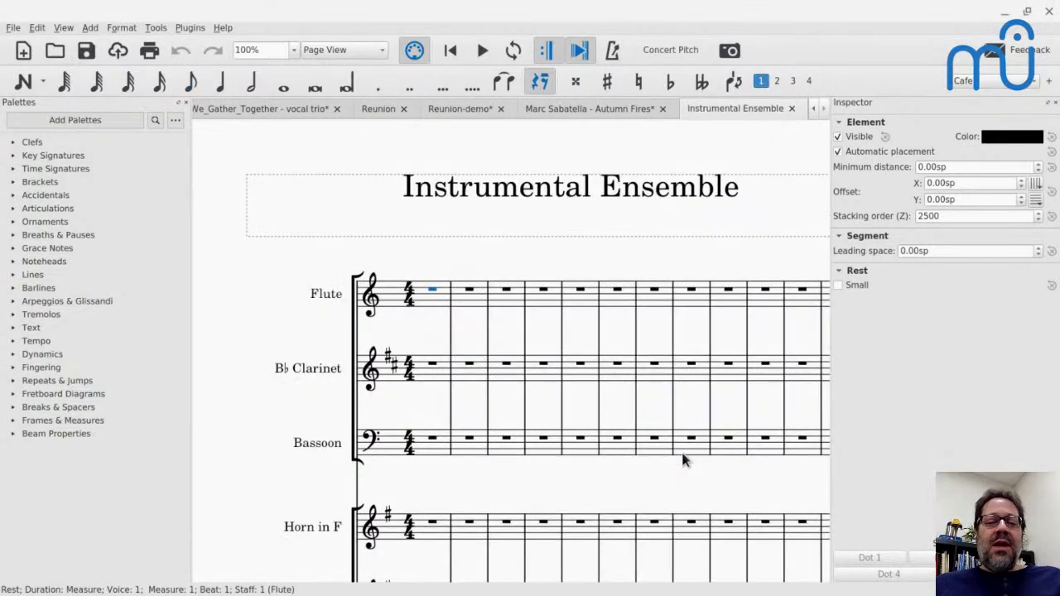
- Examine the new score's instrument order, brackets, joined barlines and numbered Violins names from the Flute to the Violoncellos
{"action": "scroll", "coordinate": [681, 449], "scroll_direction": "down", "scroll_amount": 10}
{"action": "scroll", "coordinate": [538, 331], "scroll_direction": "up", "scroll_amount": 4}
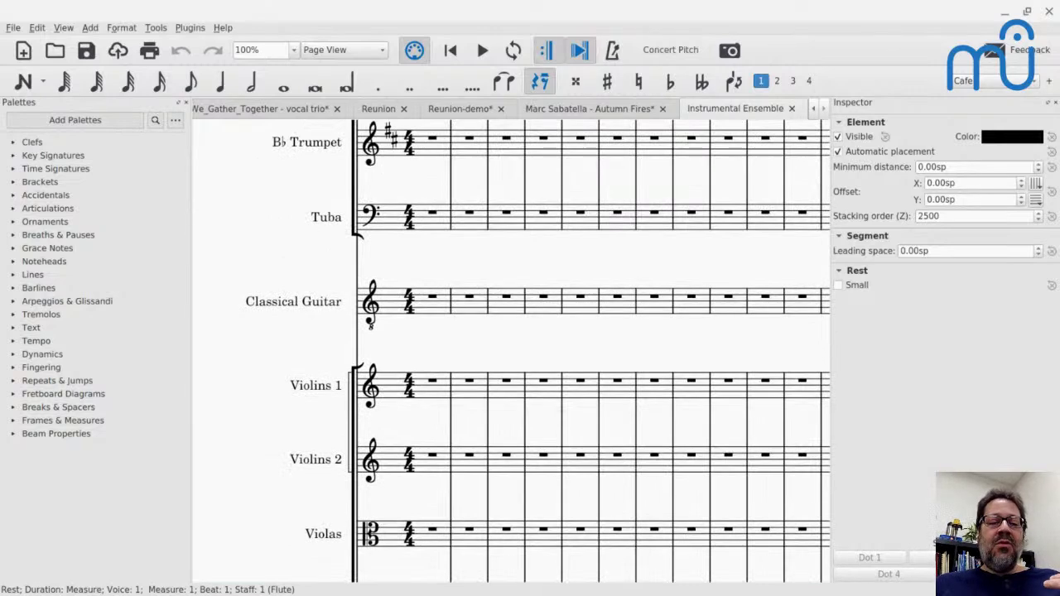
{"action": "scroll", "coordinate": [524, 310], "scroll_direction": "up", "scroll_amount": 5}
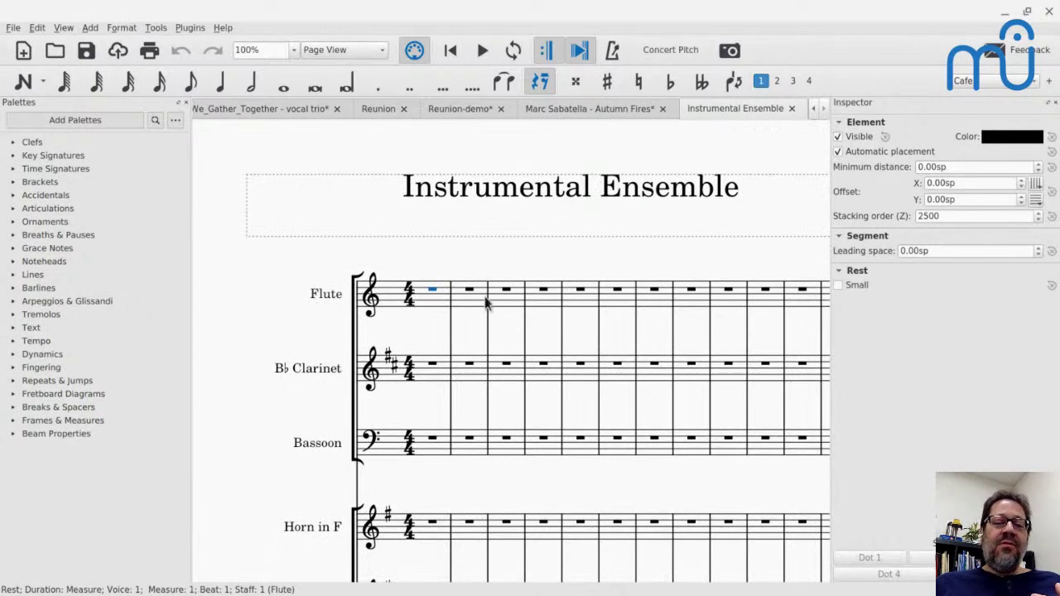
{"action": "scroll", "coordinate": [485, 482], "scroll_direction": "down", "scroll_amount": 5}
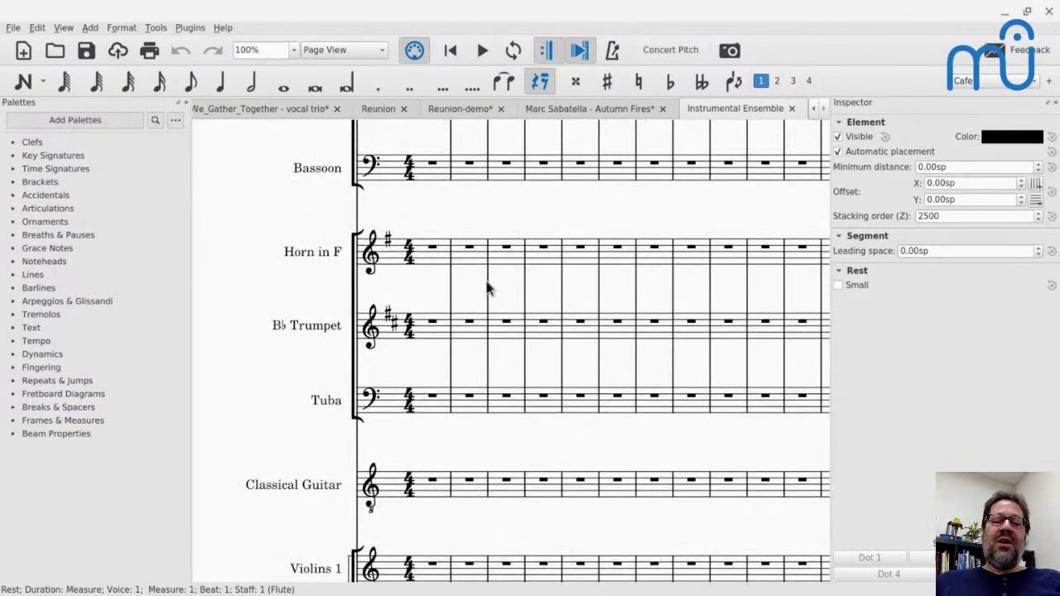
{"action": "scroll", "coordinate": [500, 228], "scroll_direction": "down", "scroll_amount": 4}
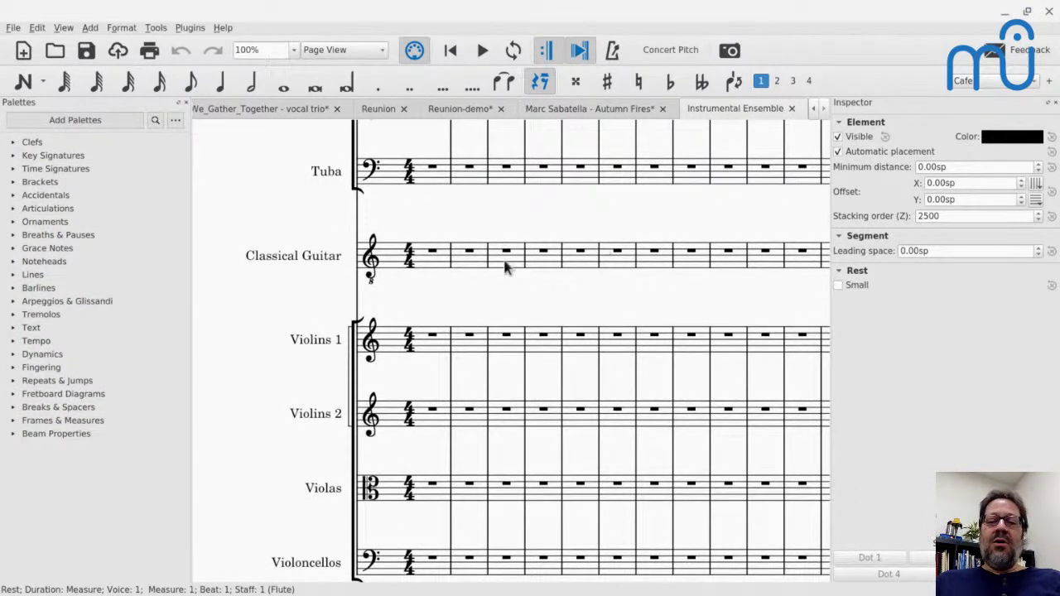
{"action": "scroll", "coordinate": [515, 263], "scroll_direction": "down", "scroll_amount": 3}
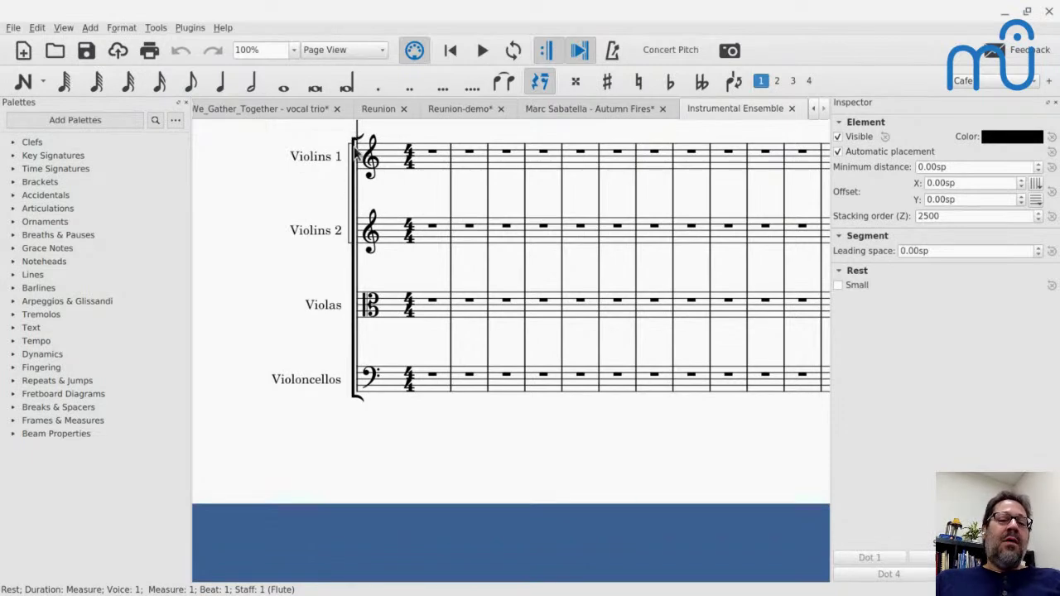
{"action": "scroll", "coordinate": [354, 158], "scroll_direction": "up", "scroll_amount": 10}
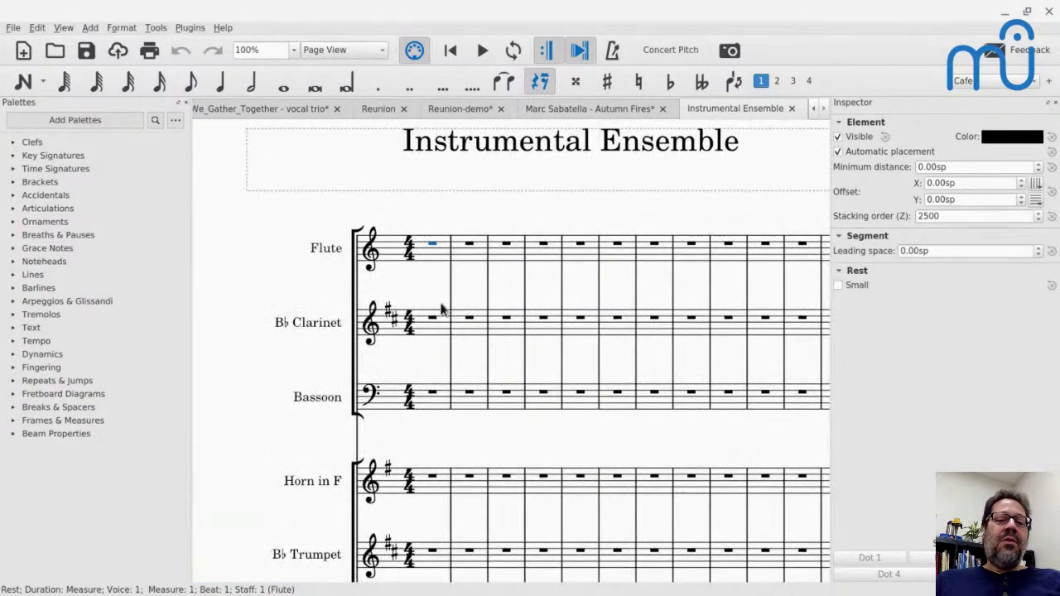
{"action": "scroll", "coordinate": [345, 389], "scroll_direction": "down", "scroll_amount": 3}
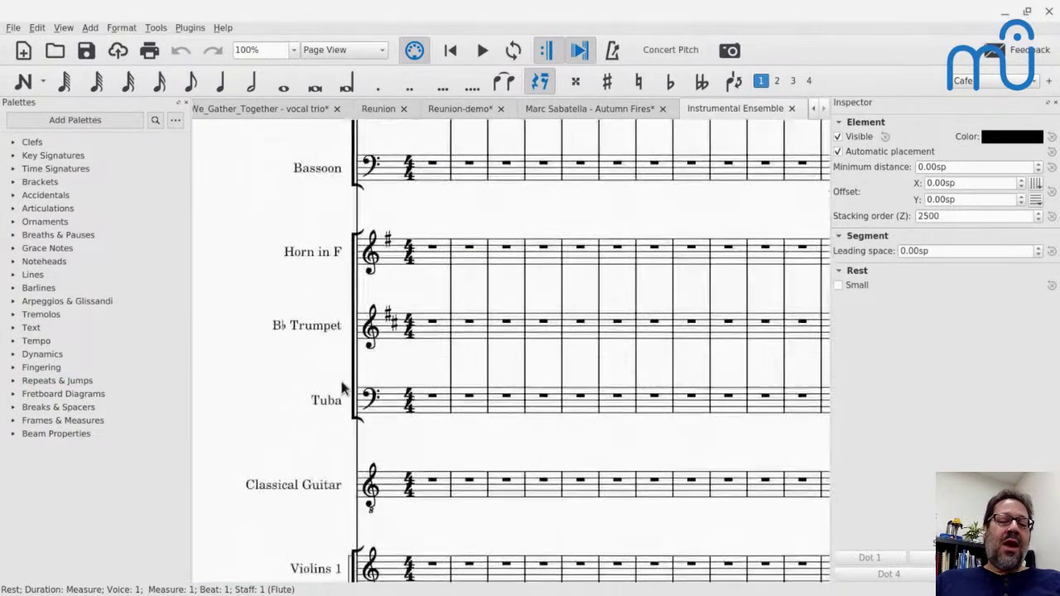
{"action": "scroll", "coordinate": [329, 517], "scroll_direction": "down", "scroll_amount": 5}
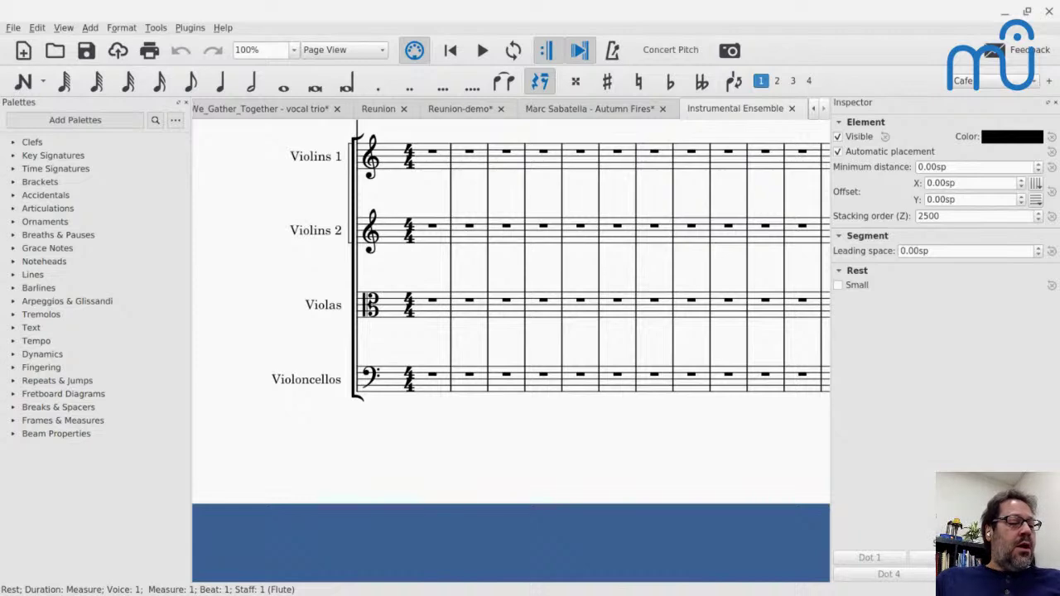
{"action": "scroll", "coordinate": [510, 336], "scroll_direction": "up", "scroll_amount": 5}
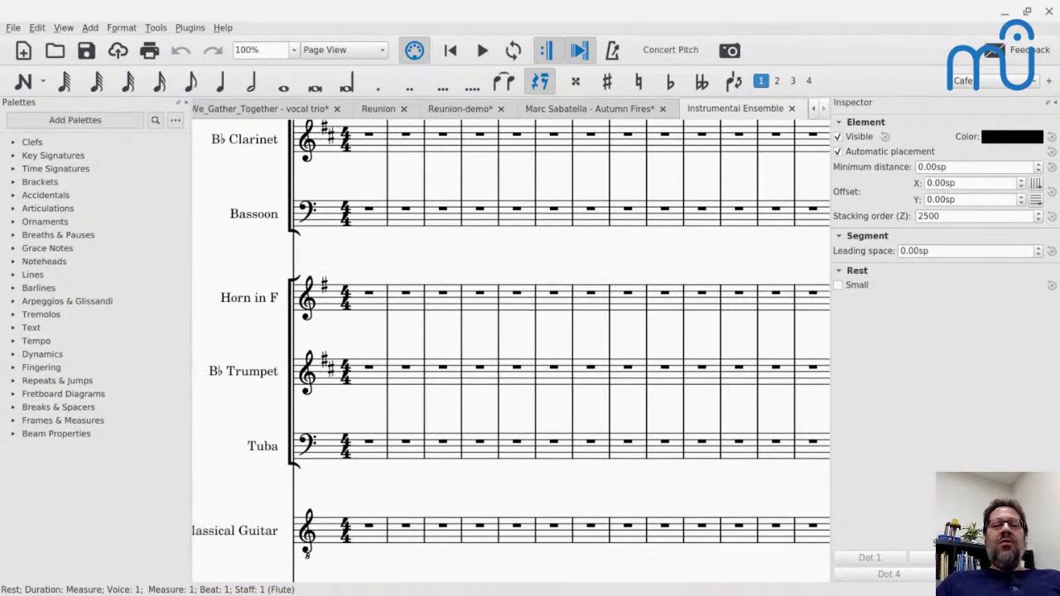
{"action": "scroll", "coordinate": [510, 335], "scroll_direction": "up", "scroll_amount": 4}
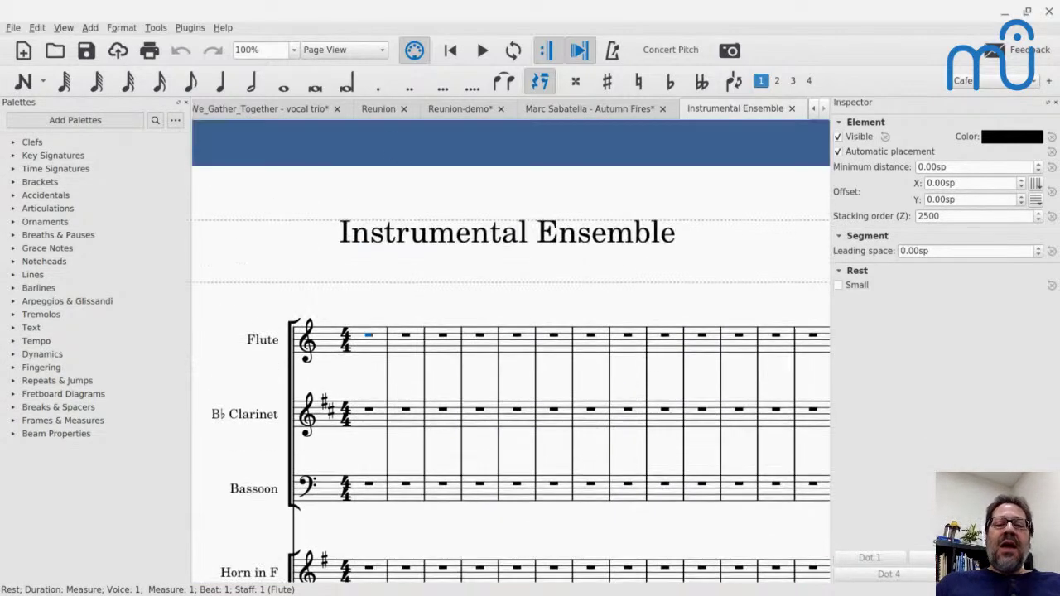
- Compare the Reunion score with Reunion-demo, examining the irregular-measure and line-break markers on the first system
{"action": "left_click", "coordinate": [369, 110]}
{"action": "scroll", "coordinate": [430, 230], "scroll_direction": "down", "scroll_amount": 5}
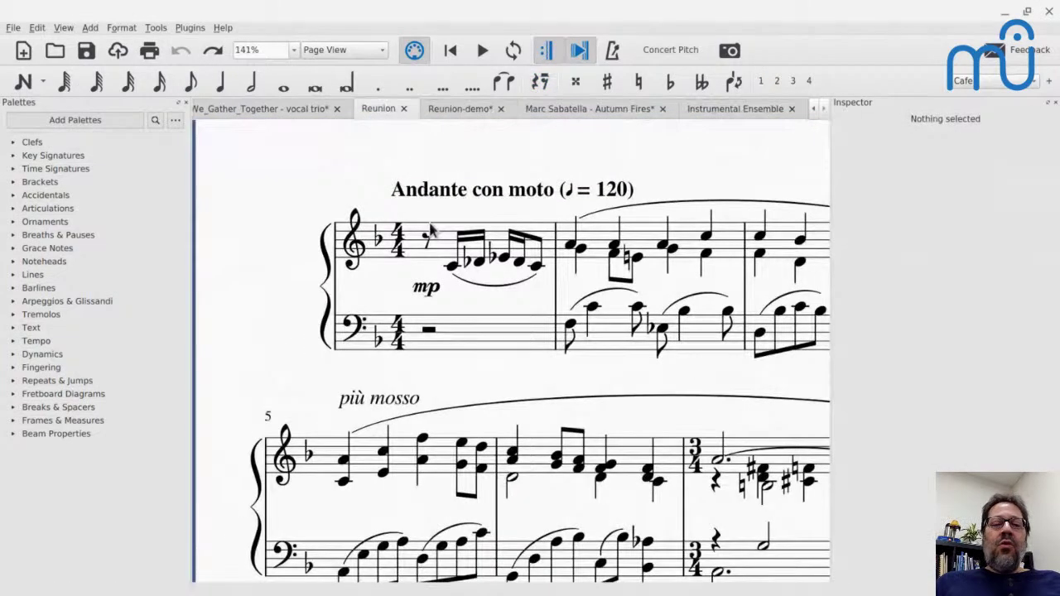
{"action": "left_click", "coordinate": [462, 110]}
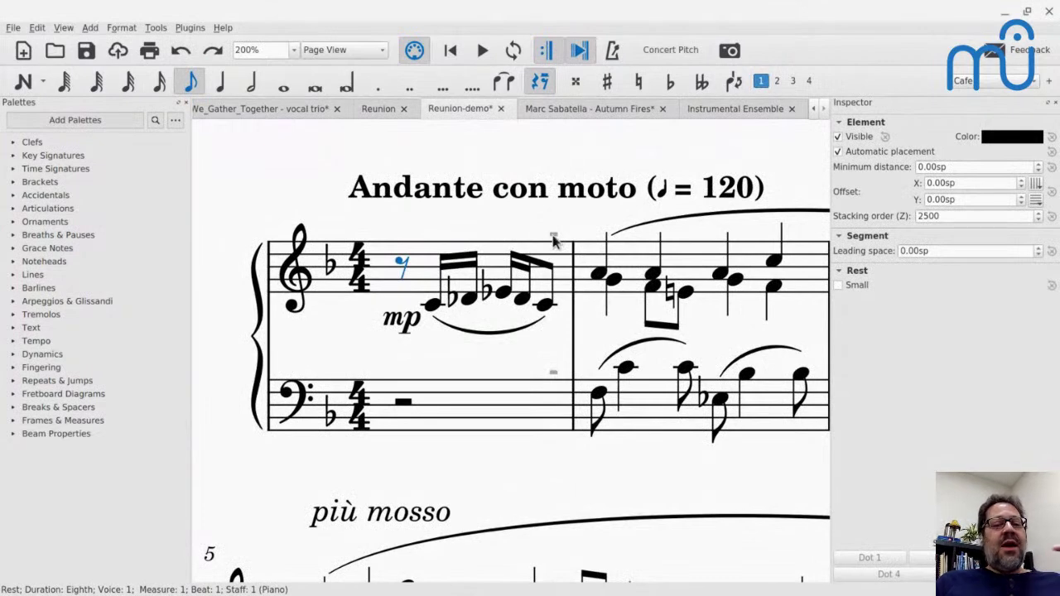
{"action": "scroll", "coordinate": [553, 240], "scroll_direction": "right", "scroll_amount": 10}
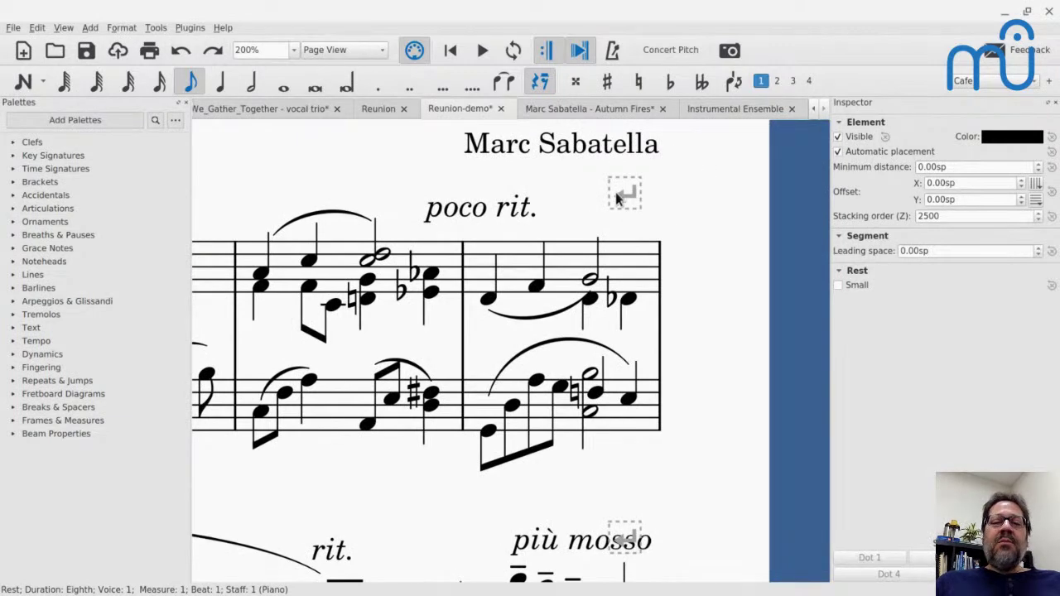
{"action": "scroll", "coordinate": [617, 198], "scroll_direction": "left", "scroll_amount": 10}
{"action": "scroll", "coordinate": [613, 200], "scroll_direction": "left", "scroll_amount": 2}
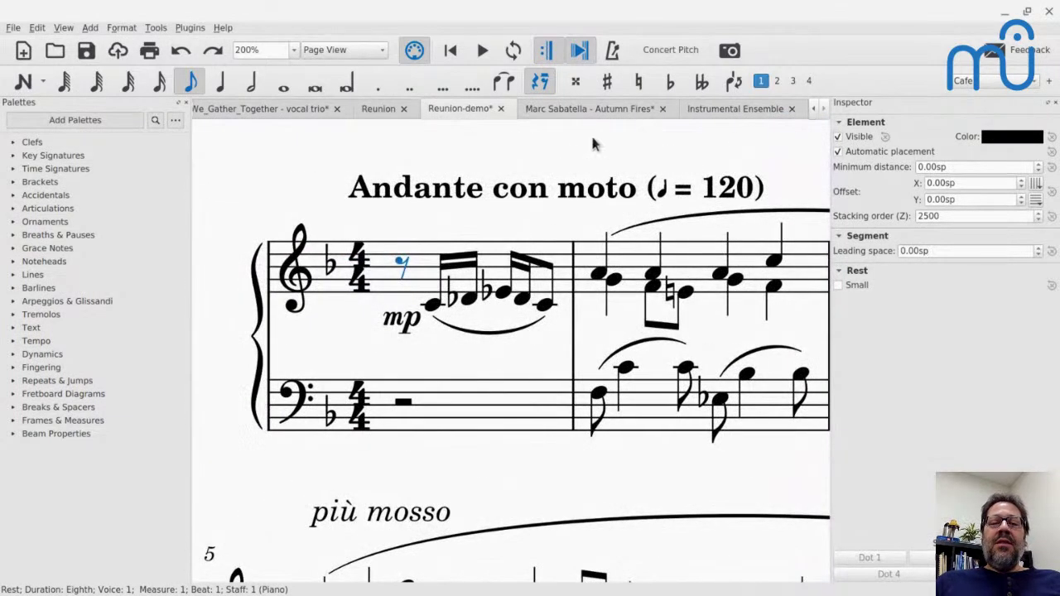
- Select the treble-staff contents of measure 1 in Reunion-demo and turn off the display of unprintable elements
{"action": "left_click", "coordinate": [546, 258]}
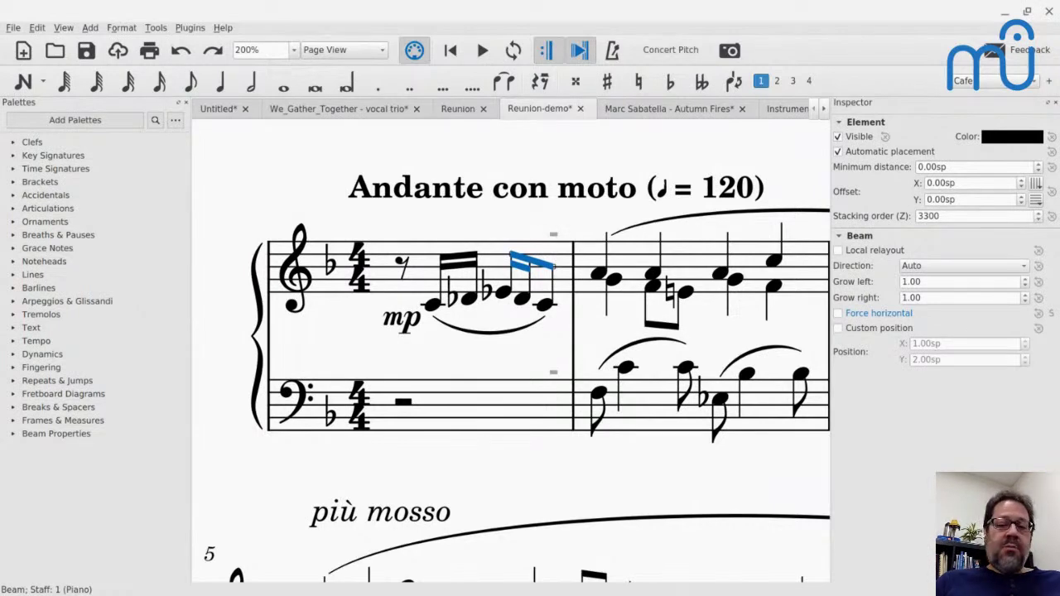
{"action": "left_click", "coordinate": [424, 263]}
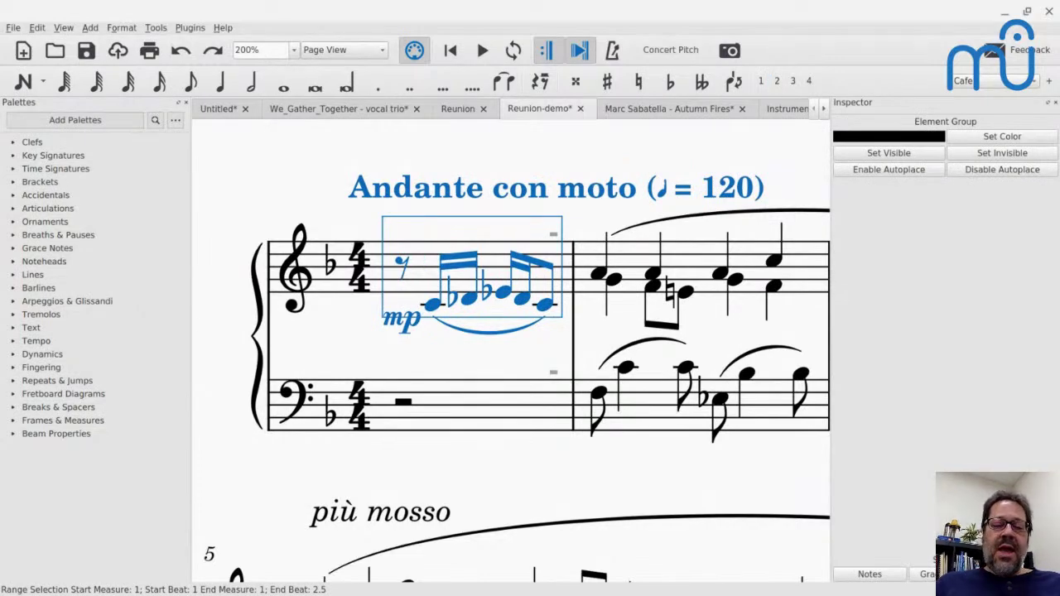
{"action": "scroll", "coordinate": [510, 348], "scroll_direction": "right", "scroll_amount": 2}
{"action": "scroll", "coordinate": [510, 347], "scroll_direction": "down", "scroll_amount": 5}
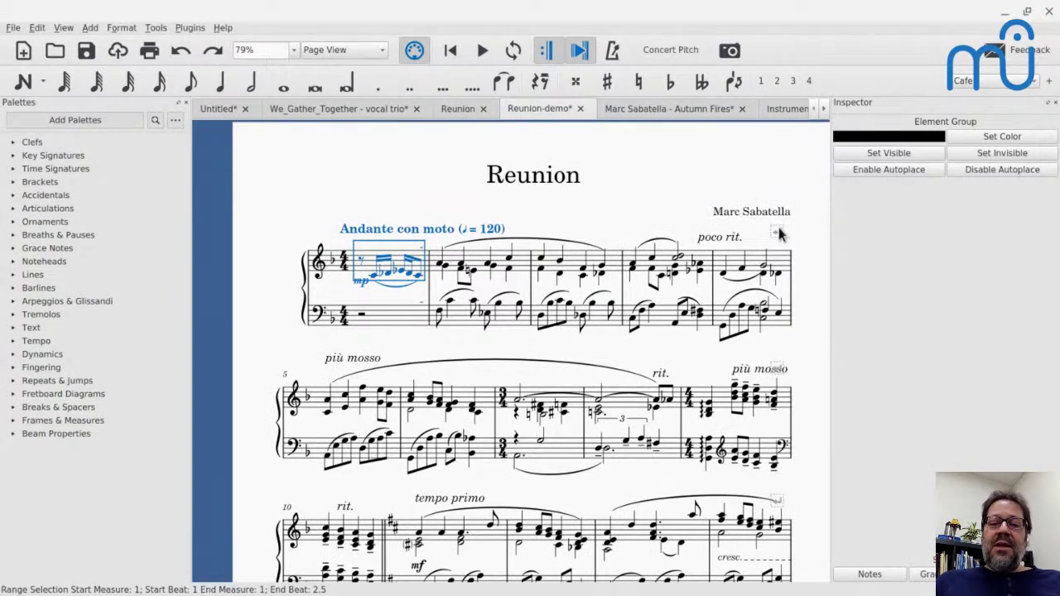
{"action": "left_click", "coordinate": [64, 30]}
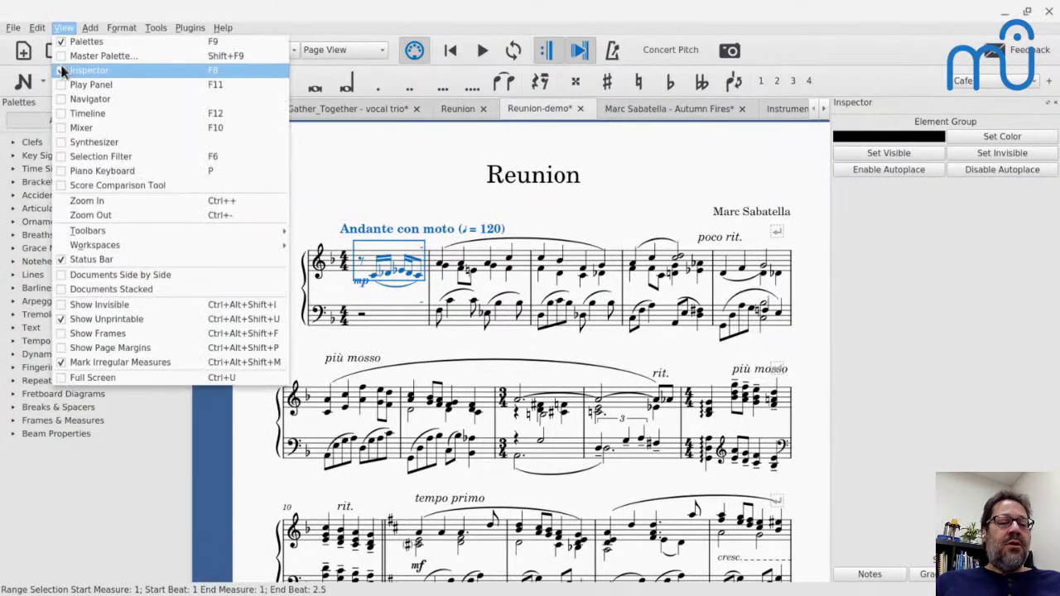
{"action": "left_click", "coordinate": [61, 321]}
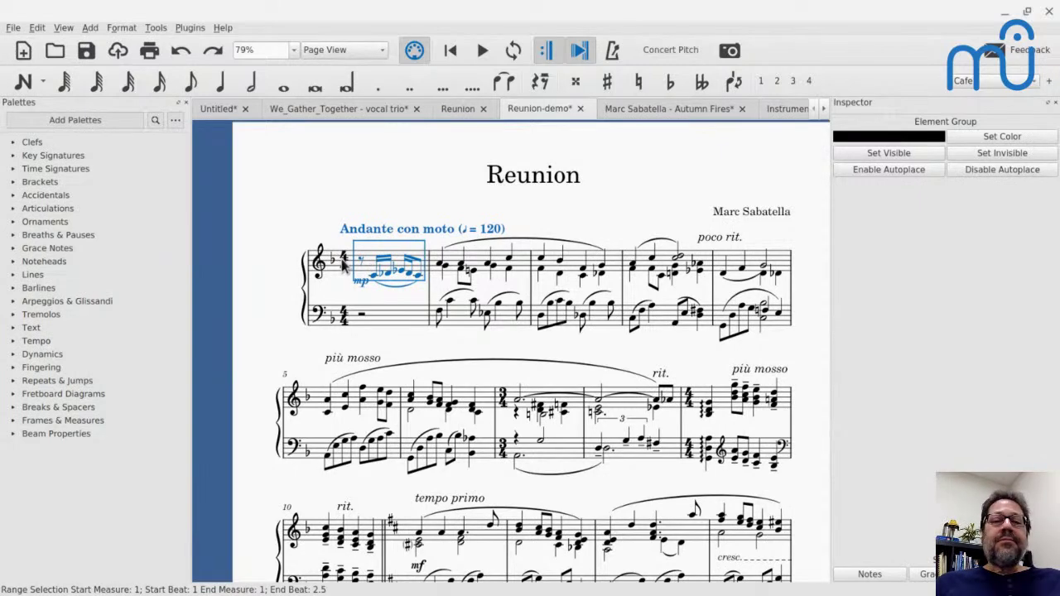
- Switch to the Instrumental Ensemble score and examine the staff spacing and instrument grouping across its pages
{"action": "left_click", "coordinate": [774, 111]}
{"action": "scroll", "coordinate": [580, 214], "scroll_direction": "down", "scroll_amount": 5}
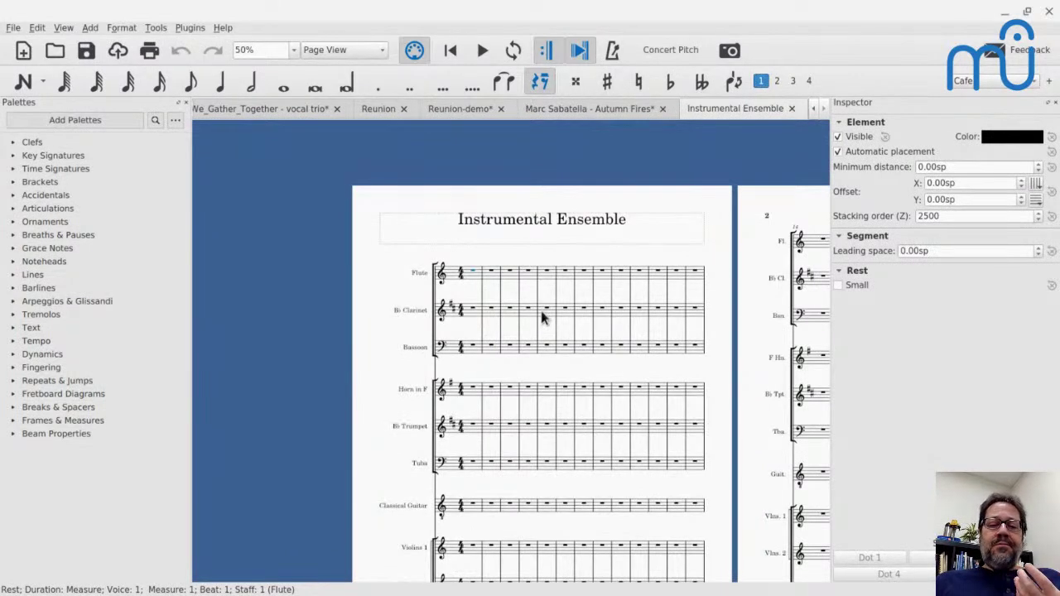
{"action": "scroll", "coordinate": [542, 317], "scroll_direction": "down", "scroll_amount": 1}
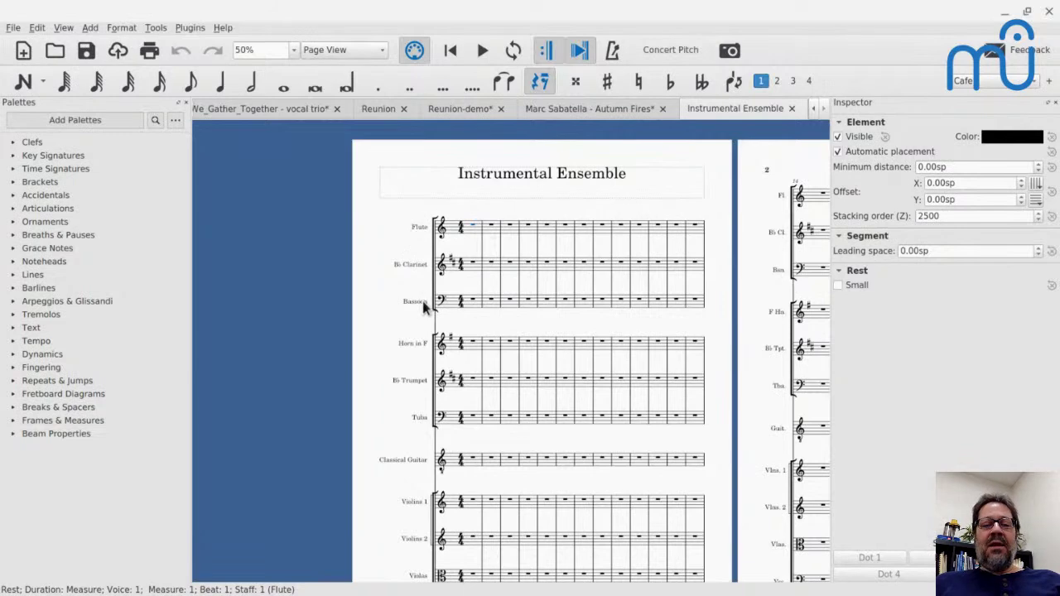
{"action": "scroll", "coordinate": [423, 301], "scroll_direction": "down", "scroll_amount": 5}
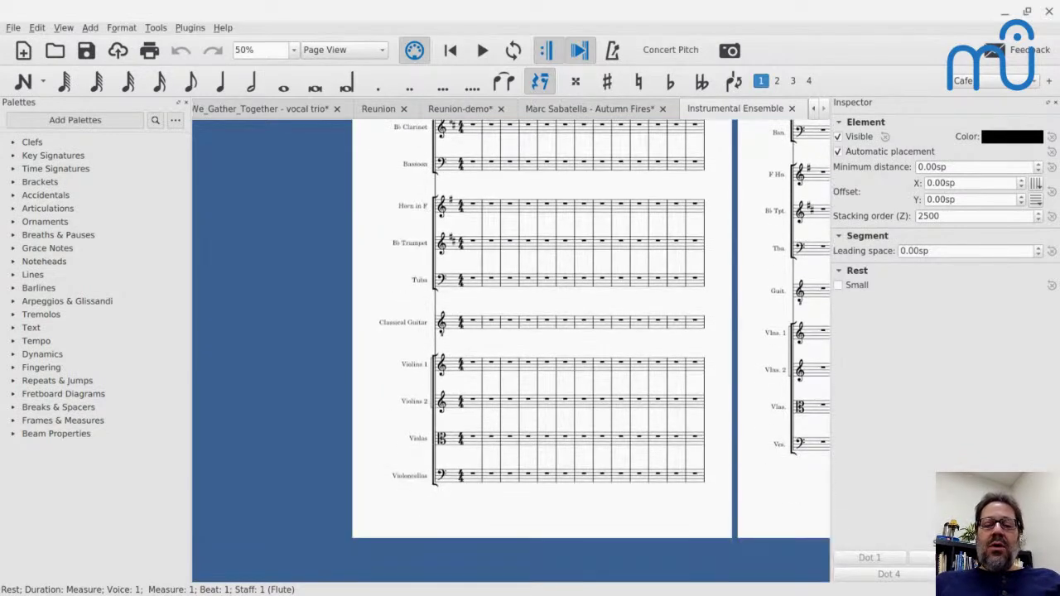
{"action": "scroll", "coordinate": [422, 298], "scroll_direction": "down", "scroll_amount": 5, "text": "ctrl"}
{"action": "scroll", "coordinate": [422, 297], "scroll_direction": "down", "scroll_amount": 2, "text": "ctrl"}
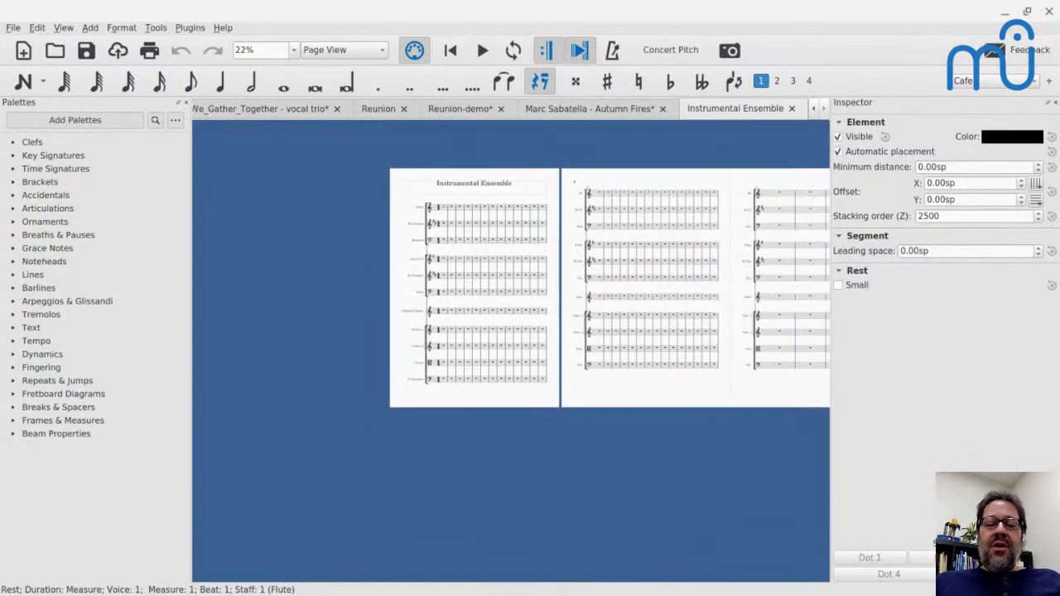
{"action": "scroll", "coordinate": [510, 287], "scroll_direction": "right", "scroll_amount": 2}
{"action": "scroll", "coordinate": [420, 302], "scroll_direction": "up", "scroll_amount": 2, "text": "ctrl"}
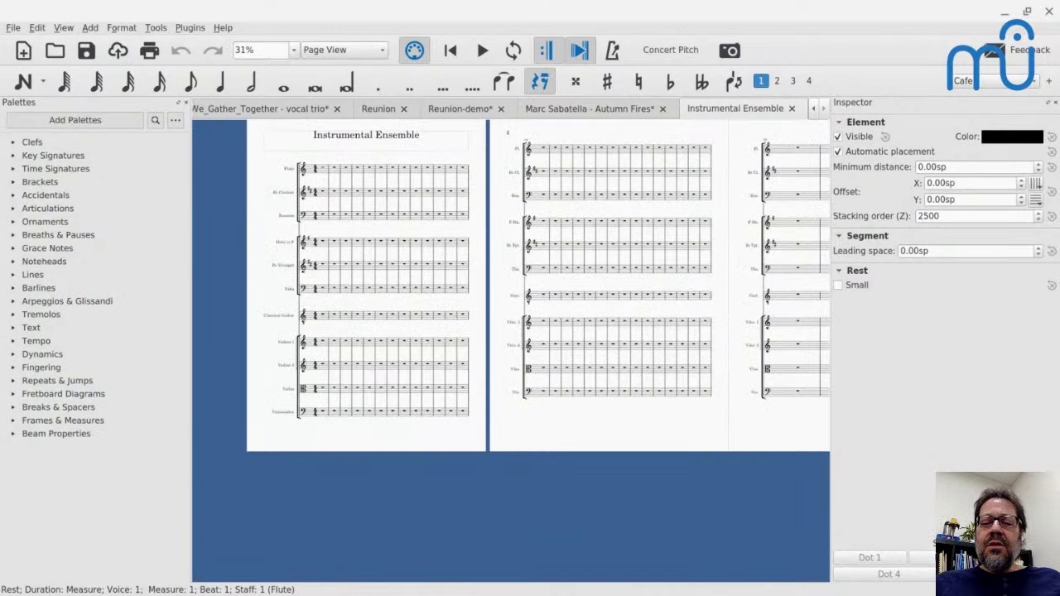
{"action": "scroll", "coordinate": [418, 297], "scroll_direction": "down", "scroll_amount": 1, "text": "ctrl"}
- Append several empty measures to the end of the Instrumental Ensemble score
{"action": "key", "text": "ctrl+Delete"}
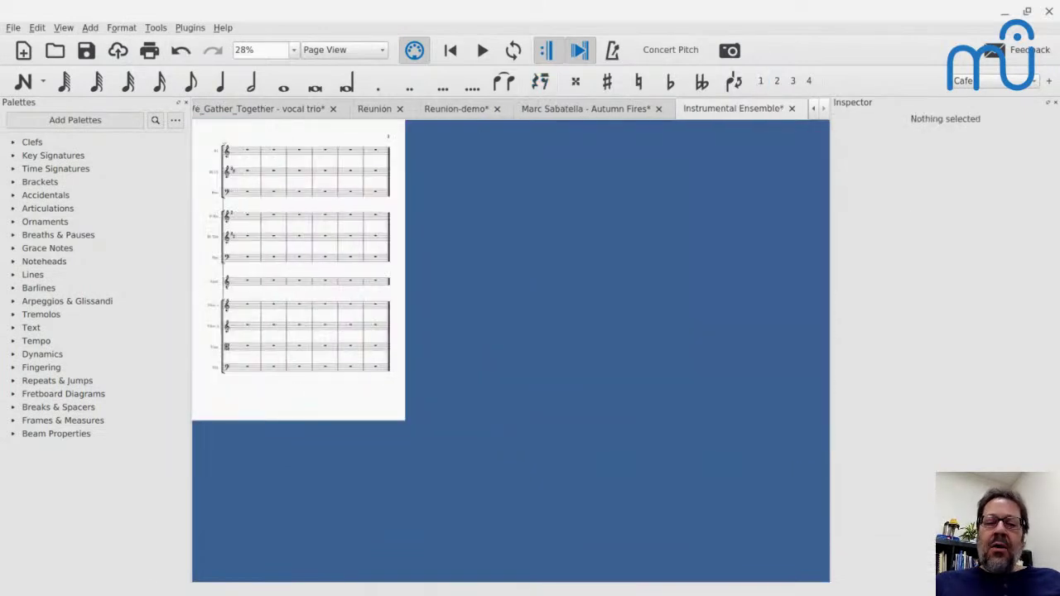
{"action": "key", "text": "ctrl+b"}
{"action": "key", "text": "ctrl+b"}
{"action": "key", "text": "ctrl+b"}
{"action": "key", "text": "ctrl+b"}
{"action": "key", "text": "ctrl+b"}
{"action": "key", "text": "ctrl+b"}
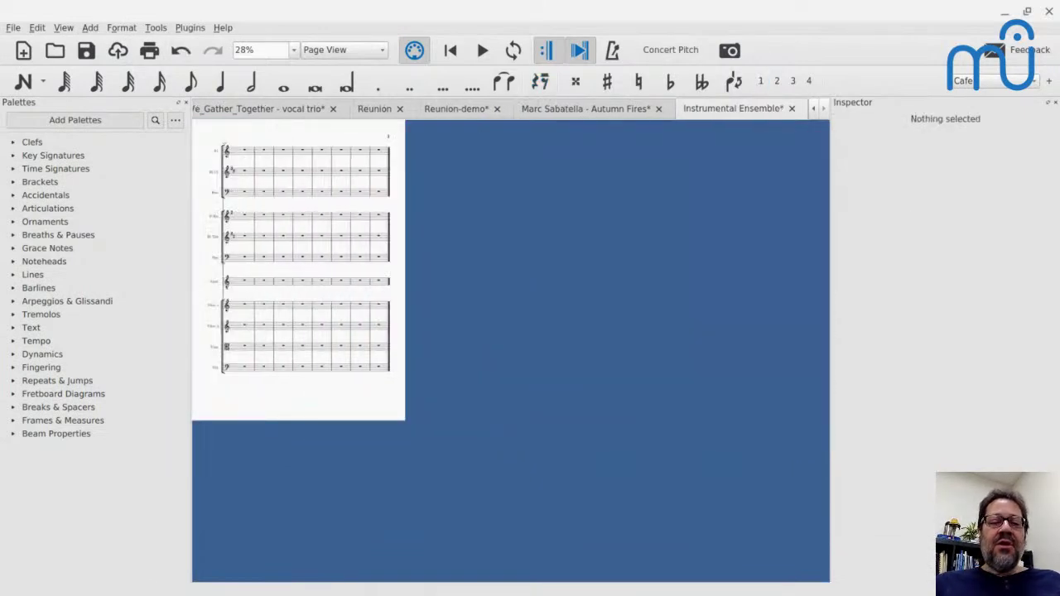
{"action": "scroll", "coordinate": [510, 348], "scroll_direction": "left", "scroll_amount": 5}
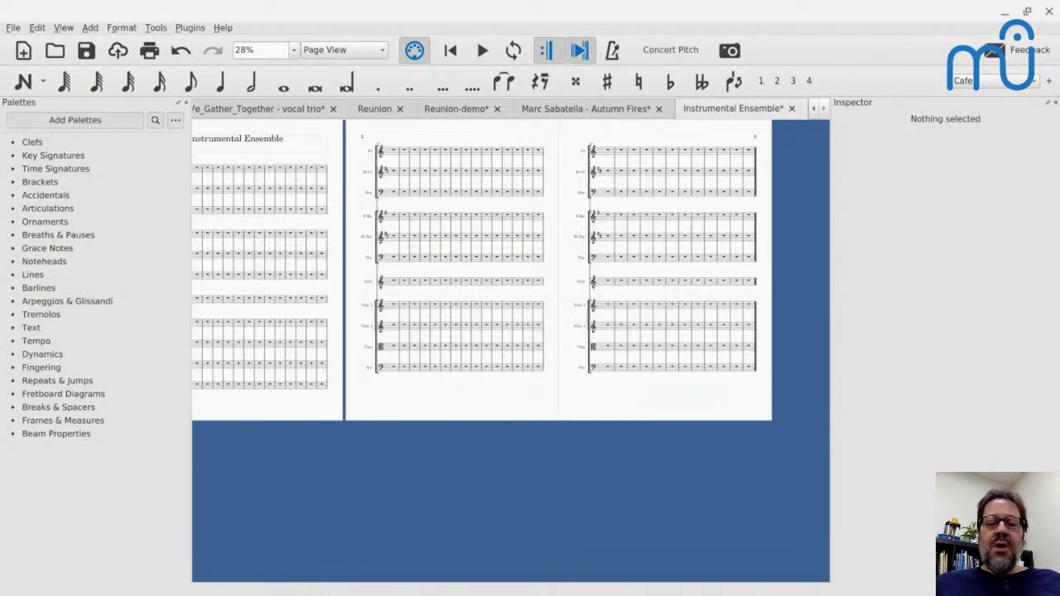
{"action": "scroll", "coordinate": [510, 348], "scroll_direction": "left", "scroll_amount": 3}
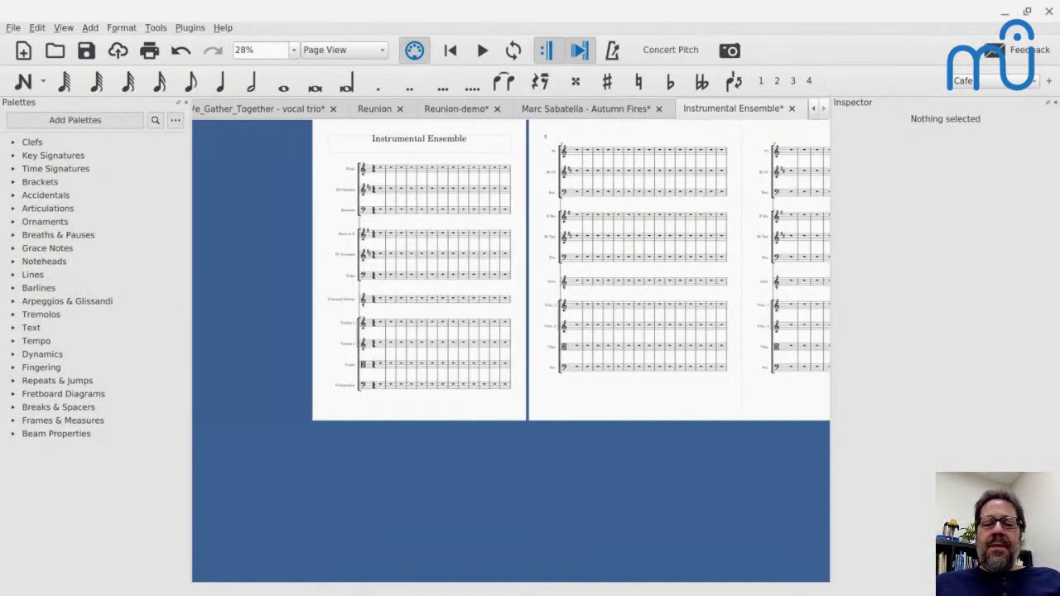
{"action": "left_click", "coordinate": [407, 187]}
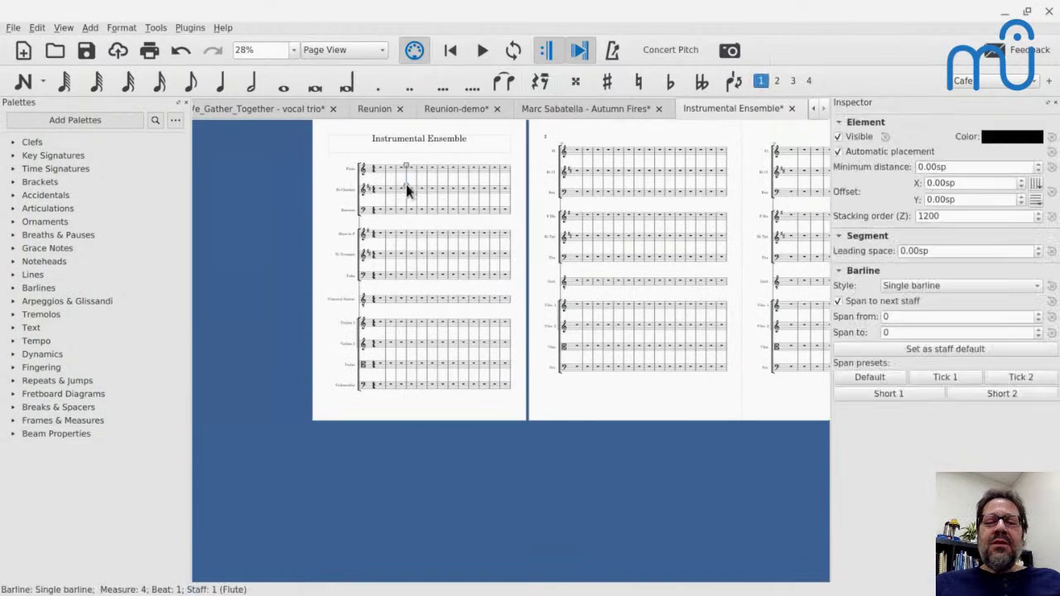
{"action": "left_click", "coordinate": [393, 386]}
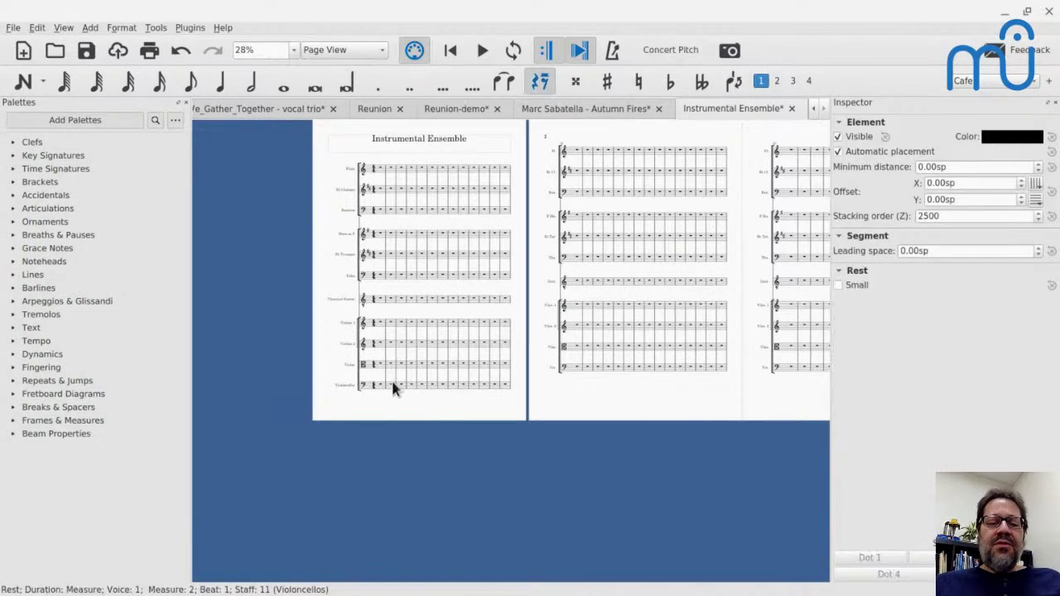
{"action": "scroll", "coordinate": [378, 366], "scroll_direction": "down", "scroll_amount": 2}
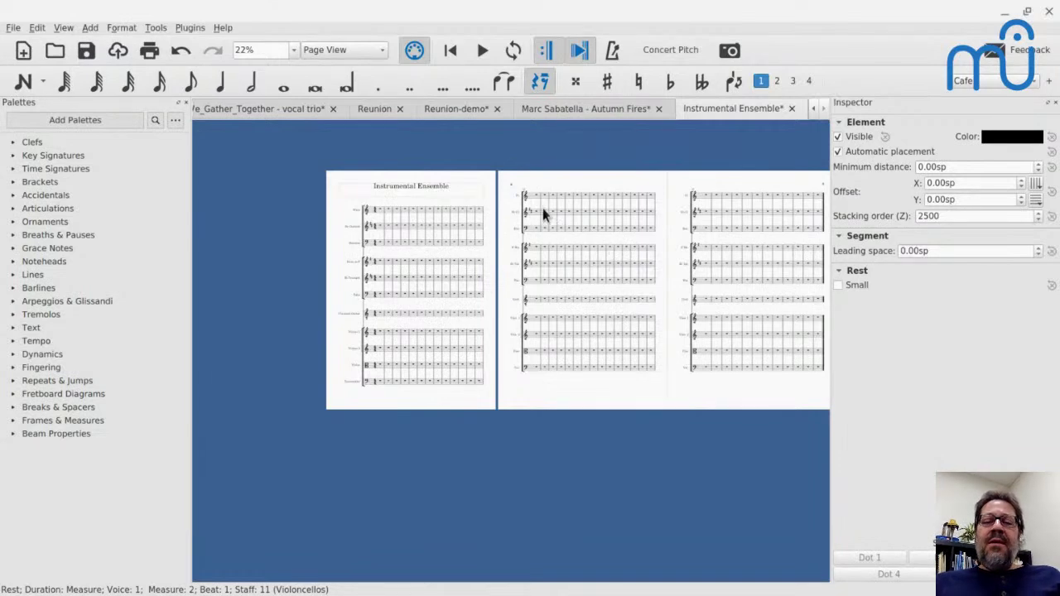
{"action": "scroll", "coordinate": [543, 213], "scroll_direction": "down", "scroll_amount": 1}
{"action": "scroll", "coordinate": [542, 212], "scroll_direction": "up", "scroll_amount": 3}
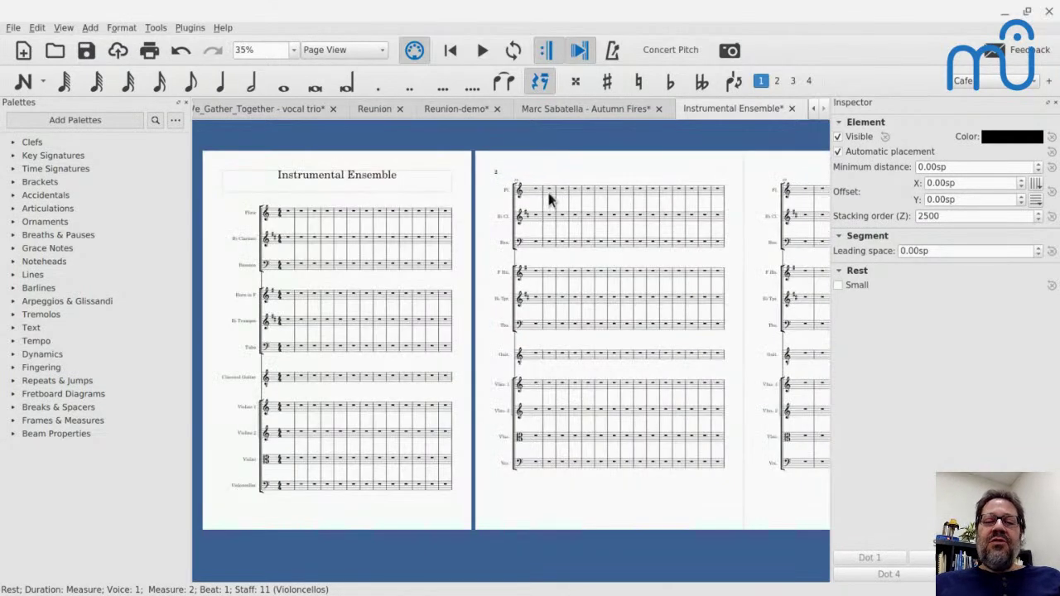
- Enter quarter notes on beat 1 of measure 14 for the woodwinds: B for flute, C for clarinet and B for bassoon
{"action": "left_click", "coordinate": [548, 192]}
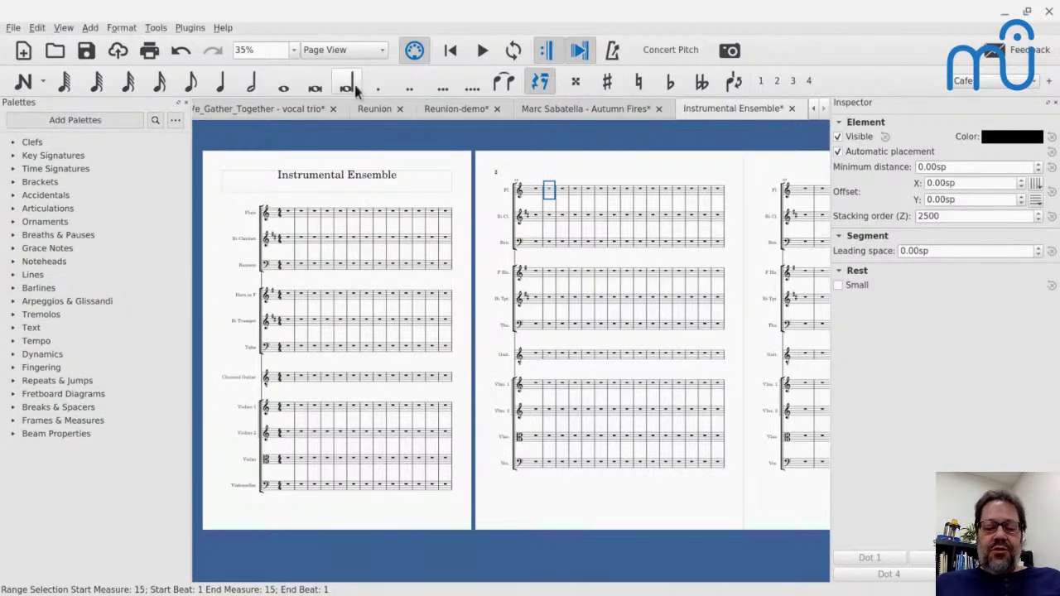
{"action": "key", "text": "Left"}
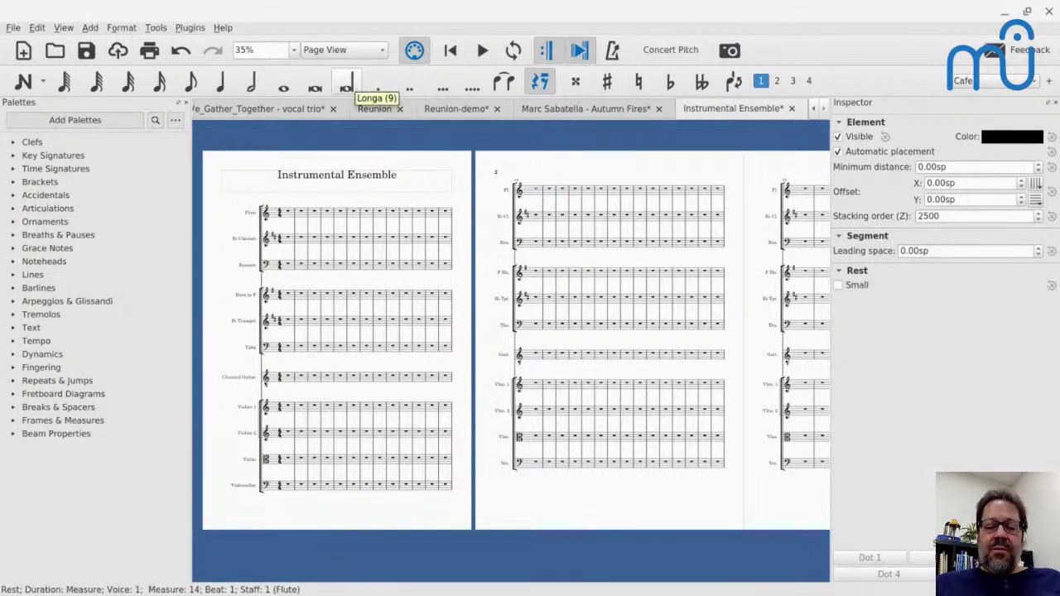
{"action": "key", "text": "n"}
{"action": "key", "text": "5"}
{"action": "key", "text": "b"}
{"action": "key", "text": "ctrl+alt+shift+Down"}
{"action": "key", "text": "c"}
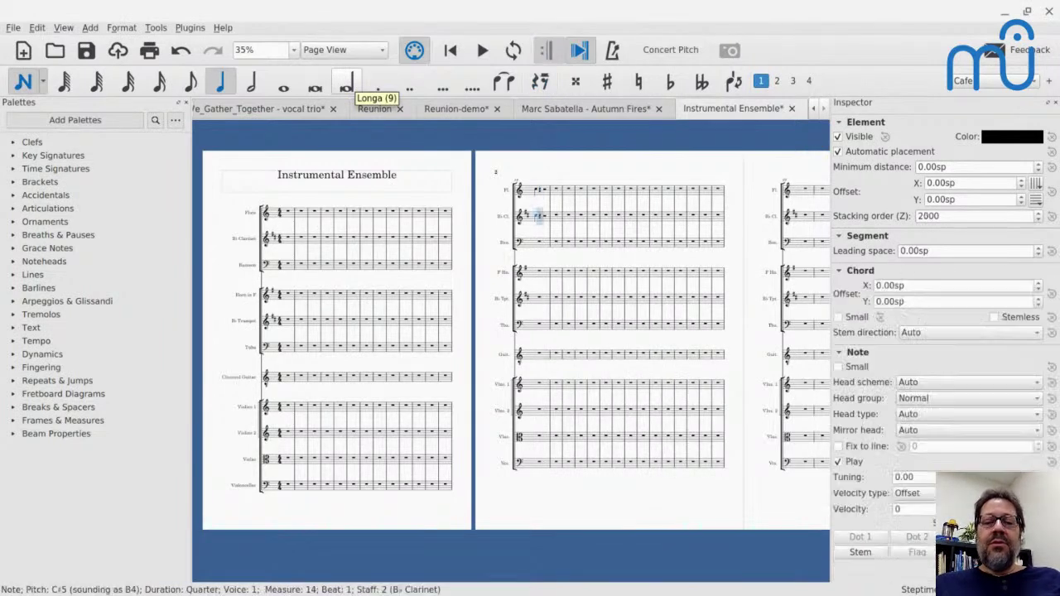
{"action": "key", "text": "ctrl+alt+shift+Down"}
{"action": "key", "text": "b"}
- Enter quarter notes on beat 1 of measure 14 for the brass: F for horn, C for trumpet and C for tuba
{"action": "key", "text": "ctrl+alt+shift+Down"}
{"action": "key", "text": "f"}
{"action": "key", "text": "ctrl+alt+shift+Down"}
{"action": "key", "text": "c"}
{"action": "key", "text": "ctrl+alt+shift+Down"}
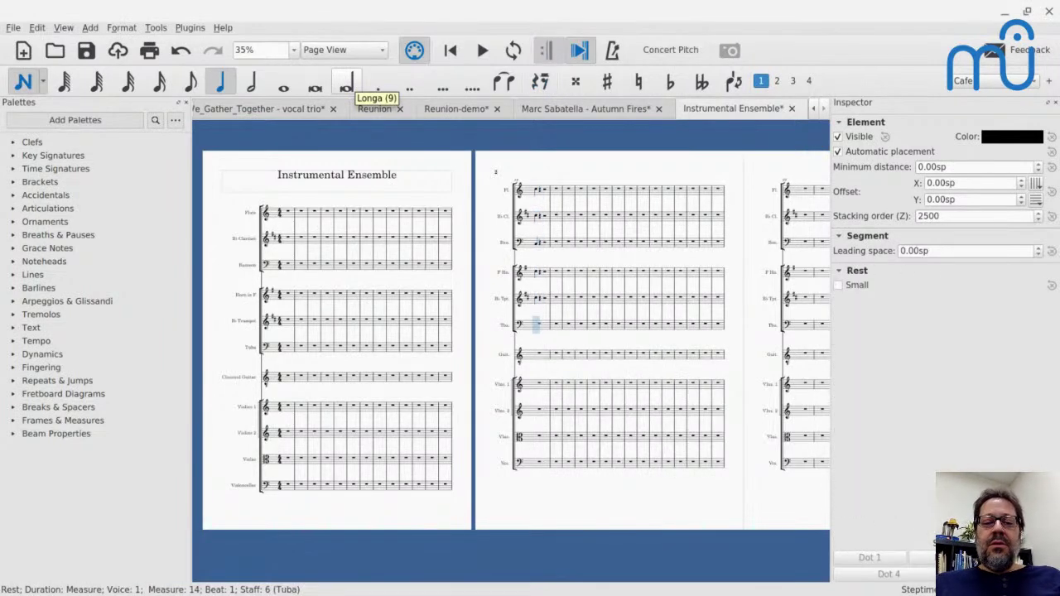
{"action": "key", "text": "c"}
- Enter quarter notes on beat 1 of measure 14: E for guitar, G and E for violins 1 and 2, G for violas, C for violoncellos
{"action": "key", "text": "ctrl+alt+shift+Down"}
{"action": "key", "text": "e"}
{"action": "key", "text": "ctrl+alt+shift+Down"}
{"action": "key", "text": "g"}
{"action": "key", "text": "ctrl+alt+shift+Down"}
{"action": "key", "text": "e"}
{"action": "key", "text": "ctrl+alt+shift+Down"}
{"action": "key", "text": "g"}
{"action": "key", "text": "ctrl+alt+shift+Down"}
{"action": "key", "text": "c"}
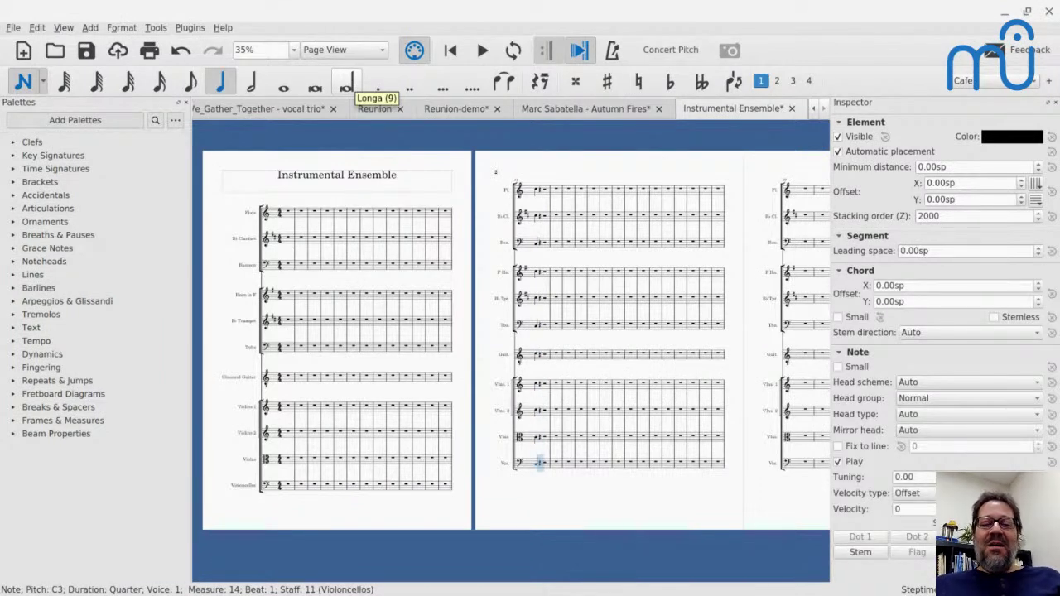
{"action": "key", "text": "Escape"}
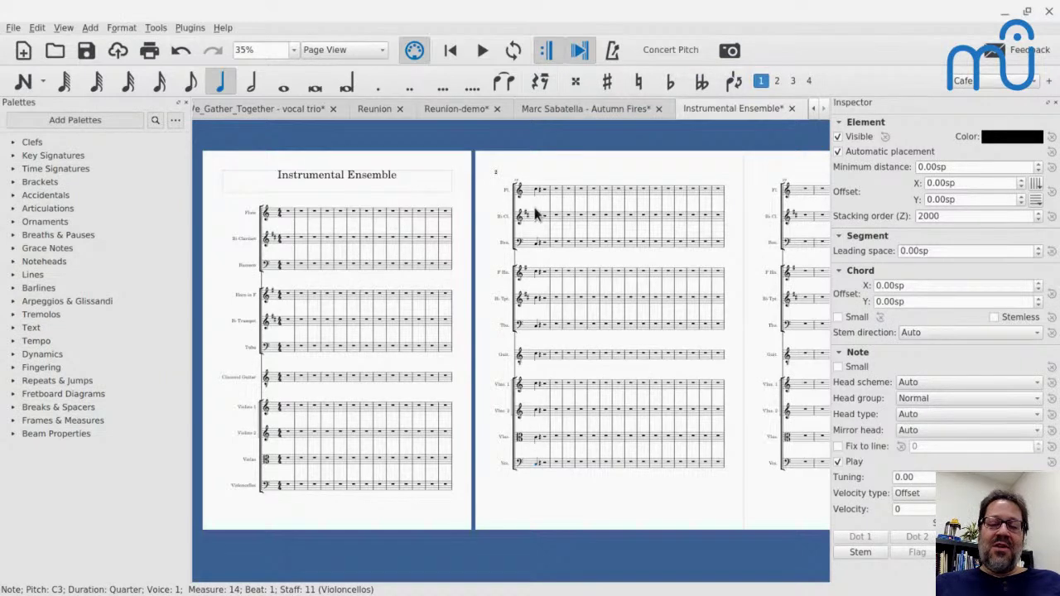
- Repeat the opening note-and-rest pattern of measure 14 across all staves, from flute to violoncellos, through measure 20
{"action": "scroll", "coordinate": [563, 239], "scroll_direction": "right", "scroll_amount": 4}
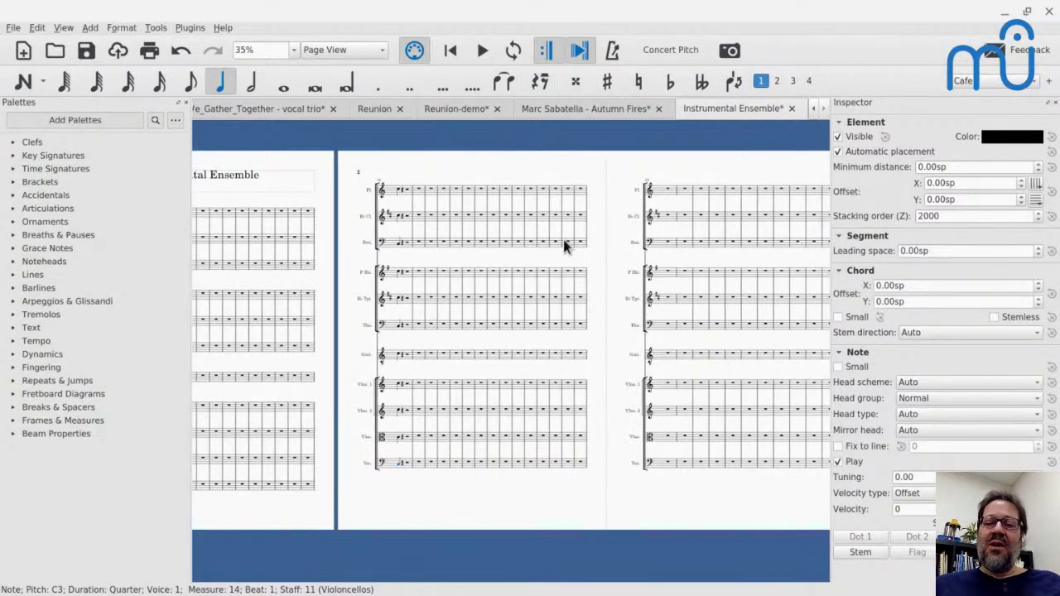
{"action": "left_click", "coordinate": [671, 196]}
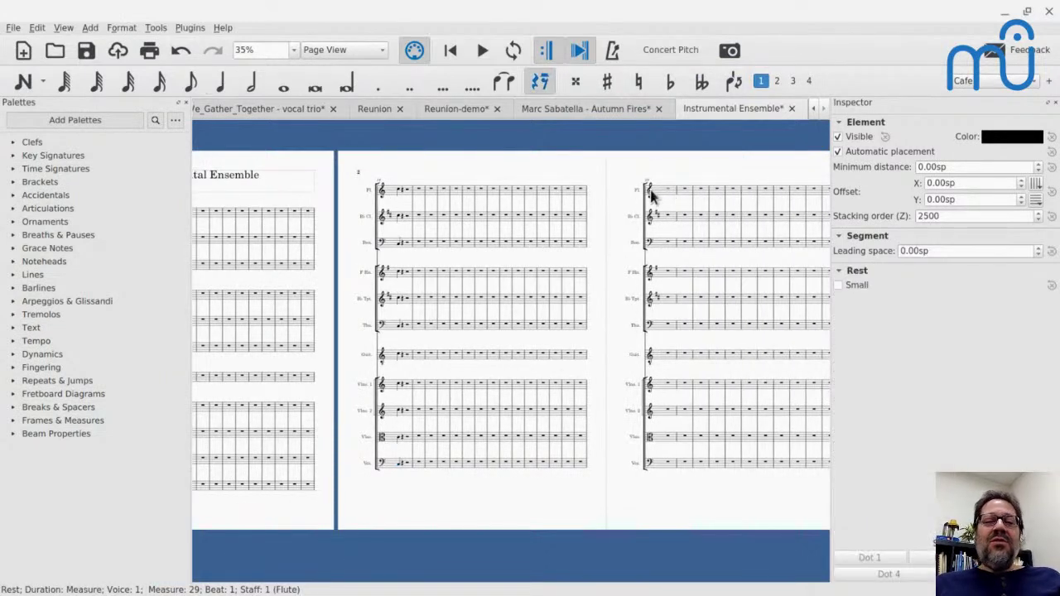
{"action": "left_click", "coordinate": [401, 195]}
{"action": "left_click", "coordinate": [398, 193]}
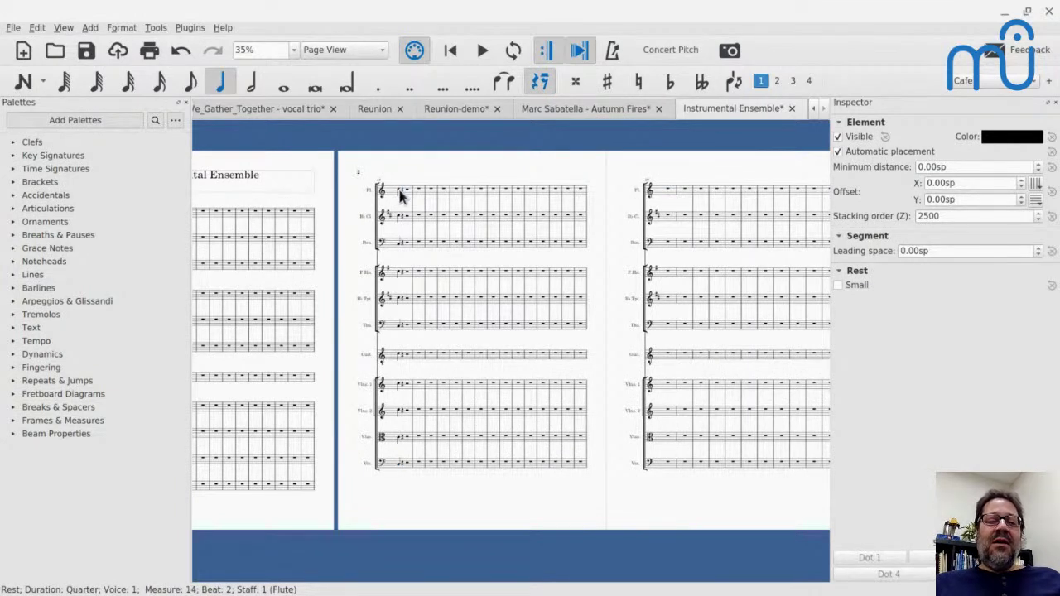
{"action": "left_click", "coordinate": [400, 215], "text": "shift"}
{"action": "key", "text": "shift+Down"}
{"action": "key", "text": "shift+Down"}
{"action": "key", "text": "shift+Down"}
{"action": "key", "text": "shift+Down"}
{"action": "key", "text": "shift+Down"}
{"action": "key", "text": "shift+Down"}
{"action": "key", "text": "shift+Down"}
{"action": "key", "text": "shift+Down"}
{"action": "key", "text": "shift+Down"}
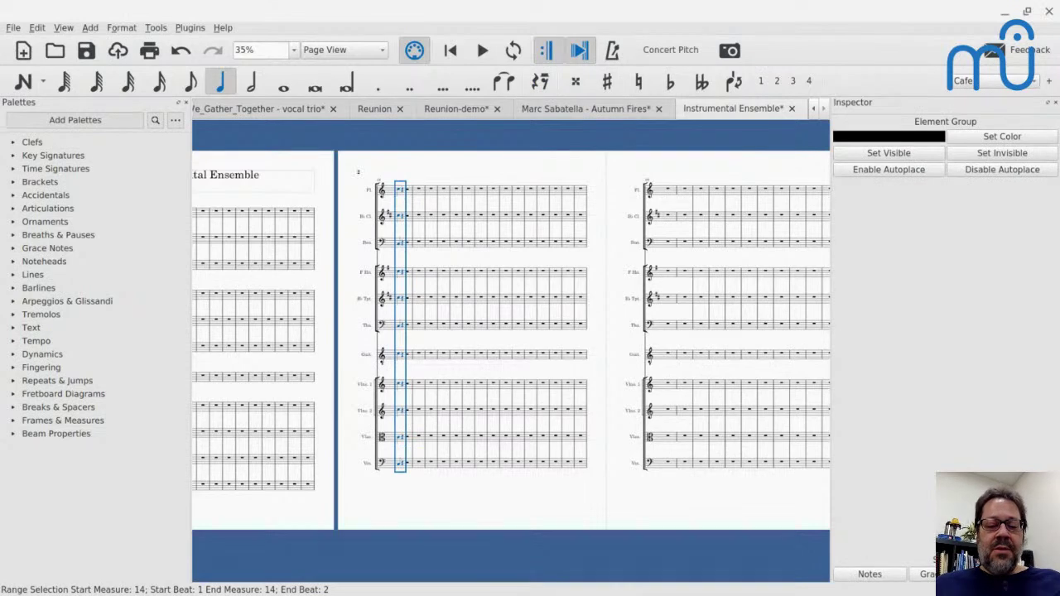
{"action": "key", "text": "r"}
{"action": "key", "text": "r"}
{"action": "key", "text": "r"}
{"action": "key", "text": "r"}
{"action": "key", "text": "r"}
{"action": "key", "text": "r"}
{"action": "key", "text": "r"}
{"action": "key", "text": "r"}
{"action": "key", "text": "r"}
{"action": "key", "text": "r"}
{"action": "key", "text": "r"}
{"action": "key", "text": "r"}
{"action": "key", "text": "r"}
{"action": "key", "text": "r"}
{"action": "key", "text": "r"}
{"action": "key", "text": "r"}
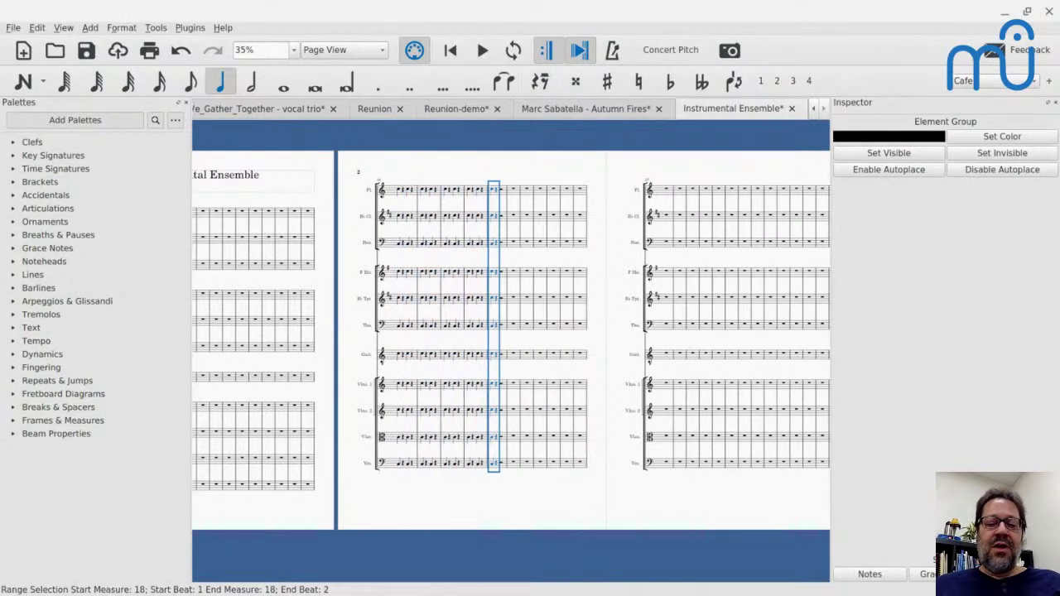
{"action": "key", "text": "r"}
{"action": "key", "text": "r"}
{"action": "key", "text": "r"}
{"action": "key", "text": "r"}
{"action": "key", "text": "r"}
{"action": "key", "text": "r"}
{"action": "key", "text": "r"}
{"action": "key", "text": "r"}
{"action": "key", "text": "r"}
{"action": "key", "text": "r"}
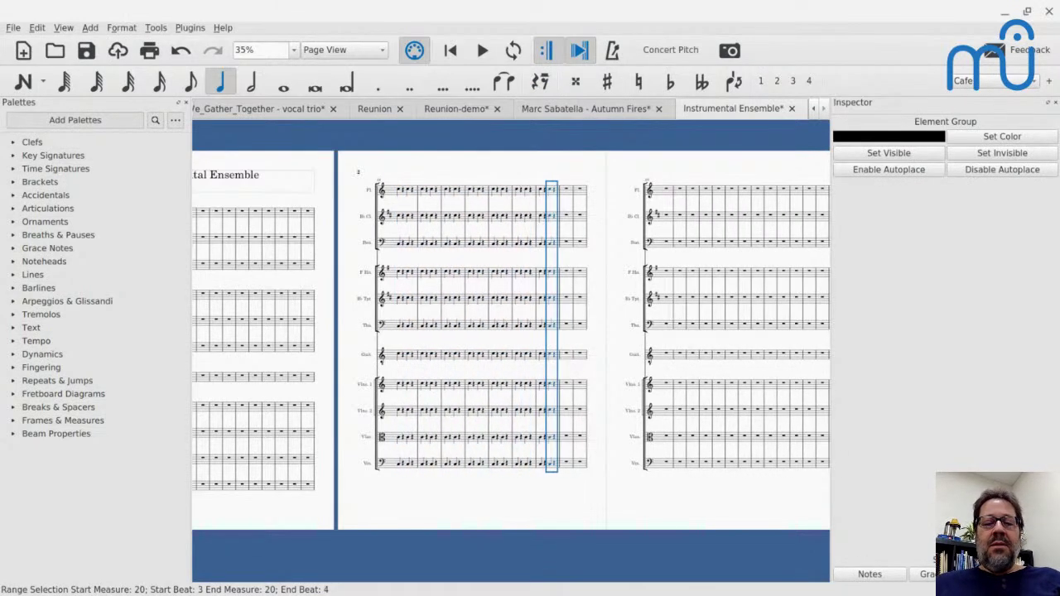
{"action": "key", "text": "Escape"}
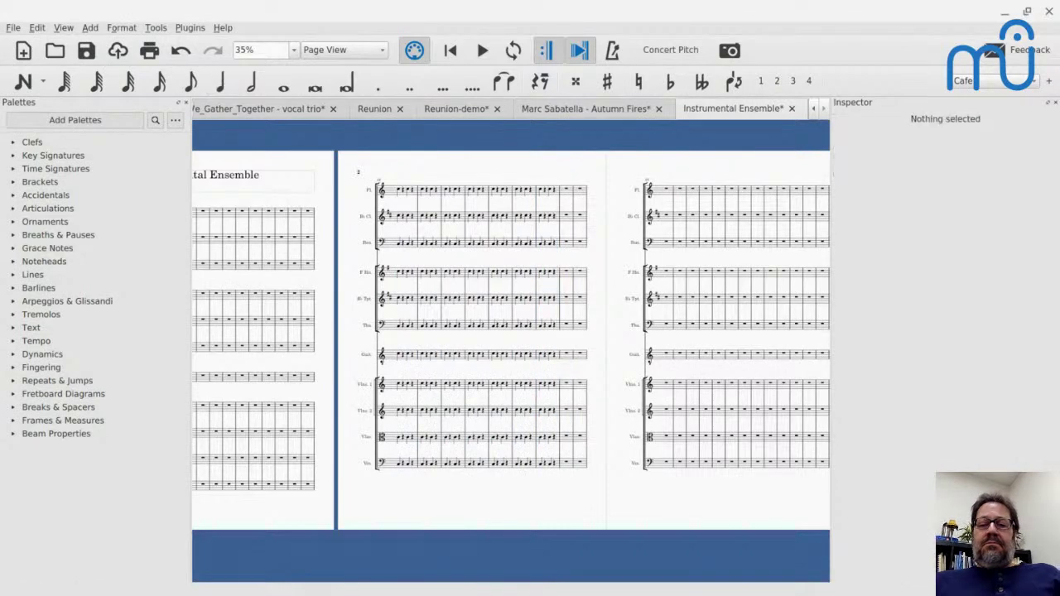
- Enter a quarter note C on beat 1 of measure 23 for flute, bassoon and tuba, leaving clarinet, horn and trumpet empty
{"action": "left_click", "coordinate": [662, 188]}
{"action": "key", "text": "n"}
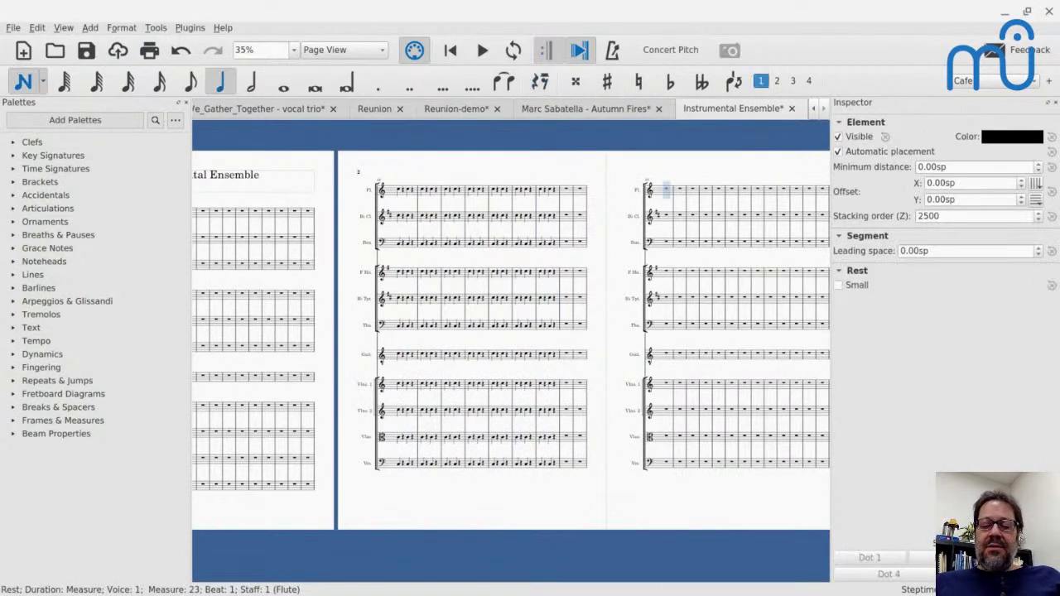
{"action": "key", "text": "c"}
{"action": "key", "text": "ctrl+Down"}
{"action": "key", "text": "ctrl+Down"}
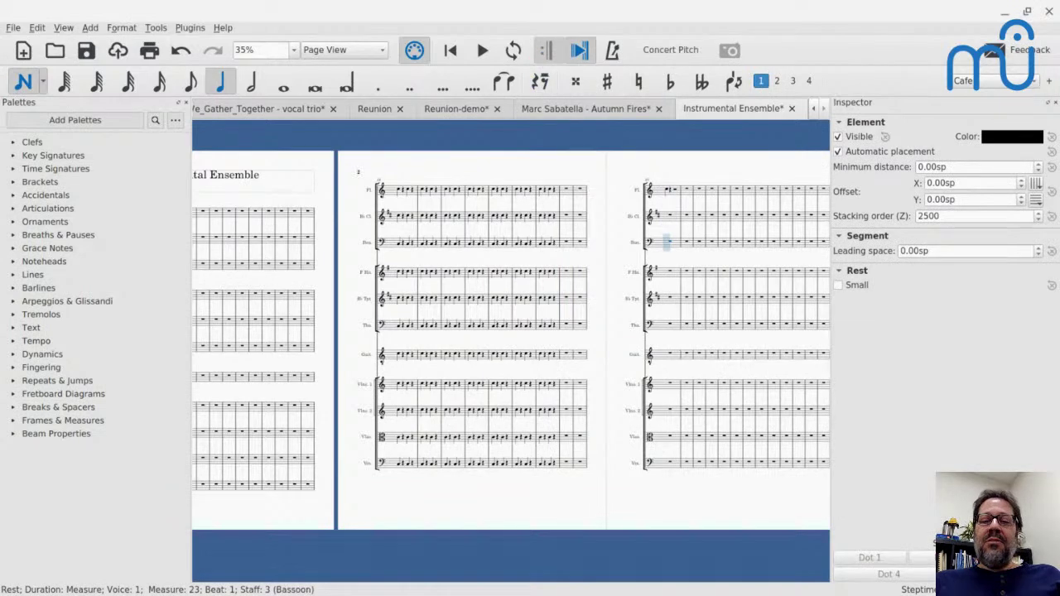
{"action": "key", "text": "c"}
{"action": "key", "text": "ctrl+Down"}
{"action": "key", "text": "ctrl+Down"}
{"action": "key", "text": "c"}
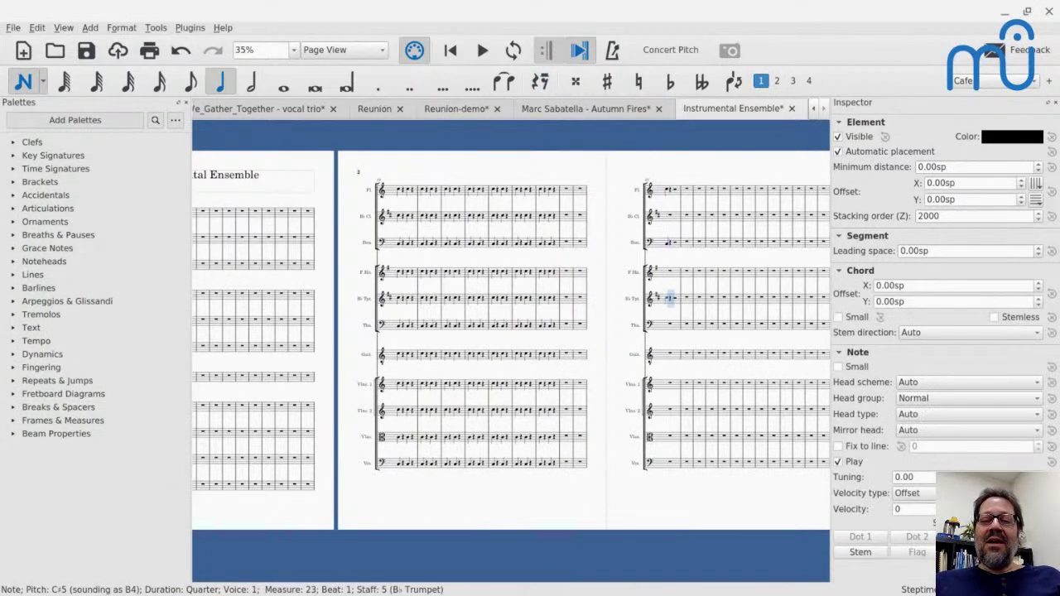
{"action": "key", "text": "ctrl+Down"}
{"action": "key", "text": "c"}
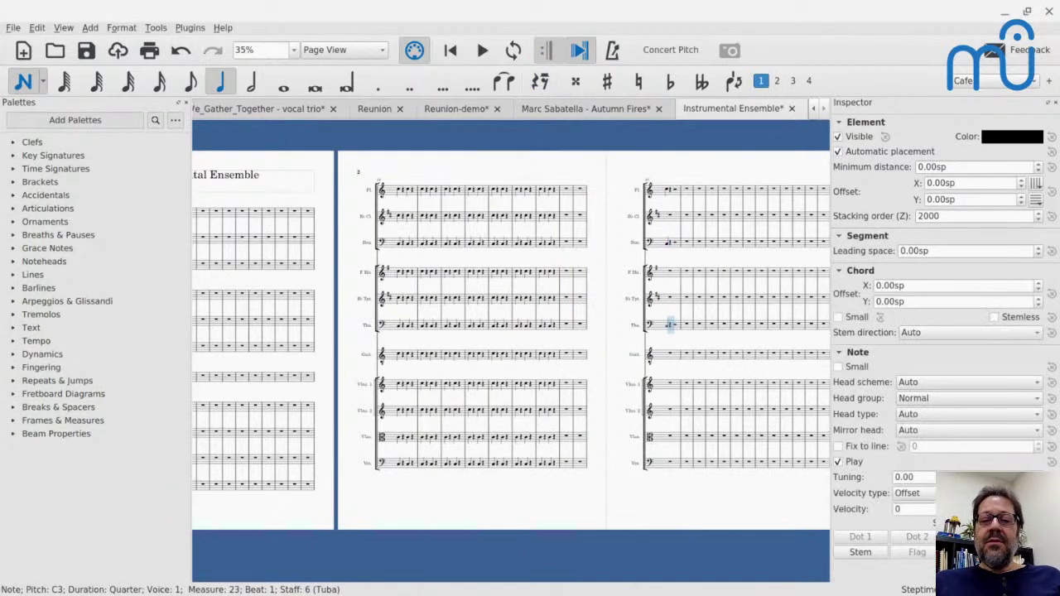
- Enter a quarter note C on beat 1 of measure 23 for guitar, both violin staves, violas and violoncellos
{"action": "key", "text": "ctrl+Down"}
{"action": "key", "text": "c"}
{"action": "key", "text": "ctrl+Down"}
{"action": "key", "text": "c"}
{"action": "key", "text": "ctrl+Down"}
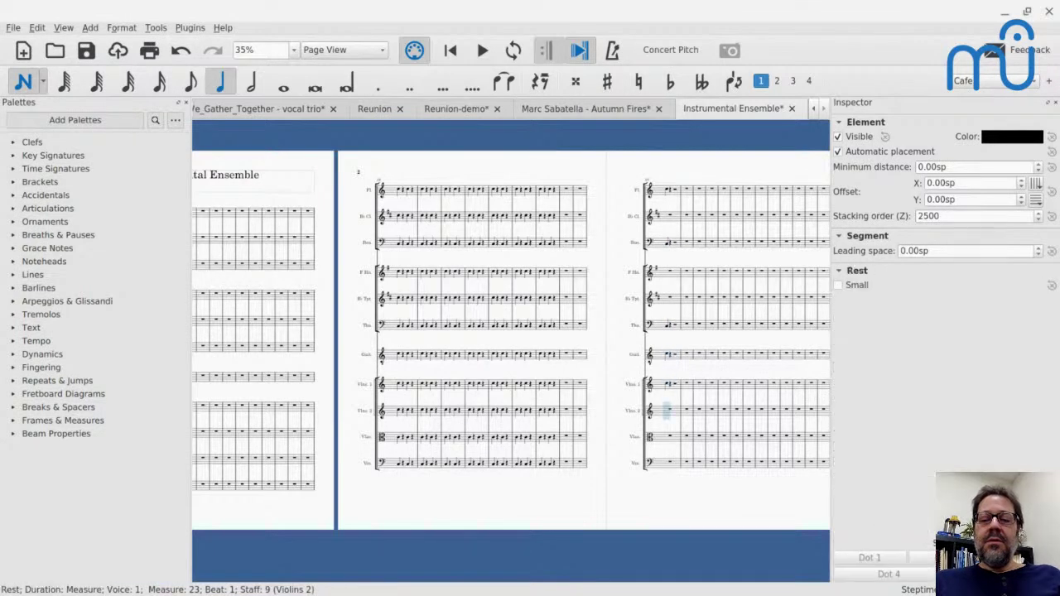
{"action": "key", "text": "c"}
{"action": "key", "text": "ctrl+Down"}
{"action": "key", "text": "c"}
{"action": "key", "text": "ctrl+Down"}
{"action": "key", "text": "c"}
{"action": "key", "text": "Escape"}
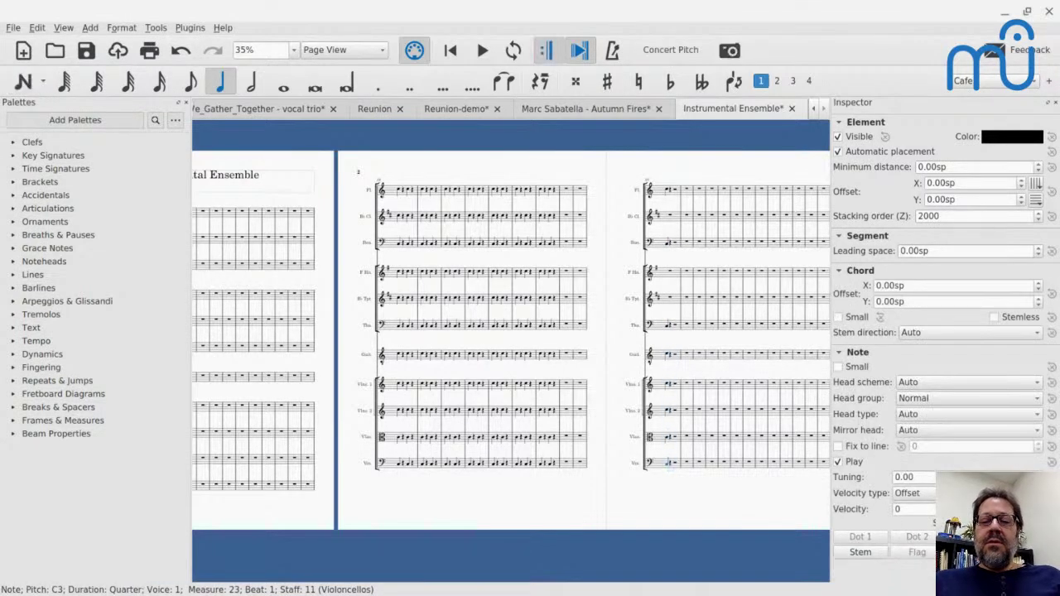
- Repeat the contents of measure 23 on all staves seven times over the following measures
{"action": "left_click", "coordinate": [667, 190]}
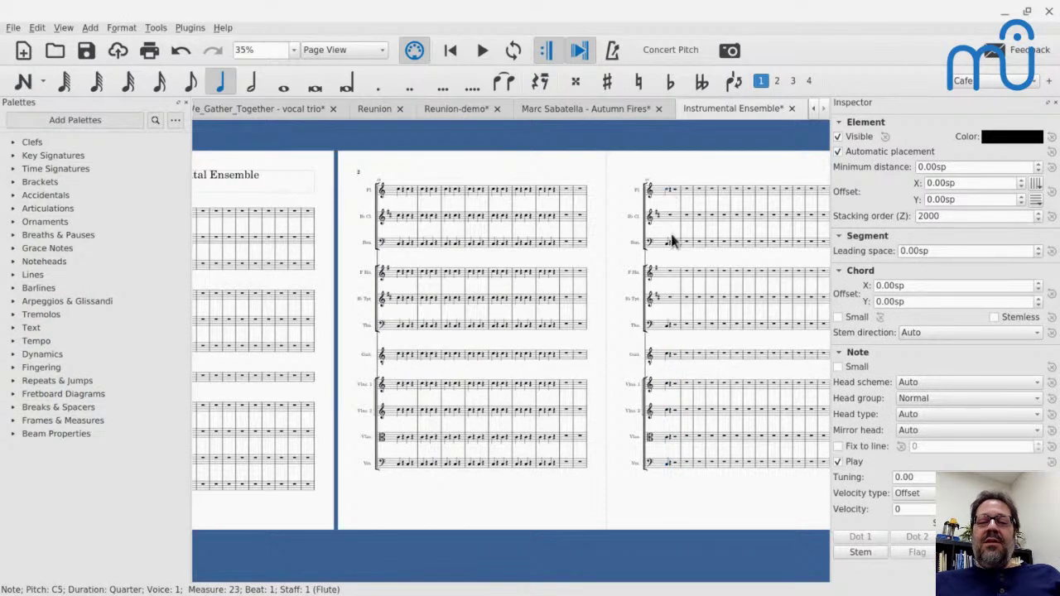
{"action": "left_click", "coordinate": [674, 466], "text": "shift"}
{"action": "key", "text": "r"}
{"action": "key", "text": "r"}
{"action": "key", "text": "r"}
{"action": "key", "text": "r"}
{"action": "key", "text": "r"}
{"action": "key", "text": "r"}
{"action": "key", "text": "r"}
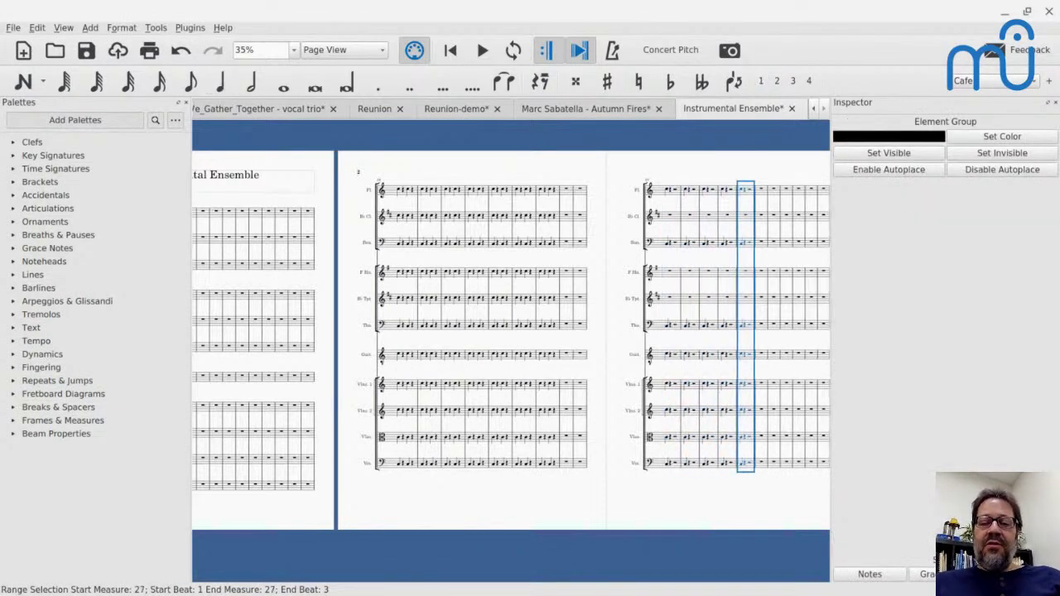
{"action": "key", "text": "Escape"}
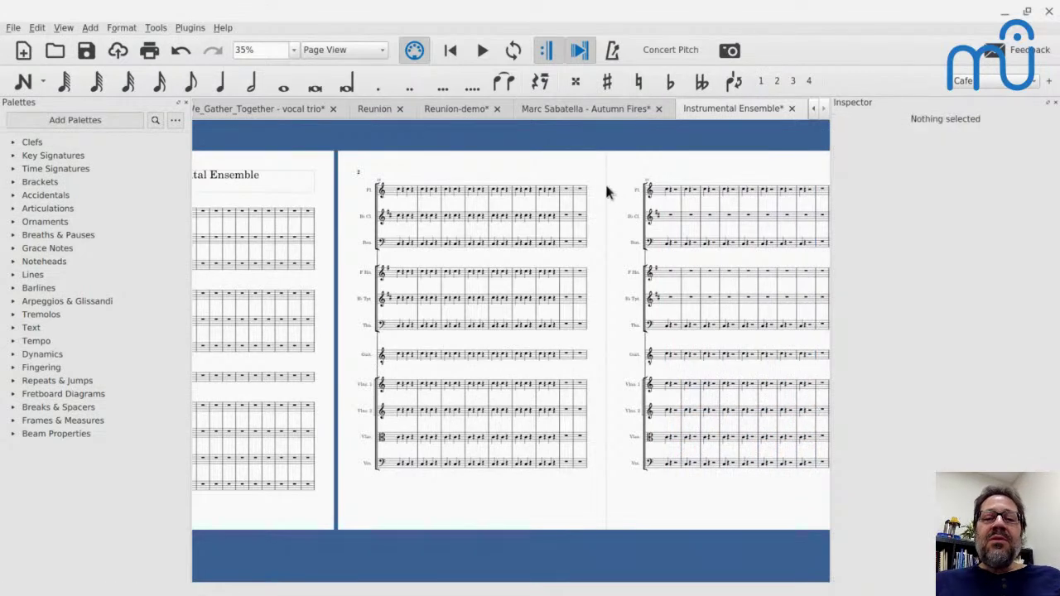
- Turn on hiding of empty staves within systems in the score style, keeping the first system exempt
{"action": "left_click", "coordinate": [577, 194]}
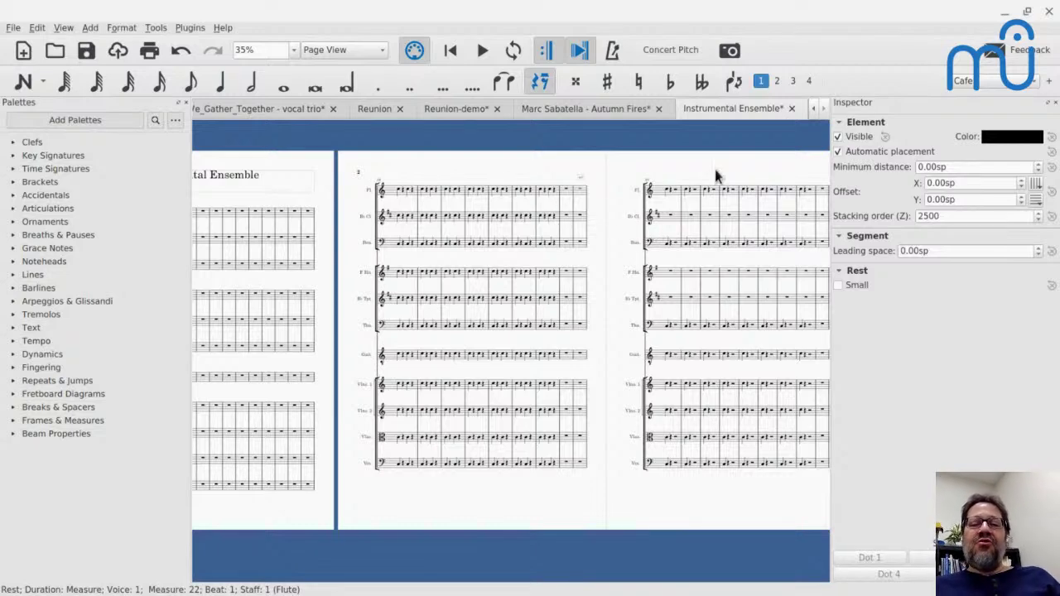
{"action": "scroll", "coordinate": [668, 230], "scroll_direction": "down", "scroll_amount": 2, "text": "ctrl"}
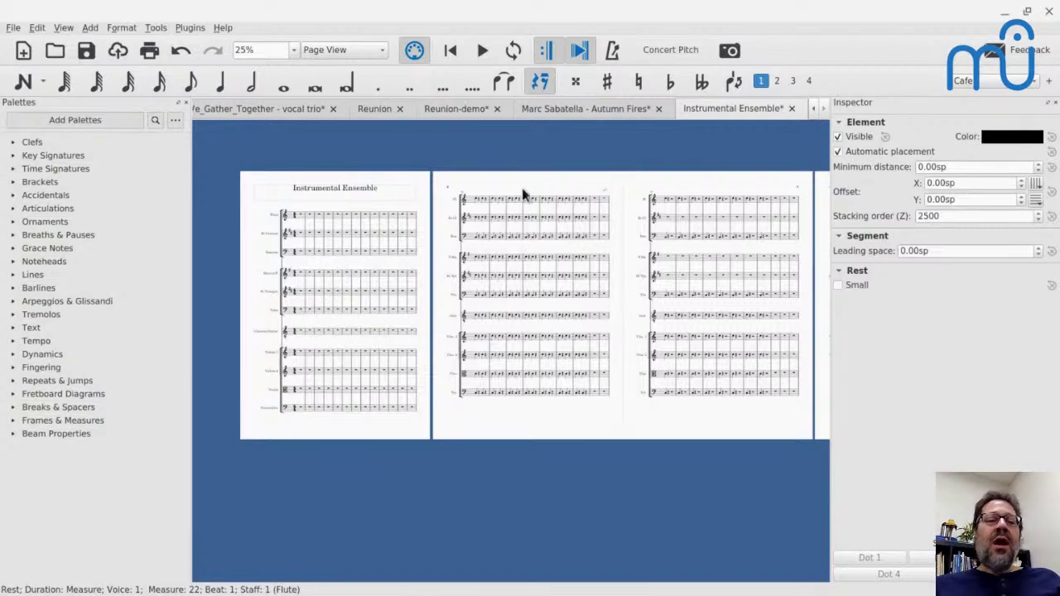
{"action": "left_click", "coordinate": [121, 29]}
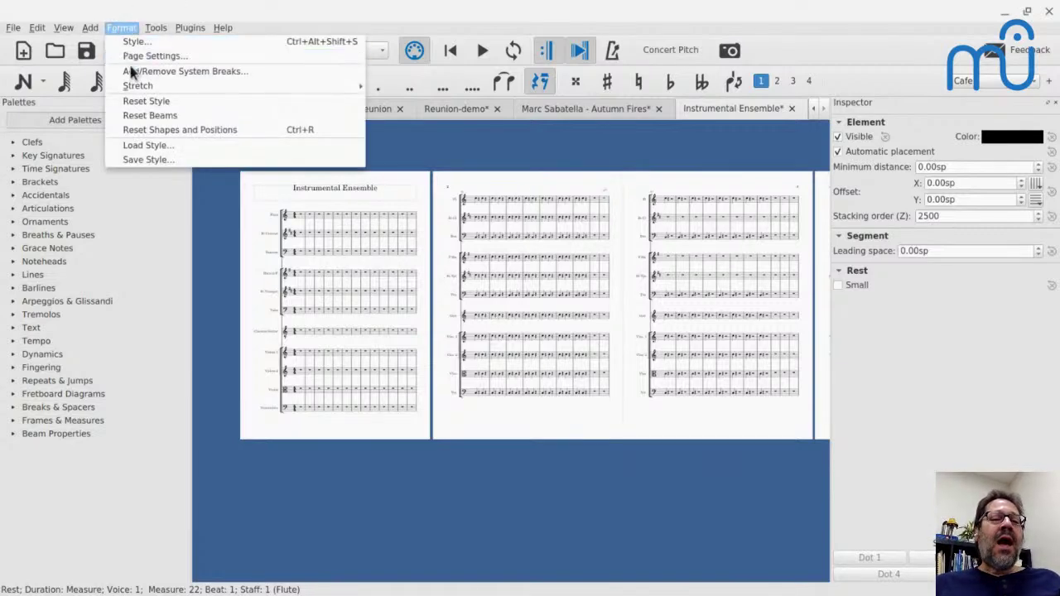
{"action": "left_click", "coordinate": [131, 40]}
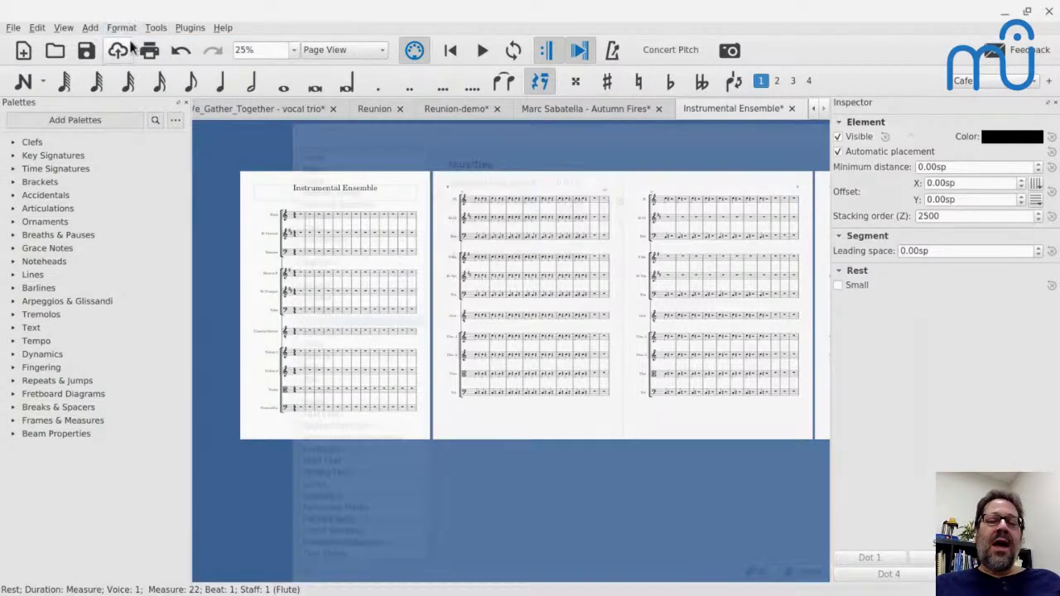
{"action": "left_click", "coordinate": [301, 150]}
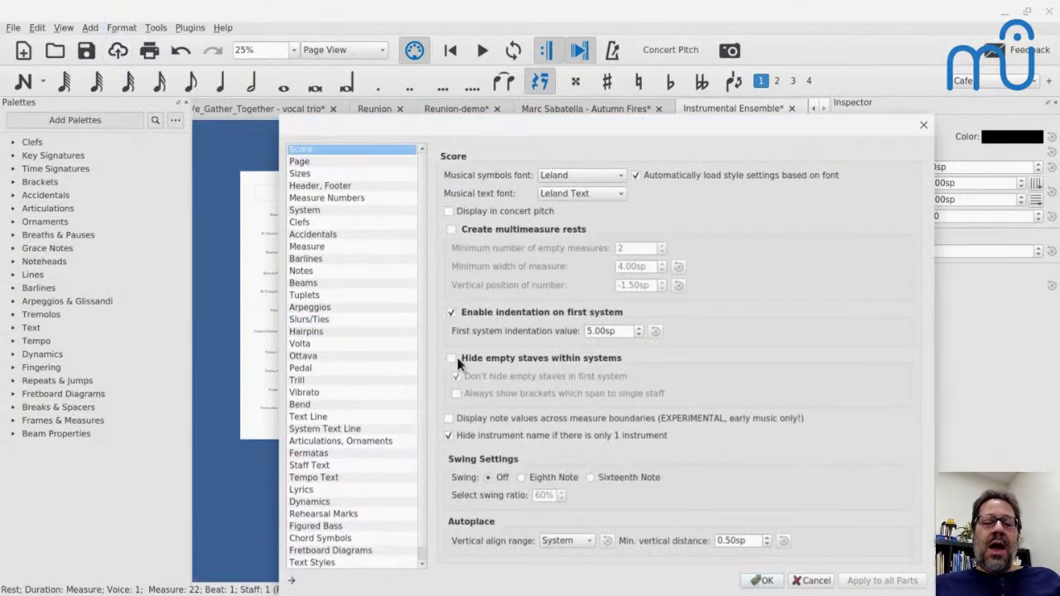
{"action": "left_click", "coordinate": [453, 359]}
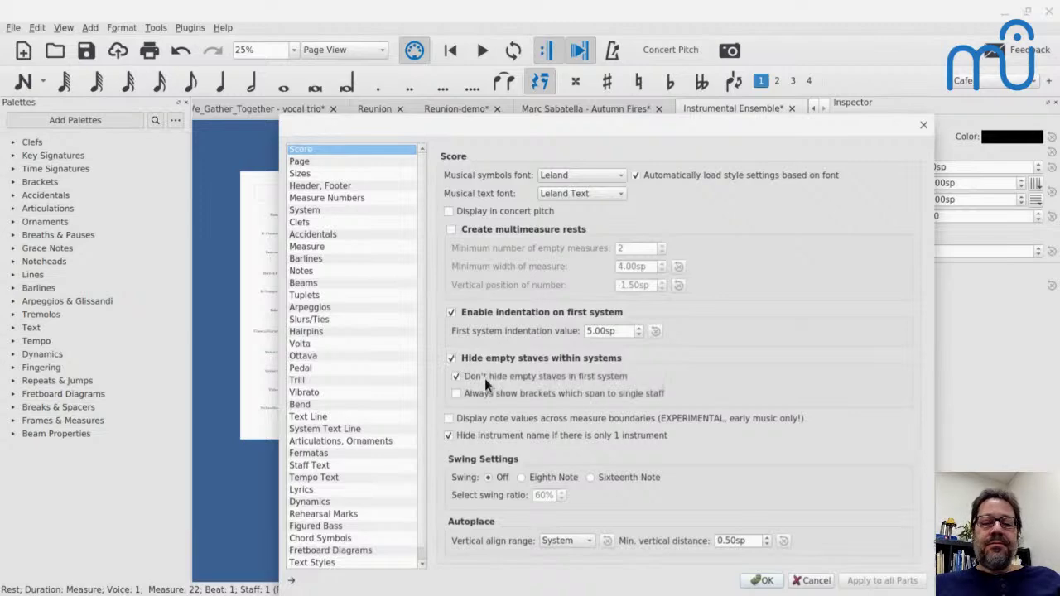
{"action": "left_click", "coordinate": [766, 581]}
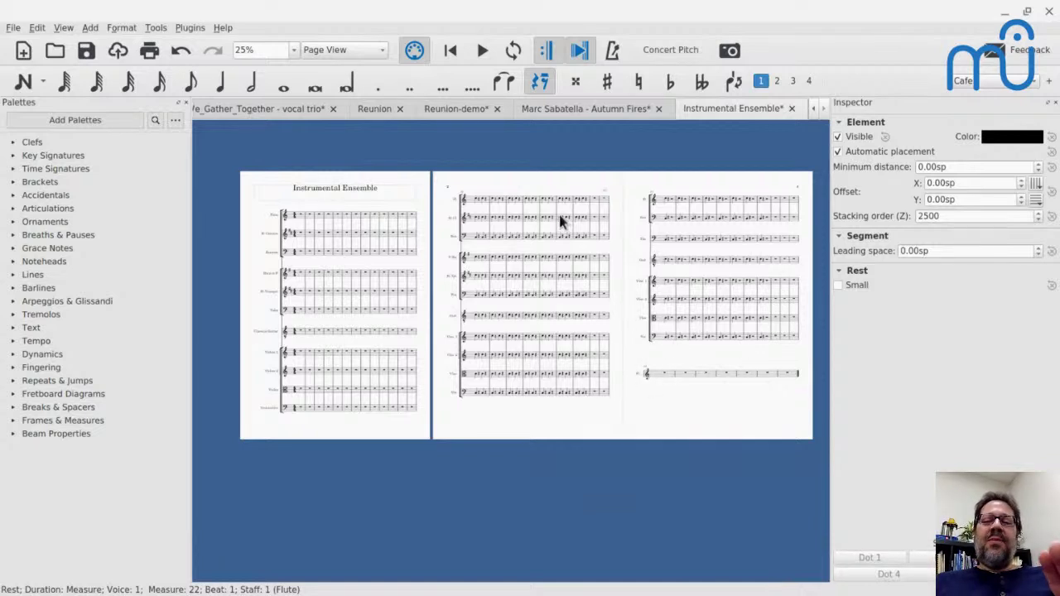
- Examine the staves and the short last system on the third page with empty staves hidden
{"action": "scroll", "coordinate": [515, 367], "scroll_direction": "down", "scroll_amount": 2}
{"action": "scroll", "coordinate": [515, 367], "scroll_direction": "up", "scroll_amount": 5}
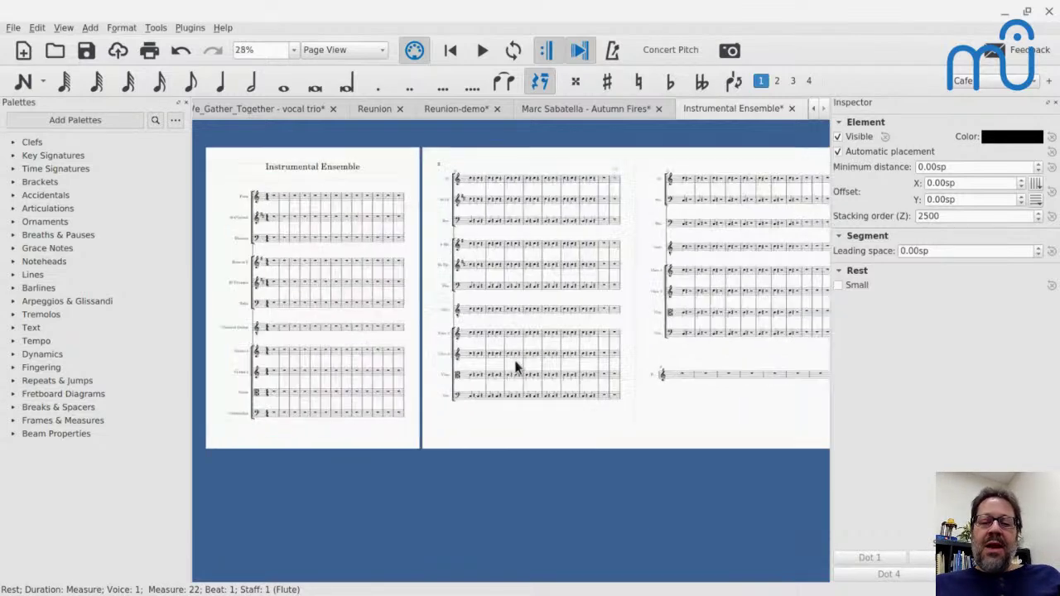
{"action": "scroll", "coordinate": [515, 367], "scroll_direction": "right", "scroll_amount": 3}
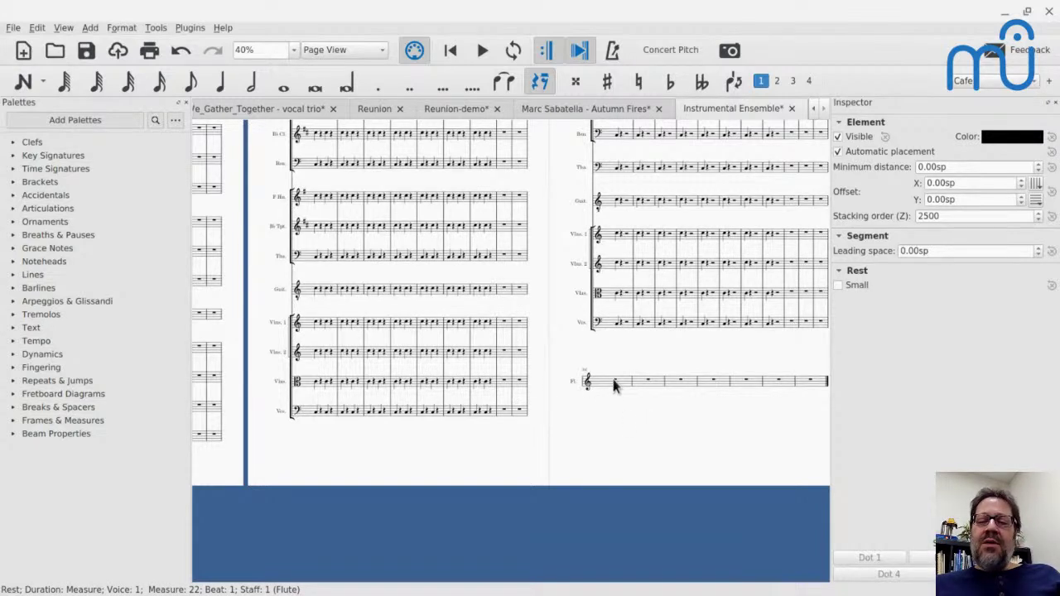
- Insert a page break after measure 30 on the third page
{"action": "left_click", "coordinate": [778, 238]}
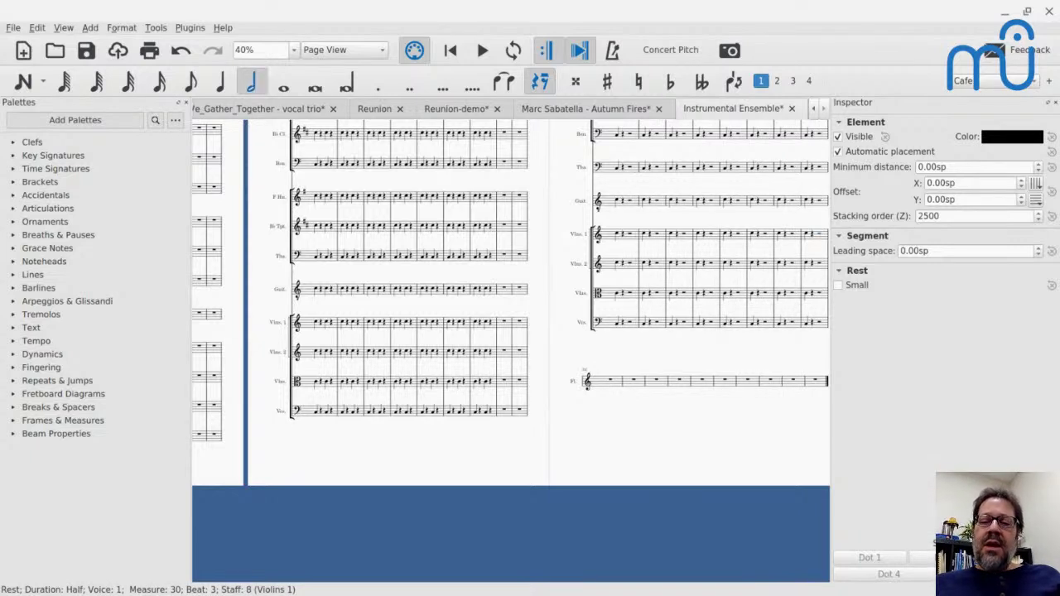
{"action": "scroll", "coordinate": [658, 372], "scroll_direction": "down", "scroll_amount": 5}
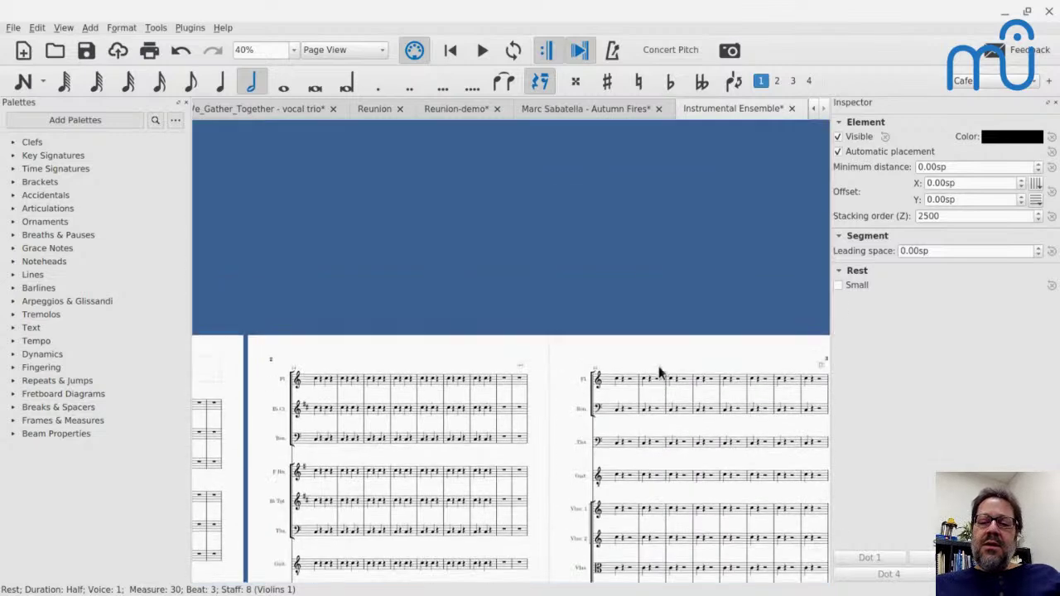
{"action": "scroll", "coordinate": [660, 372], "scroll_direction": "down", "scroll_amount": 2}
{"action": "scroll", "coordinate": [660, 372], "scroll_direction": "up", "scroll_amount": 1}
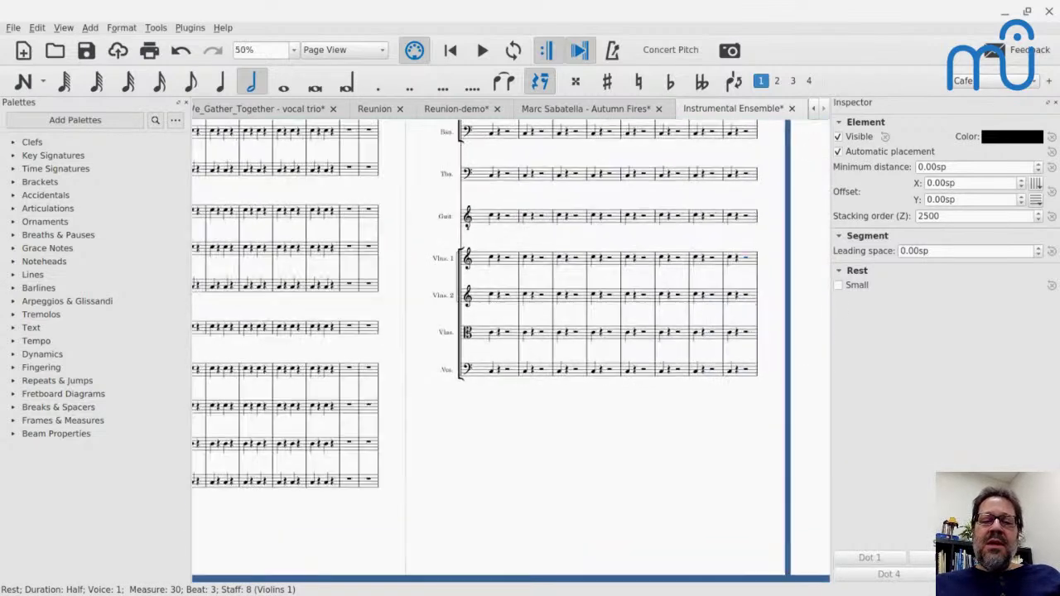
{"action": "scroll", "coordinate": [568, 207], "scroll_direction": "left", "scroll_amount": 2}
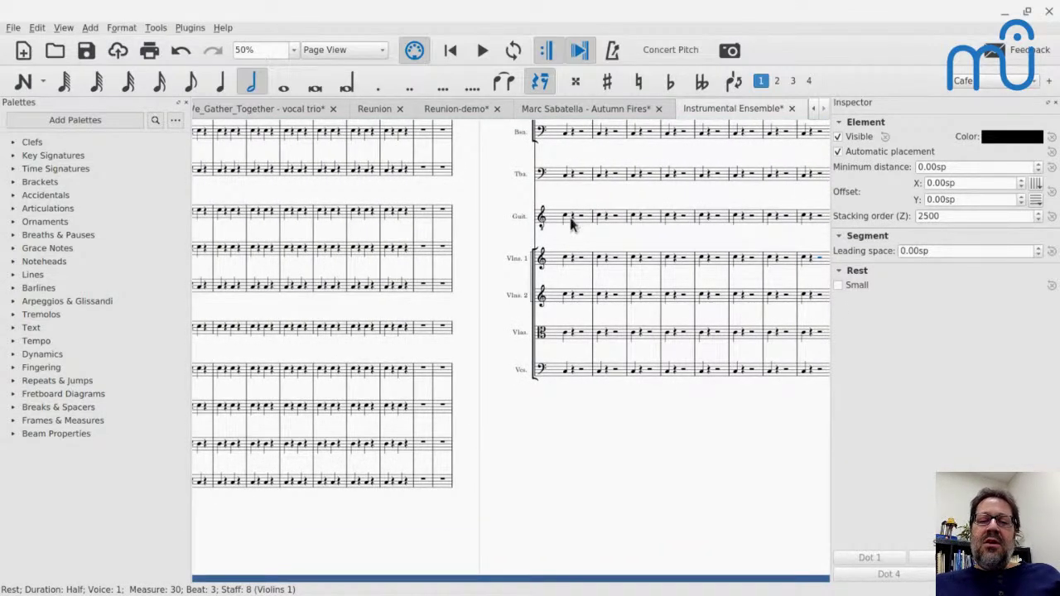
{"action": "scroll", "coordinate": [565, 198], "scroll_direction": "up", "scroll_amount": 4}
{"action": "scroll", "coordinate": [565, 194], "scroll_direction": "down", "scroll_amount": 1}
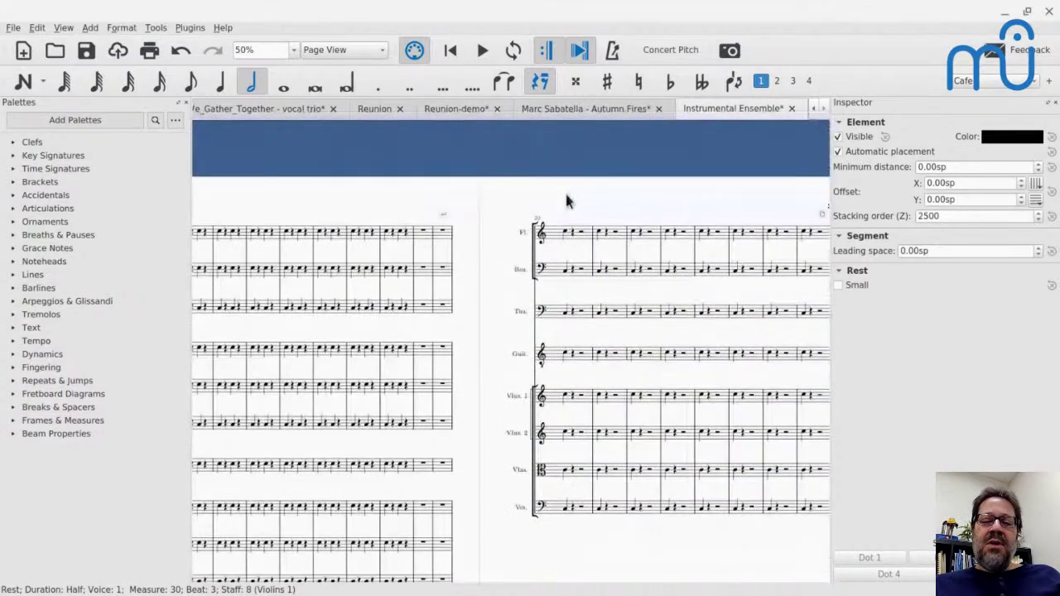
{"action": "scroll", "coordinate": [561, 281], "scroll_direction": "left", "scroll_amount": 4}
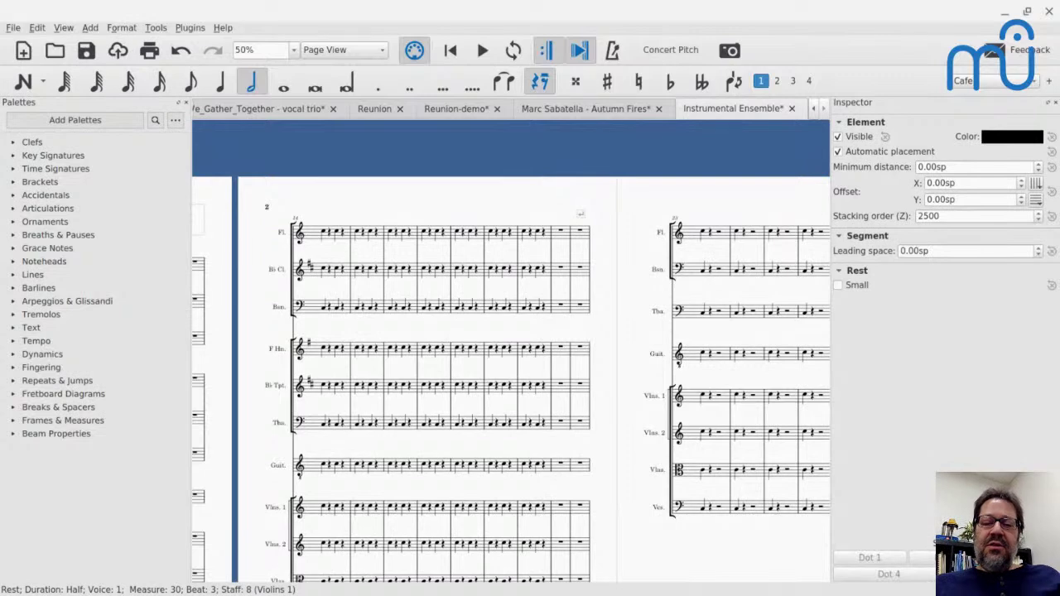
- Enter a quarter note C♯5 on beat 1 of measure 23 in the B♭ Clarinet staff
{"action": "left_click", "coordinate": [705, 272]}
{"action": "key", "text": "alt+Up"}
{"action": "key", "text": "n"}
{"action": "key", "text": "5"}
{"action": "key", "text": "c"}
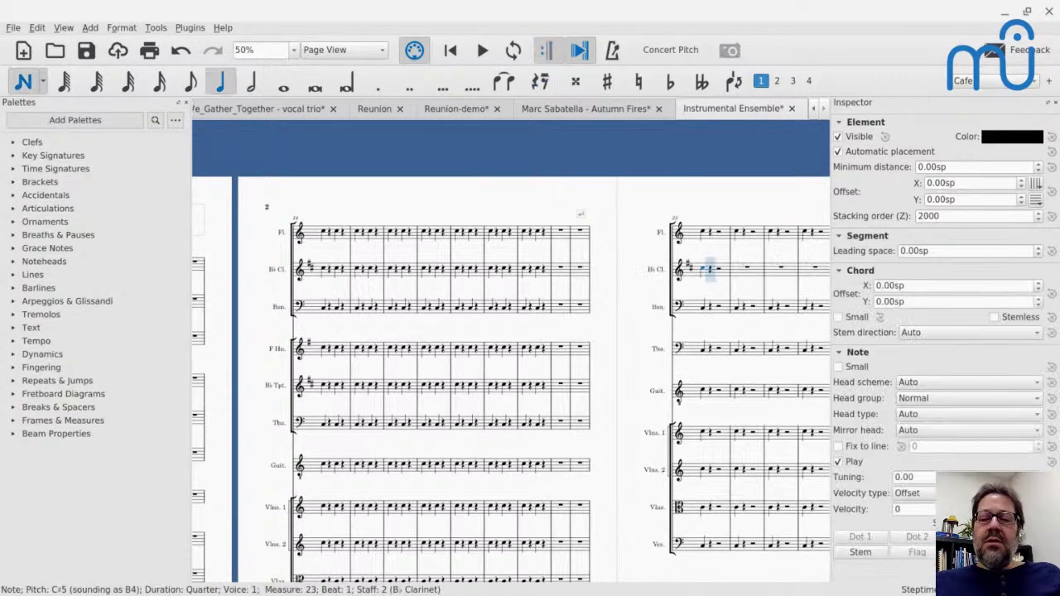
- Enter a quarter note C♯5 on beat 1 of measure 23 in the B♭ Trumpet staff
{"action": "key", "text": "alt+Down"}
{"action": "key", "text": "alt+Down"}
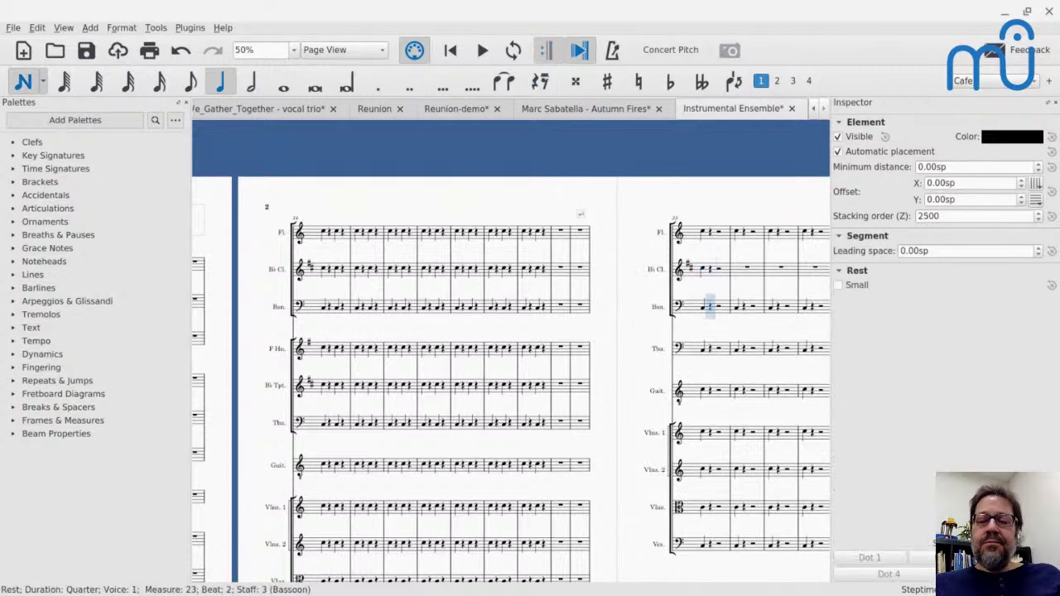
{"action": "key", "text": "alt+Down"}
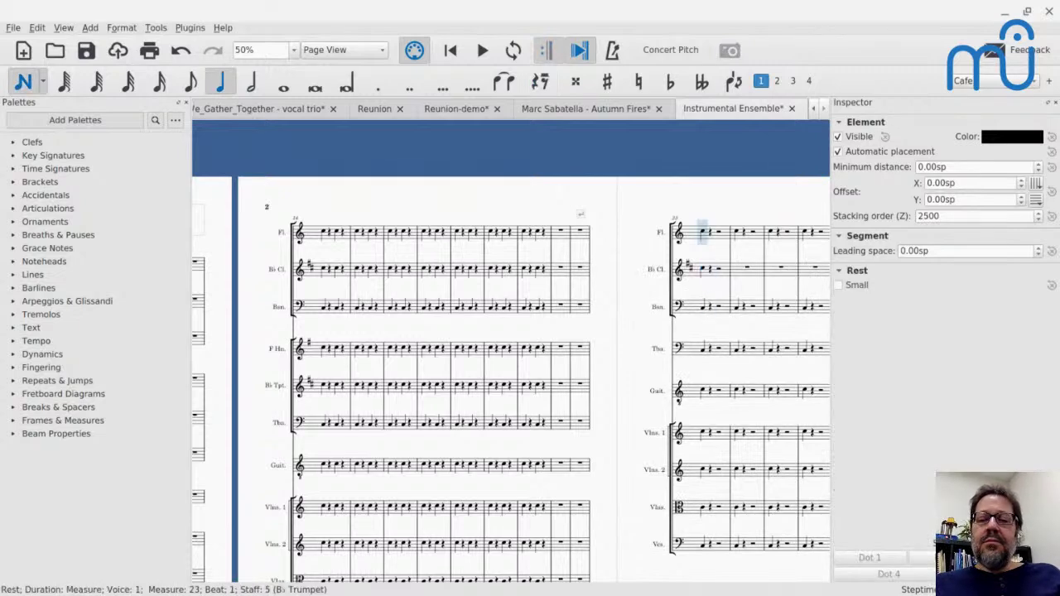
{"action": "key", "text": "alt+Down"}
{"action": "key", "text": "c"}
{"action": "key", "text": "alt+Up"}
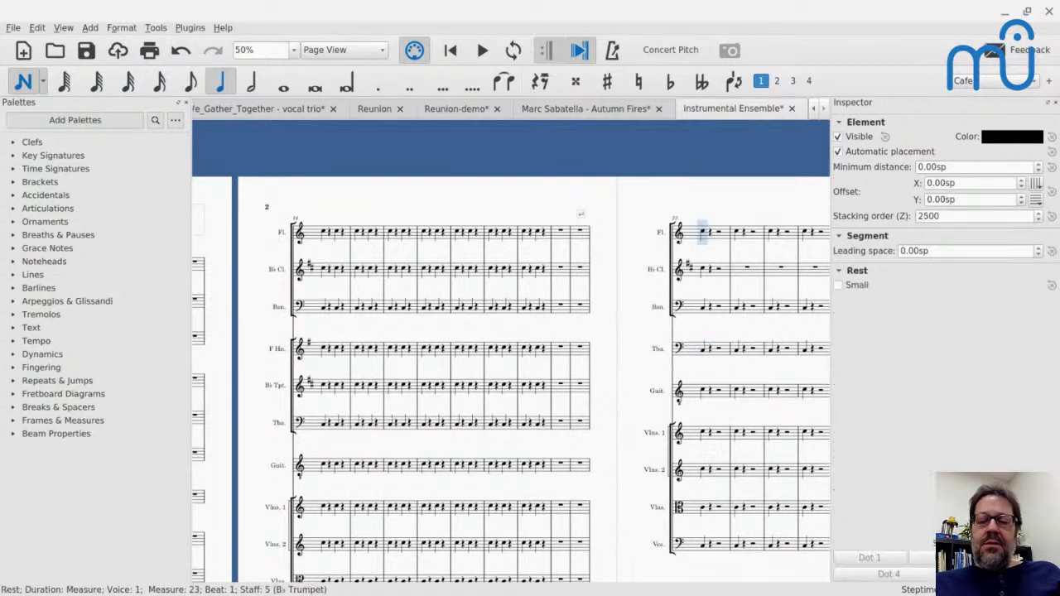
{"action": "key", "text": "c"}
{"action": "key", "text": "Escape"}
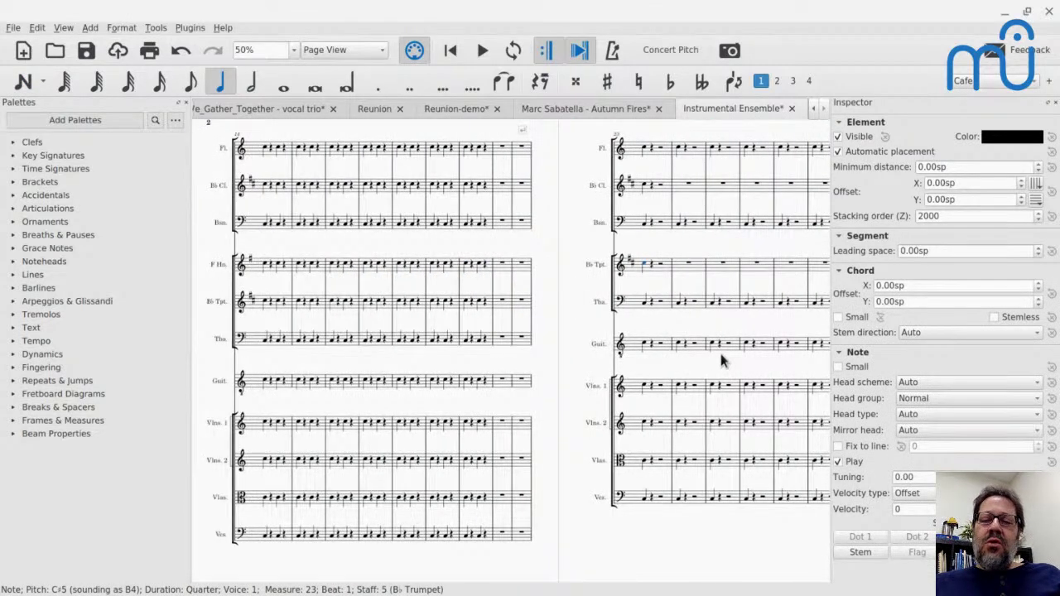
- Review the page style settings for vertical justification of staves, leaving them as they are
{"action": "left_click", "coordinate": [121, 28]}
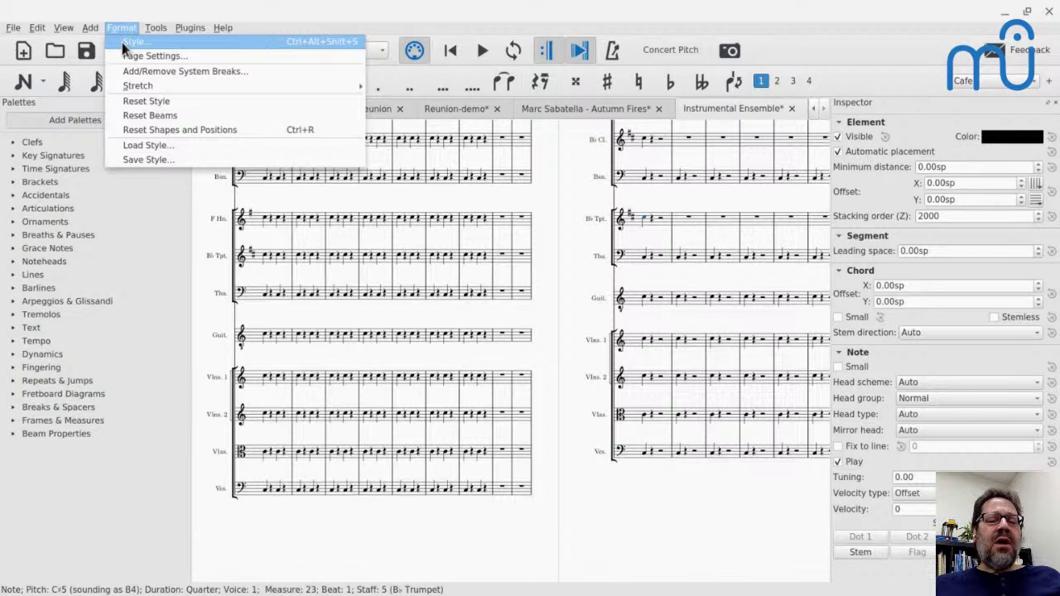
{"action": "left_click", "coordinate": [121, 42]}
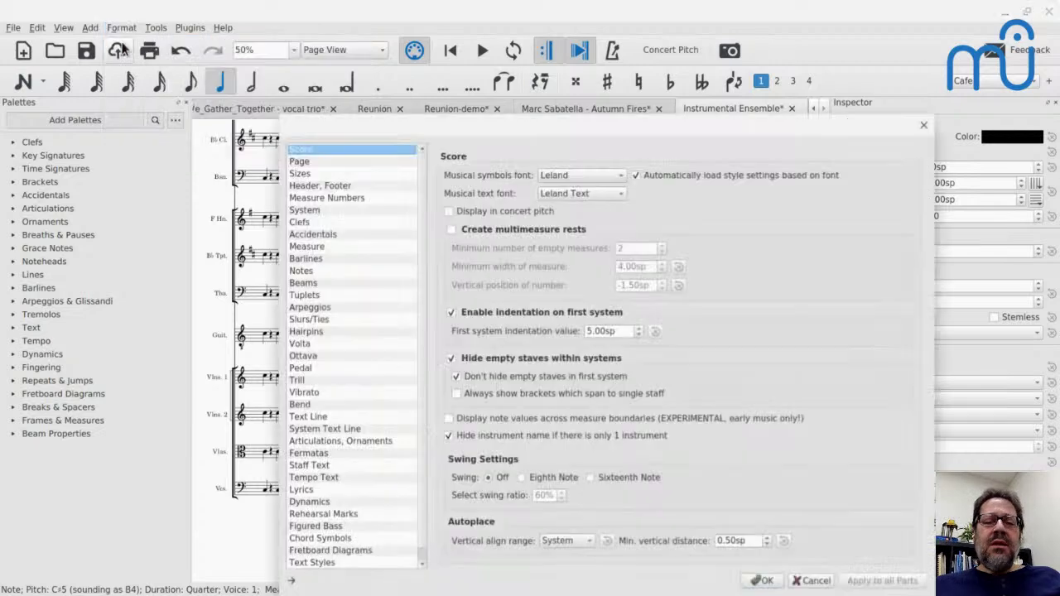
{"action": "left_click", "coordinate": [299, 163]}
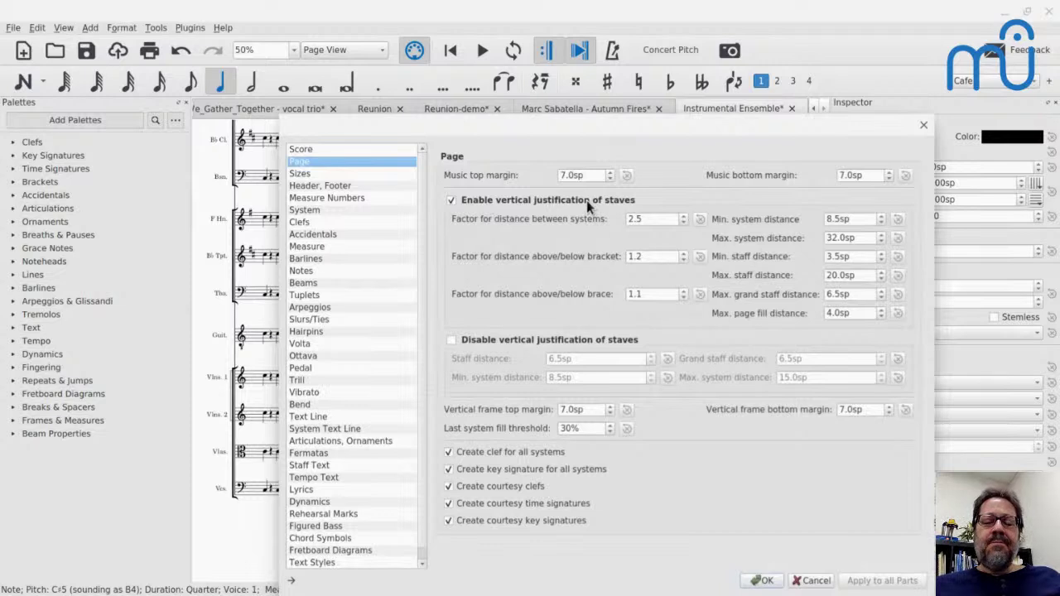
{"action": "left_click", "coordinate": [765, 581]}
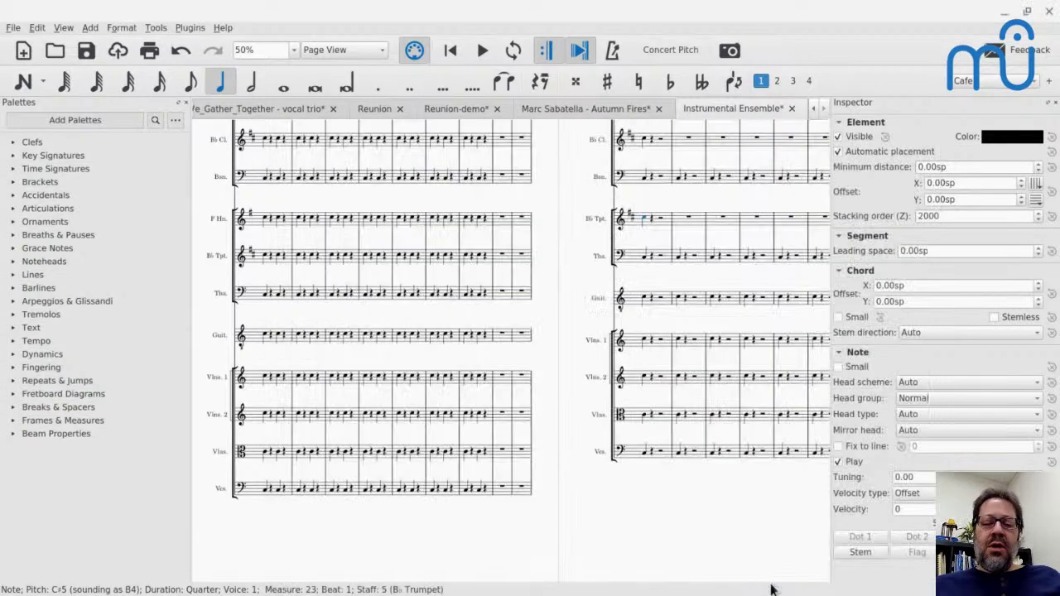
- Compare the vertical spacing of the staves on the second and third pages
{"action": "scroll", "coordinate": [662, 421], "scroll_direction": "down", "scroll_amount": 5}
{"action": "scroll", "coordinate": [662, 431], "scroll_direction": "down", "scroll_amount": 2}
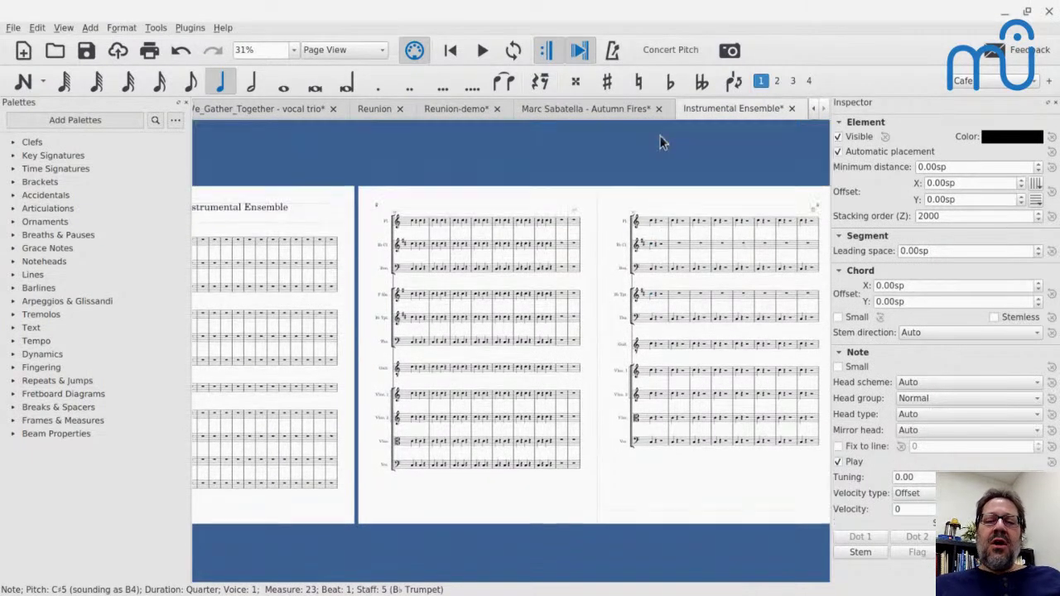
{"action": "scroll", "coordinate": [658, 155], "scroll_direction": "up", "scroll_amount": 2}
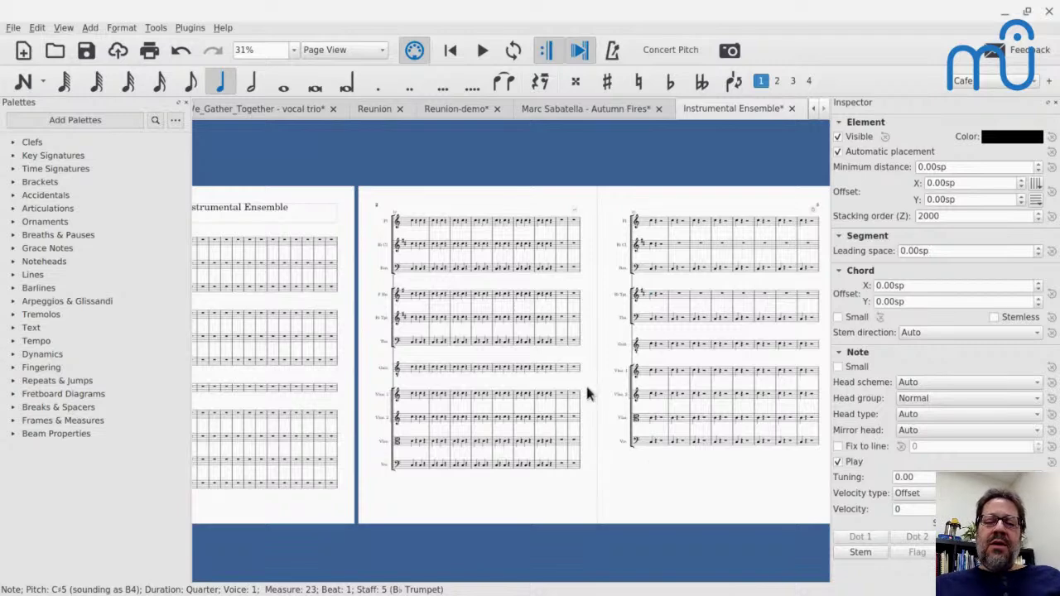
{"action": "left_click", "coordinate": [677, 221]}
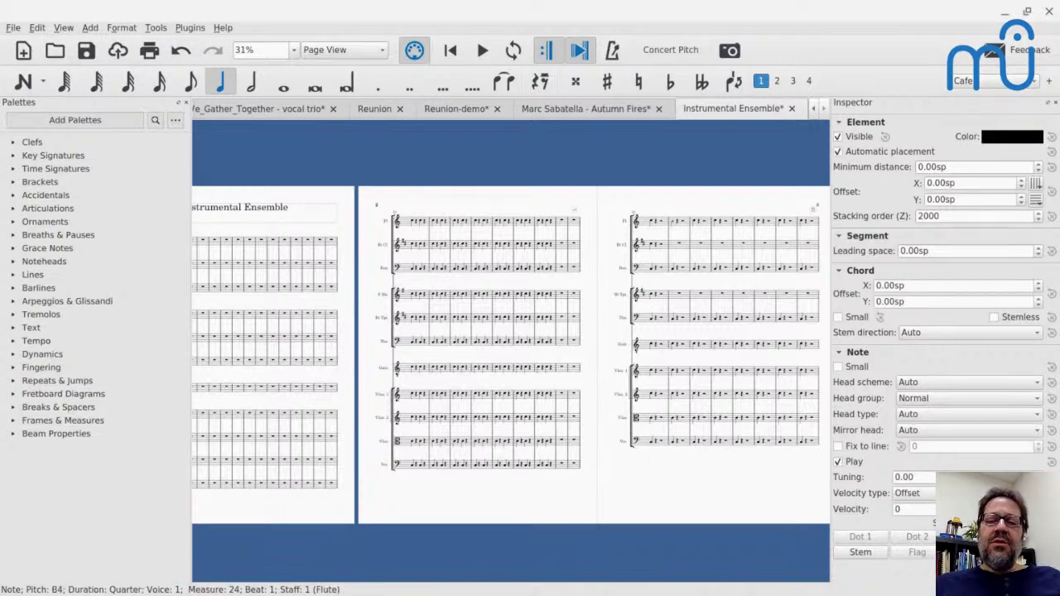
{"action": "key", "text": "ctrl+a"}
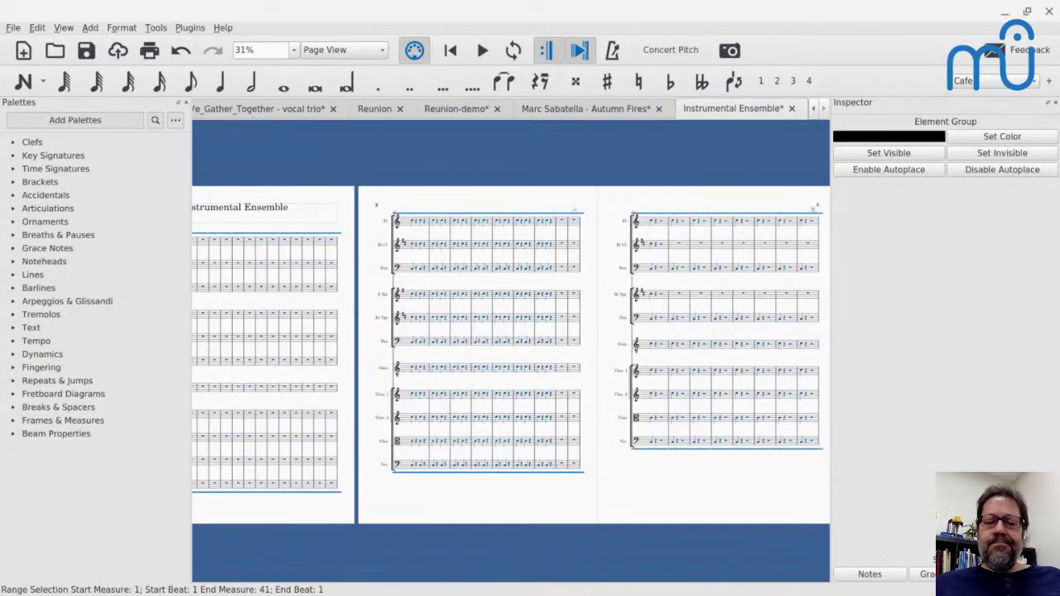
{"action": "key", "text": "Escape"}
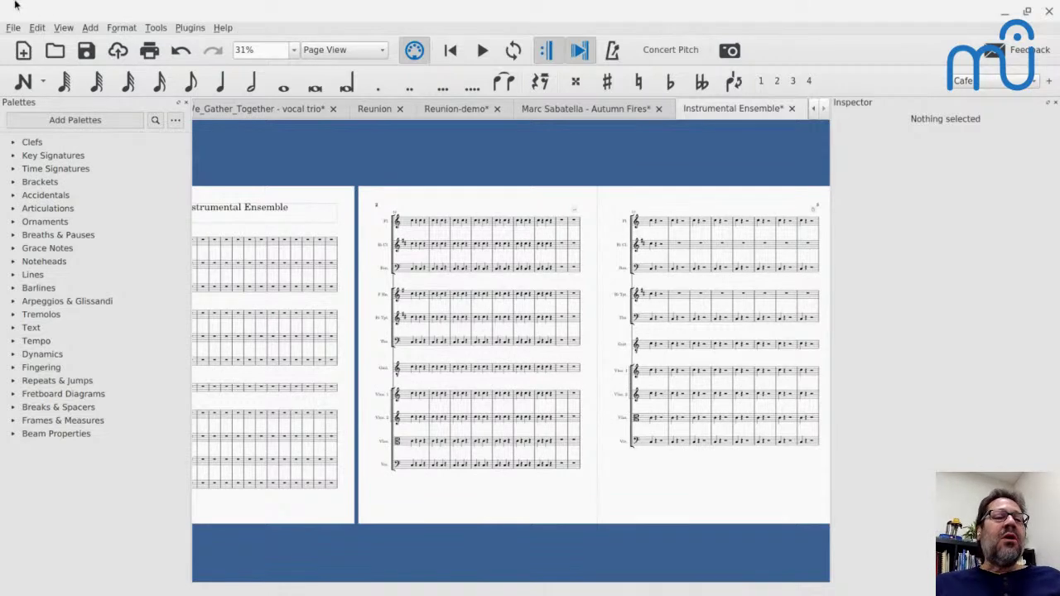
- Turn on the display of page margins for the score
{"action": "left_click", "coordinate": [64, 27]}
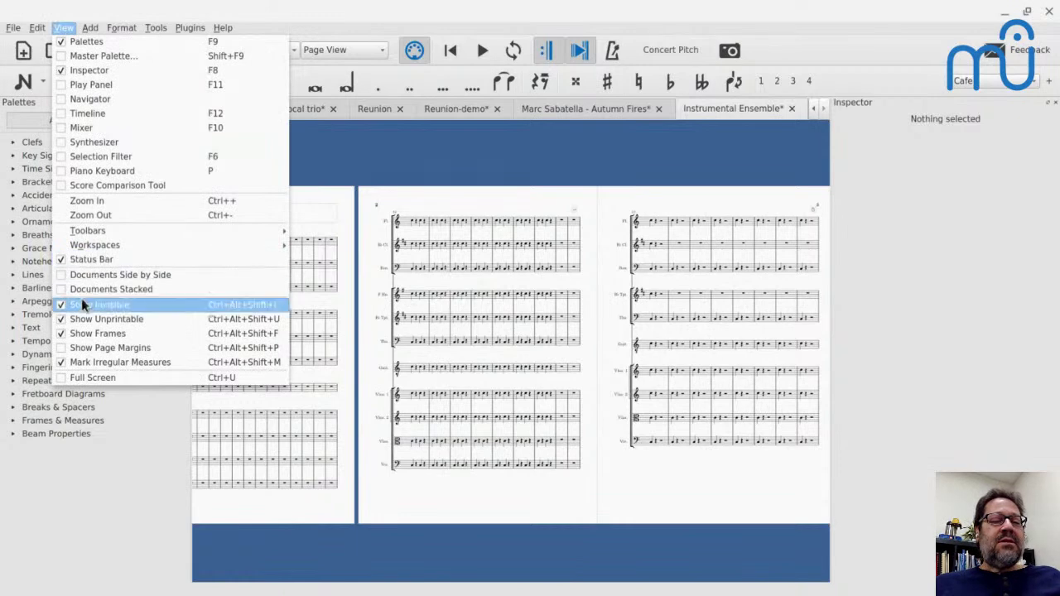
{"action": "left_click", "coordinate": [62, 349]}
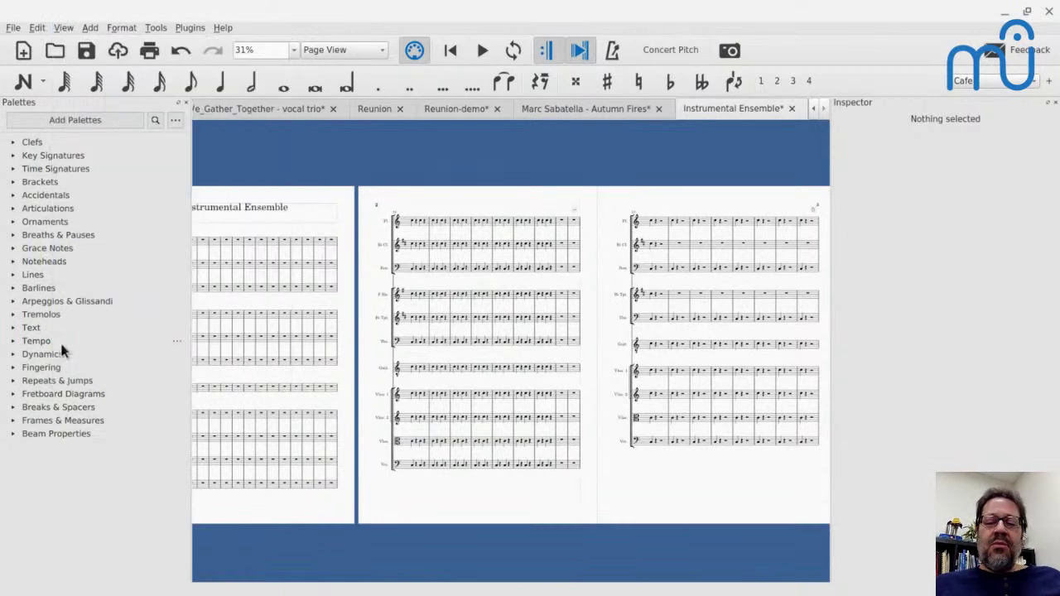
{"action": "scroll", "coordinate": [197, 407], "scroll_direction": "right", "scroll_amount": 3}
{"action": "scroll", "coordinate": [197, 407], "scroll_direction": "down", "scroll_amount": 1}
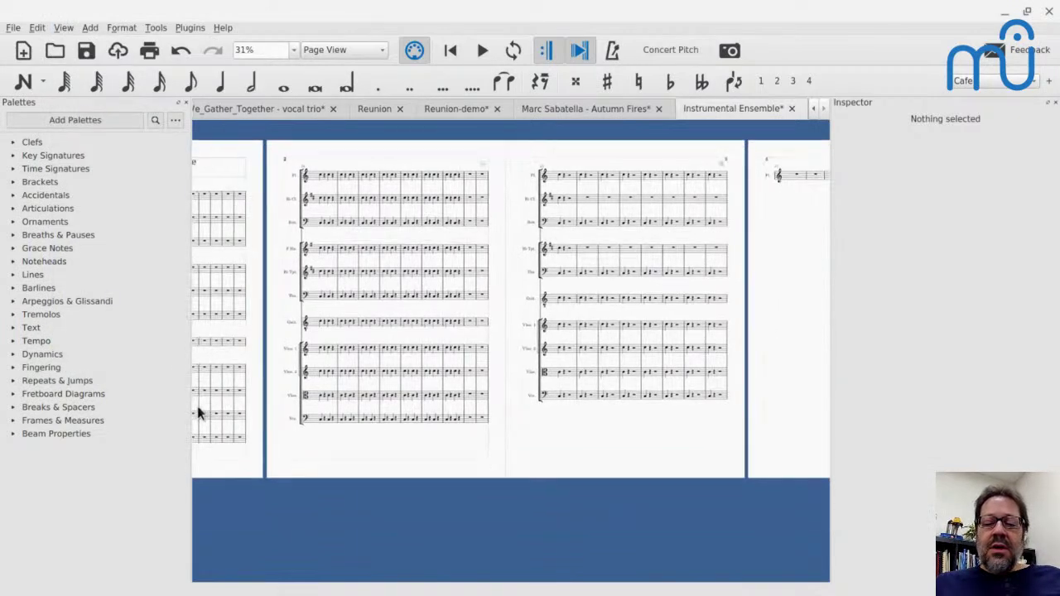
- Examine how the systems on the second and third pages fill the space between the page margins
{"action": "scroll", "coordinate": [197, 411], "scroll_direction": "down", "scroll_amount": 5}
{"action": "scroll", "coordinate": [510, 298], "scroll_direction": "up", "scroll_amount": 3}
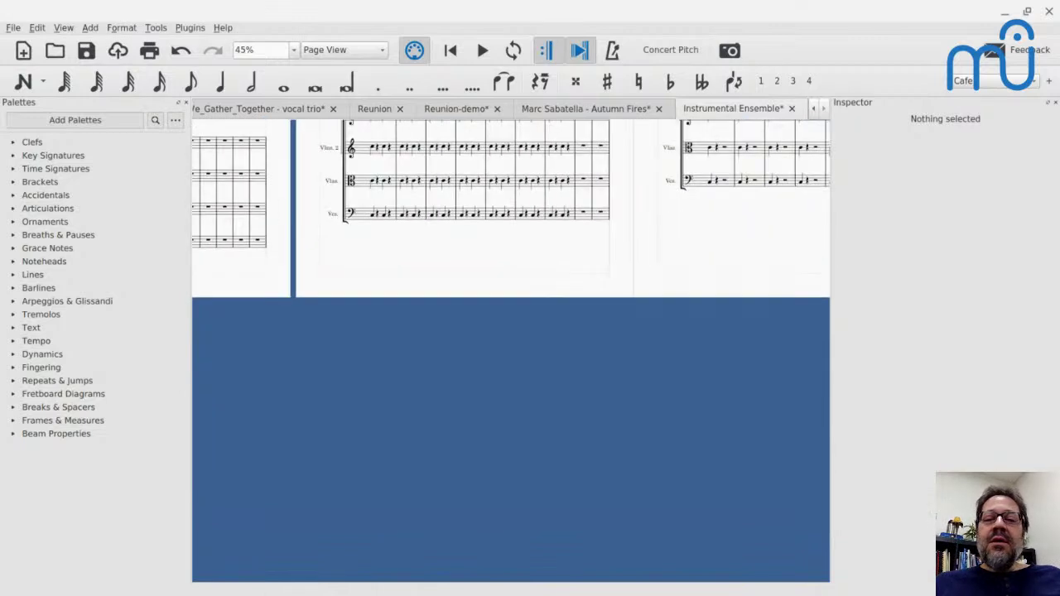
{"action": "scroll", "coordinate": [510, 278], "scroll_direction": "up", "scroll_amount": 3}
{"action": "scroll", "coordinate": [510, 278], "scroll_direction": "right", "scroll_amount": 5}
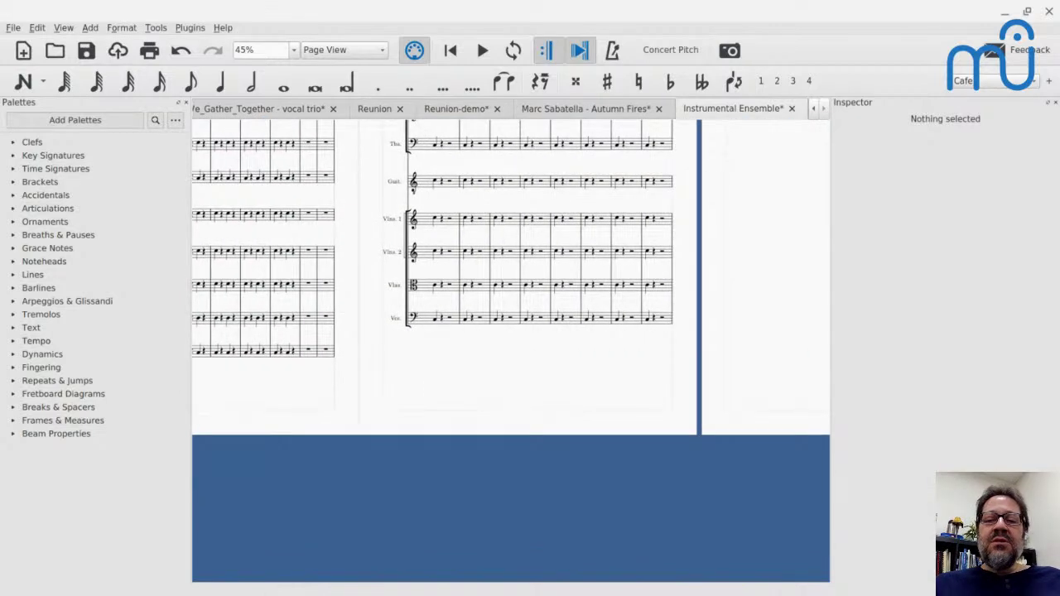
{"action": "scroll", "coordinate": [510, 278], "scroll_direction": "up", "scroll_amount": 3}
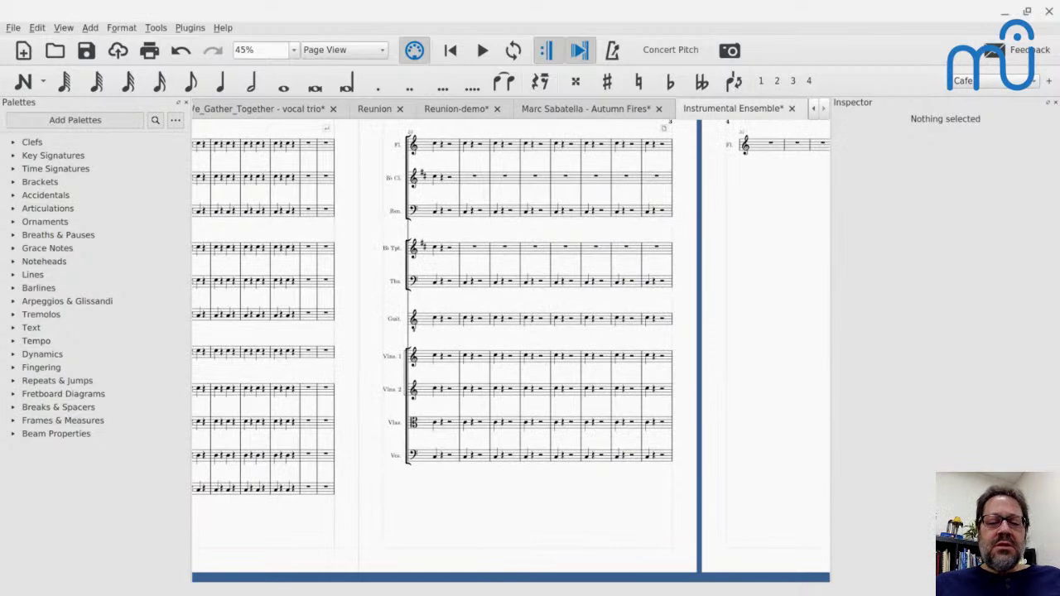
{"action": "scroll", "coordinate": [510, 346], "scroll_direction": "left", "scroll_amount": 3}
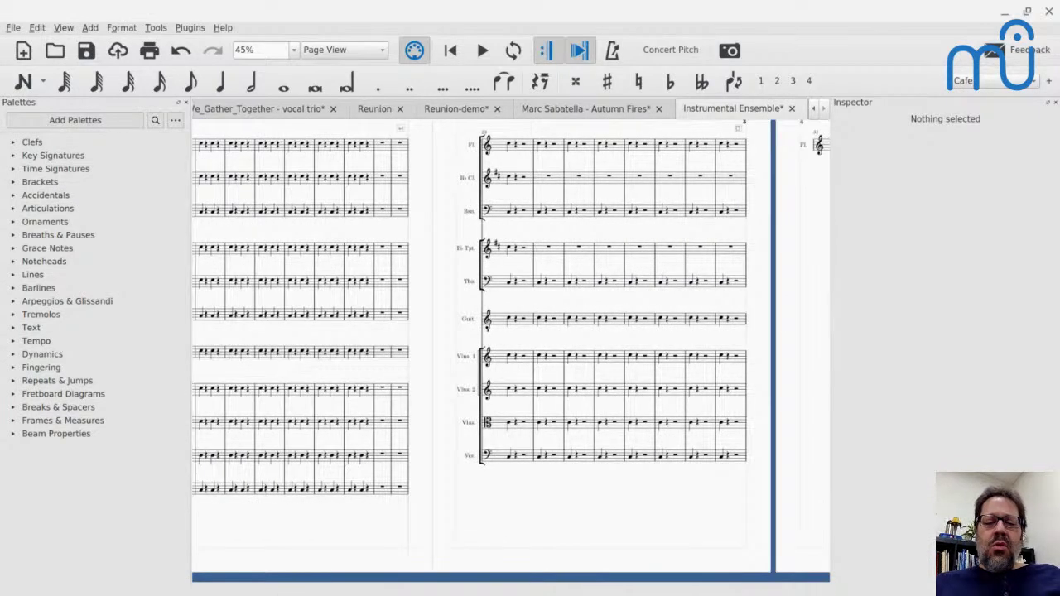
{"action": "scroll", "coordinate": [510, 346], "scroll_direction": "right", "scroll_amount": 10}
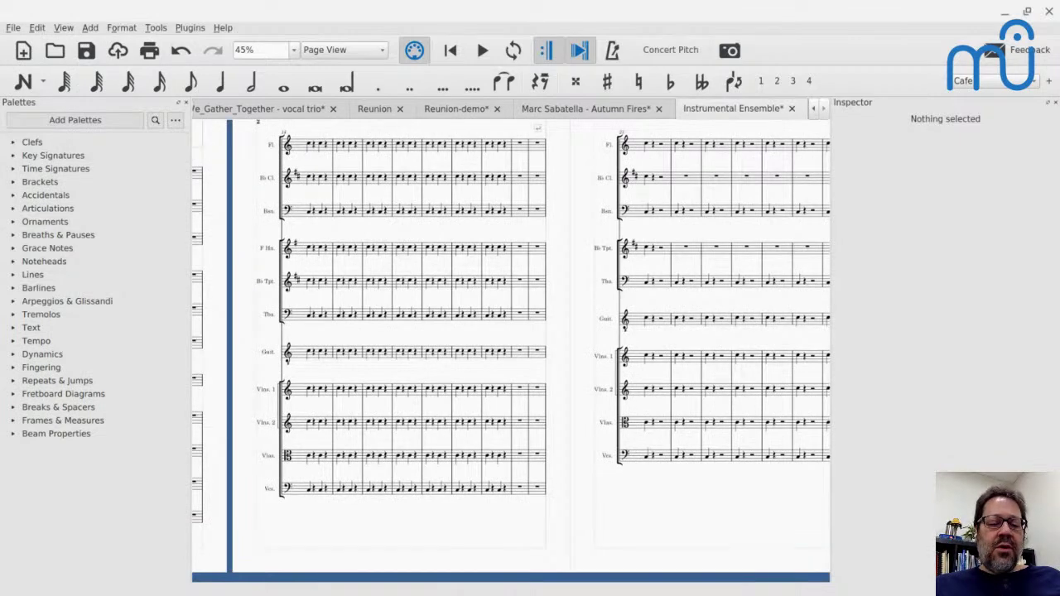
{"action": "scroll", "coordinate": [510, 346], "scroll_direction": "down", "scroll_amount": 2}
{"action": "scroll", "coordinate": [510, 346], "scroll_direction": "up", "scroll_amount": 3}
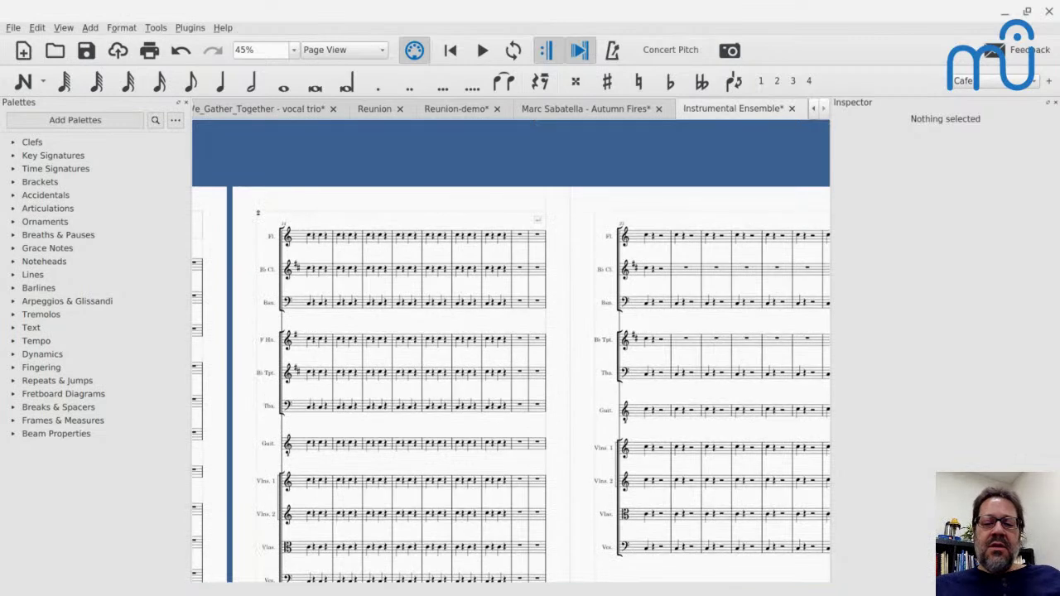
{"action": "scroll", "coordinate": [510, 346], "scroll_direction": "down", "scroll_amount": 1}
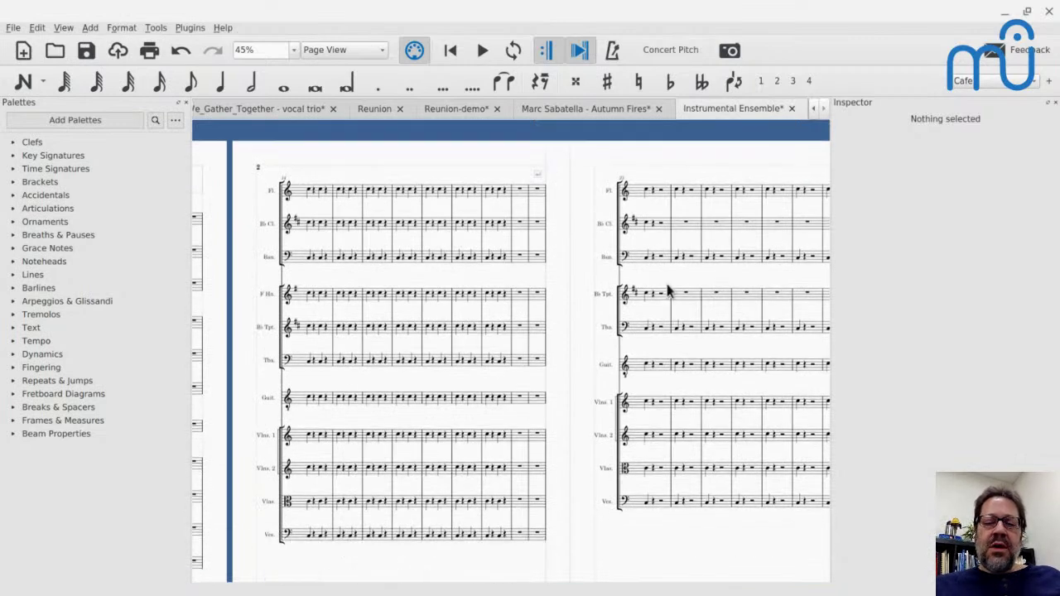
{"action": "scroll", "coordinate": [669, 290], "scroll_direction": "right", "scroll_amount": 5}
{"action": "scroll", "coordinate": [669, 290], "scroll_direction": "left", "scroll_amount": 3}
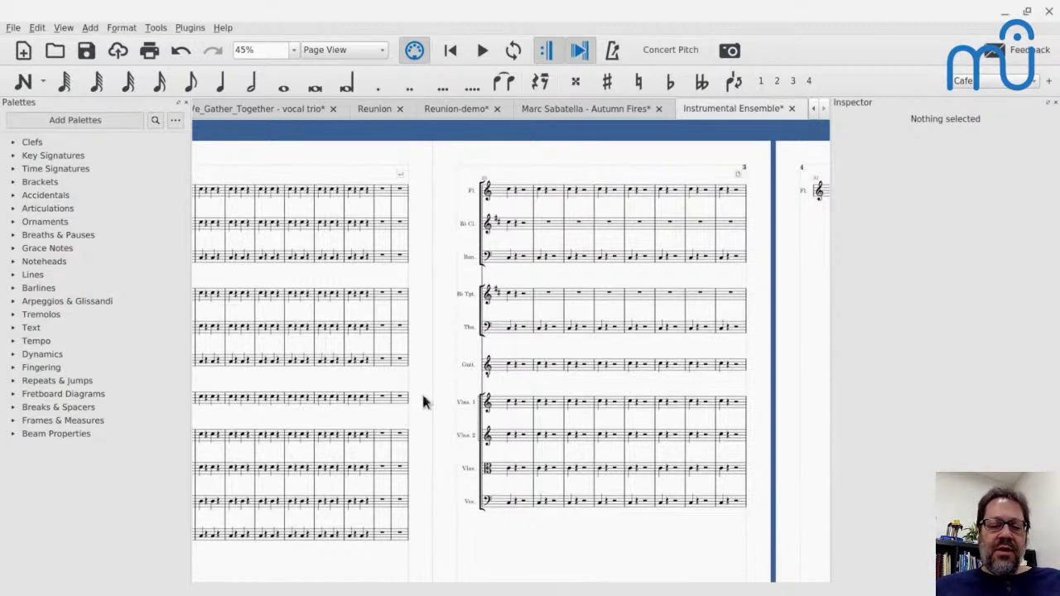
{"action": "left_click", "coordinate": [541, 371]}
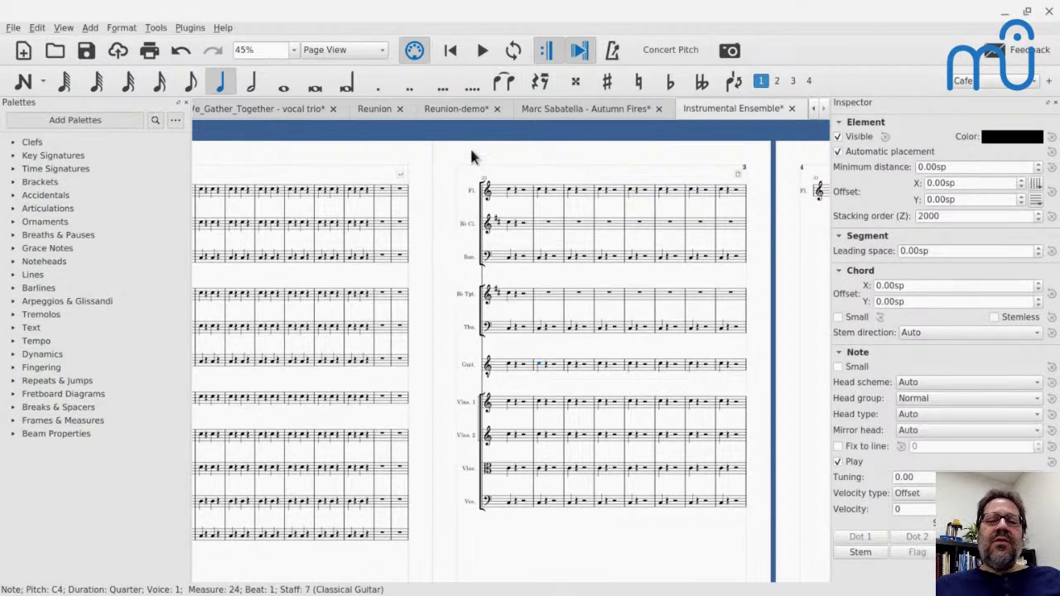
{"action": "key", "text": "ctrl+o"}
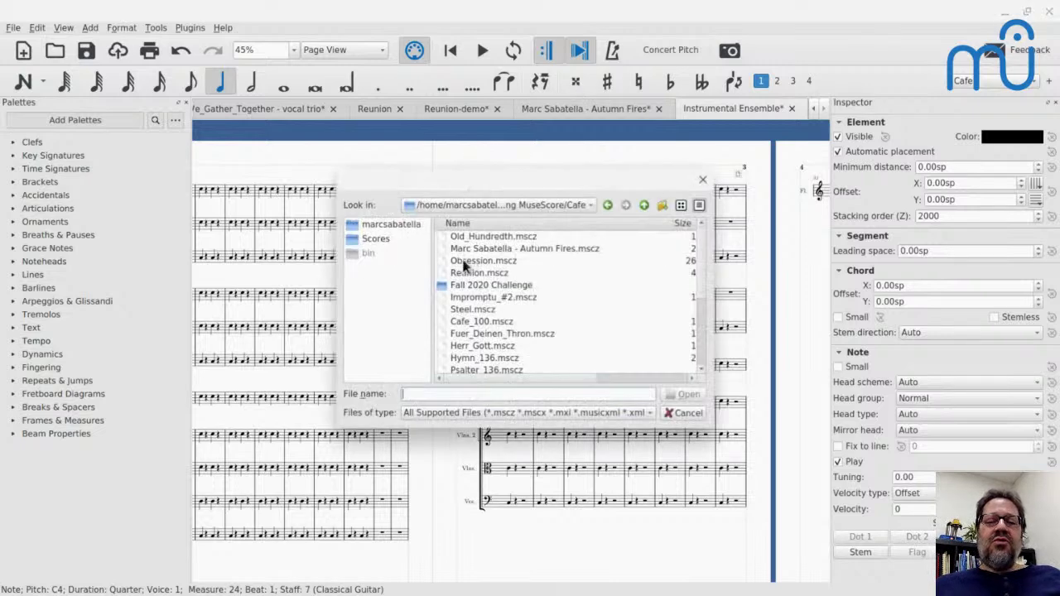
{"action": "key", "text": "Escape"}
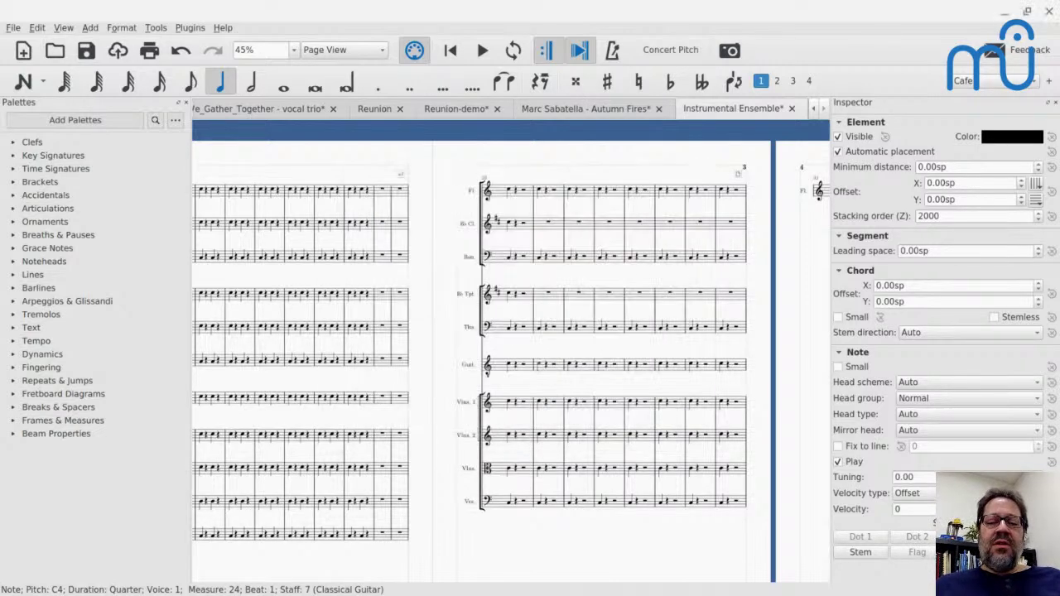
{"action": "scroll", "coordinate": [510, 362], "scroll_direction": "left", "scroll_amount": 3}
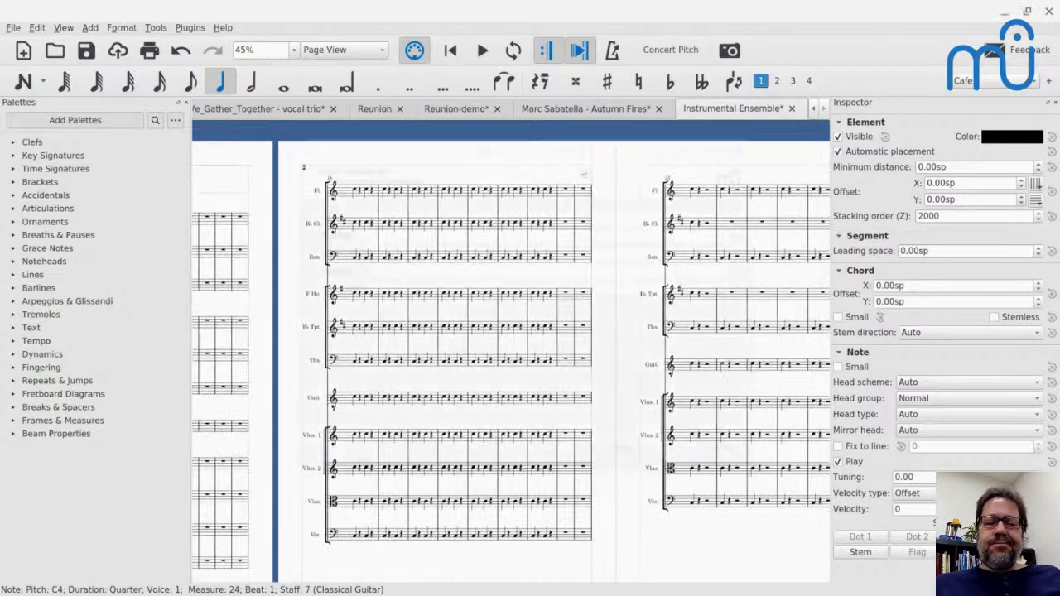
- Create a new untitled score from the String Quartet template in the Chamber Music category
{"action": "key", "text": "ctrl+n"}
{"action": "key", "text": "Return"}
{"action": "key", "text": "Down"}
{"action": "key", "text": "Down"}
{"action": "key", "text": "Down"}
{"action": "key", "text": "Down"}
{"action": "key", "text": "Down"}
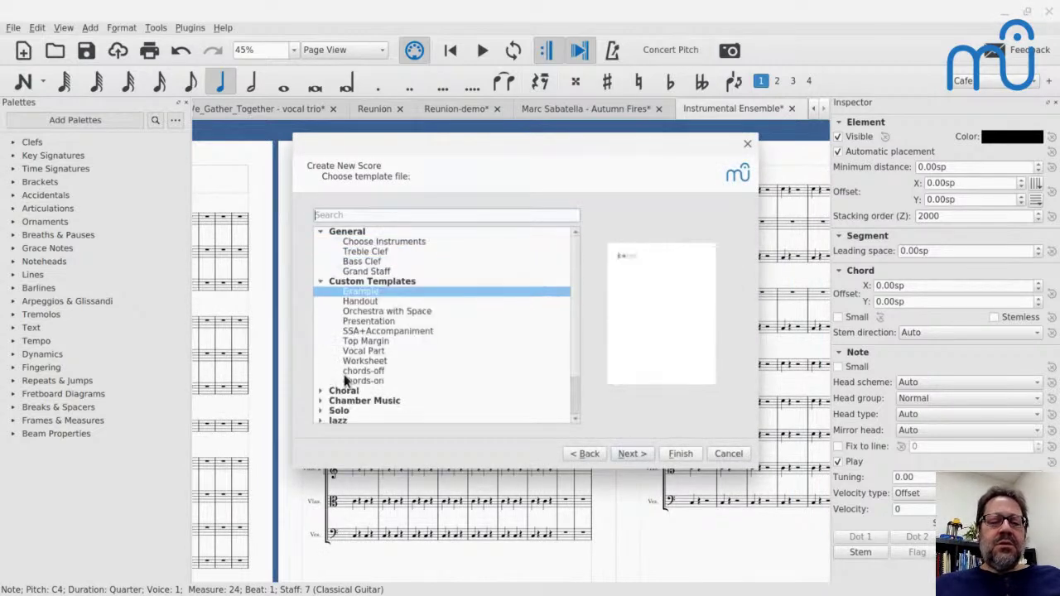
{"action": "left_click", "coordinate": [321, 400]}
{"action": "scroll", "coordinate": [379, 379], "scroll_direction": "down", "scroll_amount": 2}
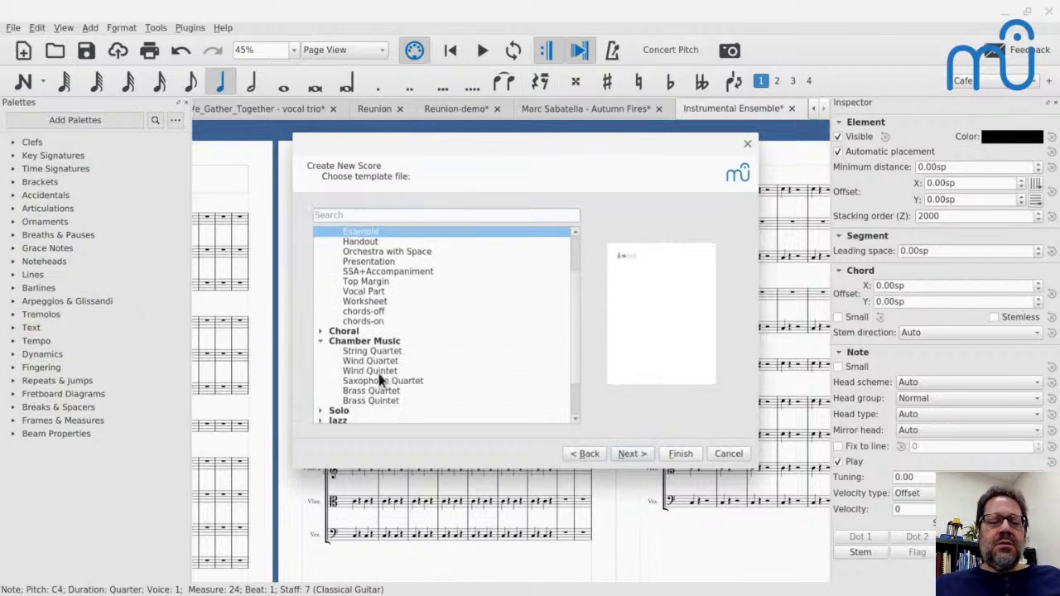
{"action": "left_click", "coordinate": [372, 352]}
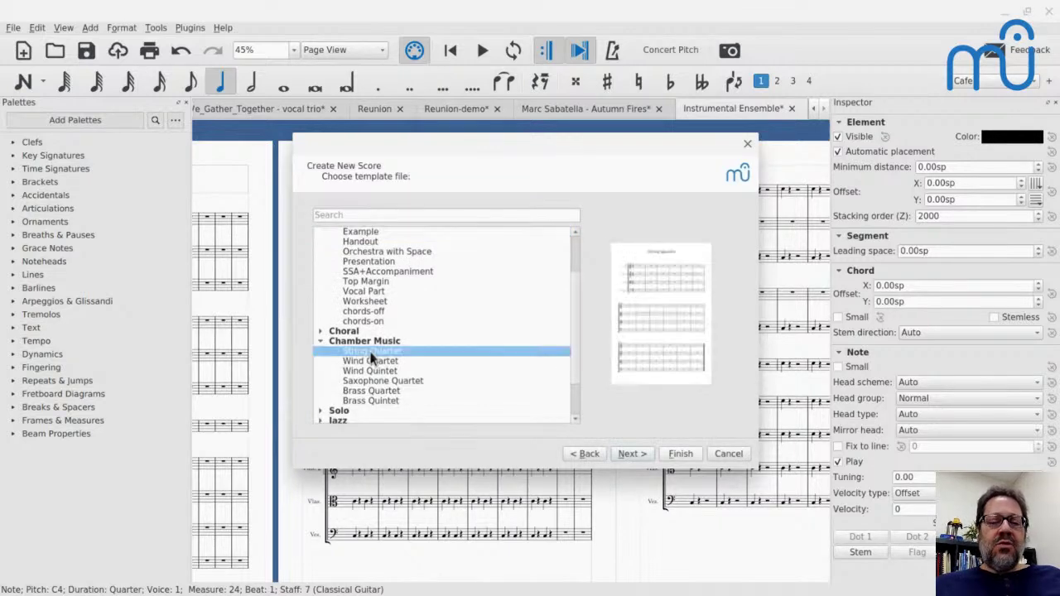
{"action": "key", "text": "Return"}
{"action": "key", "text": "Return"}
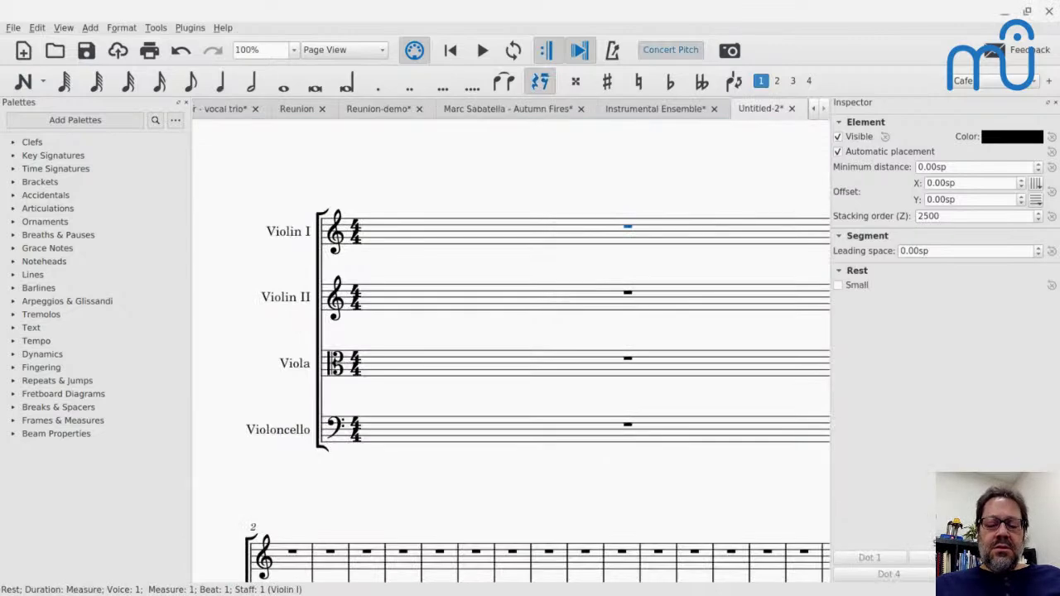
- Append empty measures to the end of the string quartet score, extending it to measure 79
{"action": "scroll", "coordinate": [510, 352], "scroll_direction": "down", "scroll_amount": 6}
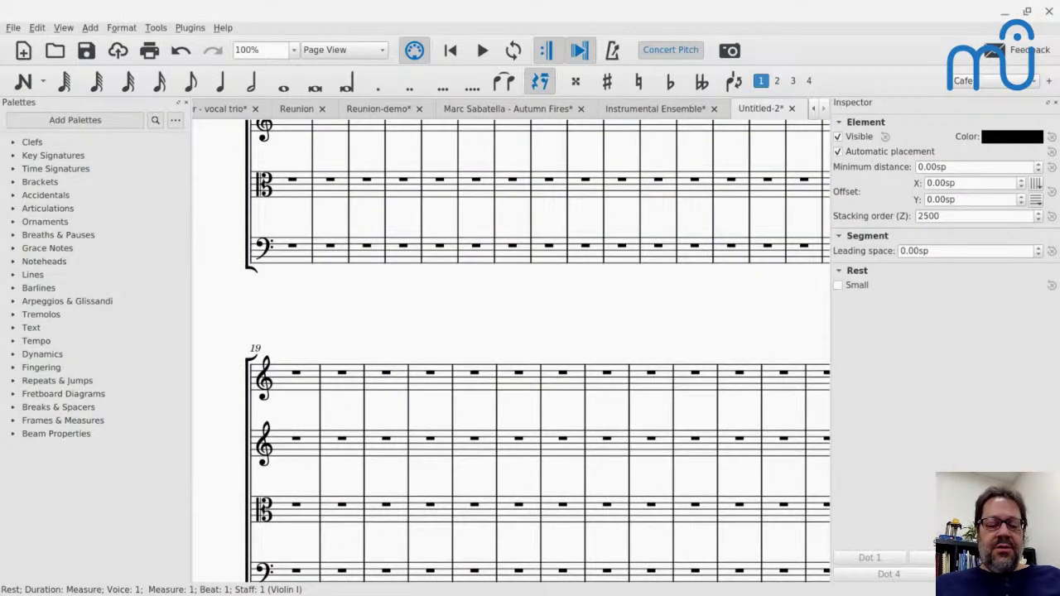
{"action": "key", "text": "Escape"}
{"action": "scroll", "coordinate": [511, 352], "scroll_direction": "down", "scroll_amount": 10}
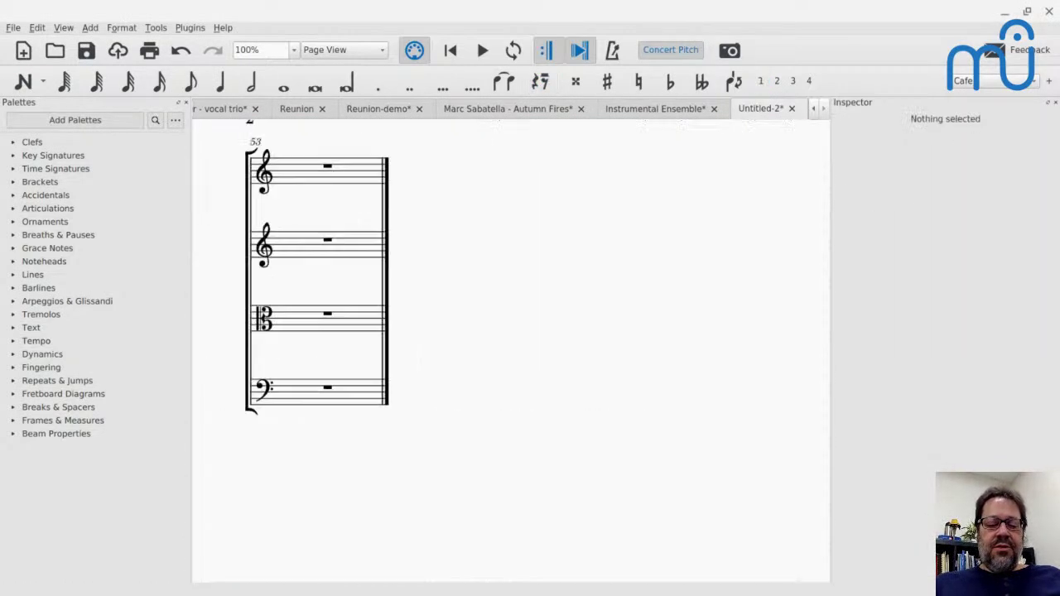
{"action": "key", "text": "ctrl+b"}
- Add system breaks every four measures across the entire score
{"action": "key", "text": "ctrl+a"}
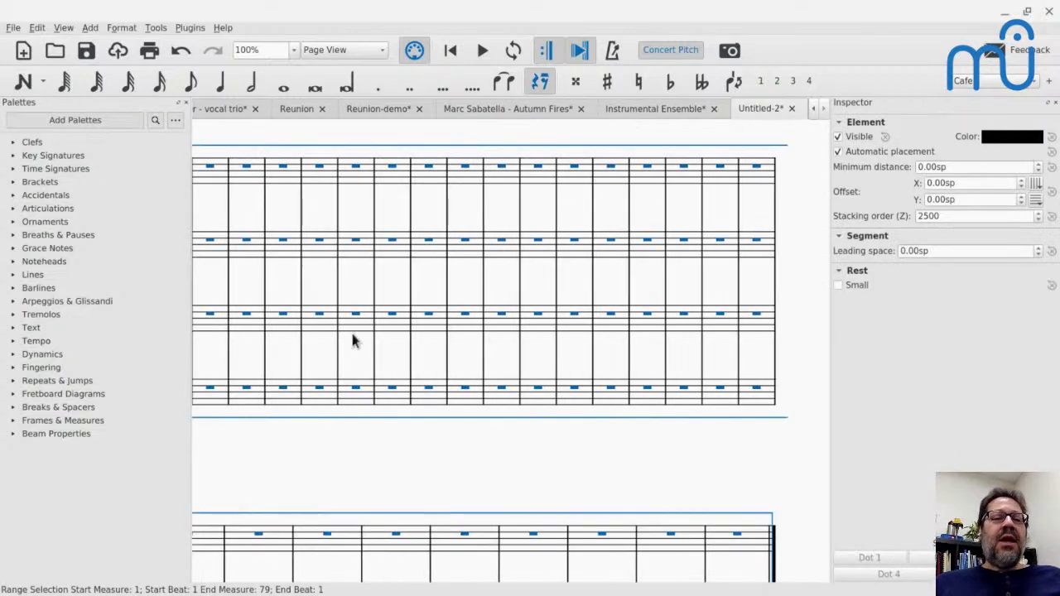
{"action": "left_click", "coordinate": [126, 28]}
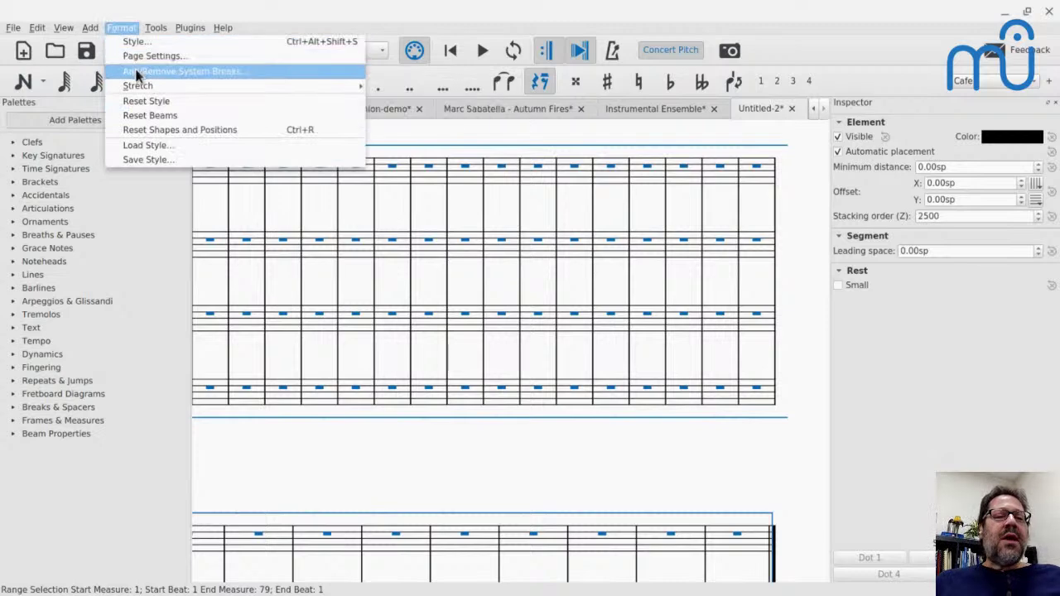
{"action": "left_click", "coordinate": [137, 72]}
{"action": "key", "text": "Return"}
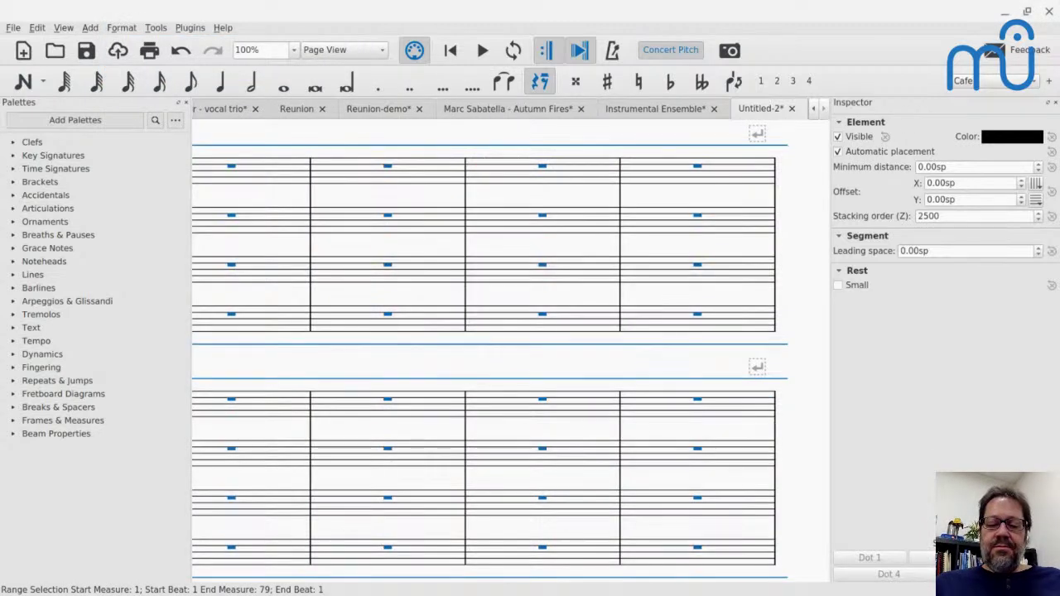
{"action": "key", "text": "Escape"}
- Examine the system layout across several pages at 35% zoom
{"action": "key", "text": "ctrl+minus"}
{"action": "key", "text": "ctrl+minus"}
{"action": "key", "text": "ctrl+minus"}
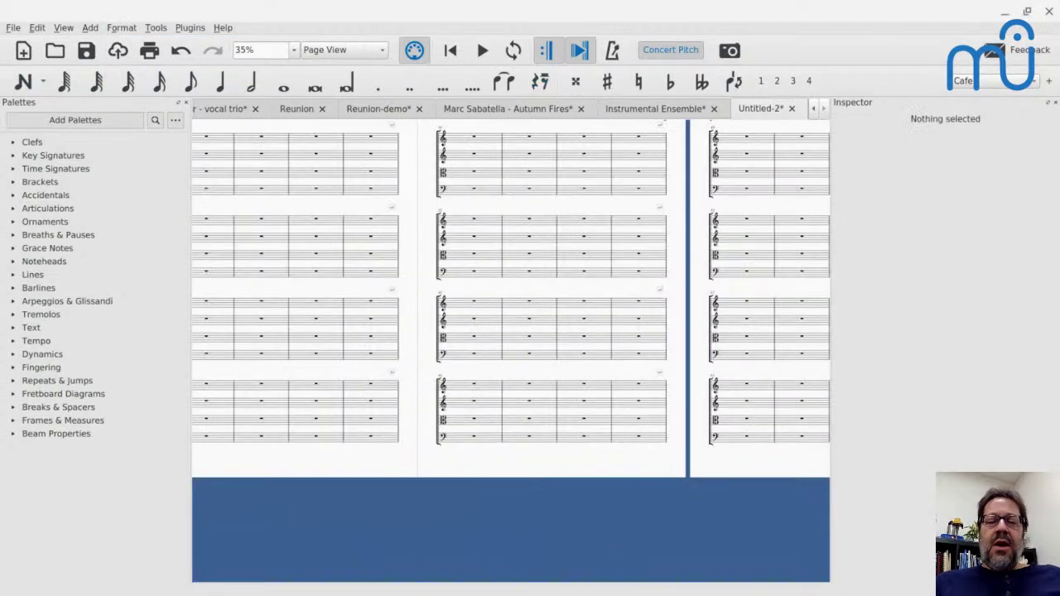
{"action": "scroll", "coordinate": [367, 244], "scroll_direction": "left", "scroll_amount": 3}
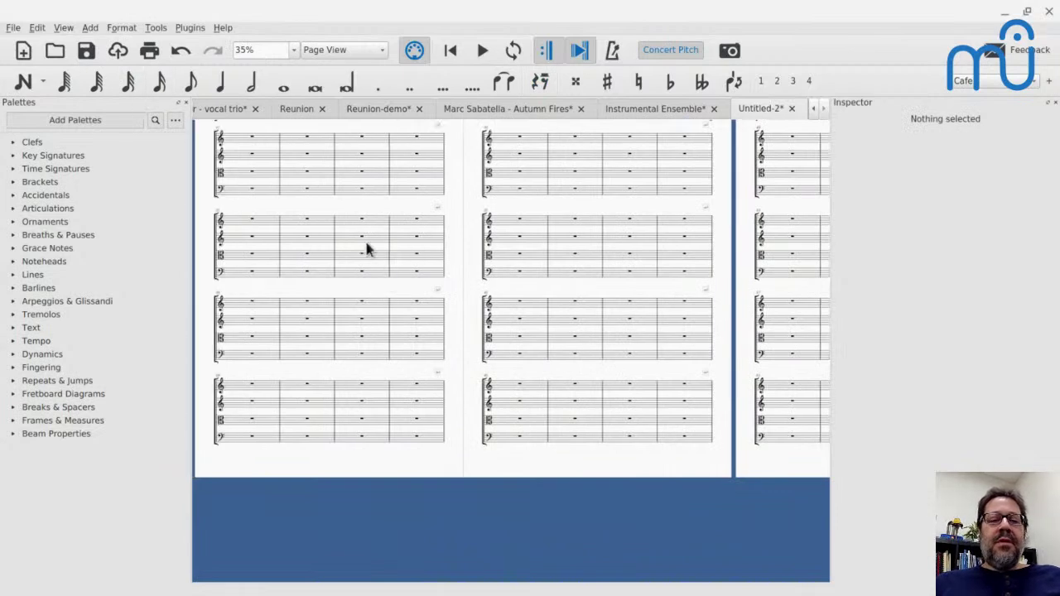
{"action": "scroll", "coordinate": [367, 245], "scroll_direction": "right", "scroll_amount": 5}
{"action": "scroll", "coordinate": [367, 245], "scroll_direction": "down", "scroll_amount": 3}
{"action": "scroll", "coordinate": [366, 250], "scroll_direction": "up", "scroll_amount": 3}
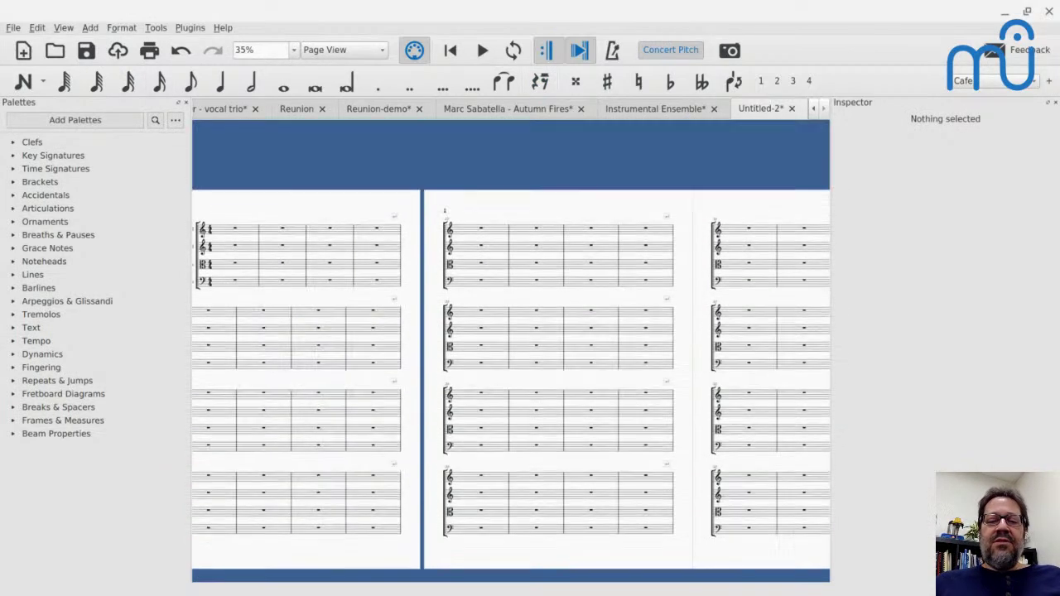
- Enter a quarter-note C at the start of measure 17 in Violin I and lower it three octaves to C2
{"action": "left_click", "coordinate": [487, 239]}
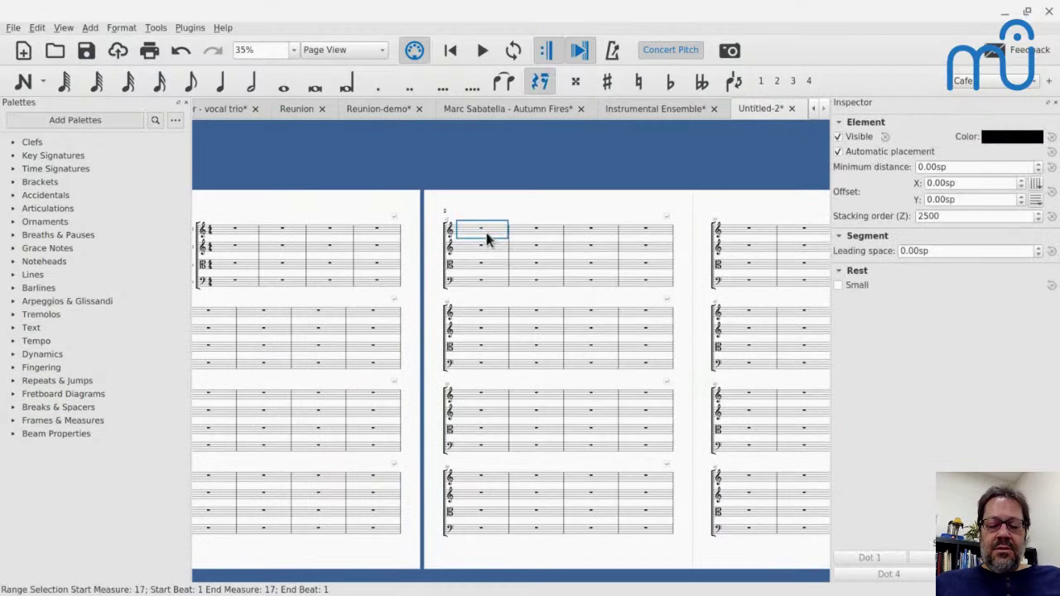
{"action": "key", "text": "n"}
{"action": "key", "text": "c"}
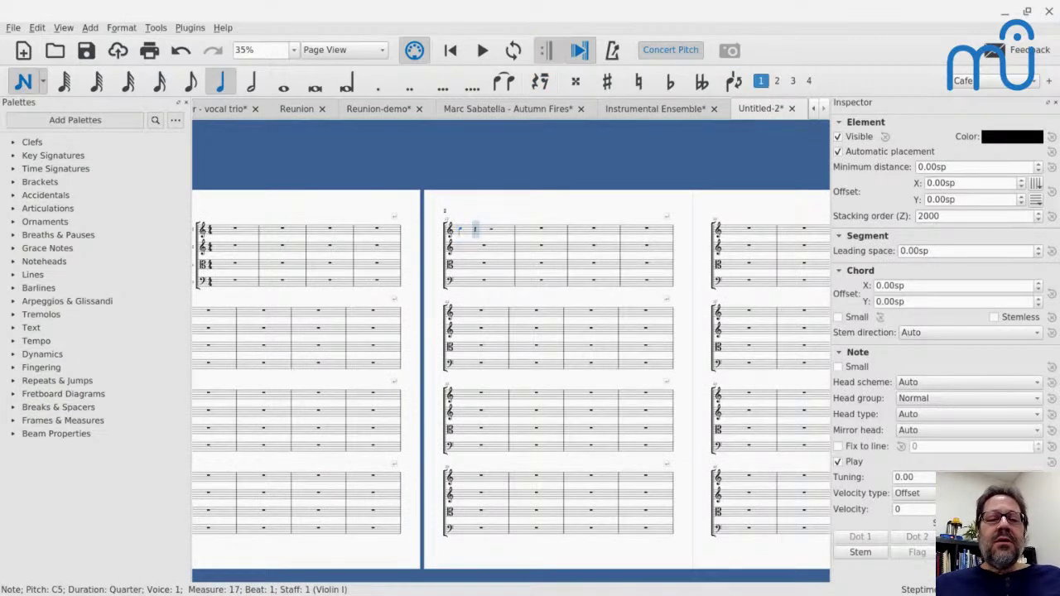
{"action": "key", "text": "ctrl+Down"}
{"action": "key", "text": "ctrl+Down"}
{"action": "key", "text": "ctrl+Down"}
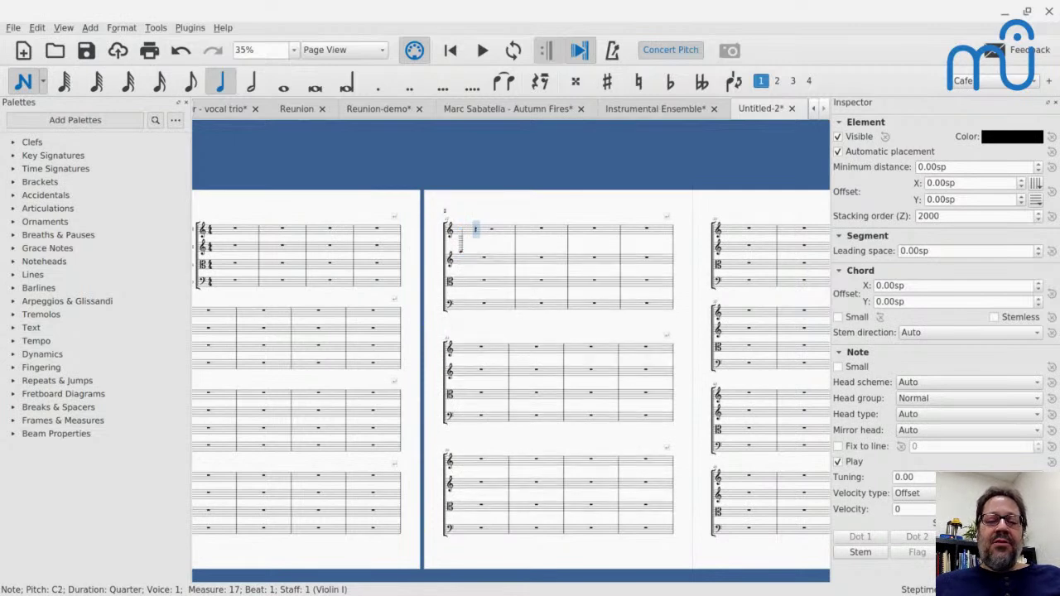
{"action": "key", "text": "Escape"}
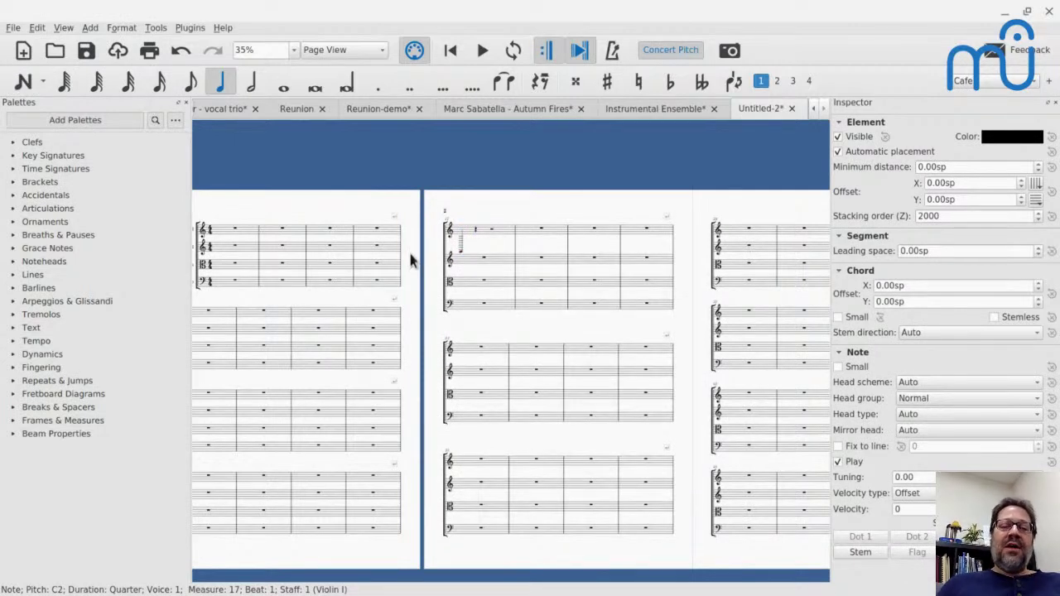
- Disable vertical justification of staves in the score's page style settings
{"action": "scroll", "coordinate": [304, 279], "scroll_direction": "down", "scroll_amount": 2}
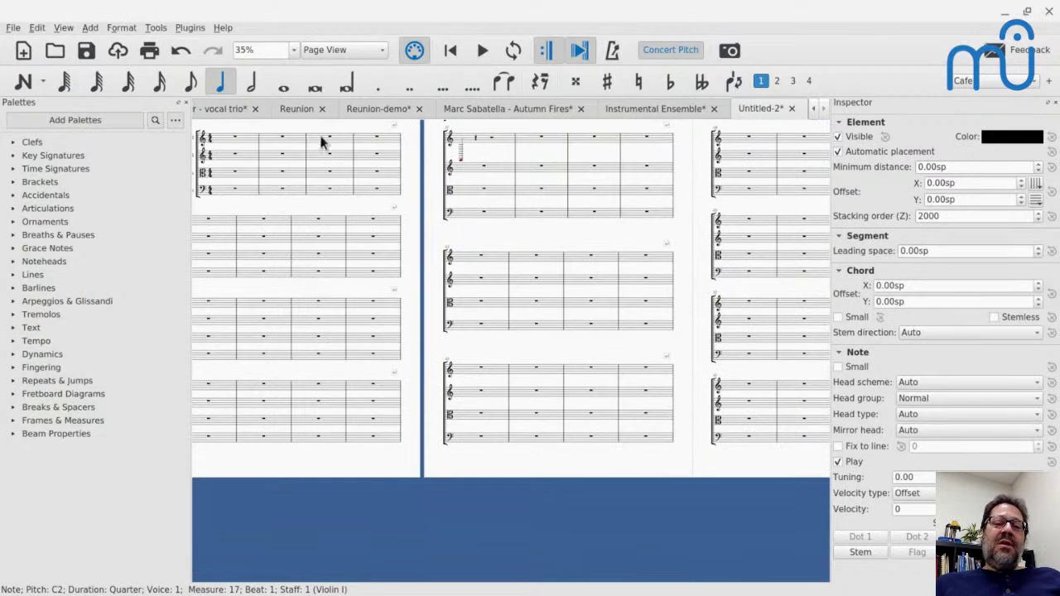
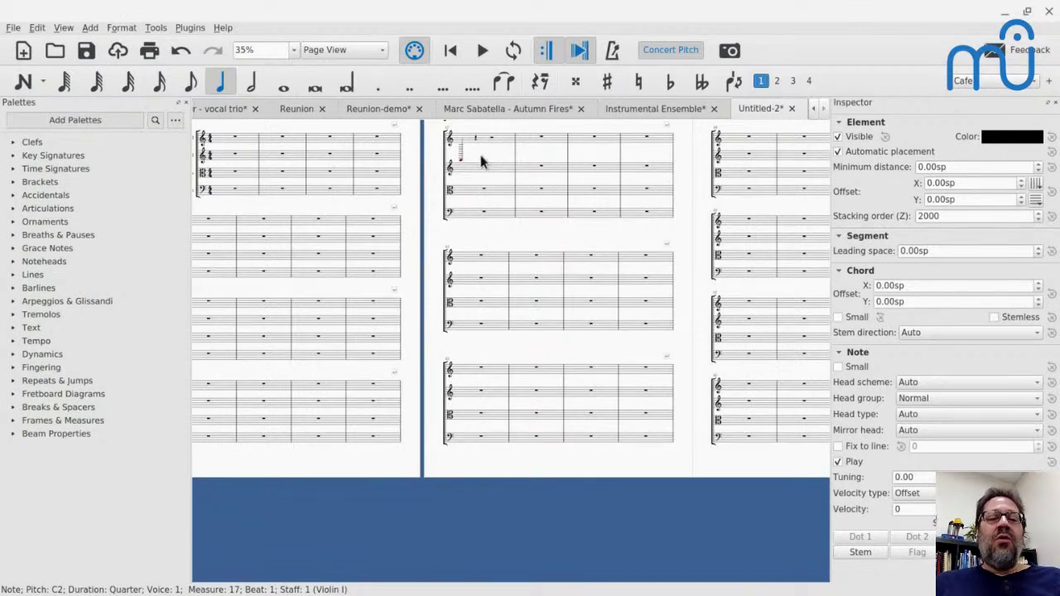
{"action": "left_click", "coordinate": [121, 27]}
{"action": "left_click", "coordinate": [125, 37]}
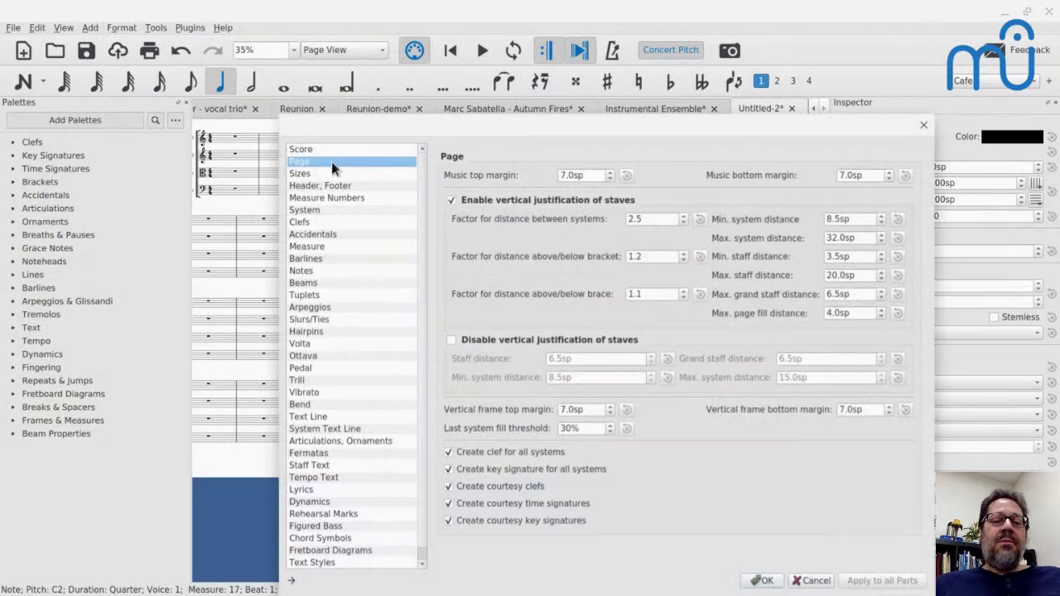
{"action": "left_click", "coordinate": [451, 340]}
{"action": "left_click", "coordinate": [762, 581]}
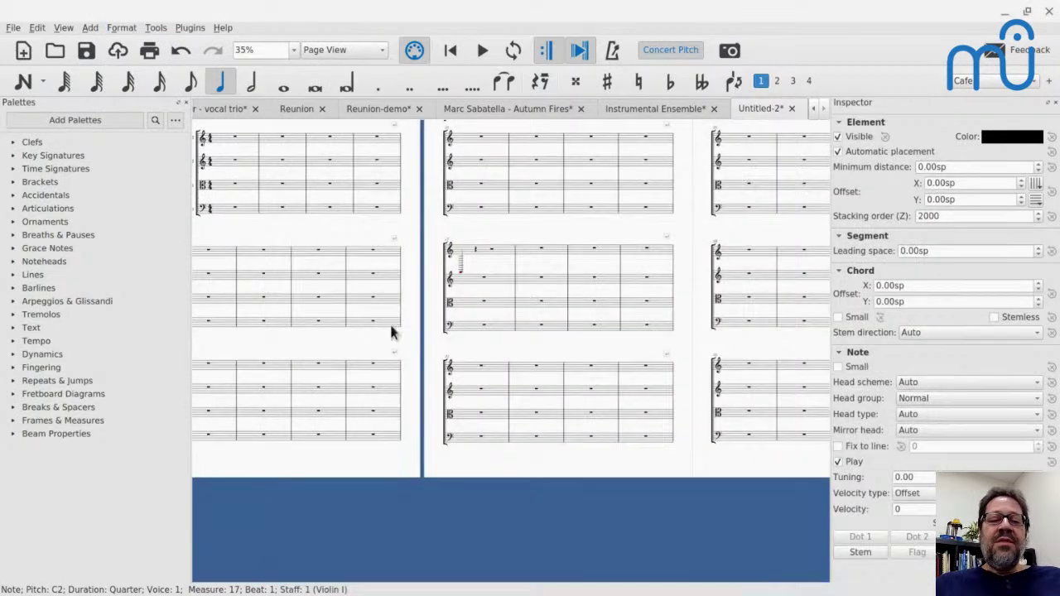
- Raise the measure 17 Violin I note two octaves to C4 and drop it three octaves to C1 to compare the staff spacing
{"action": "scroll", "coordinate": [381, 318], "scroll_direction": "up", "scroll_amount": 3}
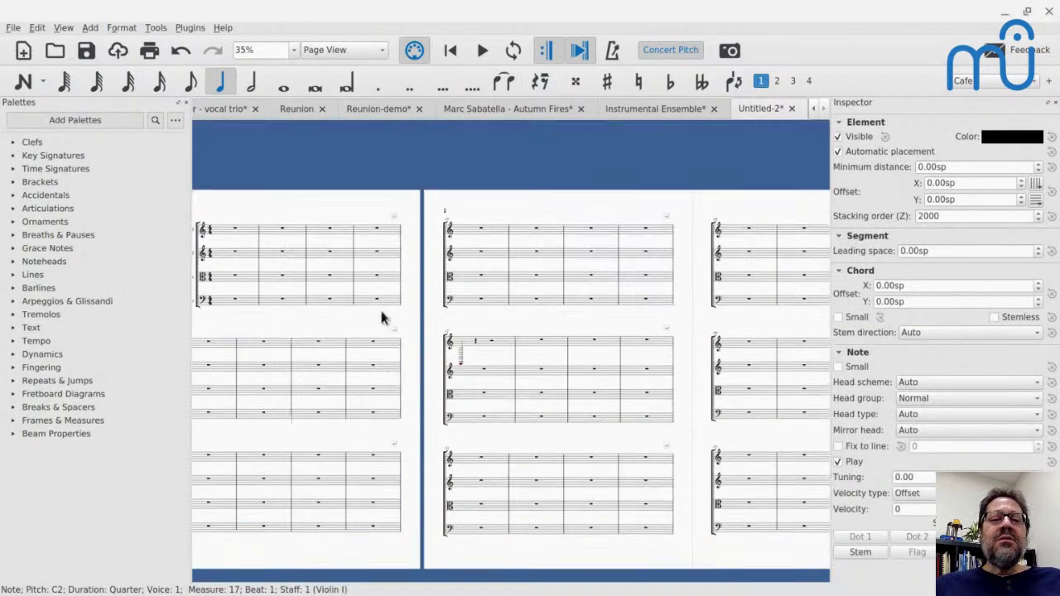
{"action": "scroll", "coordinate": [510, 379], "scroll_direction": "right", "scroll_amount": 2}
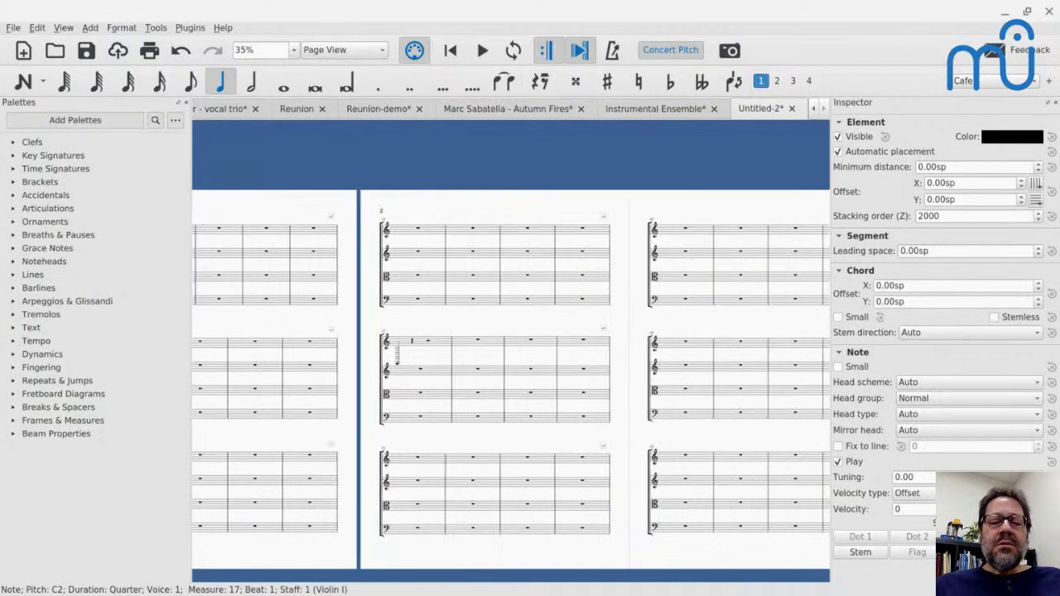
{"action": "key", "text": "ctrl+Up"}
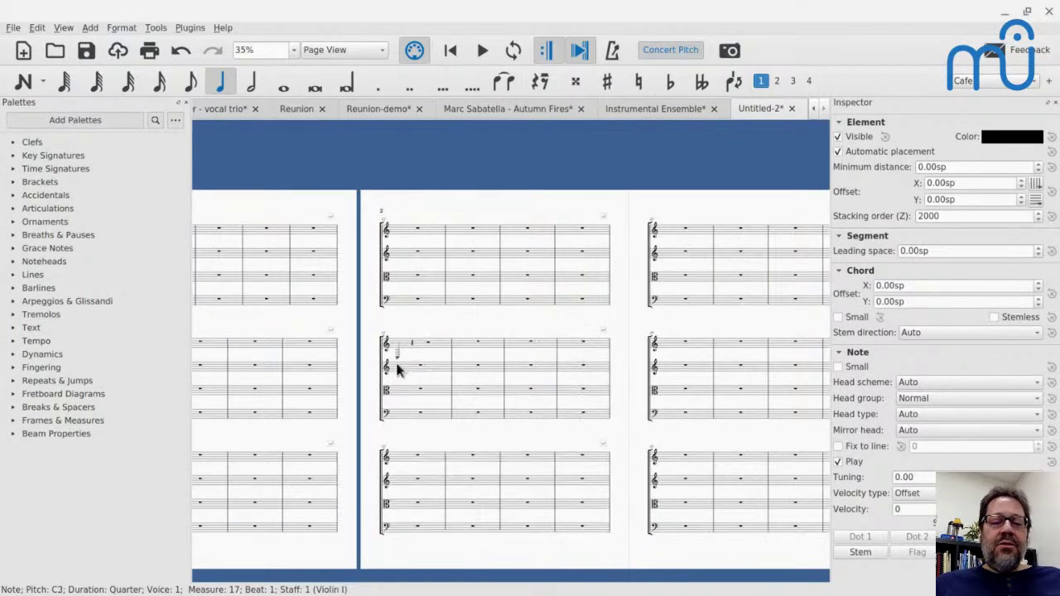
{"action": "key", "text": "ctrl+Up"}
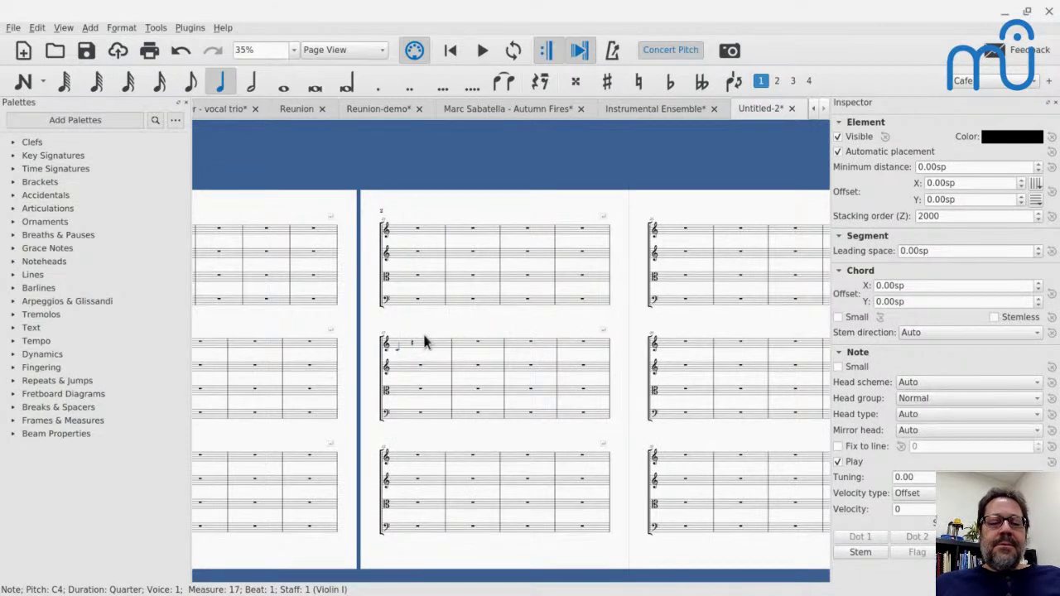
{"action": "key", "text": "ctrl+Down"}
{"action": "key", "text": "ctrl+Down"}
{"action": "key", "text": "ctrl+Down"}
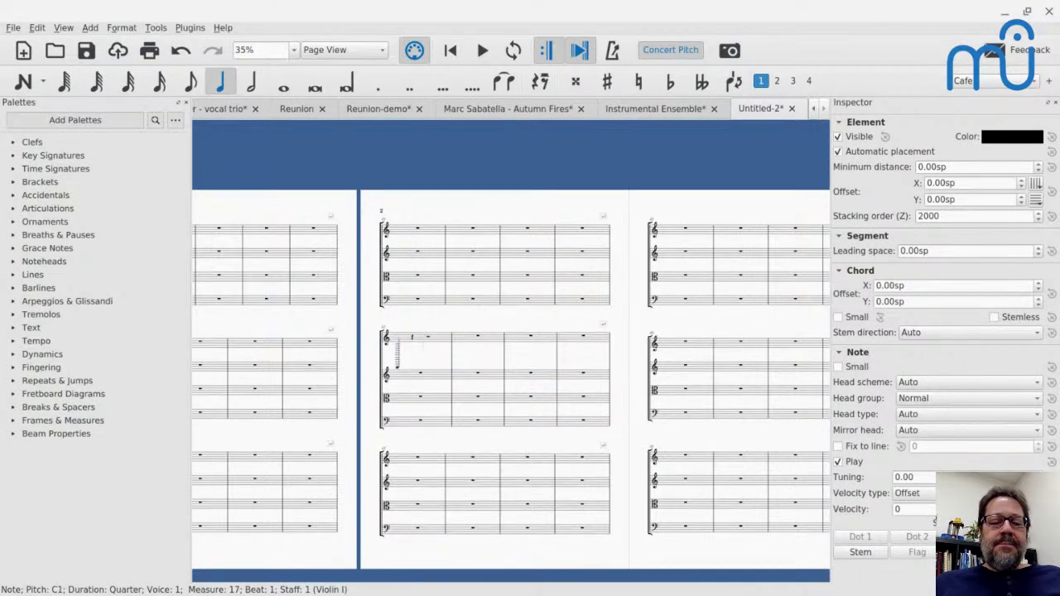
- Lower the Violin I note in measure 17 by an octave and enable vertical justification of staves in the page style
{"action": "key", "text": "ctrl+Down"}
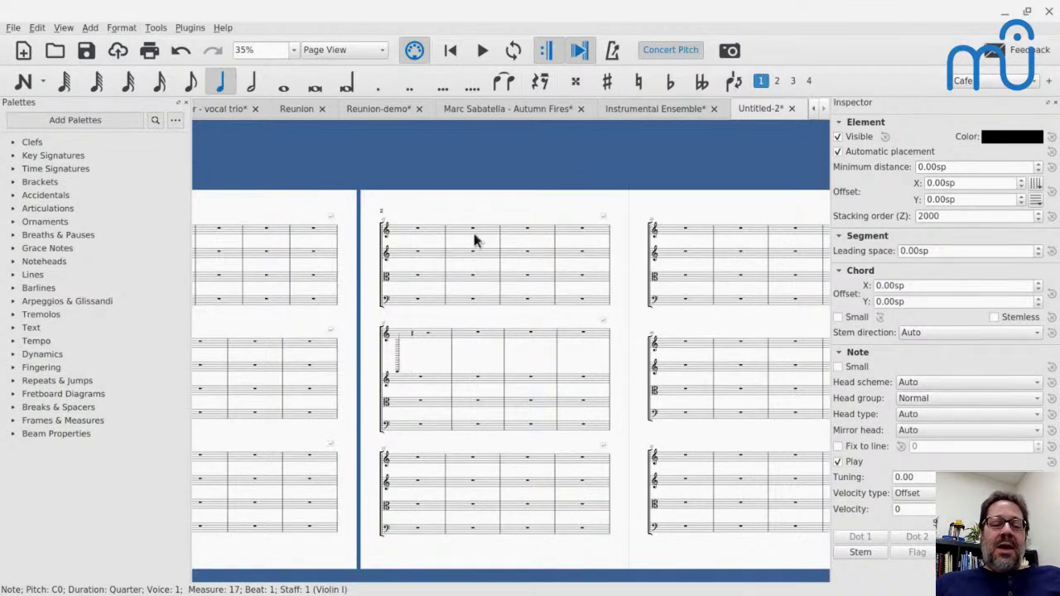
{"action": "left_click", "coordinate": [126, 29]}
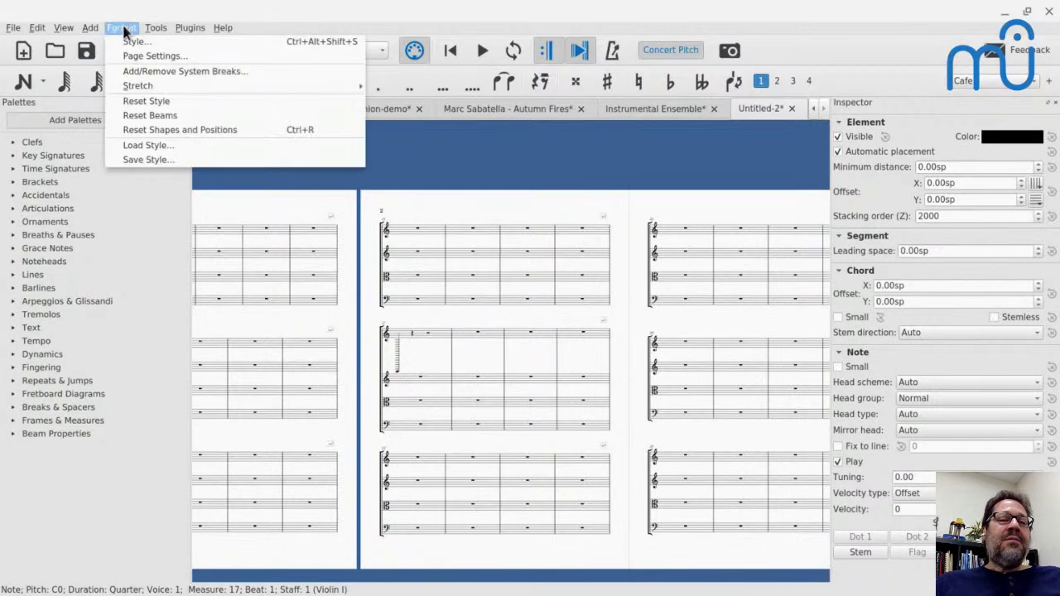
{"action": "left_click", "coordinate": [134, 43]}
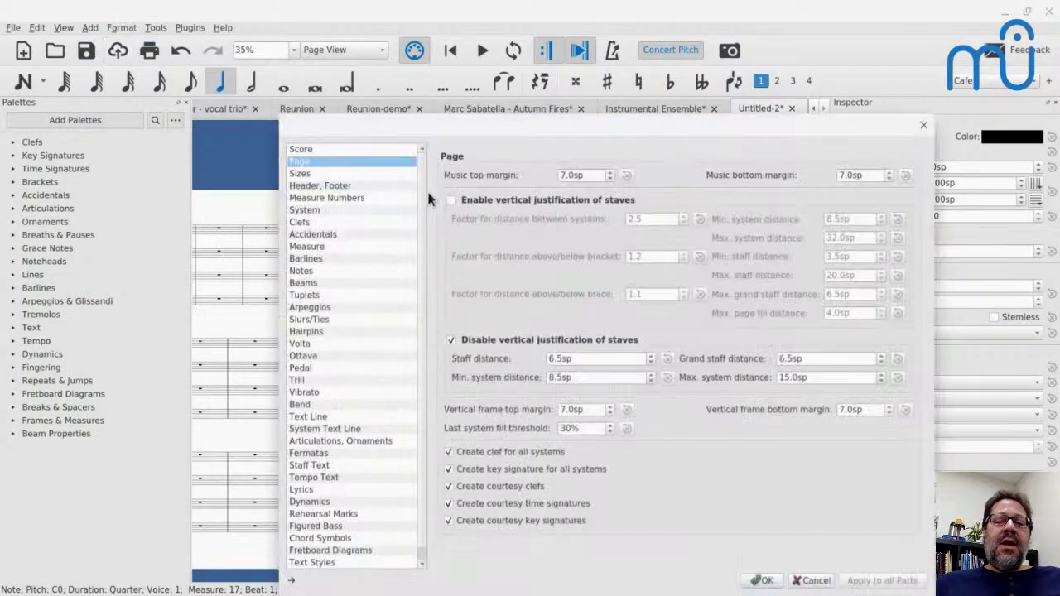
{"action": "left_click", "coordinate": [452, 201]}
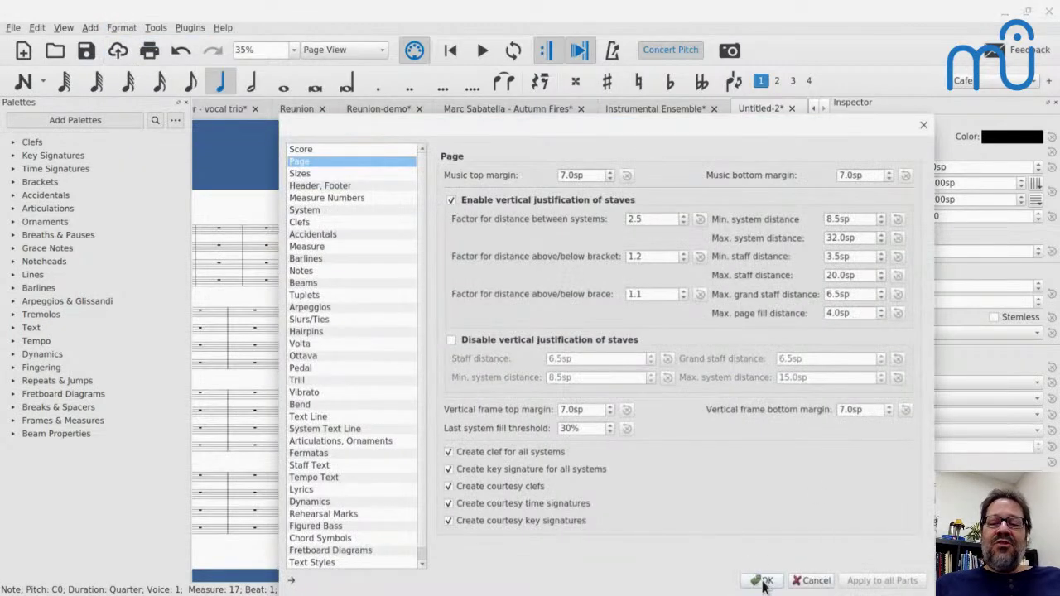
{"action": "left_click", "coordinate": [760, 580]}
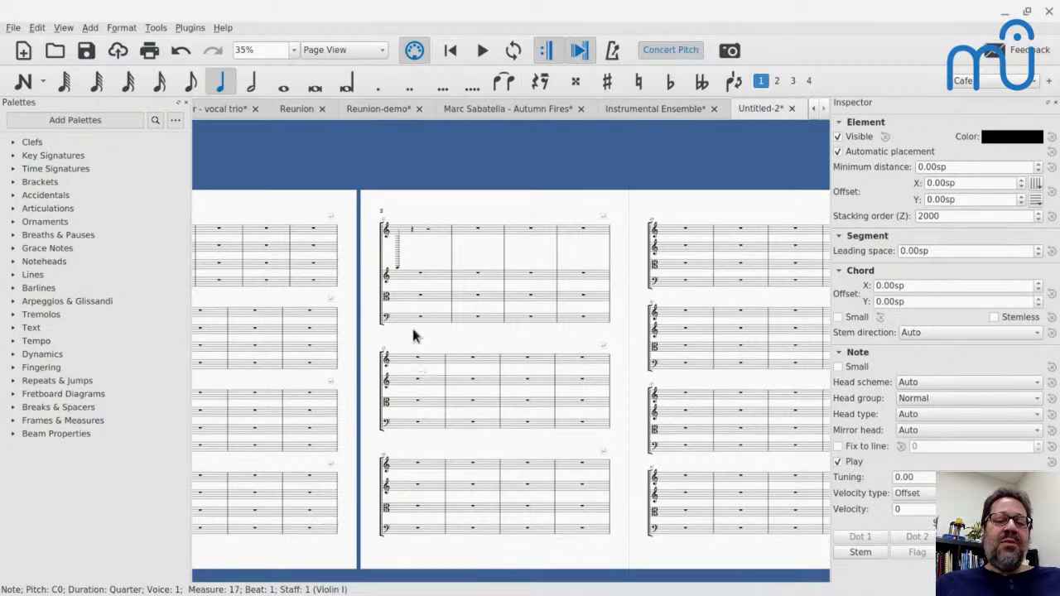
{"action": "key", "text": "ctrl+z"}
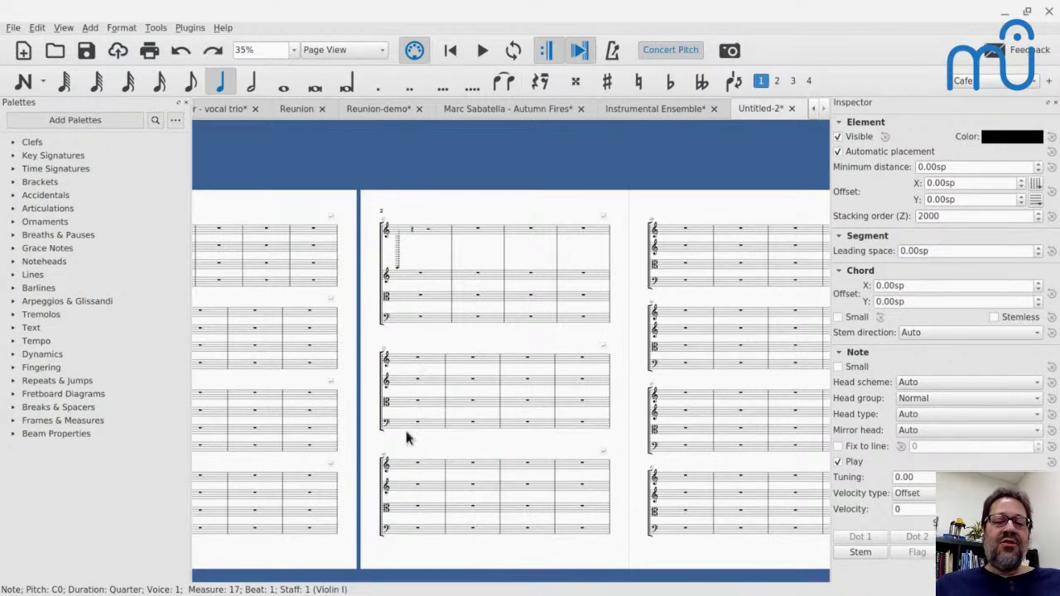
{"action": "left_click", "coordinate": [424, 207]}
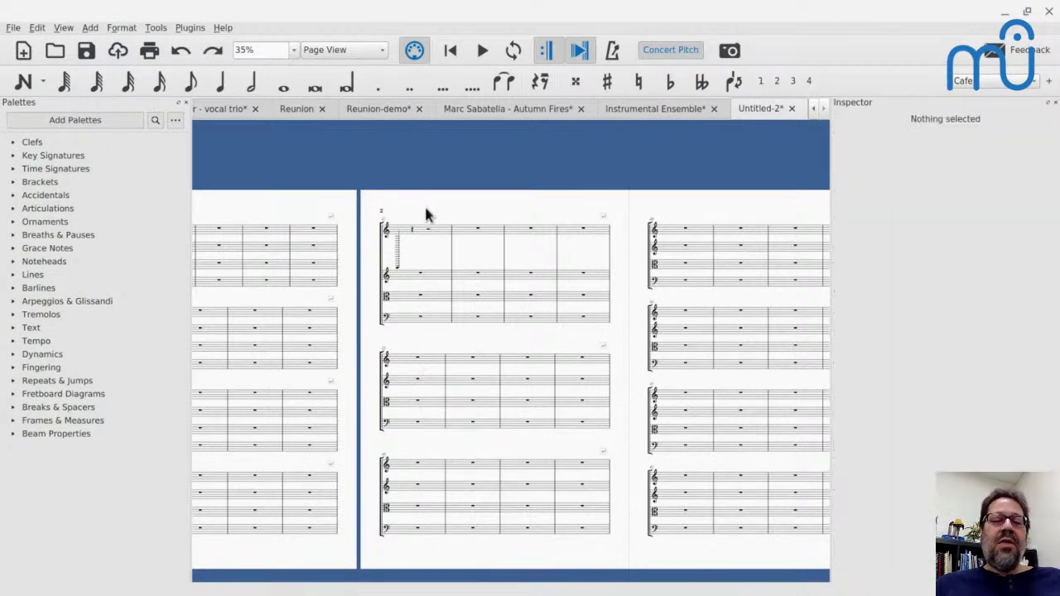
- Turn vertical justification of staves back off in the page style settings
{"action": "left_click", "coordinate": [120, 30]}
{"action": "left_click", "coordinate": [140, 39]}
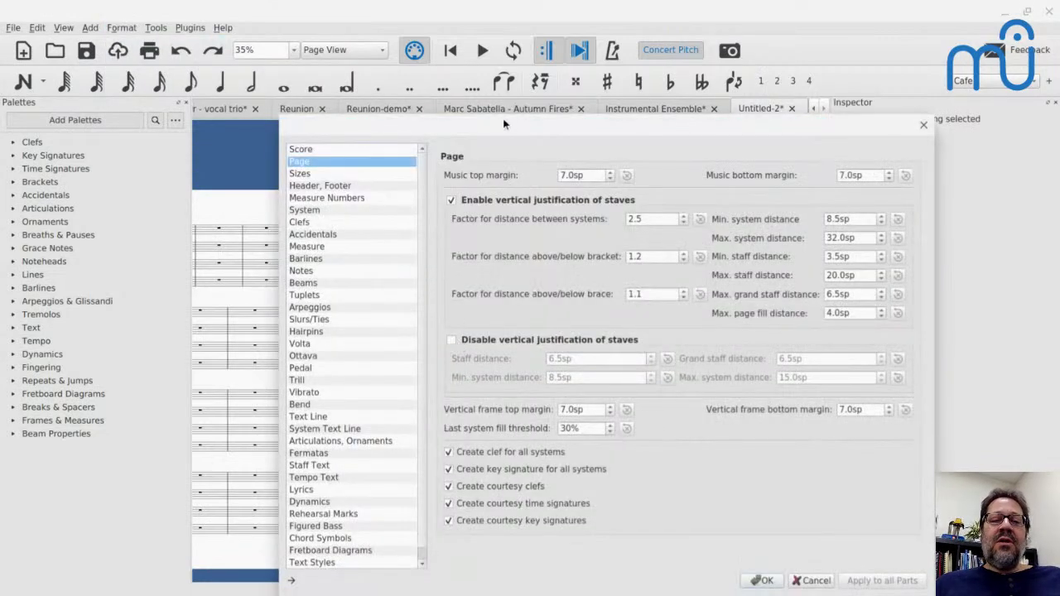
{"action": "left_click_drag", "start_coordinate": [506, 129], "coordinate": [720, 54]}
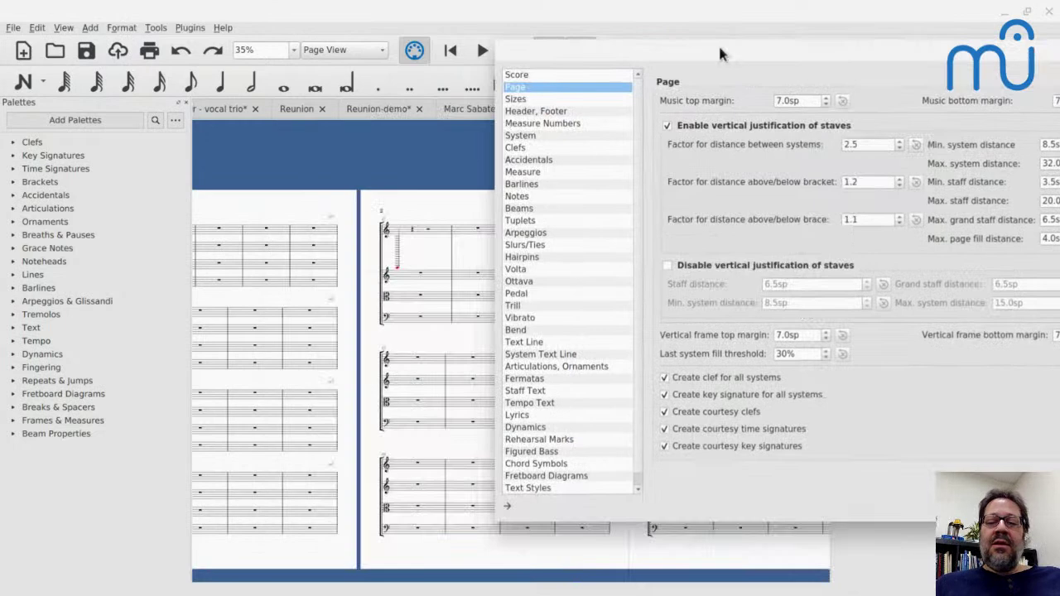
{"action": "left_click", "coordinate": [668, 266]}
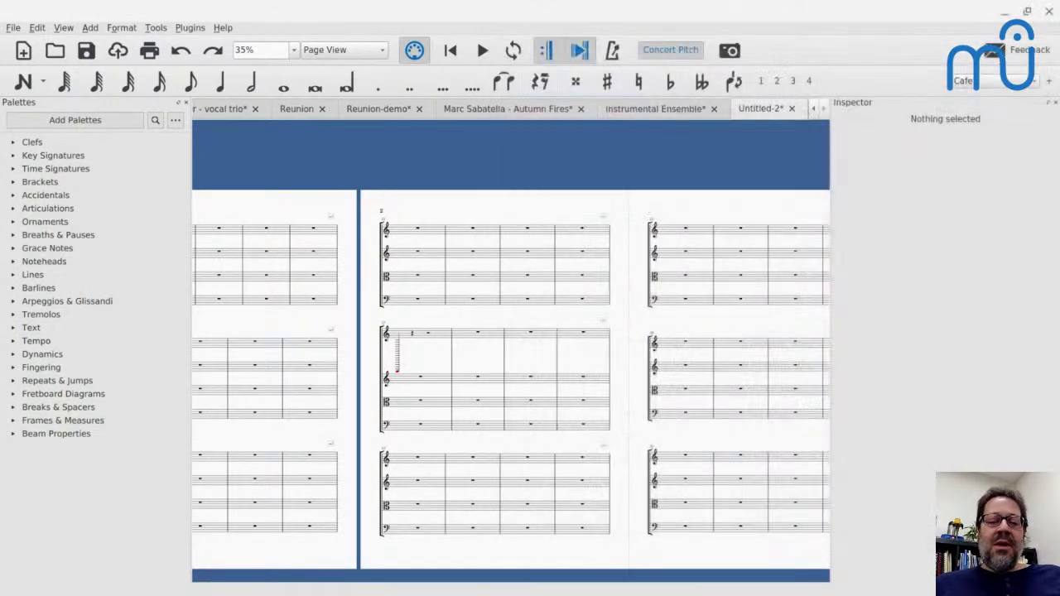
- Return the low Violin I note in measure 17 to just below its staff and clear the selection
{"action": "left_click", "coordinate": [421, 340]}
{"action": "key", "text": "Delete"}
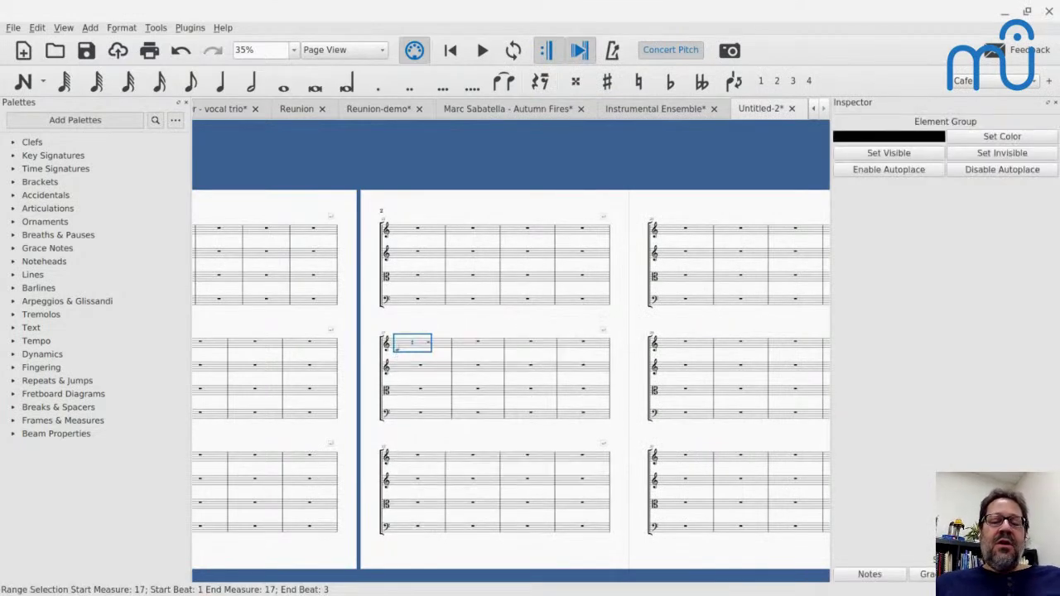
{"action": "key", "text": "Escape"}
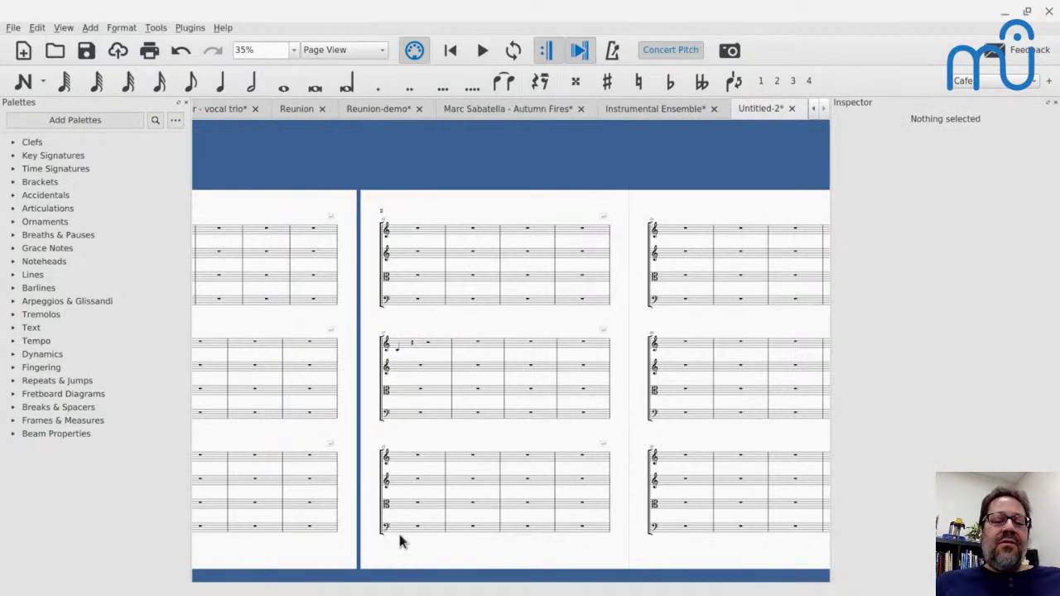
- Switch to the Instrumental Ensemble score and open its page style settings, keeping the score pages in view
{"action": "left_click", "coordinate": [628, 109]}
{"action": "left_click", "coordinate": [317, 379]}
{"action": "scroll", "coordinate": [318, 380], "scroll_direction": "down", "scroll_amount": 3}
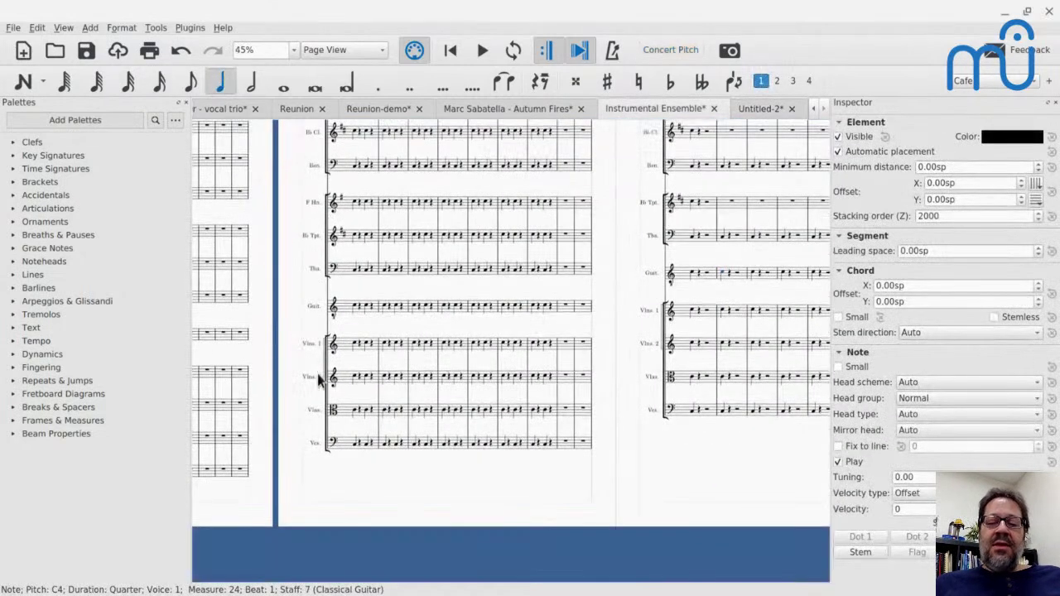
{"action": "scroll", "coordinate": [319, 380], "scroll_direction": "left", "scroll_amount": 3}
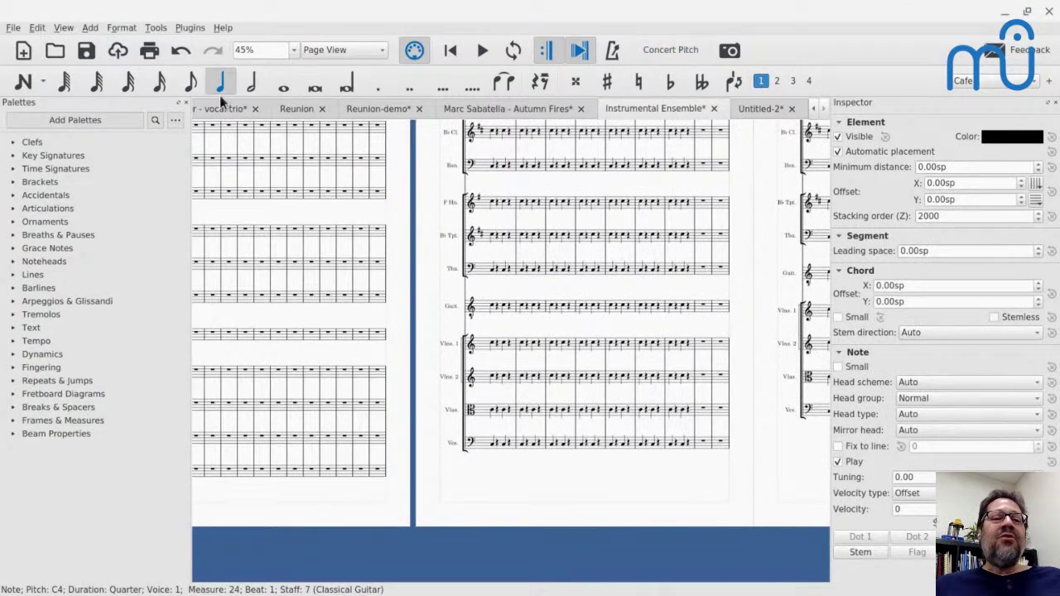
{"action": "left_click", "coordinate": [118, 29]}
{"action": "left_click", "coordinate": [118, 42]}
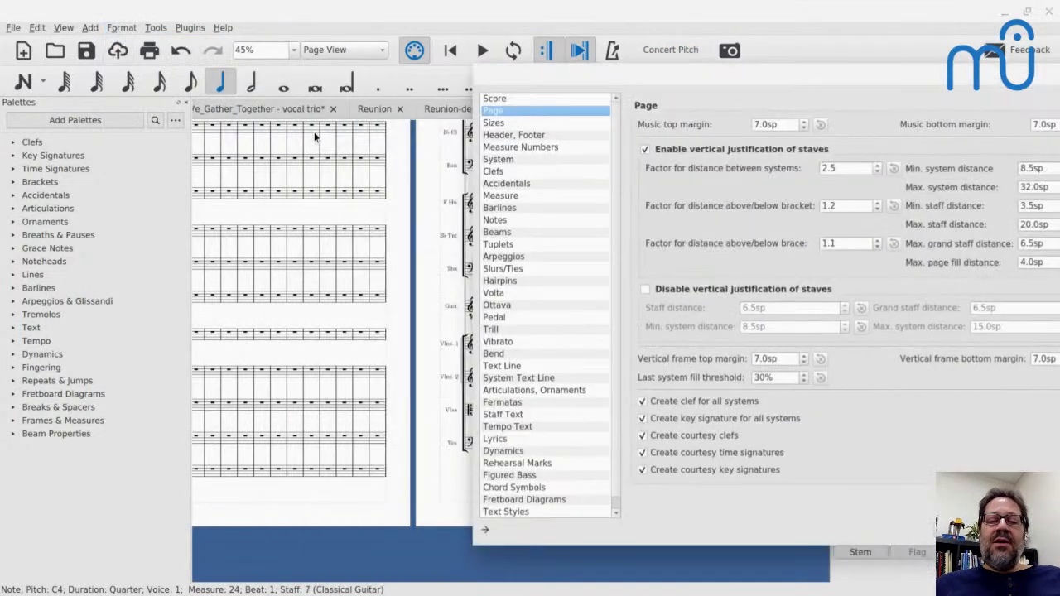
{"action": "left_click_drag", "start_coordinate": [506, 80], "coordinate": [684, 68]}
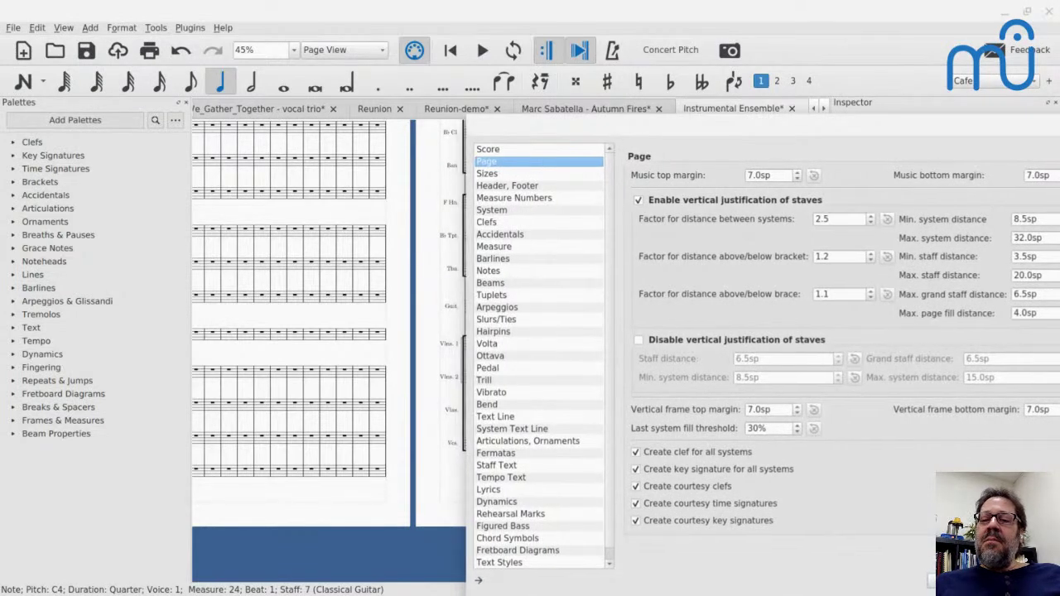
{"action": "left_click_drag", "start_coordinate": [721, 130], "coordinate": [706, 124]}
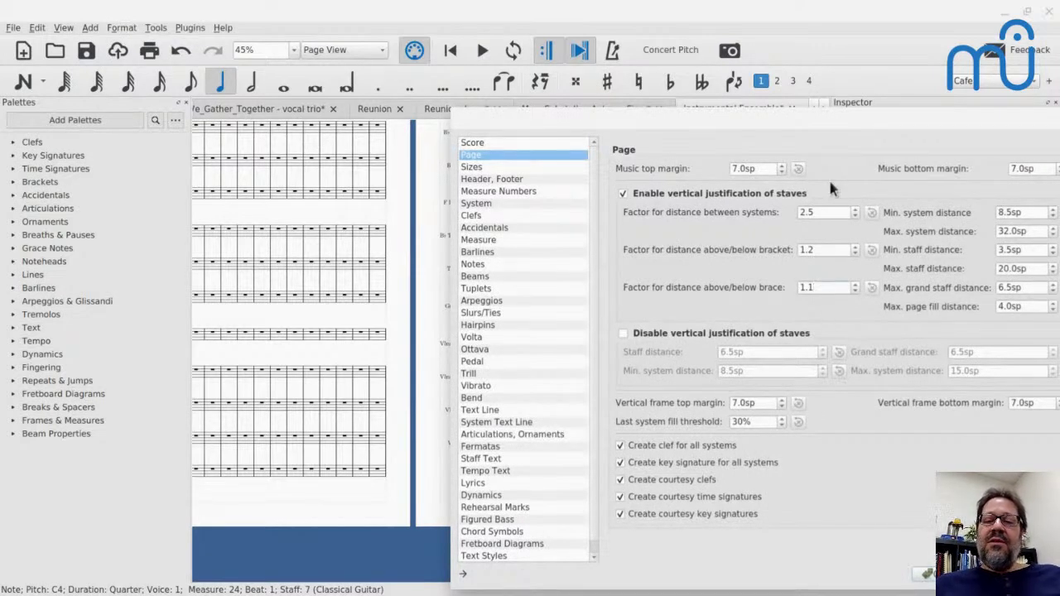
- Try a factor of 6.5 for distance between systems, and compare 3.2 and 2.2 for distance above/below bracket
{"action": "key", "text": "Up"}
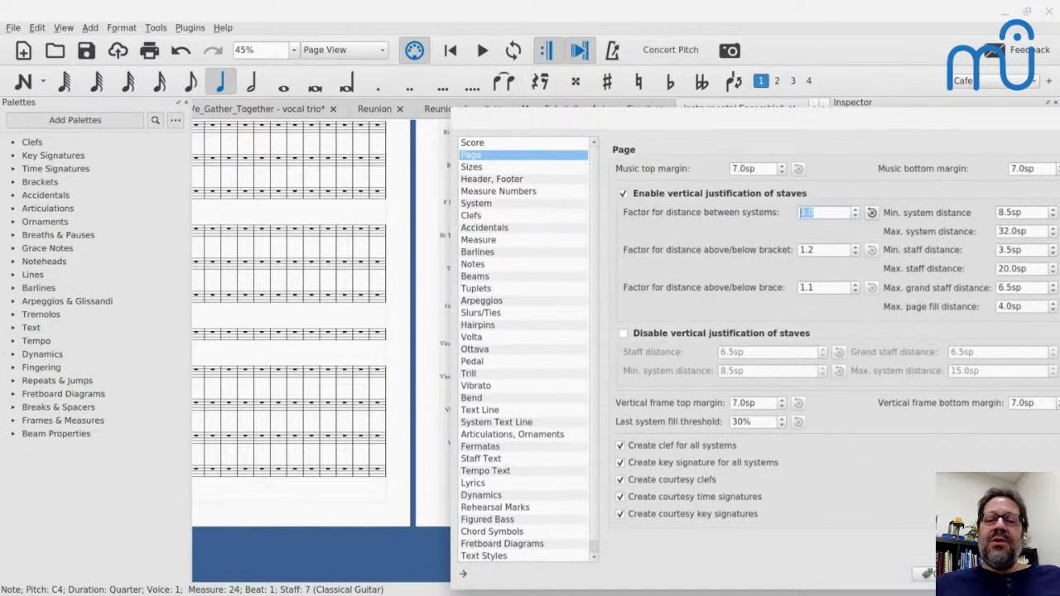
{"action": "double_click", "coordinate": [813, 250]}
{"action": "key", "text": "Down"}
{"action": "key", "text": "Down"}
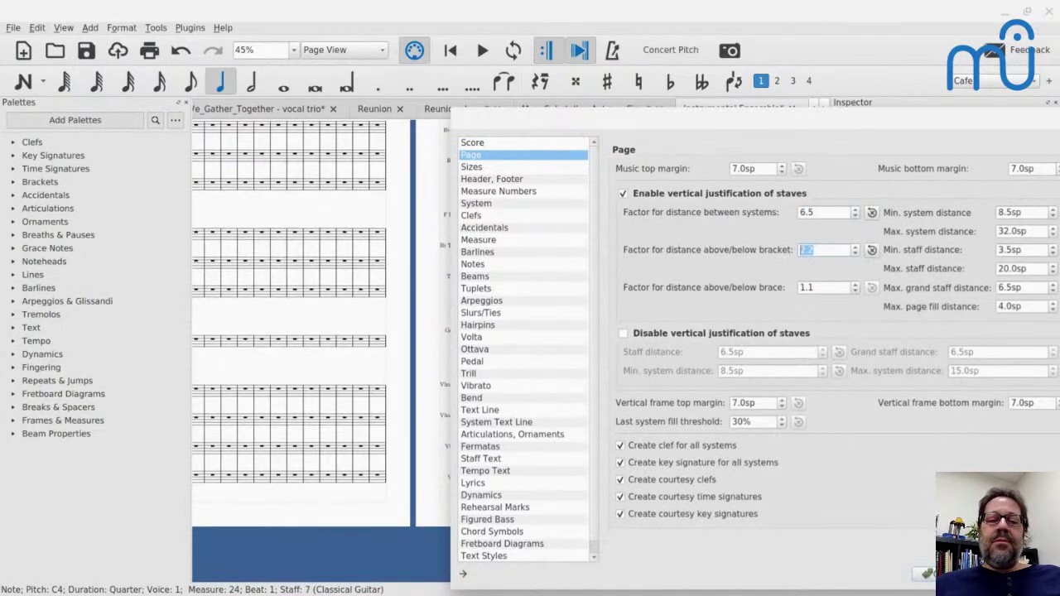
{"action": "key", "text": "Up"}
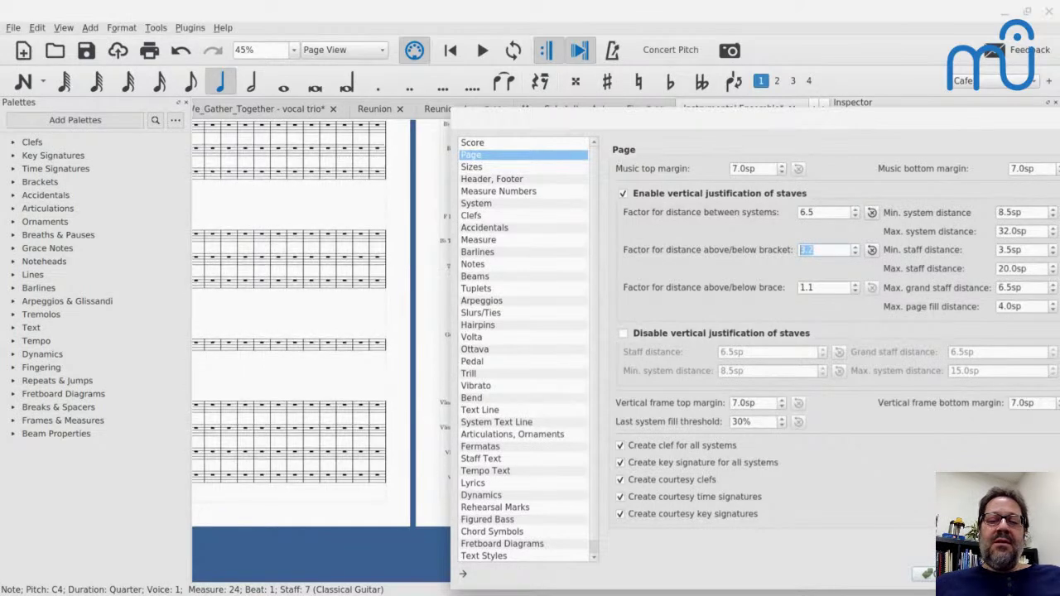
{"action": "key", "text": "Down"}
{"action": "key", "text": "Up"}
{"action": "key", "text": "Down"}
{"action": "key", "text": "Up"}
{"action": "key", "text": "Down"}
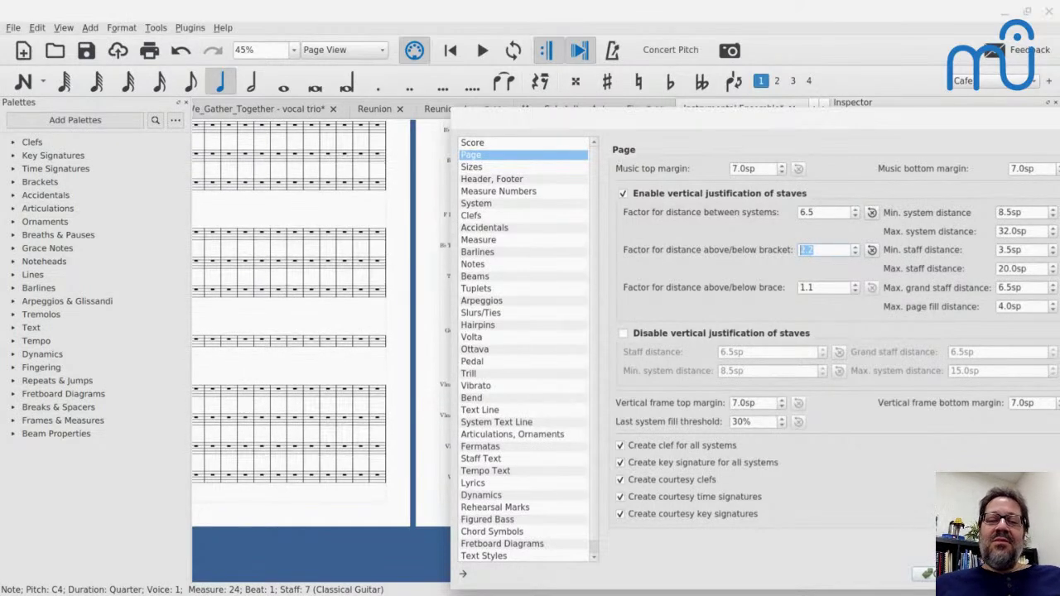
{"action": "key", "text": "Up"}
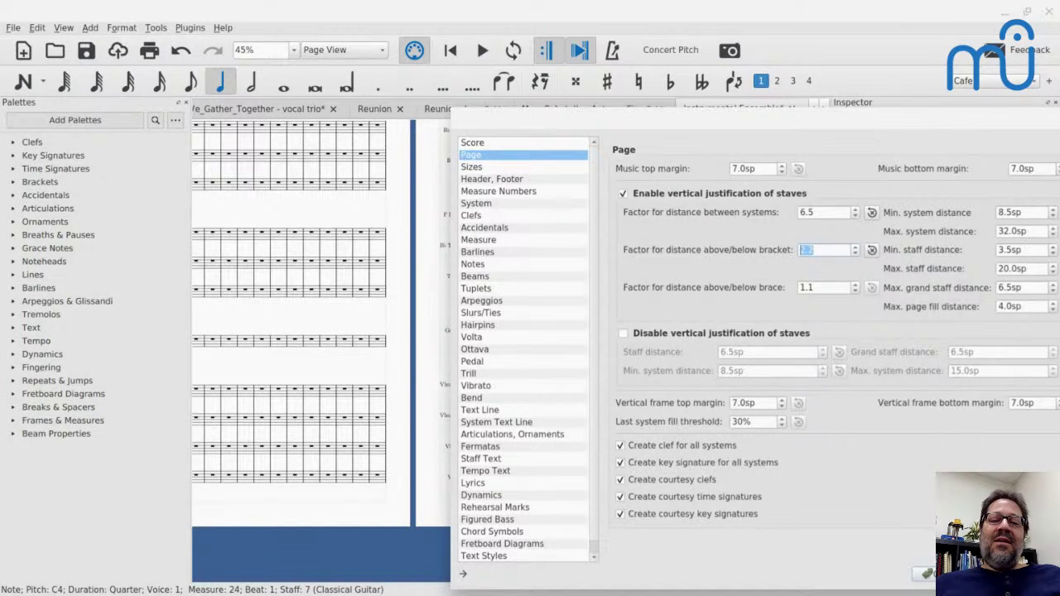
- Reset the factor for distance above/below bracket, try 2.7 and 2, and cancel the style changes
{"action": "left_click_drag", "start_coordinate": [801, 117], "coordinate": [906, 79]}
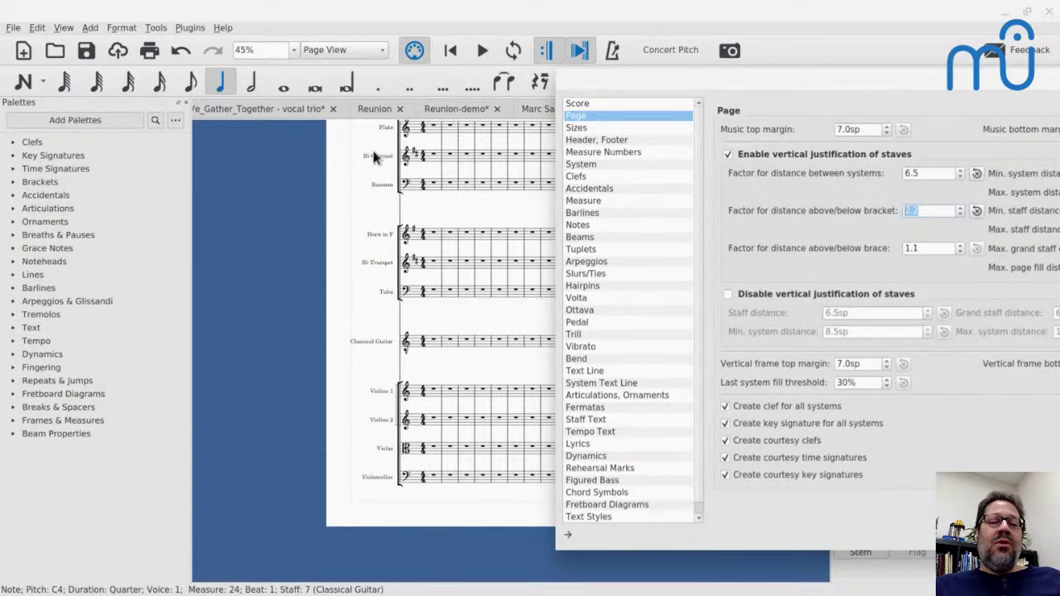
{"action": "left_click", "coordinate": [976, 211]}
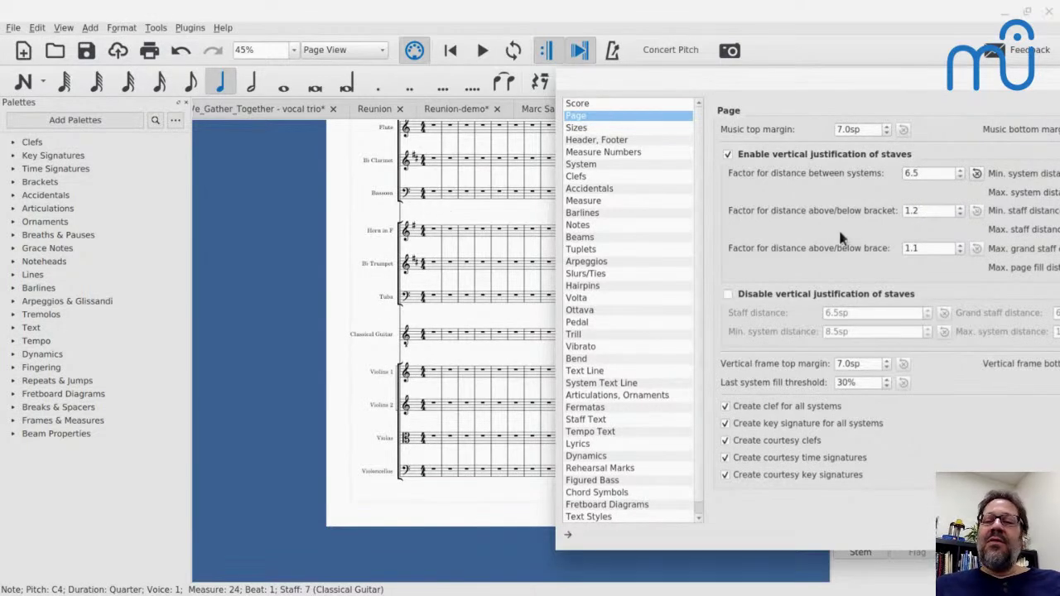
{"action": "scroll", "coordinate": [953, 216], "scroll_direction": "up", "scroll_amount": 1}
{"action": "scroll", "coordinate": [935, 210], "scroll_direction": "up", "scroll_amount": 1}
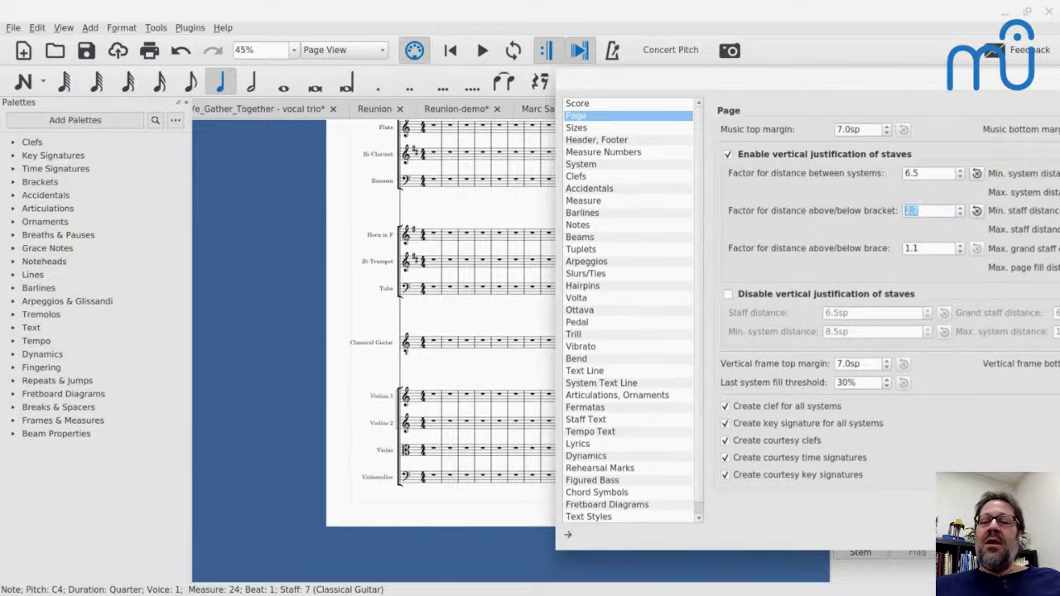
{"action": "type", "text": "2"}
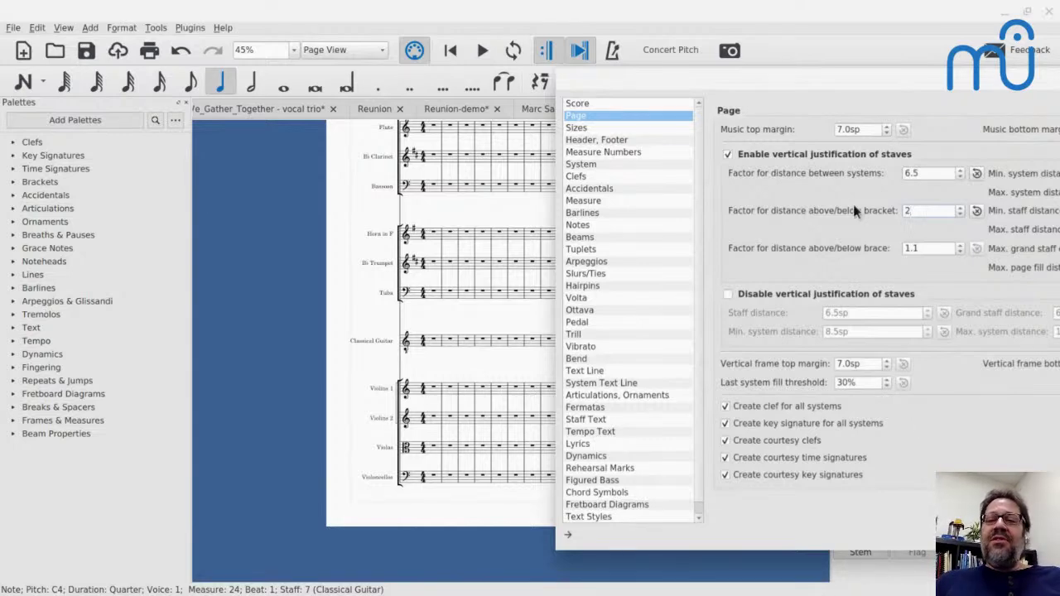
{"action": "left_click_drag", "start_coordinate": [866, 84], "coordinate": [674, 96]}
{"action": "left_click", "coordinate": [937, 282]}
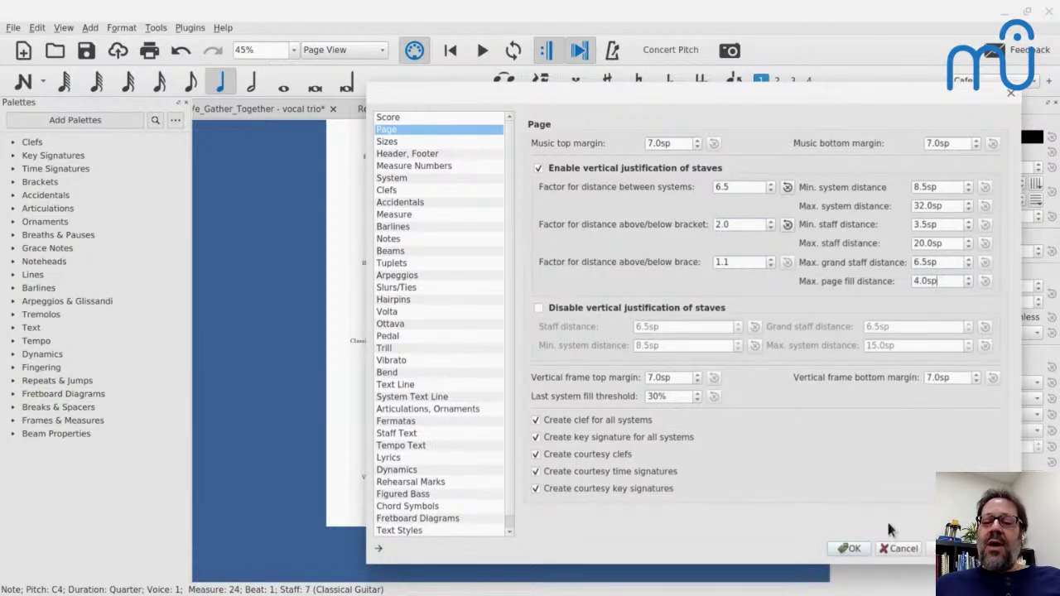
{"action": "left_click", "coordinate": [901, 549]}
- Increase the maximum page fill distance in the page style so the staves spread down the pages, and clear the selection
{"action": "scroll", "coordinate": [756, 447], "scroll_direction": "down", "scroll_amount": 3}
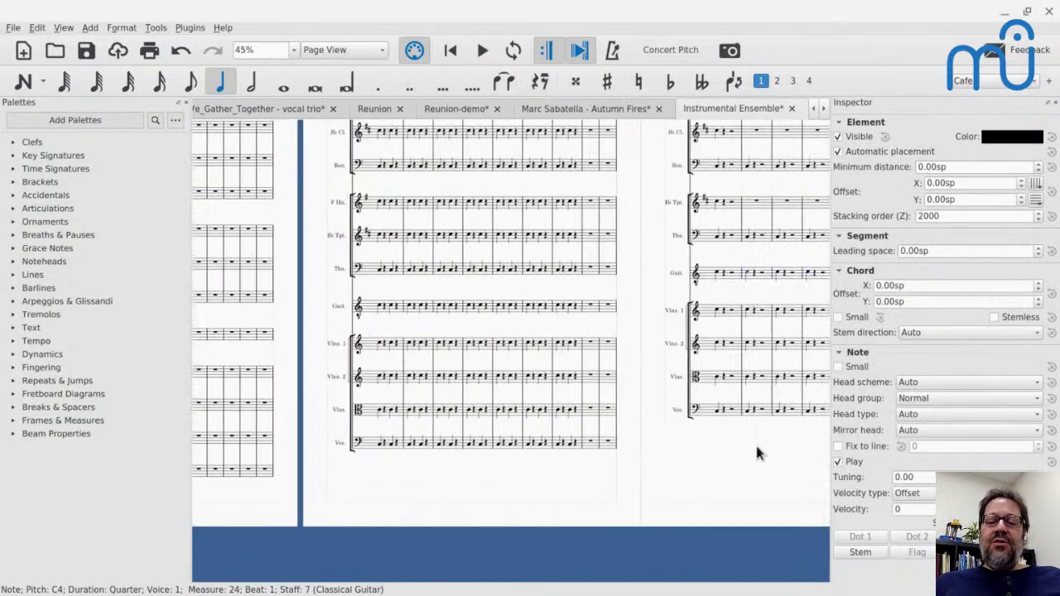
{"action": "left_click", "coordinate": [116, 30]}
{"action": "left_click", "coordinate": [149, 56]}
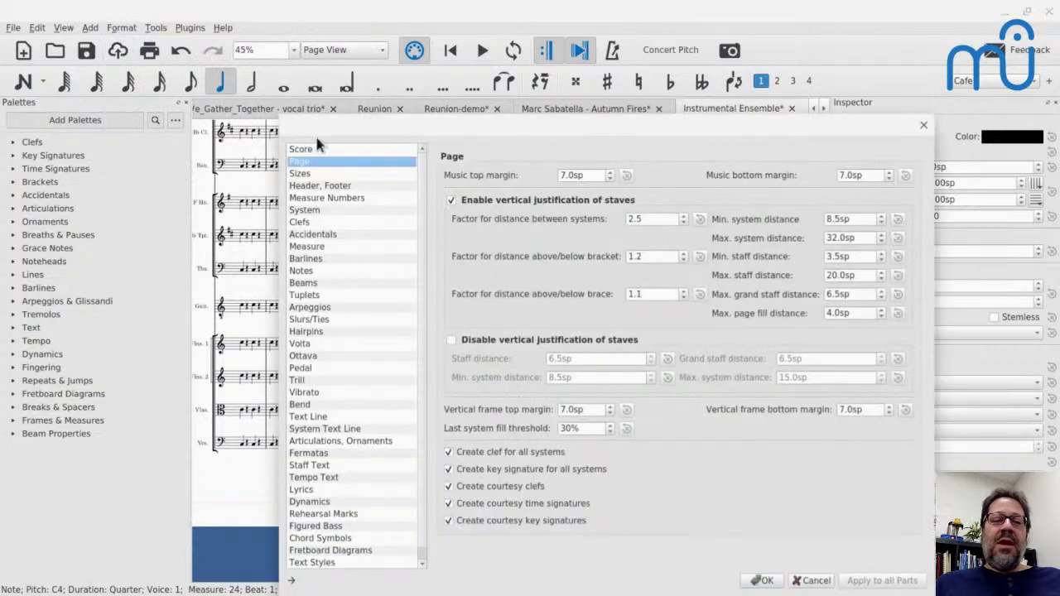
{"action": "left_click_drag", "start_coordinate": [413, 135], "coordinate": [532, 57]}
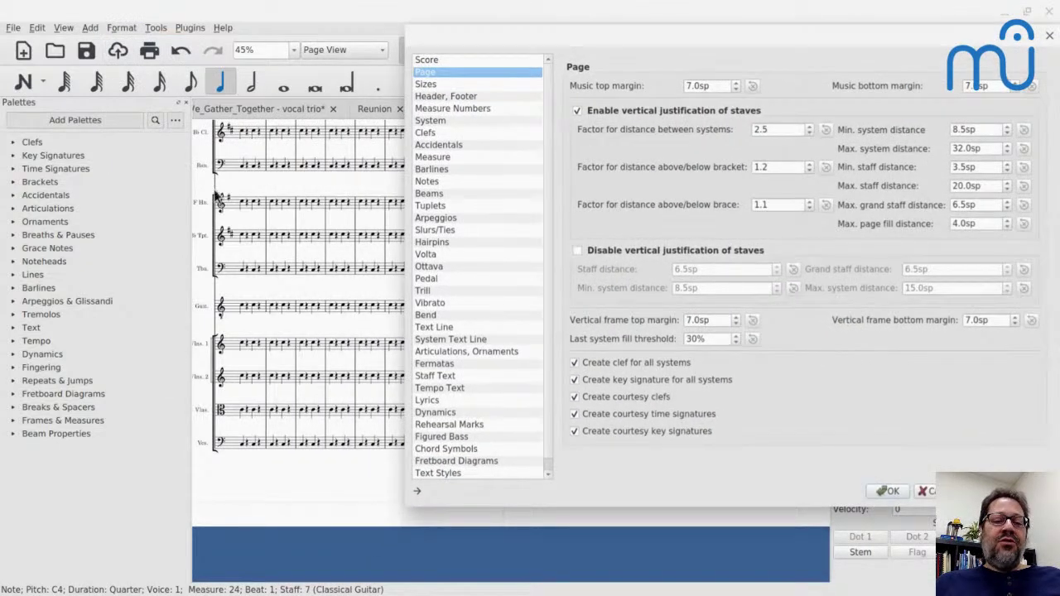
{"action": "left_click", "coordinate": [1006, 221]}
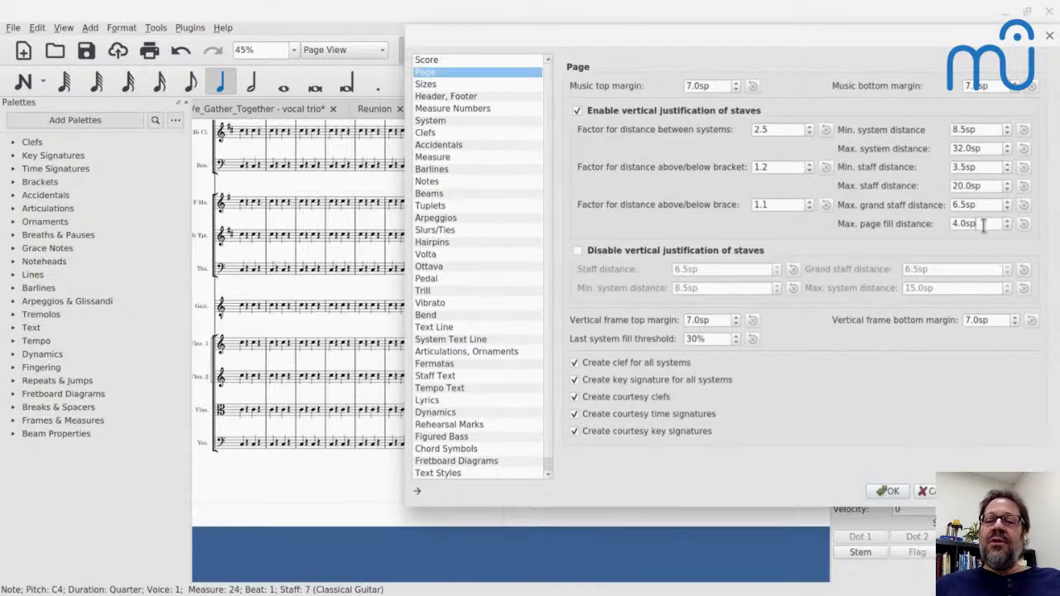
{"action": "key", "text": "Up"}
{"action": "key", "text": "Up"}
{"action": "key", "text": "Up"}
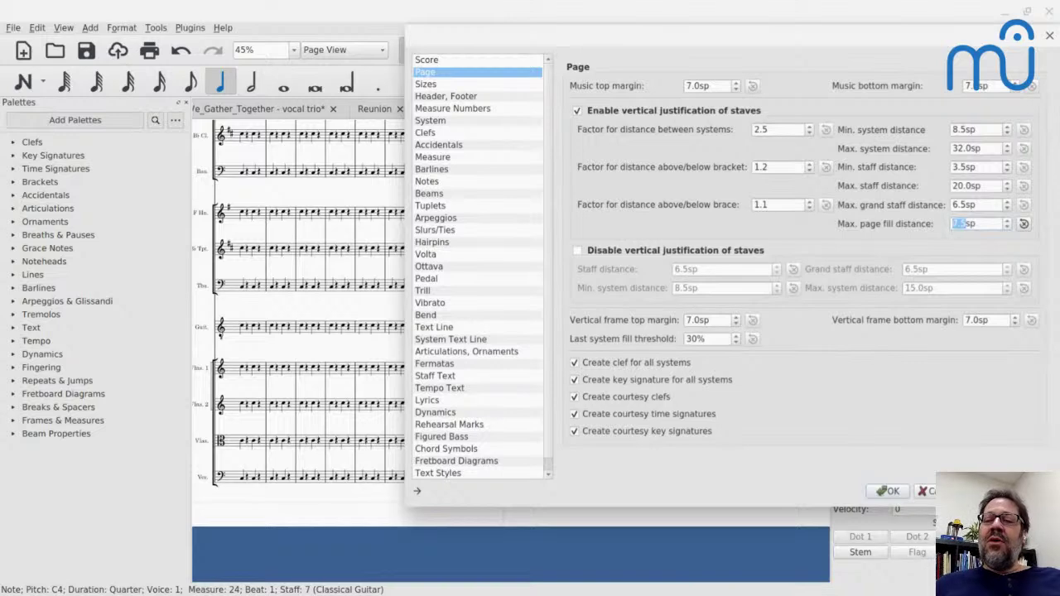
{"action": "left_click", "coordinate": [888, 491]}
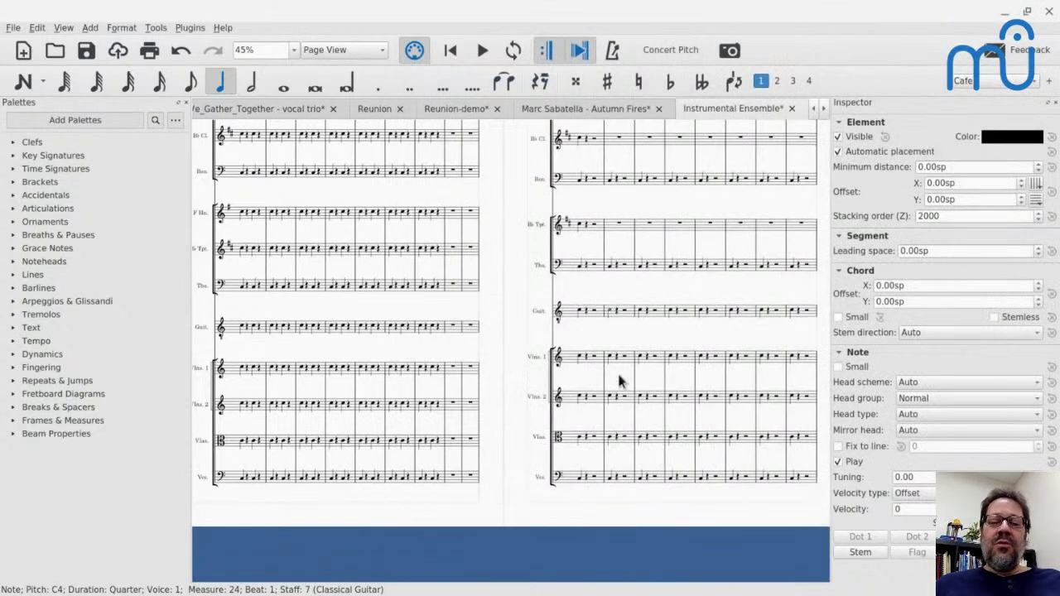
{"action": "scroll", "coordinate": [617, 370], "scroll_direction": "left", "scroll_amount": 4}
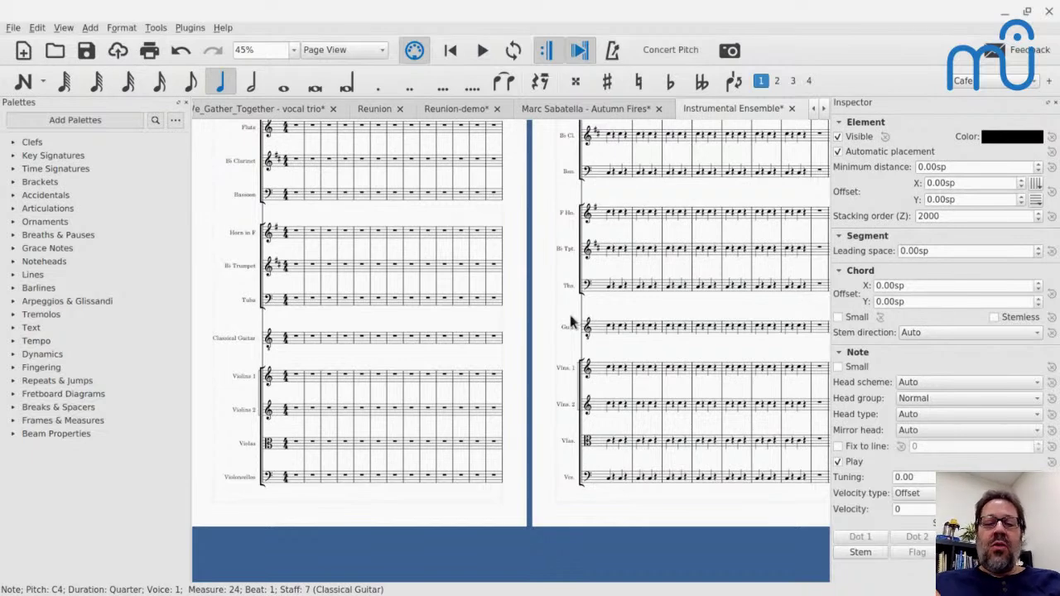
{"action": "key", "text": "Escape"}
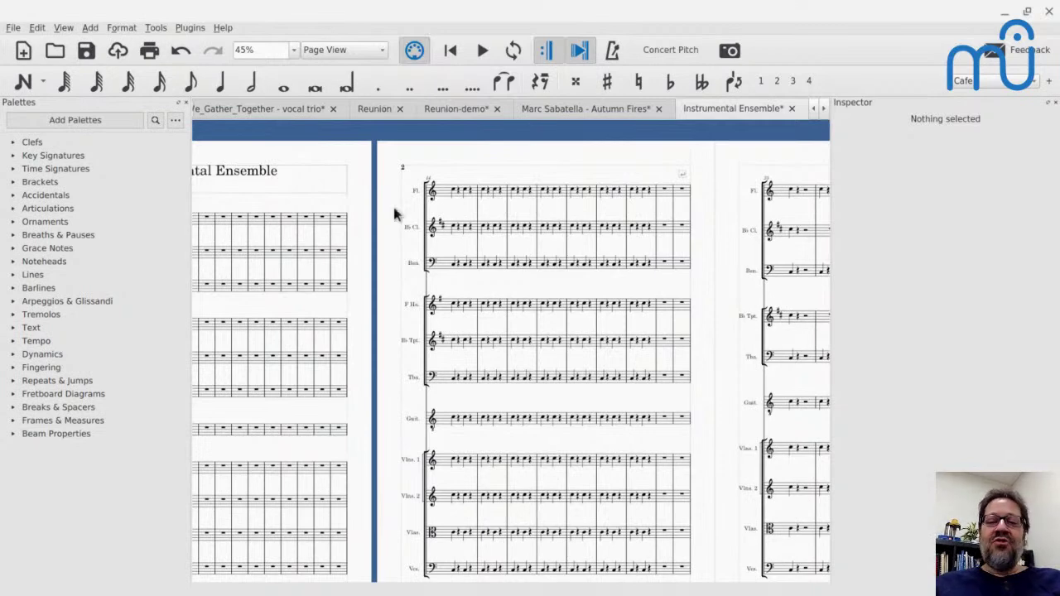
- Examine how the staves are spread down each page of the Instrumental Ensemble score, including the pages with fewer staves
{"action": "scroll", "coordinate": [412, 242], "scroll_direction": "down", "scroll_amount": 3}
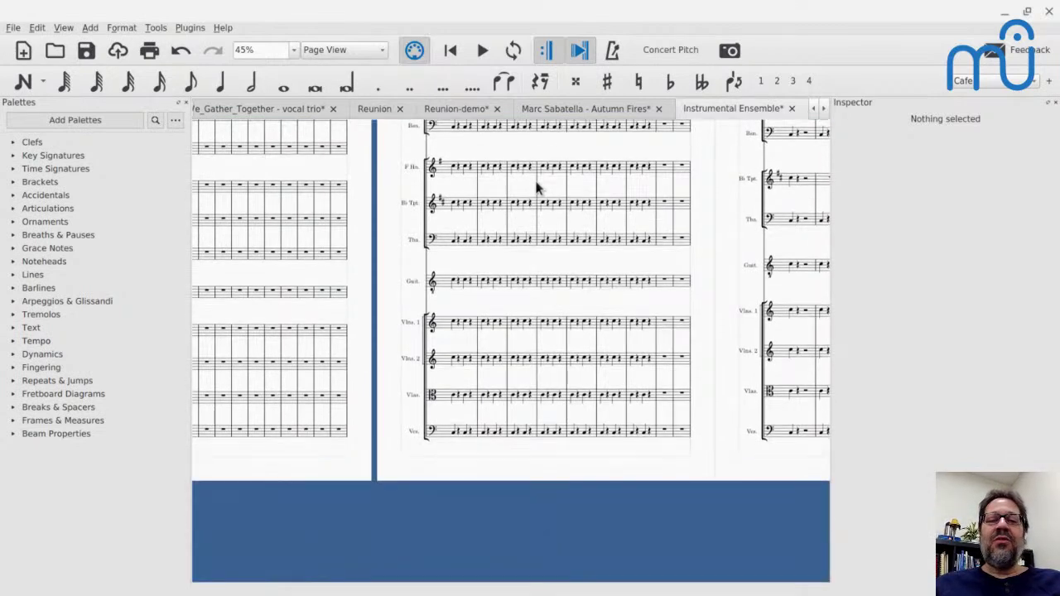
{"action": "key", "text": "alt+Tab"}
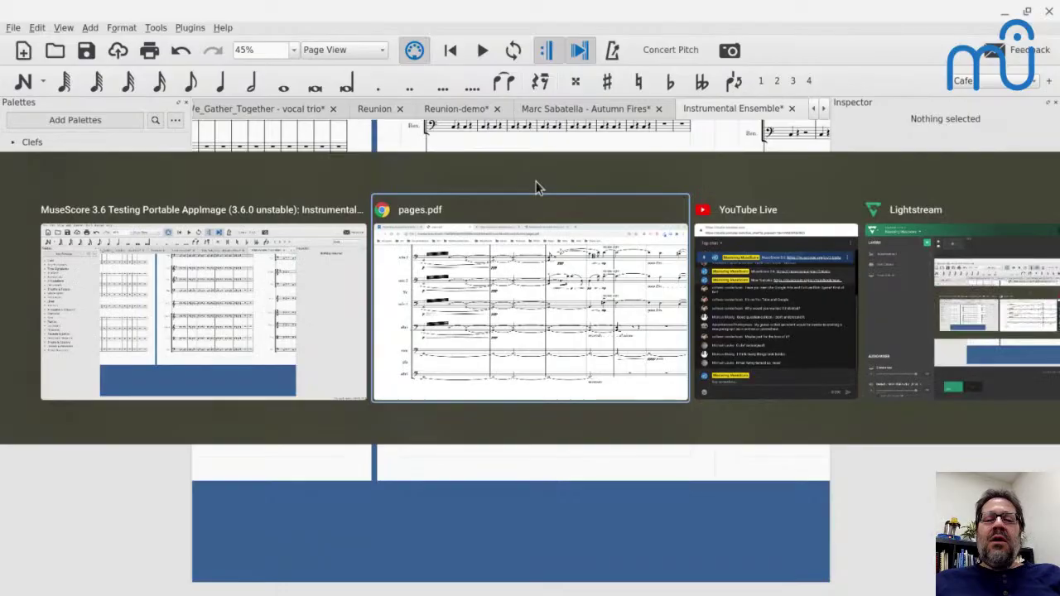
{"action": "key", "text": "alt+Tab"}
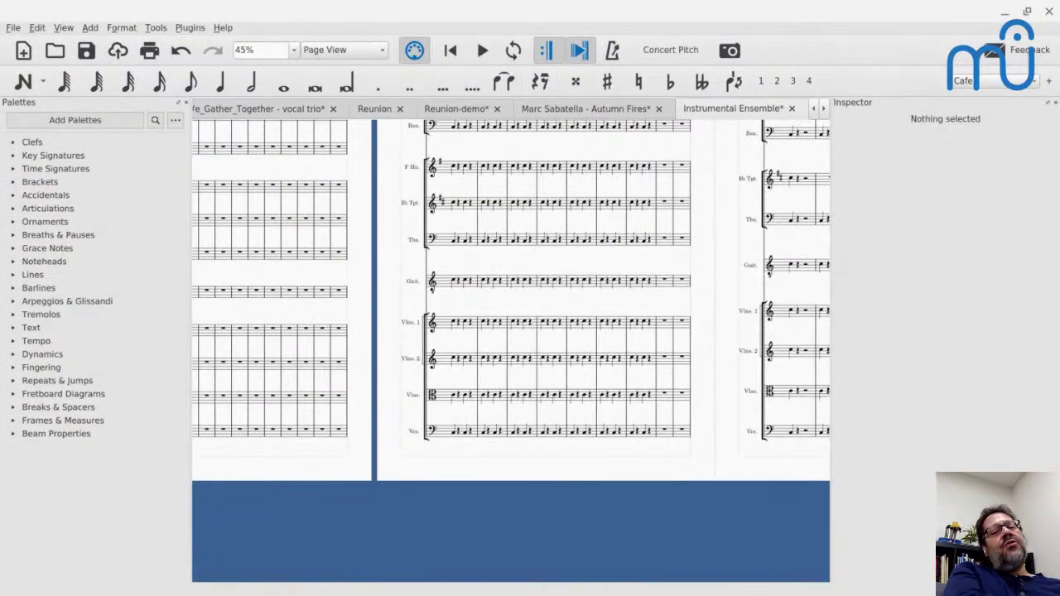
{"action": "scroll", "coordinate": [510, 298], "scroll_direction": "left", "scroll_amount": 5}
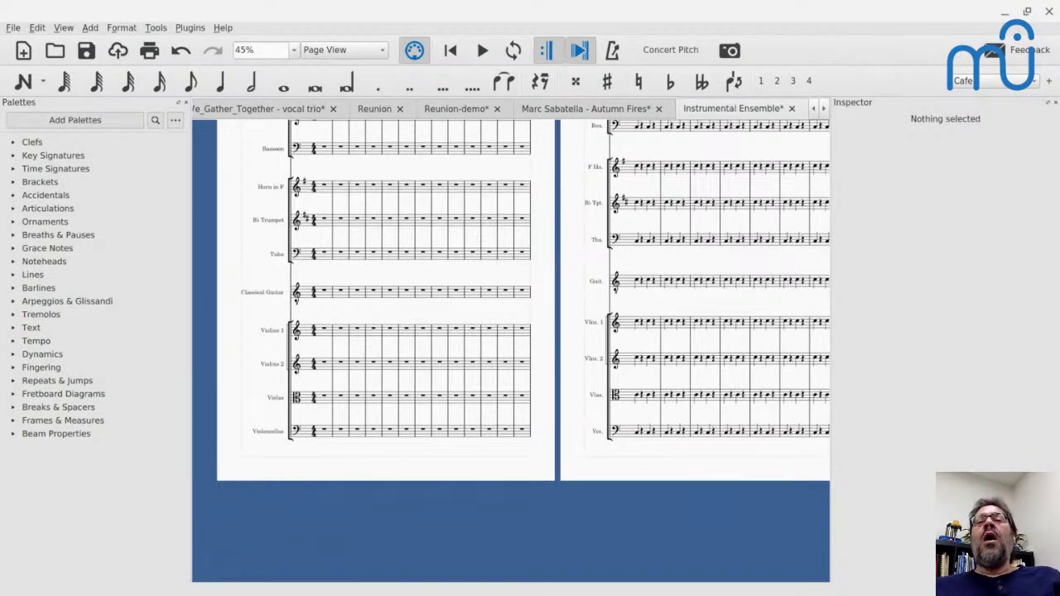
{"action": "scroll", "coordinate": [521, 401], "scroll_direction": "right", "scroll_amount": 5}
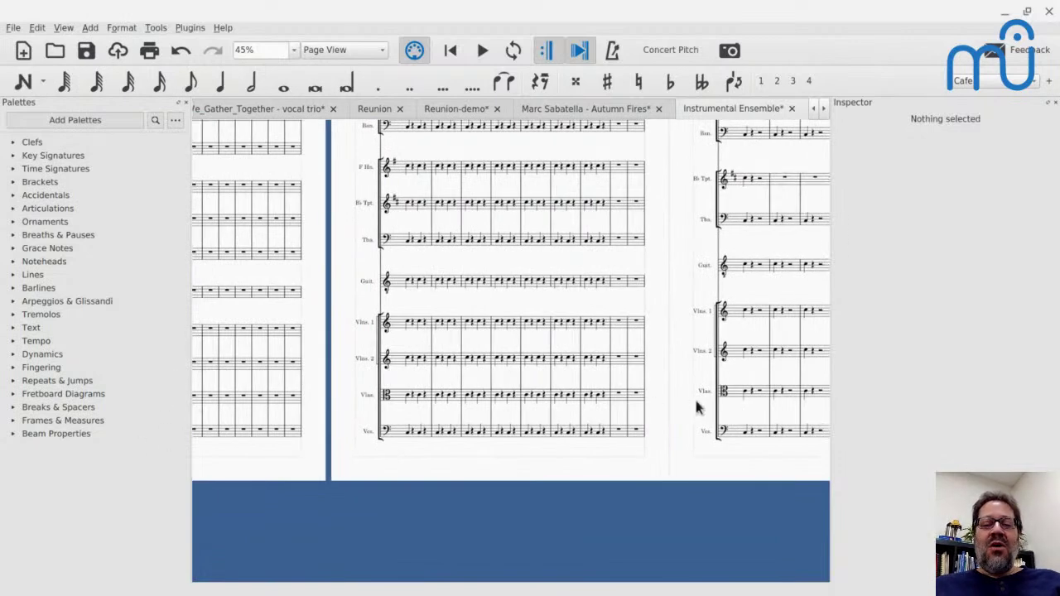
{"action": "scroll", "coordinate": [491, 363], "scroll_direction": "left", "scroll_amount": 2}
{"action": "scroll", "coordinate": [491, 363], "scroll_direction": "down", "scroll_amount": 5}
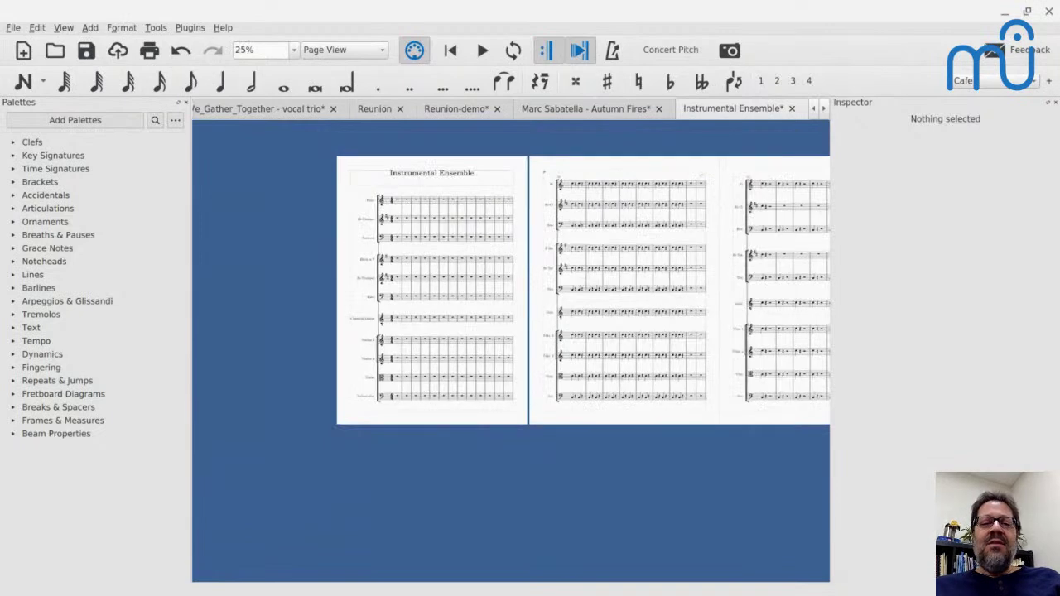
{"action": "scroll", "coordinate": [447, 322], "scroll_direction": "right", "scroll_amount": 1}
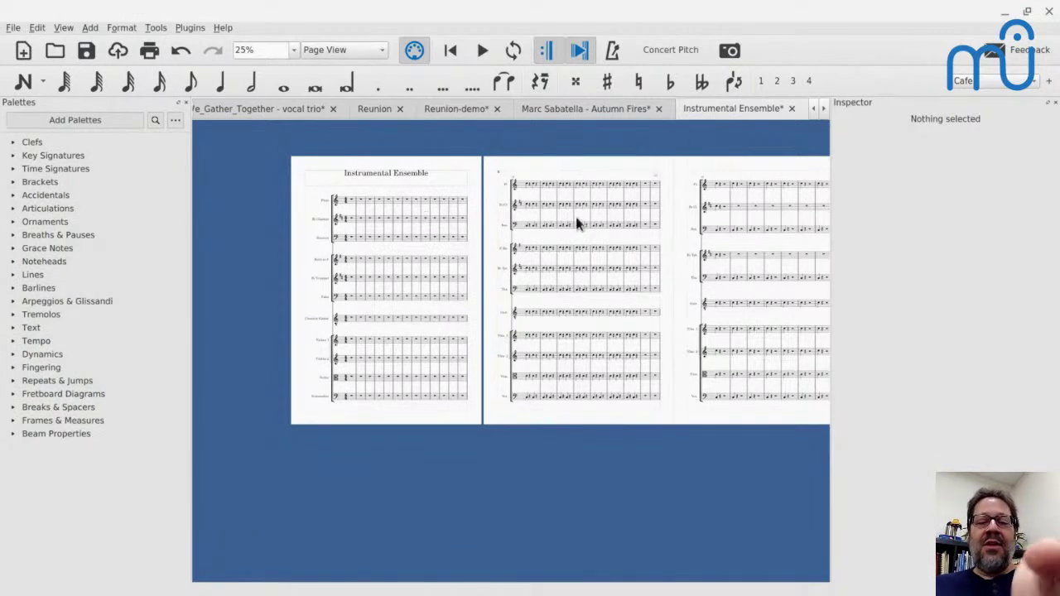
{"action": "scroll", "coordinate": [554, 260], "scroll_direction": "right", "scroll_amount": 3}
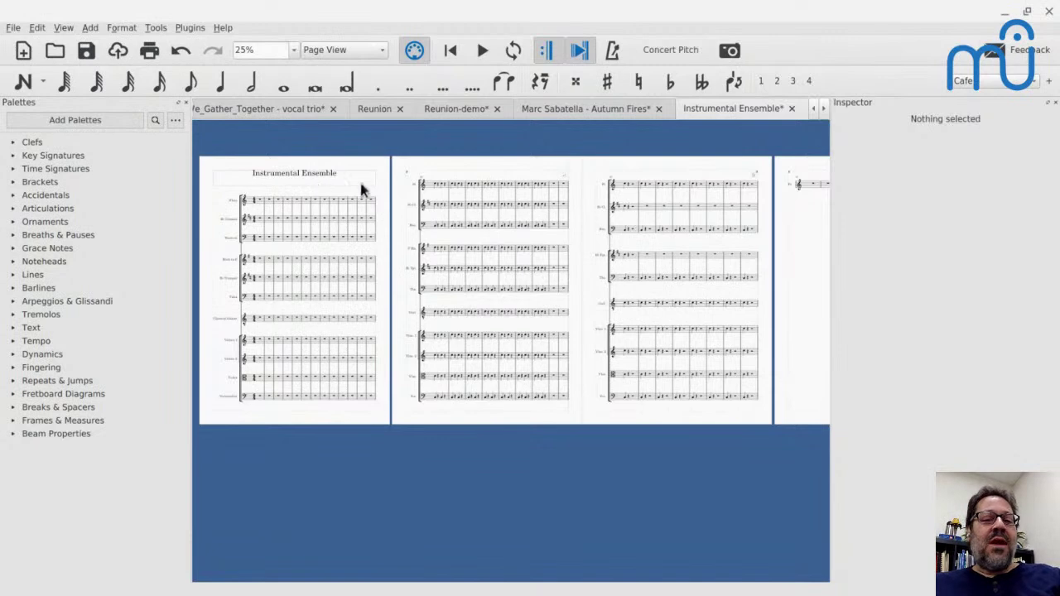
{"action": "scroll", "coordinate": [576, 212], "scroll_direction": "right", "scroll_amount": 3}
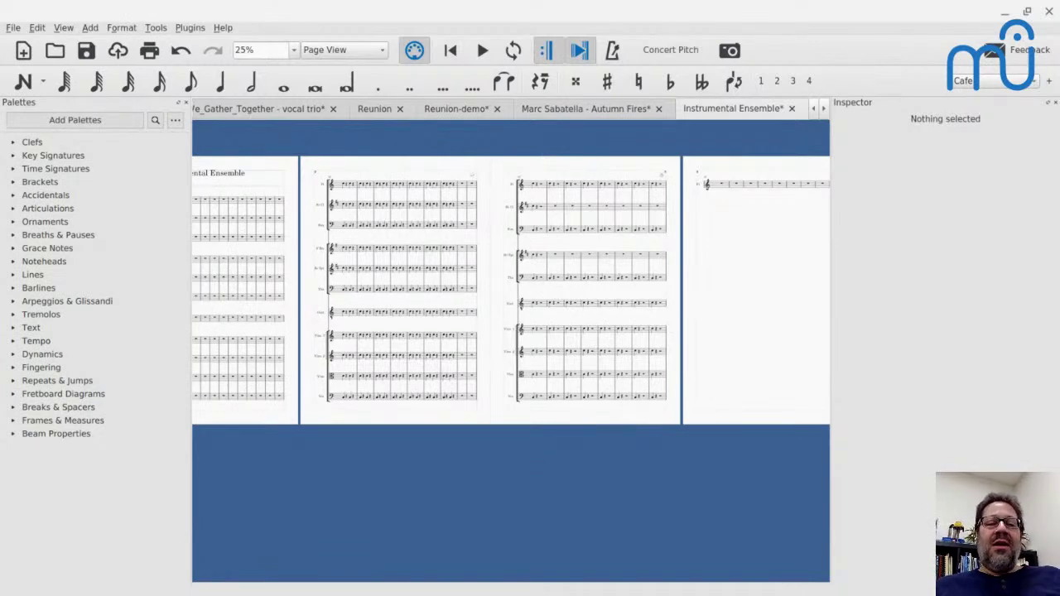
- Switch to the browser and view the MuseScore 3.6 new-features handbook section on applying new automatic instrument ordering and bracketing
{"action": "key", "text": "alt+Tab"}
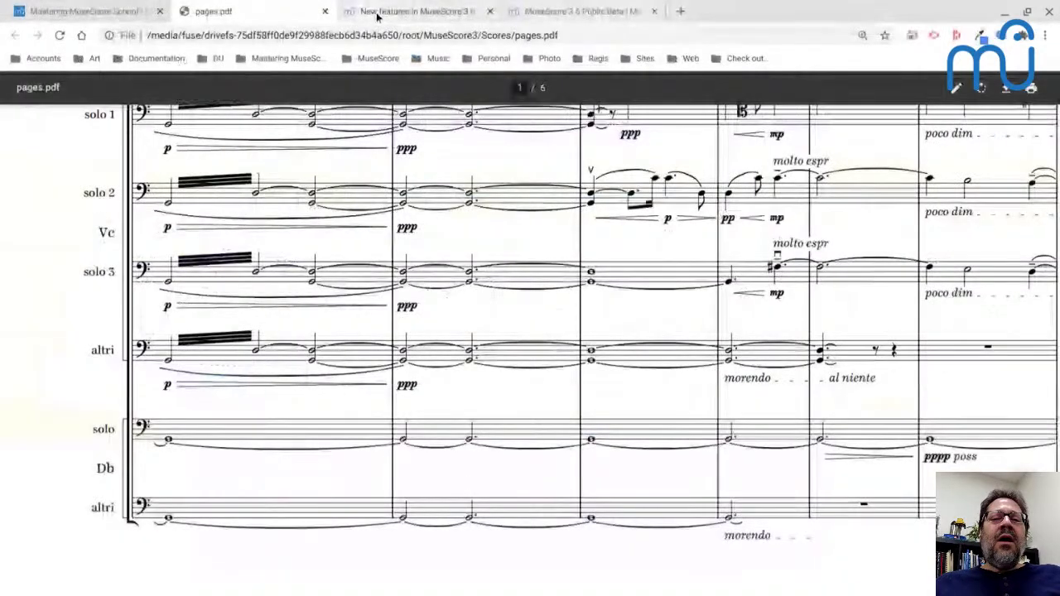
{"action": "left_click", "coordinate": [381, 12]}
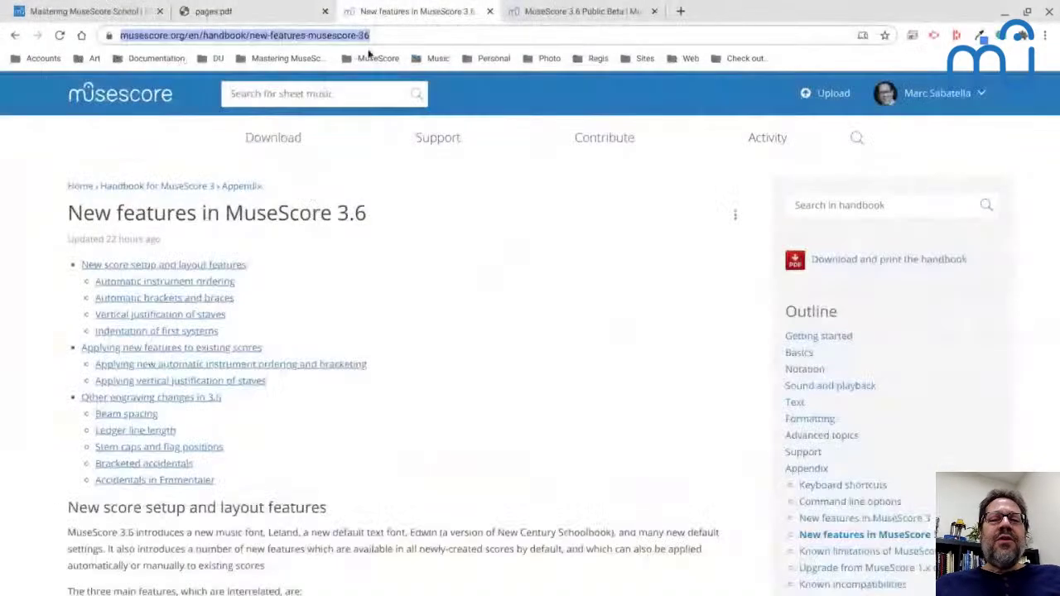
{"action": "mouse_move", "coordinate": [348, 134]}
{"action": "scroll", "coordinate": [348, 134], "scroll_direction": "down", "scroll_amount": 1}
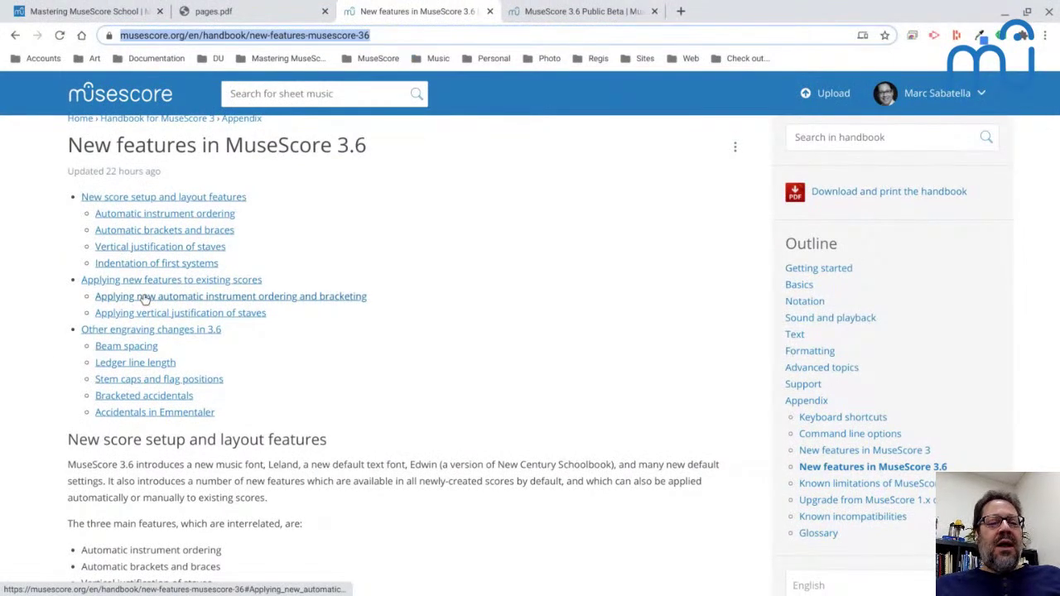
{"action": "left_click", "coordinate": [144, 300]}
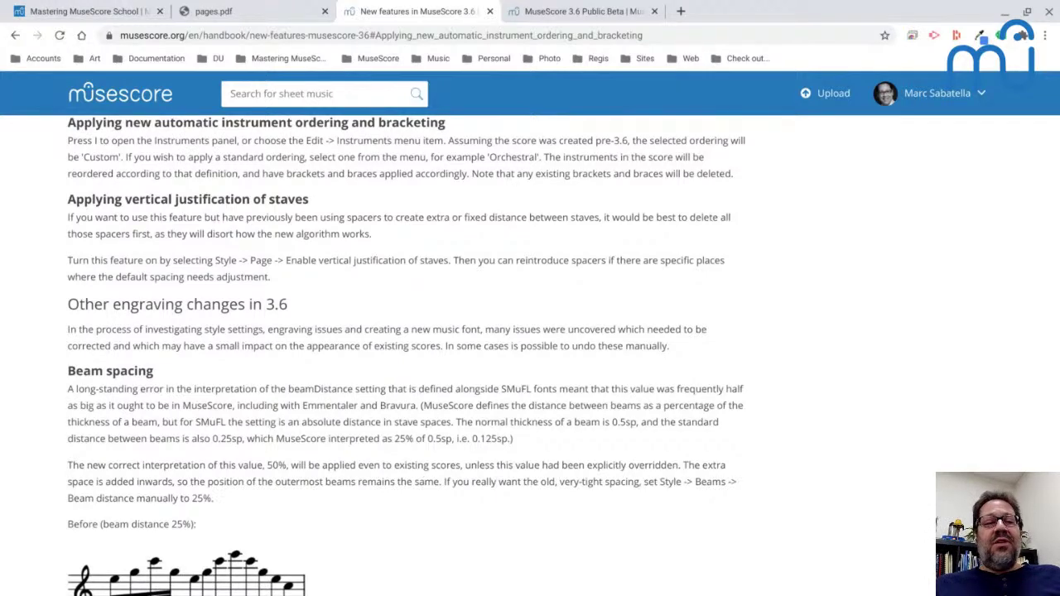
- Switch back to MuseScore and open Salmo_Resp_B-AV-01_Signore_fa_splendere.mscz from the Test folder inside Scores
{"action": "key", "text": "alt+Tab"}
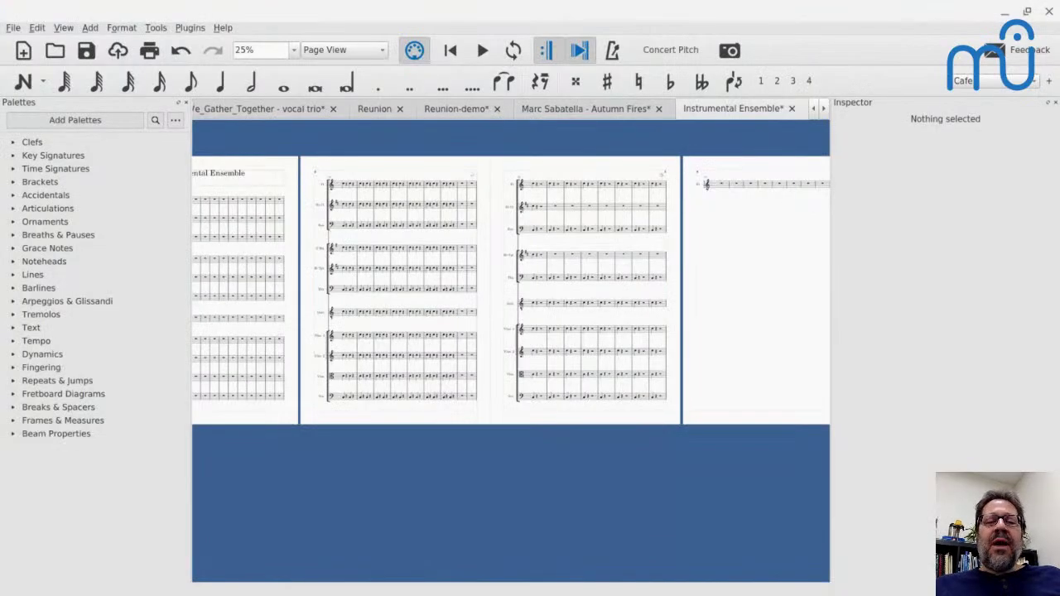
{"action": "key", "text": "ctrl+o"}
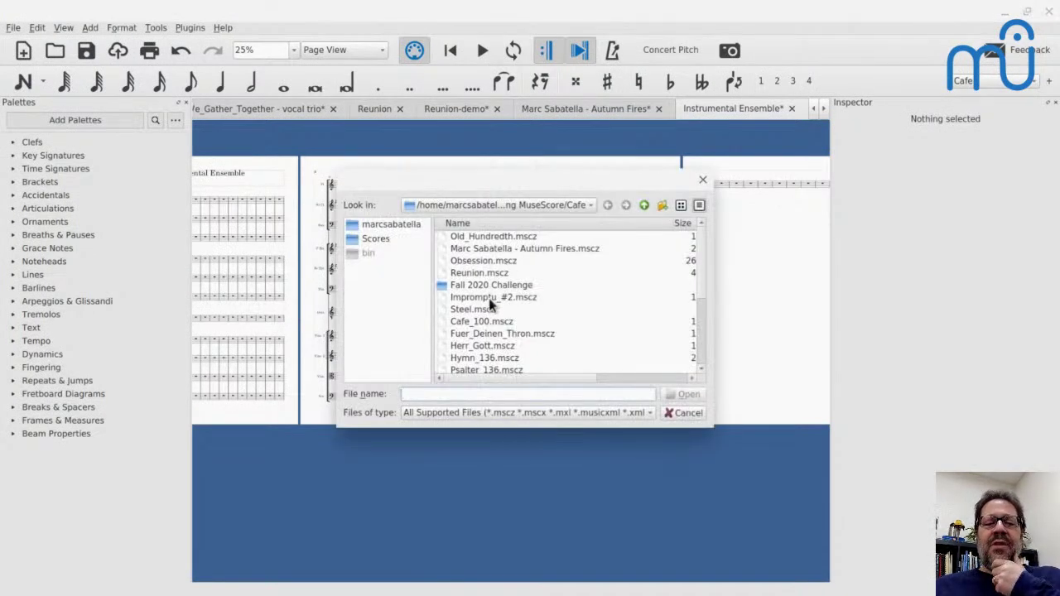
{"action": "scroll", "coordinate": [489, 304], "scroll_direction": "down", "scroll_amount": 4}
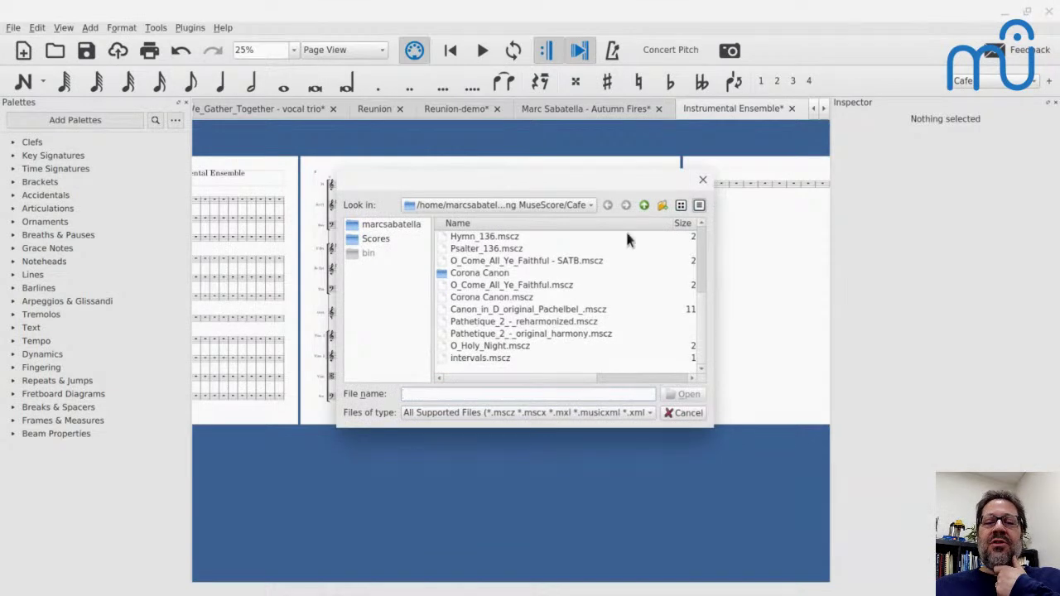
{"action": "left_click", "coordinate": [643, 205]}
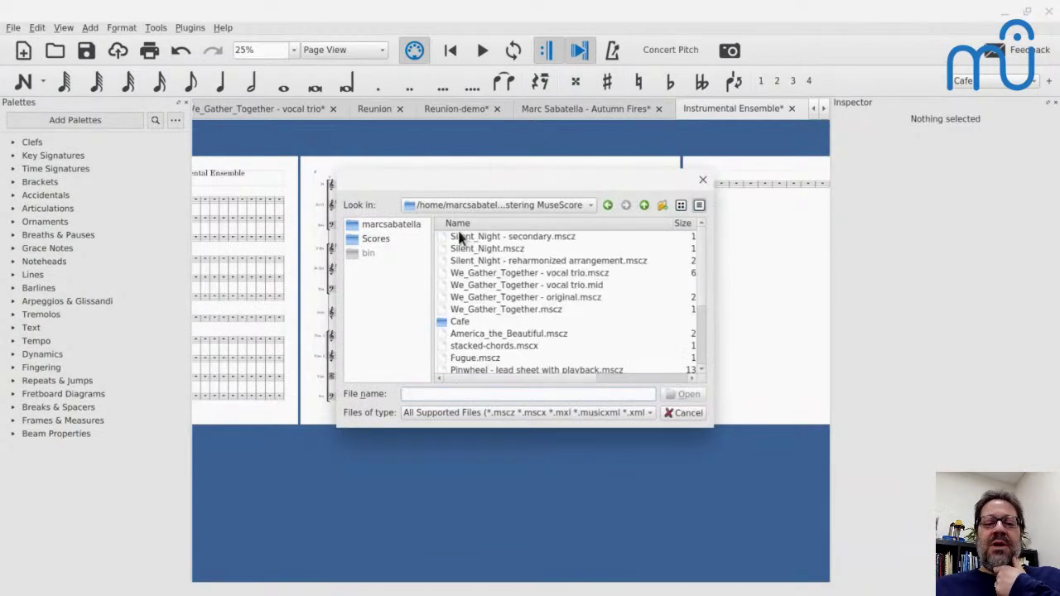
{"action": "left_click", "coordinate": [643, 206]}
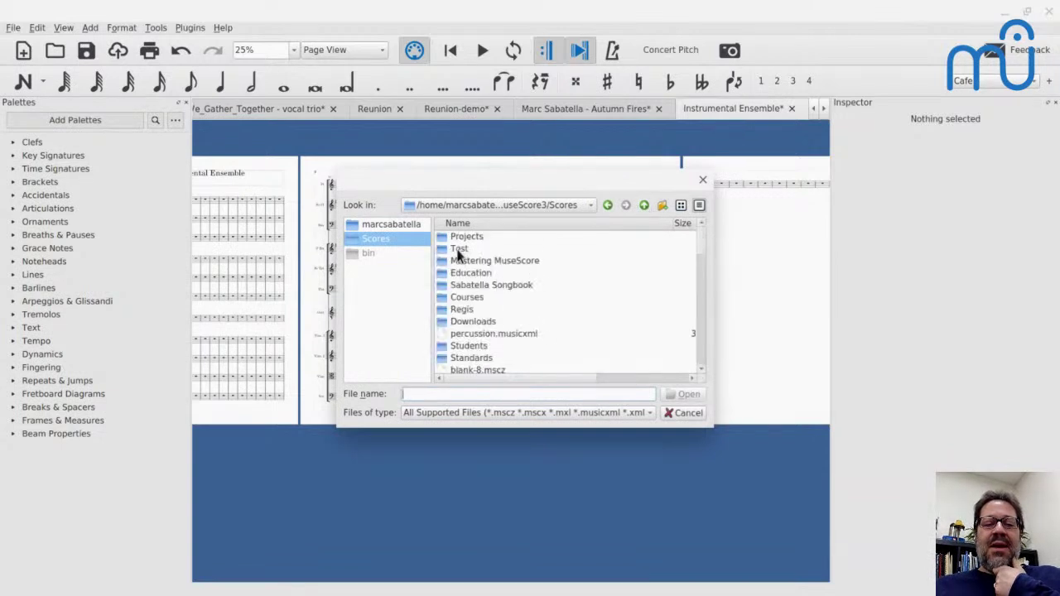
{"action": "double_click", "coordinate": [460, 250]}
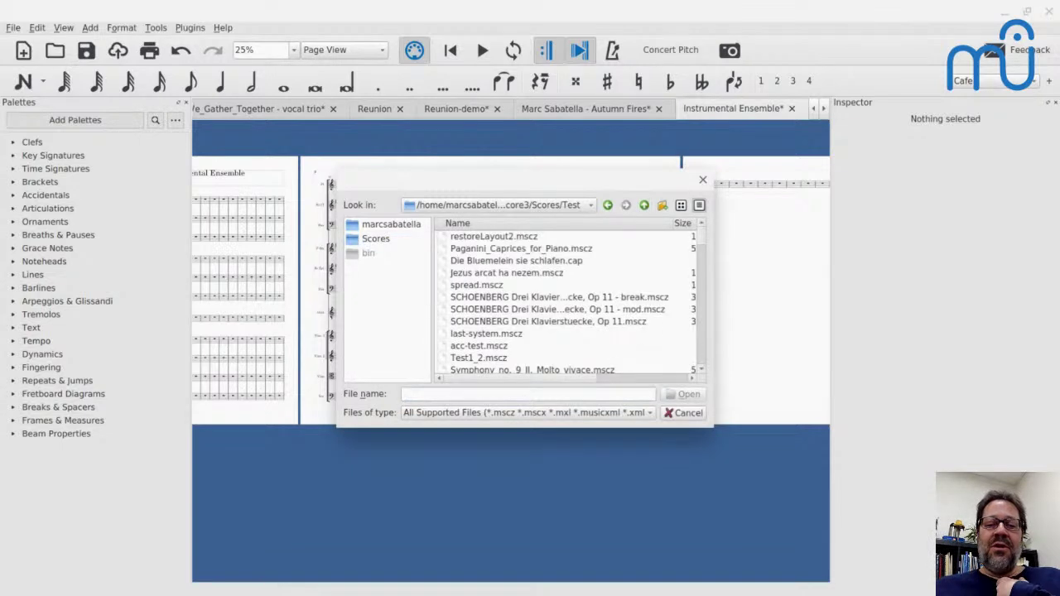
{"action": "scroll", "coordinate": [563, 303], "scroll_direction": "down", "scroll_amount": 1}
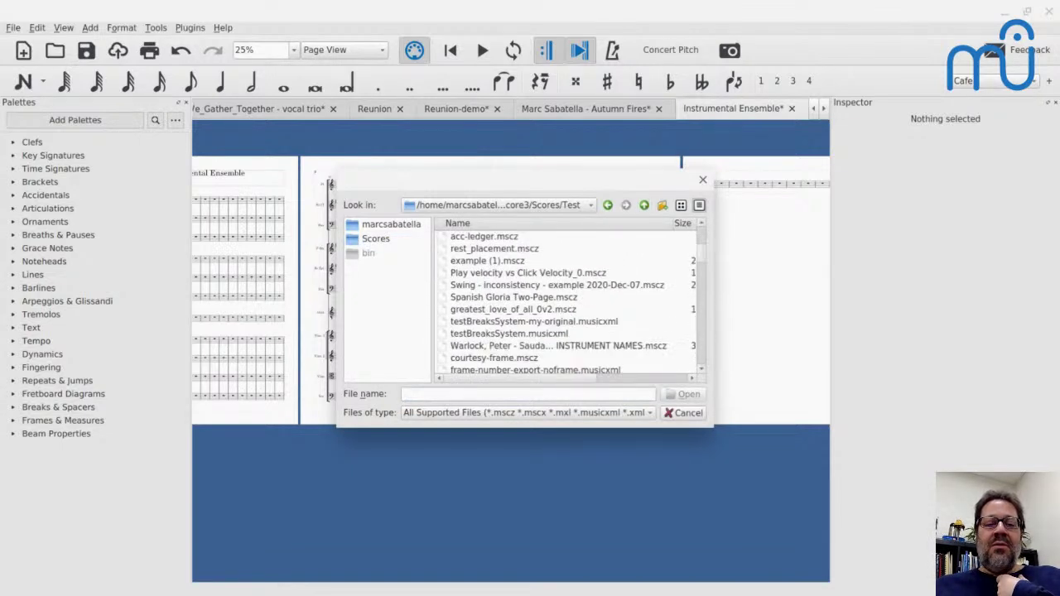
{"action": "scroll", "coordinate": [479, 336], "scroll_direction": "down", "scroll_amount": 4}
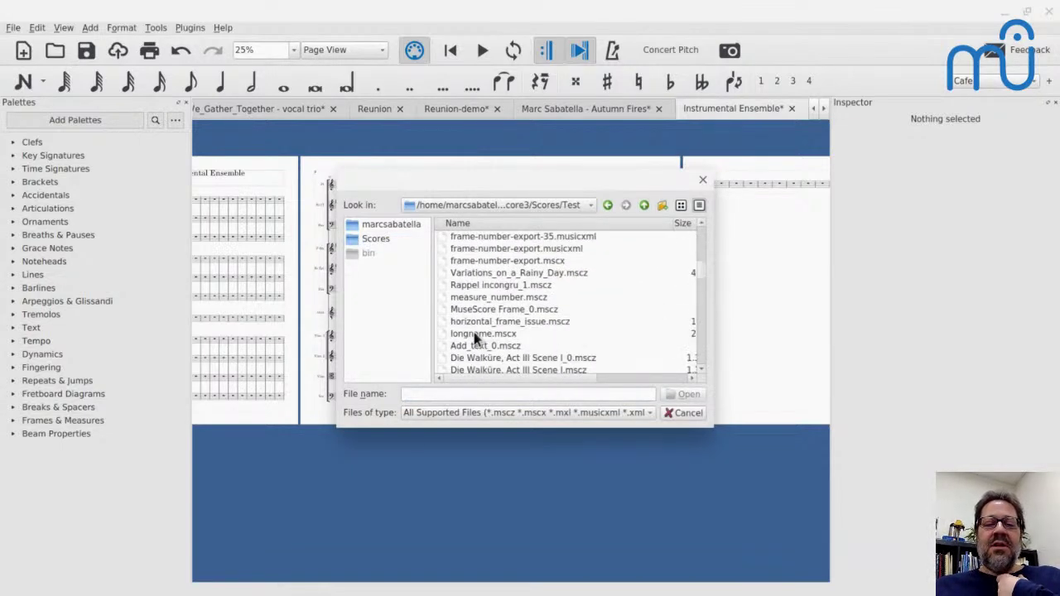
{"action": "scroll", "coordinate": [476, 338], "scroll_direction": "down", "scroll_amount": 3}
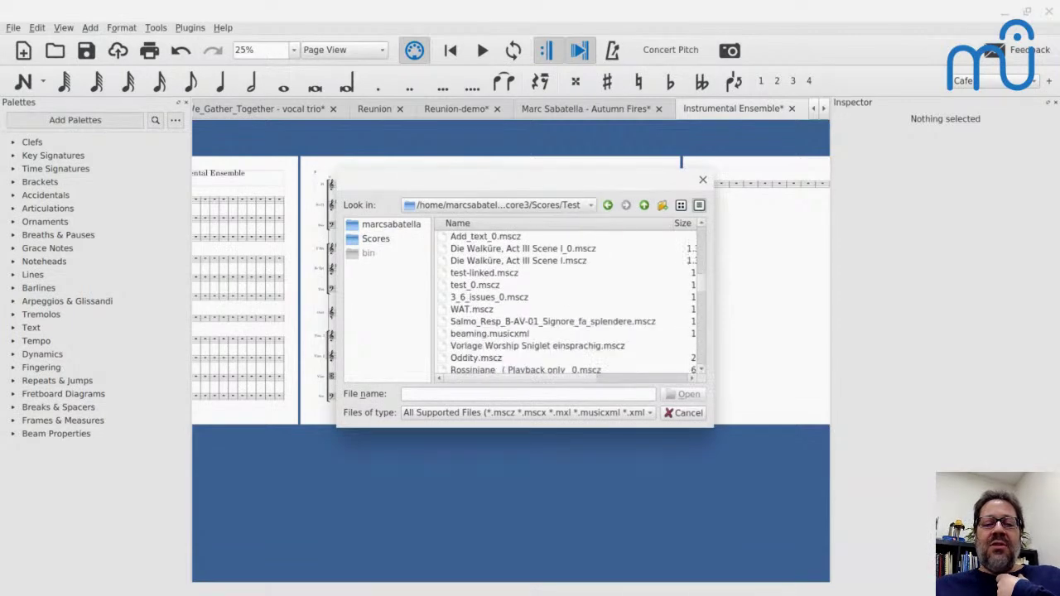
{"action": "double_click", "coordinate": [471, 323]}
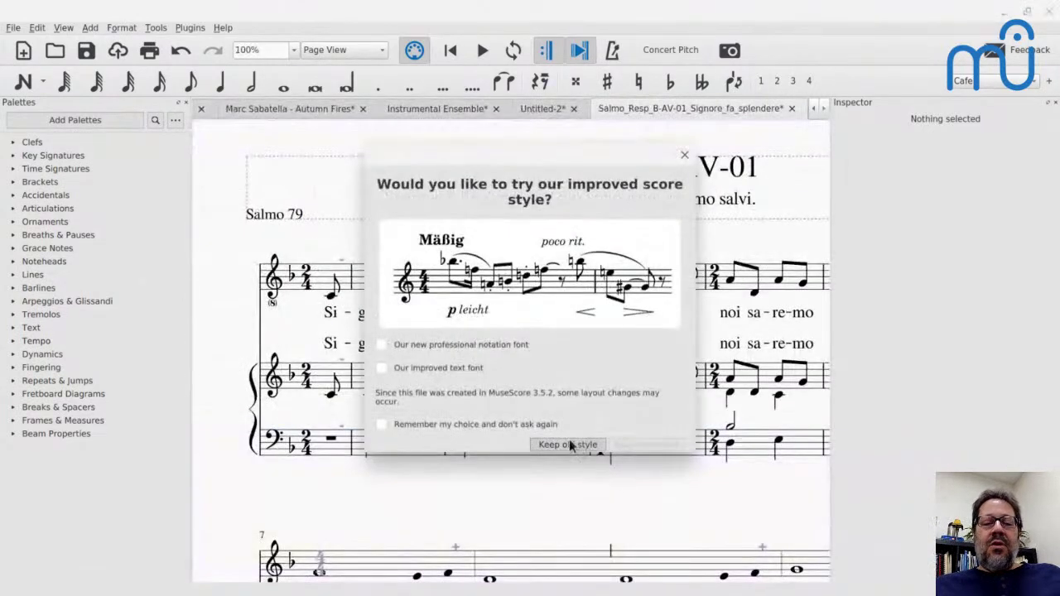
- Apply the new style to the opened score with both the new professional notation font and the improved text font
{"action": "left_click", "coordinate": [382, 345]}
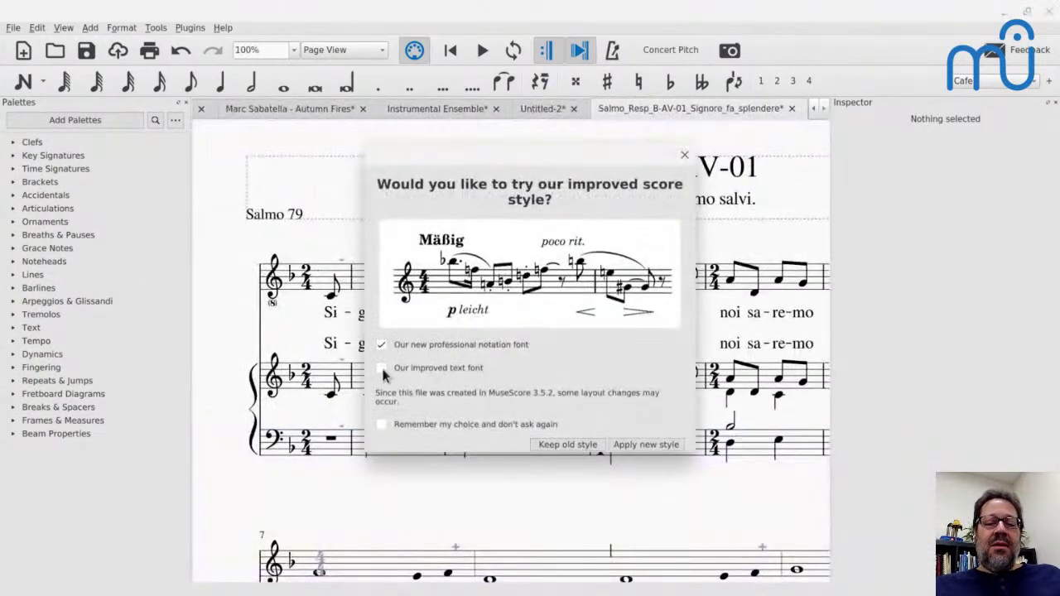
{"action": "left_click", "coordinate": [381, 368]}
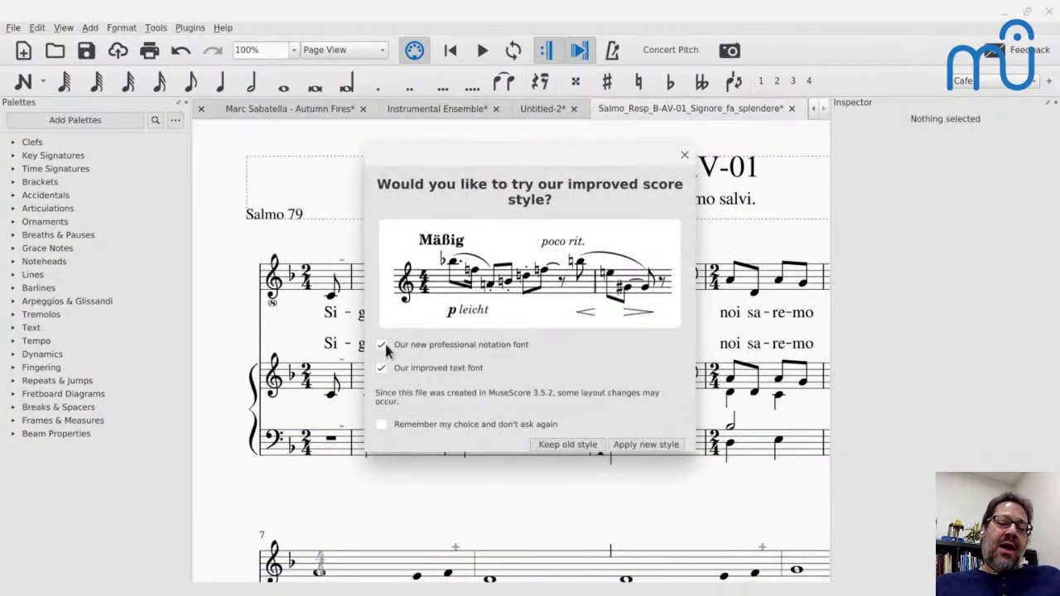
{"action": "left_click", "coordinate": [630, 444]}
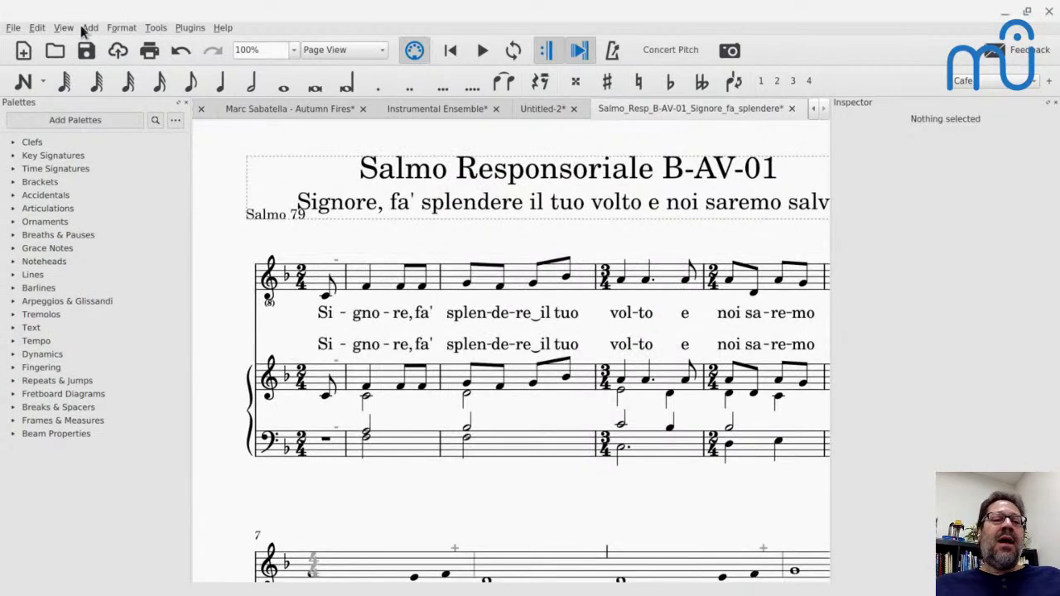
- Check the vertical justification options in the page style without changing them, and reset the score's whole style to the defaults
{"action": "left_click", "coordinate": [119, 30]}
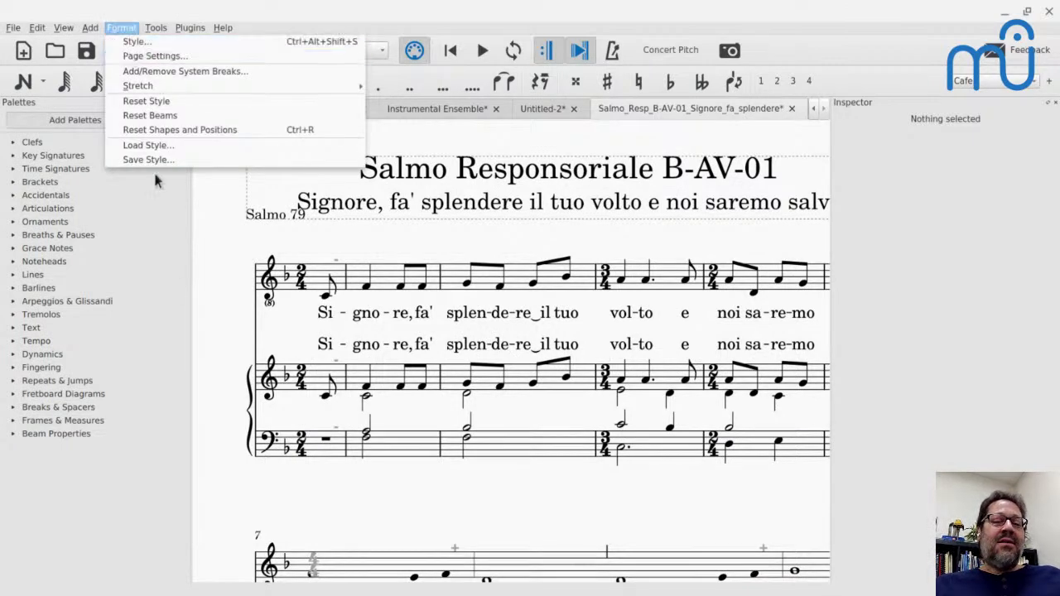
{"action": "left_click", "coordinate": [153, 39]}
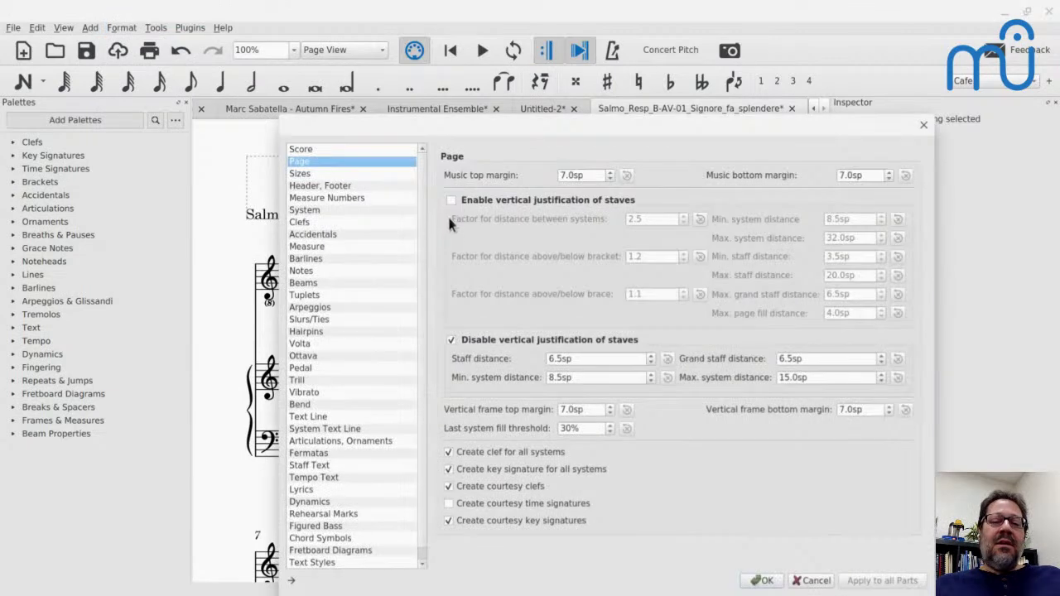
{"action": "left_click", "coordinate": [921, 126]}
{"action": "left_click", "coordinate": [123, 28]}
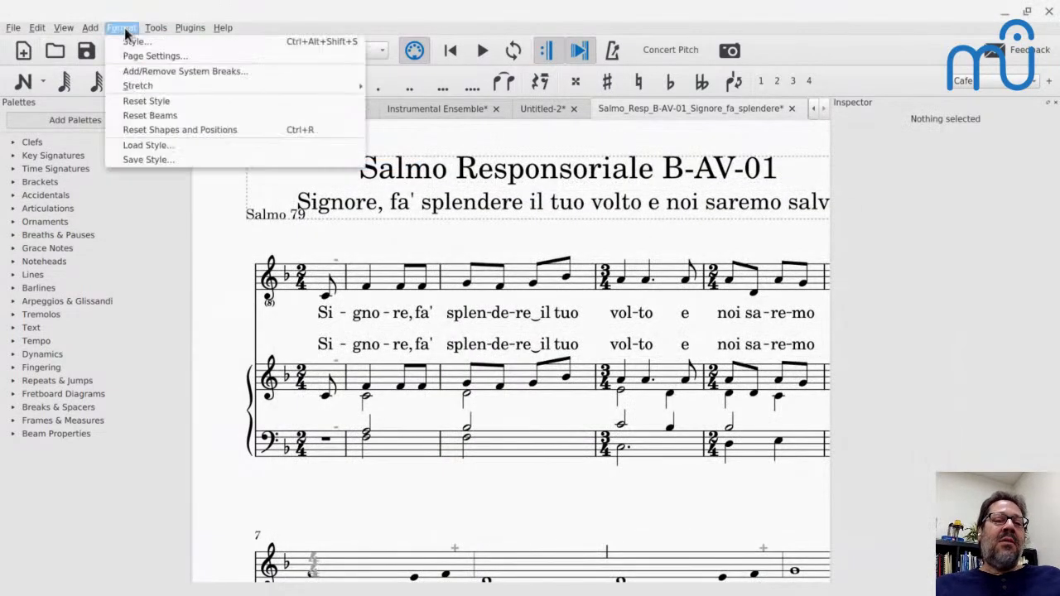
{"action": "left_click", "coordinate": [139, 101]}
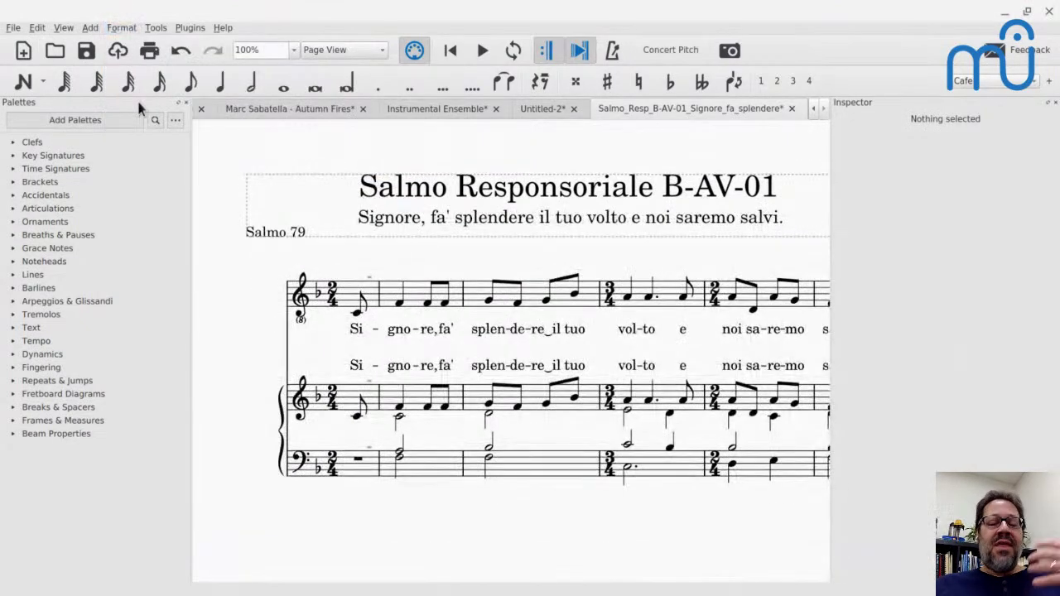
- Change the Salmo Responsoriale score's instrument ordering from Custom to Small Concert Band and apply it
{"action": "scroll", "coordinate": [313, 282], "scroll_direction": "down", "scroll_amount": 5}
{"action": "scroll", "coordinate": [313, 282], "scroll_direction": "down", "scroll_amount": 4}
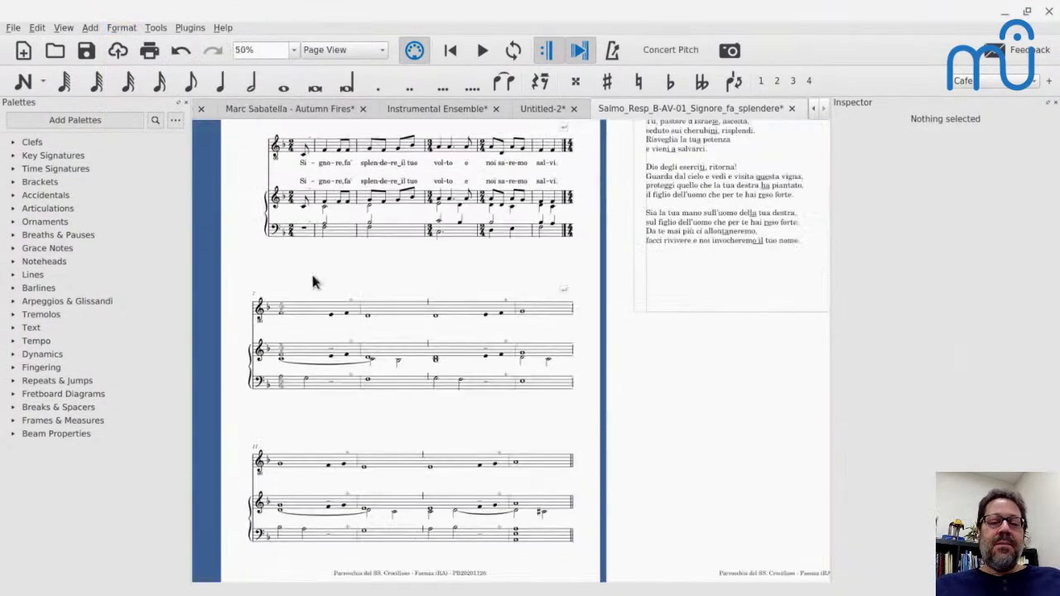
{"action": "scroll", "coordinate": [313, 282], "scroll_direction": "down", "scroll_amount": 1}
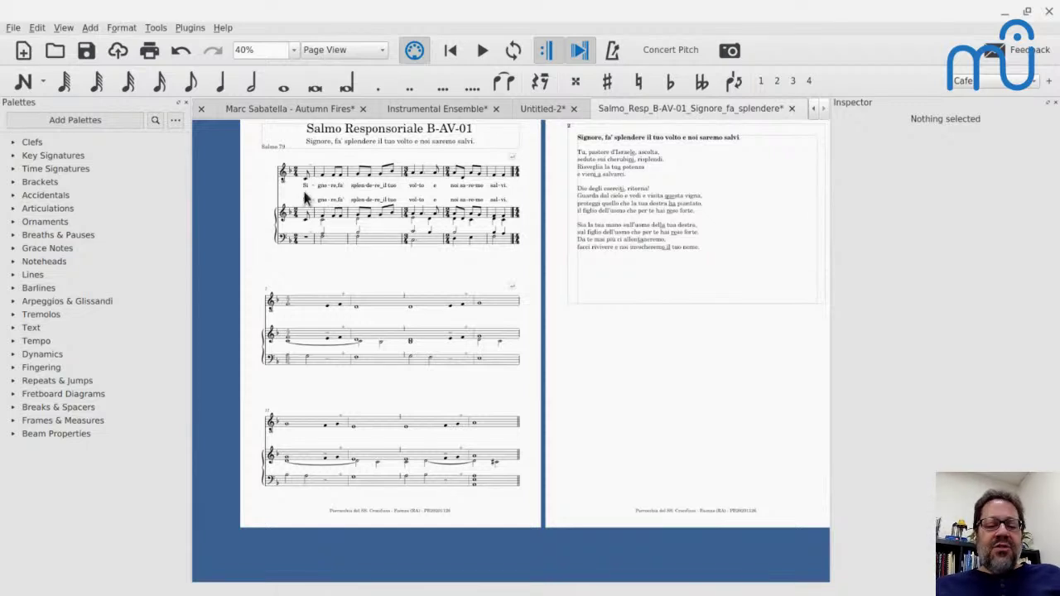
{"action": "key", "text": "i"}
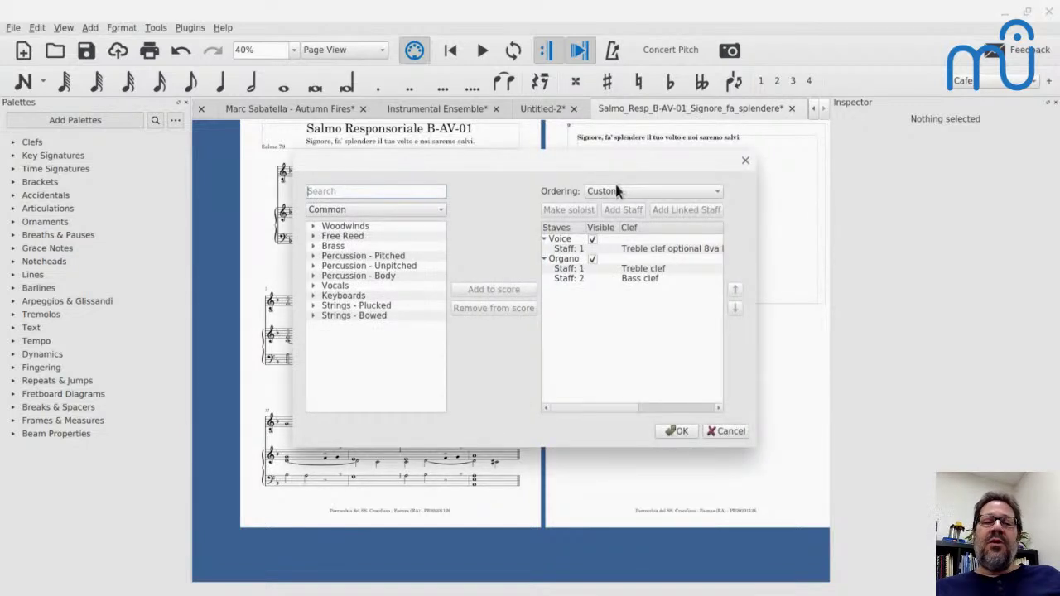
{"action": "left_click_drag", "start_coordinate": [508, 156], "coordinate": [568, 151]}
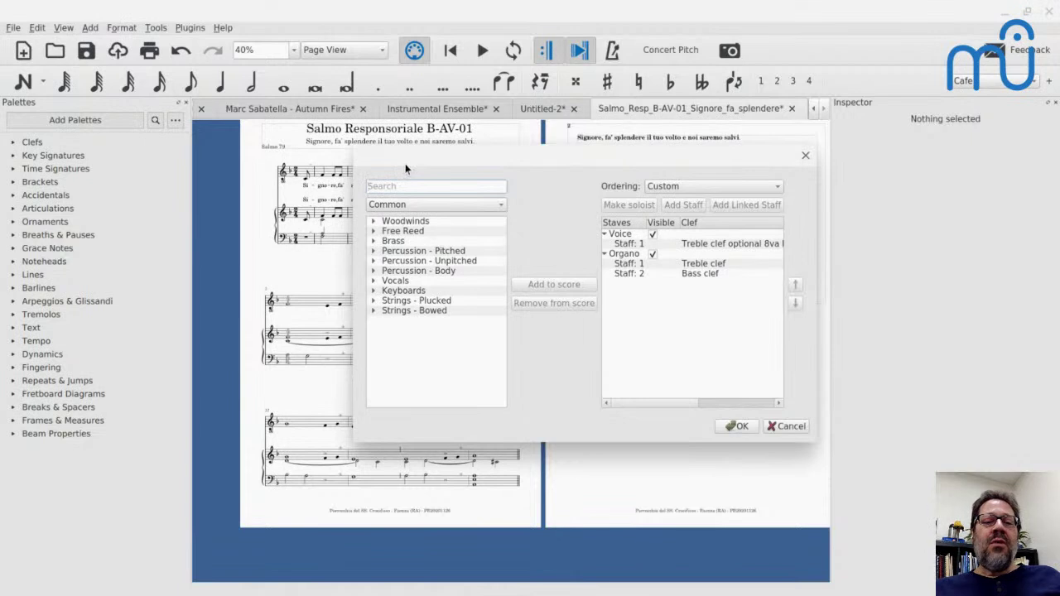
{"action": "left_click", "coordinate": [714, 189]}
{"action": "left_click", "coordinate": [717, 204]}
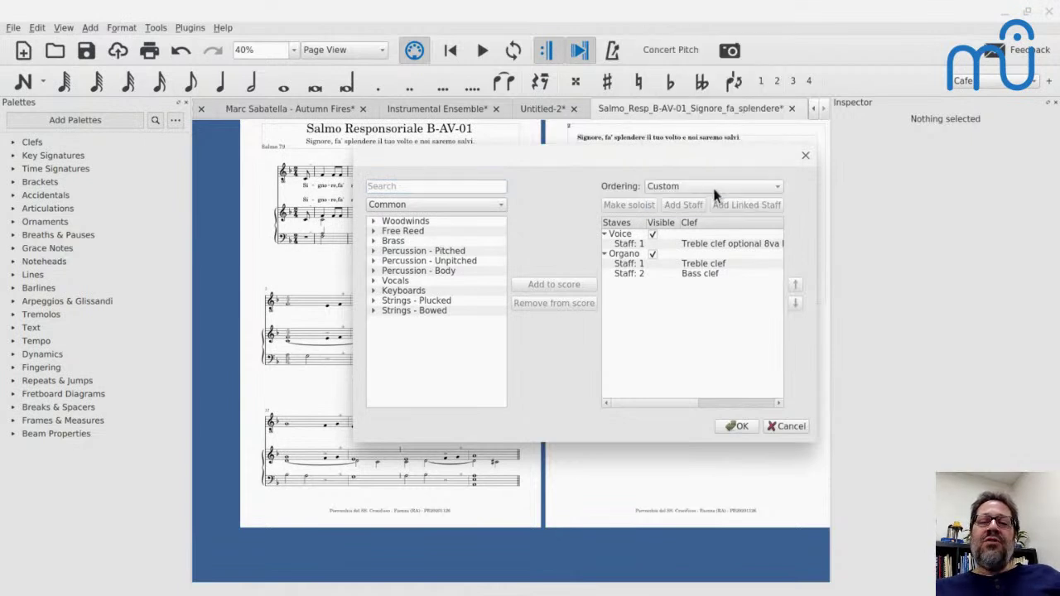
{"action": "left_click", "coordinate": [712, 186]}
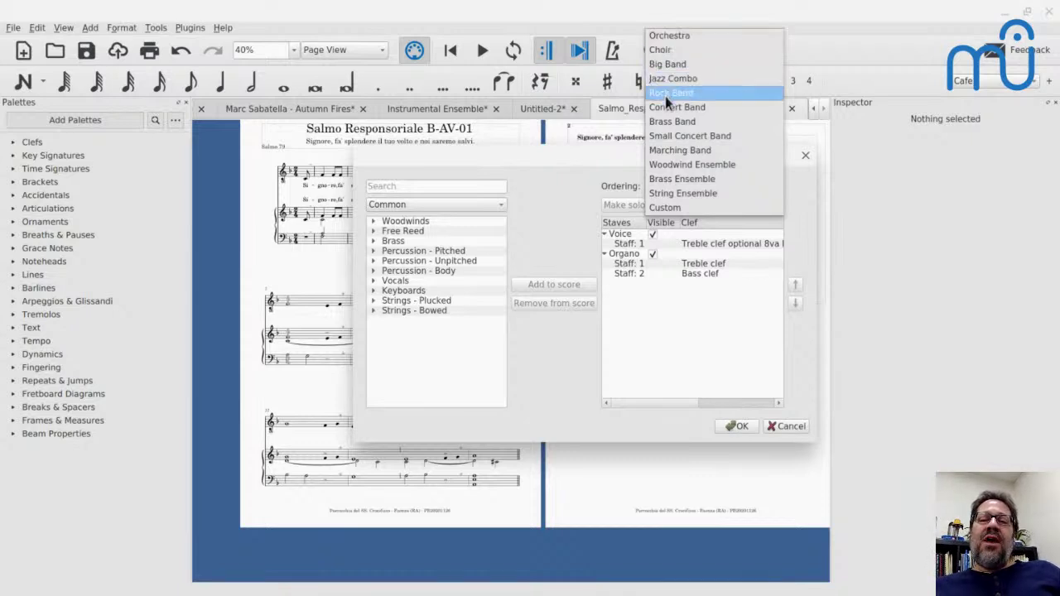
{"action": "left_click", "coordinate": [669, 137]}
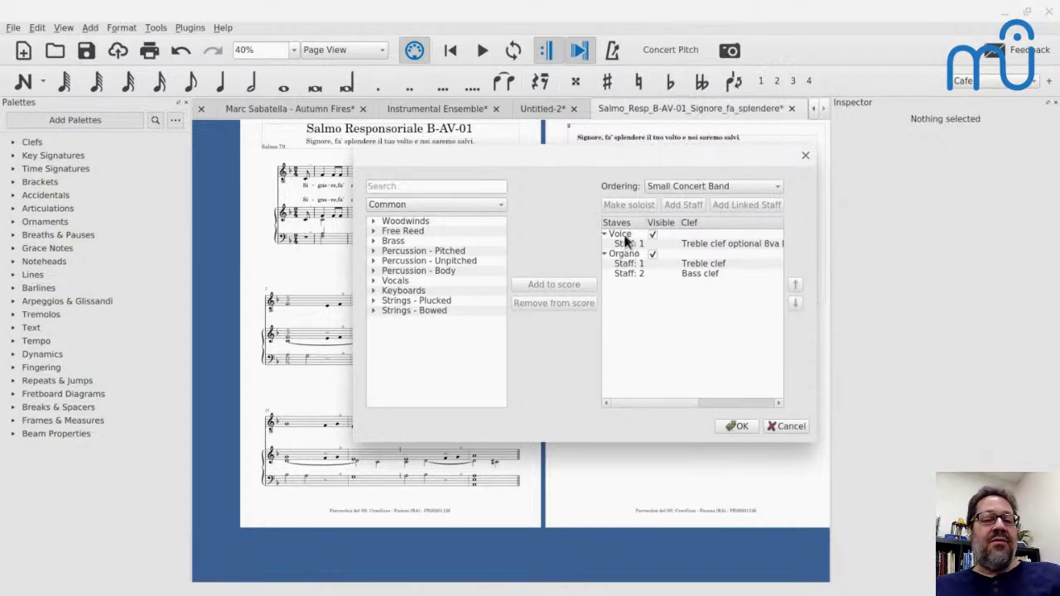
{"action": "left_click", "coordinate": [736, 427]}
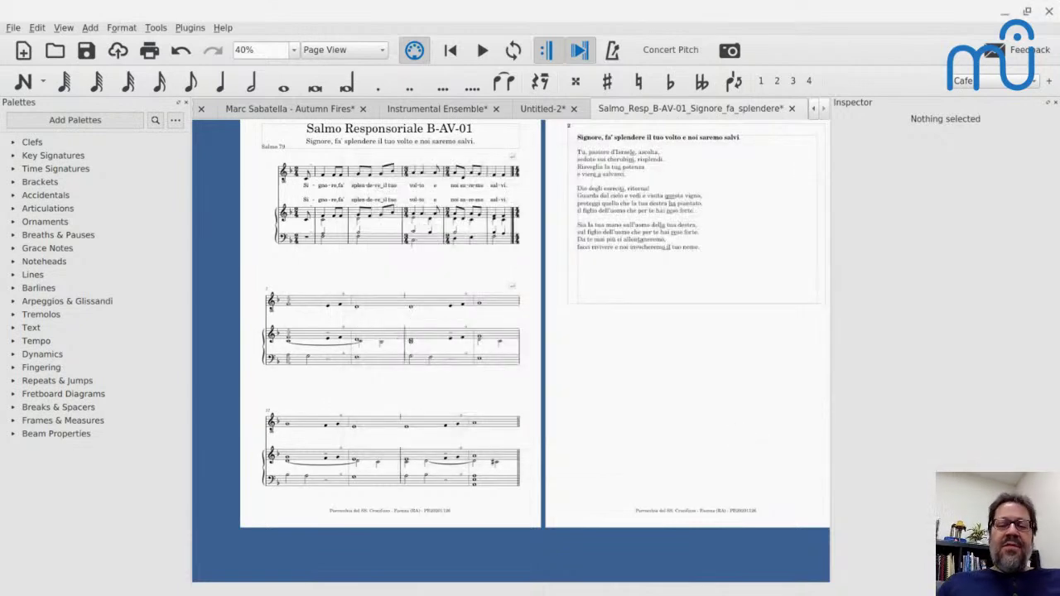
- Start a new untitled score from scratch and add a Harmonica, a Horn in F and a Trombone to its instruments
{"action": "key", "text": "ctrl+n"}
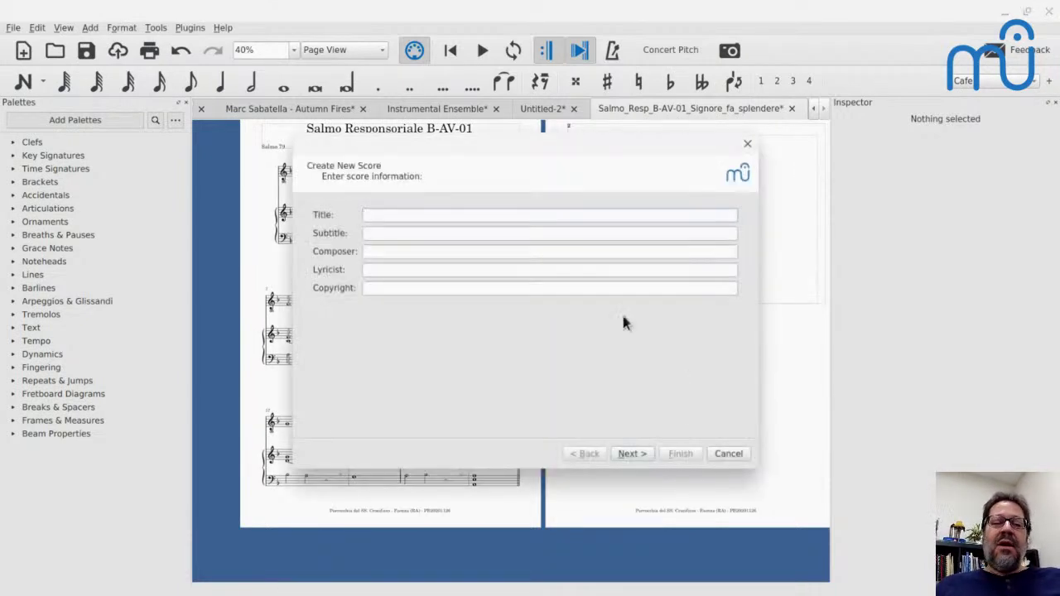
{"action": "key", "text": "Return"}
{"action": "key", "text": "Return"}
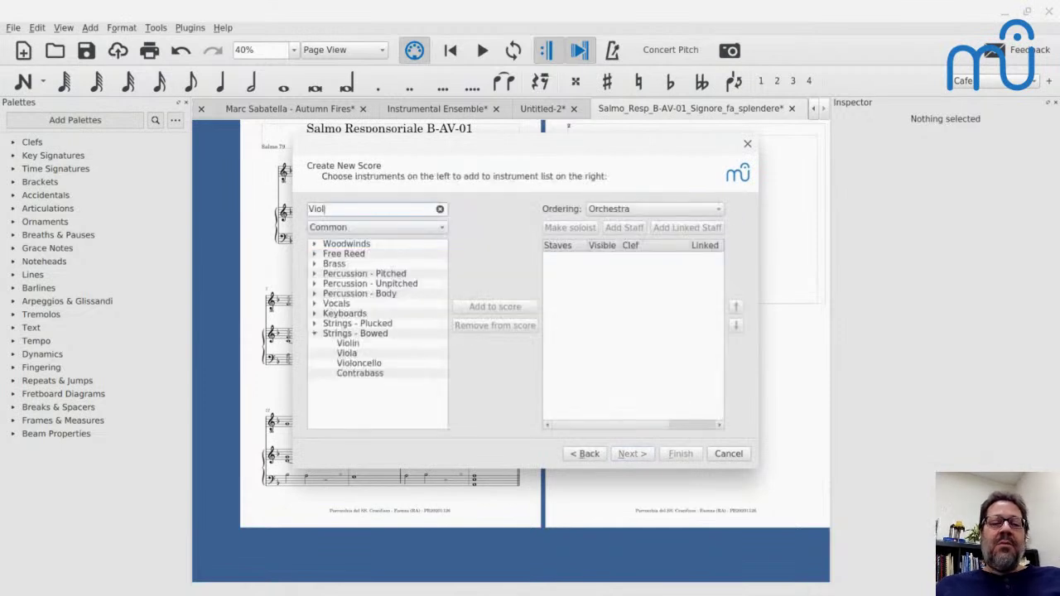
{"action": "double_click", "coordinate": [335, 256]}
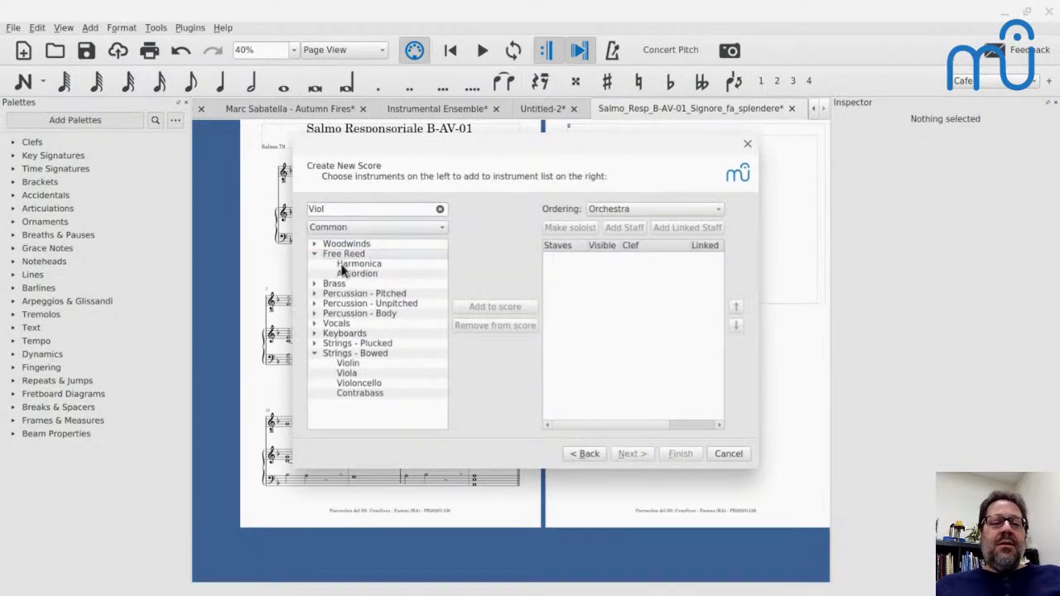
{"action": "double_click", "coordinate": [344, 265]}
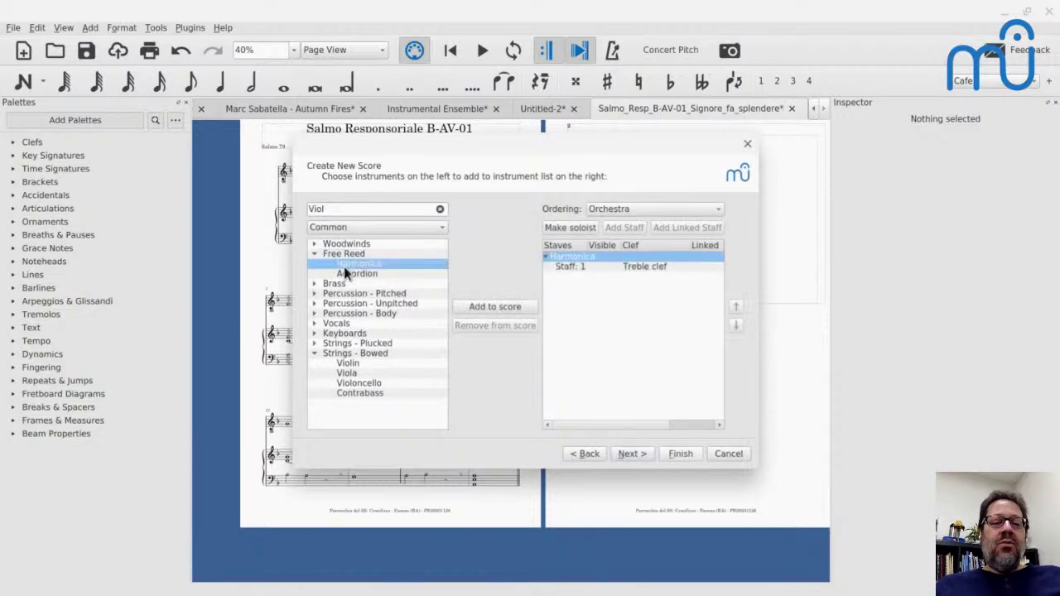
{"action": "left_click", "coordinate": [313, 284]}
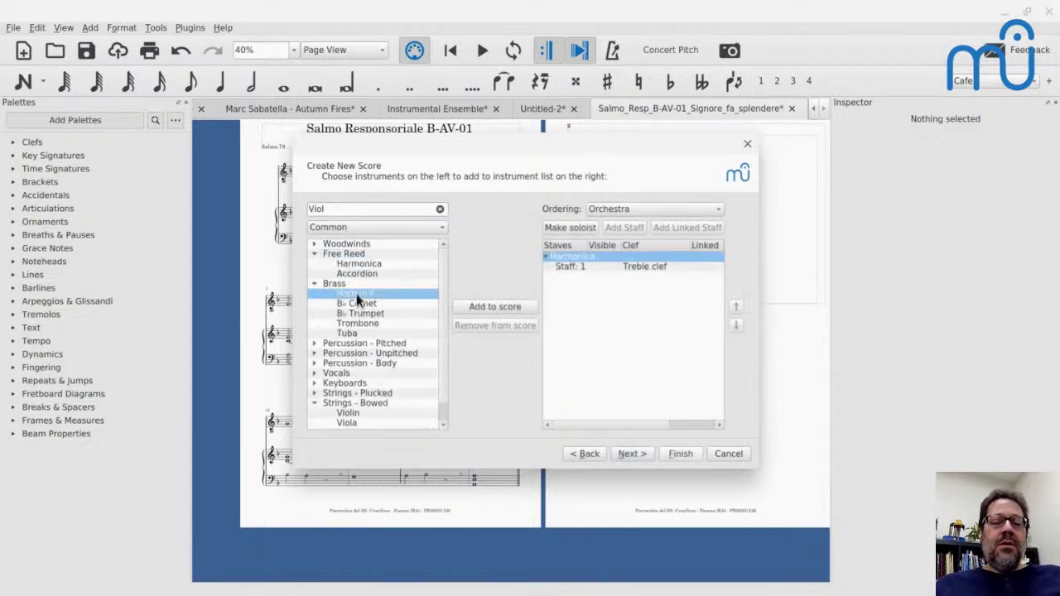
{"action": "double_click", "coordinate": [356, 293]}
{"action": "left_click", "coordinate": [357, 323]}
{"action": "double_click", "coordinate": [358, 325]}
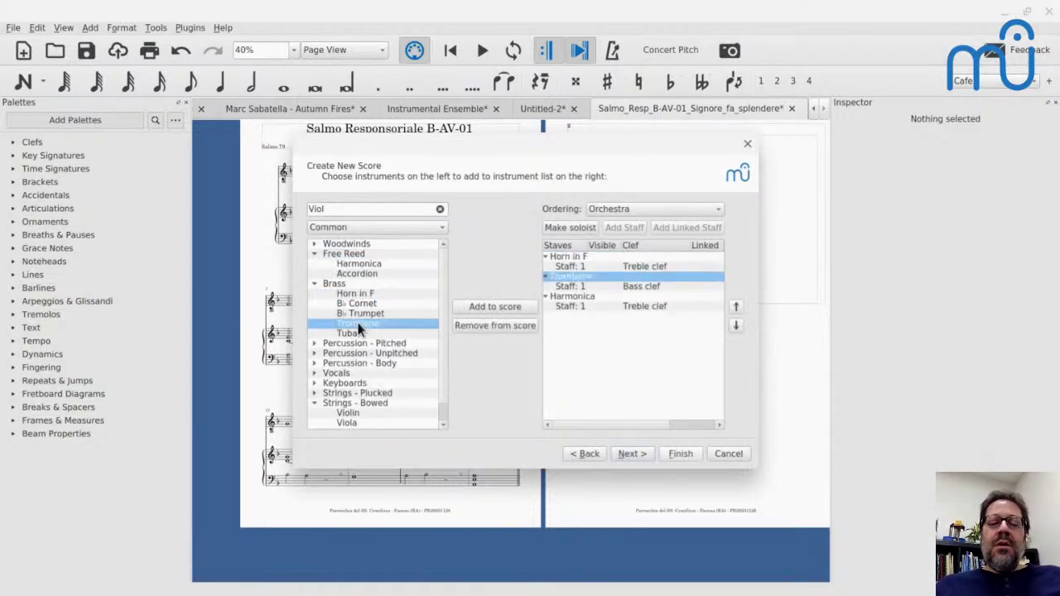
- Move the Harmonica above the Horn in F and Trombone, and finish creating the score with the default key signature
{"action": "left_click", "coordinate": [545, 296]}
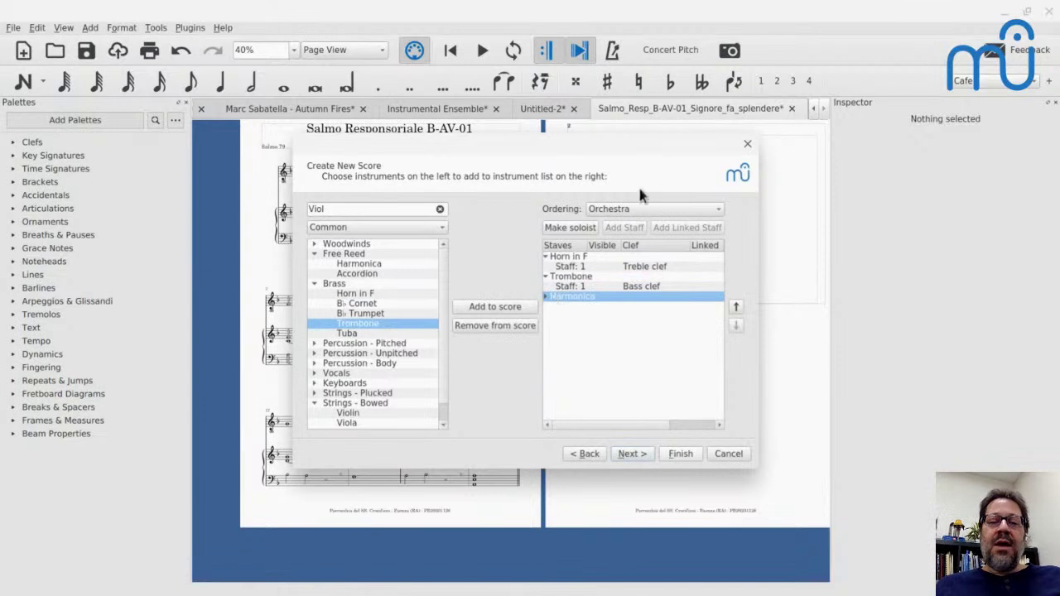
{"action": "left_click", "coordinate": [733, 306]}
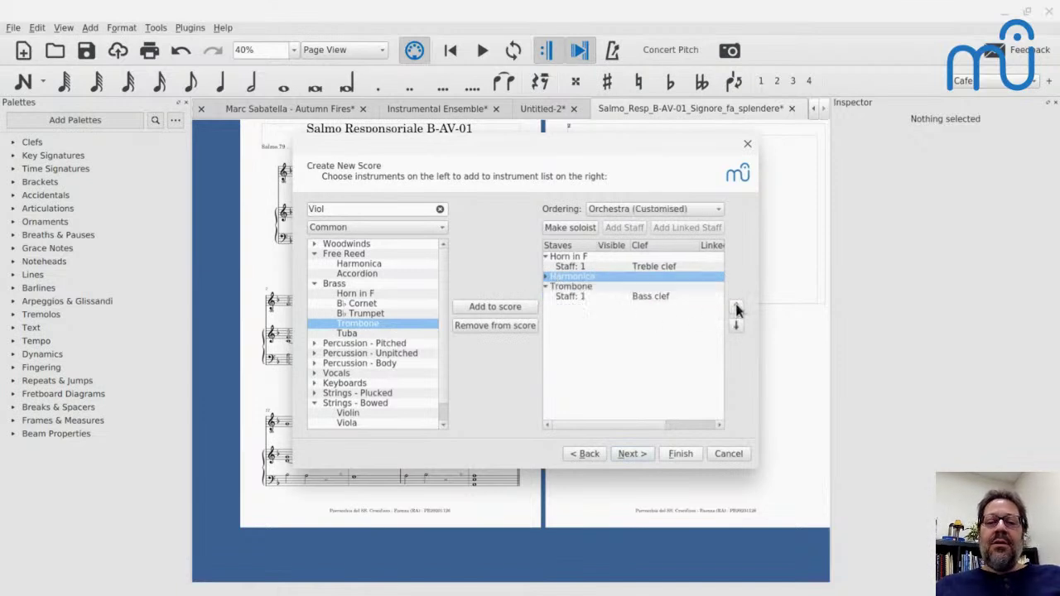
{"action": "left_click", "coordinate": [732, 306]}
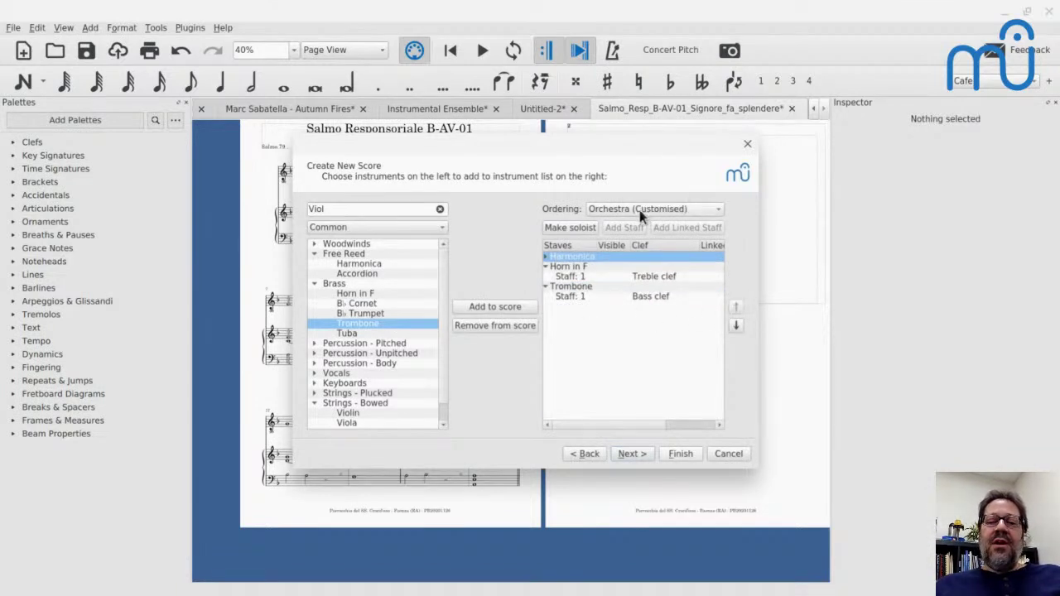
{"action": "left_click", "coordinate": [545, 256]}
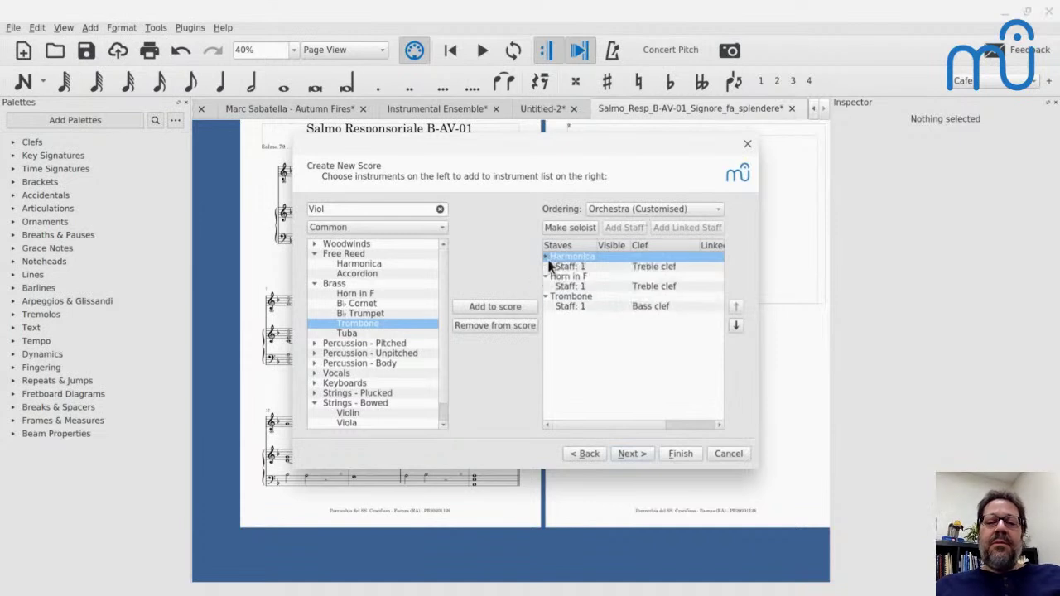
{"action": "left_click", "coordinate": [640, 457]}
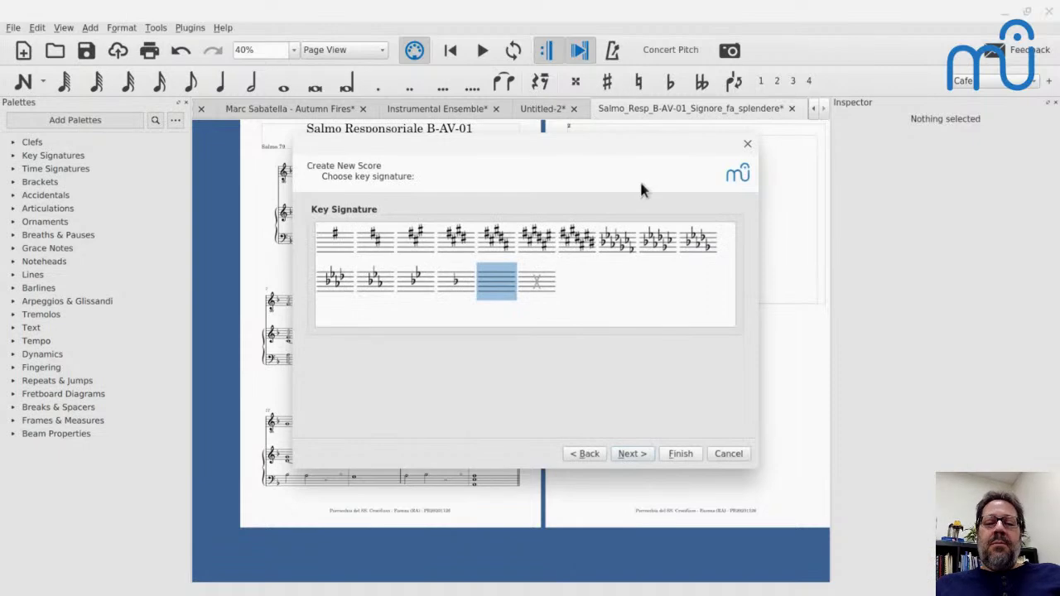
{"action": "left_click", "coordinate": [677, 455]}
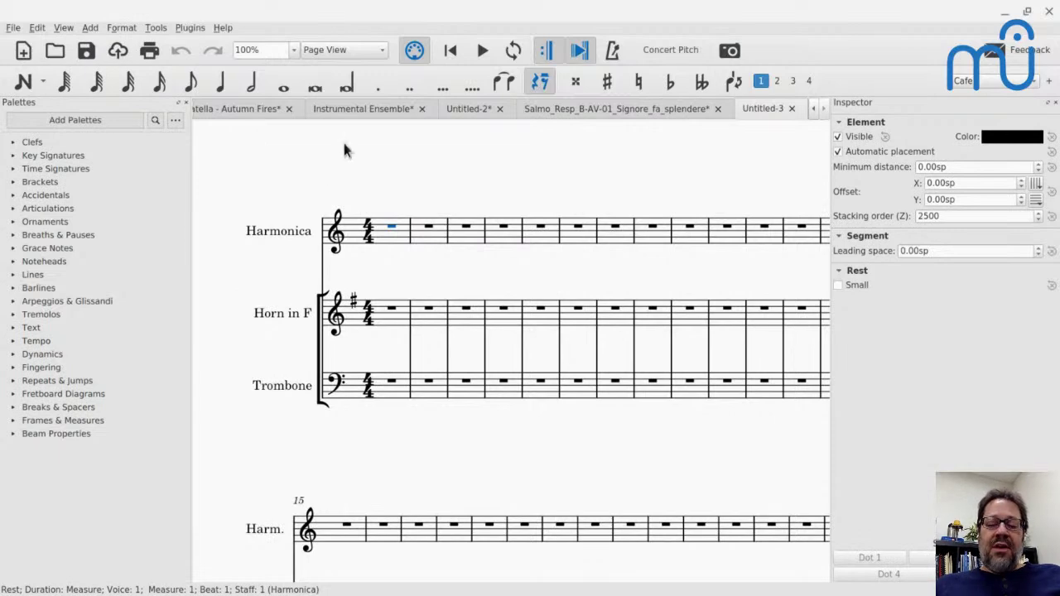
- Set the new score's instrument ordering back to the standard Orchestra order and apply it
{"action": "key", "text": "i"}
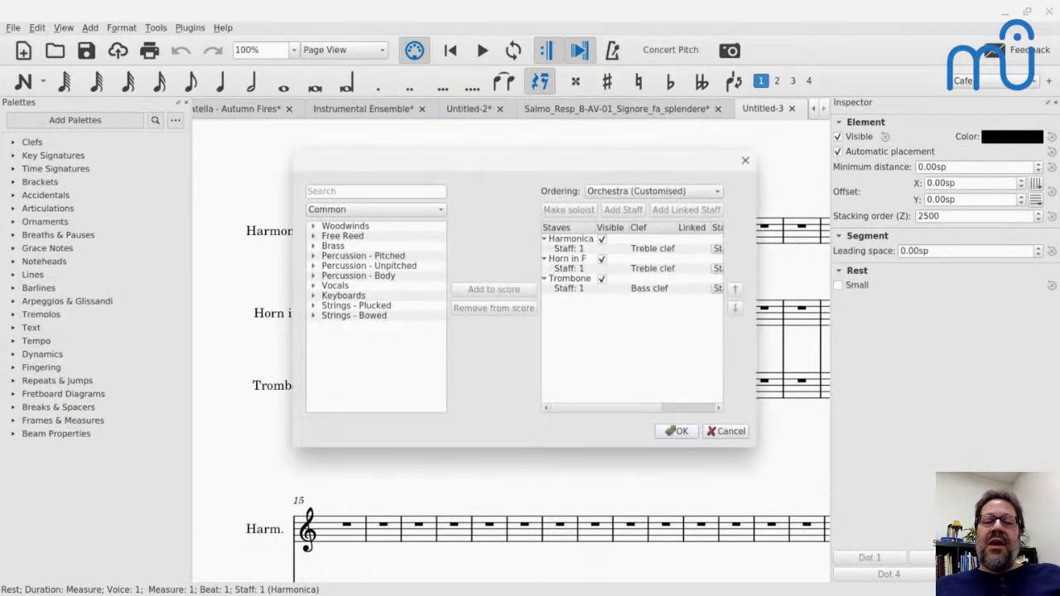
{"action": "left_click", "coordinate": [660, 191]}
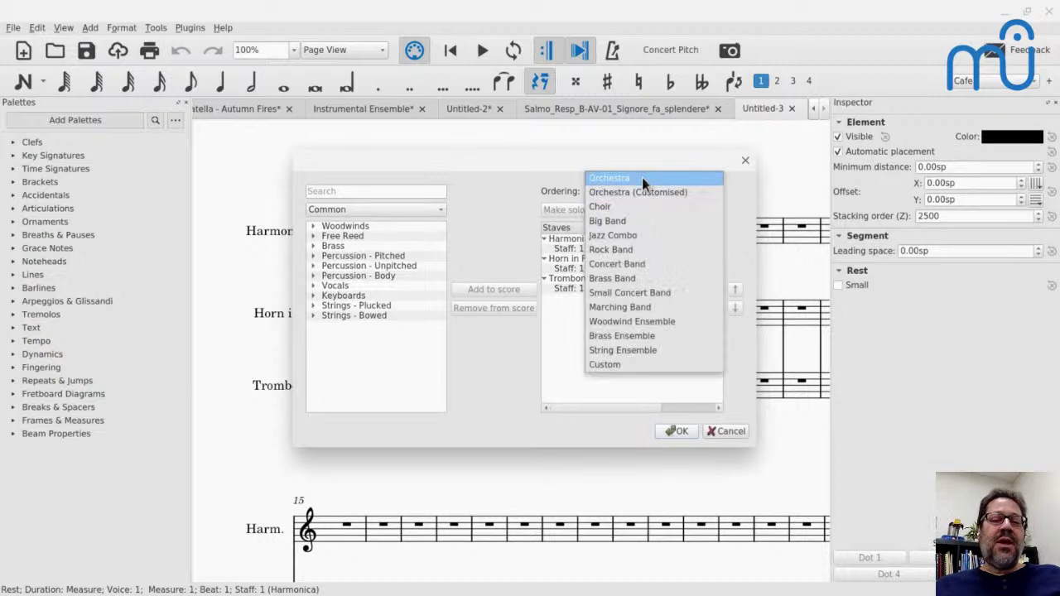
{"action": "left_click", "coordinate": [641, 177]}
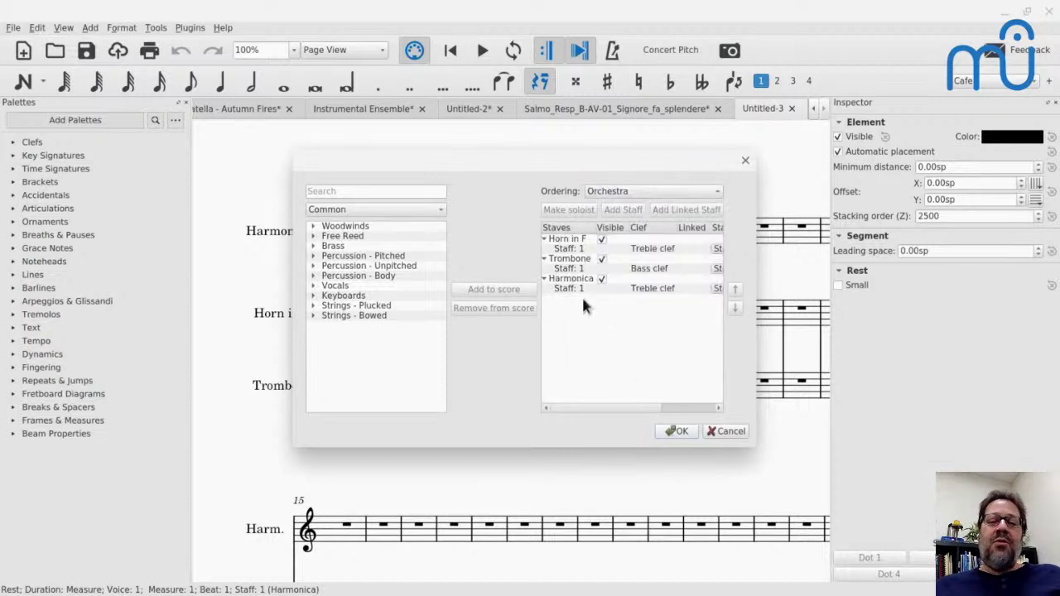
{"action": "left_click", "coordinate": [675, 433]}
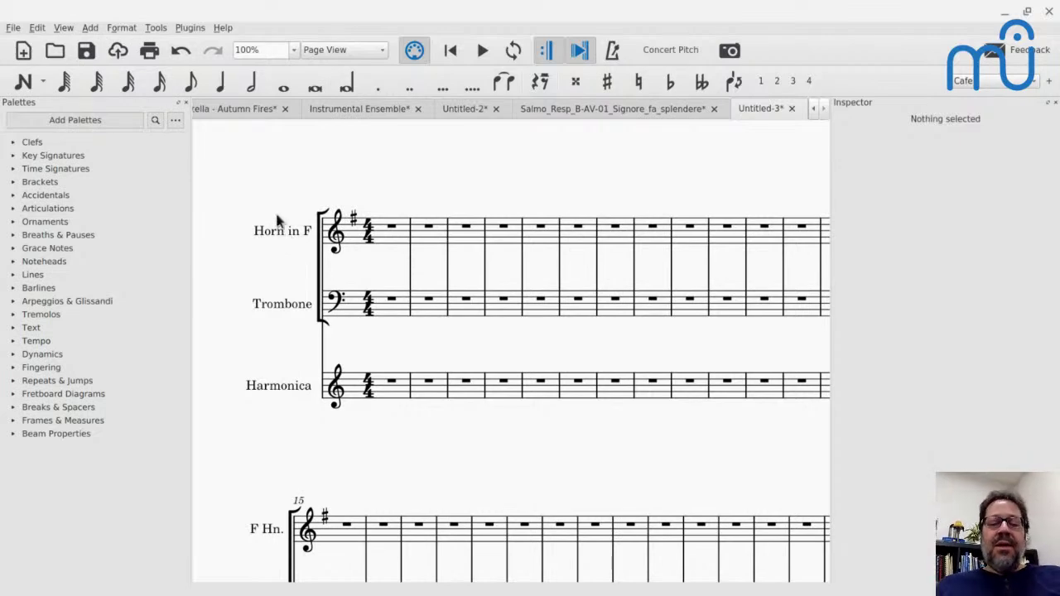
- Switch to the browser and read the handbook sections on vertical justification of staves, beam spacing and ledger line length
{"action": "key", "text": "alt+Tab"}
{"action": "scroll", "coordinate": [202, 239], "scroll_direction": "up", "scroll_amount": 3}
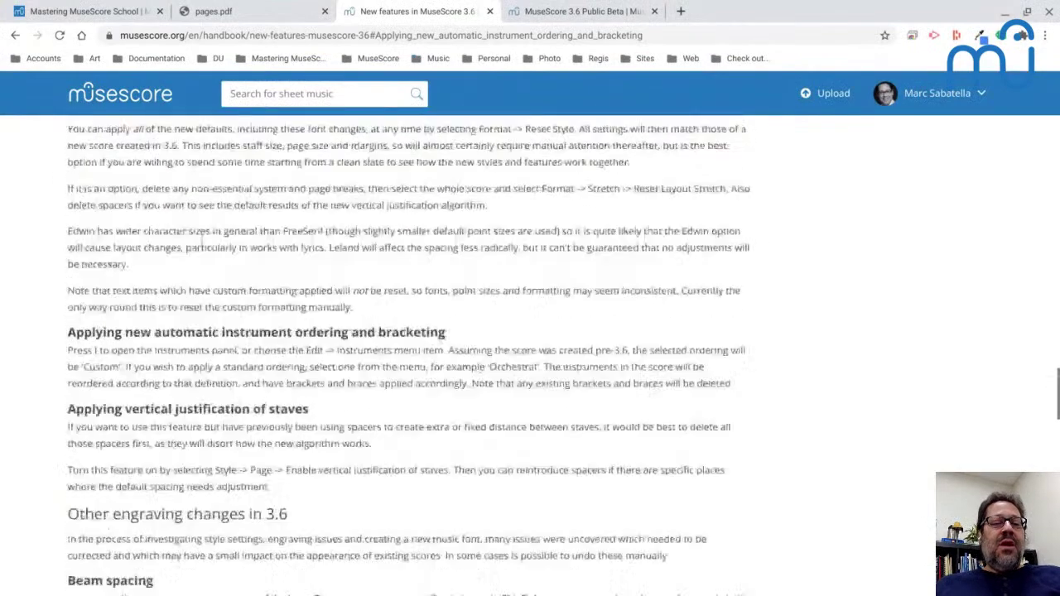
{"action": "scroll", "coordinate": [406, 356], "scroll_direction": "up", "scroll_amount": 3}
{"action": "scroll", "coordinate": [406, 356], "scroll_direction": "down", "scroll_amount": 5}
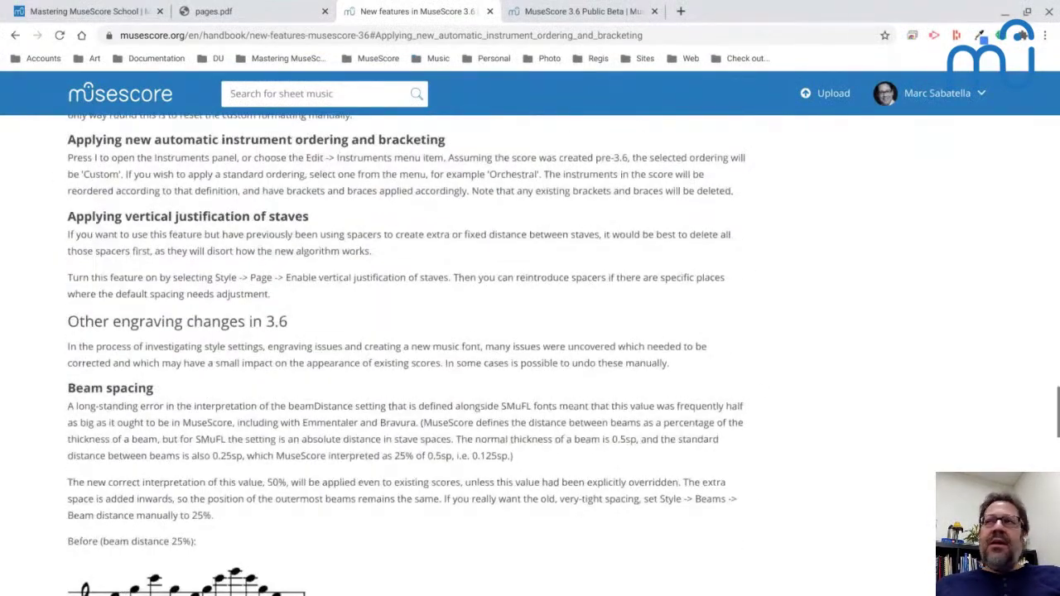
{"action": "scroll", "coordinate": [202, 255], "scroll_direction": "down", "scroll_amount": 3}
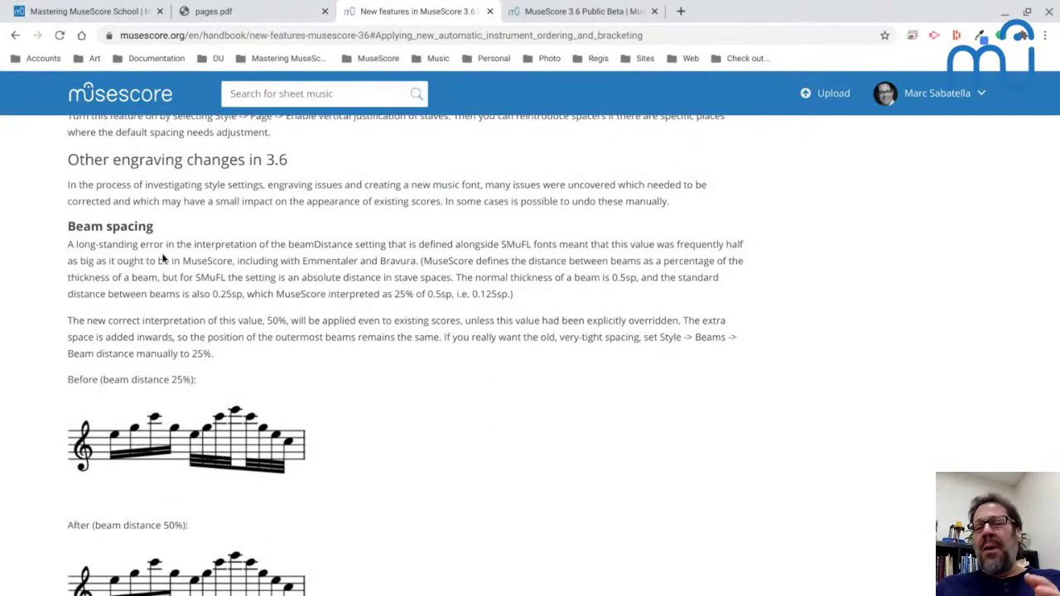
{"action": "scroll", "coordinate": [164, 259], "scroll_direction": "down", "scroll_amount": 1}
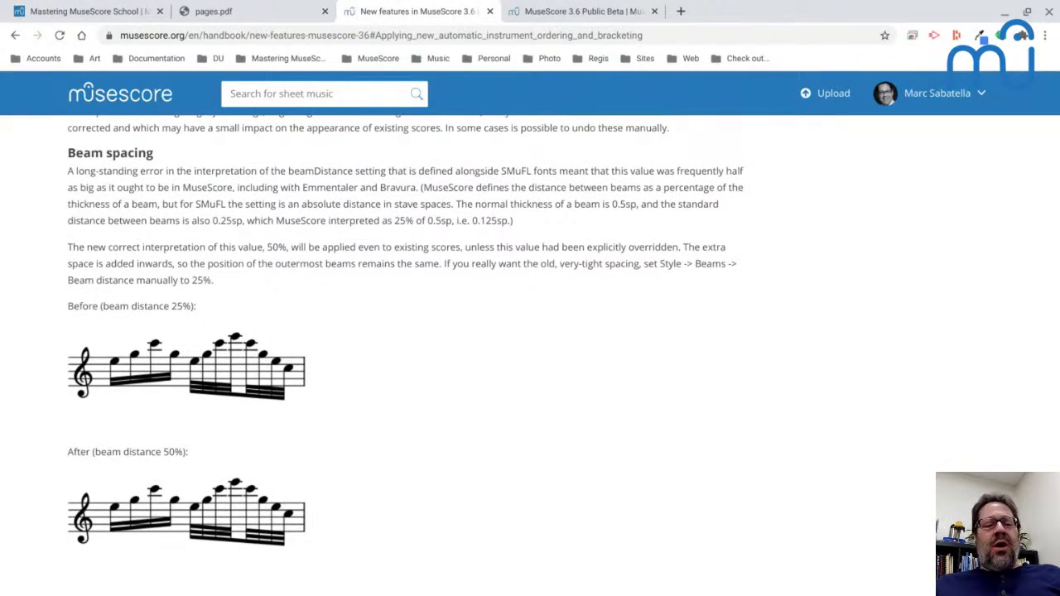
{"action": "scroll", "coordinate": [219, 311], "scroll_direction": "down", "scroll_amount": 2}
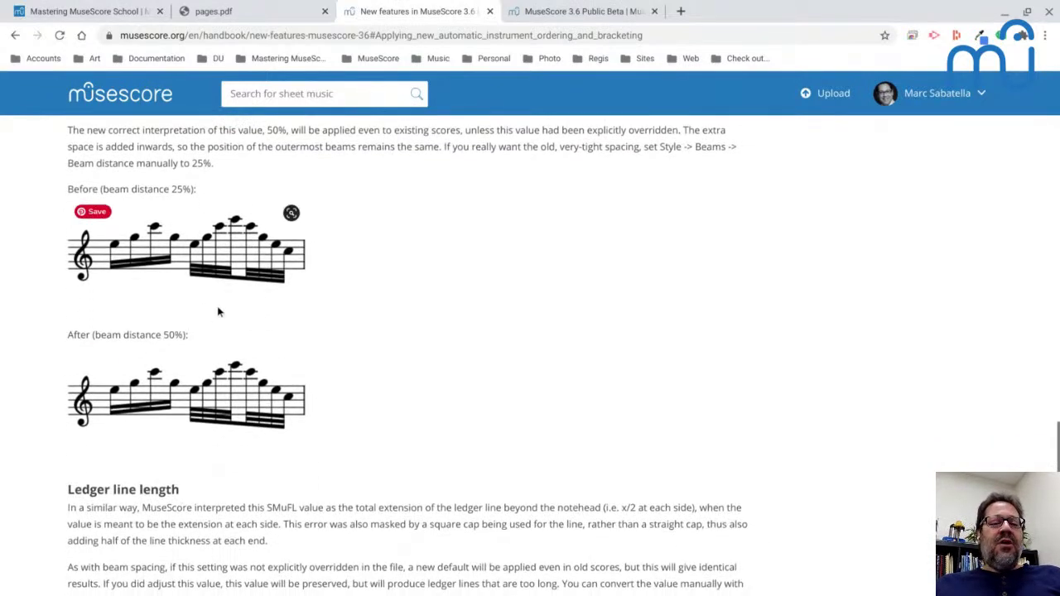
{"action": "scroll", "coordinate": [181, 395], "scroll_direction": "down", "scroll_amount": 1}
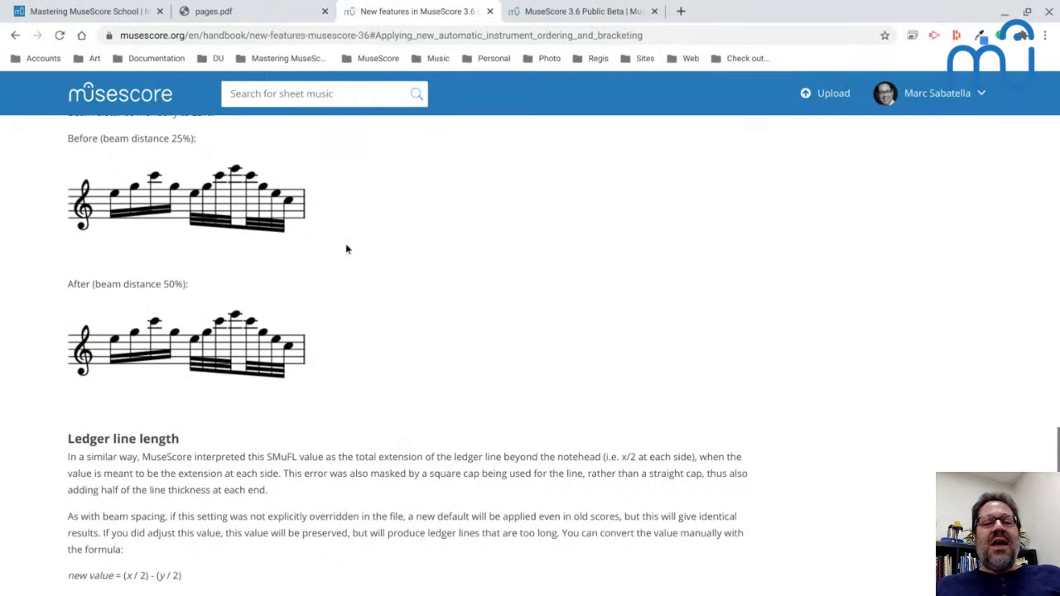
- Switch back to MuseScore and check the ledger line length and beam distance in the Notes and Beams style settings
{"action": "key", "text": "alt+Tab"}
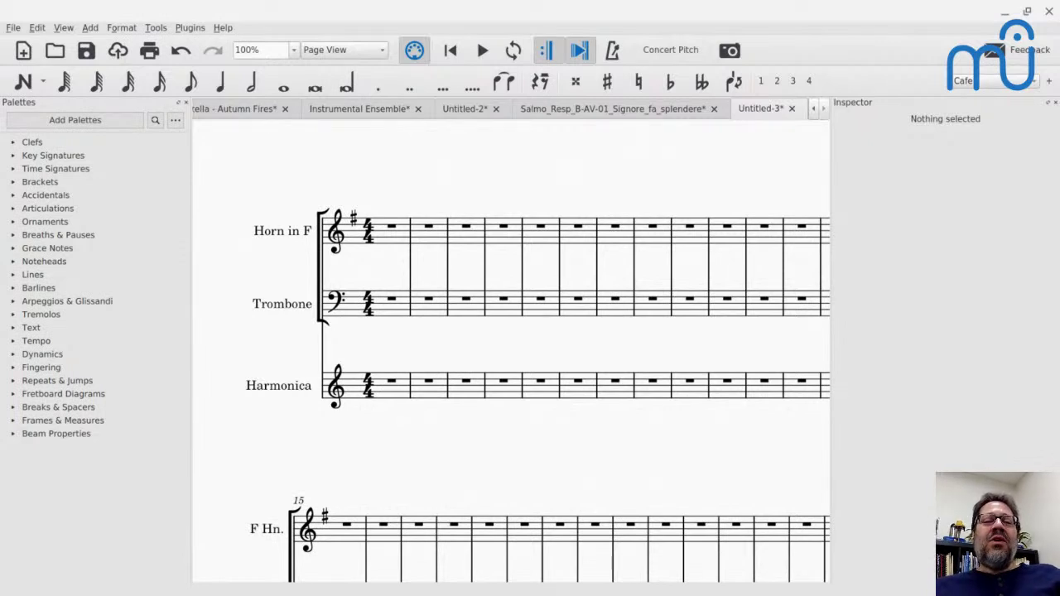
{"action": "left_click", "coordinate": [118, 28]}
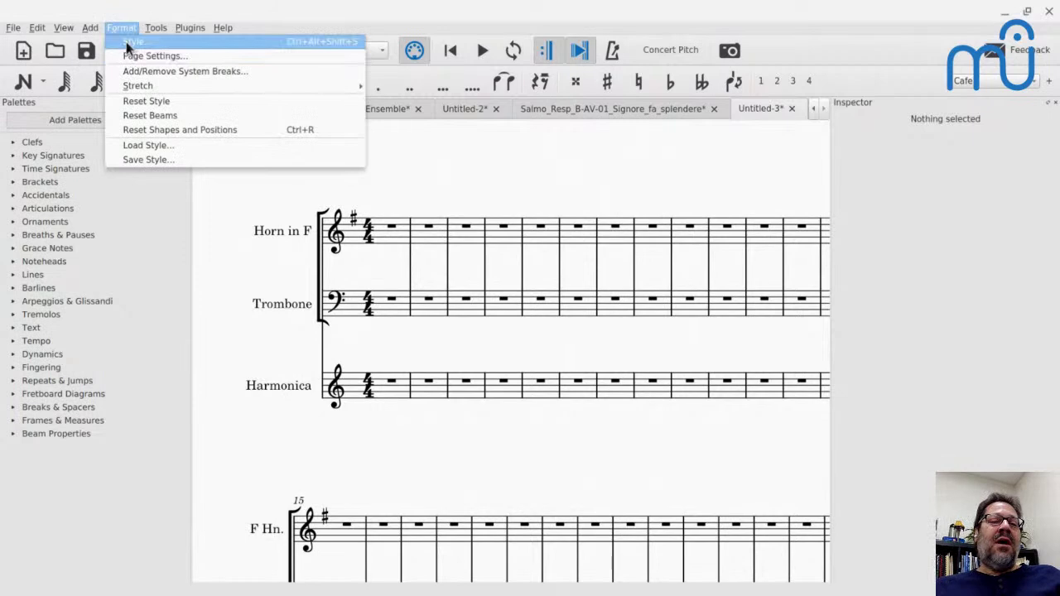
{"action": "left_click", "coordinate": [127, 42]}
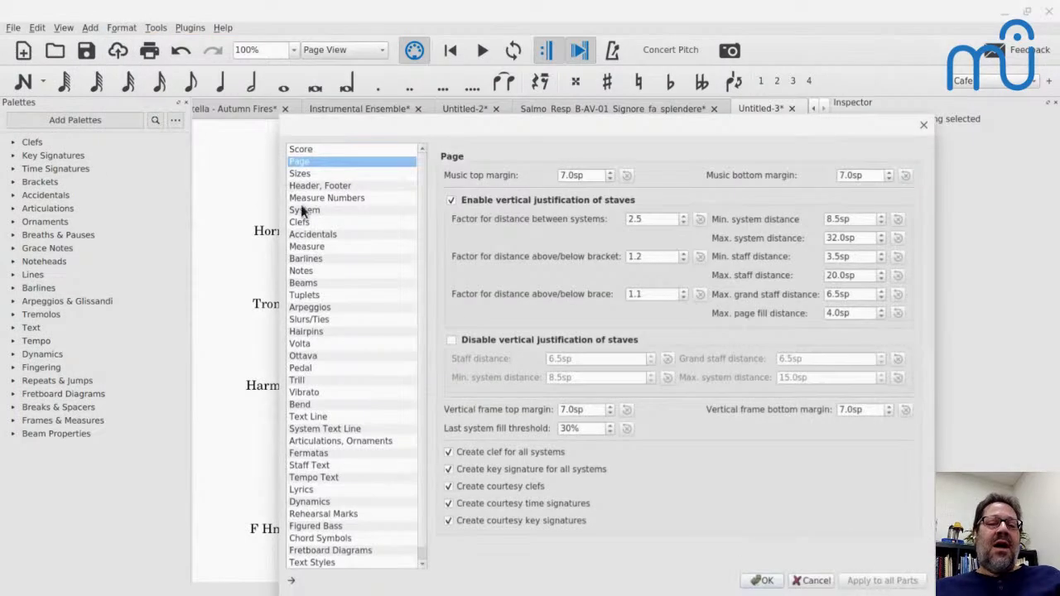
{"action": "left_click", "coordinate": [305, 270]}
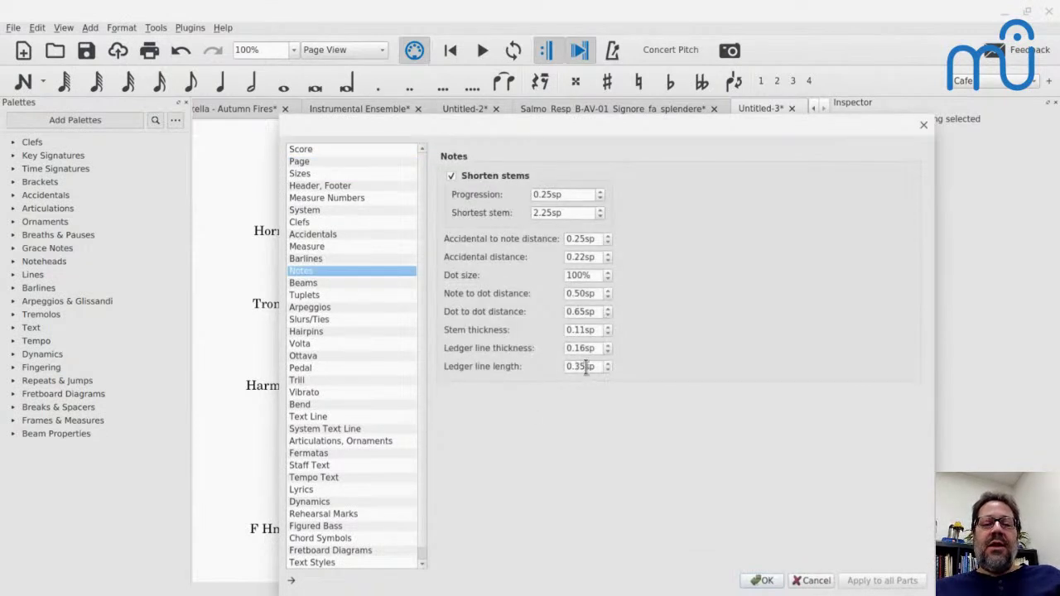
{"action": "left_click", "coordinate": [323, 283]}
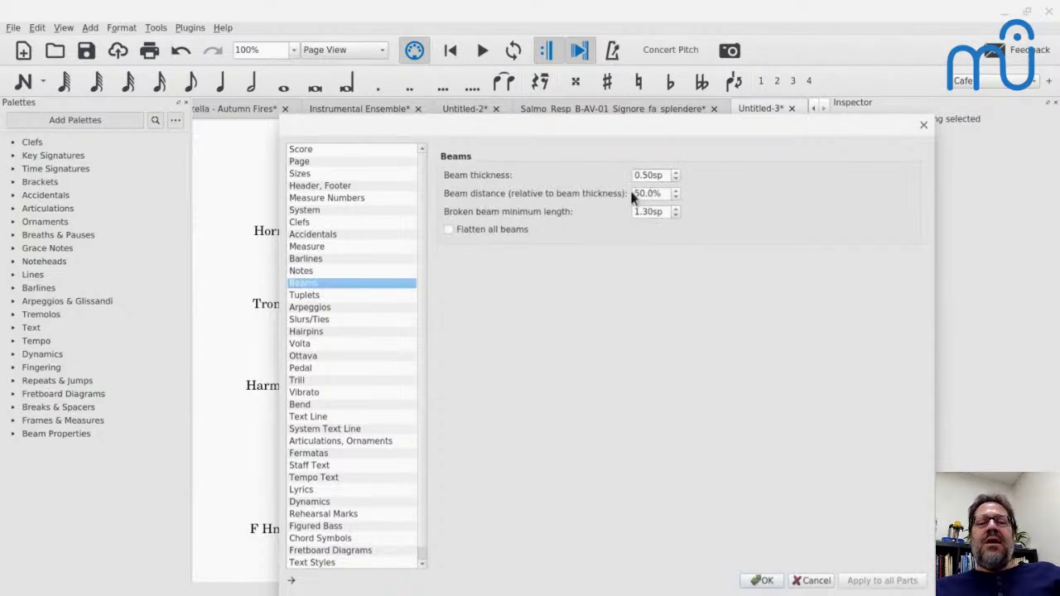
- Close the style settings and read the browser handbook sections on beam spacing, ledger line length, and stem caps and flag positions
{"action": "left_click", "coordinate": [924, 126]}
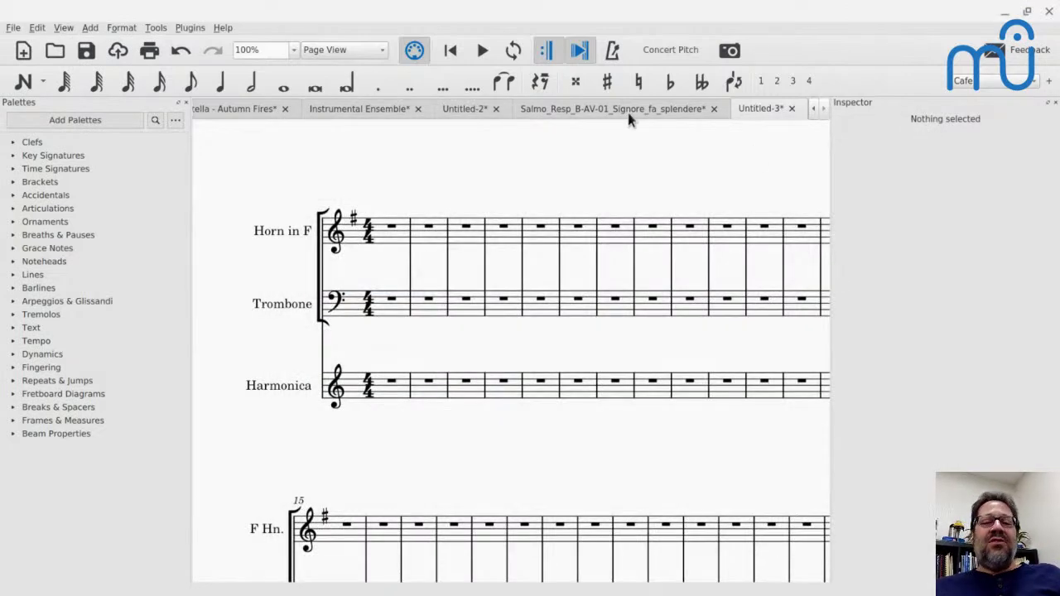
{"action": "key", "text": "alt+Tab"}
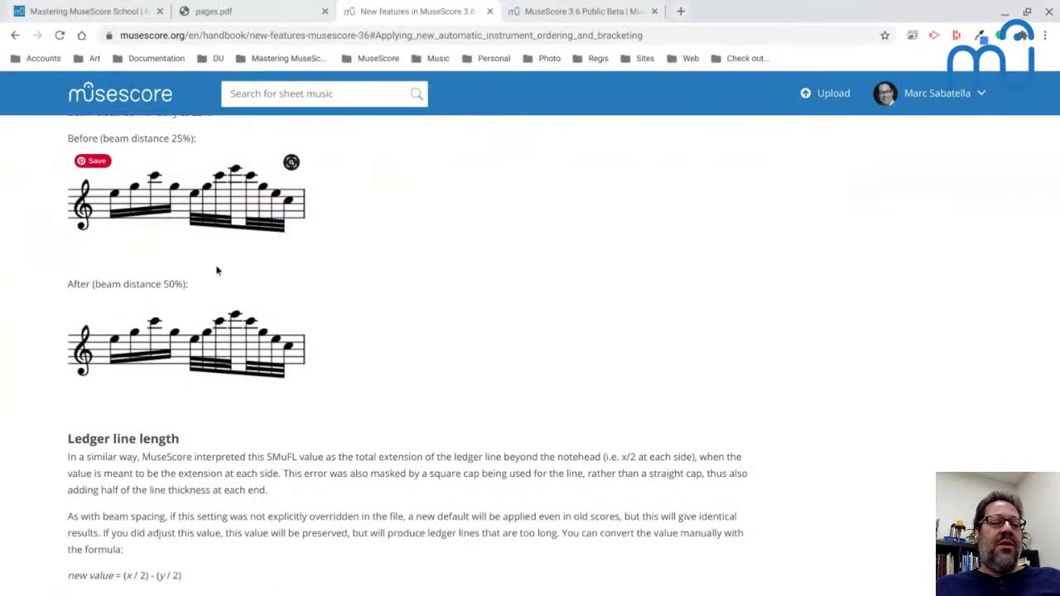
{"action": "scroll", "coordinate": [217, 271], "scroll_direction": "down", "scroll_amount": 1}
{"action": "scroll", "coordinate": [216, 270], "scroll_direction": "up", "scroll_amount": 3}
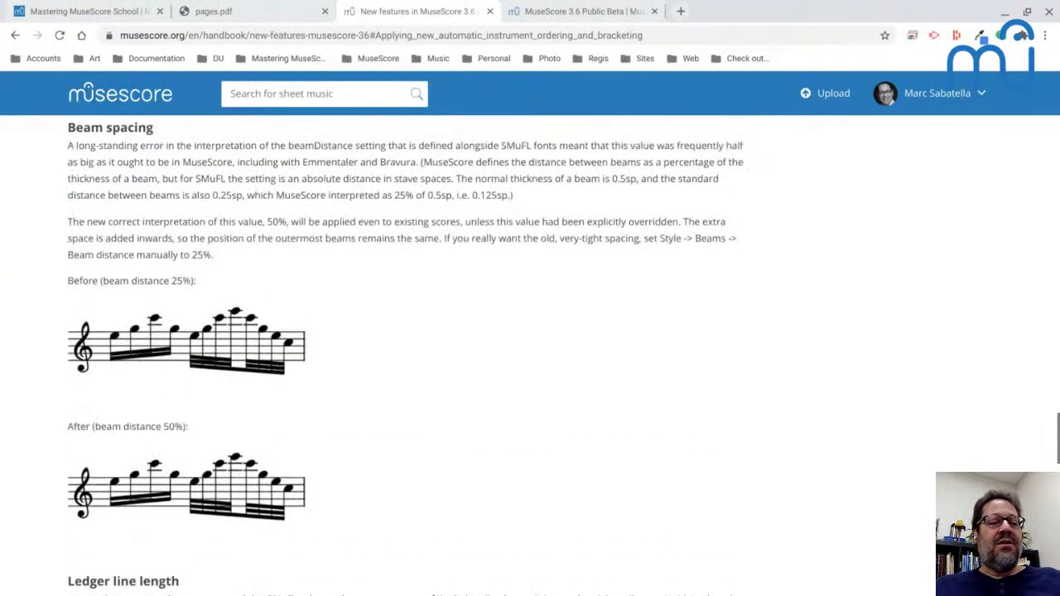
{"action": "scroll", "coordinate": [408, 355], "scroll_direction": "down", "scroll_amount": 3}
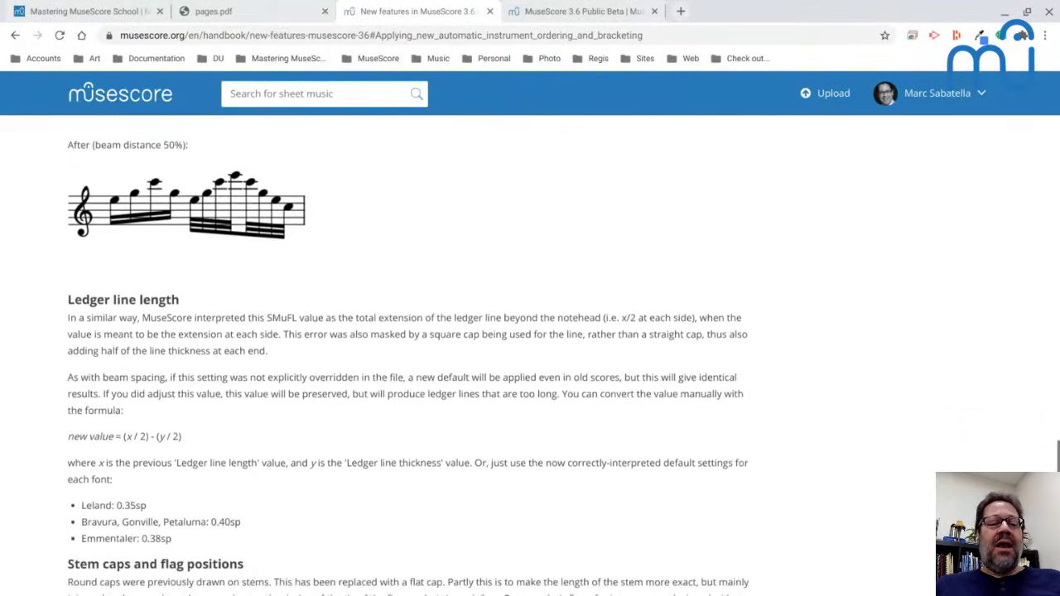
{"action": "scroll", "coordinate": [407, 354], "scroll_direction": "down", "scroll_amount": 4}
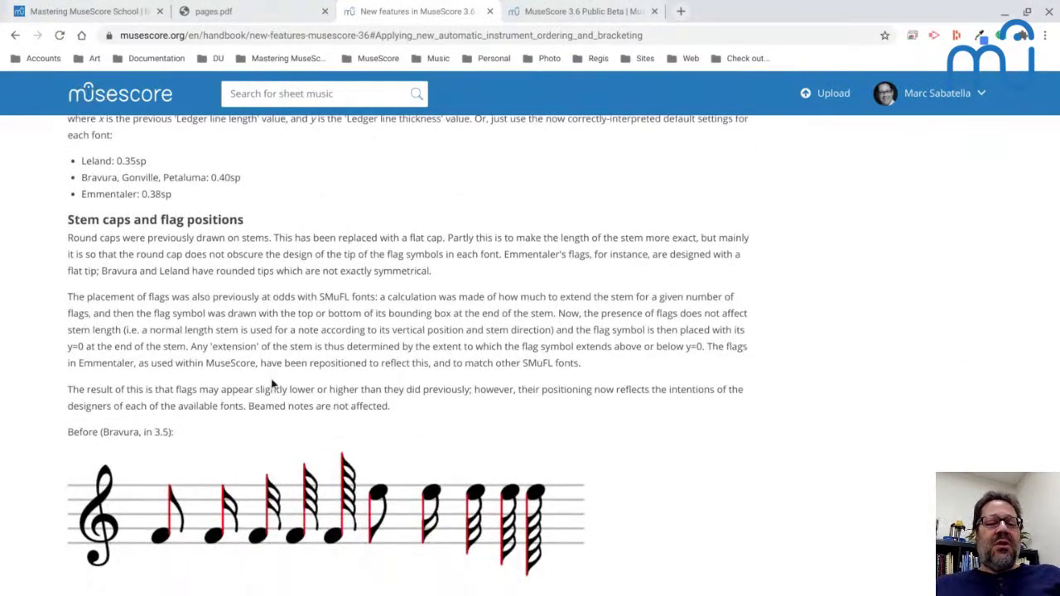
{"action": "scroll", "coordinate": [335, 403], "scroll_direction": "down", "scroll_amount": 1}
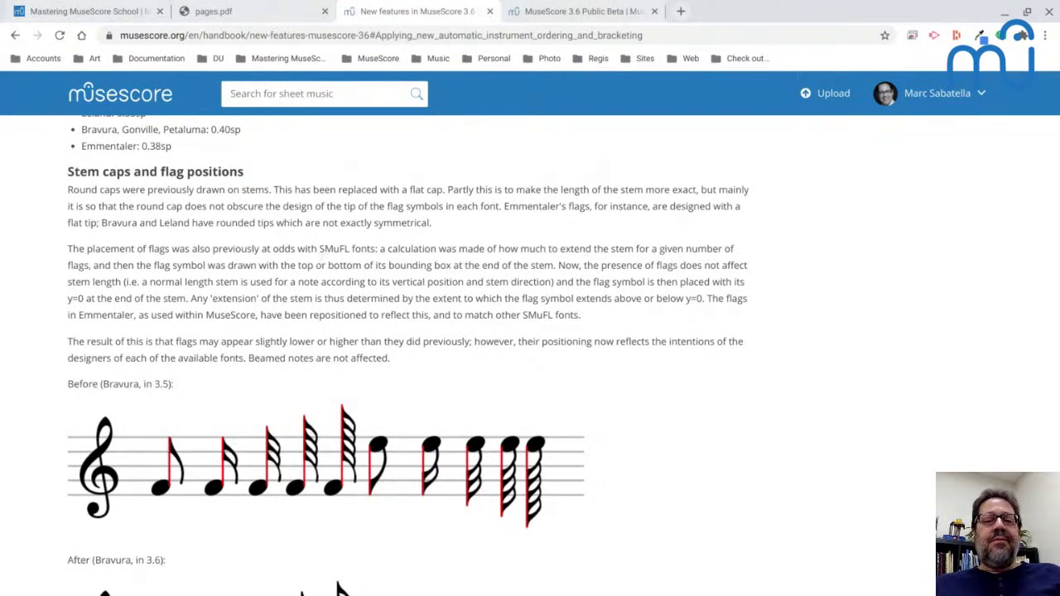
- Switch back to MuseScore, open the Reunion score and examine the stems and flags of its opening measures up close
{"action": "key", "text": "alt+Tab"}
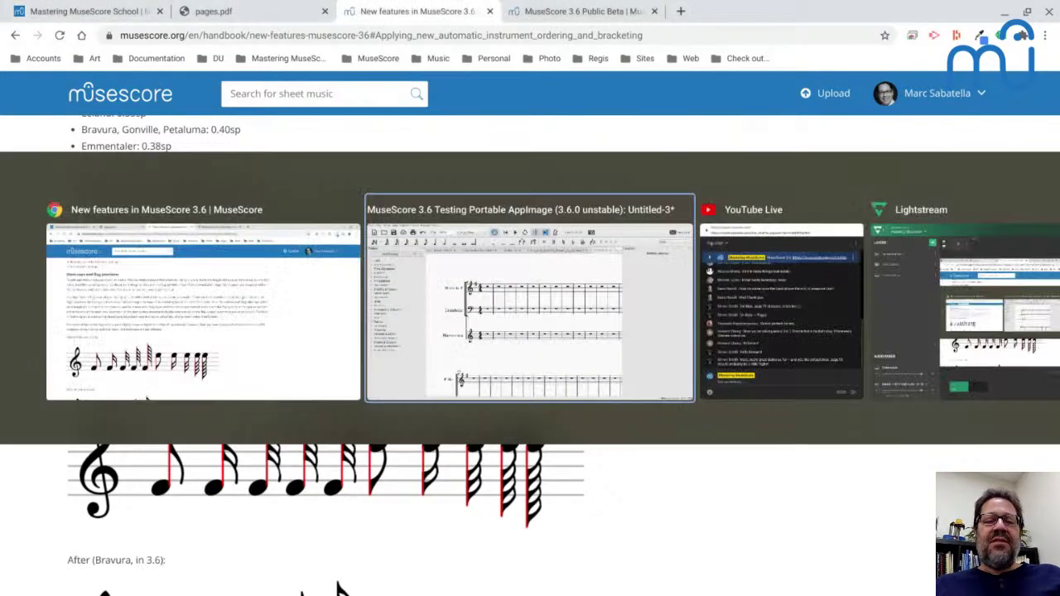
{"action": "left_click", "coordinate": [392, 227]}
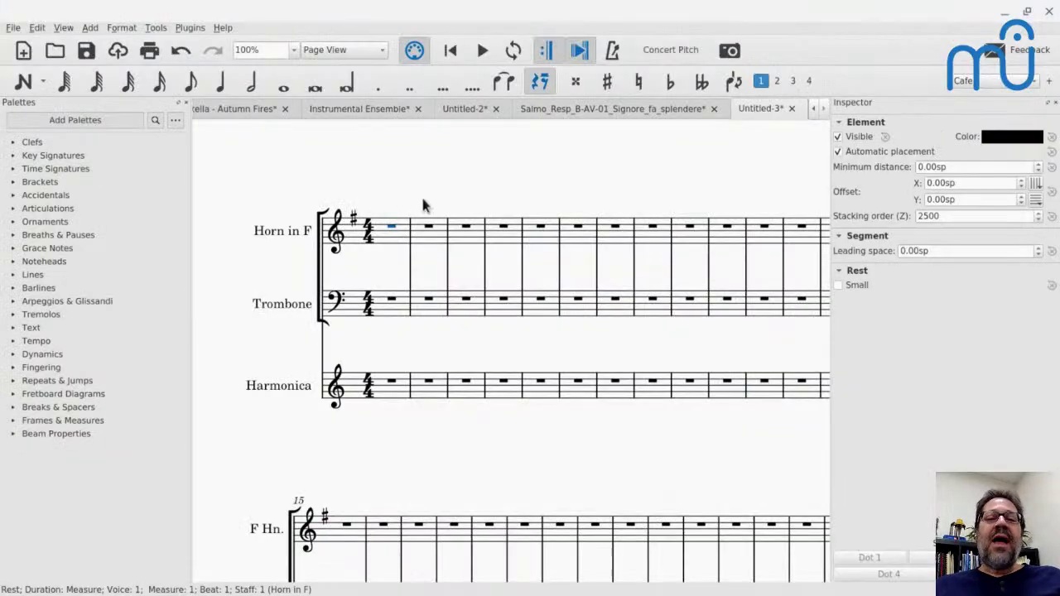
{"action": "left_click", "coordinate": [813, 108]}
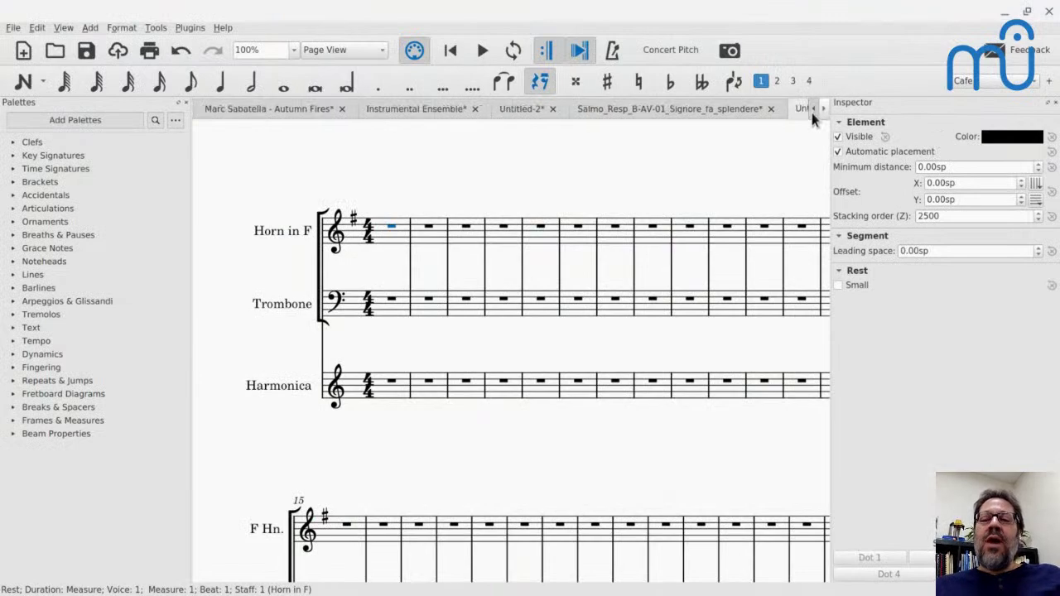
{"action": "left_click", "coordinate": [813, 108]}
{"action": "left_click", "coordinate": [813, 109]}
{"action": "left_click", "coordinate": [813, 108]}
{"action": "left_click", "coordinate": [813, 108]}
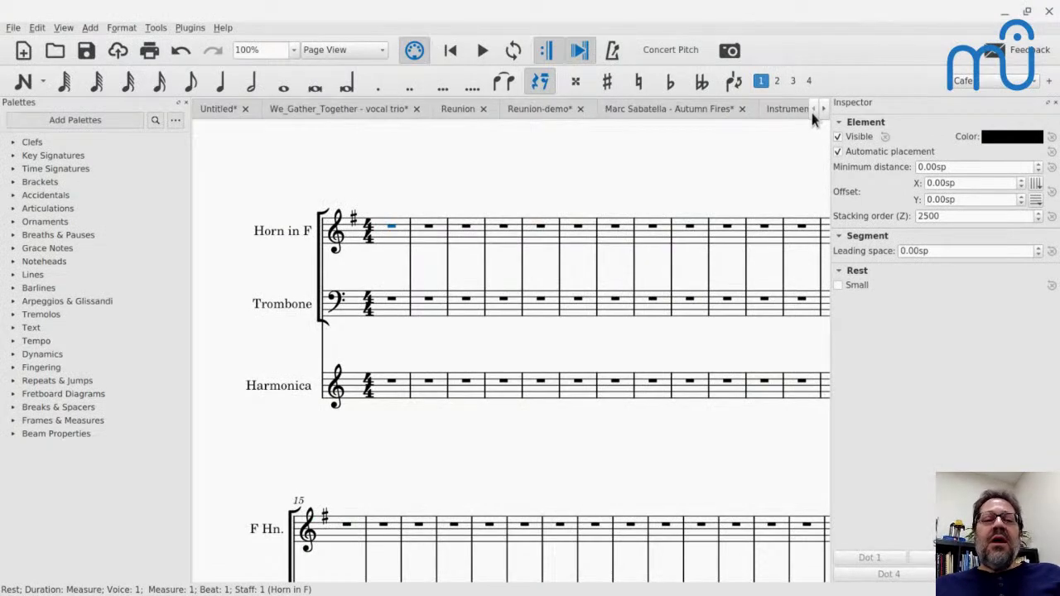
{"action": "left_click", "coordinate": [464, 110]}
{"action": "scroll", "coordinate": [467, 284], "scroll_direction": "right", "scroll_amount": 3}
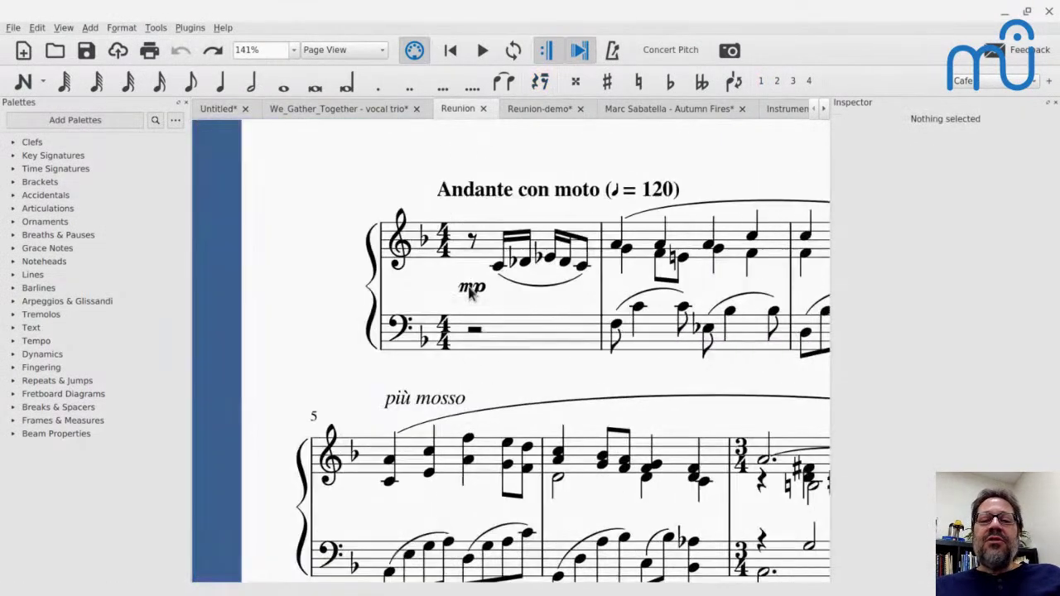
{"action": "scroll", "coordinate": [466, 177], "scroll_direction": "up", "scroll_amount": 10}
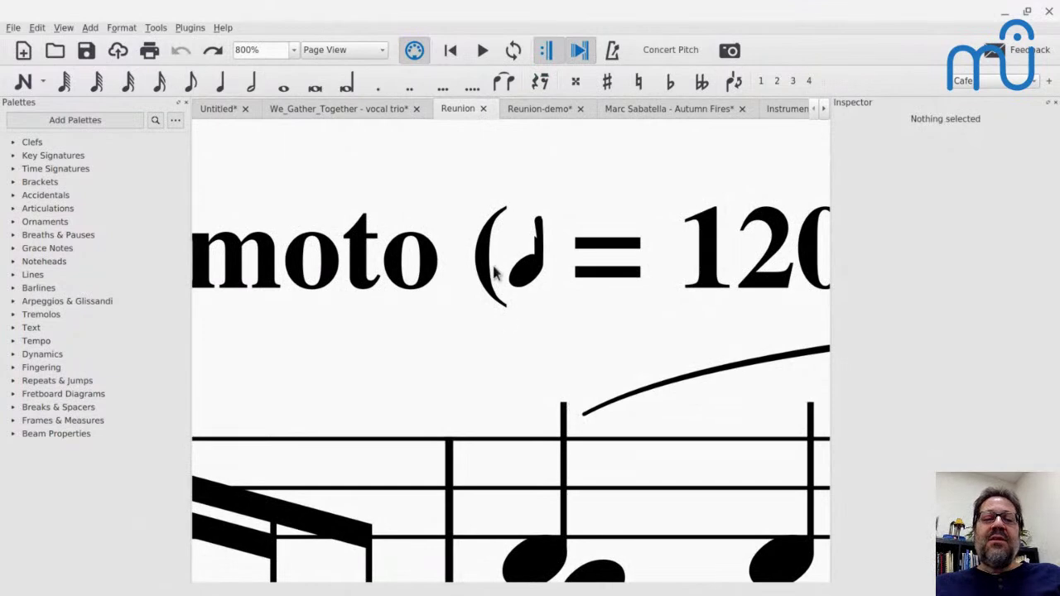
- Compare the beams, stems and flags in the opening system of the Reunion score with those in the Reunion-demo score
{"action": "left_click", "coordinate": [526, 108]}
{"action": "left_click", "coordinate": [453, 117]}
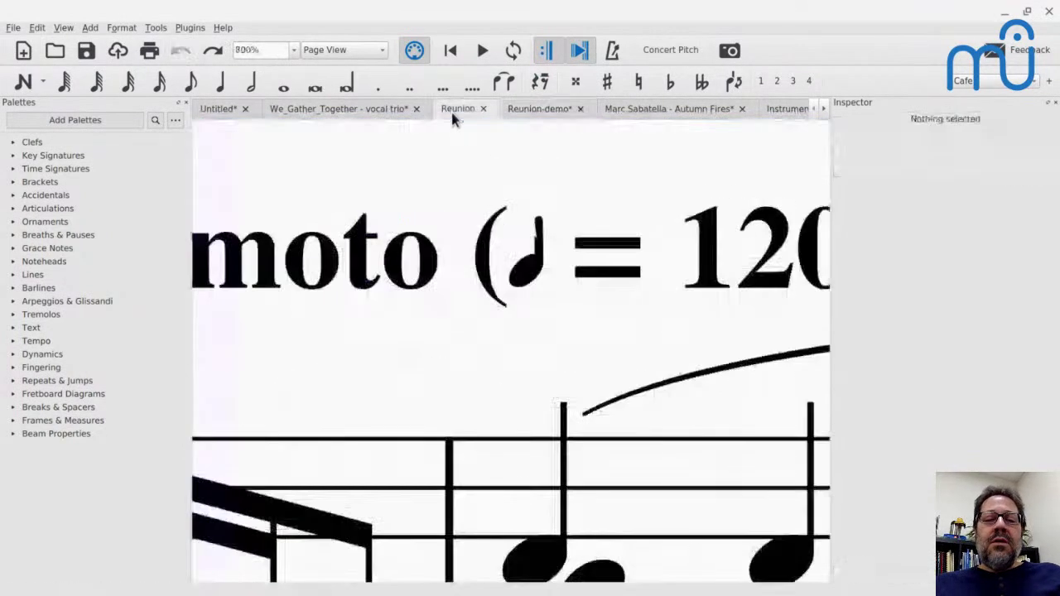
{"action": "scroll", "coordinate": [426, 320], "scroll_direction": "left", "scroll_amount": 5}
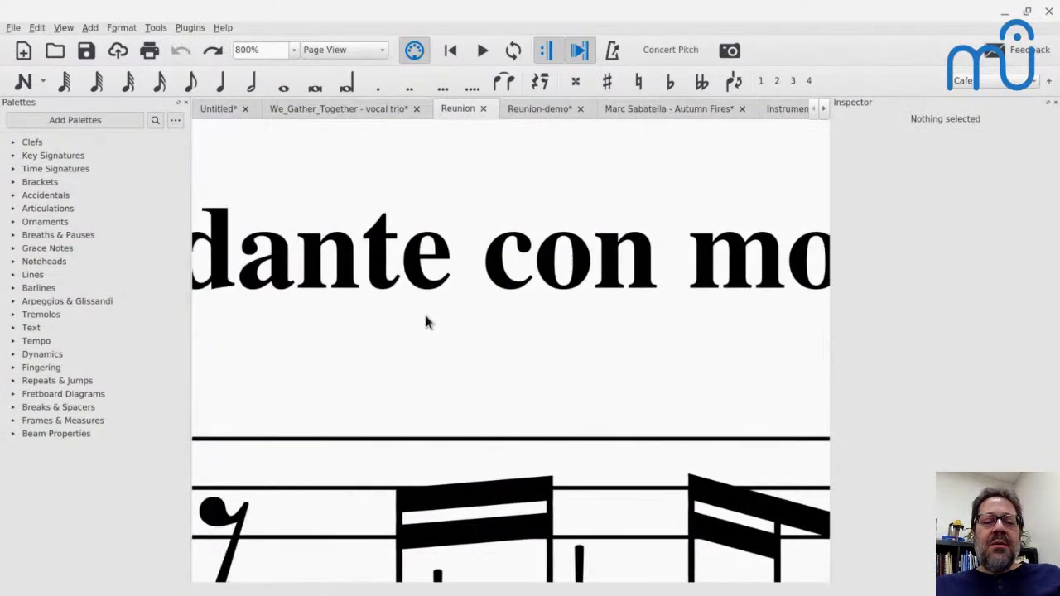
{"action": "scroll", "coordinate": [425, 321], "scroll_direction": "down", "scroll_amount": 8}
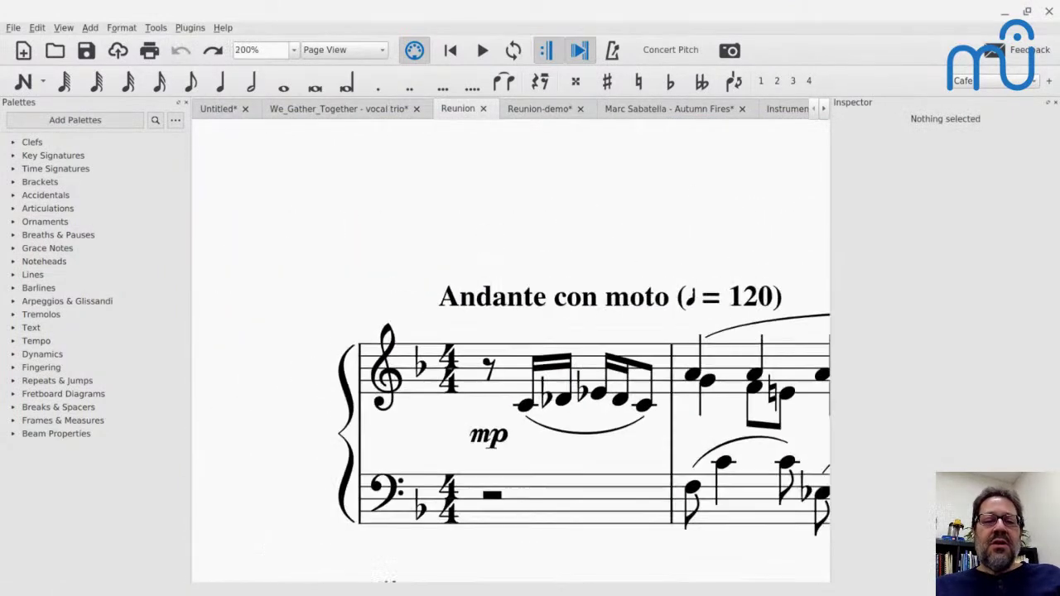
{"action": "scroll", "coordinate": [510, 347], "scroll_direction": "down", "scroll_amount": 1}
{"action": "scroll", "coordinate": [510, 348], "scroll_direction": "right", "scroll_amount": 3}
{"action": "scroll", "coordinate": [510, 348], "scroll_direction": "up", "scroll_amount": 2}
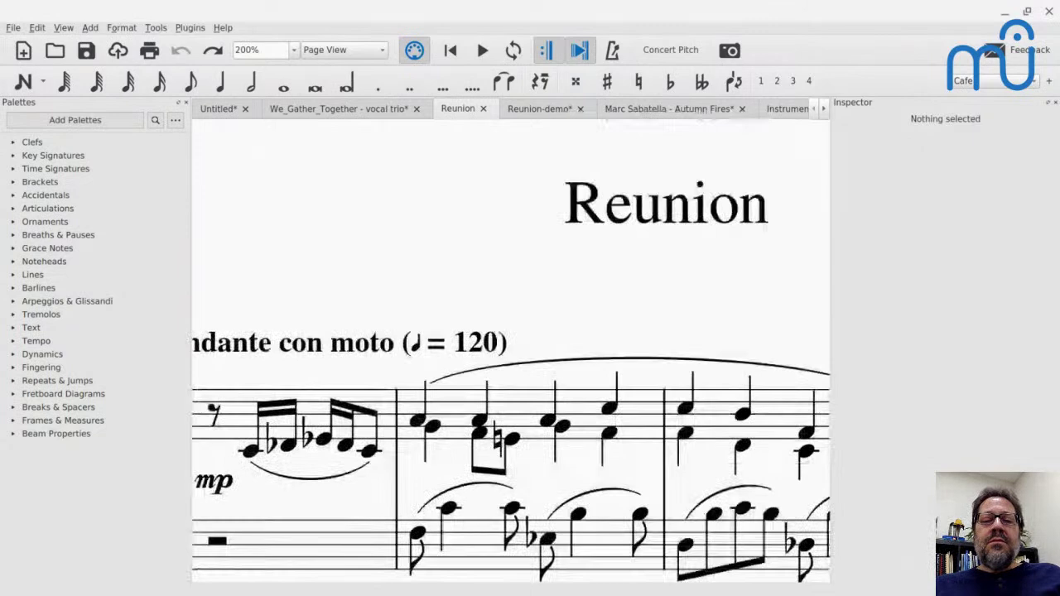
{"action": "scroll", "coordinate": [546, 187], "scroll_direction": "right", "scroll_amount": 2}
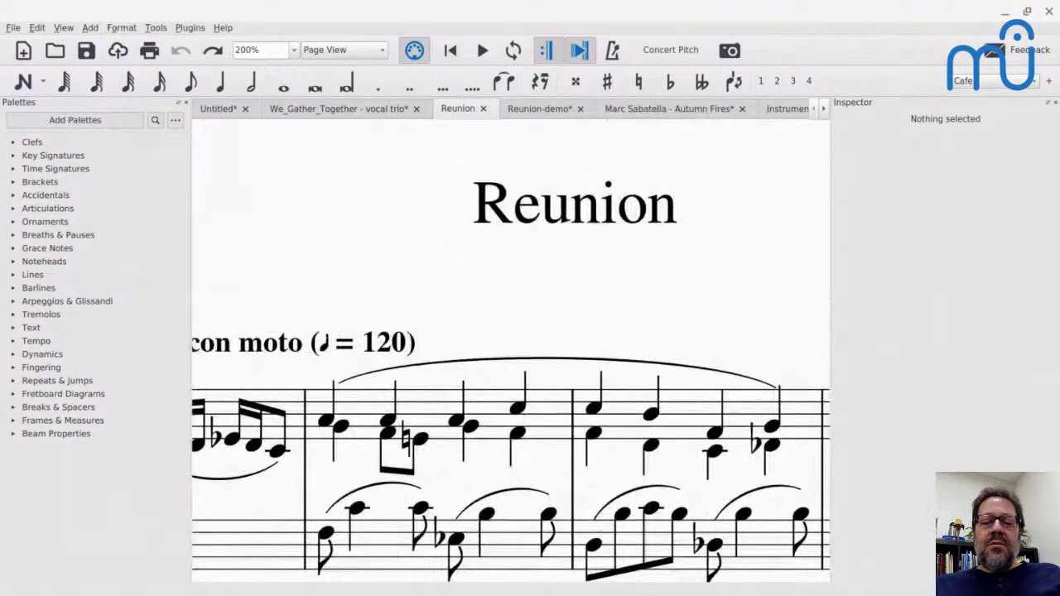
{"action": "left_click", "coordinate": [531, 106]}
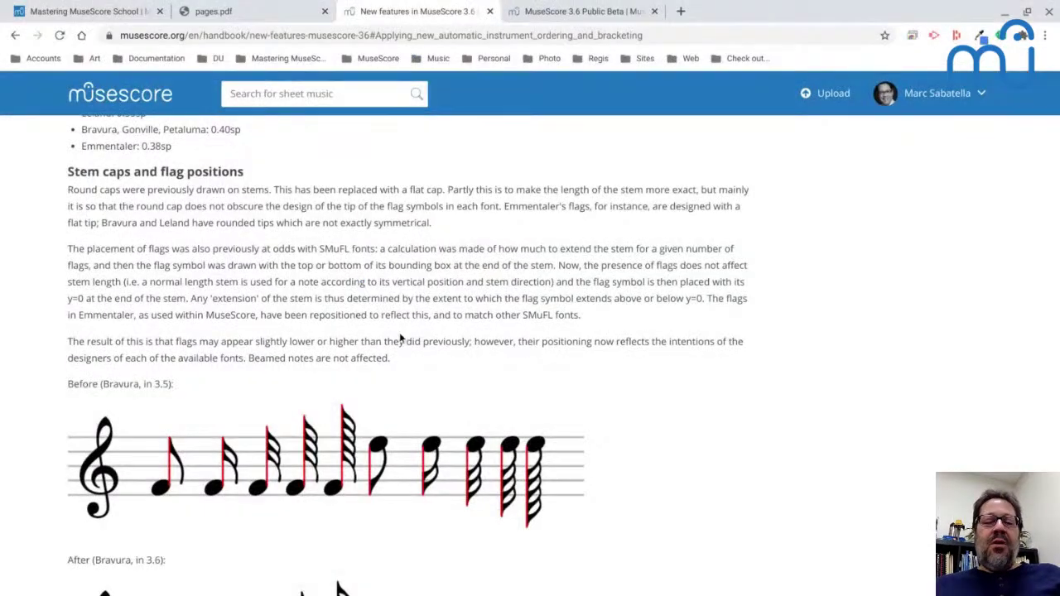
- Switch to the browser and read the handbook sections on flag positions, bracketed accidentals and Emmentaler accidentals
{"action": "scroll", "coordinate": [399, 336], "scroll_direction": "down", "scroll_amount": 4}
{"action": "scroll", "coordinate": [399, 337], "scroll_direction": "down", "scroll_amount": 2}
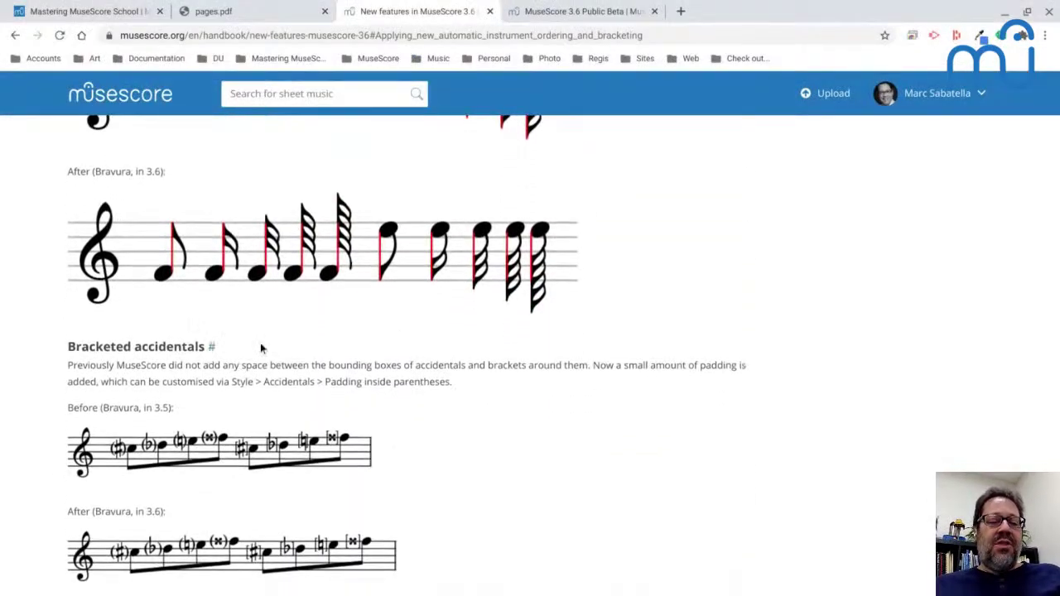
{"action": "scroll", "coordinate": [199, 340], "scroll_direction": "down", "scroll_amount": 2}
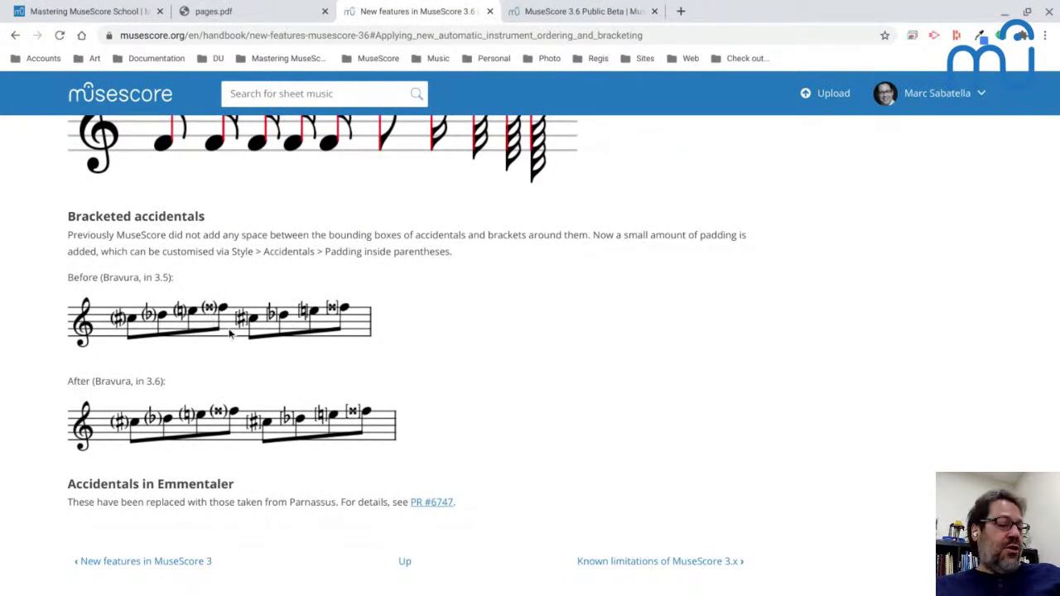
{"action": "scroll", "coordinate": [120, 324], "scroll_direction": "down", "scroll_amount": 1}
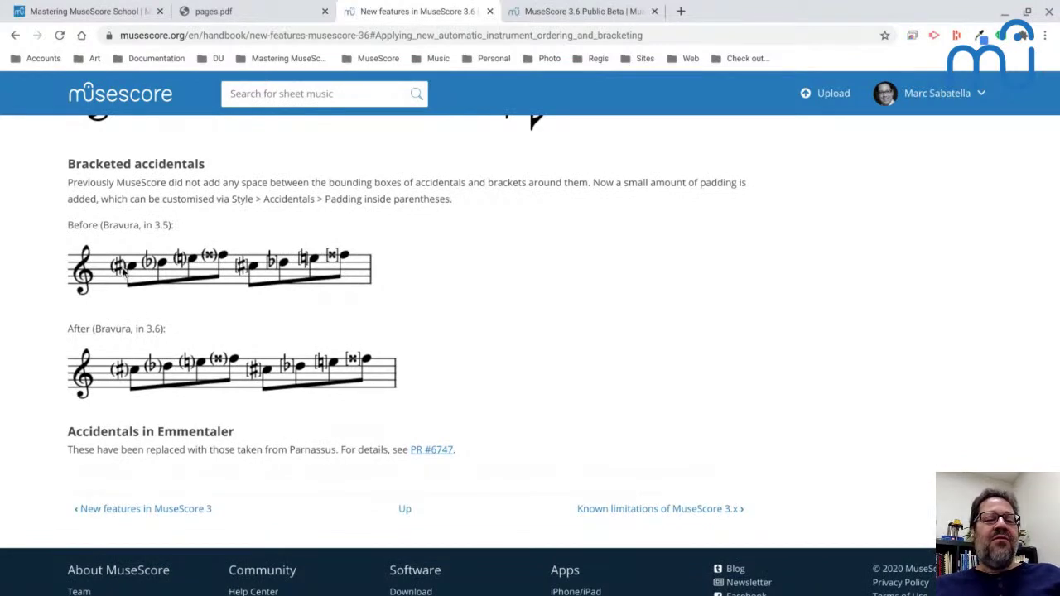
- Return to the Reunion score in MuseScore and add parentheses to the natural on beat 2 of the second system's first 3/4 measure
{"action": "key", "text": "alt+Tab"}
{"action": "scroll", "coordinate": [484, 311], "scroll_direction": "up", "scroll_amount": 4}
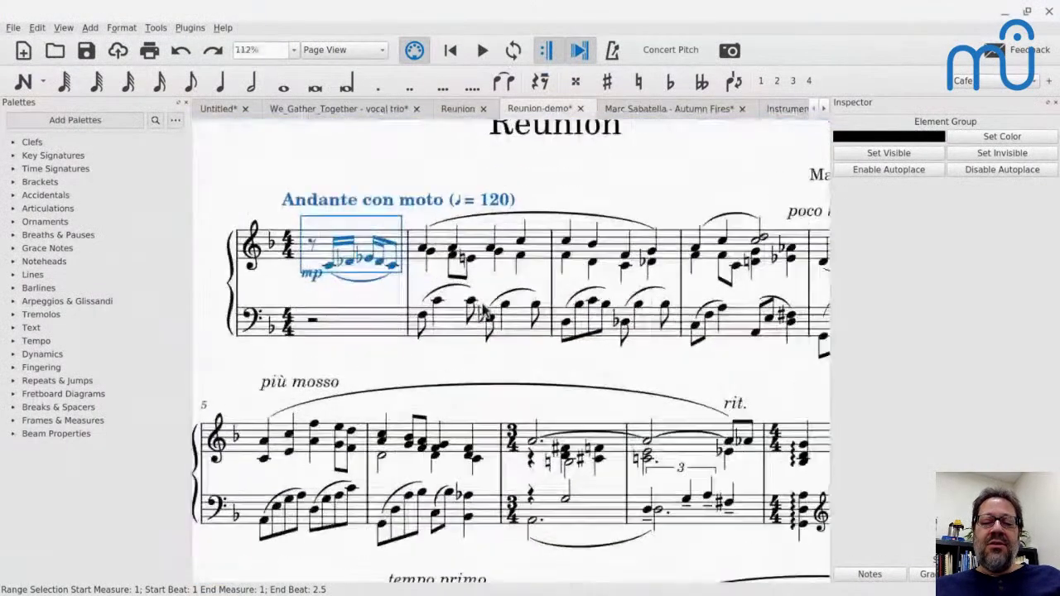
{"action": "scroll", "coordinate": [484, 311], "scroll_direction": "up", "scroll_amount": 2}
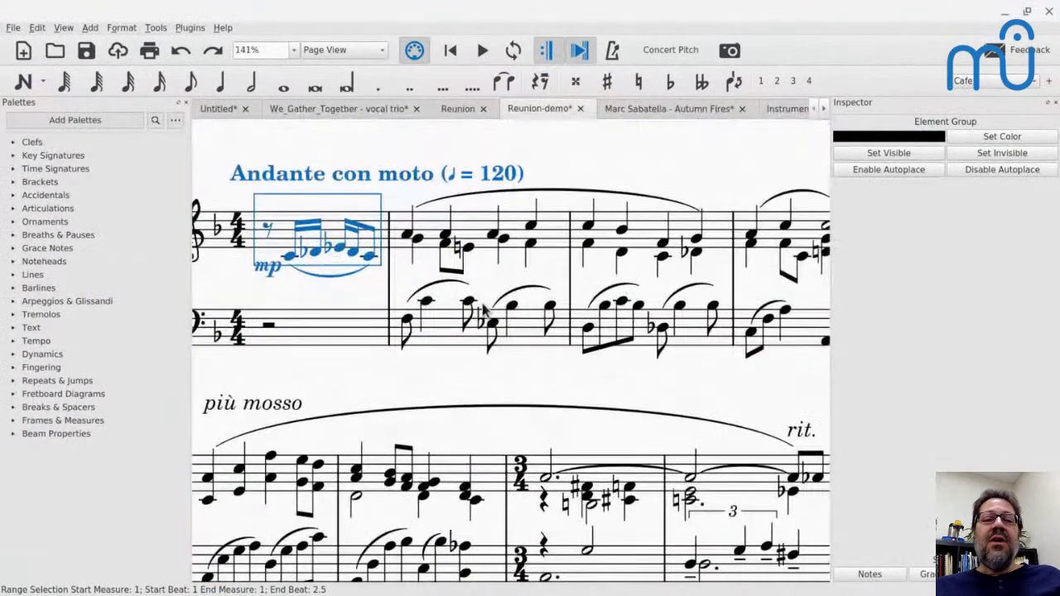
{"action": "left_click", "coordinate": [461, 109]}
{"action": "scroll", "coordinate": [490, 284], "scroll_direction": "down", "scroll_amount": 10}
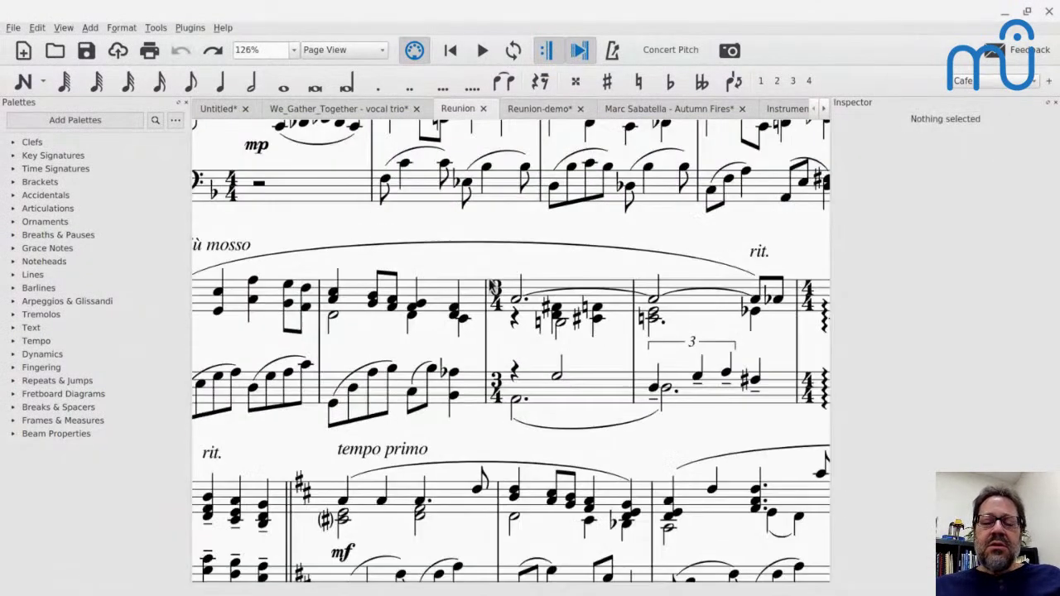
{"action": "scroll", "coordinate": [491, 284], "scroll_direction": "down", "scroll_amount": 6}
{"action": "scroll", "coordinate": [510, 348], "scroll_direction": "down", "scroll_amount": 3}
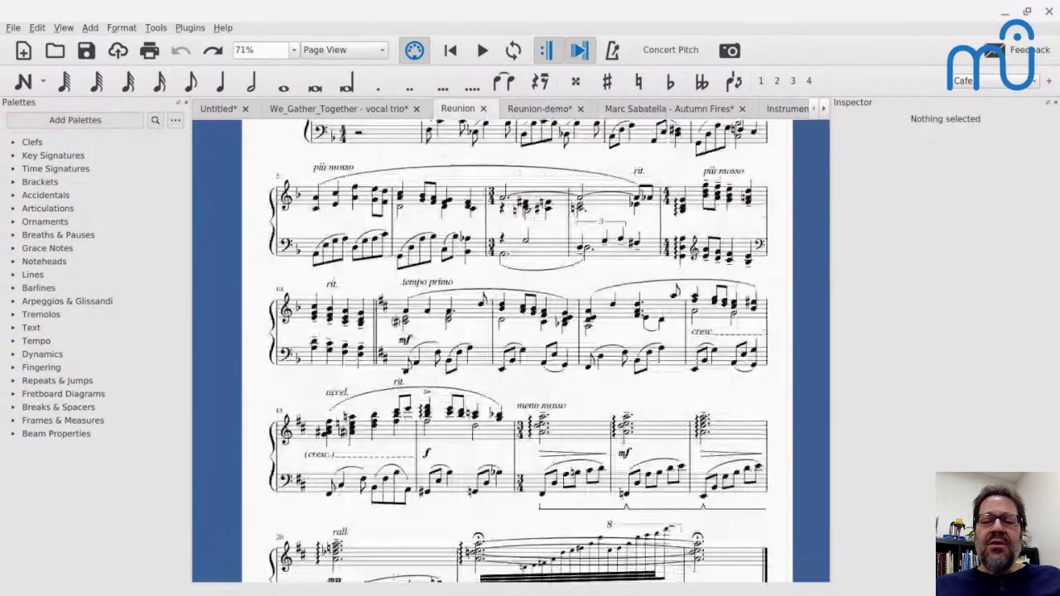
{"action": "left_click", "coordinate": [514, 211]}
{"action": "key", "text": "shift+9"}
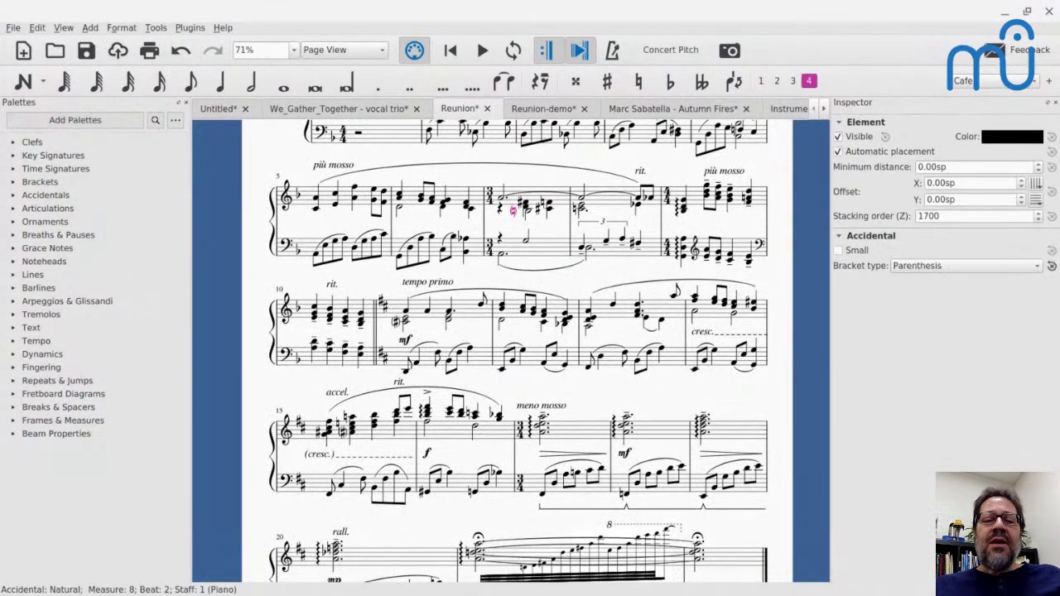
{"action": "key", "text": "Escape"}
{"action": "scroll", "coordinate": [669, 189], "scroll_direction": "up", "scroll_amount": 10}
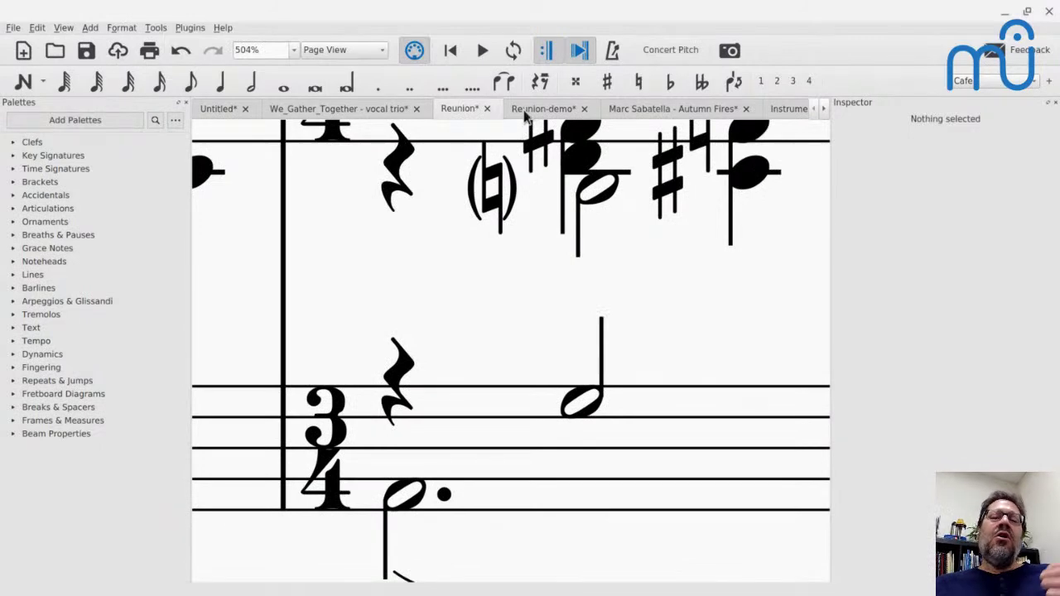
{"action": "scroll", "coordinate": [547, 213], "scroll_direction": "up", "scroll_amount": 3}
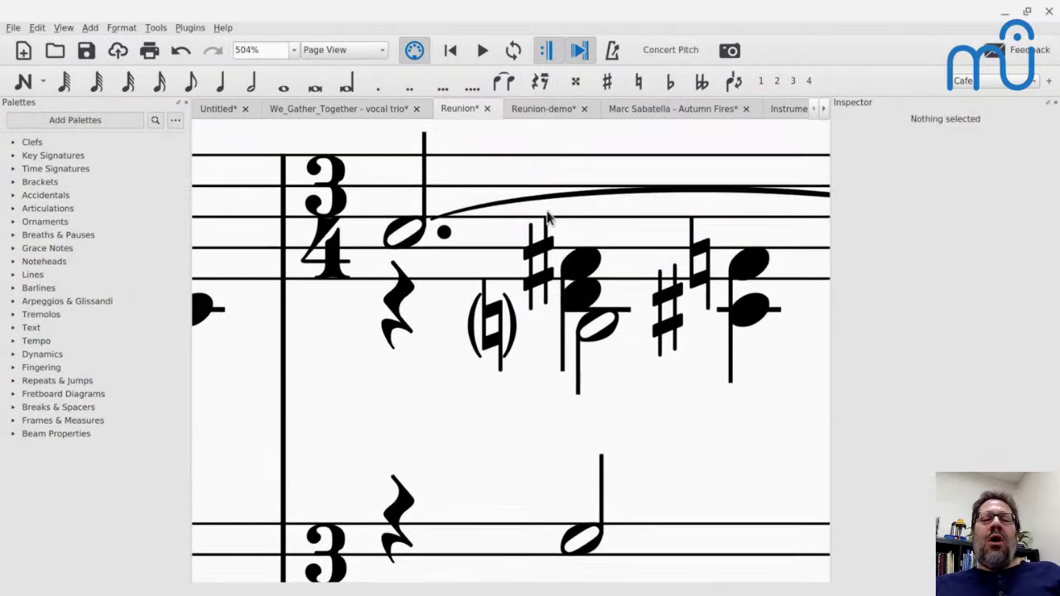
- Add an A5 and a B♭5 above the C5 on beat 1 of measure 3 in the upper staff
{"action": "scroll", "coordinate": [547, 217], "scroll_direction": "up", "scroll_amount": 5}
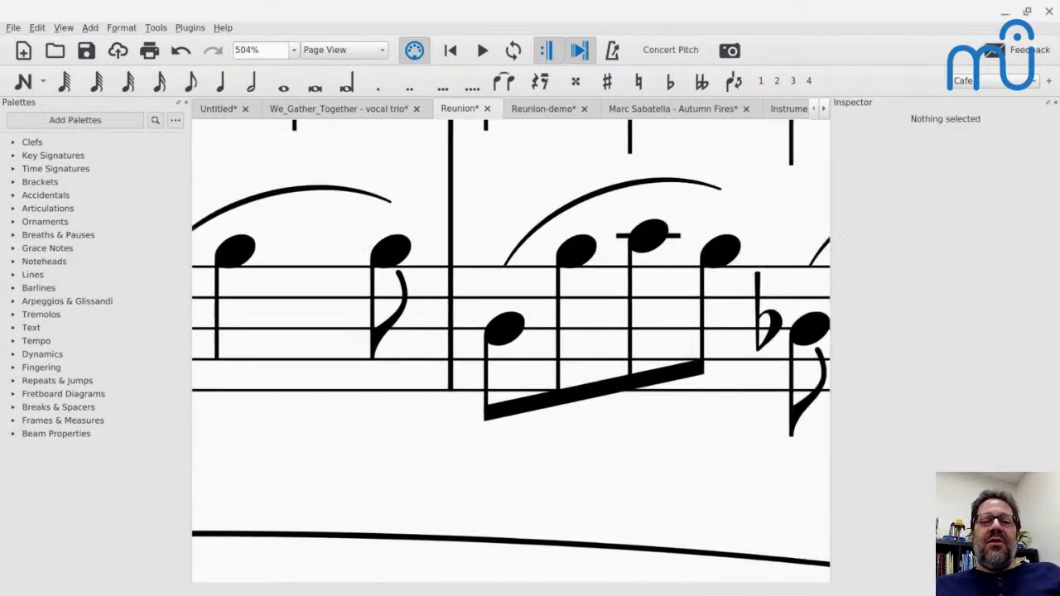
{"action": "scroll", "coordinate": [547, 217], "scroll_direction": "up", "scroll_amount": 3}
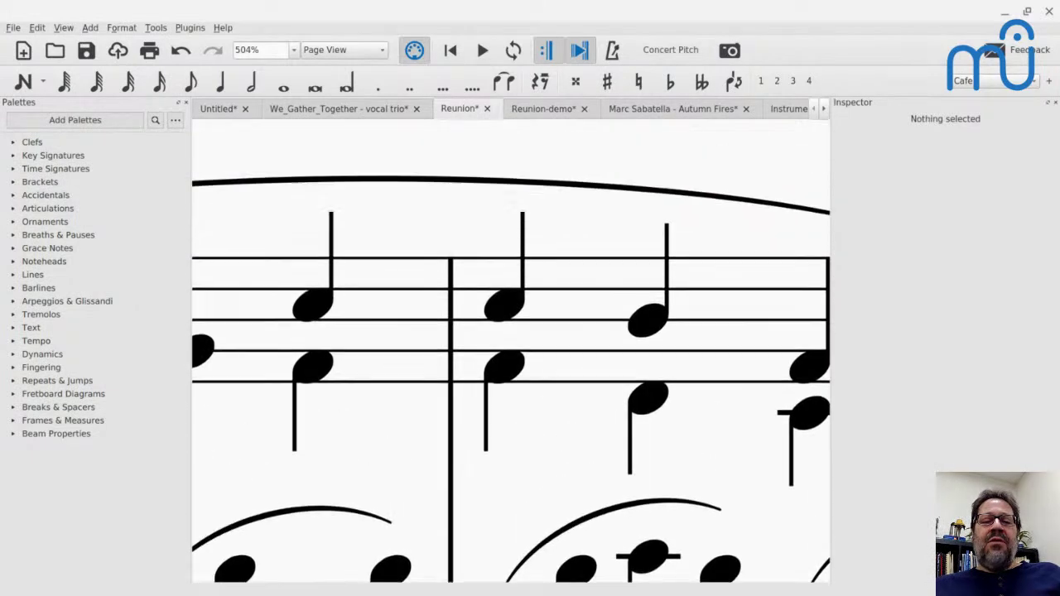
{"action": "left_click", "coordinate": [505, 310]}
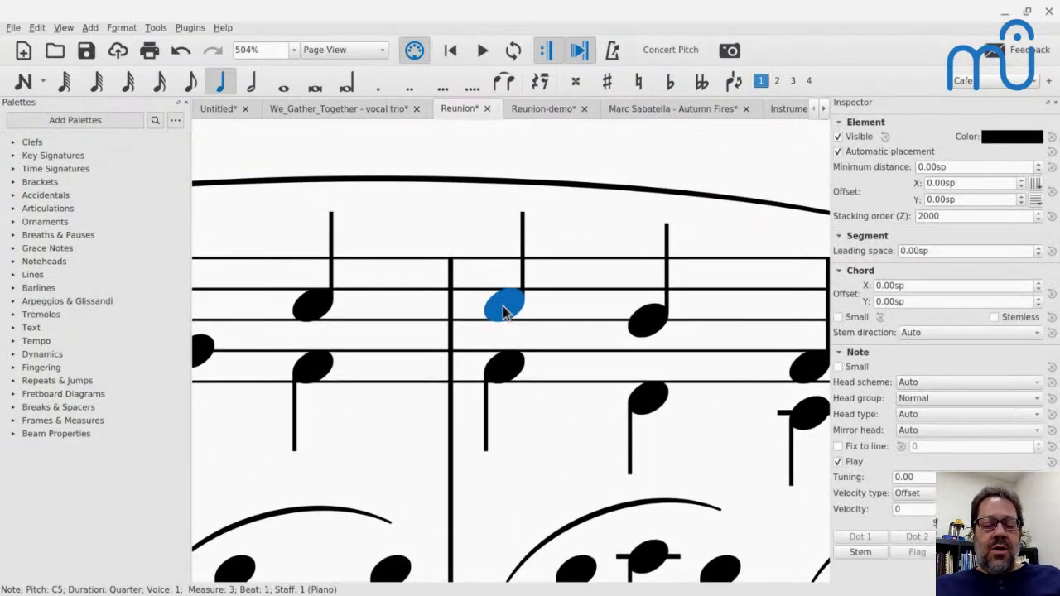
{"action": "key", "text": "alt+5"}
{"action": "key", "text": "Up"}
{"action": "key", "text": "Up"}
{"action": "key", "text": "Up"}
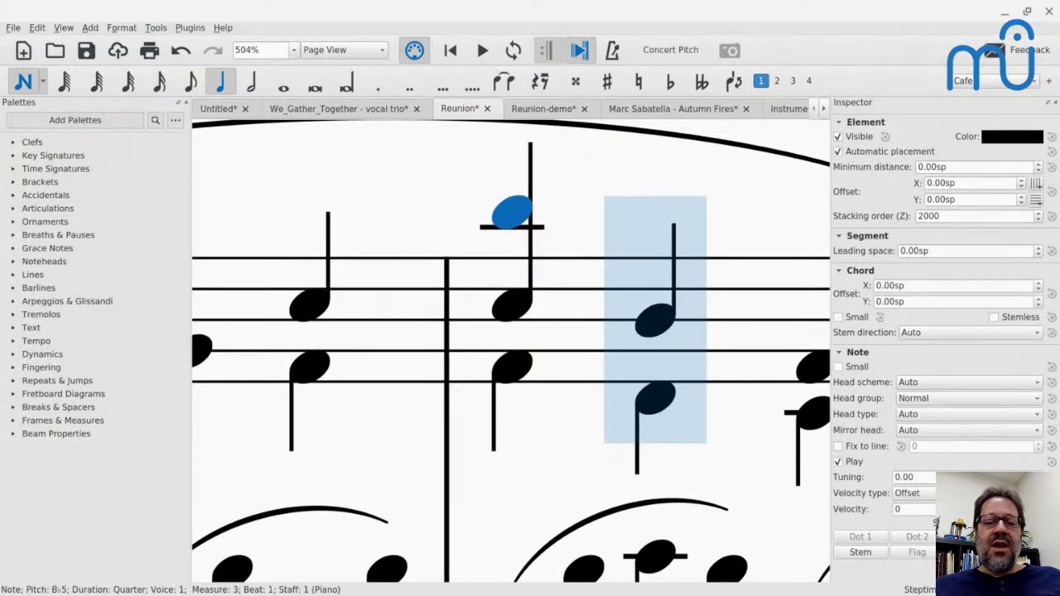
{"action": "key", "text": "Down"}
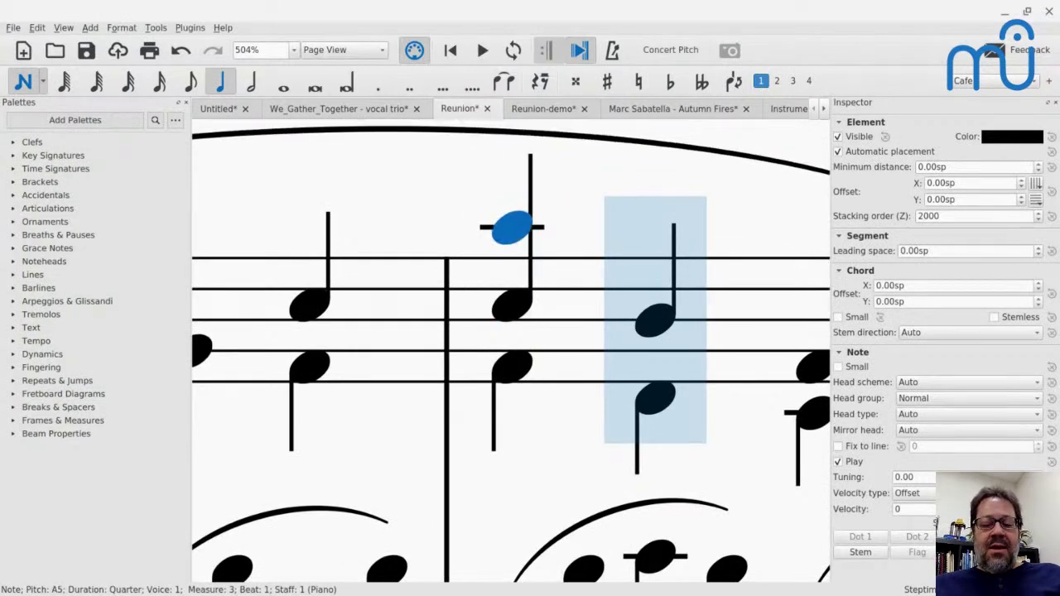
{"action": "left_click", "coordinate": [551, 227], "text": "shift"}
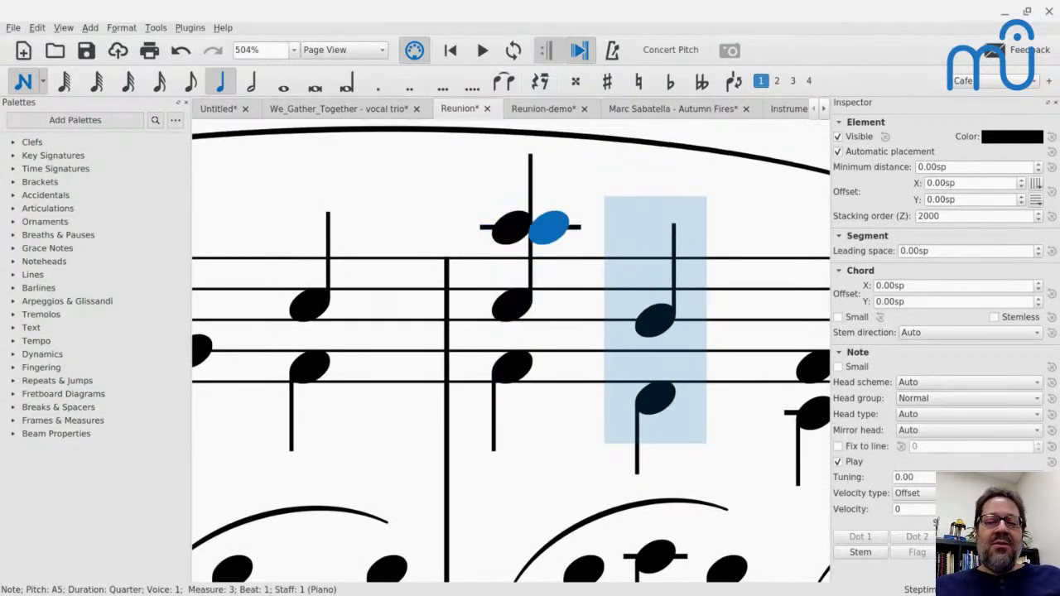
{"action": "key", "text": "Up"}
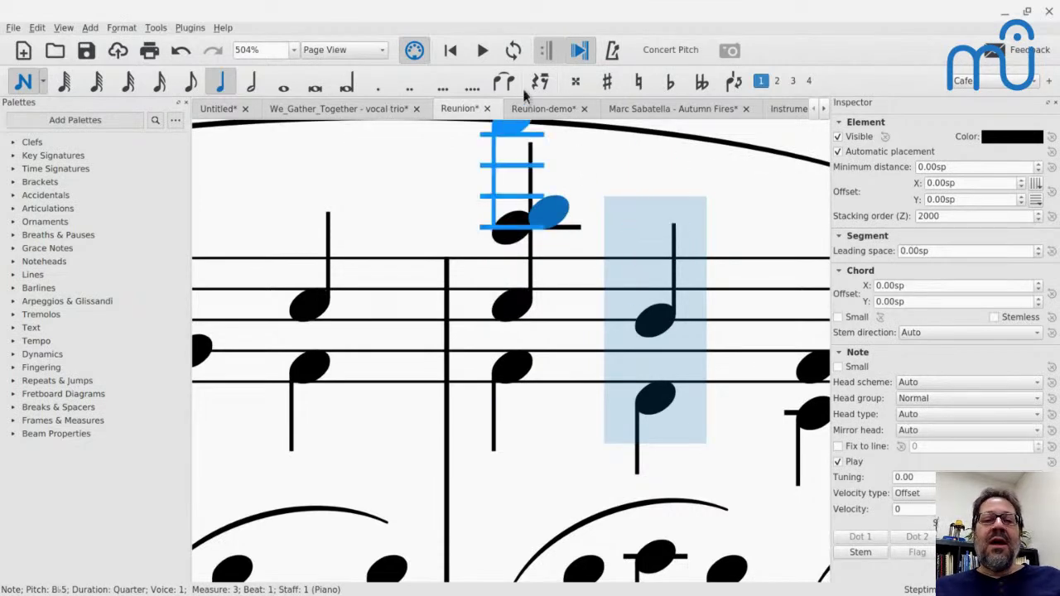
- Change the B♭5 on beat 1 of measure 3 in the upper staff to a B♯5
{"action": "key", "text": "Escape"}
{"action": "left_click", "coordinate": [609, 82]}
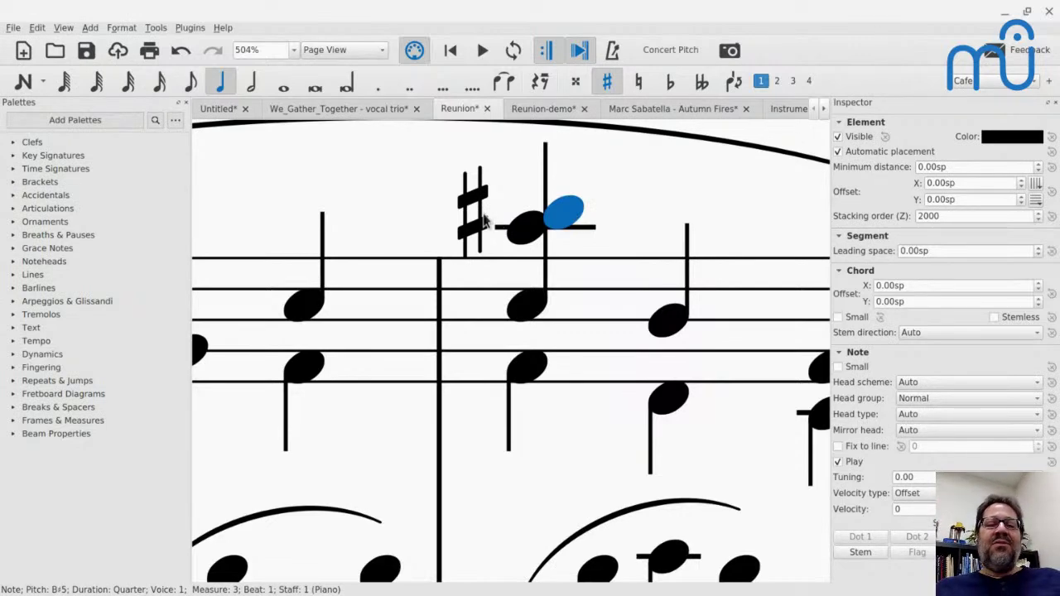
{"action": "scroll", "coordinate": [477, 217], "scroll_direction": "down", "scroll_amount": 1}
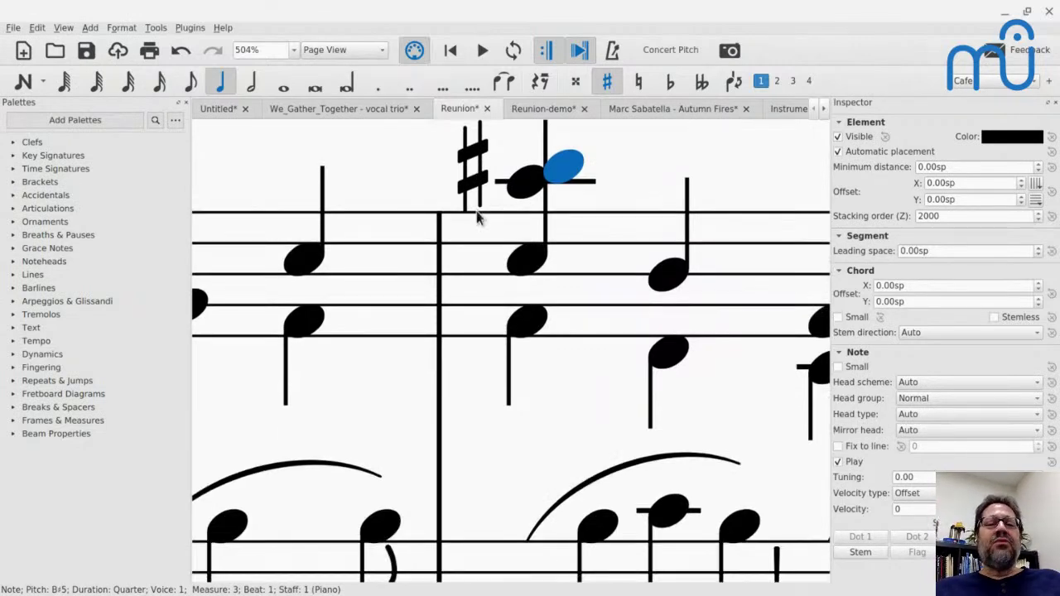
{"action": "scroll", "coordinate": [510, 351], "scroll_direction": "down", "scroll_amount": 8}
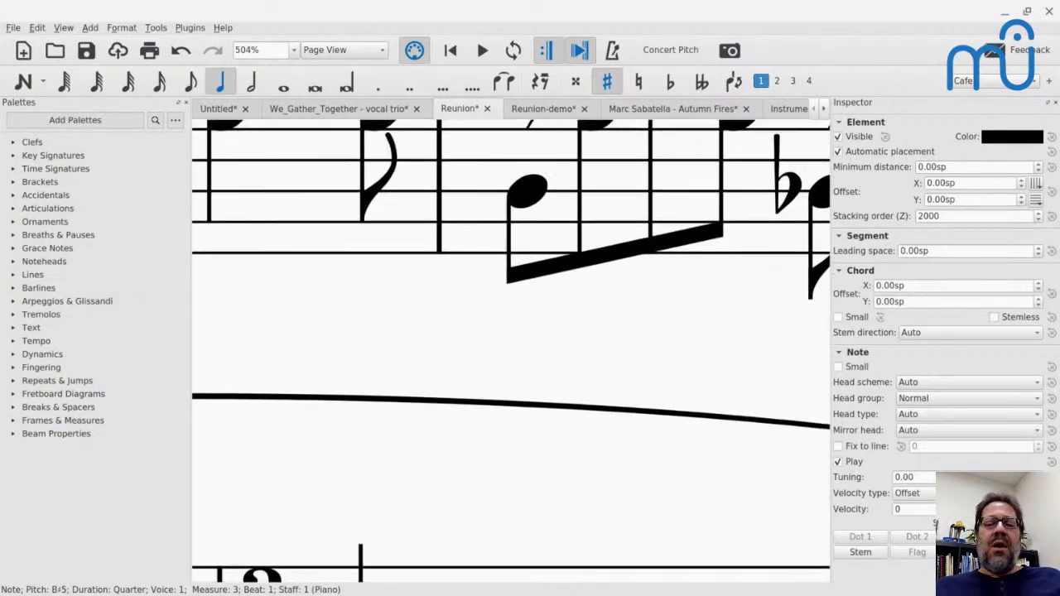
{"action": "scroll", "coordinate": [510, 351], "scroll_direction": "up", "scroll_amount": 1}
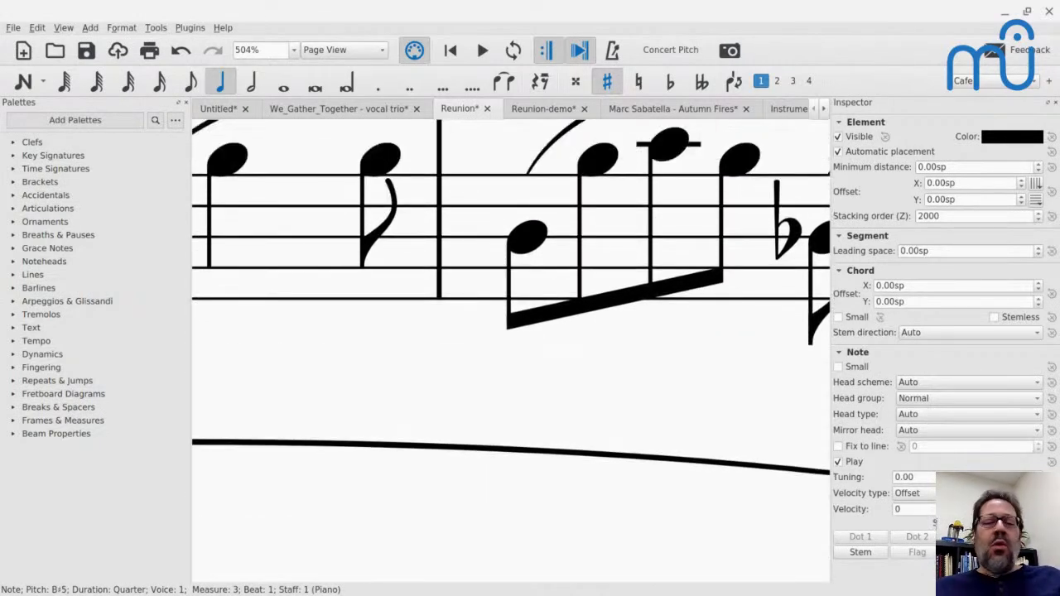
{"action": "key", "text": "alt+Tab"}
{"action": "key", "text": "alt+Tab"}
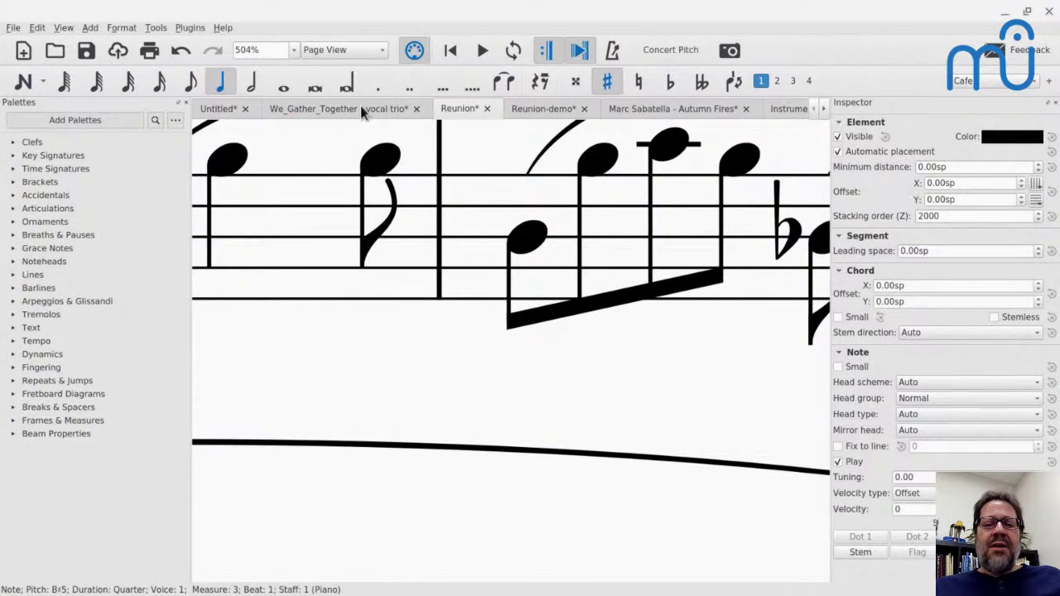
- Open Coming_Back_Home.mscz from the songbook folder inside Scores and keep its old style
{"action": "key", "text": "ctrl+n"}
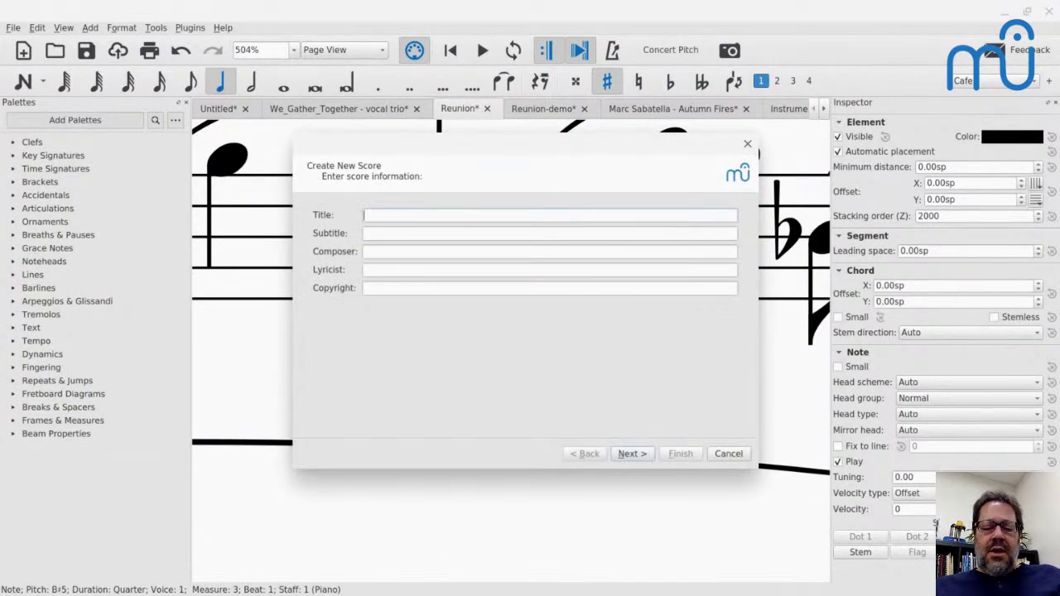
{"action": "key", "text": "Escape"}
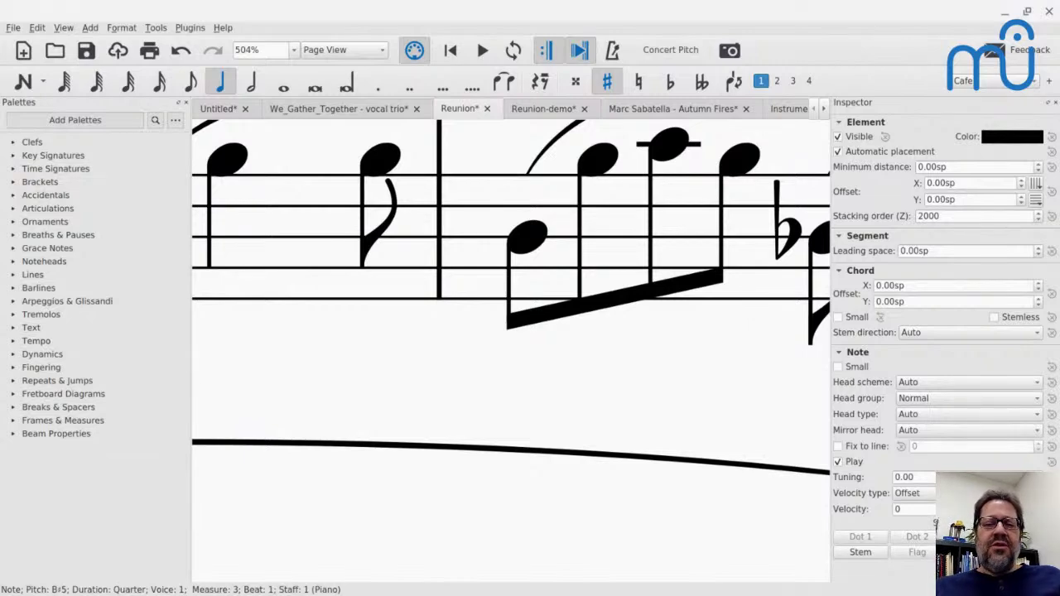
{"action": "key", "text": "ctrl+o"}
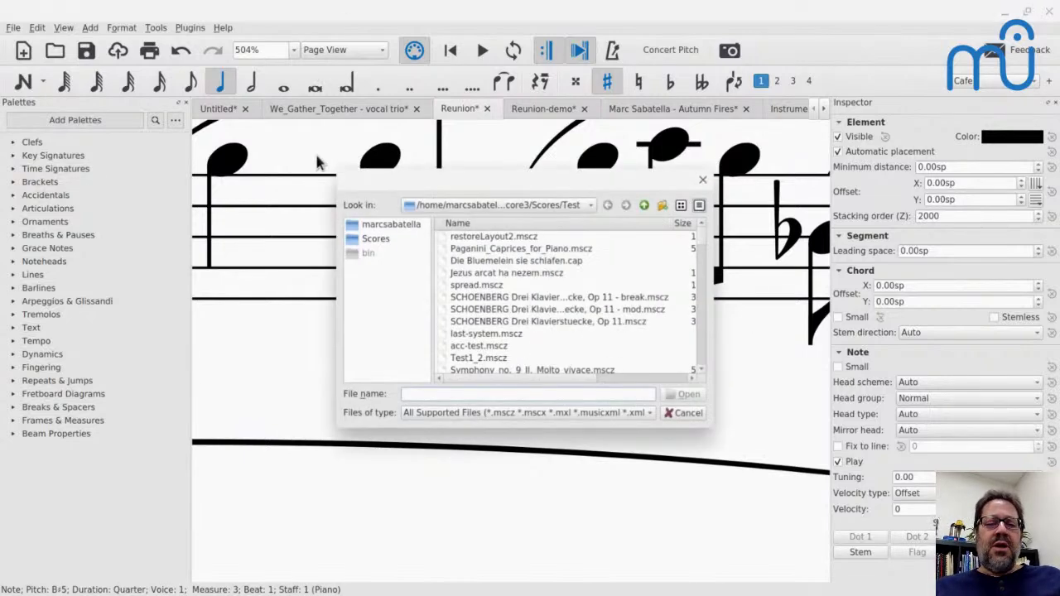
{"action": "left_click", "coordinate": [645, 205]}
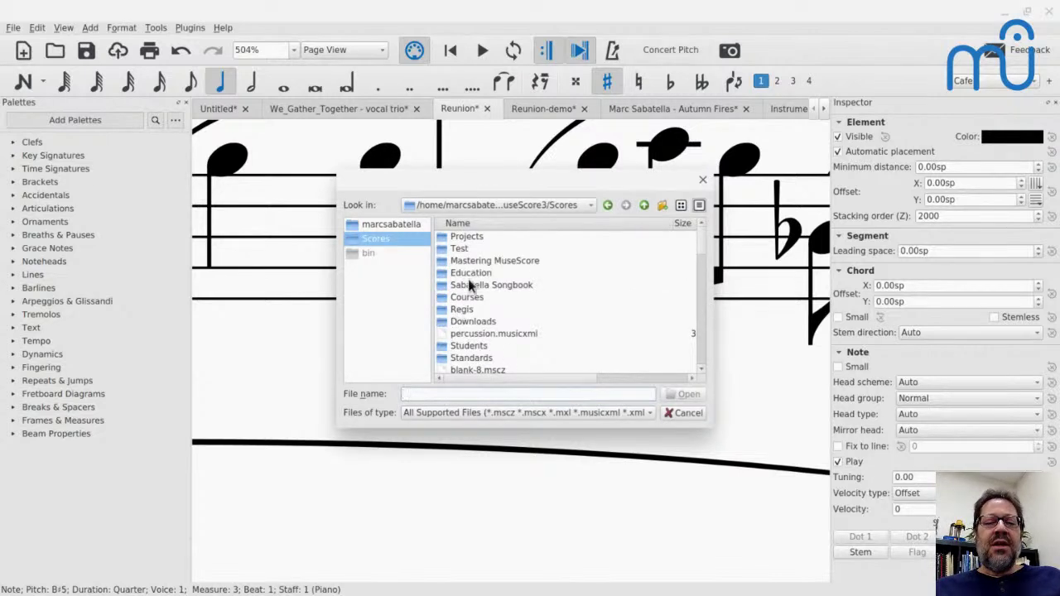
{"action": "scroll", "coordinate": [459, 298], "scroll_direction": "down", "scroll_amount": 5}
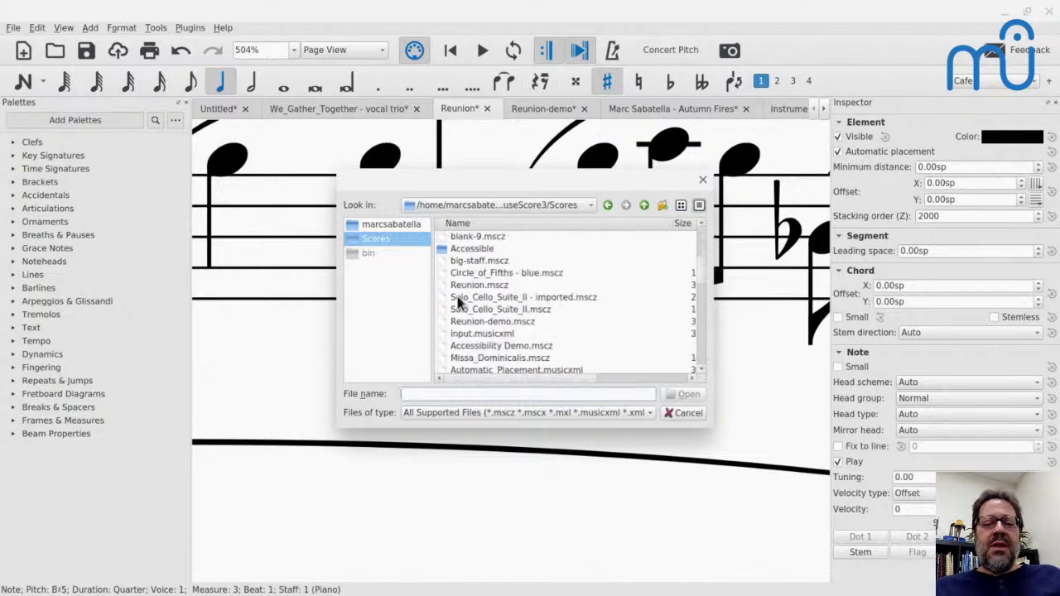
{"action": "scroll", "coordinate": [459, 303], "scroll_direction": "up", "scroll_amount": 5}
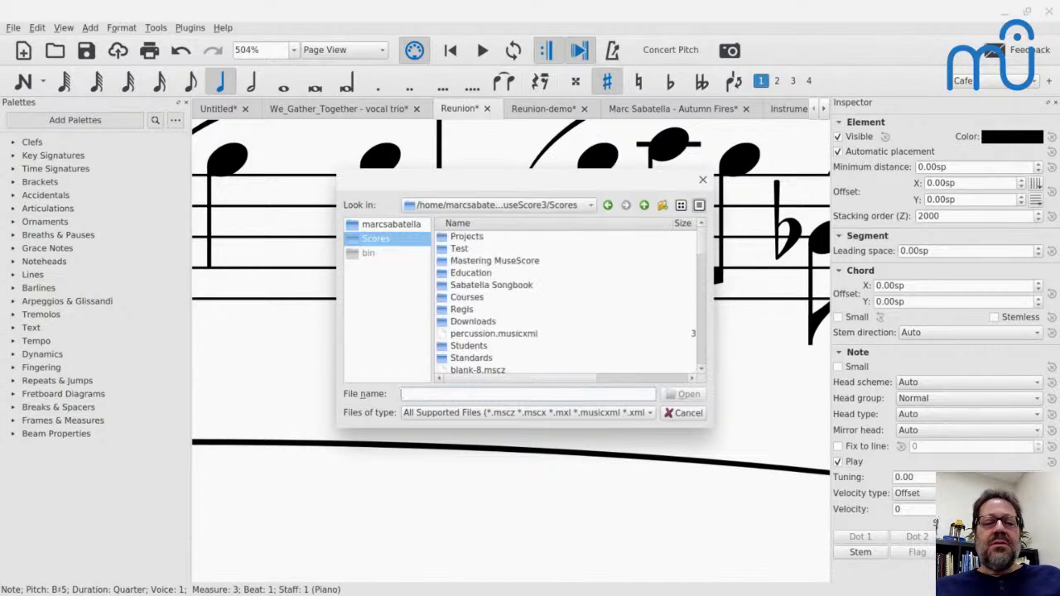
{"action": "double_click", "coordinate": [507, 286]}
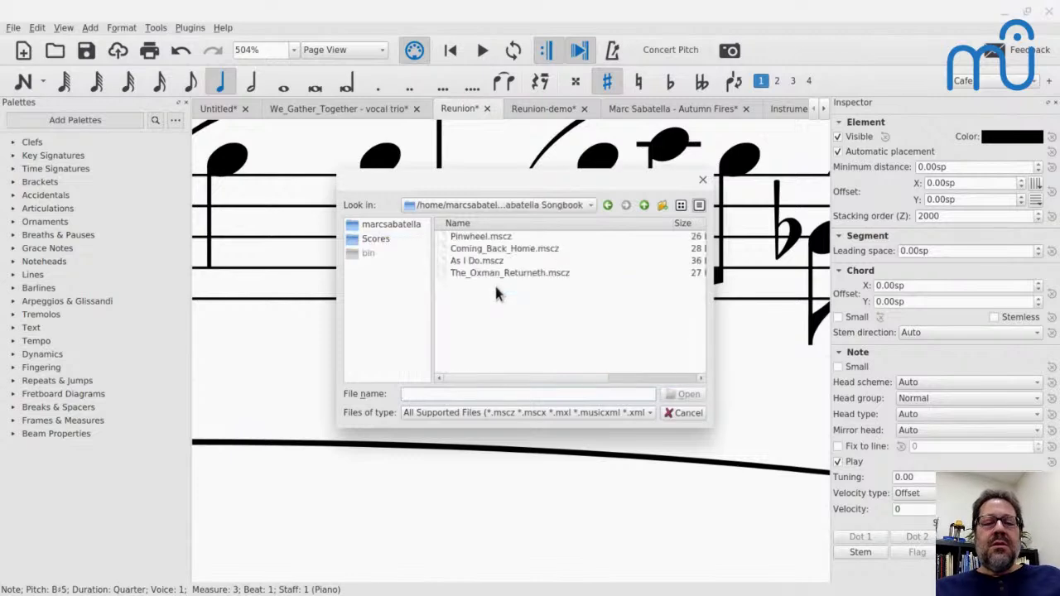
{"action": "double_click", "coordinate": [469, 249]}
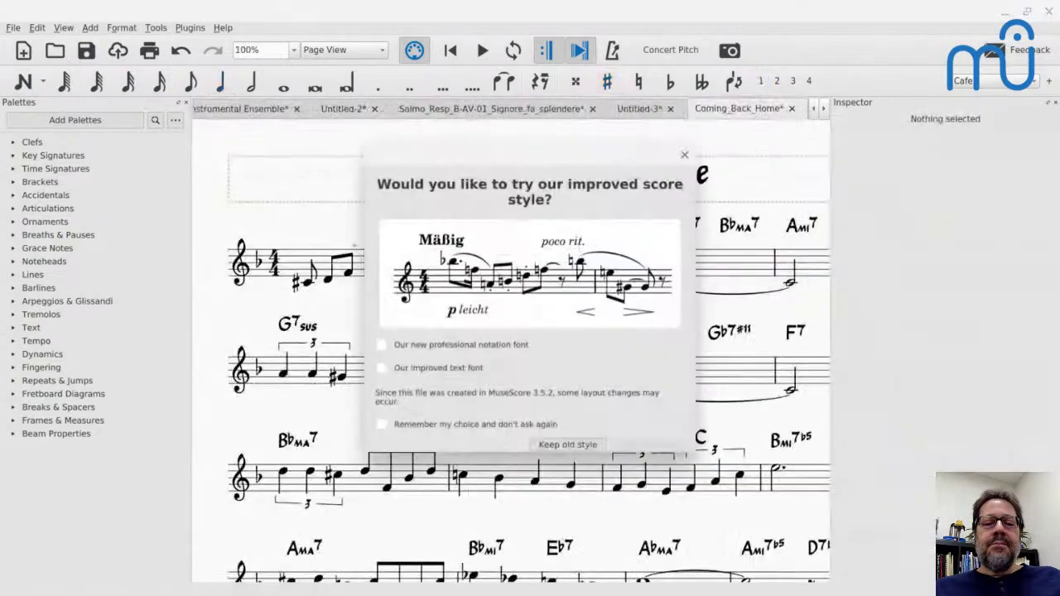
{"action": "left_click", "coordinate": [568, 445]}
- Extend the title to "Coming Back Home To" and examine the spacing between the added letters up close
{"action": "scroll", "coordinate": [555, 370], "scroll_direction": "up", "scroll_amount": 5}
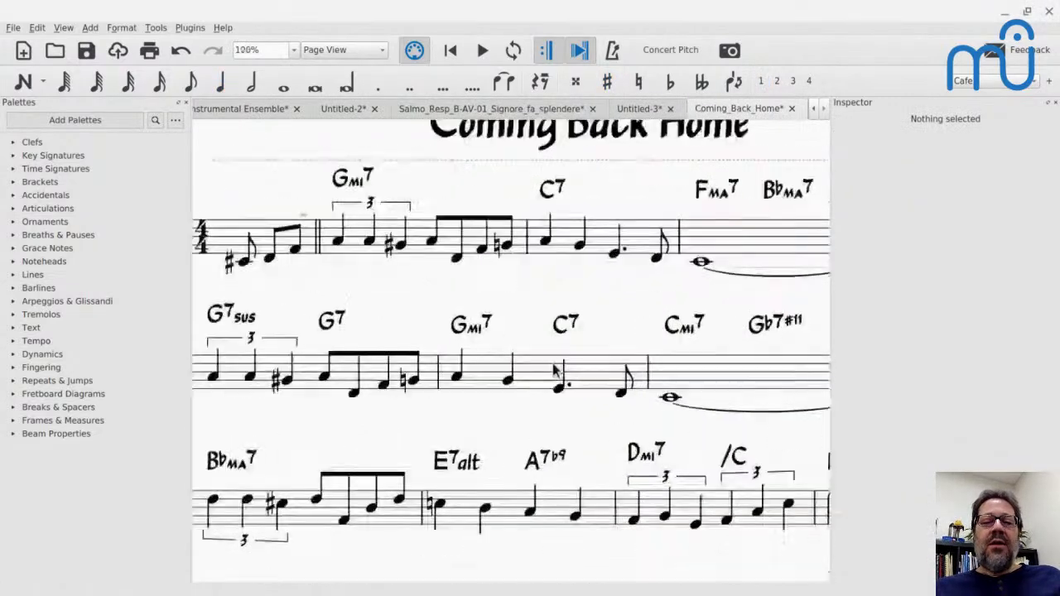
{"action": "scroll", "coordinate": [710, 300], "scroll_direction": "left", "scroll_amount": 2}
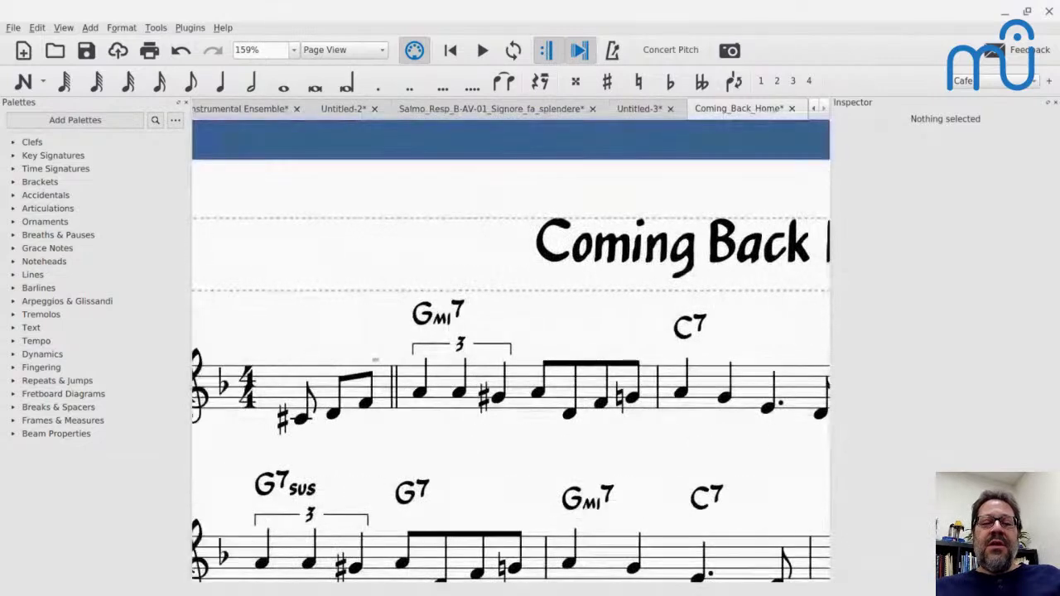
{"action": "scroll", "coordinate": [709, 300], "scroll_direction": "right", "scroll_amount": 3}
{"action": "scroll", "coordinate": [712, 305], "scroll_direction": "right", "scroll_amount": 2}
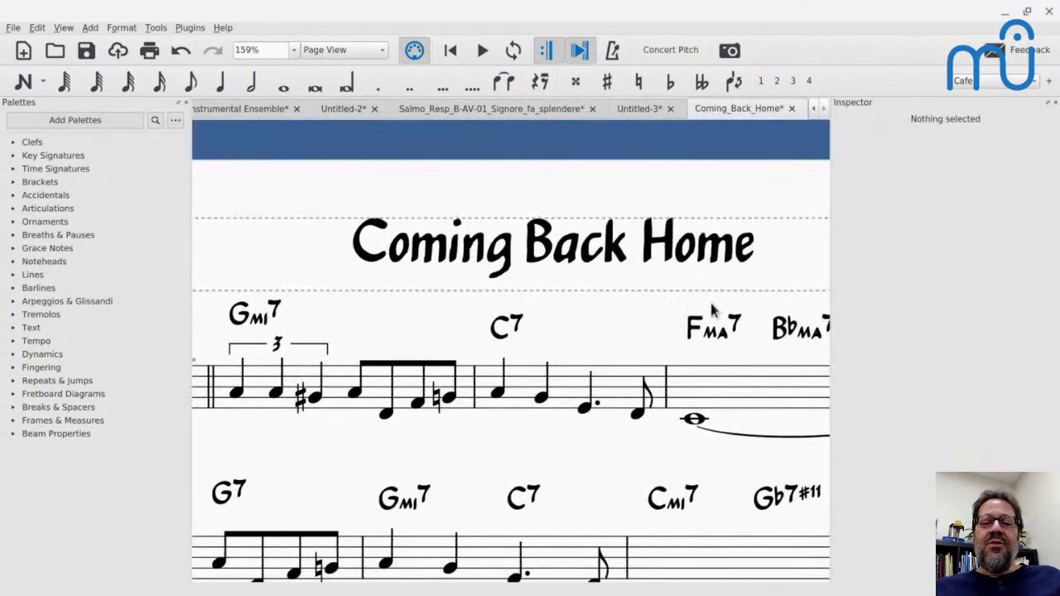
{"action": "double_click", "coordinate": [728, 264]}
{"action": "key", "text": "End"}
{"action": "type", "text": "T"}
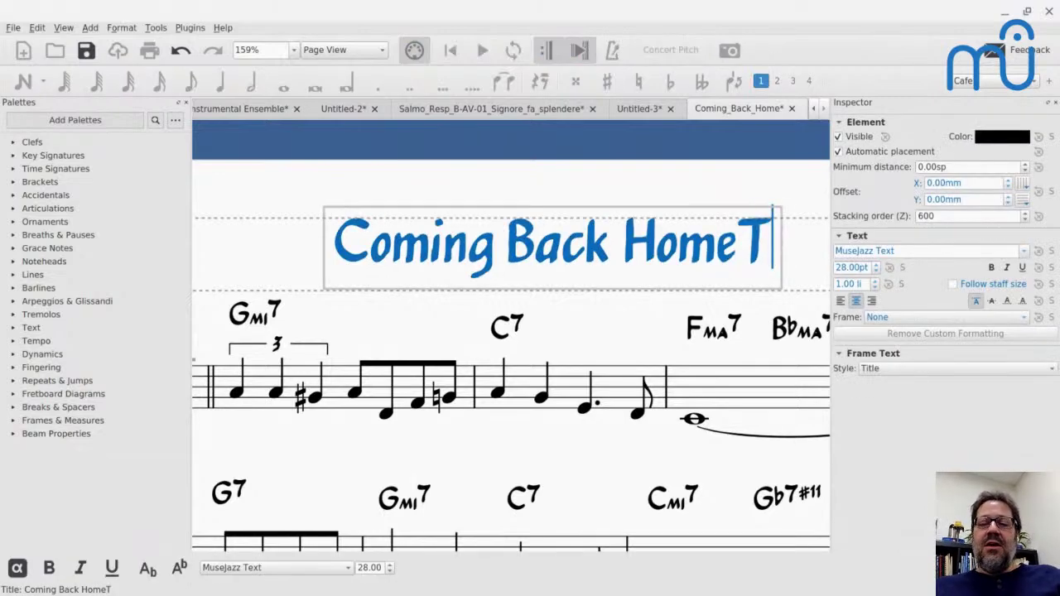
{"action": "key", "text": "Left"}
{"action": "key", "text": "Right"}
{"action": "type", "text": "o"}
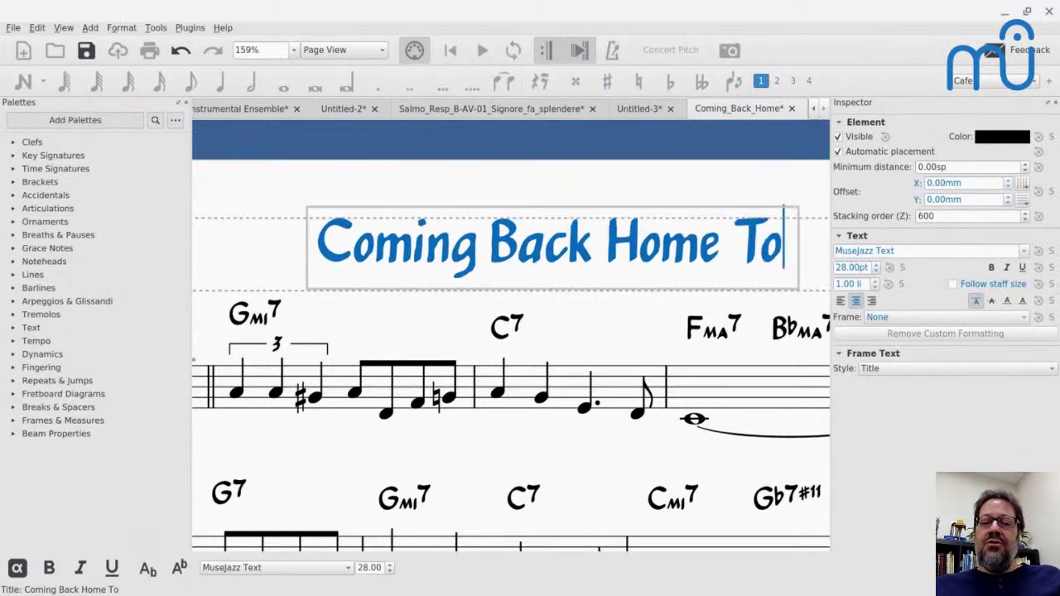
{"action": "key", "text": "Escape"}
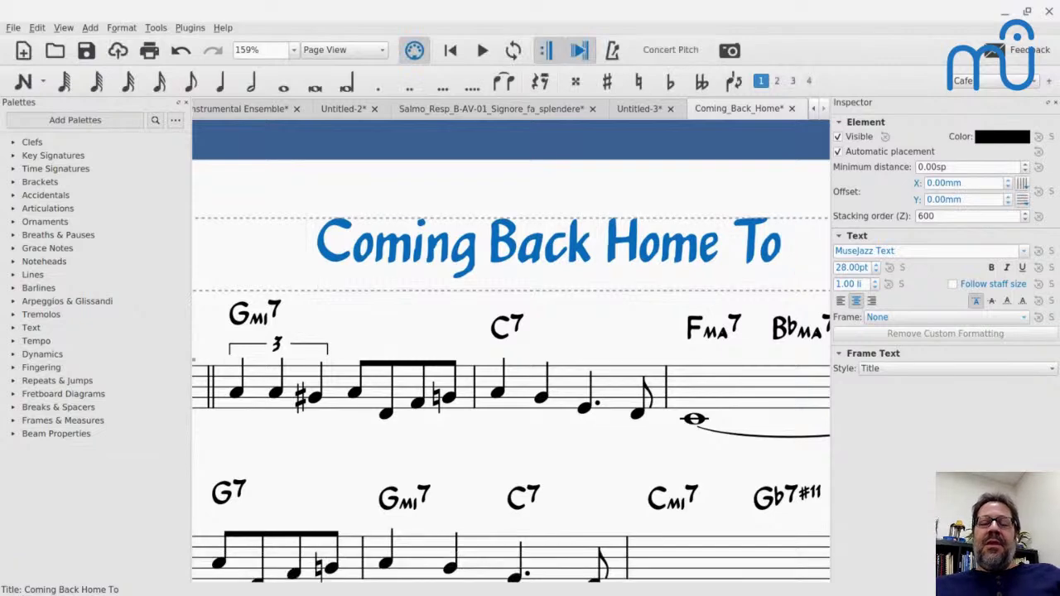
{"action": "scroll", "coordinate": [510, 348], "scroll_direction": "down", "scroll_amount": 3}
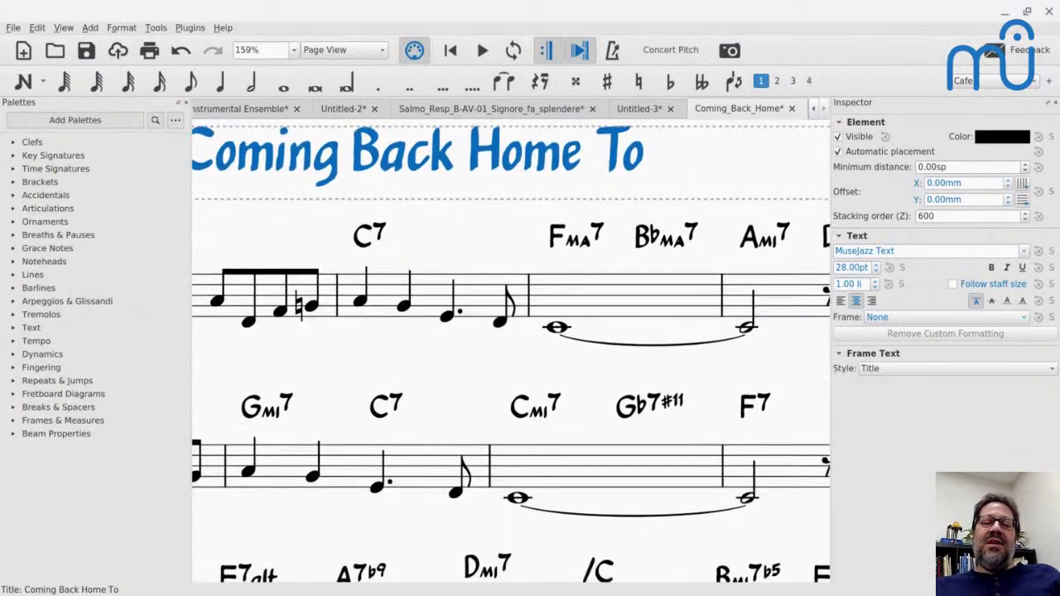
{"action": "scroll", "coordinate": [727, 250], "scroll_direction": "down", "scroll_amount": 2, "text": "ctrl"}
{"action": "scroll", "coordinate": [727, 250], "scroll_direction": "up", "scroll_amount": 4, "text": "ctrl"}
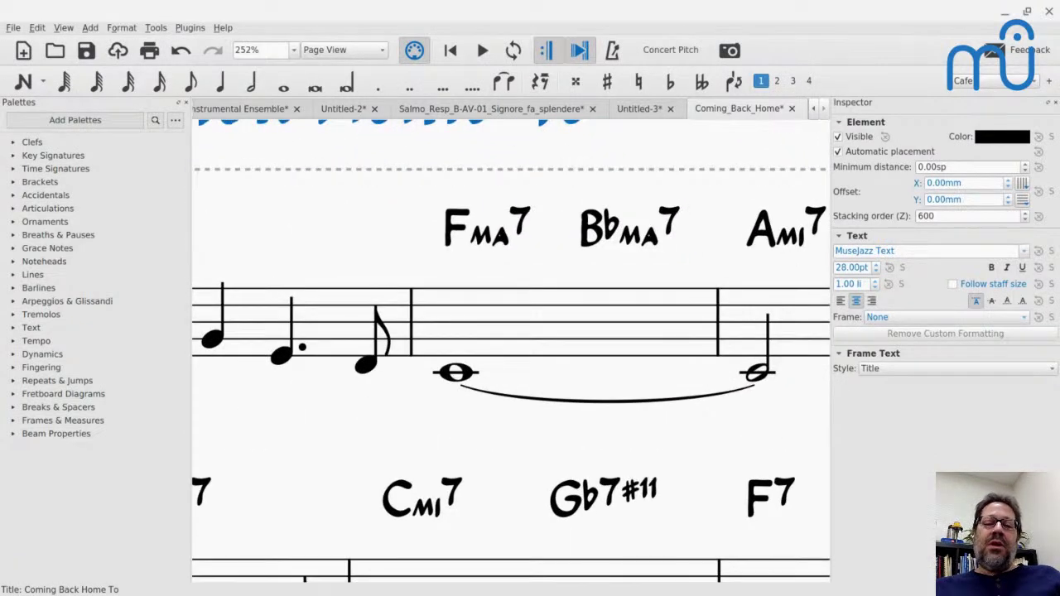
{"action": "scroll", "coordinate": [409, 338], "scroll_direction": "down", "scroll_amount": 1, "text": "ctrl"}
{"action": "scroll", "coordinate": [409, 338], "scroll_direction": "up", "scroll_amount": 4, "text": "ctrl"}
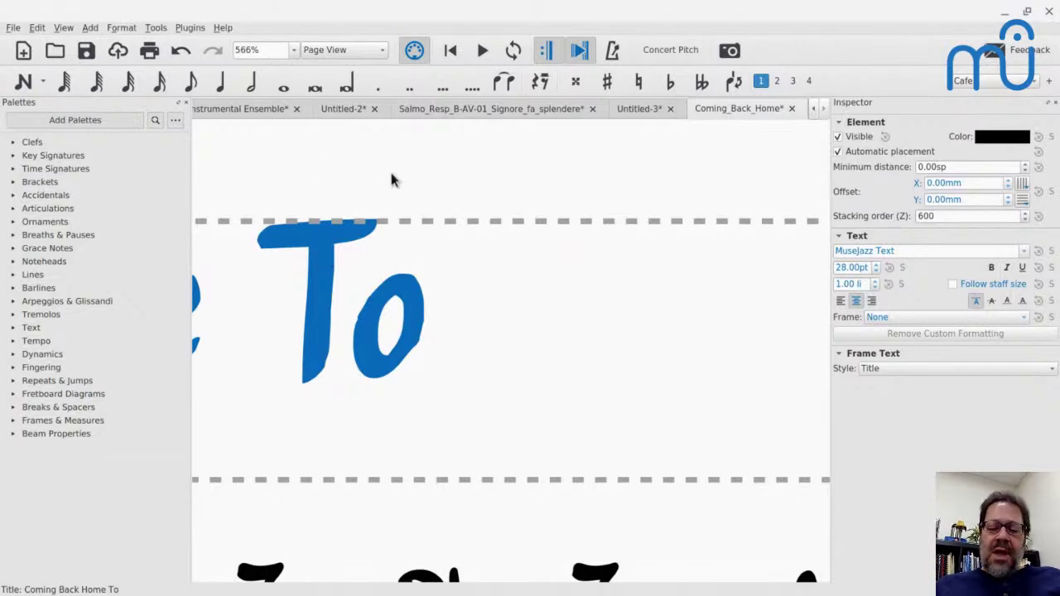
- Undo the last title edit and return the score view to 100%
{"action": "key", "text": "ctrl+z"}
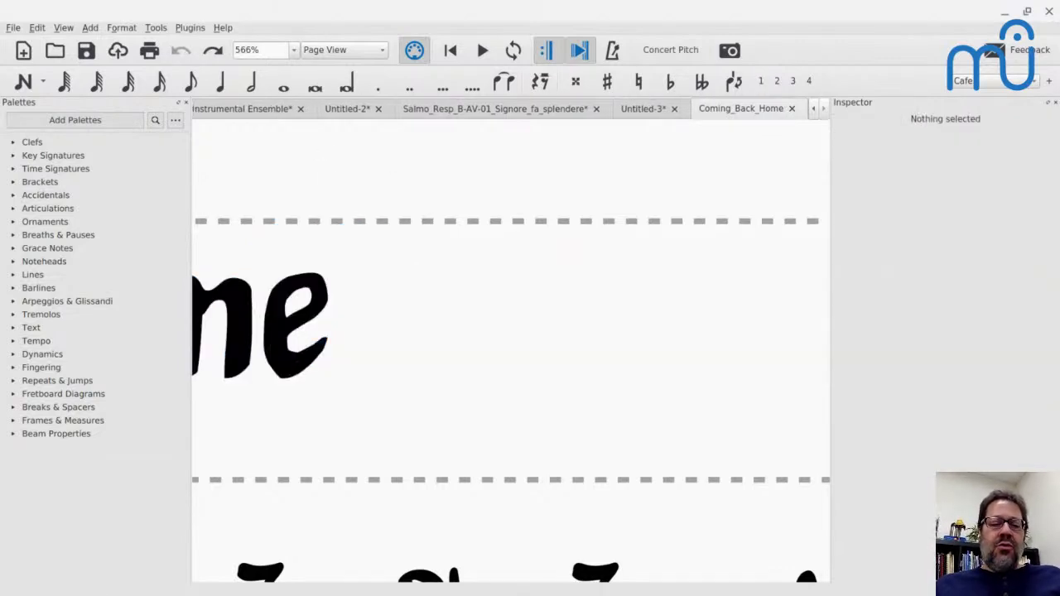
{"action": "key", "text": "ctrl+minus"}
{"action": "key", "text": "ctrl+minus"}
{"action": "key", "text": "ctrl+minus"}
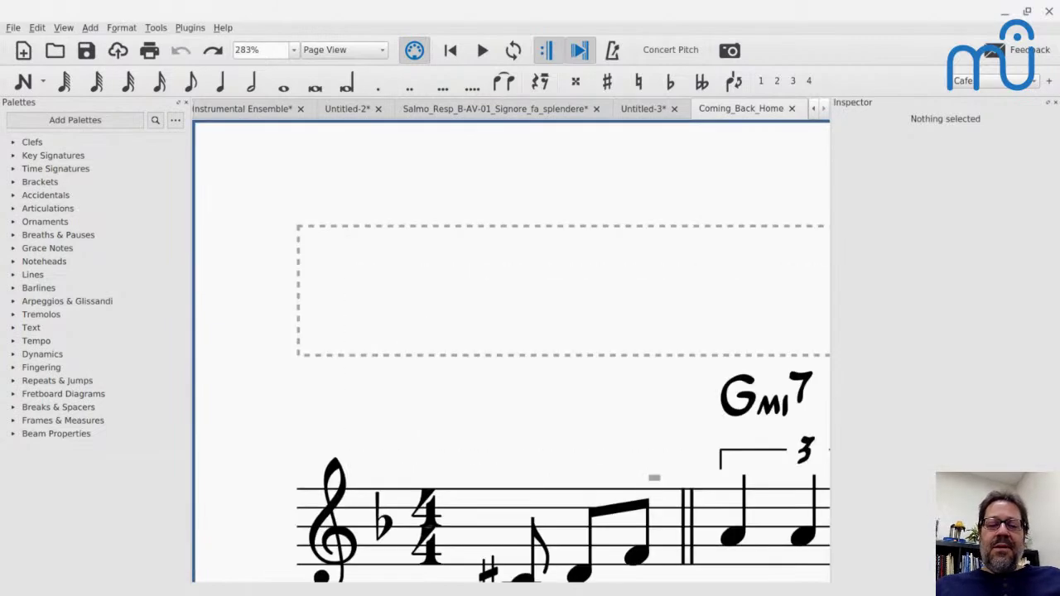
{"action": "key", "text": "ctrl+minus"}
{"action": "key", "text": "ctrl+minus"}
{"action": "key", "text": "ctrl+minus"}
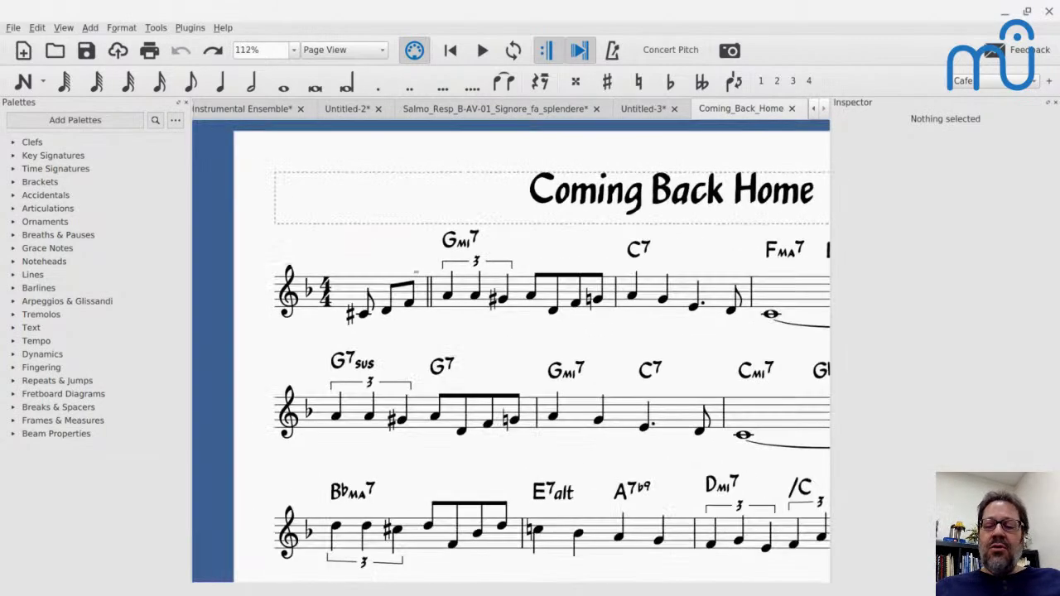
{"action": "key", "text": "ctrl+minus"}
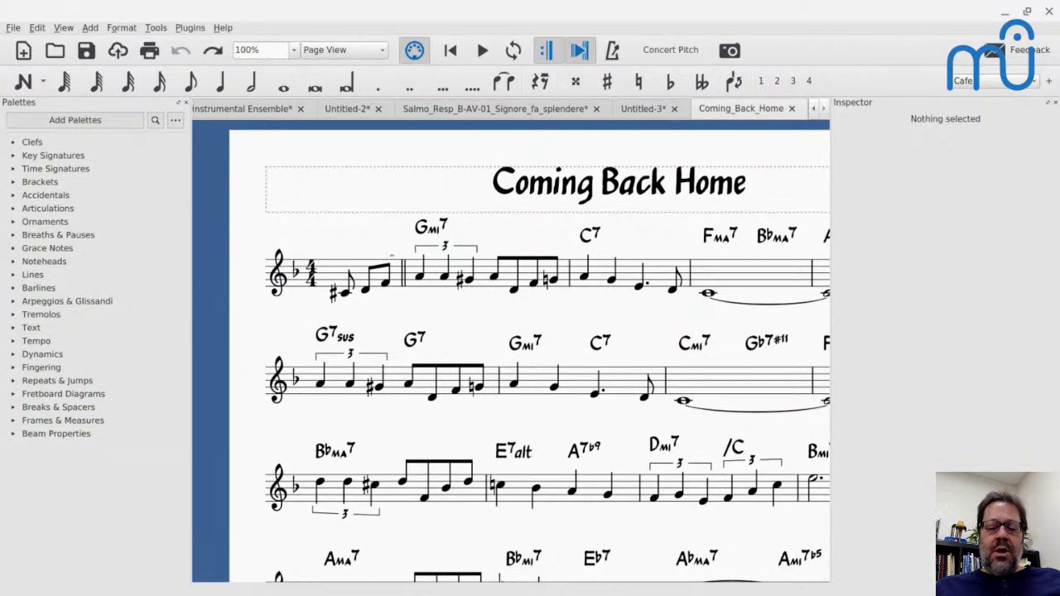
- Open the score style settings and set the musical symbols font to MuseJazz
{"action": "left_click", "coordinate": [122, 29]}
{"action": "left_click", "coordinate": [126, 40]}
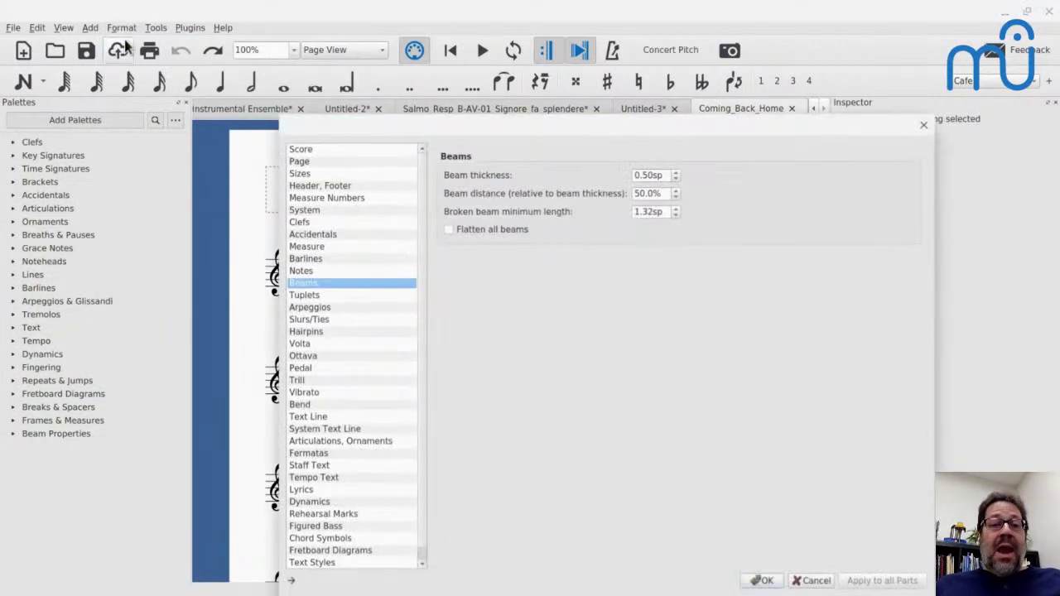
{"action": "left_click", "coordinate": [304, 150]}
{"action": "left_click", "coordinate": [566, 177]}
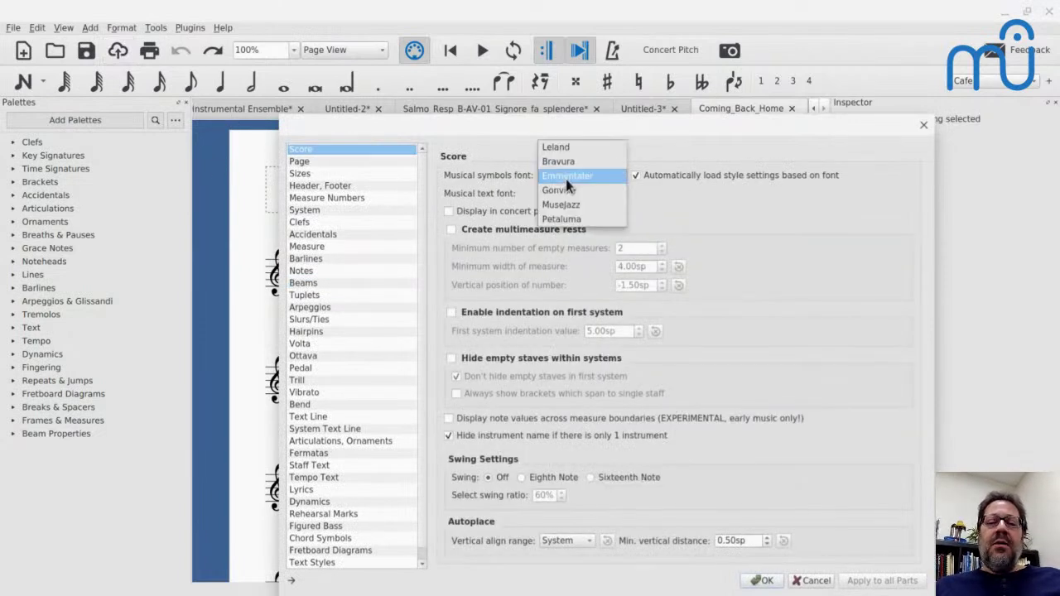
{"action": "left_click", "coordinate": [557, 205]}
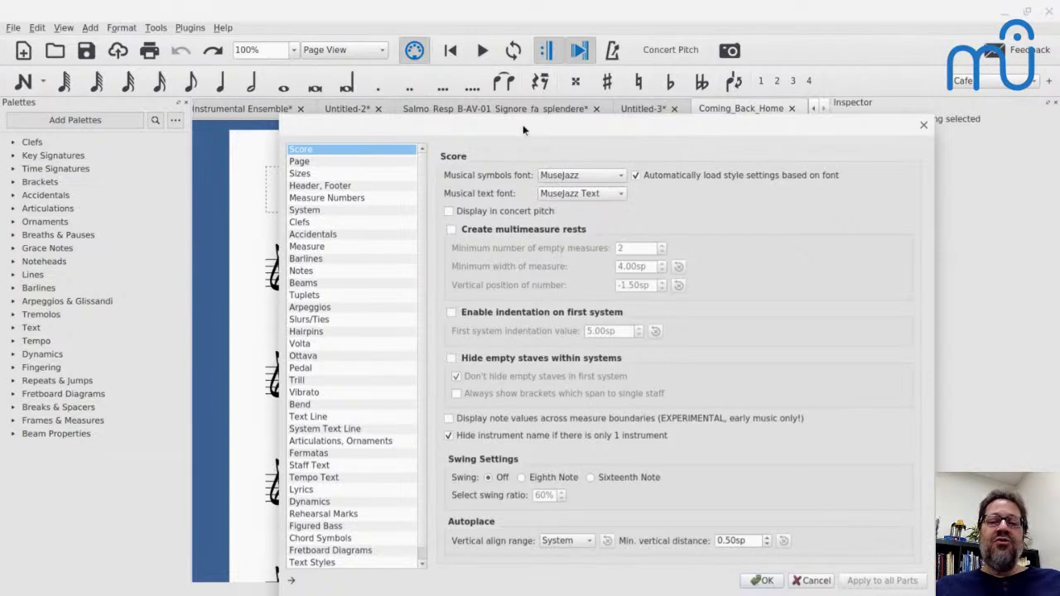
- Move the style settings clear of the opening measures and set the musical symbols font to Emmentaler
{"action": "mouse_move", "coordinate": [523, 124]}
{"action": "left_mouse_down"}
{"action": "mouse_move", "coordinate": [771, 55]}
{"action": "mouse_move", "coordinate": [533, 126]}
{"action": "left_mouse_up"}
{"action": "left_click", "coordinate": [839, 111]}
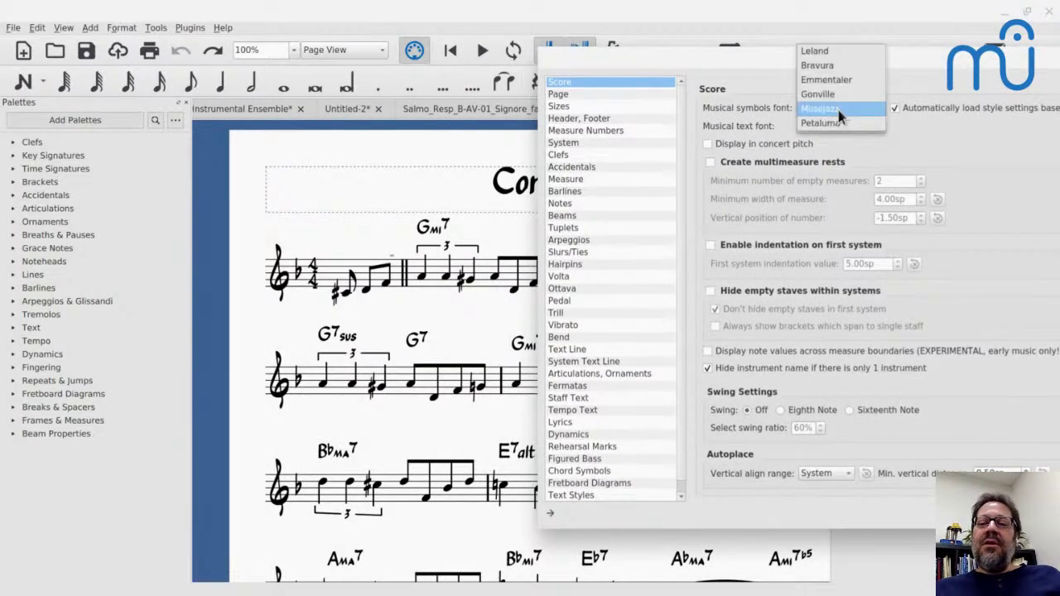
{"action": "left_click", "coordinate": [816, 79]}
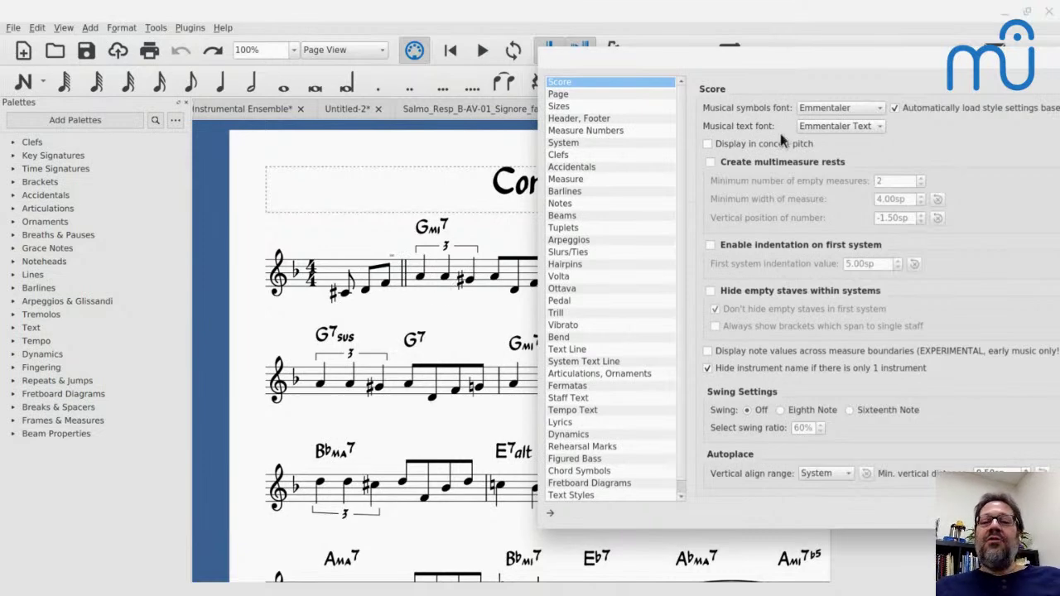
- Set the musical symbols font to Leland and examine the notation in the opening systems
{"action": "left_click", "coordinate": [818, 108]}
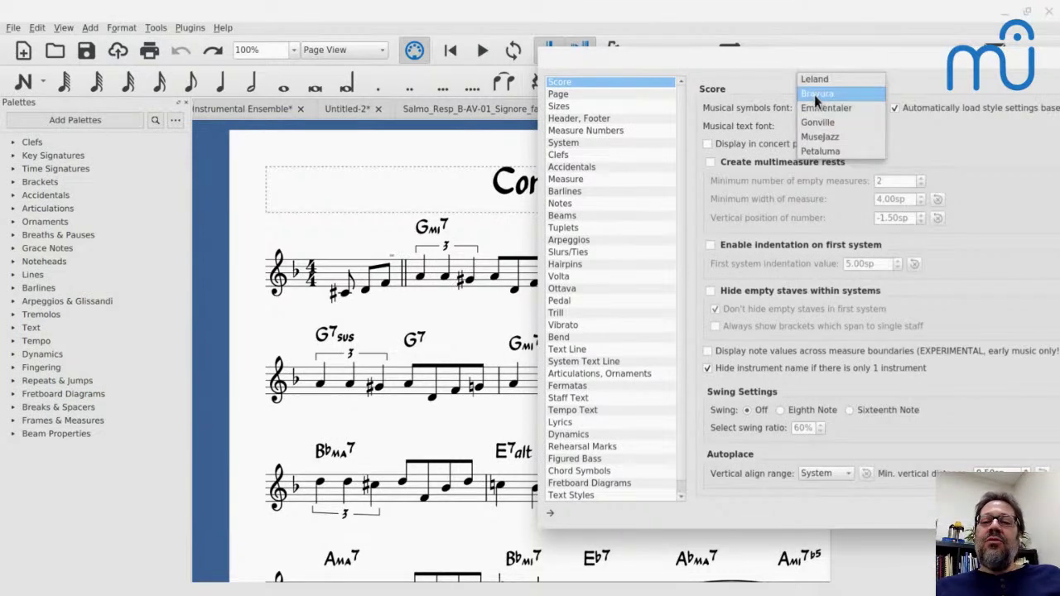
{"action": "left_click", "coordinate": [813, 82]}
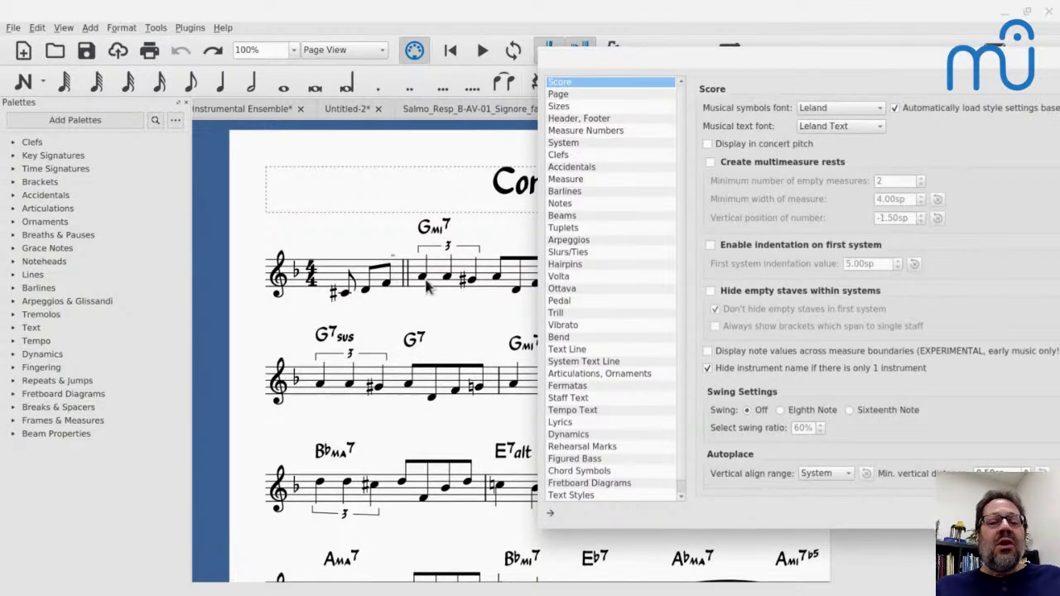
{"action": "scroll", "coordinate": [466, 243], "scroll_direction": "right", "scroll_amount": 3}
{"action": "scroll", "coordinate": [466, 243], "scroll_direction": "right", "scroll_amount": 1}
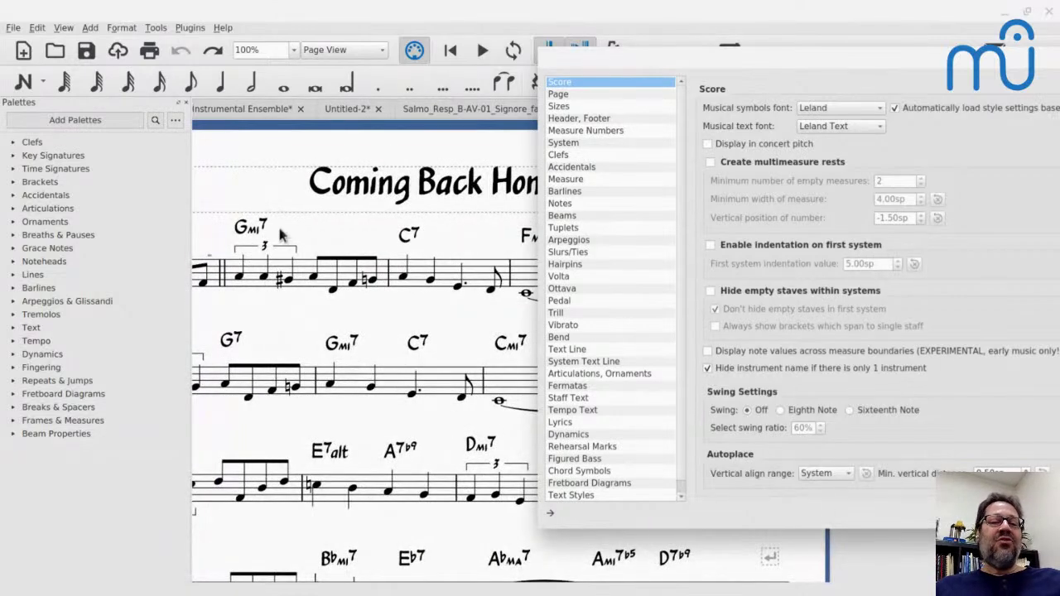
{"action": "scroll", "coordinate": [383, 189], "scroll_direction": "left", "scroll_amount": 4}
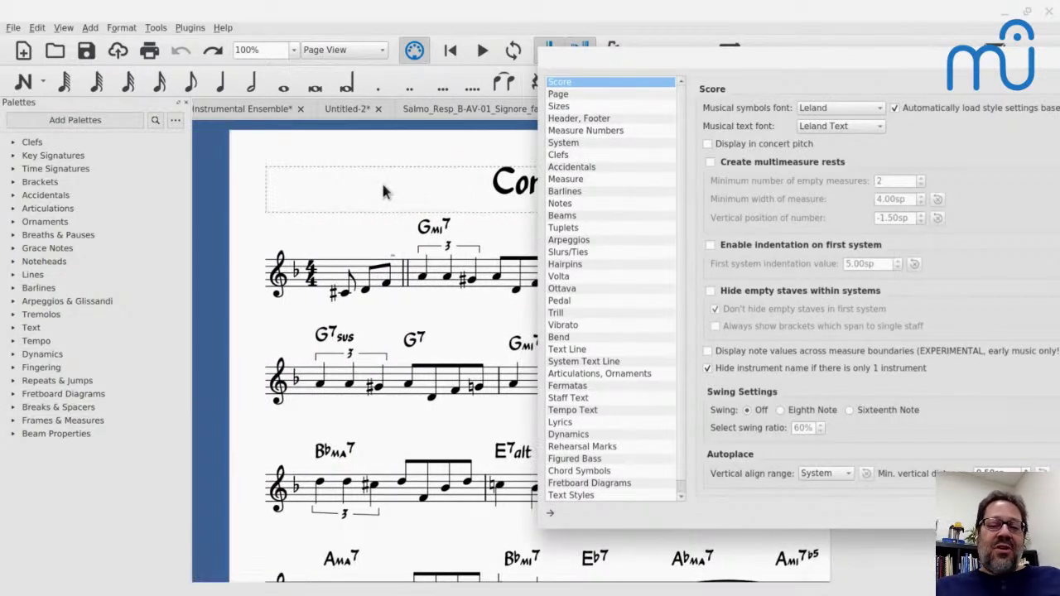
- Set the musical symbols font to MuseJazz and examine the notation in the opening systems
{"action": "left_click", "coordinate": [809, 110]}
{"action": "left_click", "coordinate": [812, 165]}
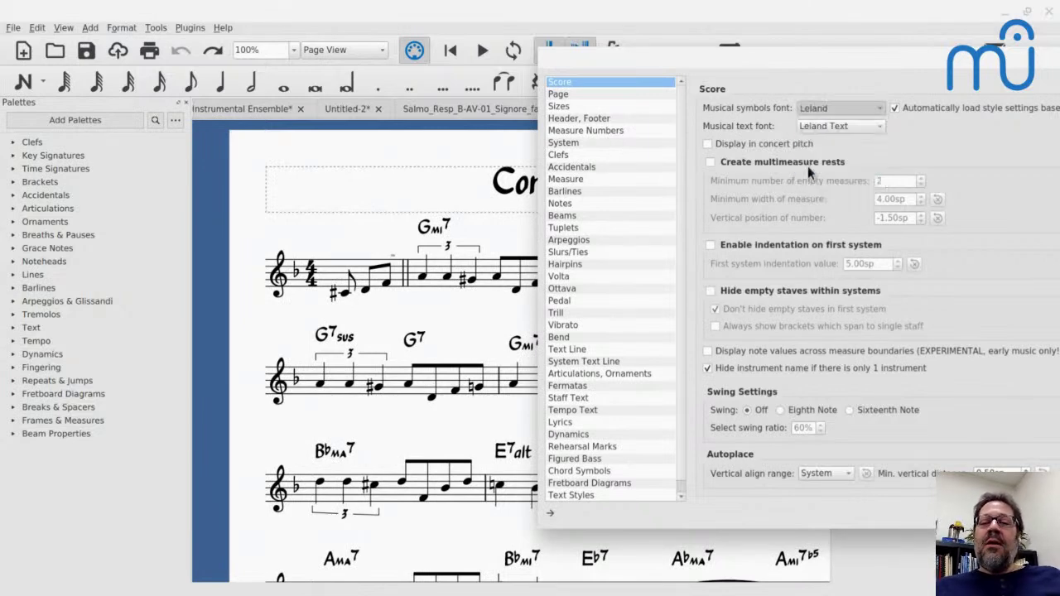
{"action": "scroll", "coordinate": [358, 234], "scroll_direction": "down", "scroll_amount": 4}
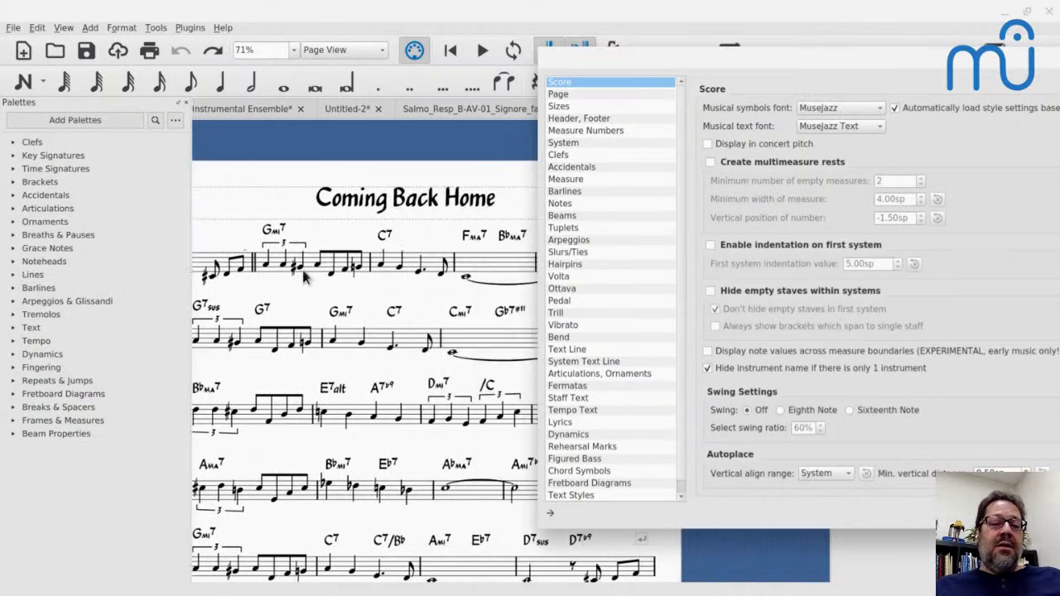
{"action": "scroll", "coordinate": [289, 265], "scroll_direction": "left", "scroll_amount": 3}
{"action": "scroll", "coordinate": [288, 265], "scroll_direction": "up", "scroll_amount": 7}
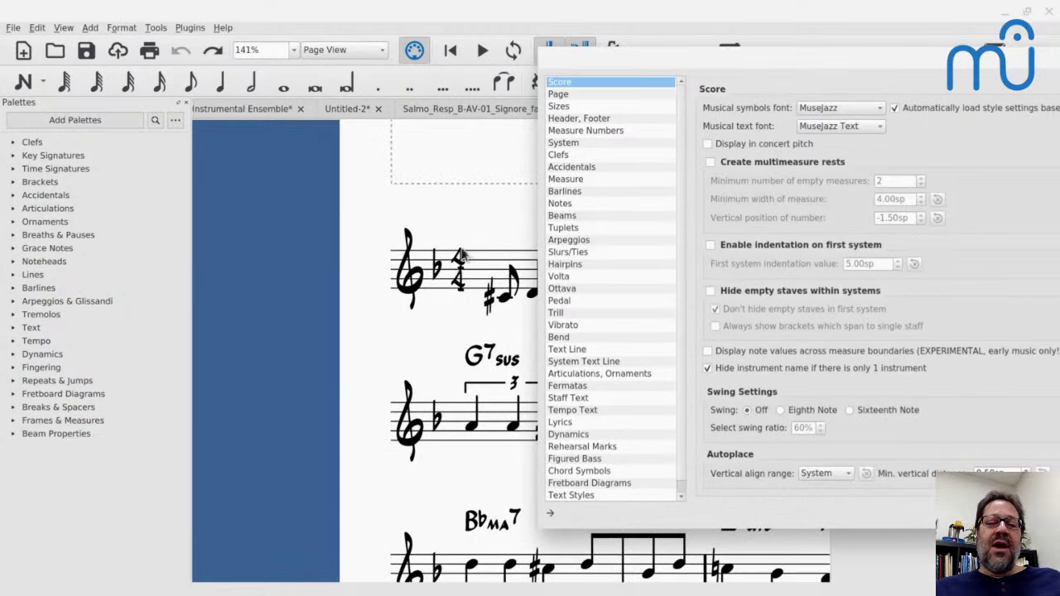
{"action": "scroll", "coordinate": [443, 315], "scroll_direction": "right", "scroll_amount": 6}
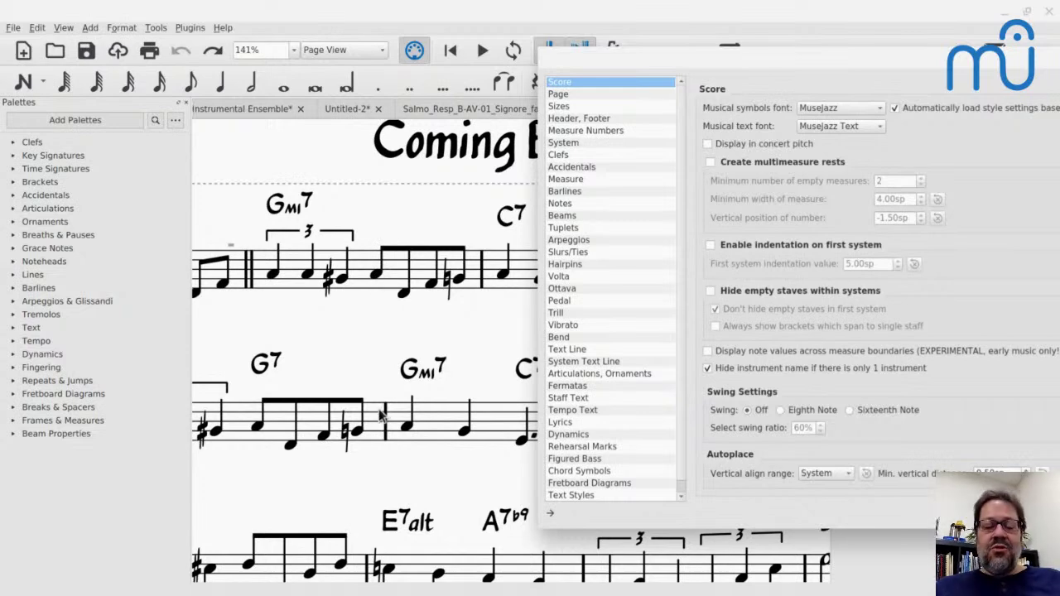
{"action": "scroll", "coordinate": [381, 416], "scroll_direction": "down", "scroll_amount": 1}
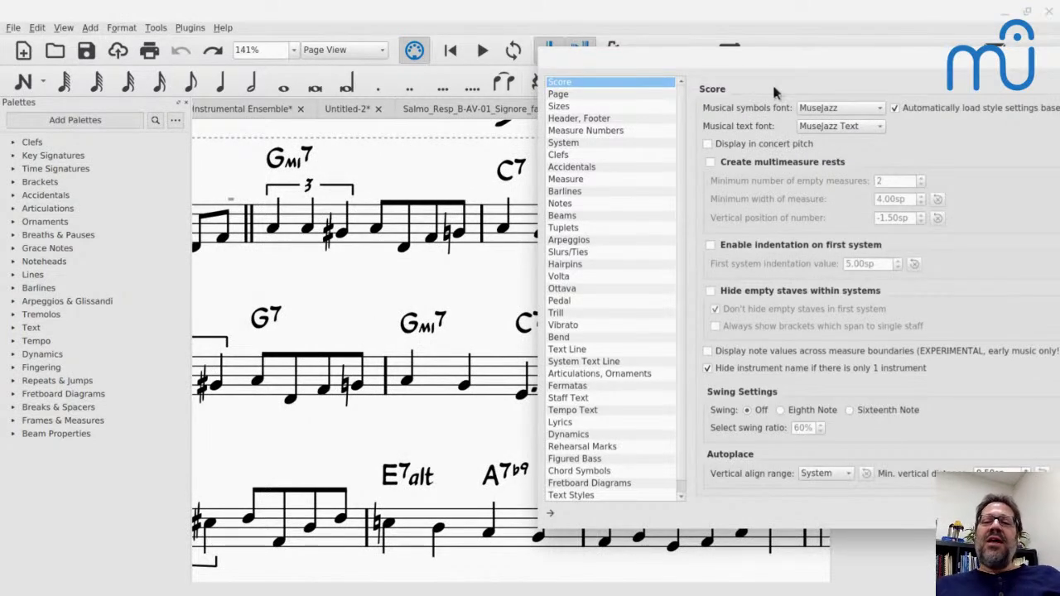
- Set the musical symbols font to Petaluma and examine the clef, time signature and notes of the first systems
{"action": "left_click", "coordinate": [824, 109]}
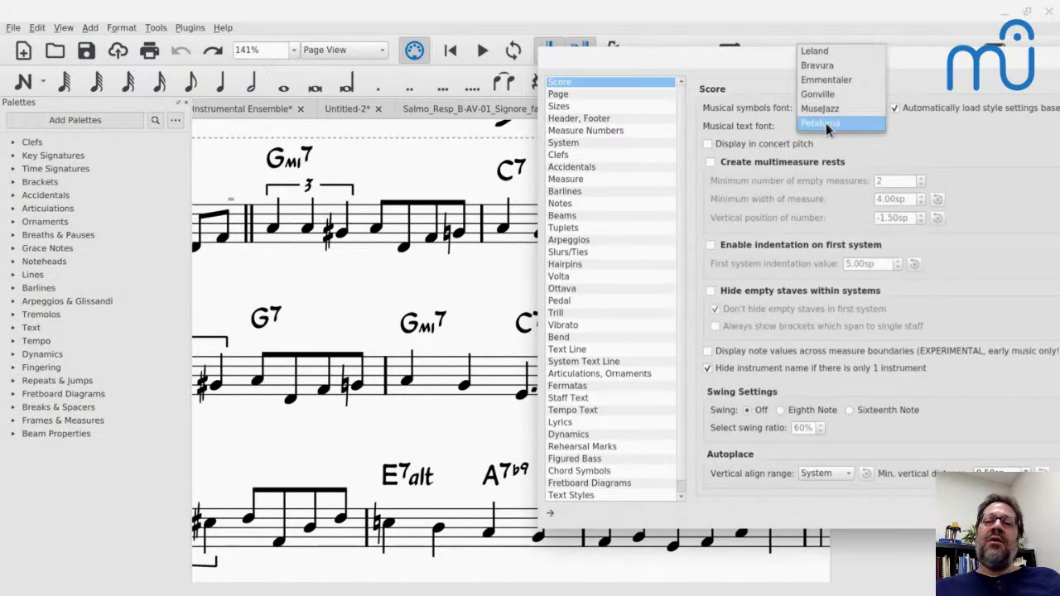
{"action": "left_click", "coordinate": [826, 125]}
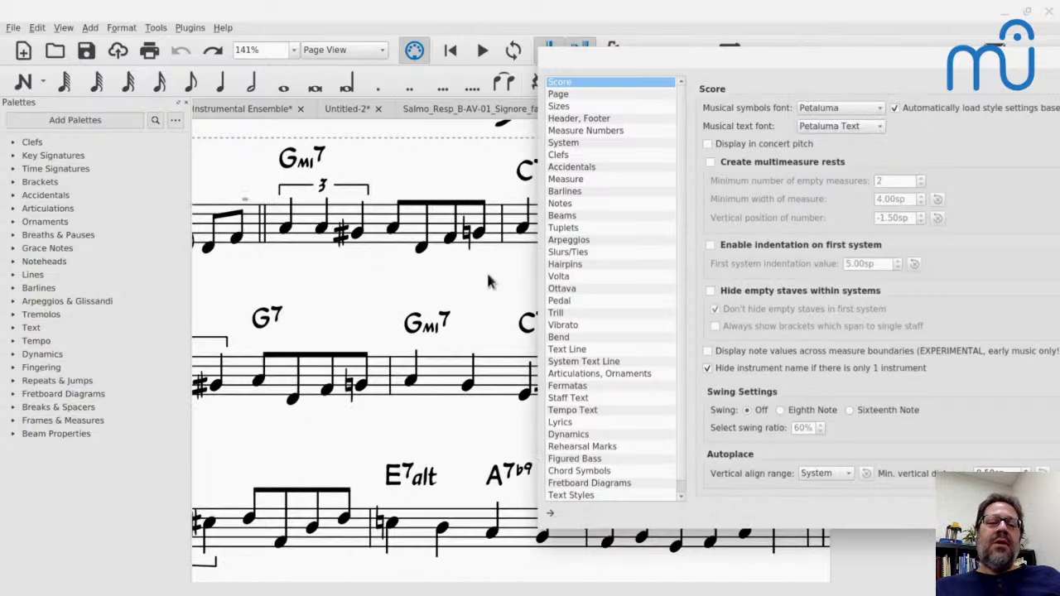
{"action": "scroll", "coordinate": [489, 281], "scroll_direction": "up", "scroll_amount": 1}
{"action": "scroll", "coordinate": [489, 281], "scroll_direction": "up", "scroll_amount": 3}
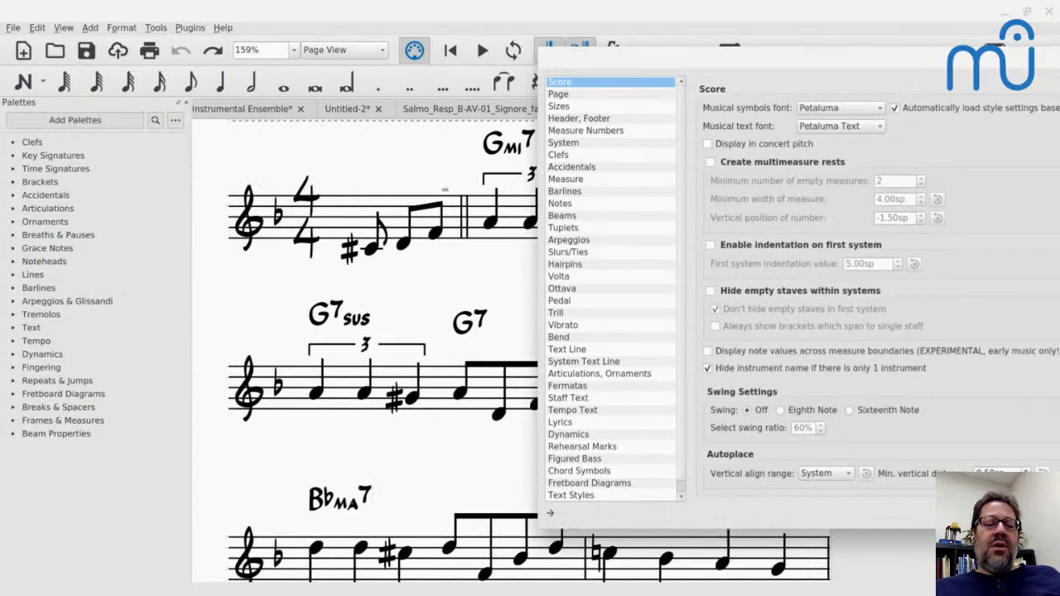
{"action": "scroll", "coordinate": [488, 281], "scroll_direction": "left", "scroll_amount": 2}
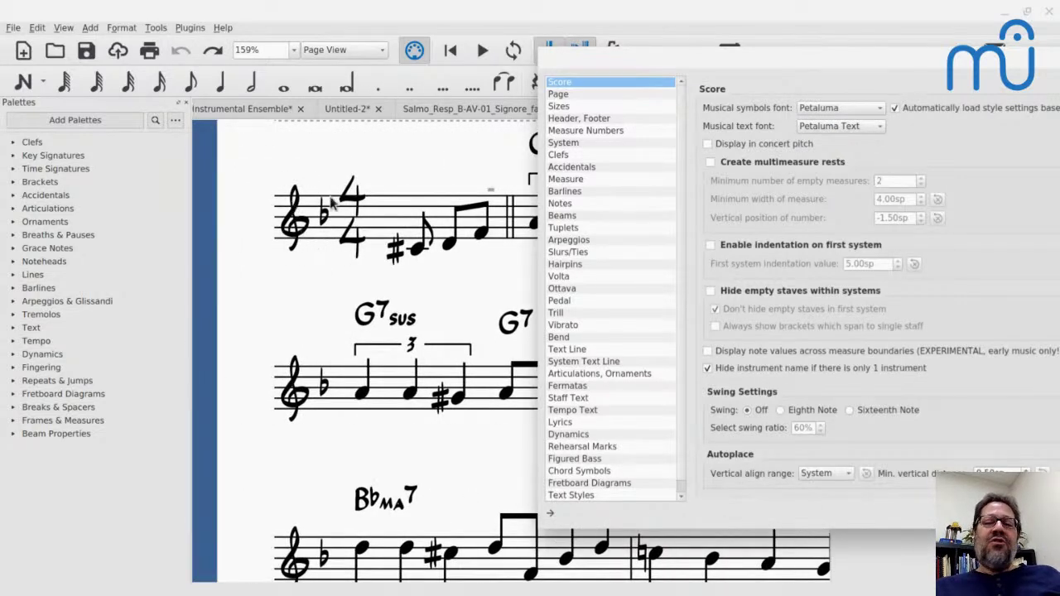
- Switch the musical symbols font to MuseJazz for comparison, return it to Petaluma and close the style settings
{"action": "left_click", "coordinate": [821, 109]}
{"action": "left_click", "coordinate": [820, 94]}
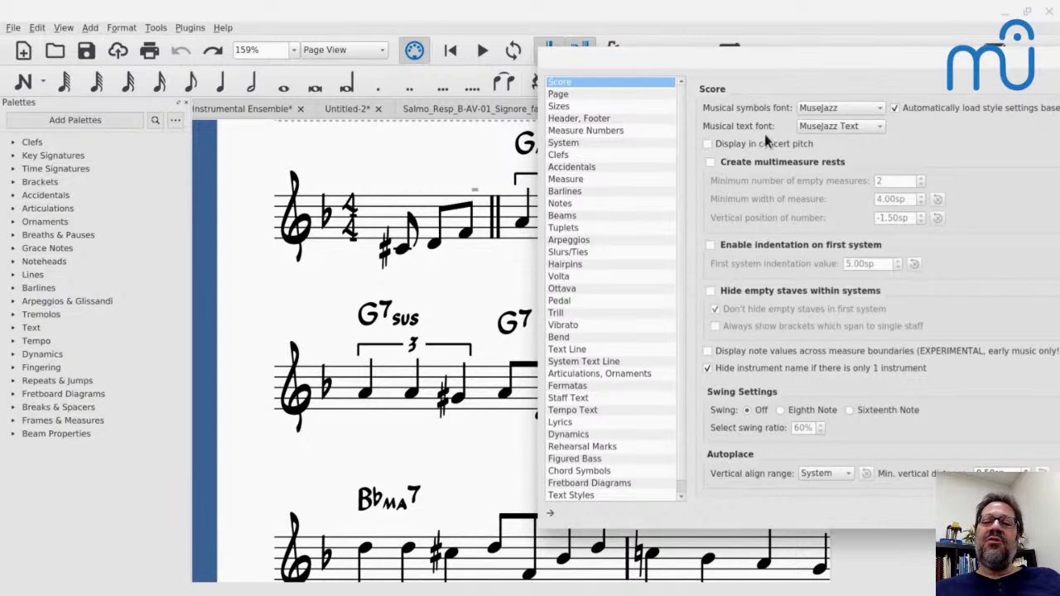
{"action": "left_click", "coordinate": [808, 115]}
{"action": "left_click", "coordinate": [807, 123]}
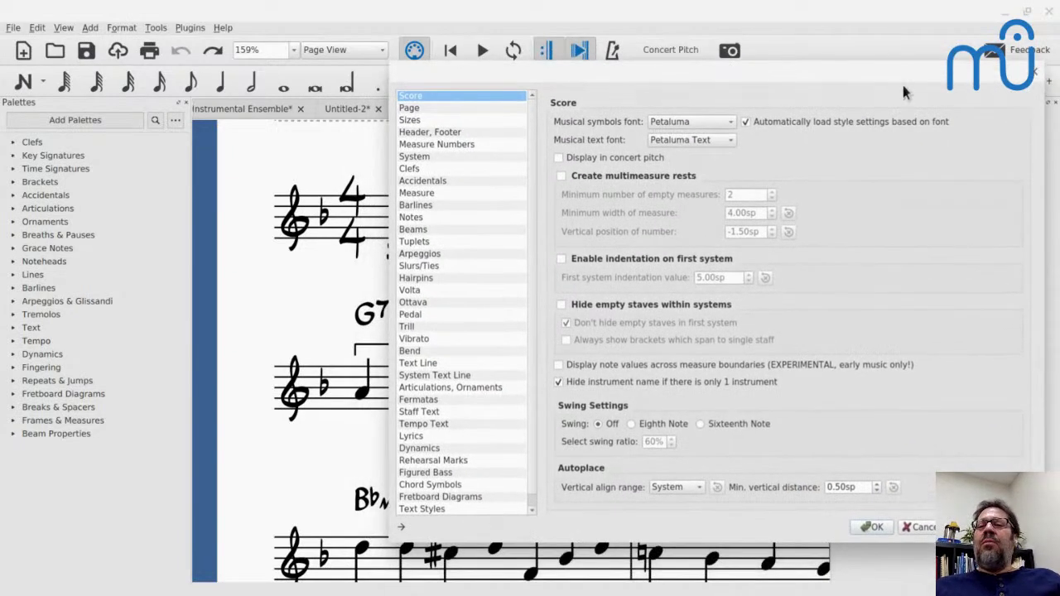
{"action": "left_click", "coordinate": [1034, 73]}
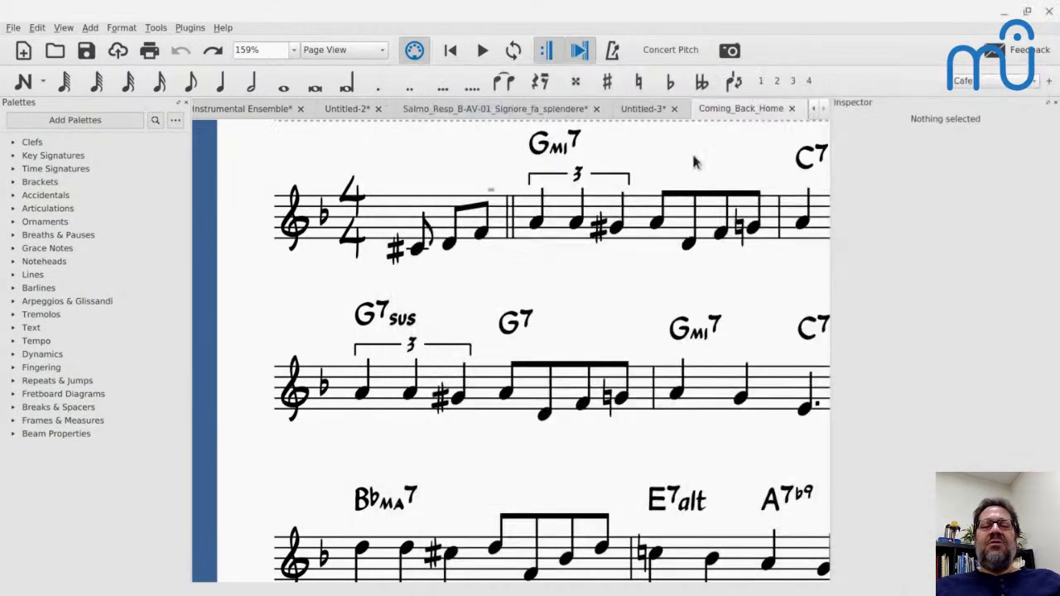
- Examine the title, chord symbols and opening systems of Coming Back Home in the Petaluma font
{"action": "scroll", "coordinate": [657, 175], "scroll_direction": "up", "scroll_amount": 3}
{"action": "scroll", "coordinate": [657, 174], "scroll_direction": "right", "scroll_amount": 10}
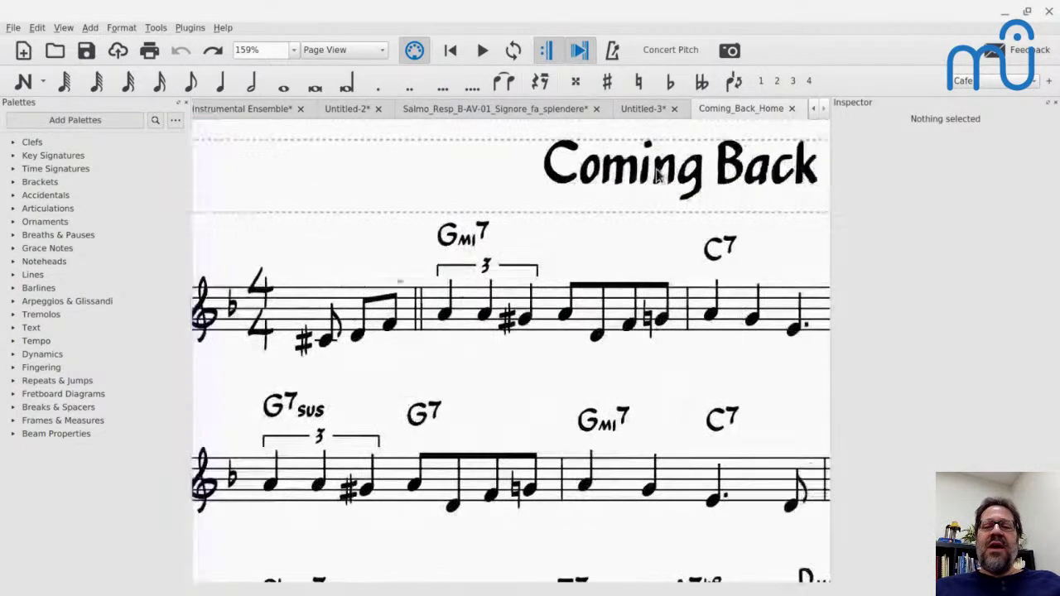
{"action": "scroll", "coordinate": [510, 347], "scroll_direction": "right", "scroll_amount": 2}
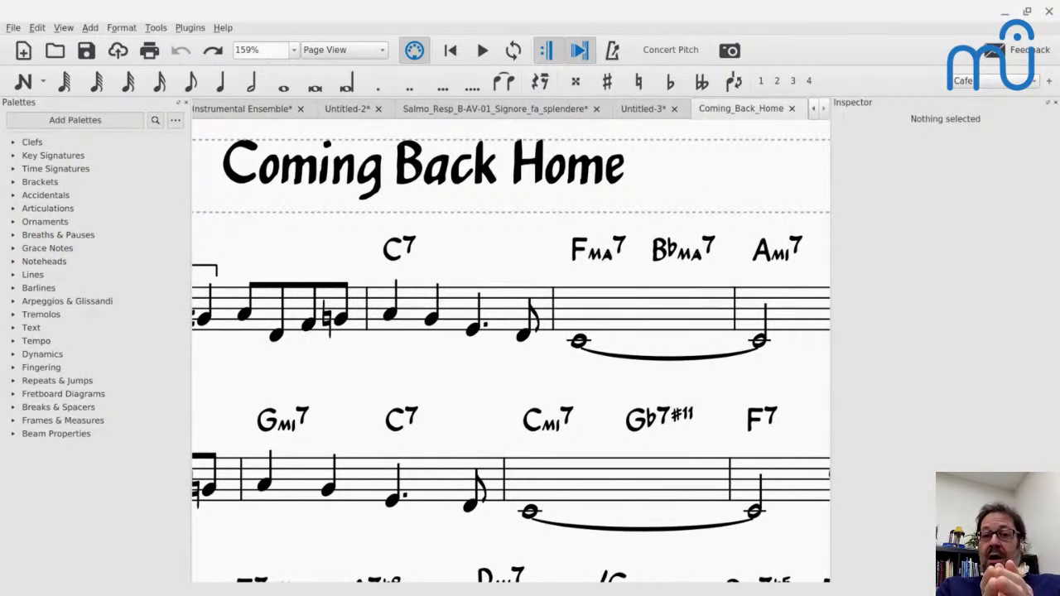
{"action": "scroll", "coordinate": [510, 348], "scroll_direction": "right", "scroll_amount": 1}
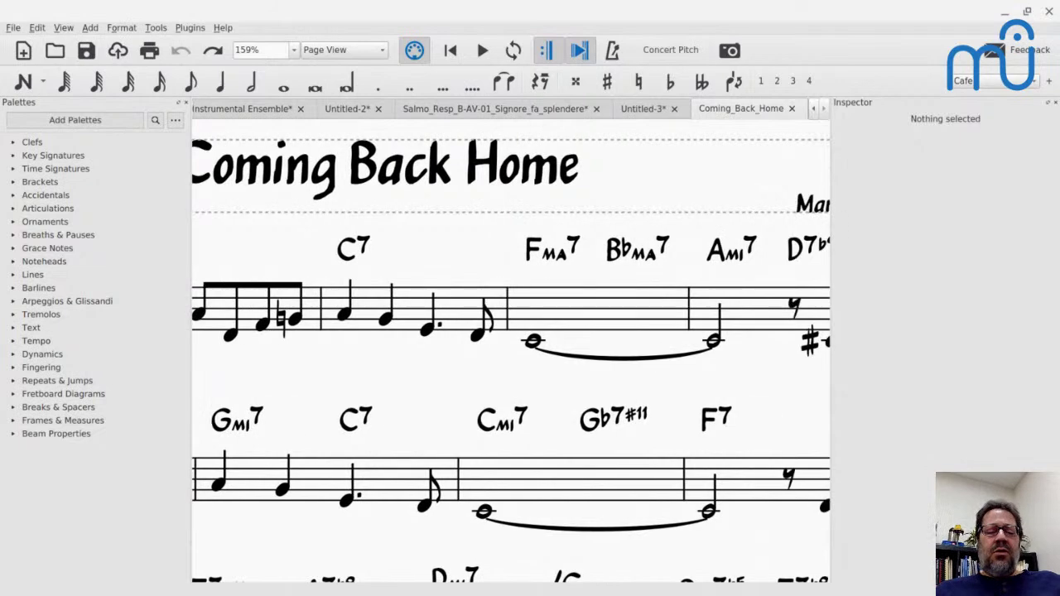
{"action": "scroll", "coordinate": [510, 348], "scroll_direction": "left", "scroll_amount": 3}
{"action": "scroll", "coordinate": [510, 347], "scroll_direction": "left", "scroll_amount": 3}
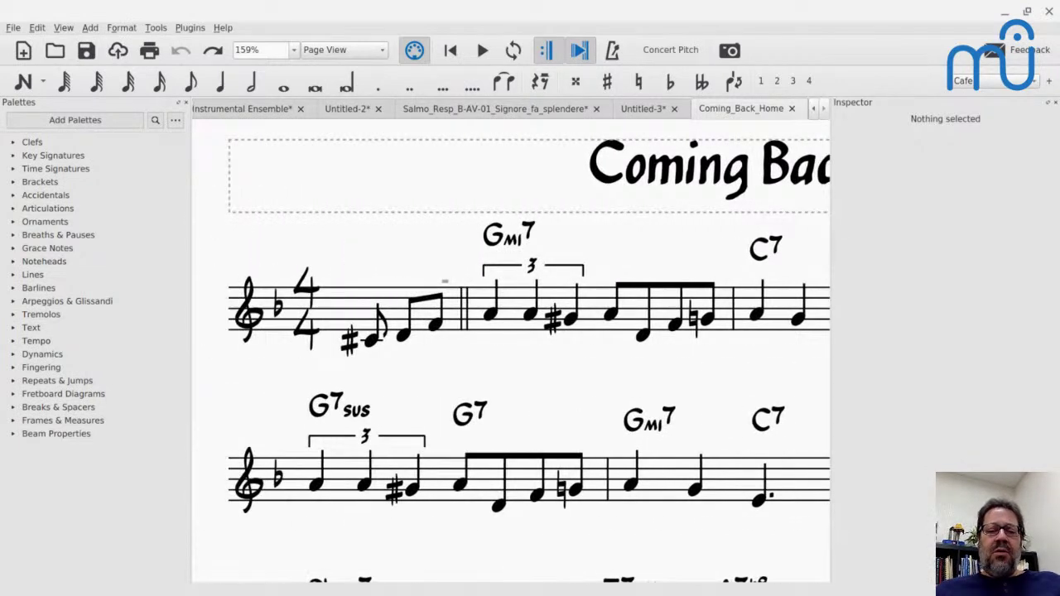
{"action": "scroll", "coordinate": [510, 348], "scroll_direction": "down", "scroll_amount": 2}
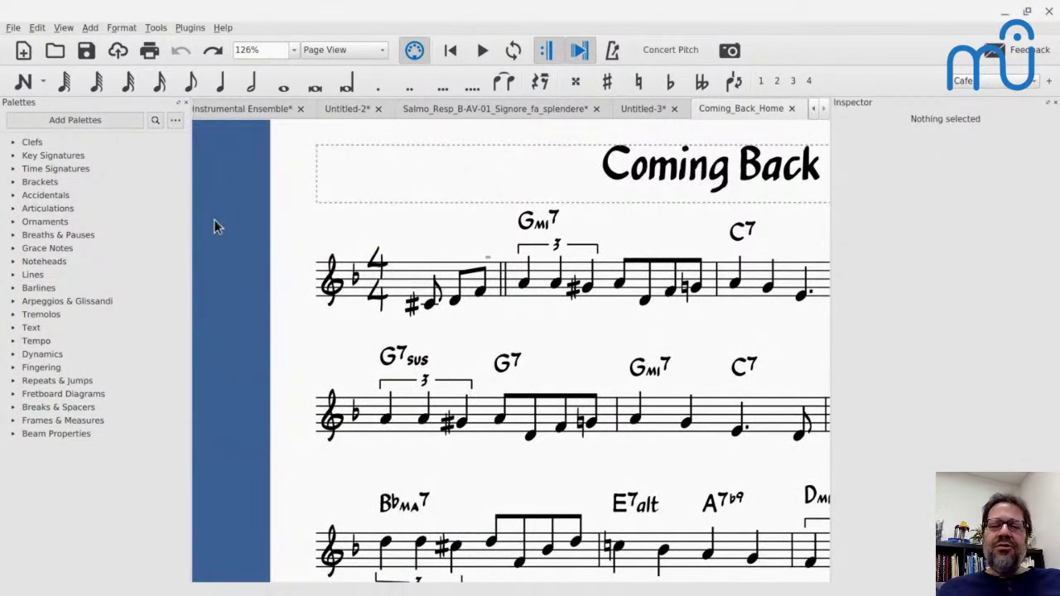
{"action": "left_click_drag", "start_coordinate": [323, 237], "coordinate": [206, 225]}
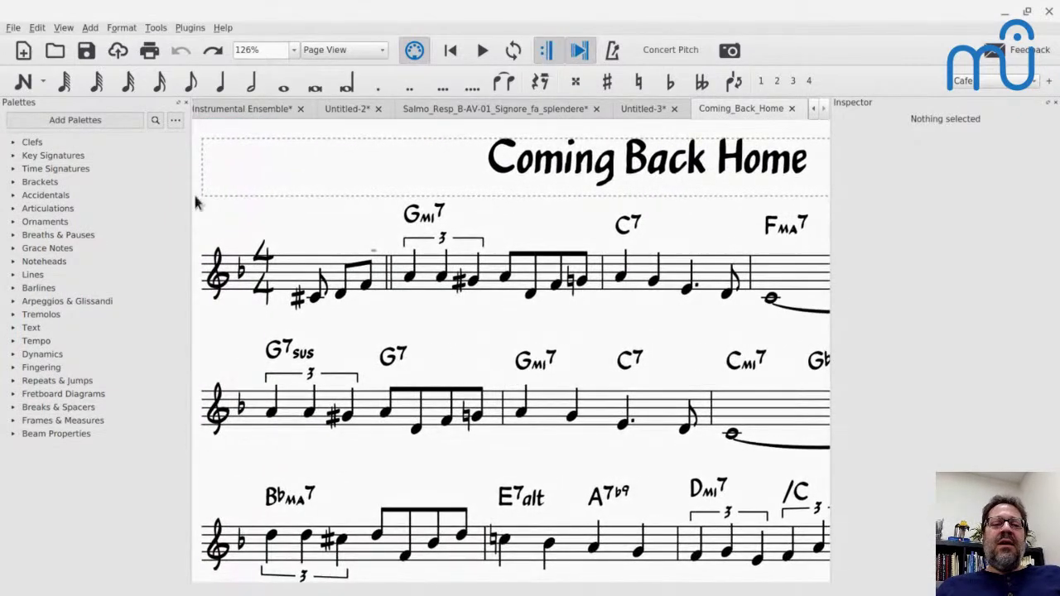
{"action": "left_click_drag", "start_coordinate": [212, 126], "coordinate": [222, 127]}
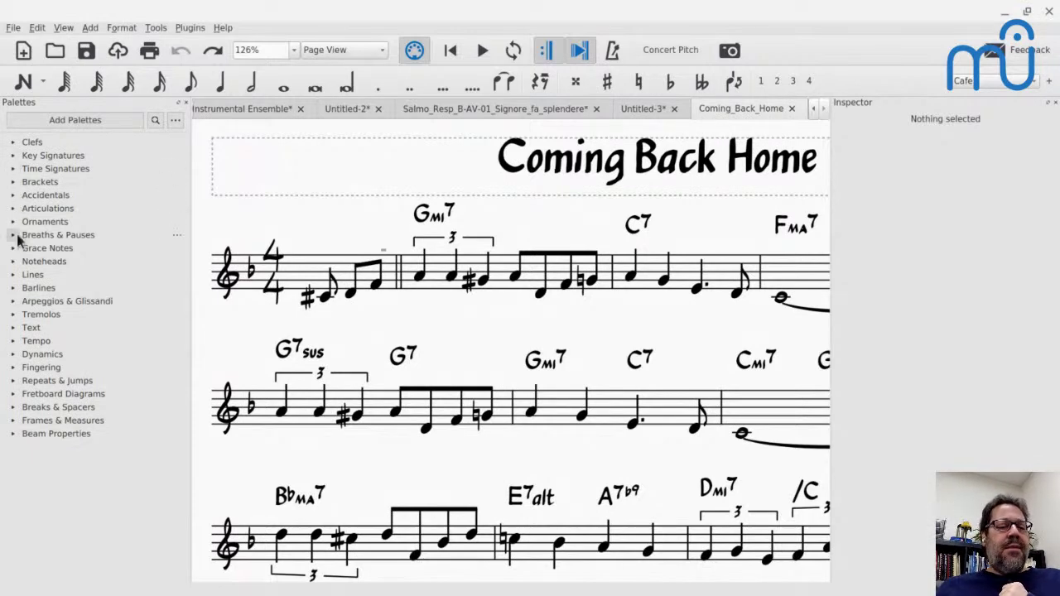
- Expand the collection of text elements and look over the string quartet score Untitled-2
{"action": "left_click", "coordinate": [13, 328]}
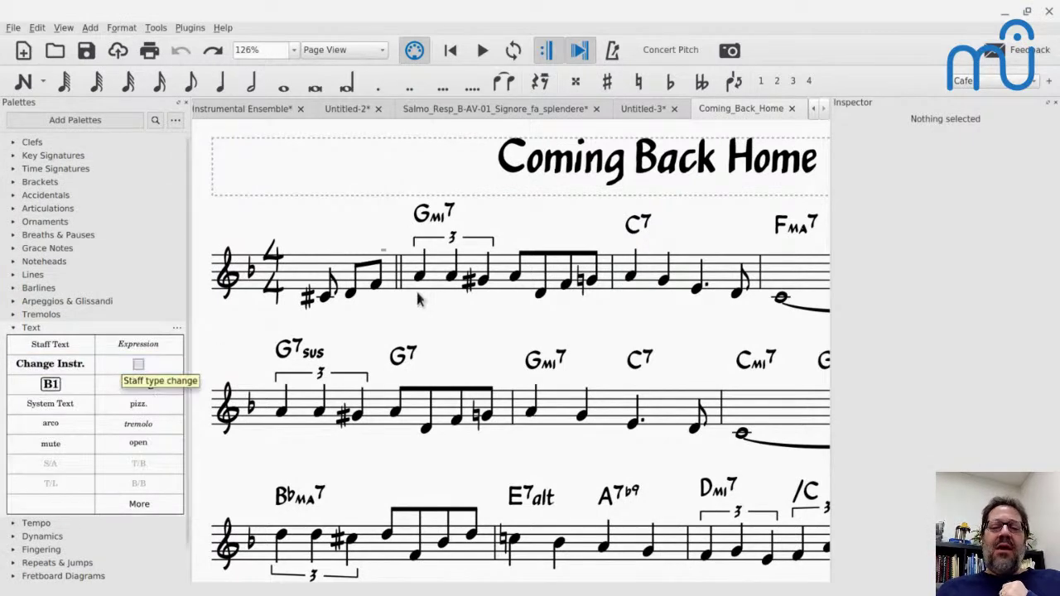
{"action": "left_click", "coordinate": [346, 108]}
{"action": "scroll", "coordinate": [374, 236], "scroll_direction": "left", "scroll_amount": 3}
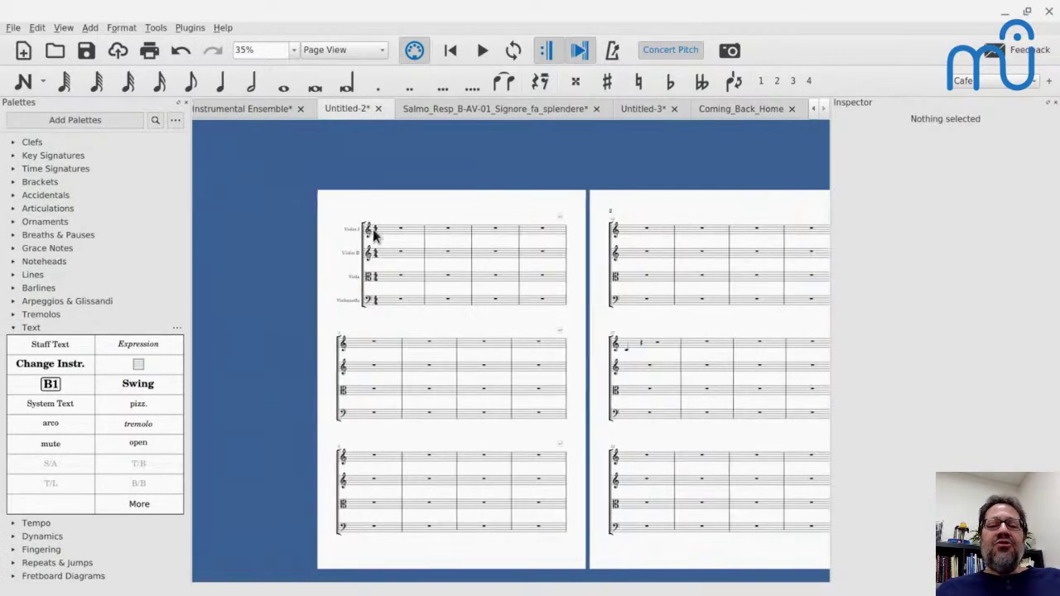
{"action": "scroll", "coordinate": [374, 236], "scroll_direction": "down", "scroll_amount": 2}
{"action": "scroll", "coordinate": [374, 236], "scroll_direction": "up", "scroll_amount": 5}
{"action": "scroll", "coordinate": [374, 236], "scroll_direction": "down", "scroll_amount": 2}
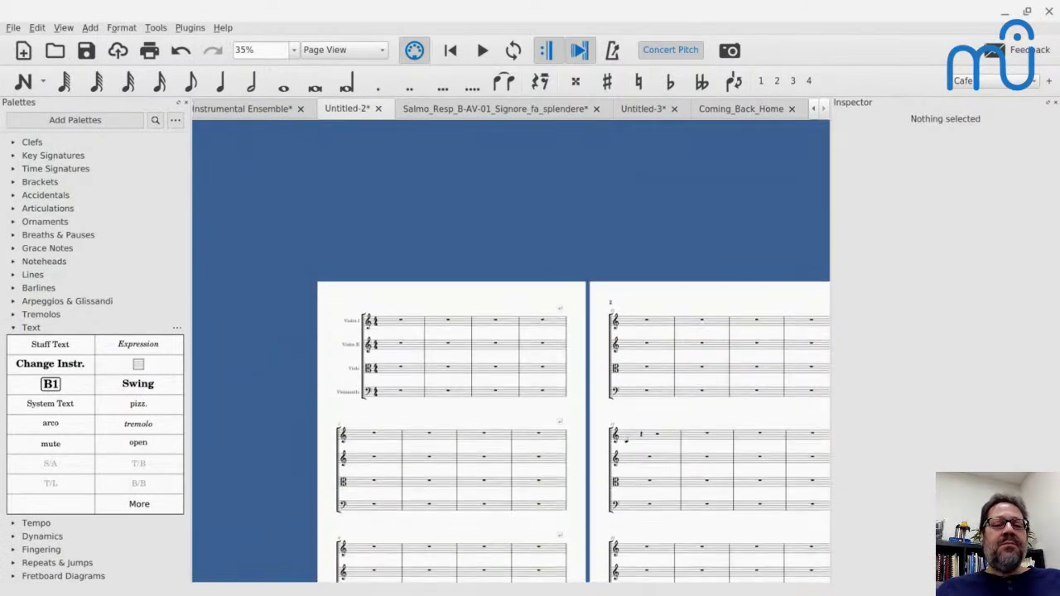
- In the Untitled-3 score, add a staff type change to measure 3 of the Horn in F staff
{"action": "left_click", "coordinate": [654, 109]}
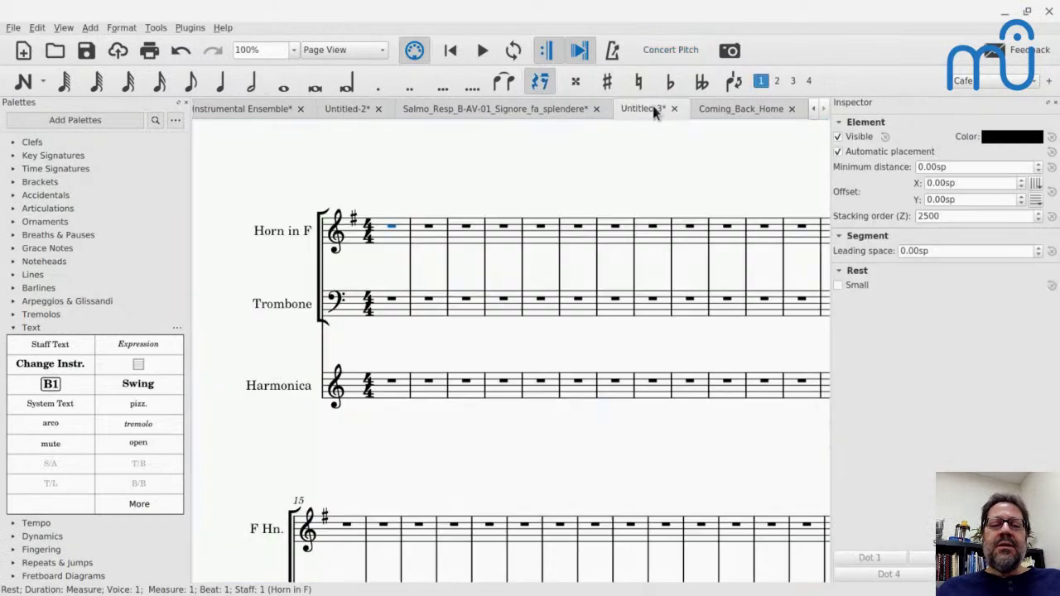
{"action": "left_click", "coordinate": [434, 240]}
{"action": "left_click", "coordinate": [465, 240]}
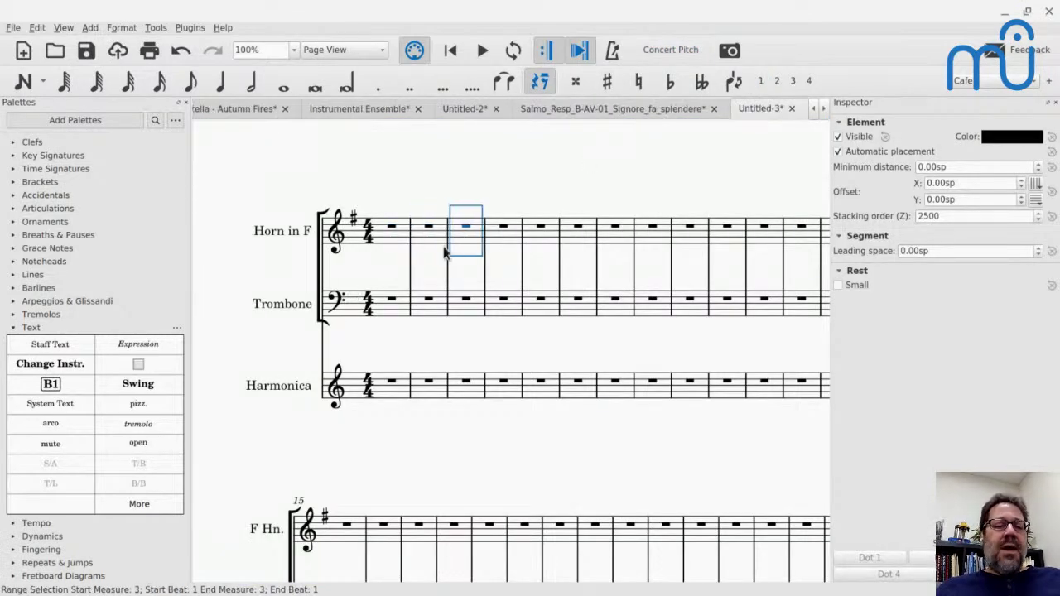
{"action": "left_click", "coordinate": [137, 367]}
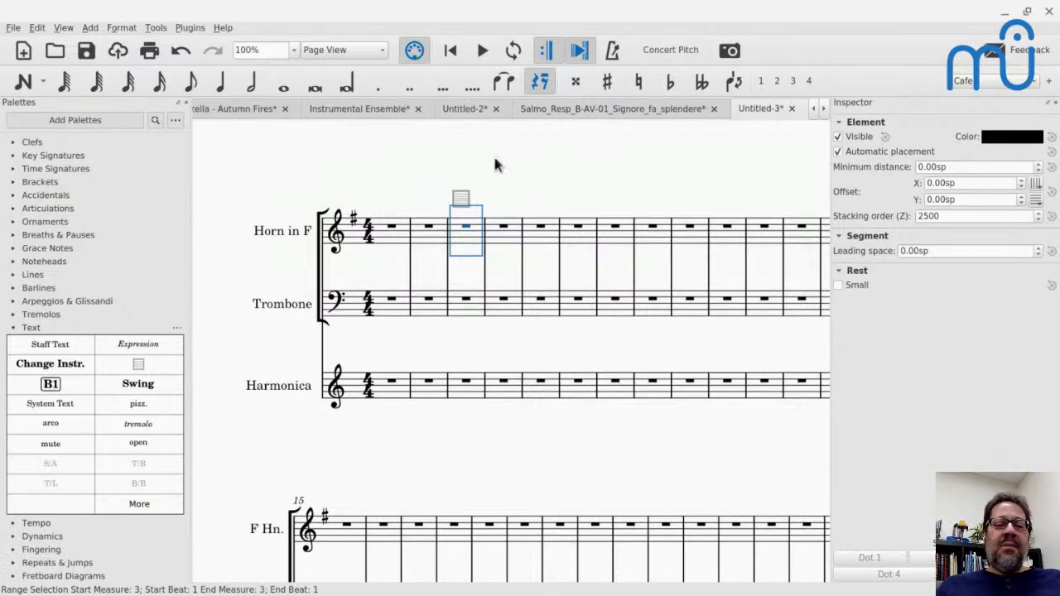
{"action": "left_click", "coordinate": [434, 161]}
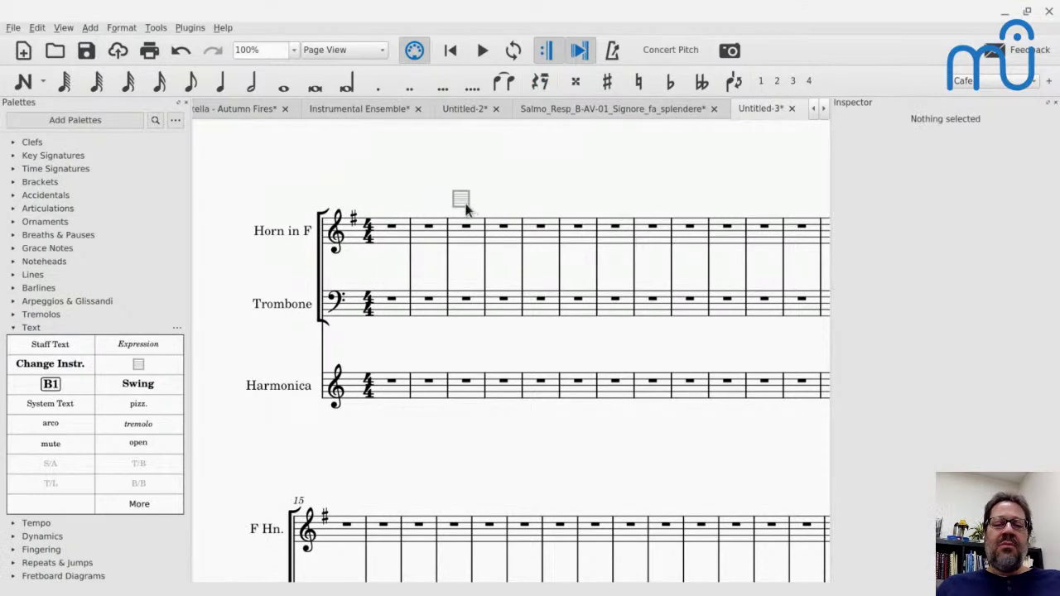
- Make the staff lines invisible from the Horn in F staff type change onward and stop displaying invisible elements
{"action": "left_click", "coordinate": [462, 203]}
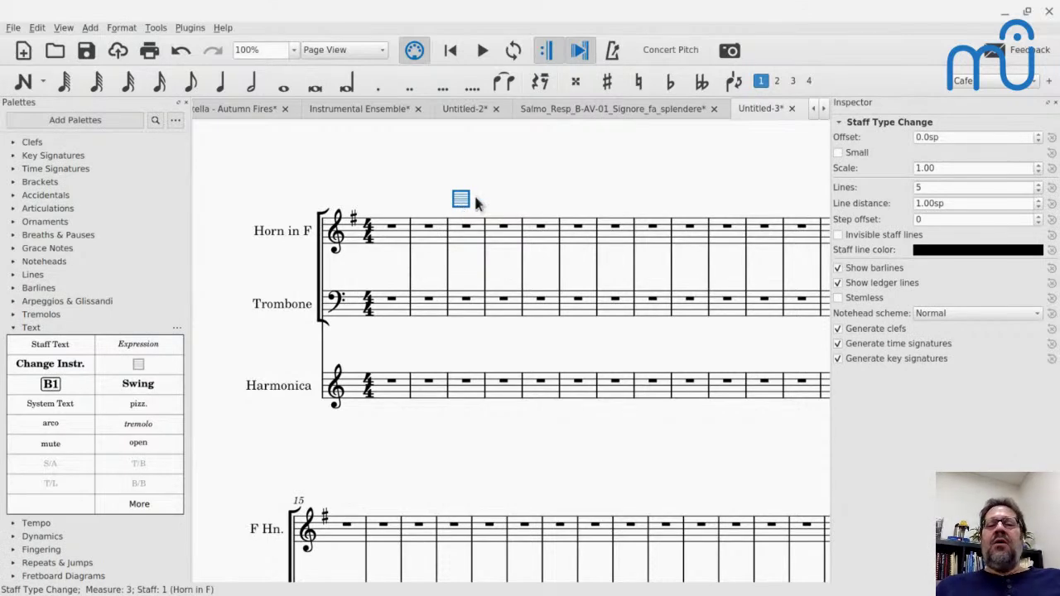
{"action": "left_click", "coordinate": [837, 235]}
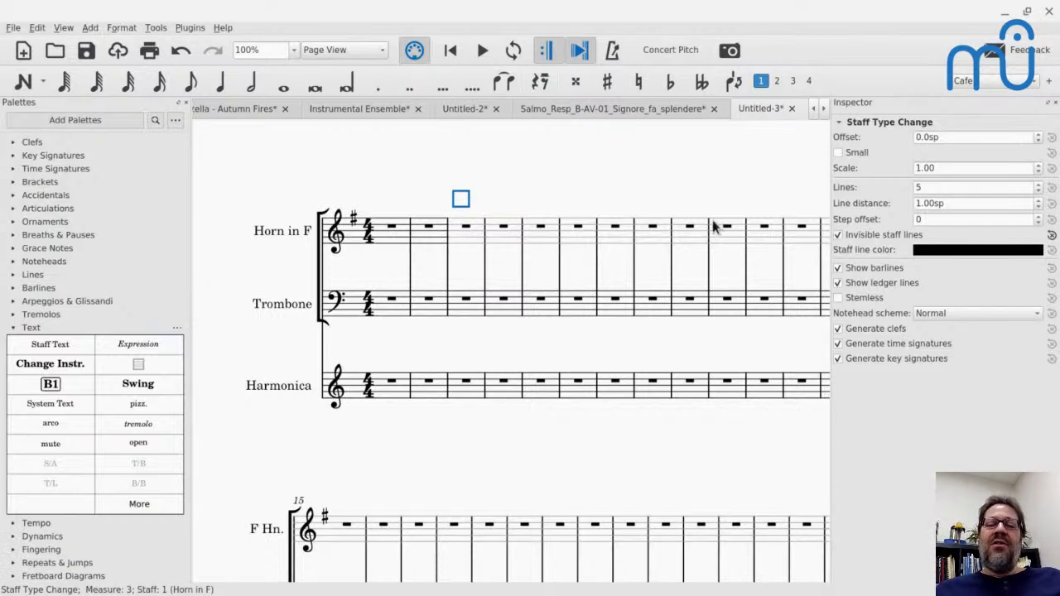
{"action": "left_click", "coordinate": [63, 28]}
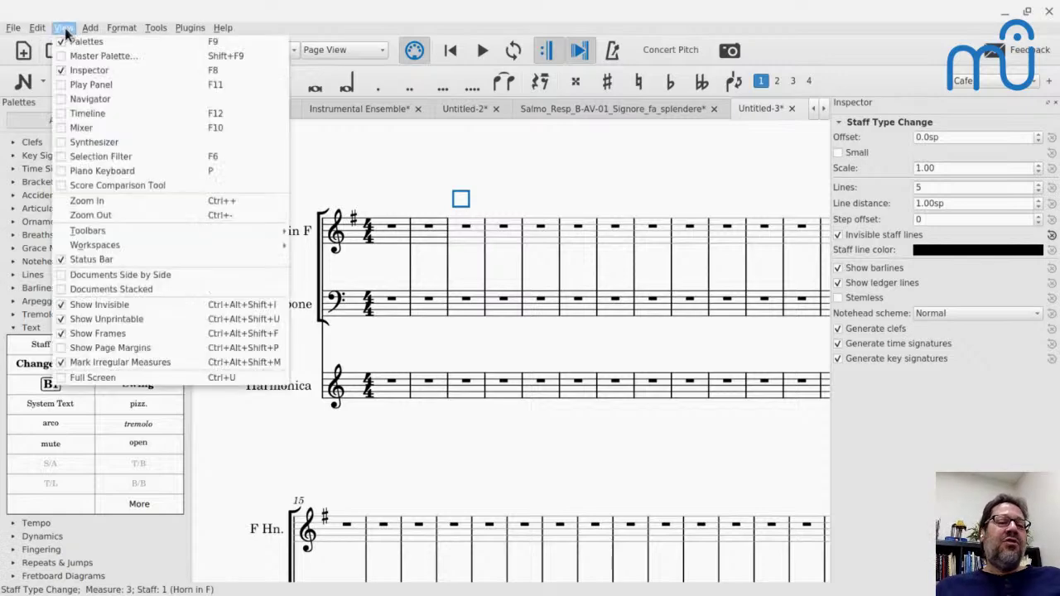
{"action": "left_click", "coordinate": [61, 305]}
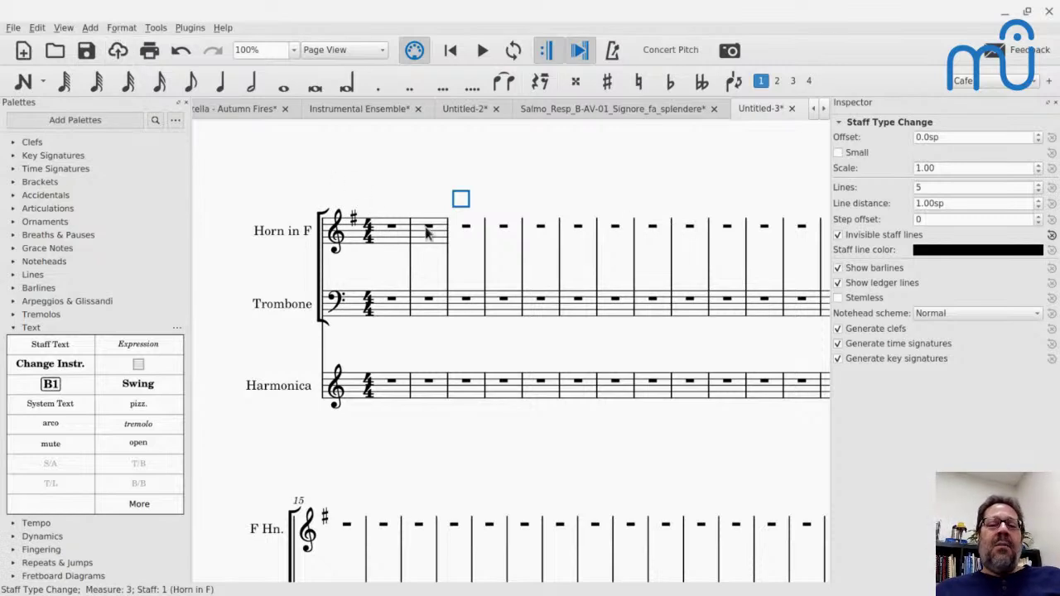
- Enable Cutaway in the staff properties of the Horn in F staff
{"action": "right_click", "coordinate": [495, 242]}
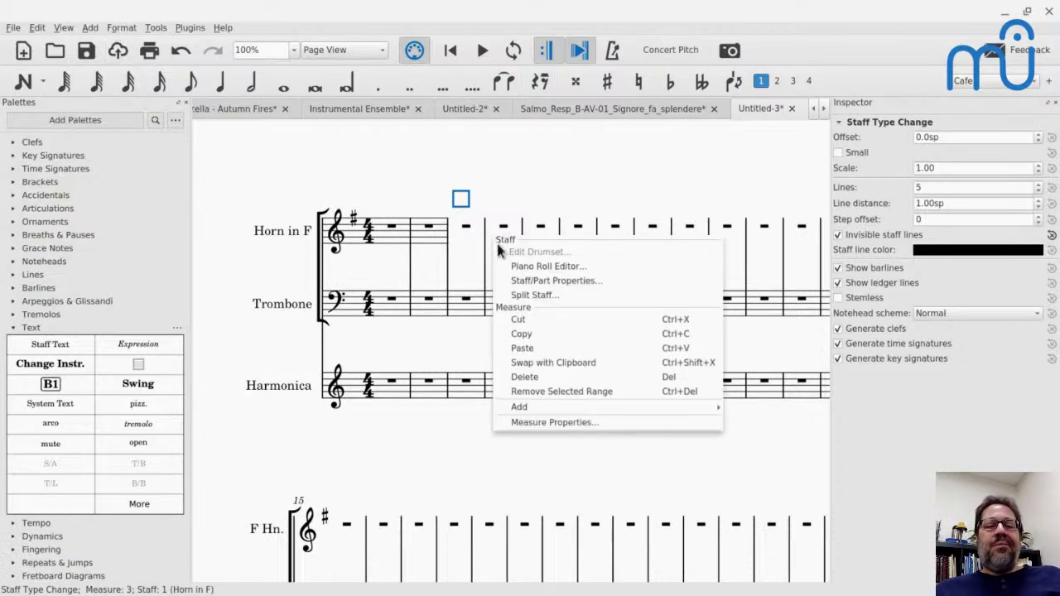
{"action": "left_click", "coordinate": [514, 286]}
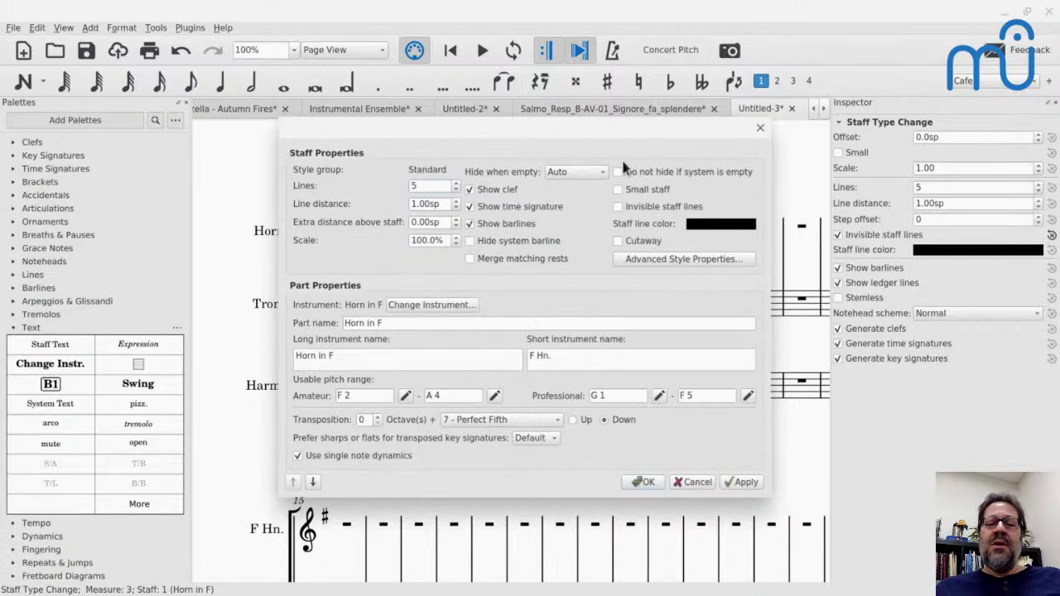
{"action": "left_click_drag", "start_coordinate": [618, 125], "coordinate": [794, 46]}
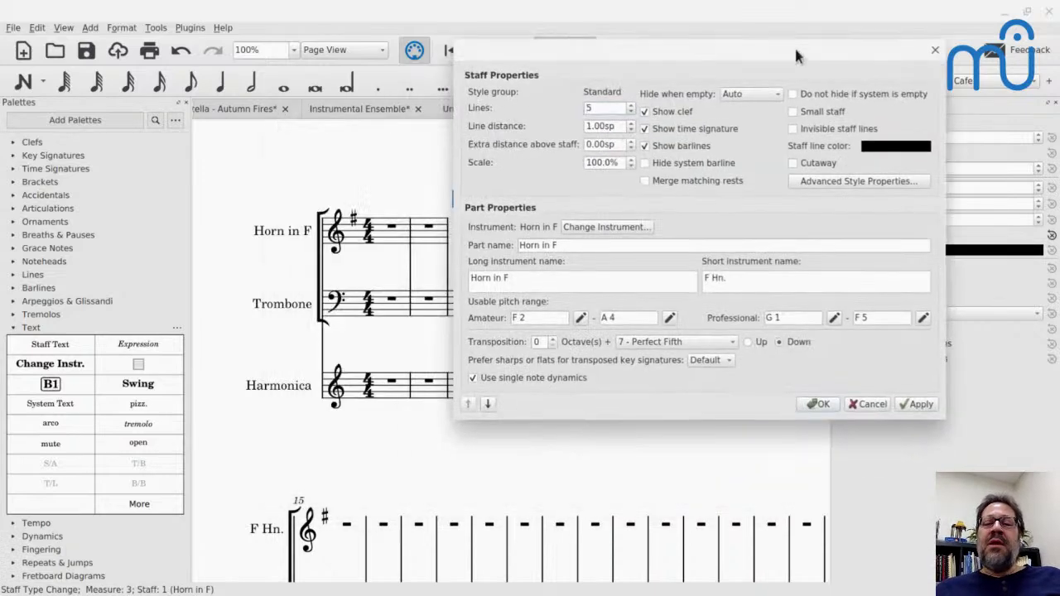
{"action": "left_click", "coordinate": [792, 164]}
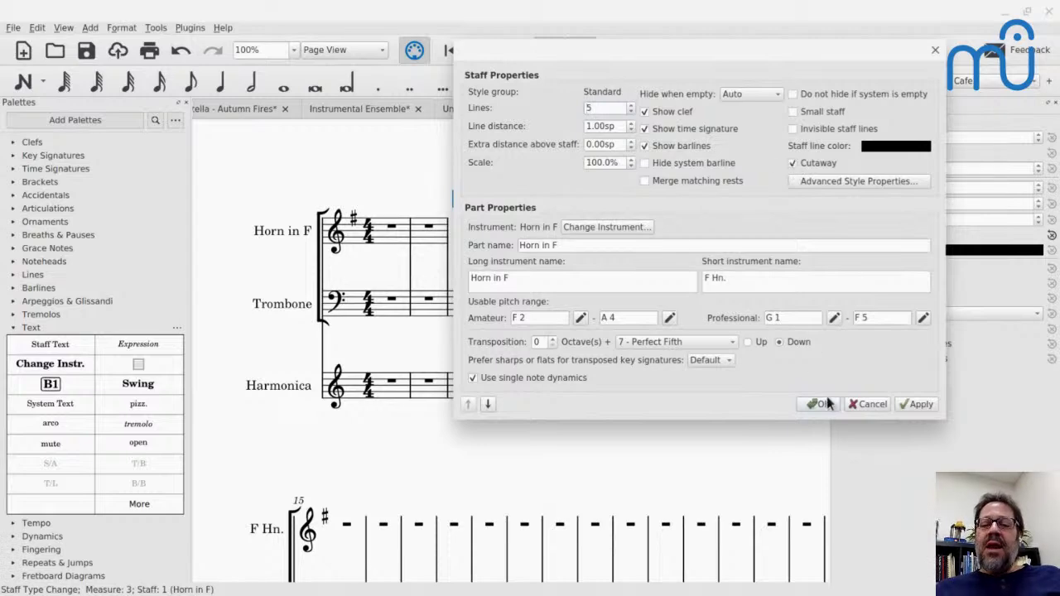
{"action": "left_click", "coordinate": [820, 404]}
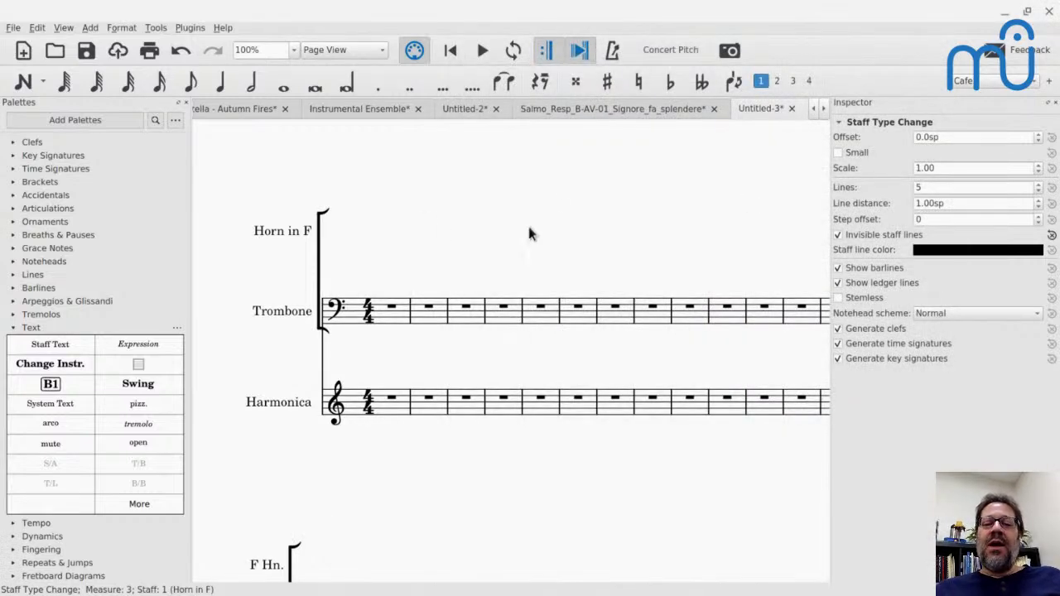
- Enter ten quarter-note Cs in the Horn in F staff, from measure 1 through beat 2 of measure 3
{"action": "left_click", "coordinate": [393, 308]}
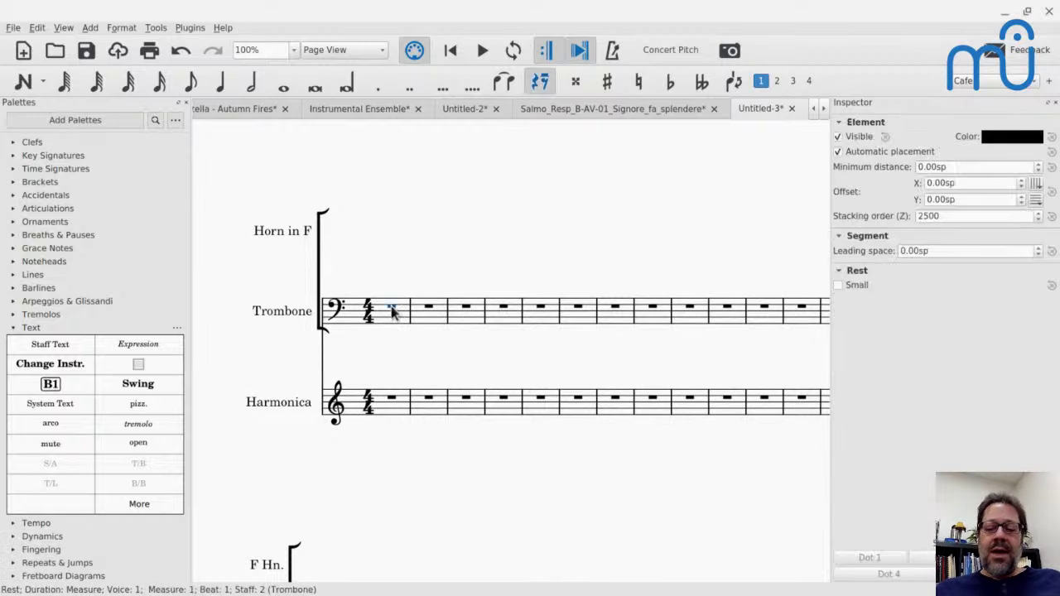
{"action": "key", "text": "Escape"}
{"action": "type", "text": "ncccccc"}
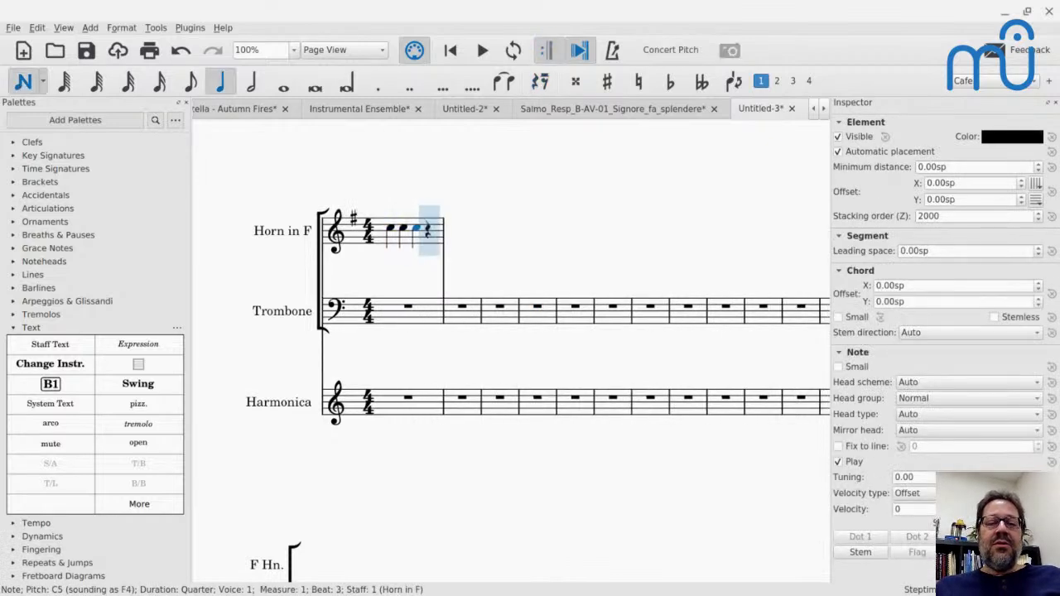
{"action": "type", "text": "cccc"}
{"action": "key", "text": "Escape"}
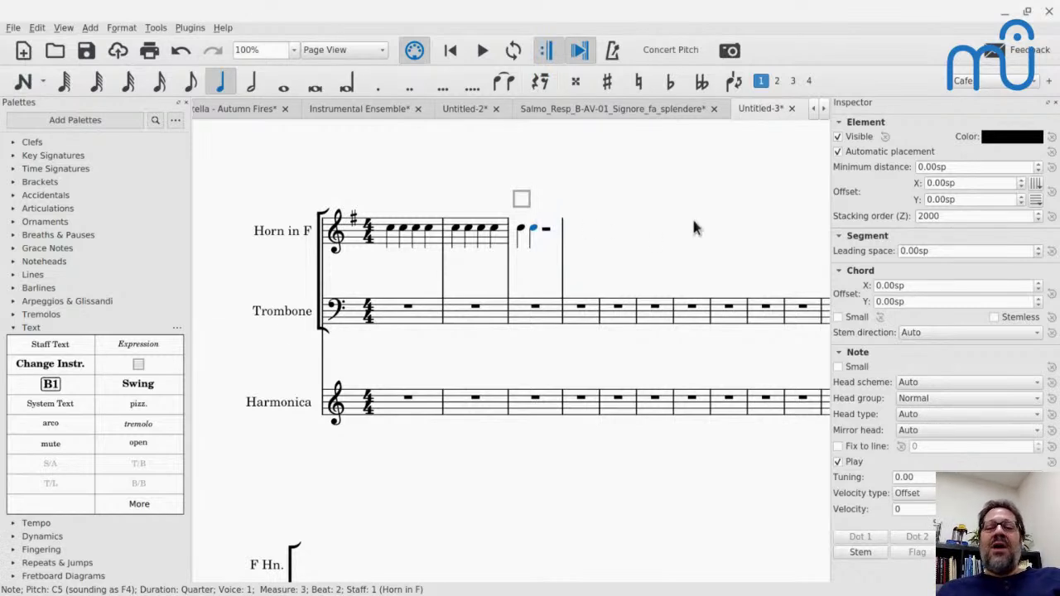
- Disable Cutaway in the staff properties of the Horn in F staff
{"action": "right_click", "coordinate": [646, 241]}
{"action": "left_click", "coordinate": [526, 209]}
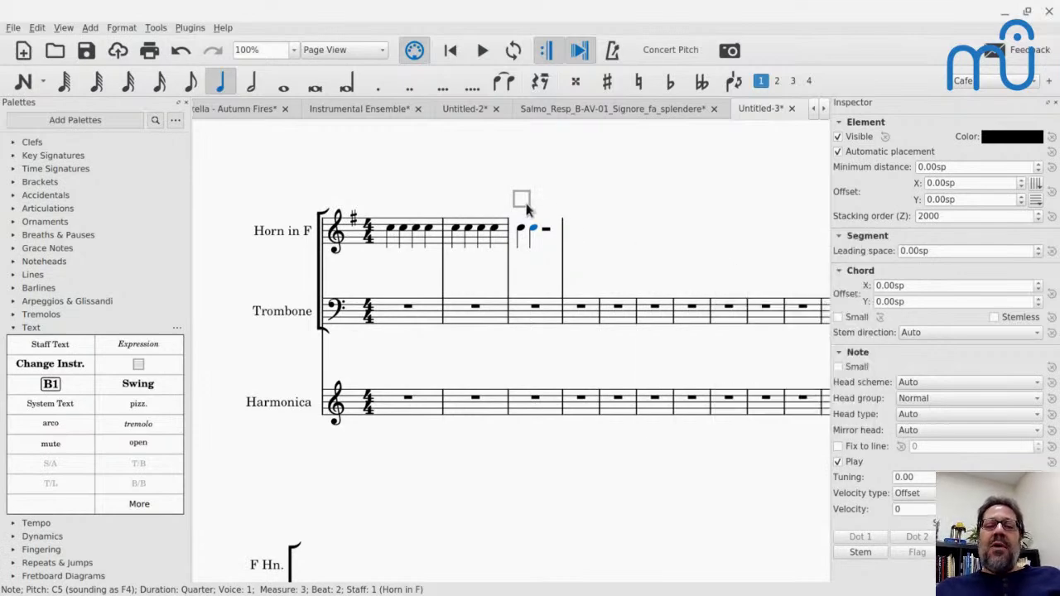
{"action": "left_click", "coordinate": [582, 226]}
{"action": "right_click", "coordinate": [581, 226]}
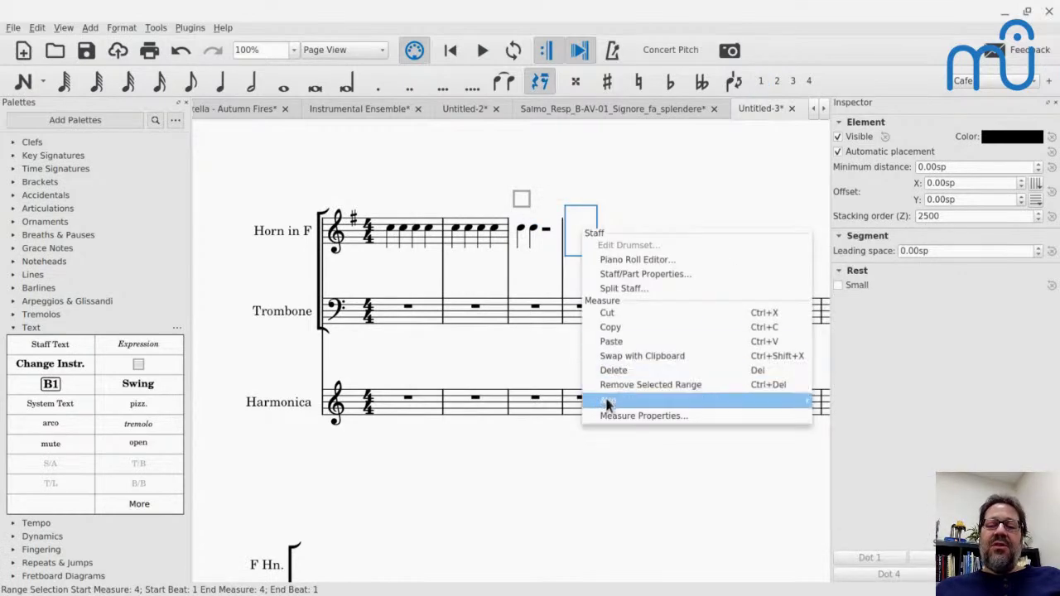
{"action": "left_click", "coordinate": [604, 273]}
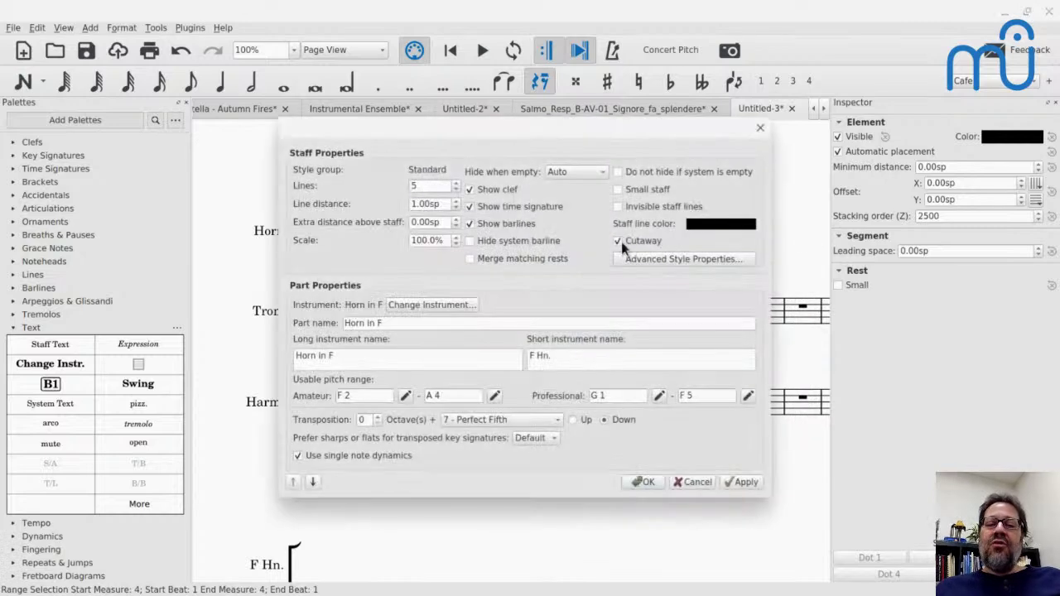
{"action": "left_click", "coordinate": [644, 483]}
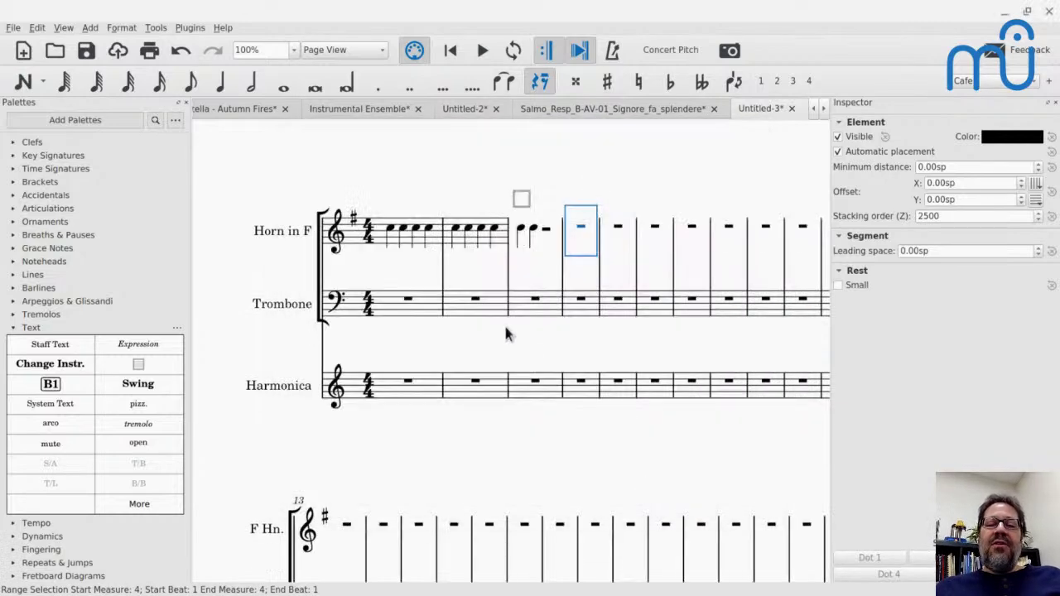
- Set the notehead scheme of the Horn in F staff type change in measure 3 to Pitch Names
{"action": "left_click", "coordinate": [518, 204]}
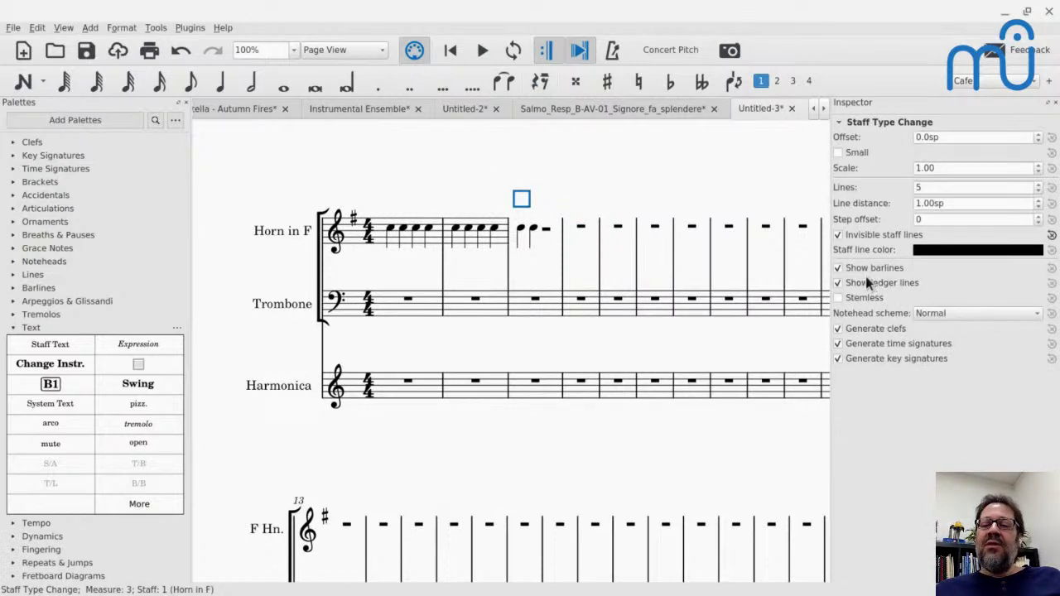
{"action": "left_click", "coordinate": [931, 312]}
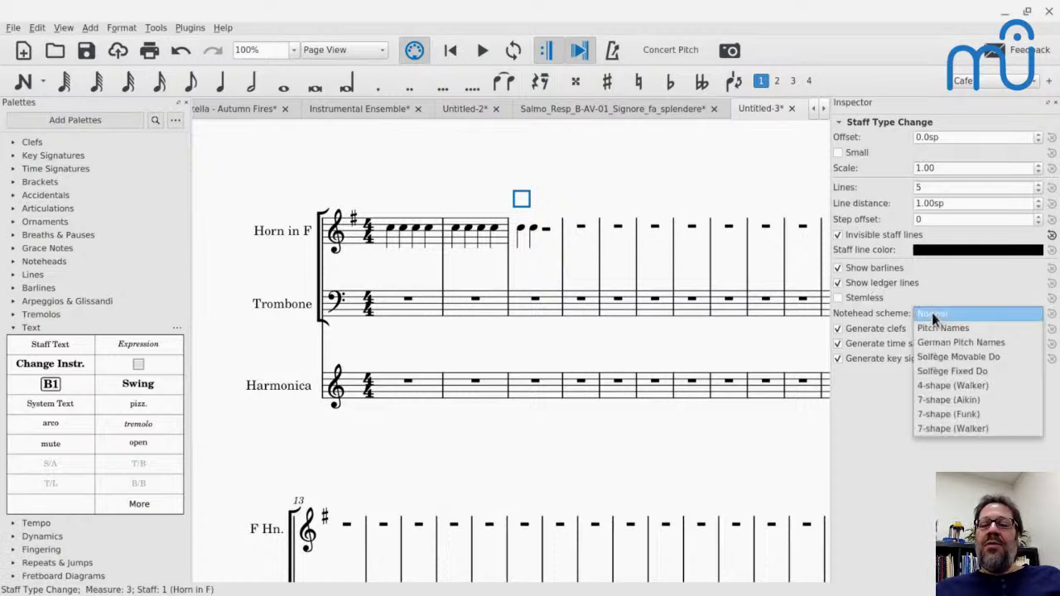
{"action": "left_click", "coordinate": [931, 327]}
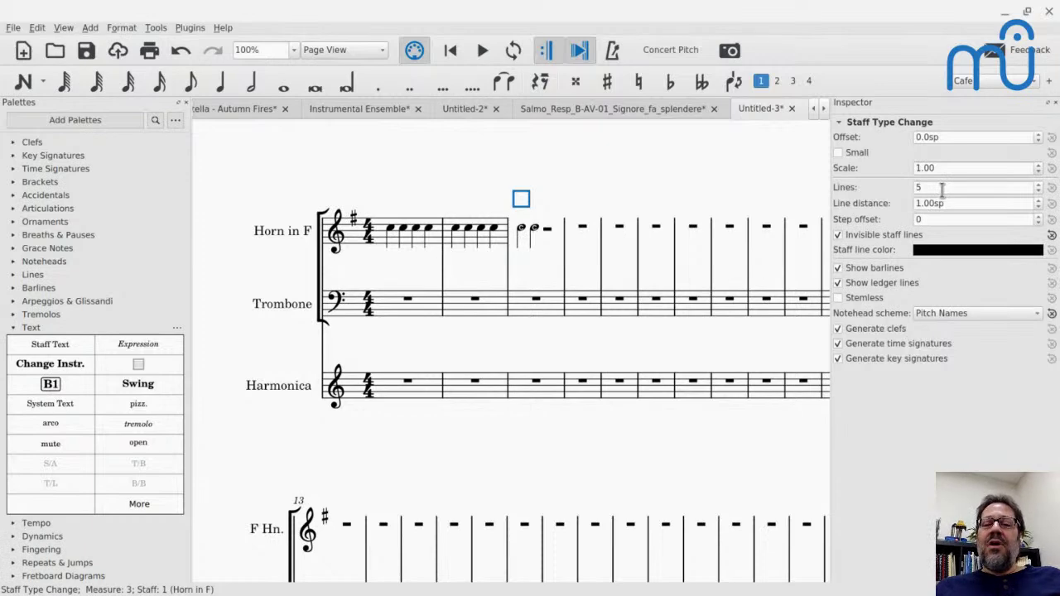
- Make the staff lines visible again for the Horn in F staff type change, with 3 lines and a line distance of 2.00sp
{"action": "left_click", "coordinate": [840, 237]}
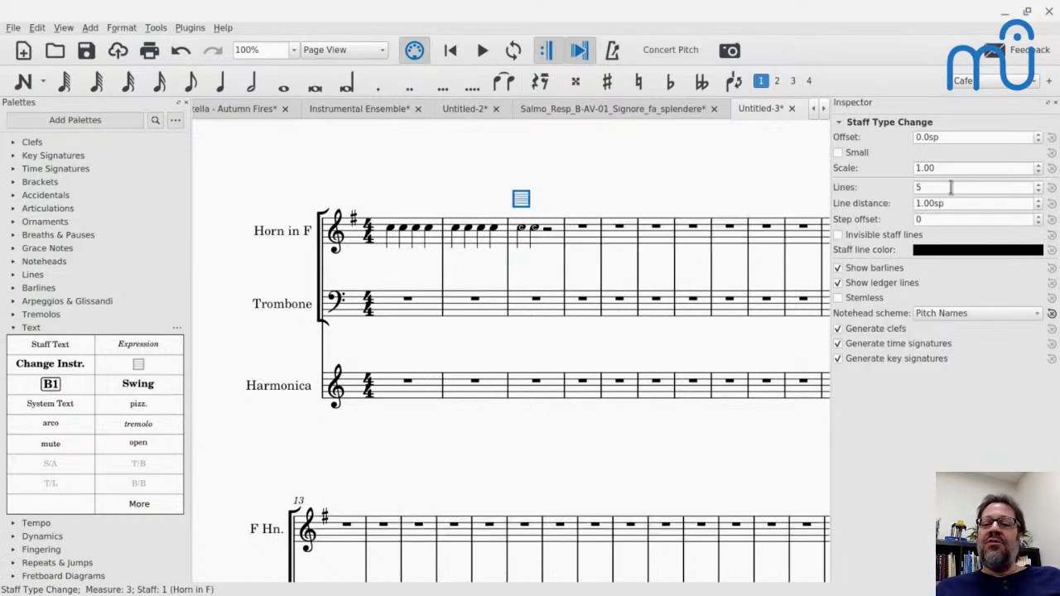
{"action": "scroll", "coordinate": [951, 188], "scroll_direction": "down", "scroll_amount": 4}
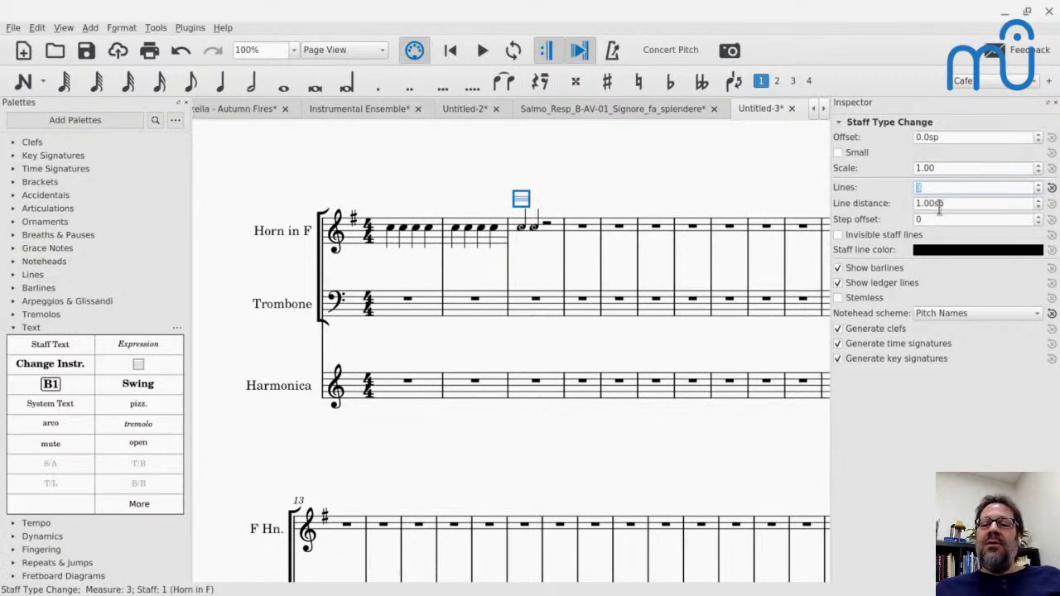
{"action": "scroll", "coordinate": [963, 205], "scroll_direction": "up", "scroll_amount": 5}
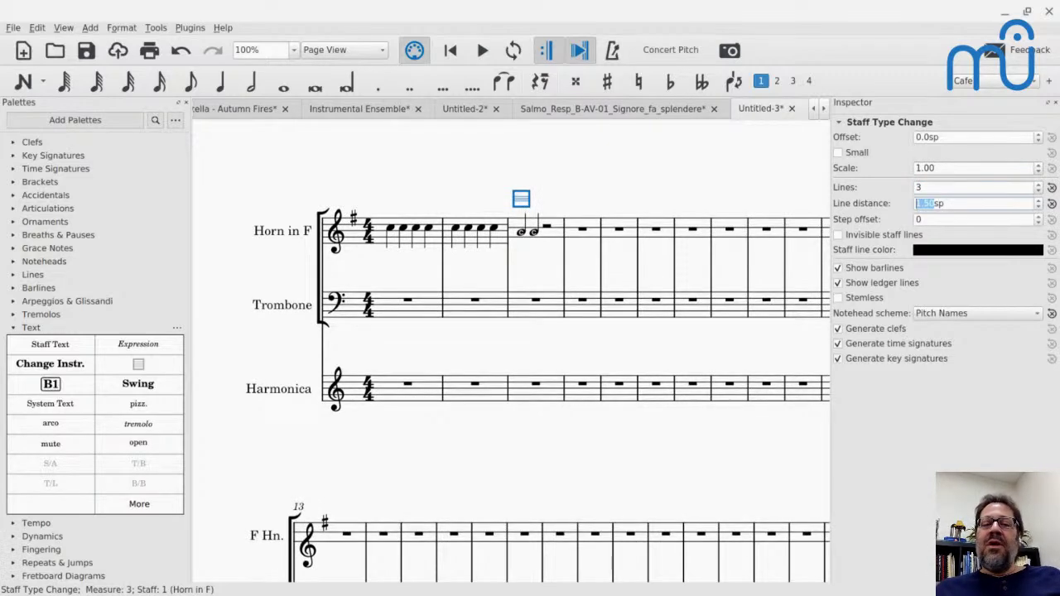
{"action": "scroll", "coordinate": [963, 205], "scroll_direction": "up", "scroll_amount": 2}
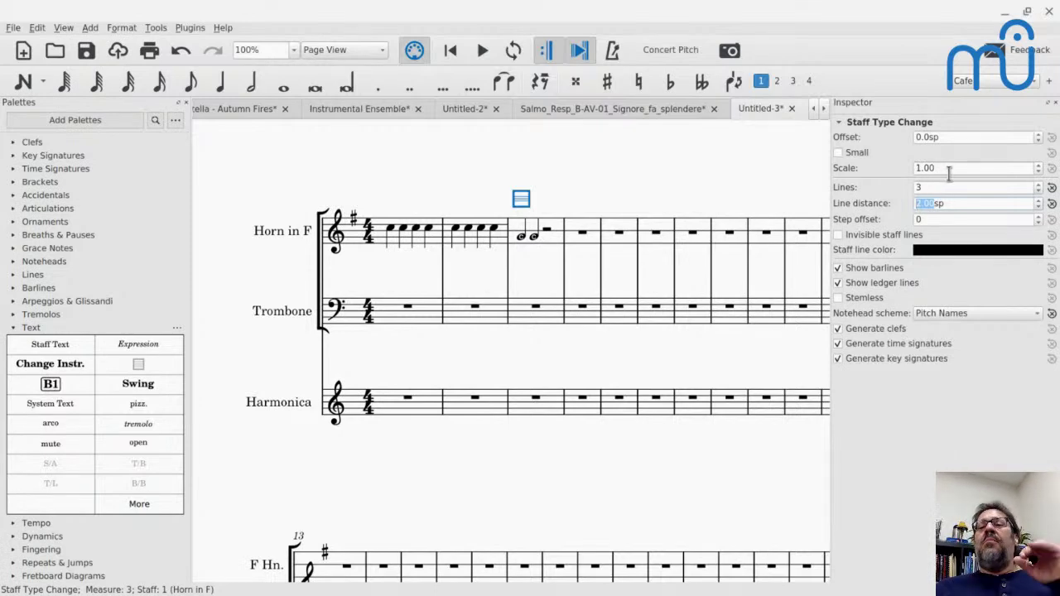
- Look over the score's list of instruments and staves without changing anything
{"action": "left_click", "coordinate": [523, 202]}
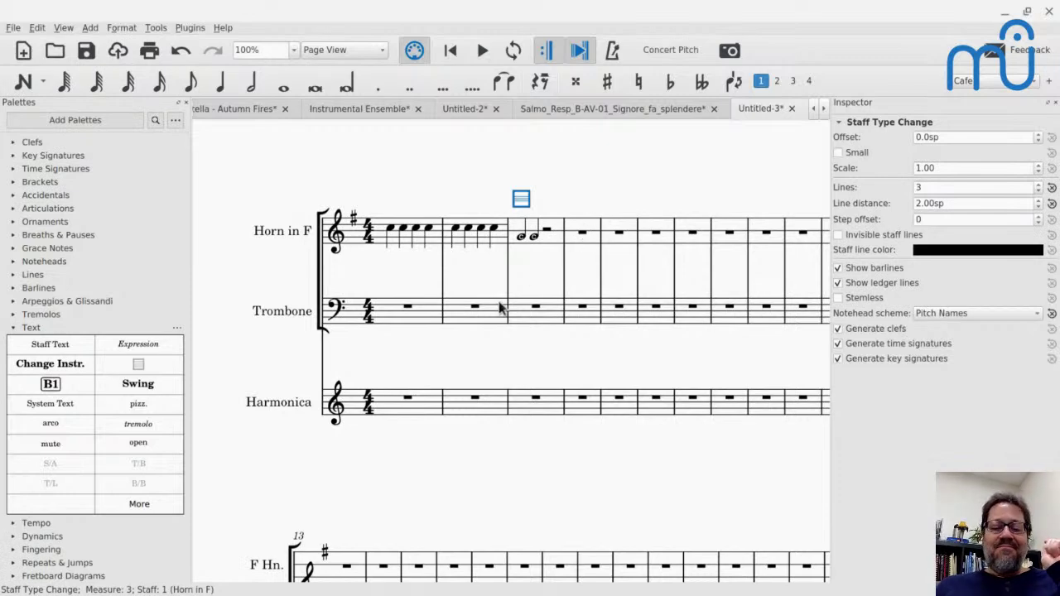
{"action": "key", "text": "i"}
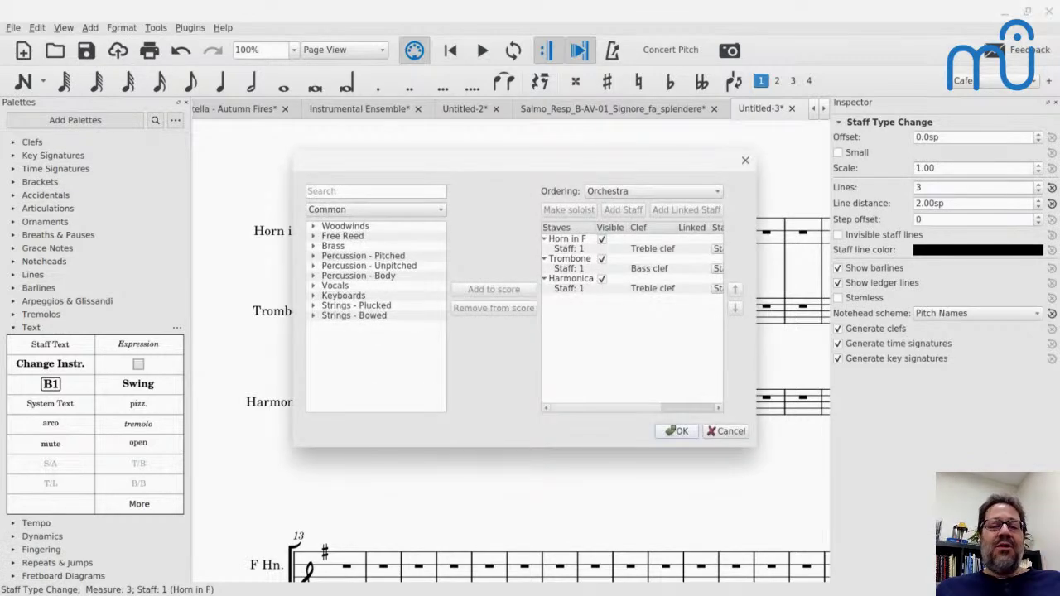
{"action": "left_click", "coordinate": [673, 432]}
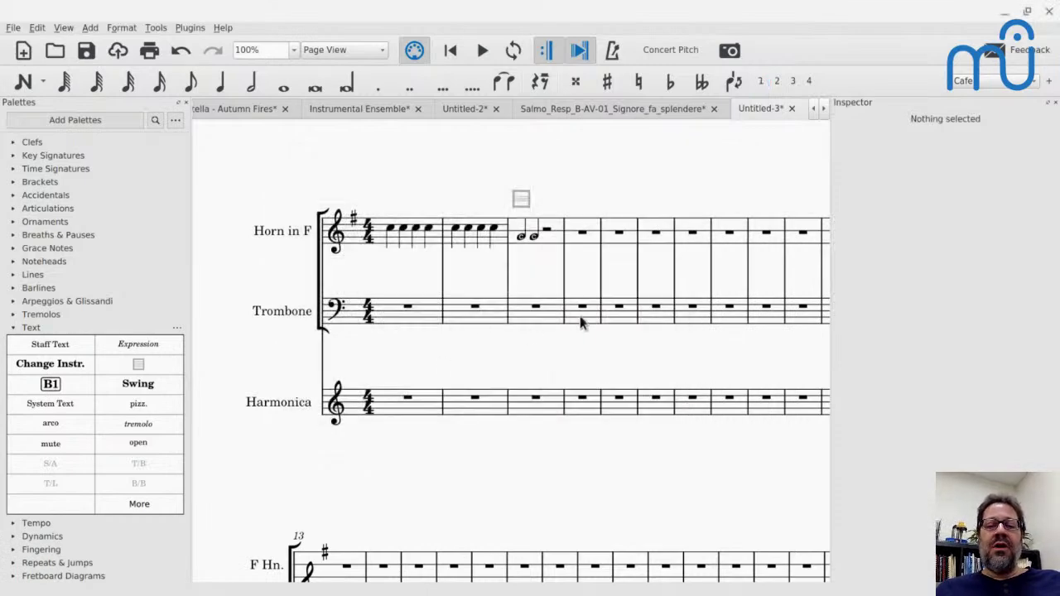
- Enter ten quarter-note Cs in the Trombone staff, from measure 3 through beat 2 of measure 5
{"action": "left_click", "coordinate": [542, 323]}
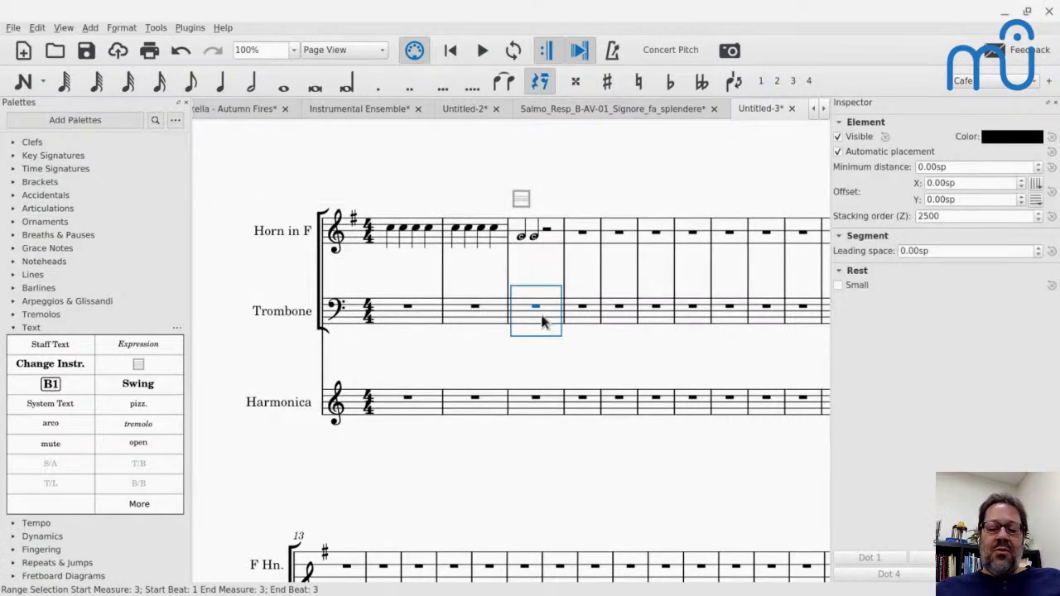
{"action": "key", "text": "n"}
{"action": "key", "text": "c"}
{"action": "key", "text": "c"}
{"action": "key", "text": "c"}
{"action": "key", "text": "c"}
{"action": "key", "text": "c"}
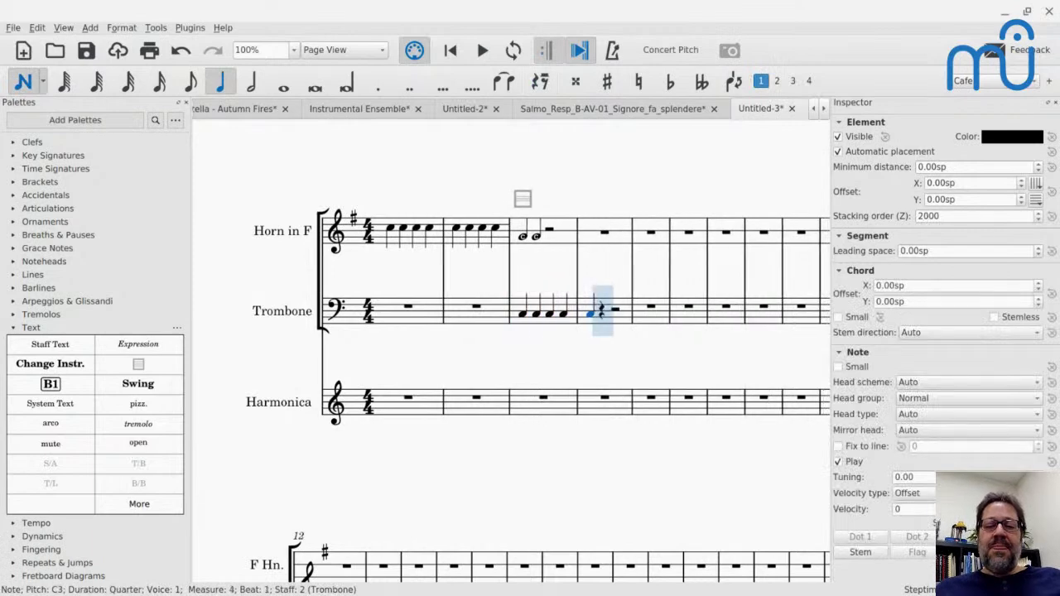
{"action": "key", "text": "c"}
{"action": "key", "text": "c"}
{"action": "key", "text": "c"}
{"action": "key", "text": "c"}
{"action": "key", "text": "c"}
{"action": "key", "text": "Escape"}
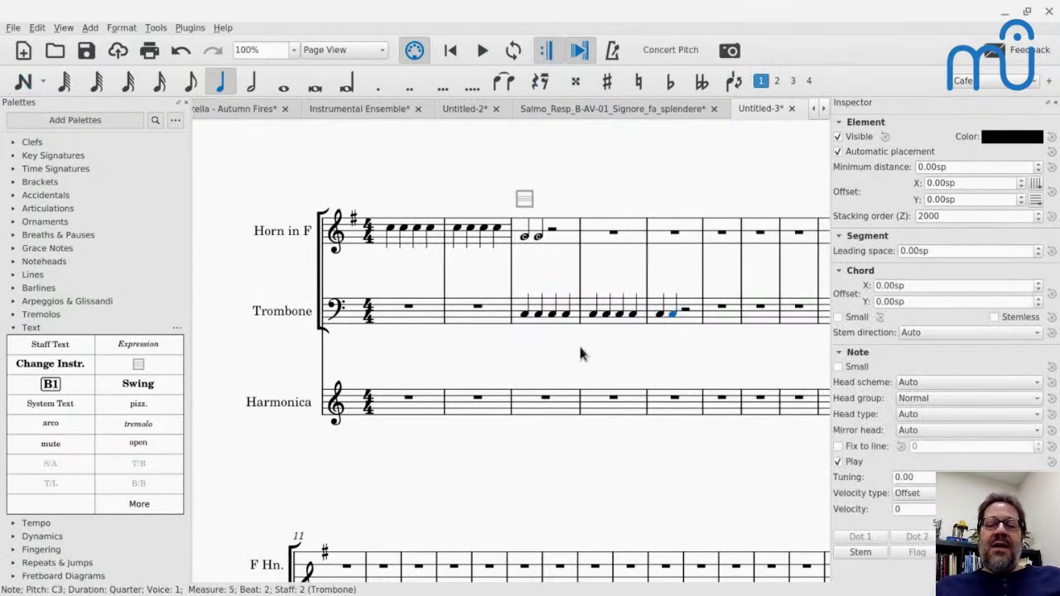
- Add an instrument change to Drumset, from the unpitched percussion group, at measure 4 of the Trombone staff
{"action": "left_click", "coordinate": [592, 307]}
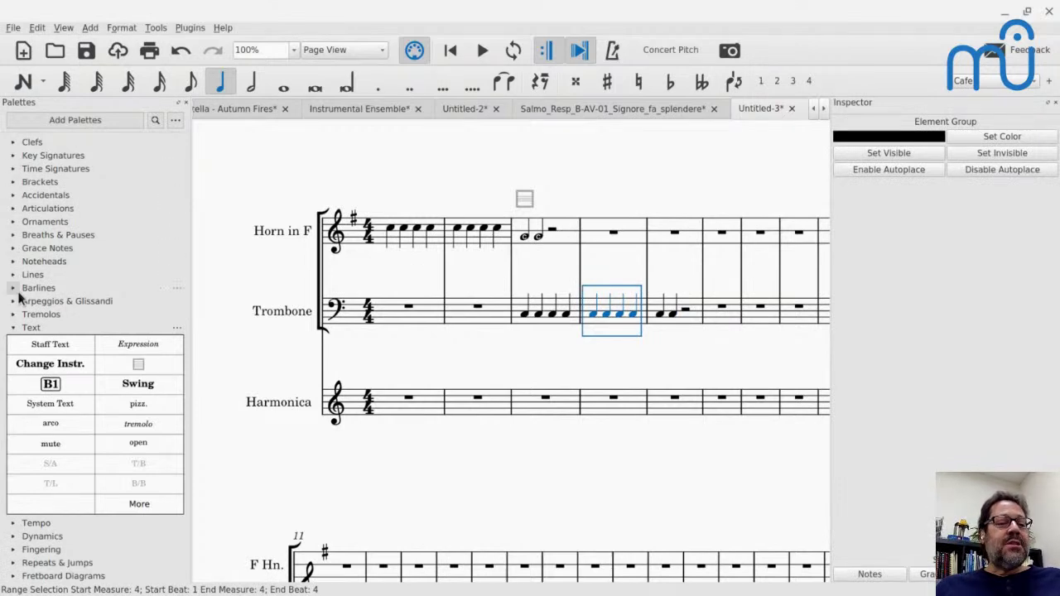
{"action": "left_click", "coordinate": [46, 367]}
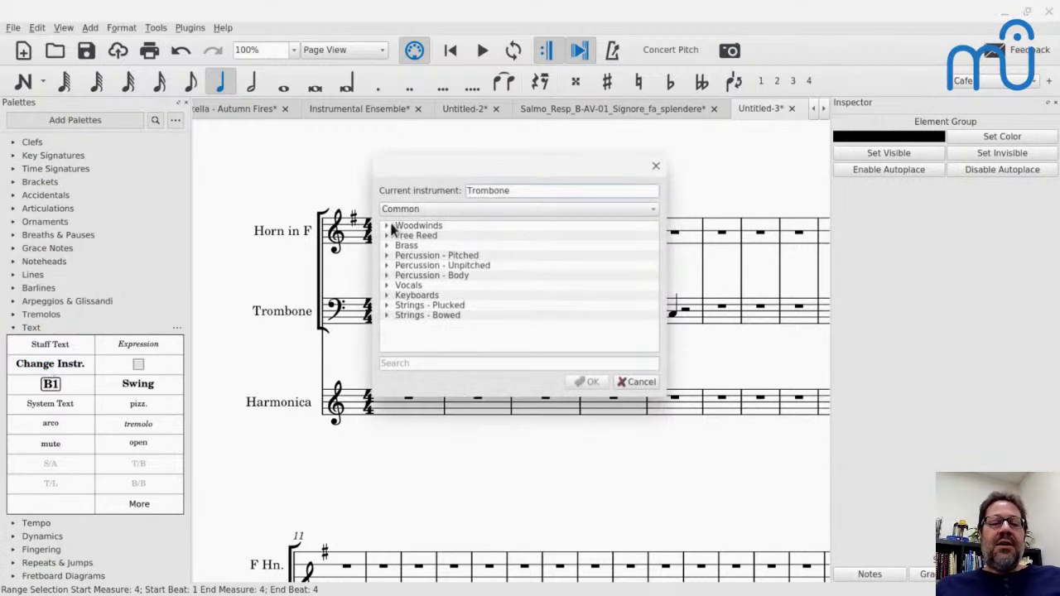
{"action": "left_click", "coordinate": [387, 265]}
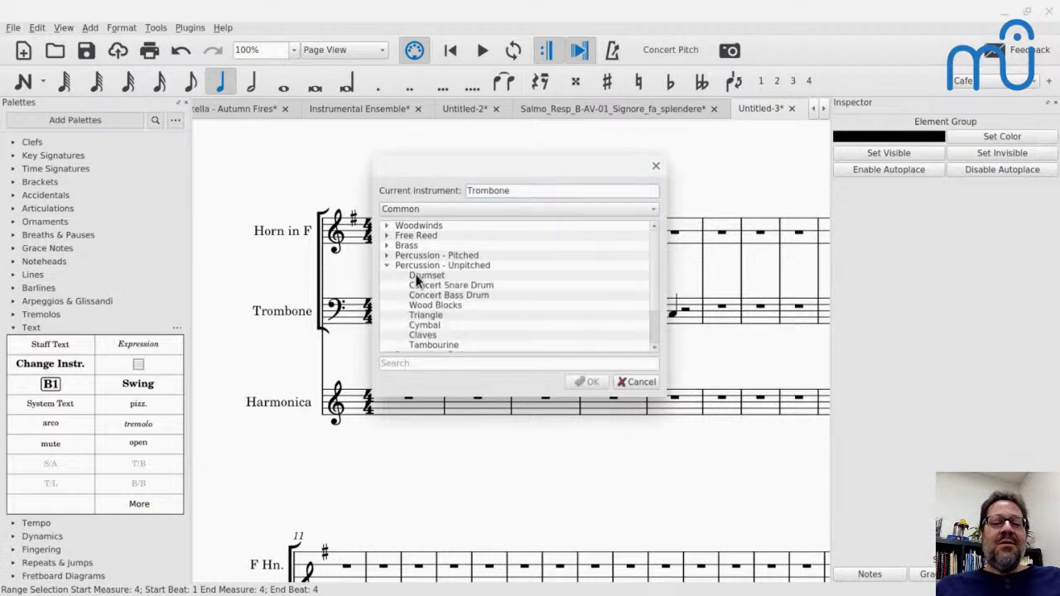
{"action": "left_click", "coordinate": [422, 275]}
{"action": "left_click", "coordinate": [582, 380]}
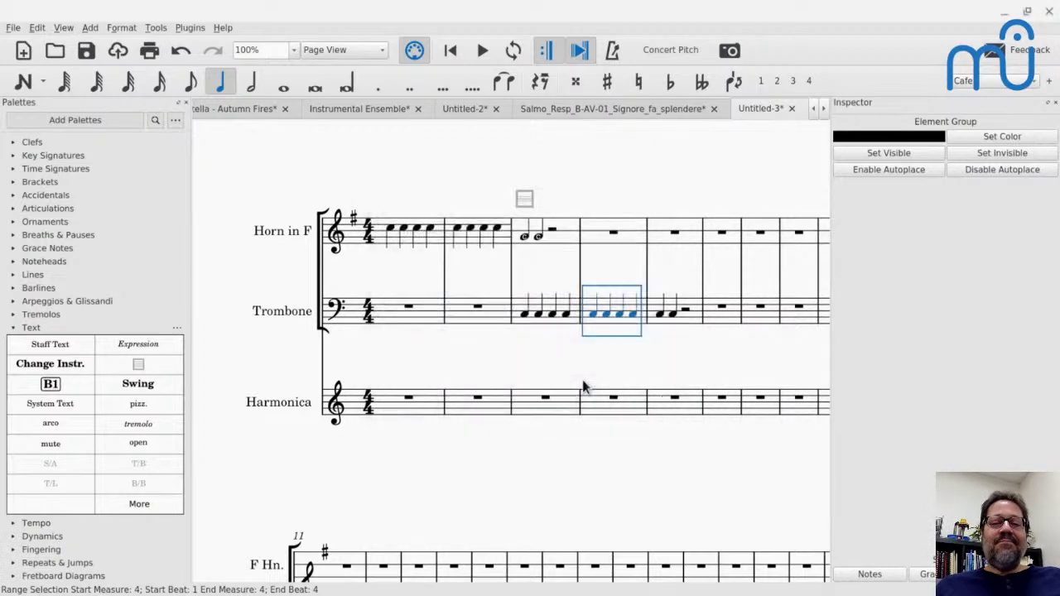
- Shift the first note of measure 4 in the drumset passage through several drum sounds, ending on Side Stick
{"action": "left_click", "coordinate": [604, 305]}
{"action": "key", "text": "Up"}
{"action": "key", "text": "Up"}
{"action": "key", "text": "Up"}
{"action": "key", "text": "Up"}
{"action": "key", "text": "Up"}
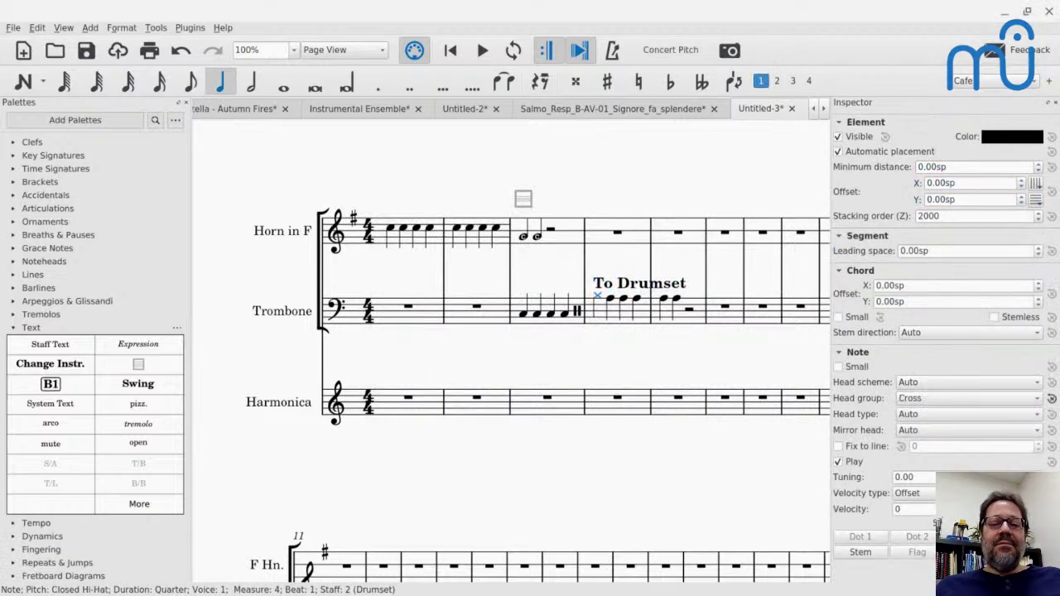
{"action": "key", "text": "Down"}
{"action": "key", "text": "Up"}
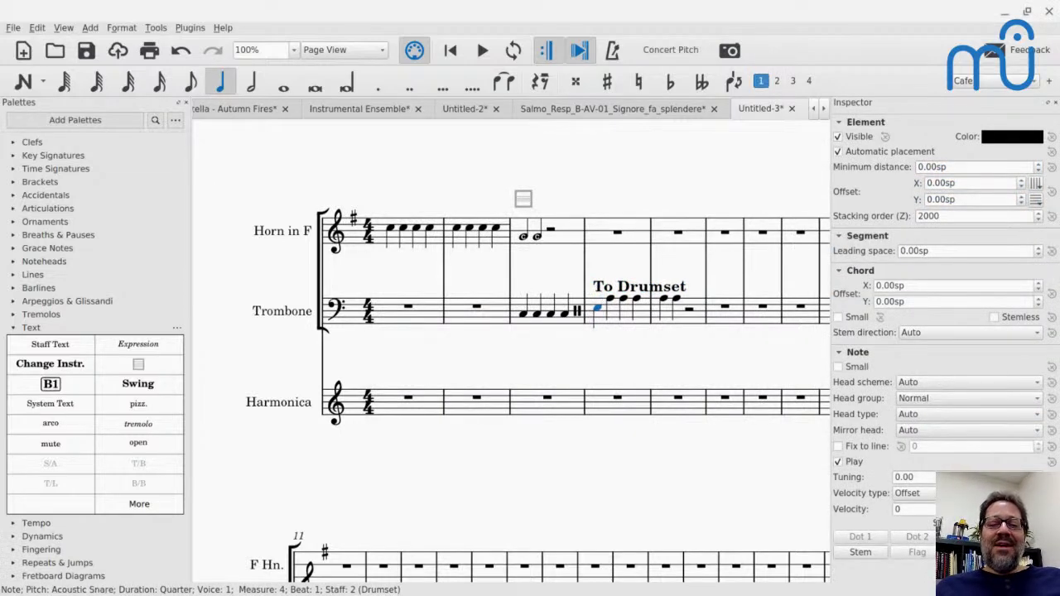
{"action": "key", "text": "Down"}
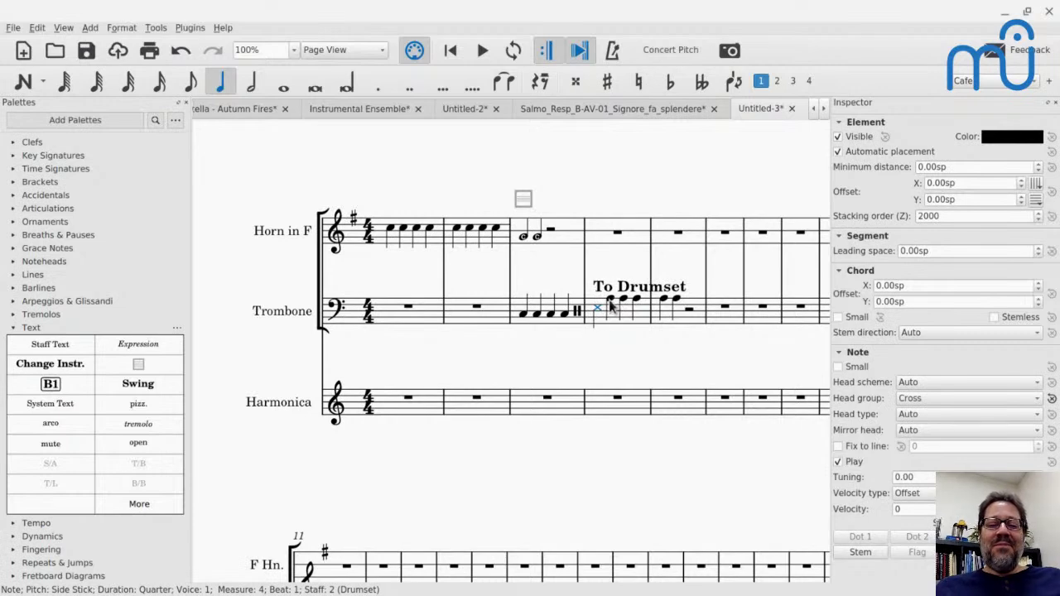
- Replace the notes of drumset measure 4 with Acoustic Snare on beats 1 and 2, Side Stick on beat 3 and Closed Hi-Hat on beat 4
{"action": "key", "text": "n"}
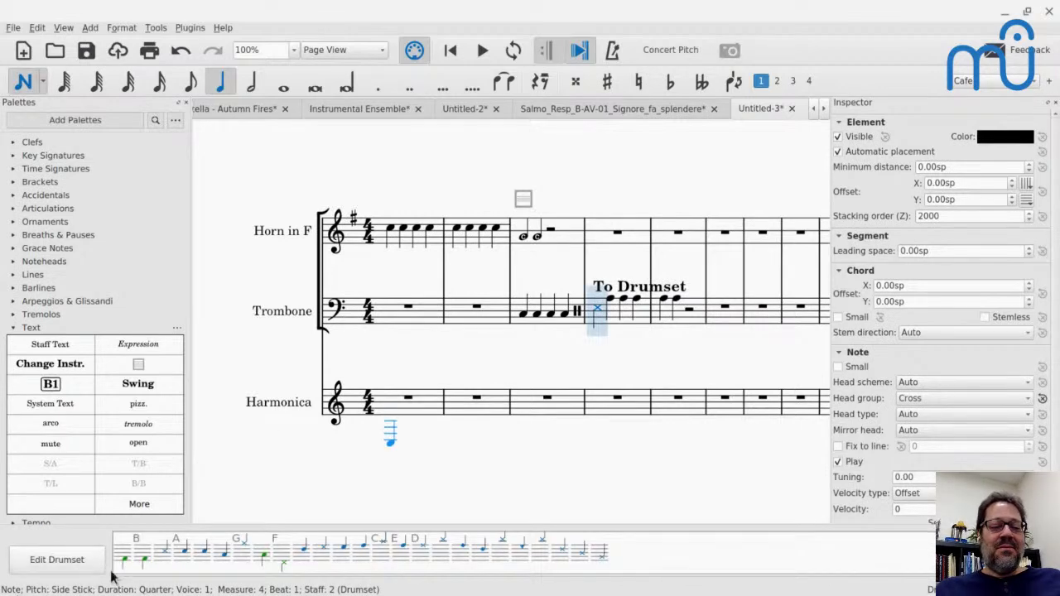
{"action": "double_click", "coordinate": [186, 562]}
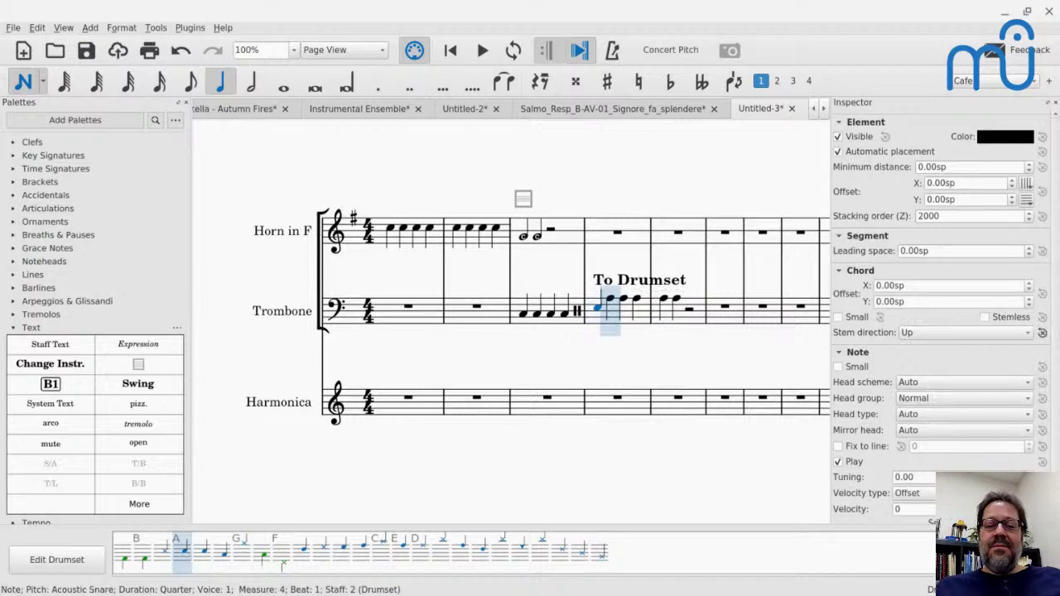
{"action": "left_click", "coordinate": [162, 556]}
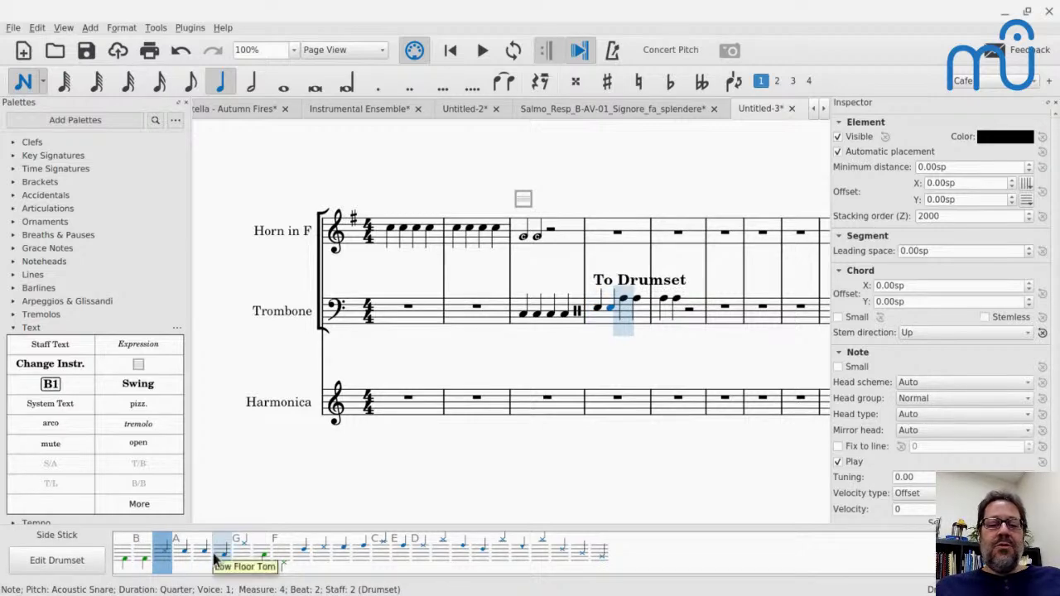
{"action": "double_click", "coordinate": [163, 557]}
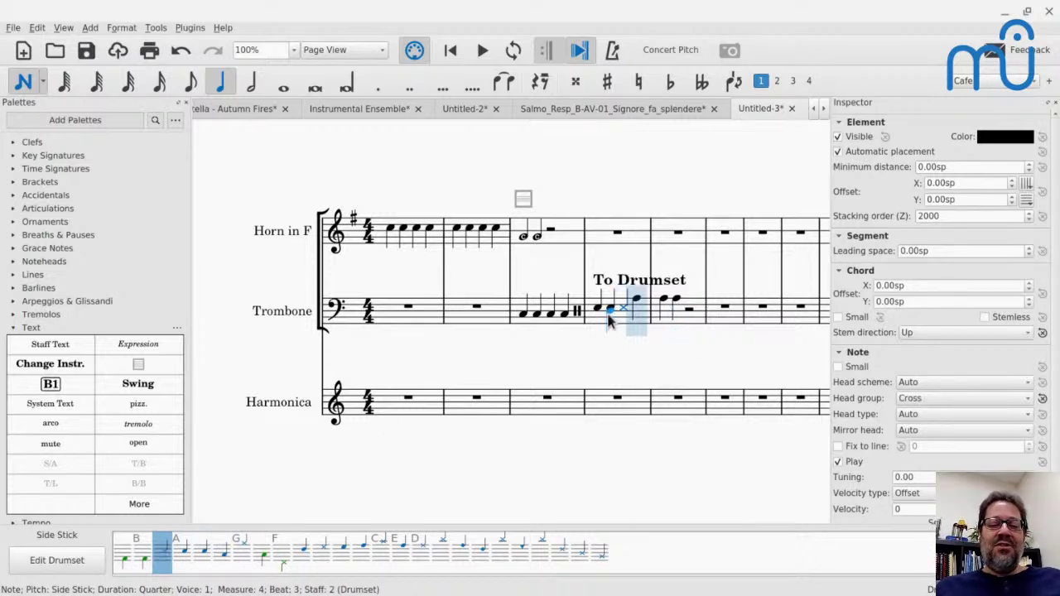
{"action": "left_click", "coordinate": [179, 566]}
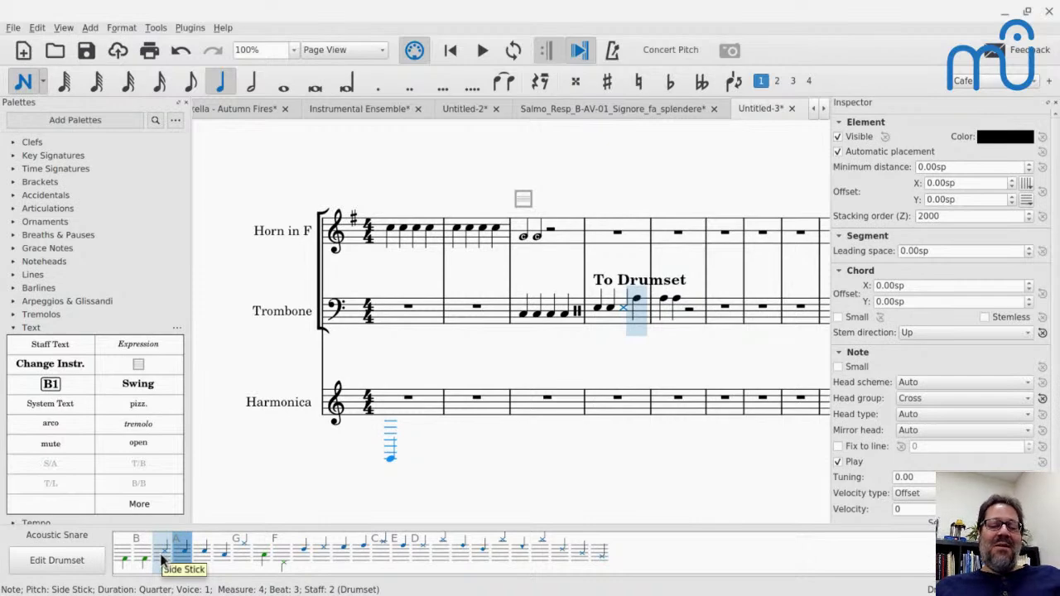
{"action": "left_click", "coordinate": [244, 554]}
{"action": "key", "text": "g"}
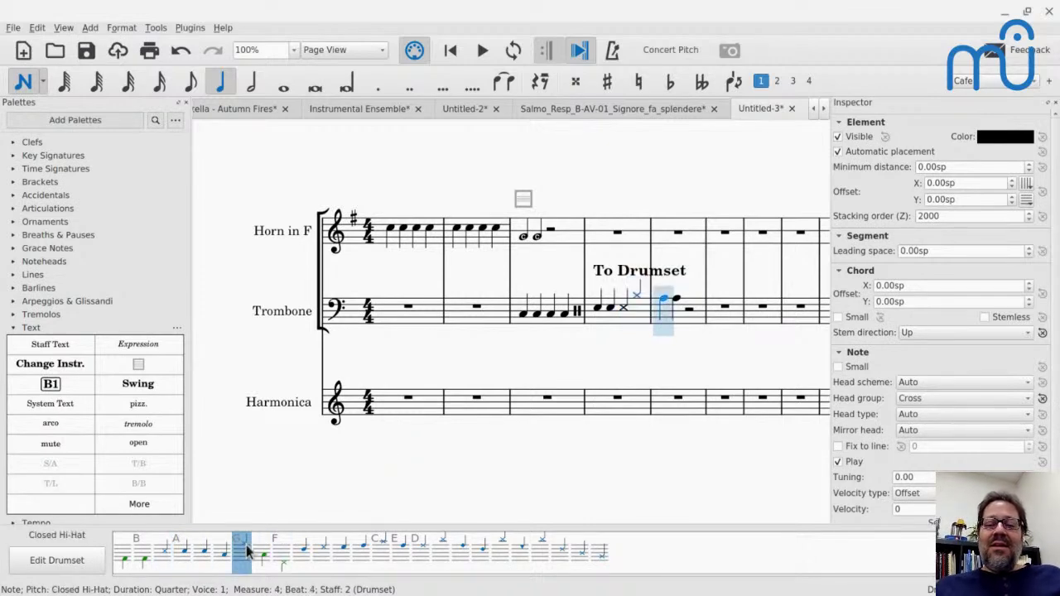
{"action": "key", "text": "Escape"}
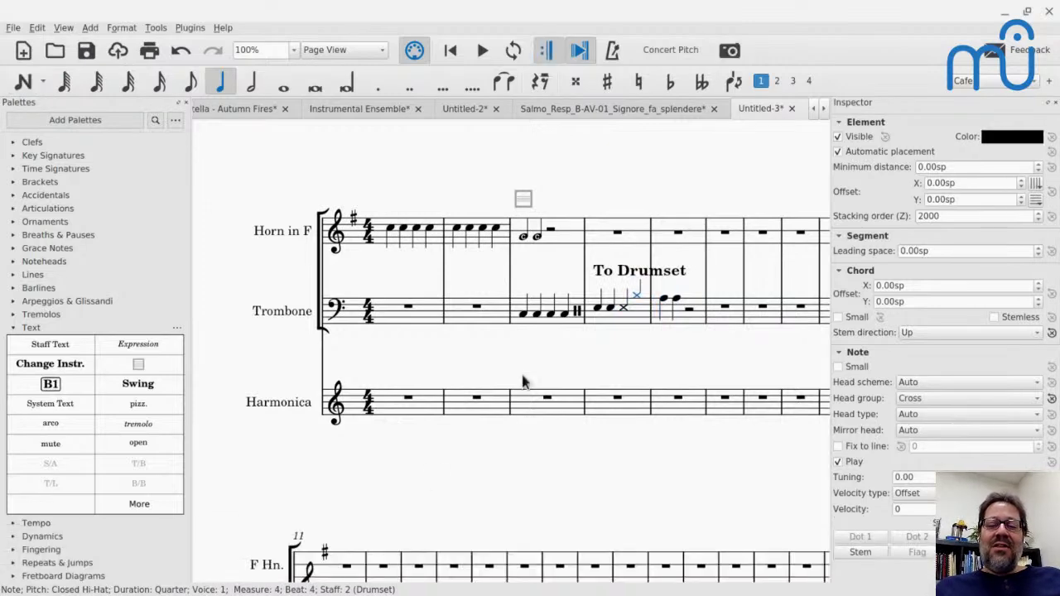
- Audition the Trombone staff's notes through measures 3 and 4, from pitched notes into the drumset passage, and select measure 3
{"action": "left_click", "coordinate": [522, 317]}
{"action": "key", "text": "Right"}
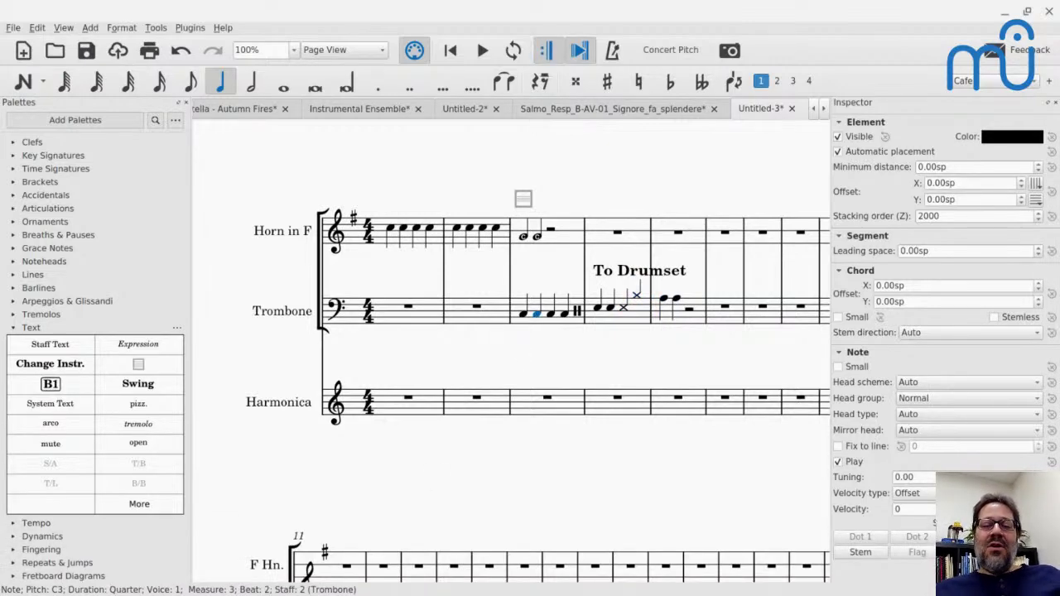
{"action": "key", "text": "Right"}
{"action": "key", "text": "Right"}
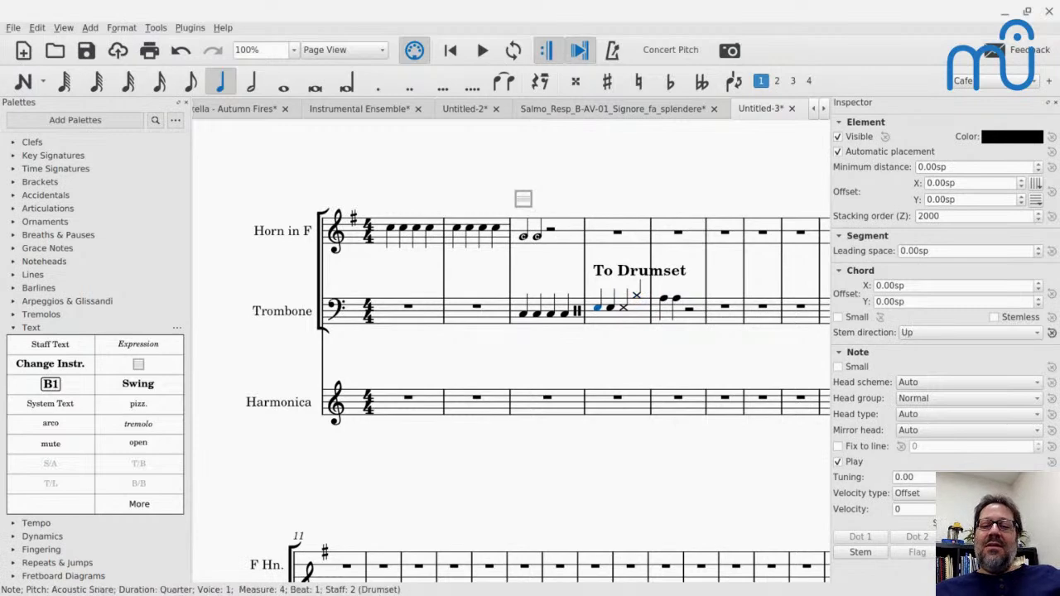
{"action": "key", "text": "Right"}
{"action": "key", "text": "Right"}
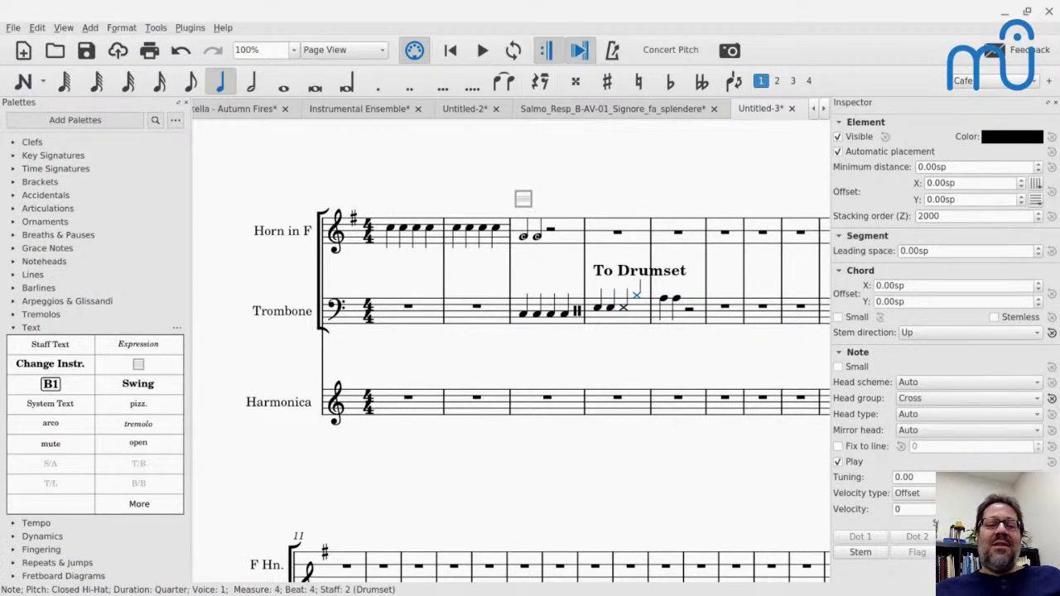
{"action": "left_click", "coordinate": [522, 314]}
{"action": "key", "text": "space"}
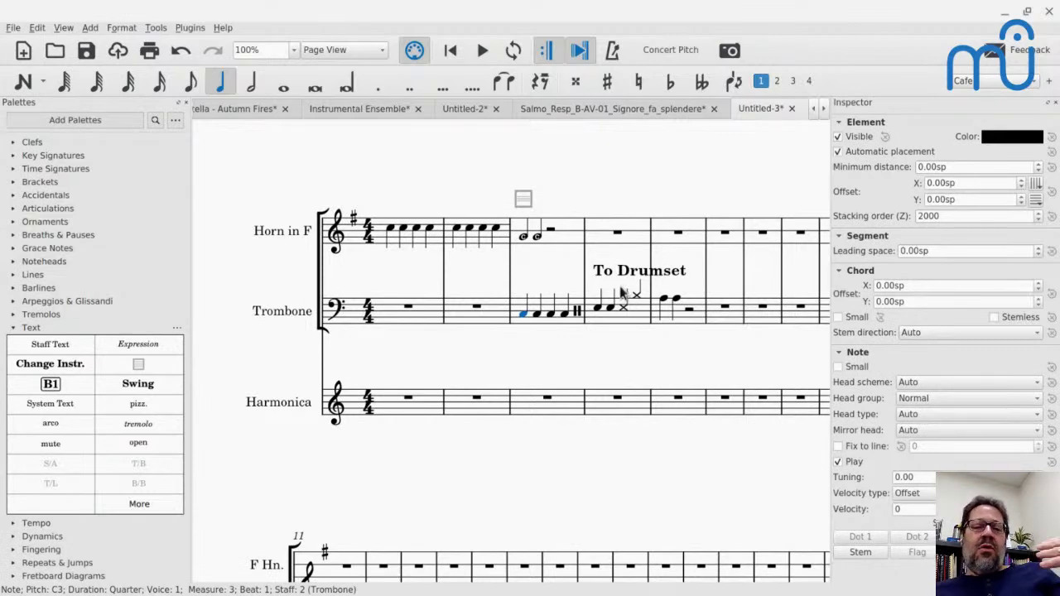
{"action": "left_click", "coordinate": [517, 307]}
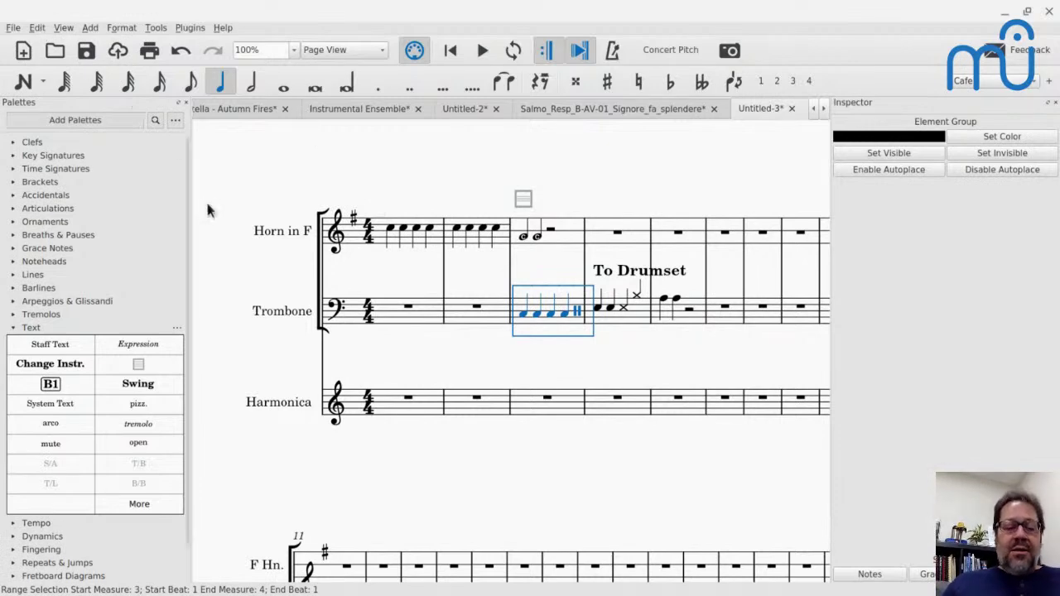
- Change the final barline at the end of the score to a Reverse final barline
{"action": "scroll", "coordinate": [208, 208], "scroll_direction": "right", "scroll_amount": 5}
{"action": "scroll", "coordinate": [207, 210], "scroll_direction": "down", "scroll_amount": 5}
{"action": "scroll", "coordinate": [206, 207], "scroll_direction": "up", "scroll_amount": 5}
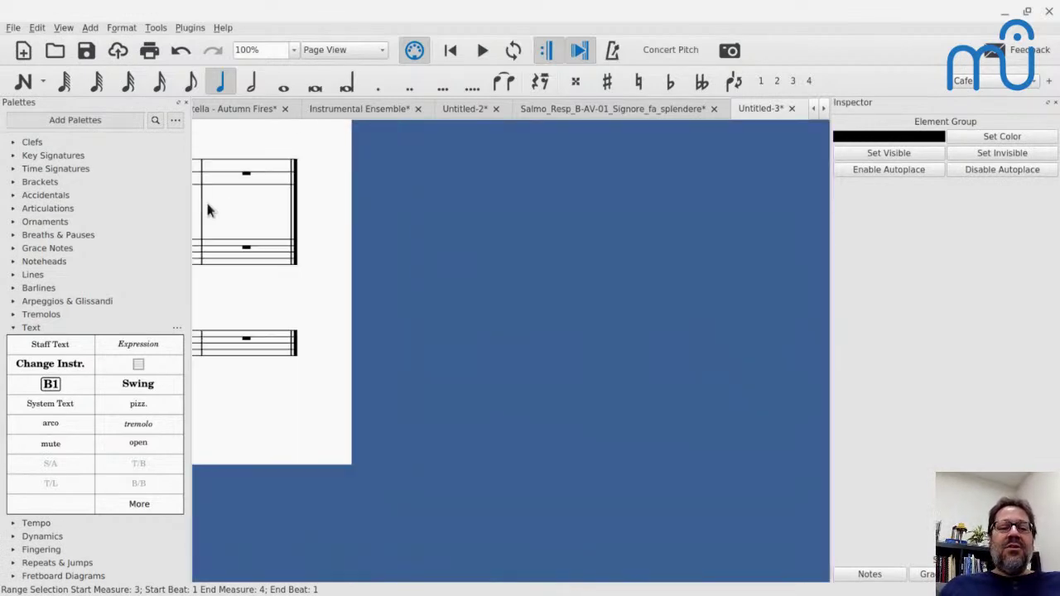
{"action": "scroll", "coordinate": [206, 207], "scroll_direction": "left", "scroll_amount": 5}
{"action": "scroll", "coordinate": [207, 207], "scroll_direction": "up", "scroll_amount": 2}
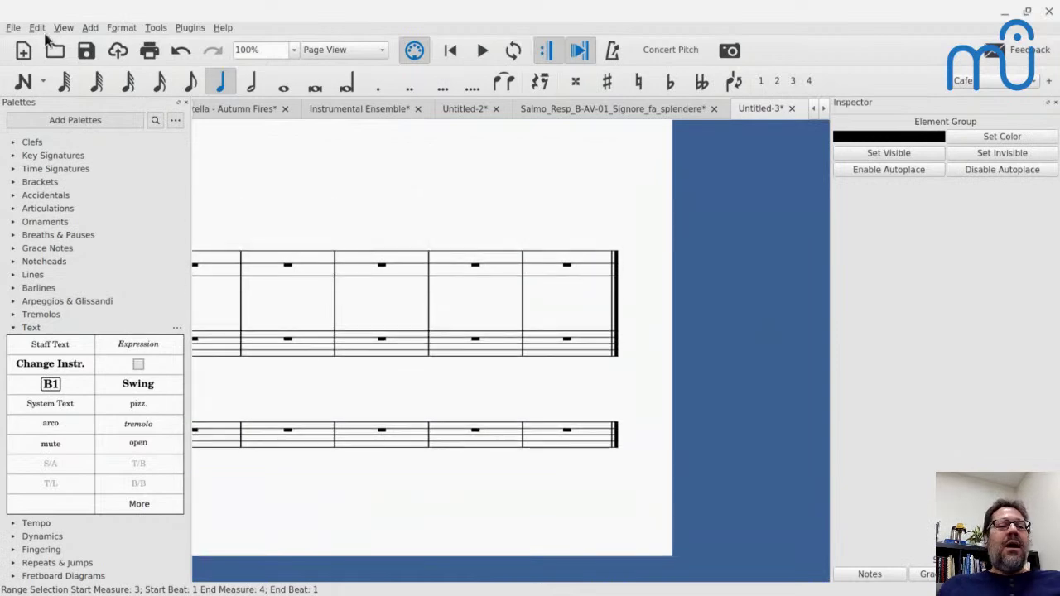
{"action": "left_click", "coordinate": [614, 328]}
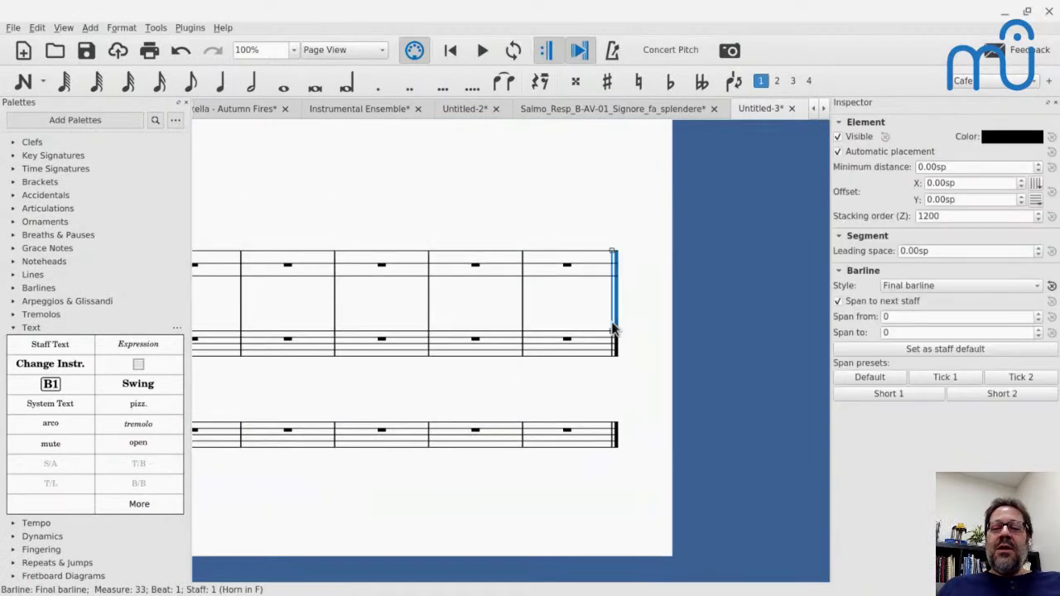
{"action": "left_click", "coordinate": [921, 285]}
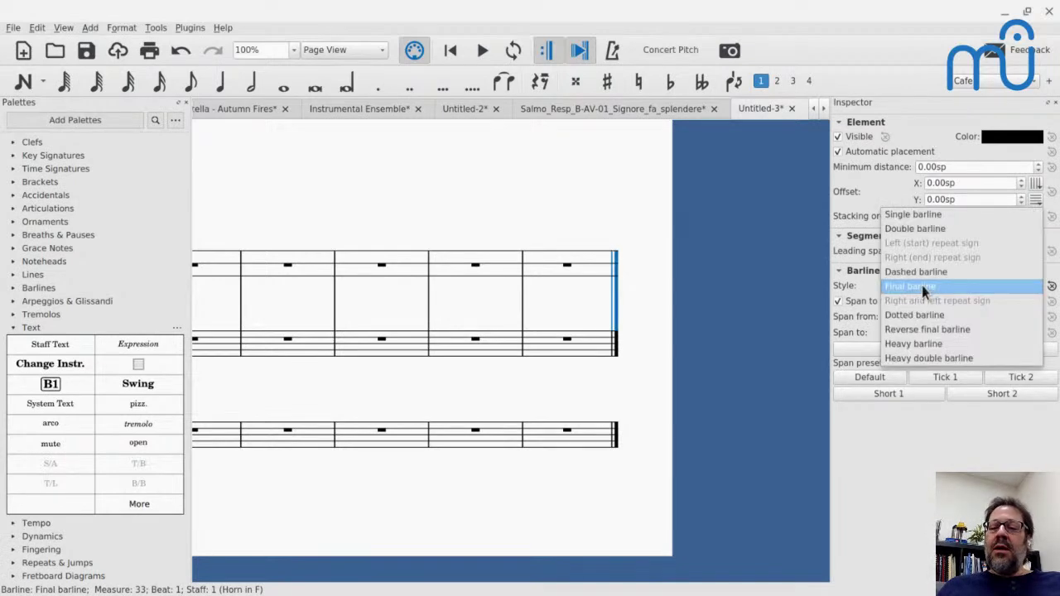
{"action": "left_click", "coordinate": [913, 331]}
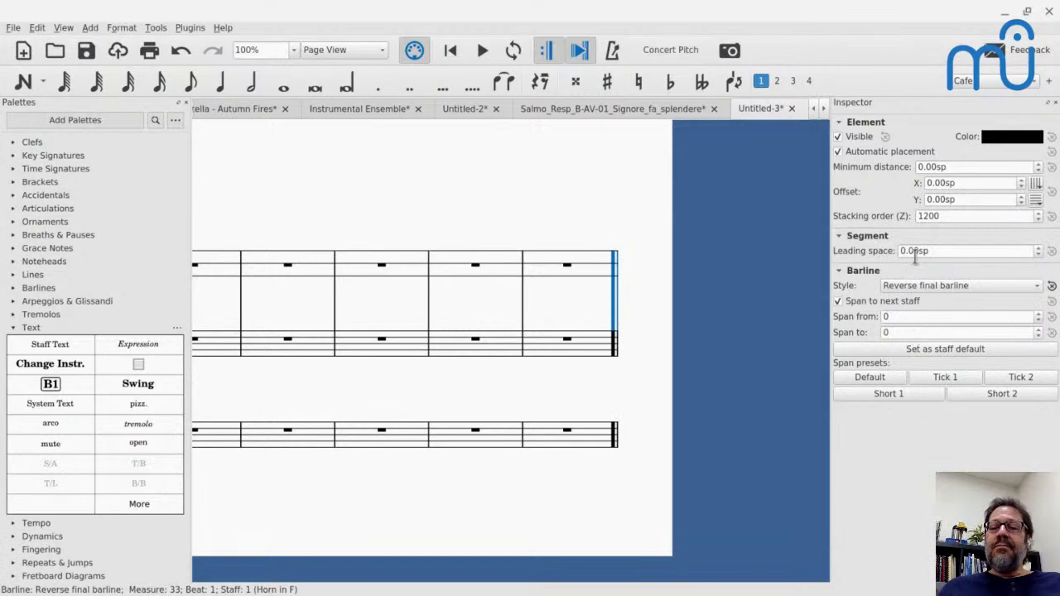
- Examine the Barlines settings in the score's style options and close them
{"action": "scroll", "coordinate": [474, 209], "scroll_direction": "right", "scroll_amount": 5}
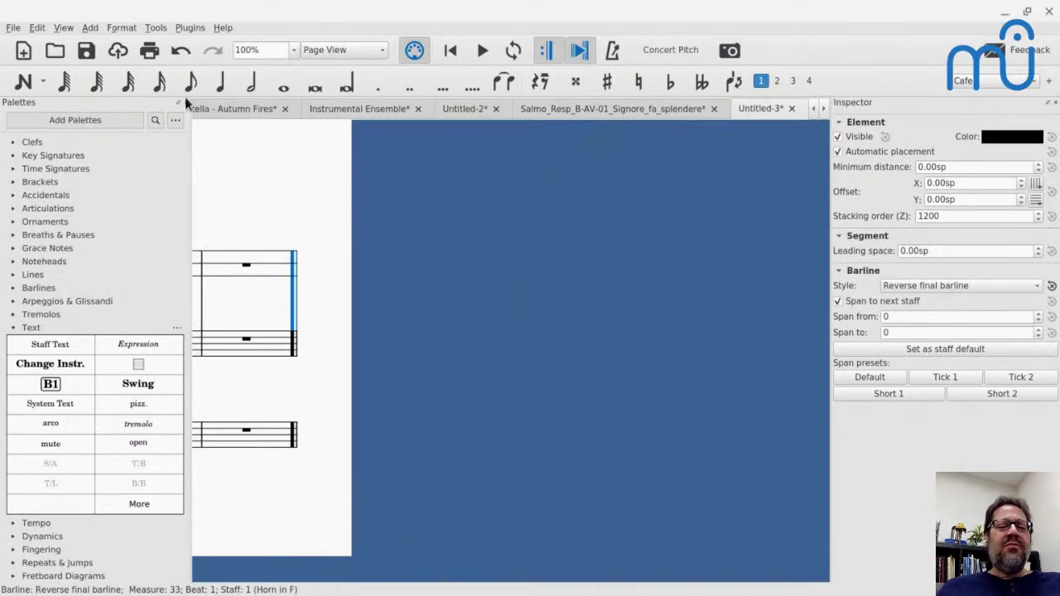
{"action": "left_click", "coordinate": [121, 27]}
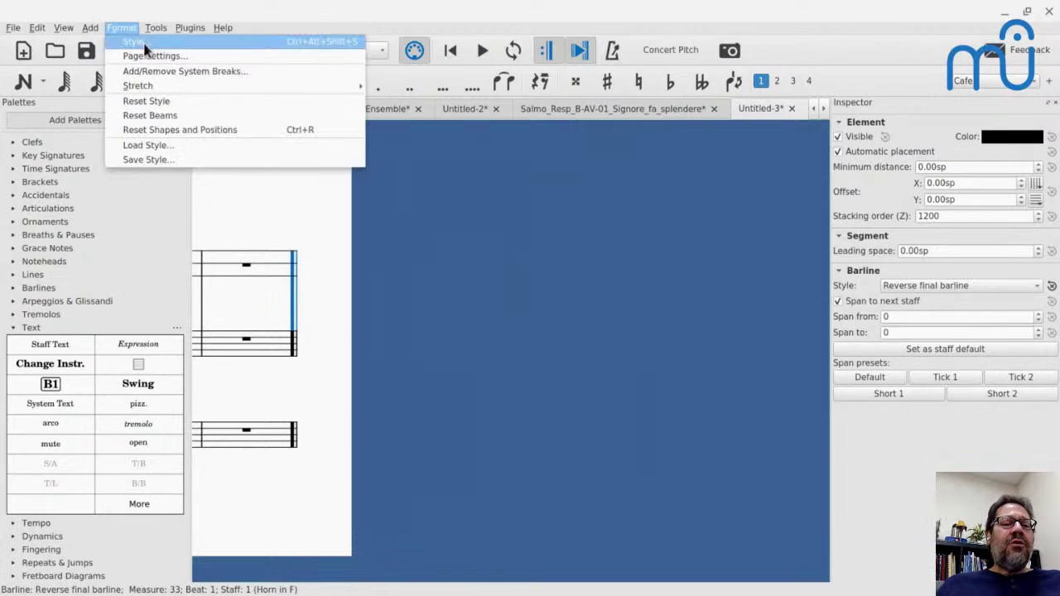
{"action": "left_click", "coordinate": [145, 47]}
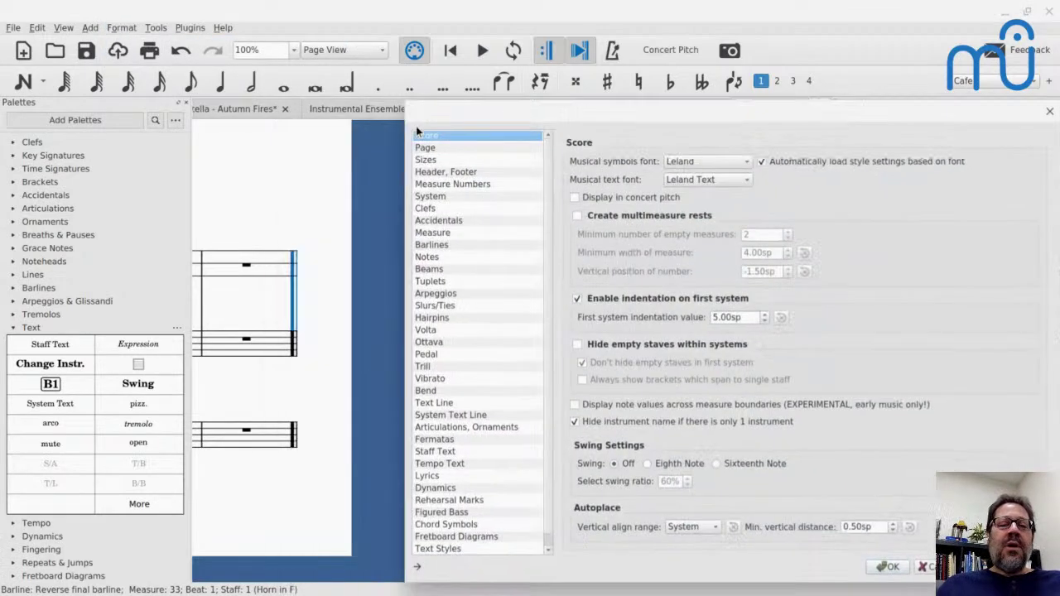
{"action": "left_click", "coordinate": [468, 242]}
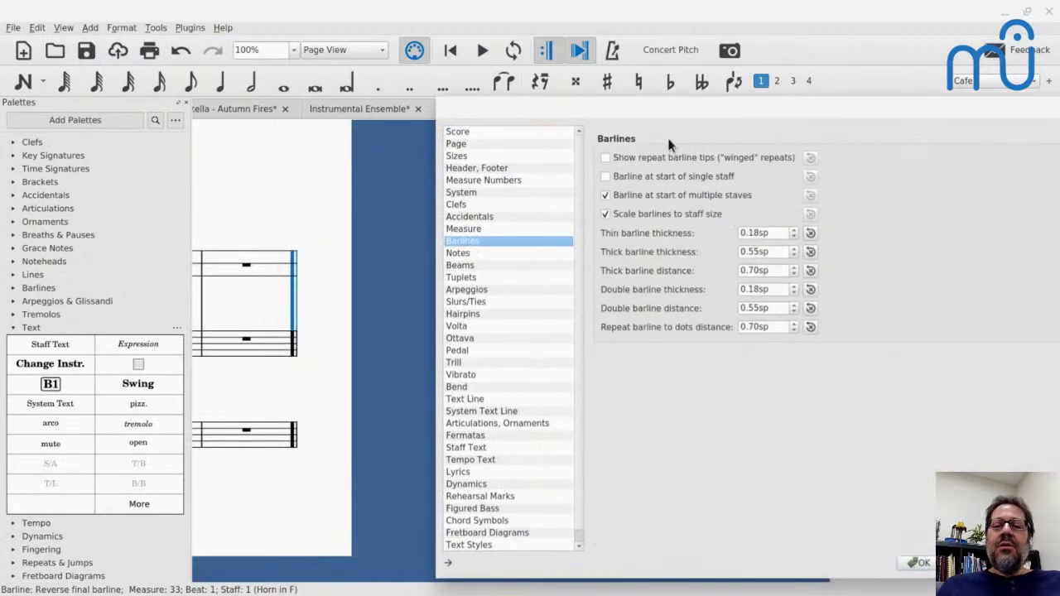
{"action": "left_click", "coordinate": [605, 194]}
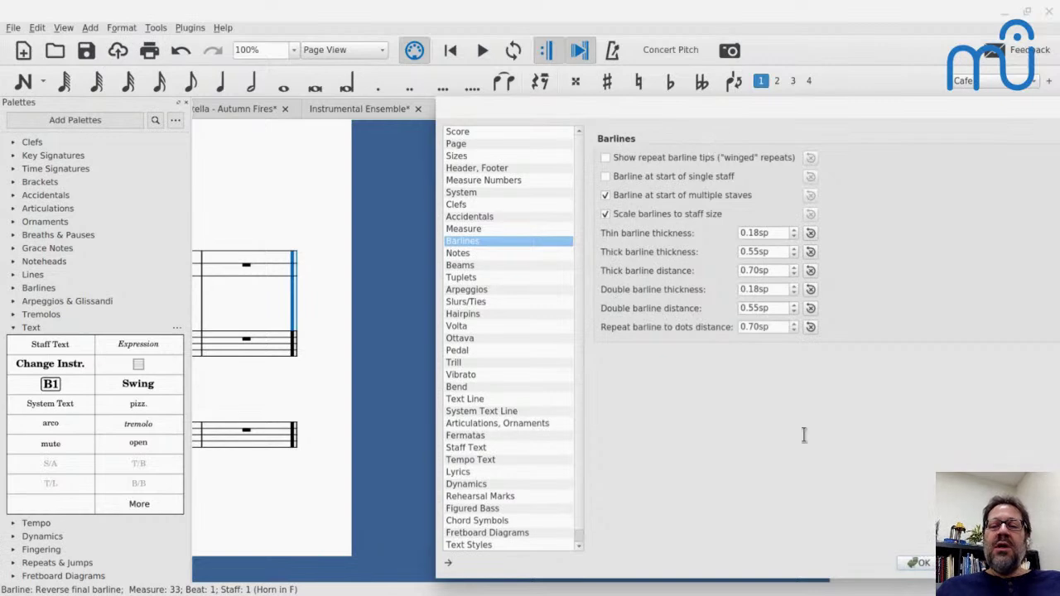
{"action": "left_click", "coordinate": [917, 563]}
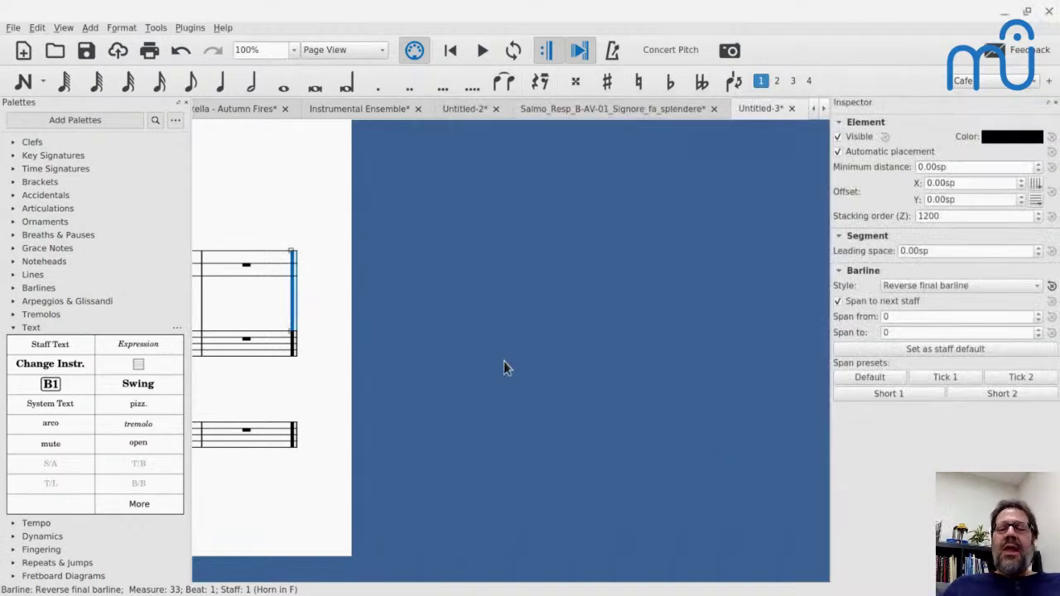
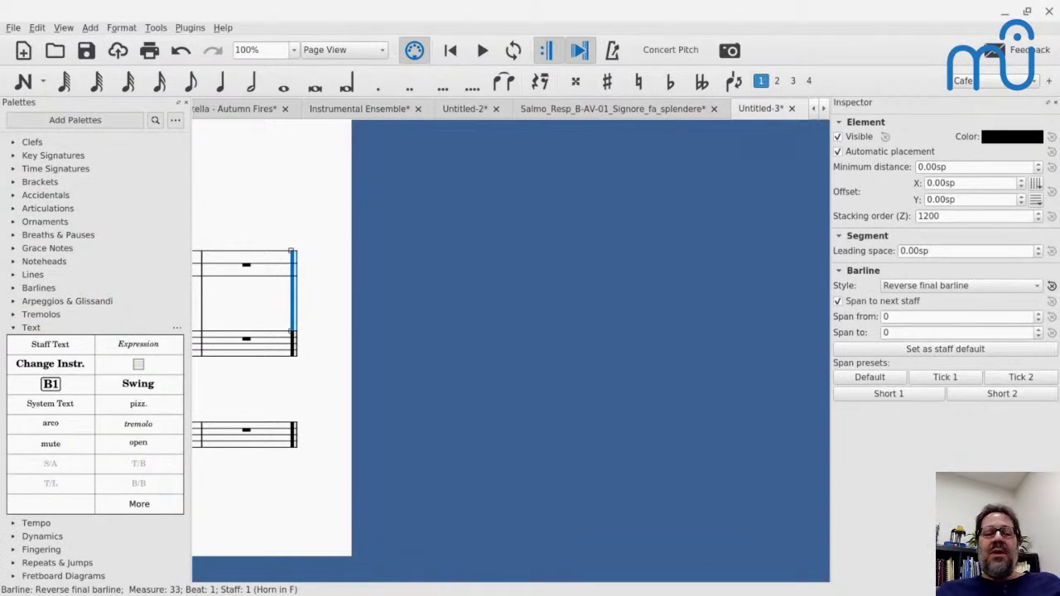
- Try 0 and 1 lines for the staff type change at measure 3 of the Horn in F staff, and return it to 3
{"action": "key", "text": "Home"}
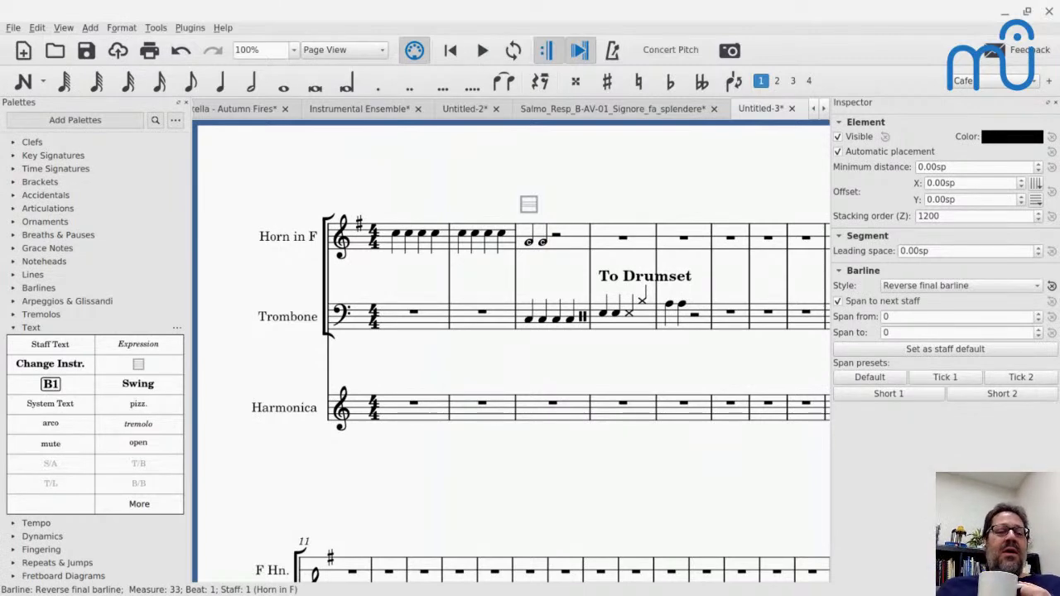
{"action": "left_click", "coordinate": [531, 207]}
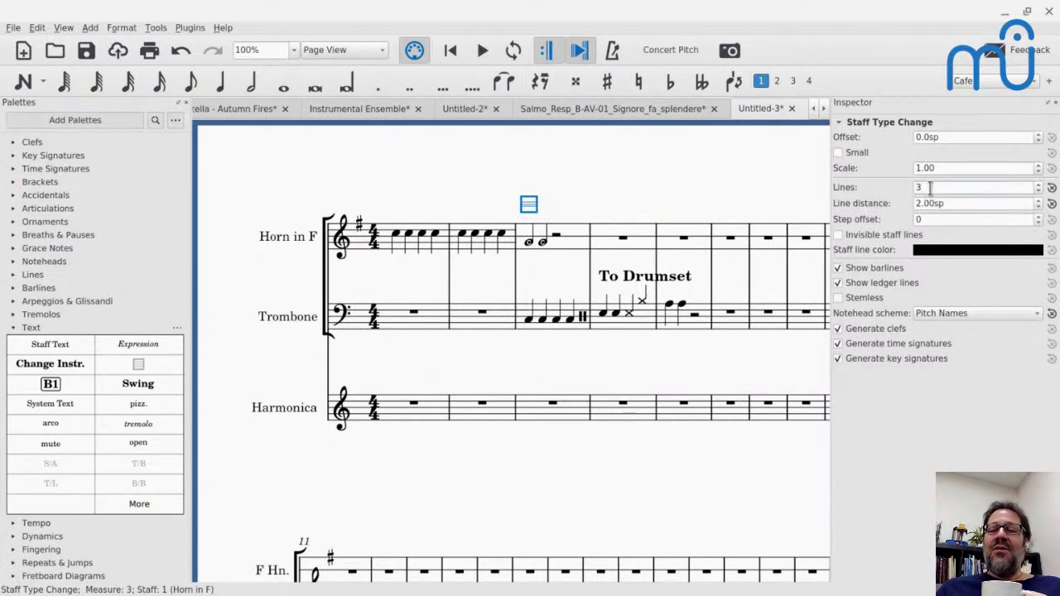
{"action": "scroll", "coordinate": [929, 187], "scroll_direction": "down", "scroll_amount": 2}
{"action": "scroll", "coordinate": [929, 187], "scroll_direction": "down", "scroll_amount": 1}
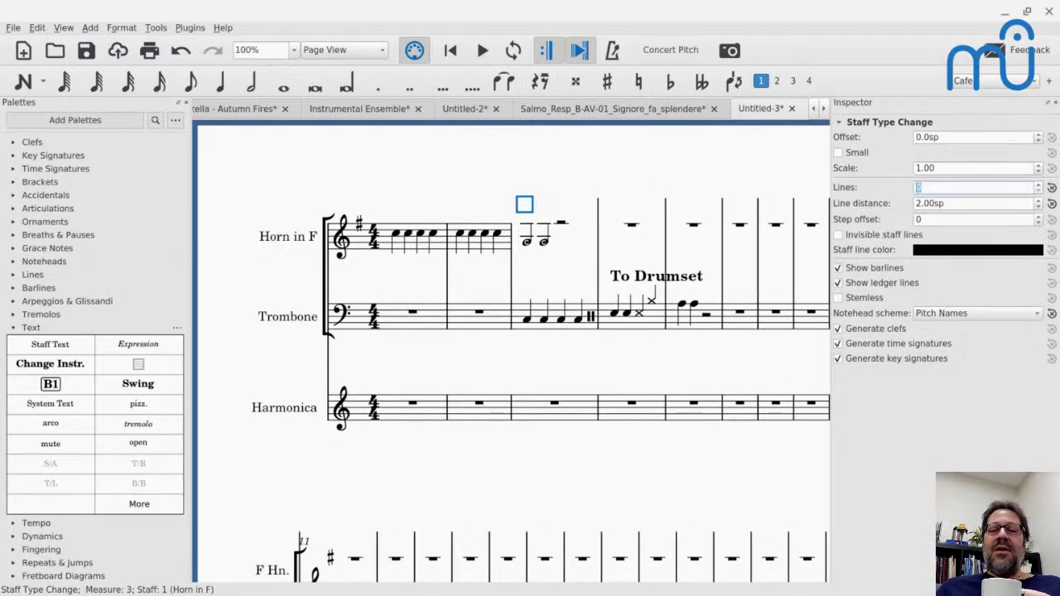
{"action": "scroll", "coordinate": [929, 187], "scroll_direction": "up", "scroll_amount": 5}
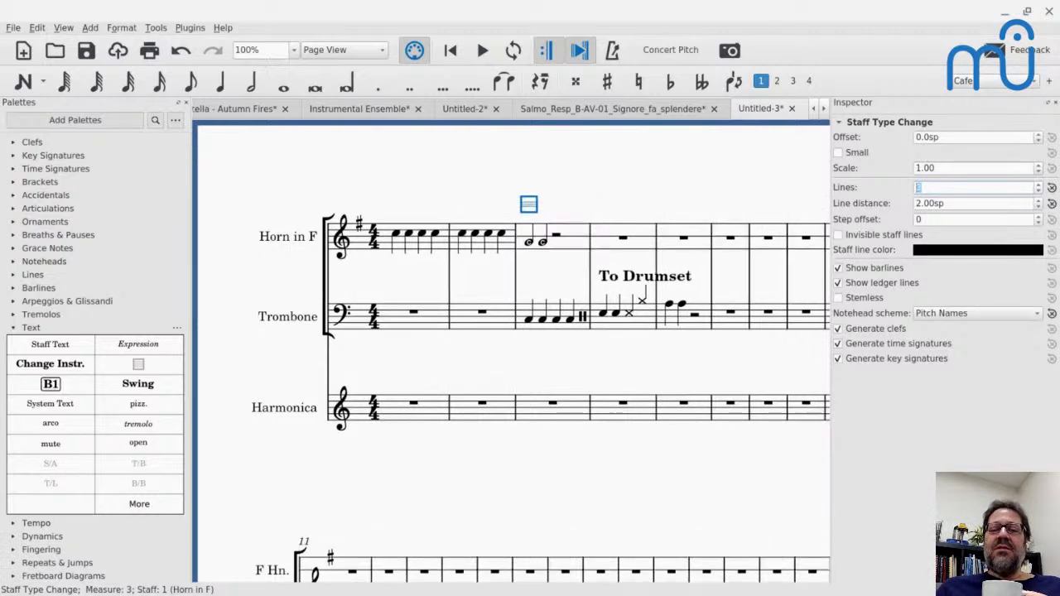
{"action": "scroll", "coordinate": [929, 187], "scroll_direction": "down", "scroll_amount": 4}
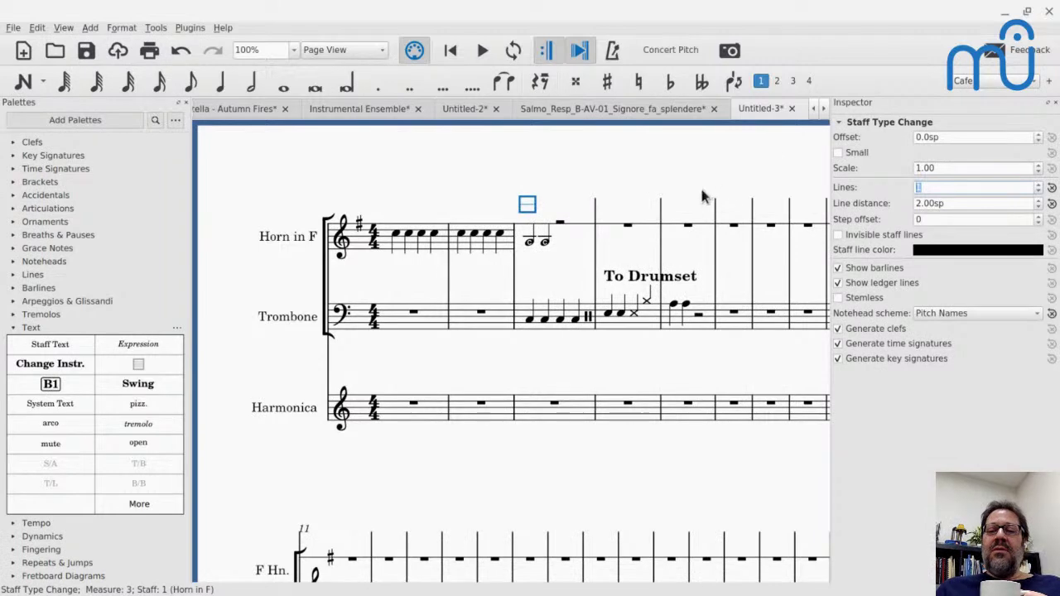
{"action": "key", "text": "Down"}
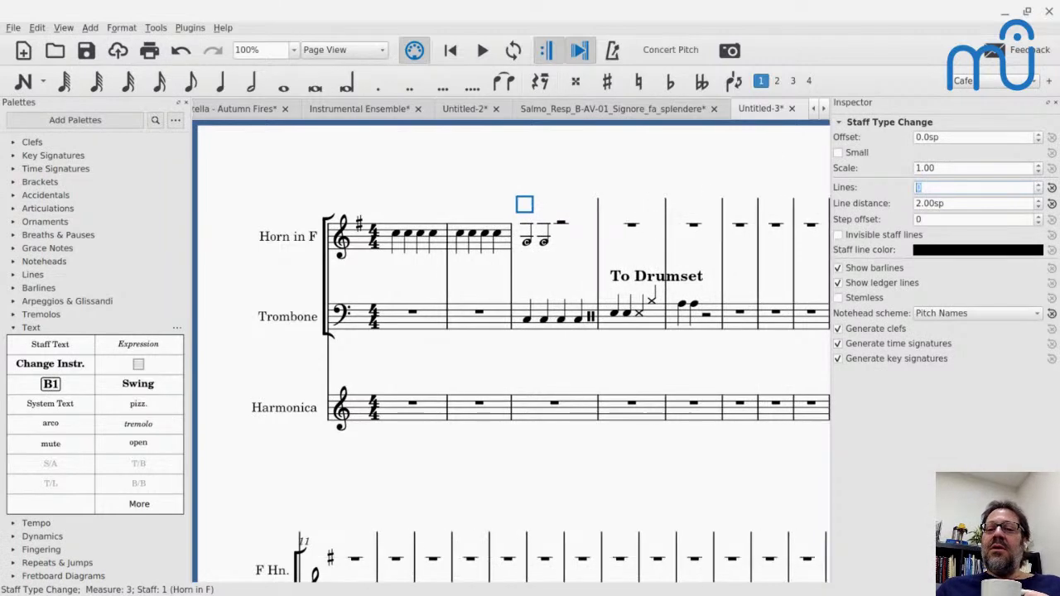
{"action": "key", "text": "Up"}
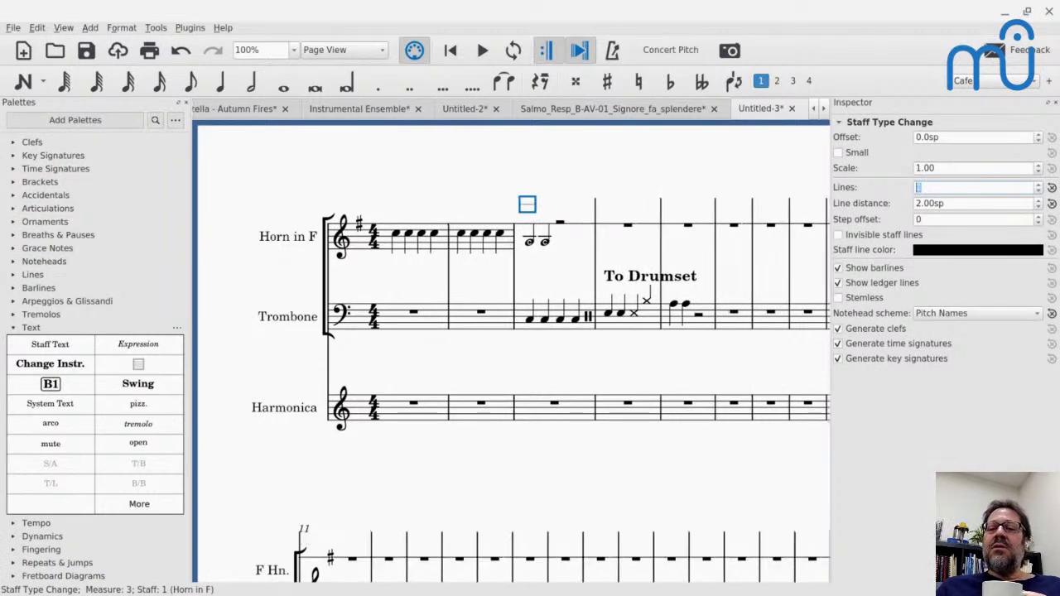
{"action": "key", "text": "Up"}
{"action": "key", "text": "Up"}
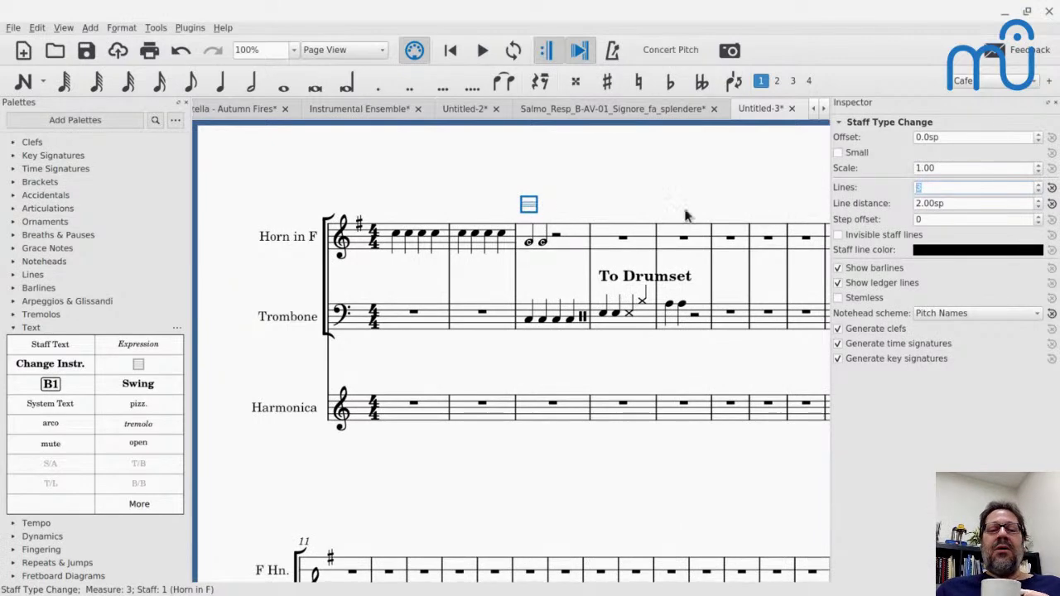
- Set the number of lines of the Horn in F staff type change at measure 3 to 8 and clear the selection
{"action": "key", "text": "Up"}
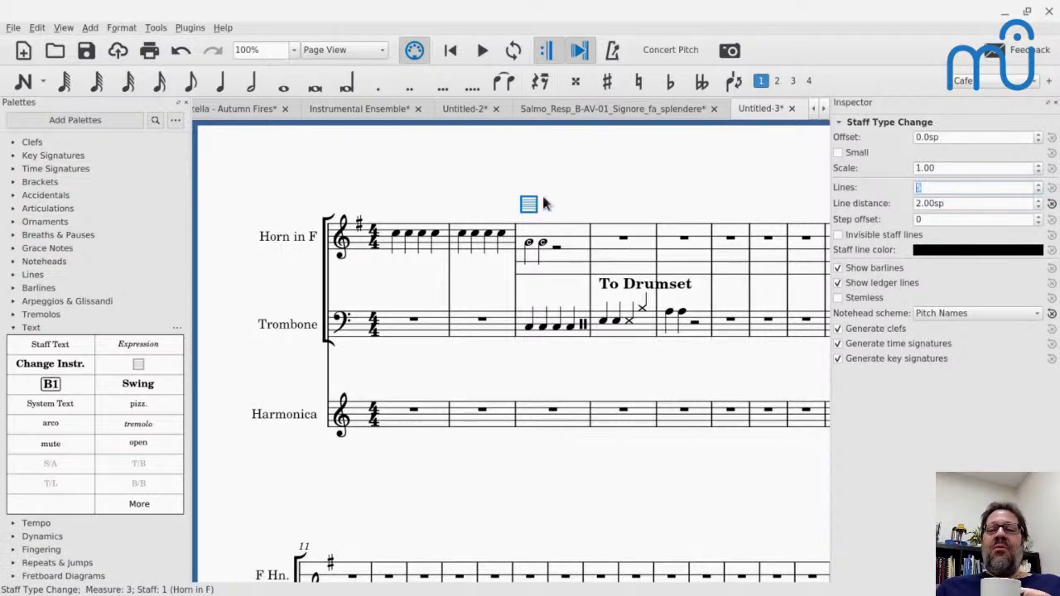
{"action": "key", "text": "Up"}
{"action": "key", "text": "Up"}
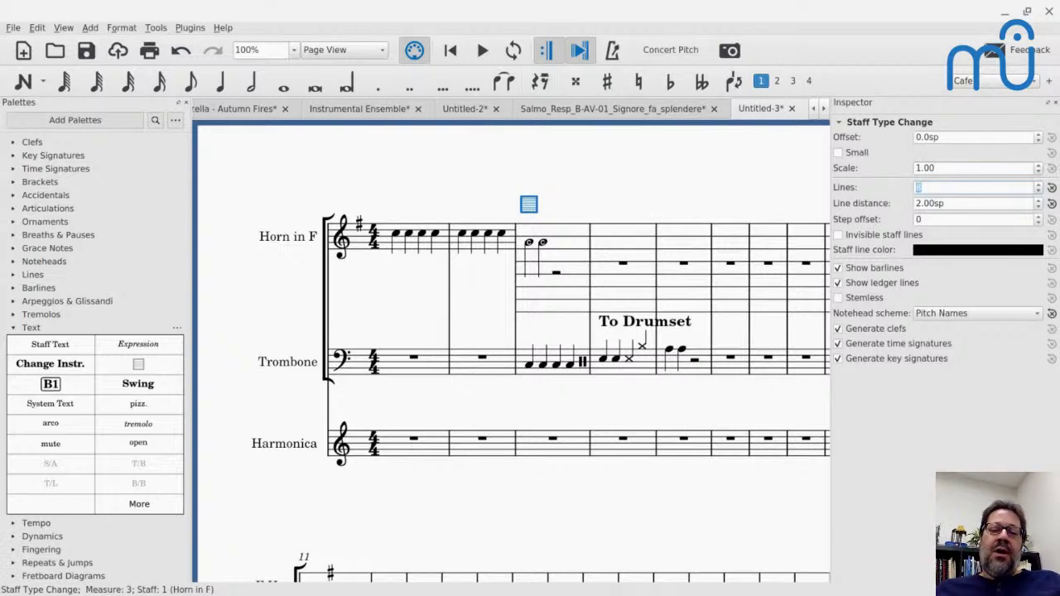
{"action": "left_click", "coordinate": [467, 185]}
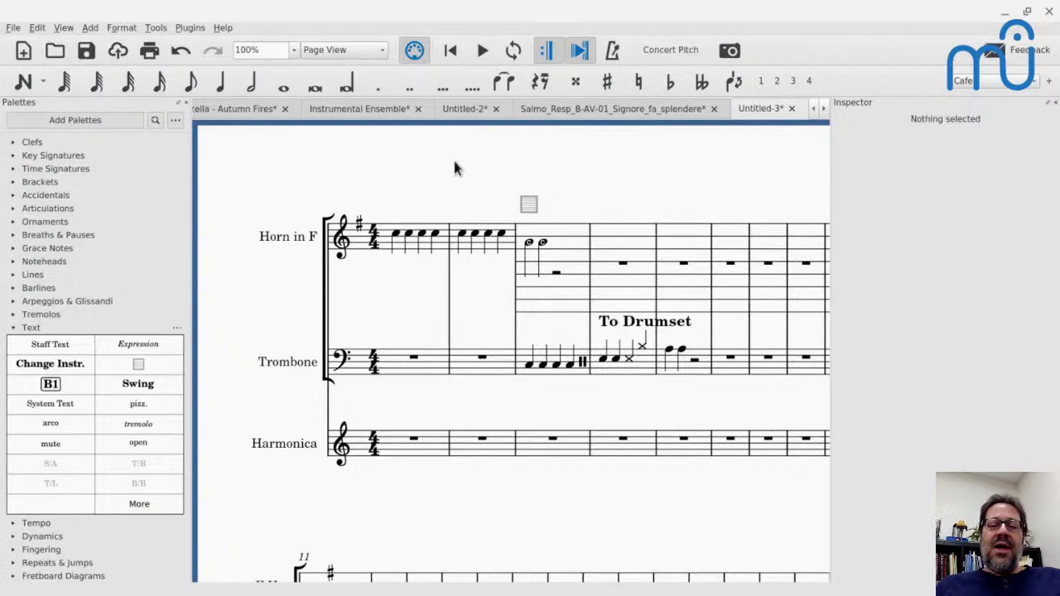
{"action": "key", "text": "alt+Tab"}
{"action": "key", "text": "alt+Tab"}
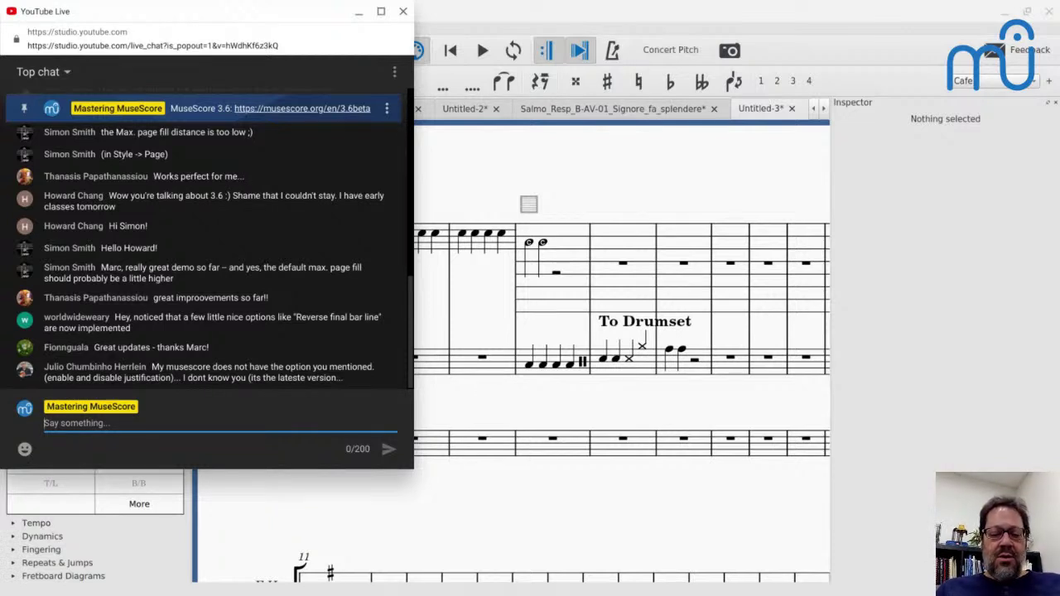
{"action": "type", "text": "https://s"}
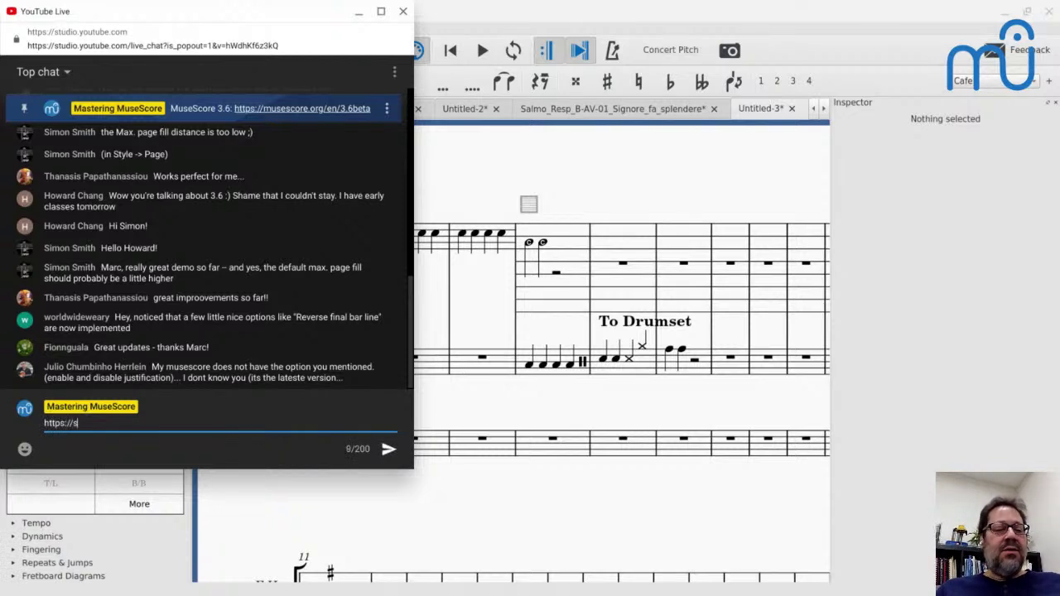
{"action": "type", "text": "chool.ma"}
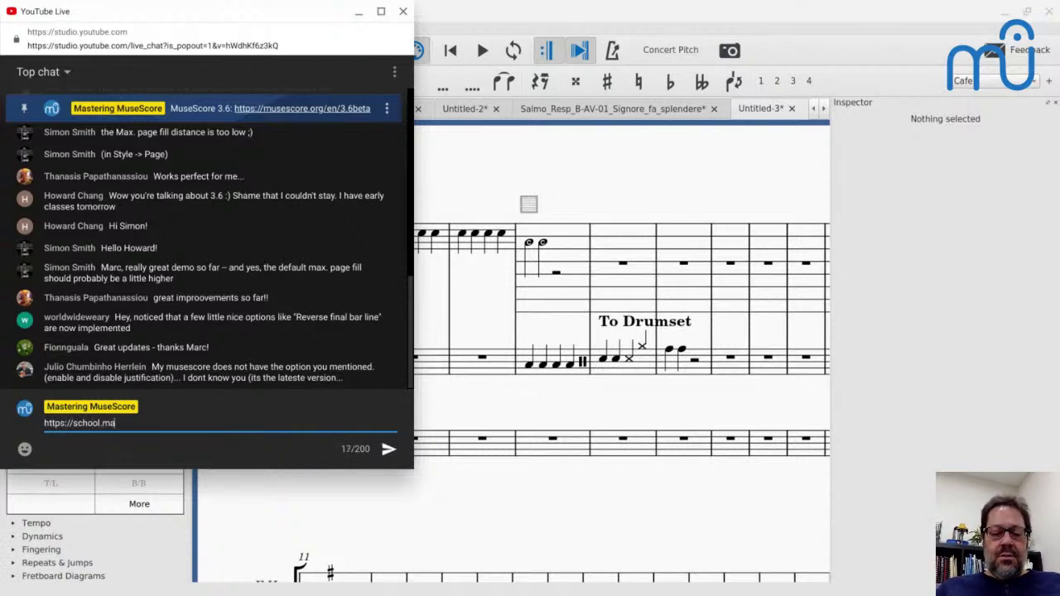
{"action": "type", "text": "steringmusesco"}
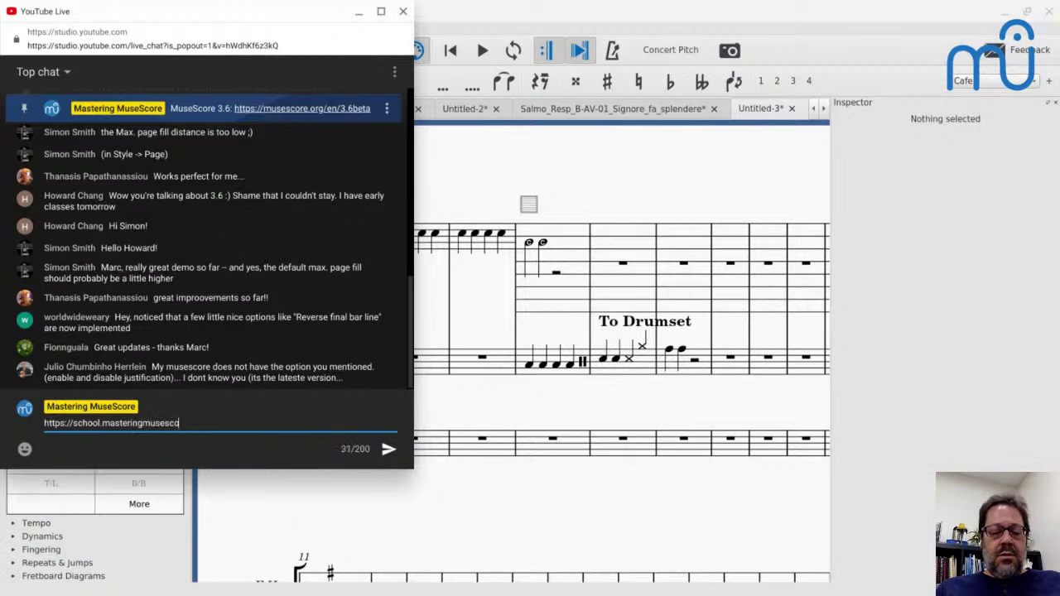
{"action": "type", "text": "re.com"}
{"action": "key", "text": "Return"}
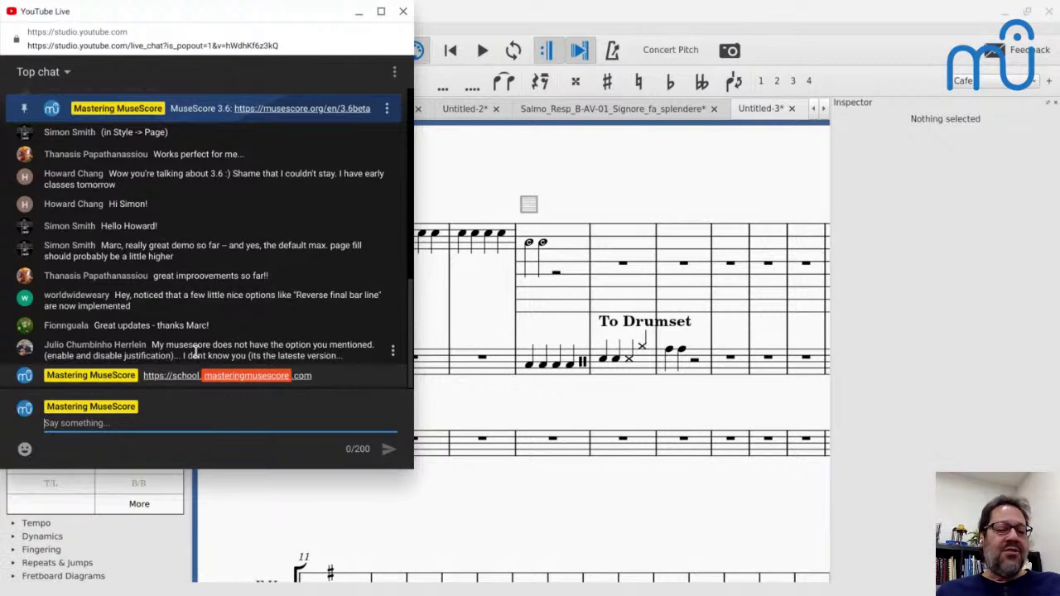
- Switch to Chrome and show the Mastering MuseScore School home page
{"action": "key", "text": "alt+Tab"}
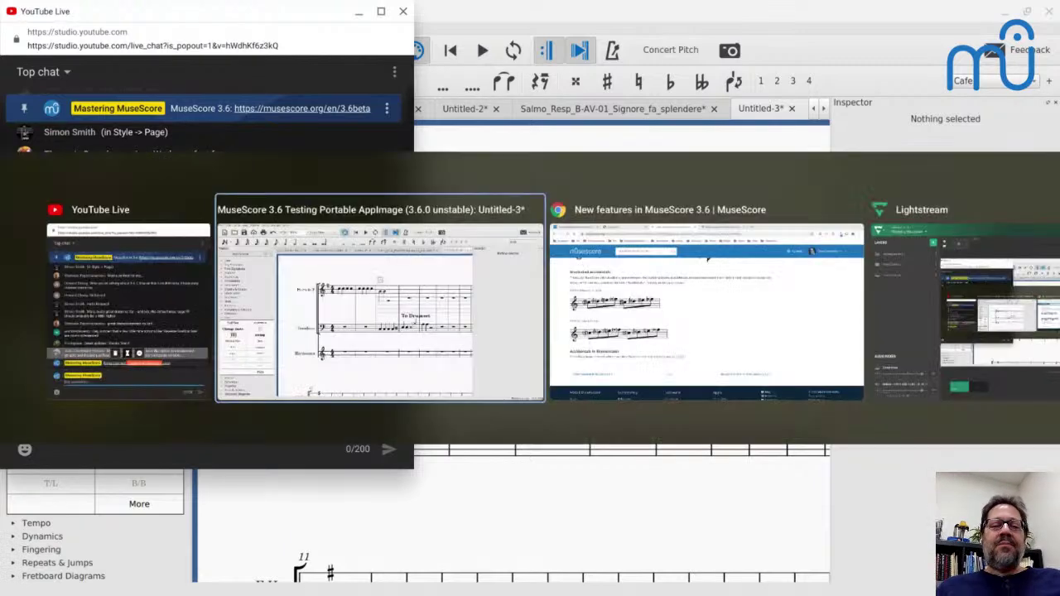
{"action": "key", "text": "Tab"}
{"action": "left_click", "coordinate": [79, 11]}
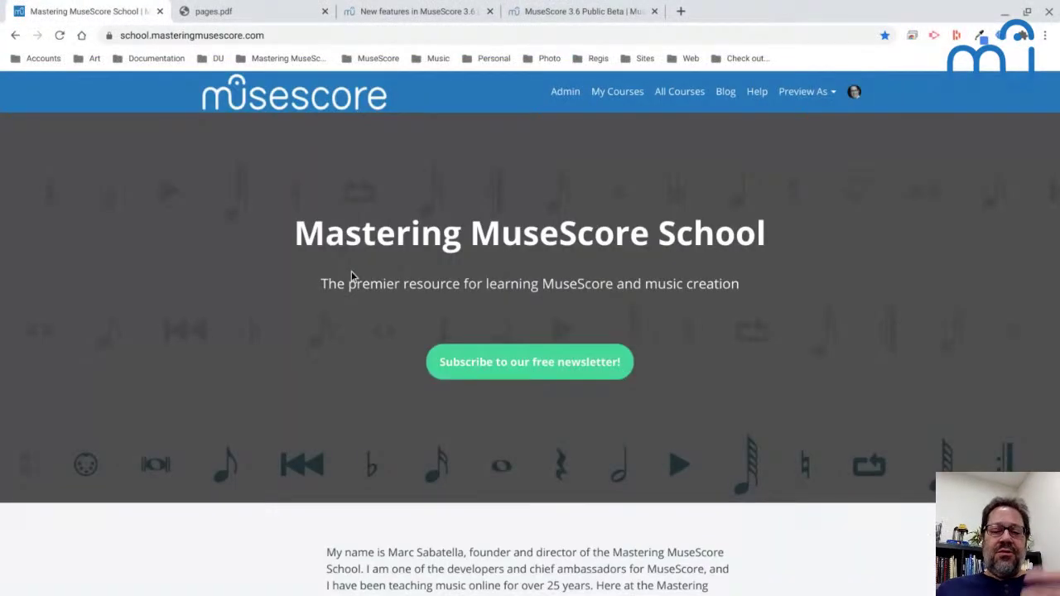
- Look through the Mastering MuseScore School home page, from the introduction to the featured courses and the all-courses link
{"action": "scroll", "coordinate": [351, 275], "scroll_direction": "down", "scroll_amount": 3}
{"action": "scroll", "coordinate": [351, 274], "scroll_direction": "up", "scroll_amount": 3}
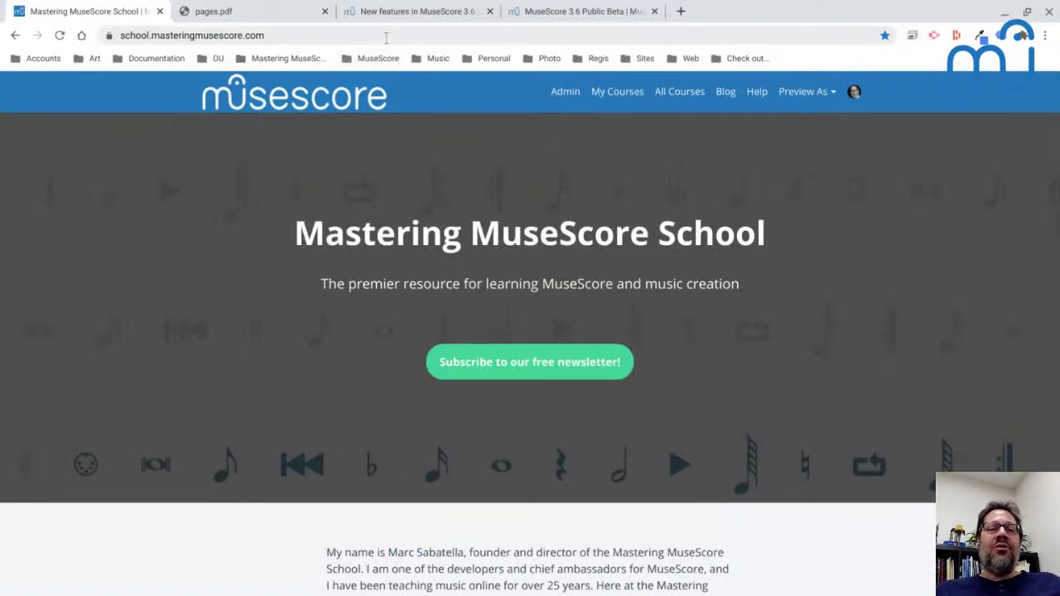
{"action": "scroll", "coordinate": [629, 211], "scroll_direction": "down", "scroll_amount": 10}
{"action": "scroll", "coordinate": [607, 218], "scroll_direction": "up", "scroll_amount": 5}
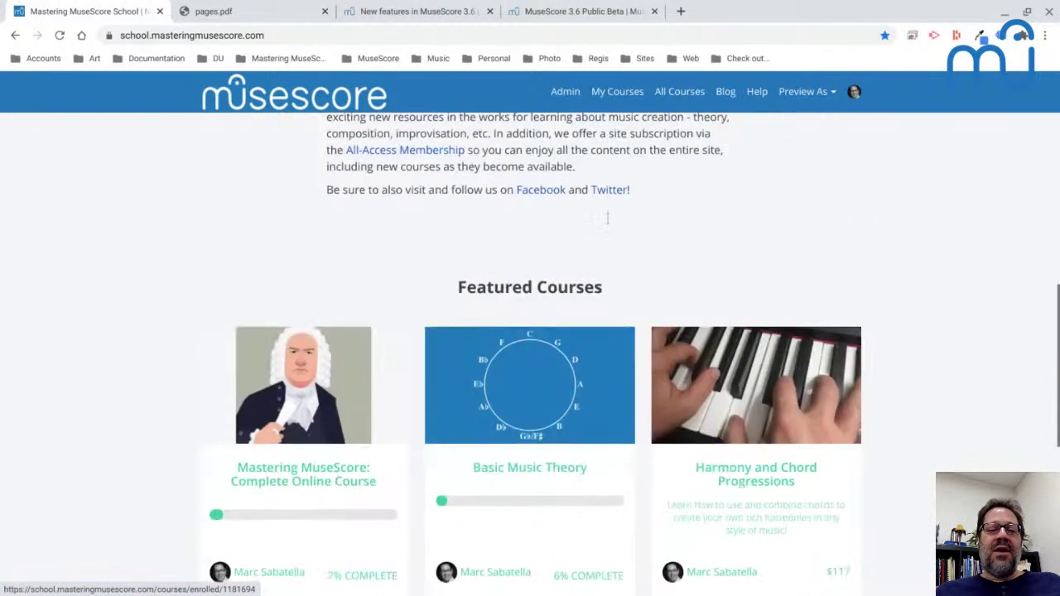
{"action": "scroll", "coordinate": [607, 218], "scroll_direction": "down", "scroll_amount": 2}
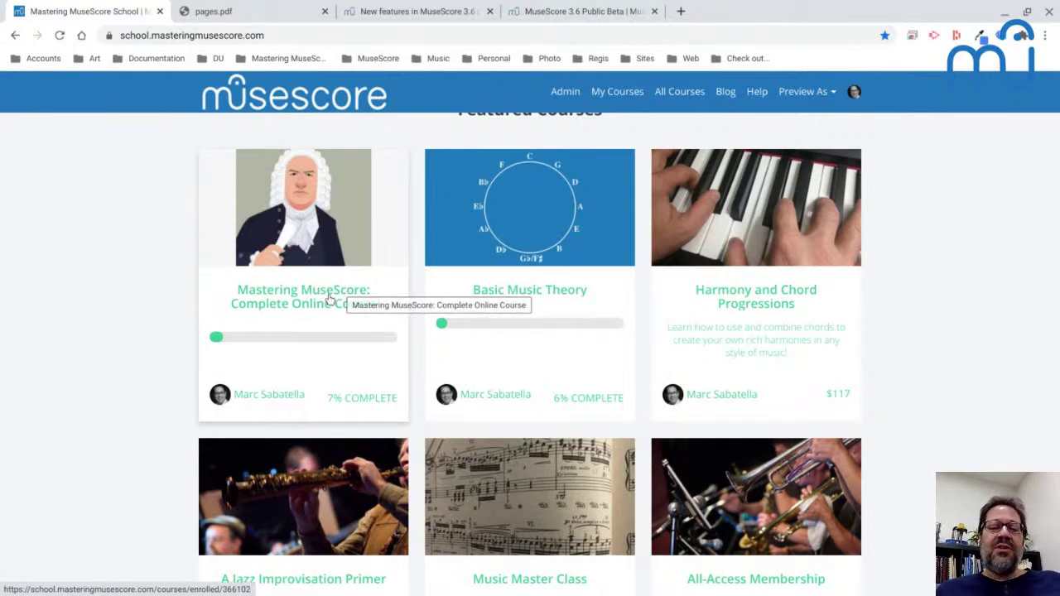
{"action": "scroll", "coordinate": [135, 279], "scroll_direction": "up", "scroll_amount": 8}
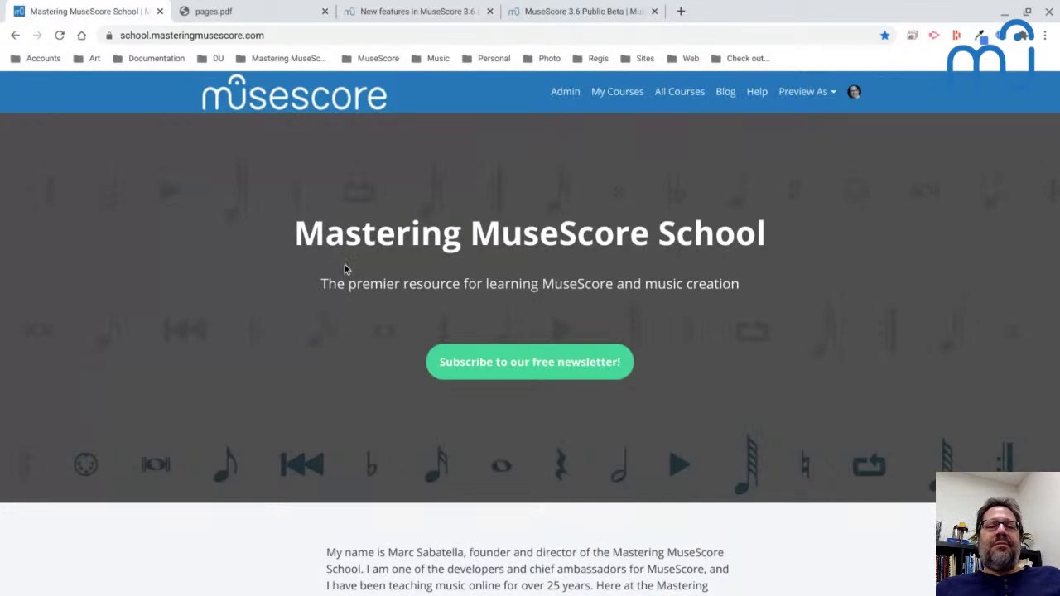
{"action": "scroll", "coordinate": [344, 264], "scroll_direction": "down", "scroll_amount": 8}
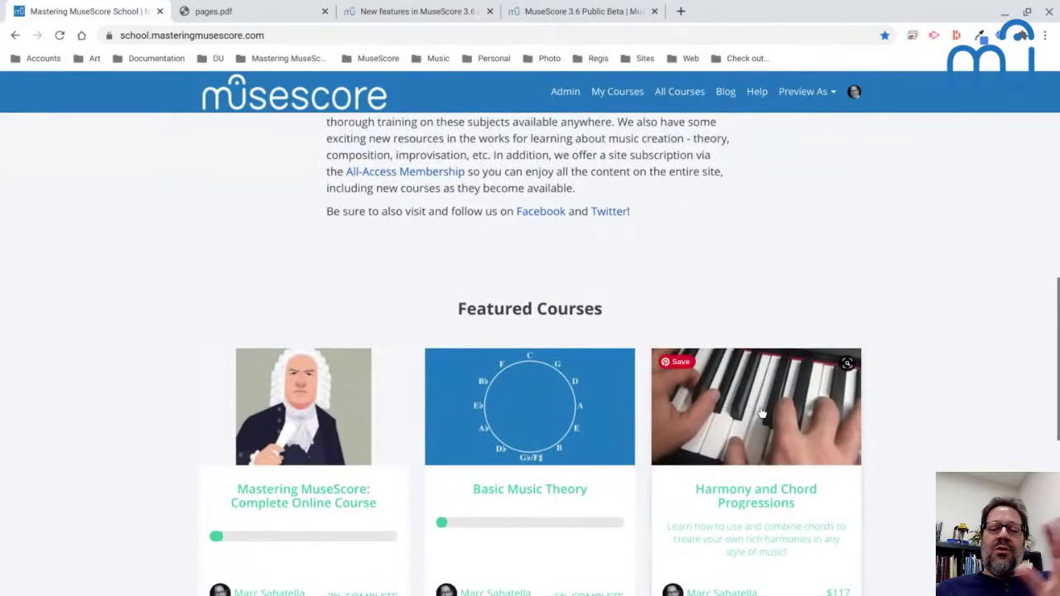
{"action": "scroll", "coordinate": [549, 383], "scroll_direction": "down", "scroll_amount": 3}
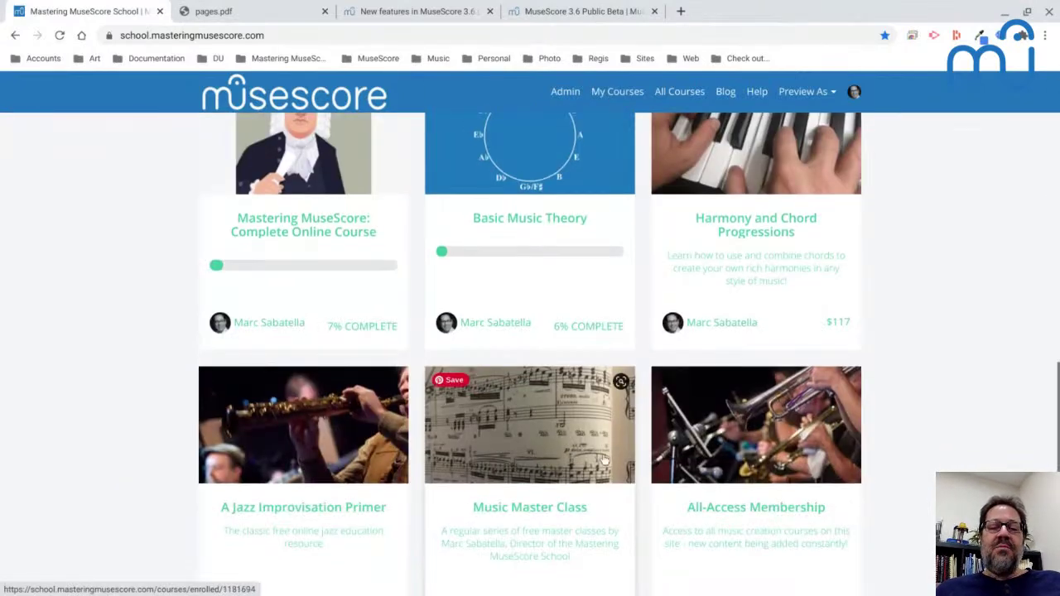
{"action": "scroll", "coordinate": [511, 501], "scroll_direction": "down", "scroll_amount": 2}
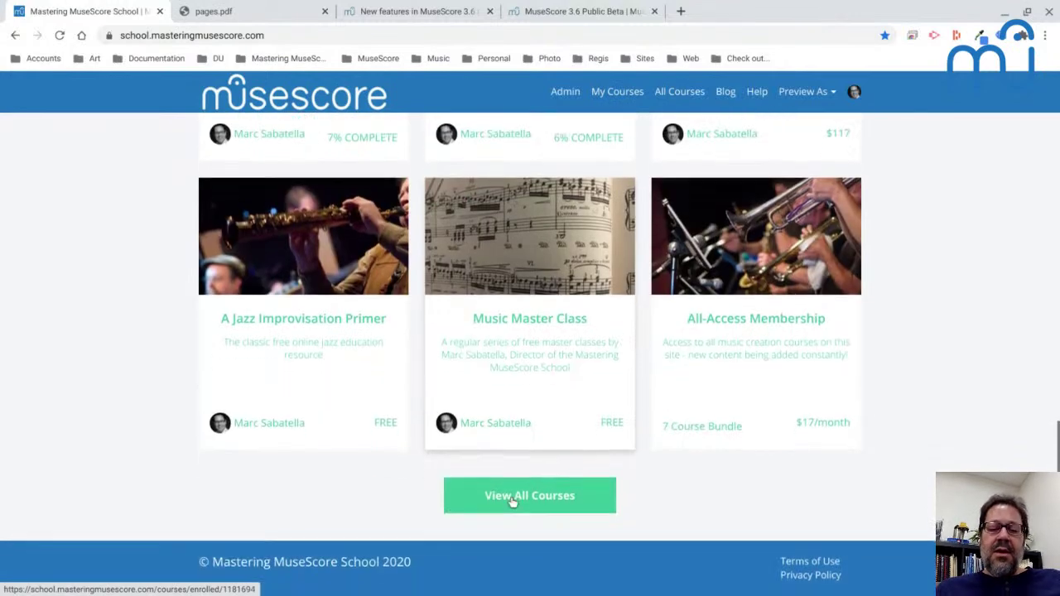
{"action": "scroll", "coordinate": [529, 325], "scroll_direction": "up", "scroll_amount": 1}
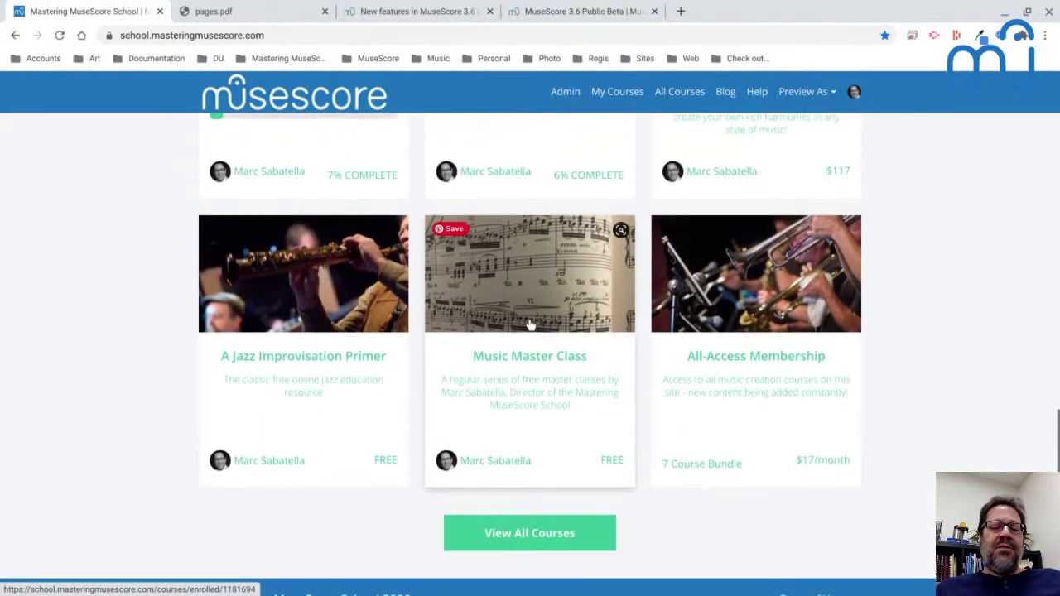
- Open the Mastering MuseScore YouTube channel at youtube.com/c/masteringmusescore in a new browser tab
{"action": "left_click", "coordinate": [680, 11]}
{"action": "type", "text": "youtube.com/c"}
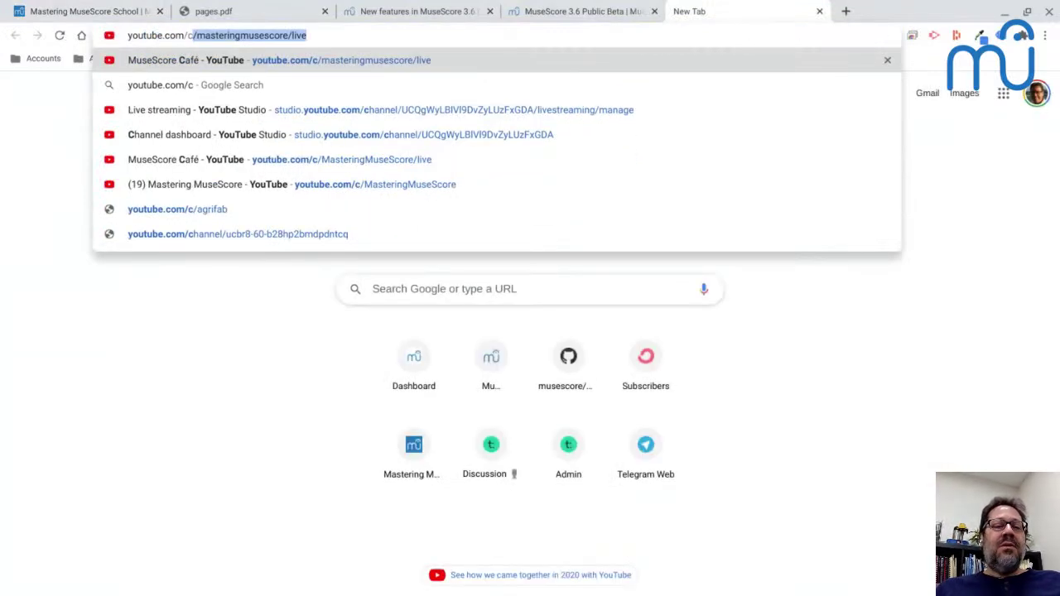
{"action": "key", "text": "Right"}
{"action": "key", "text": "BackSpace"}
{"action": "key", "text": "BackSpace"}
{"action": "key", "text": "BackSpace"}
{"action": "key", "text": "BackSpace"}
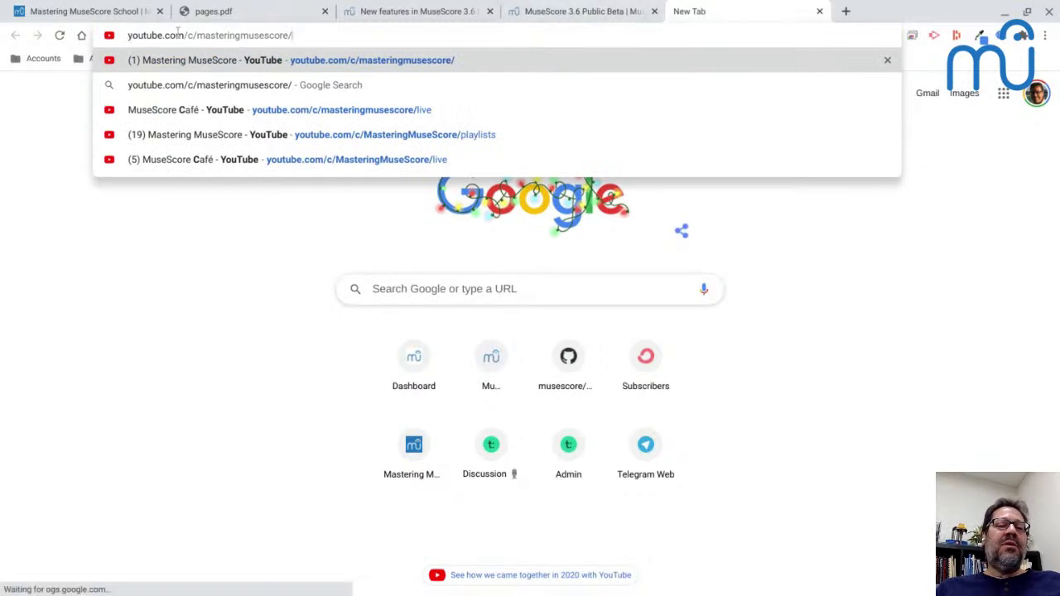
{"action": "key", "text": "Return"}
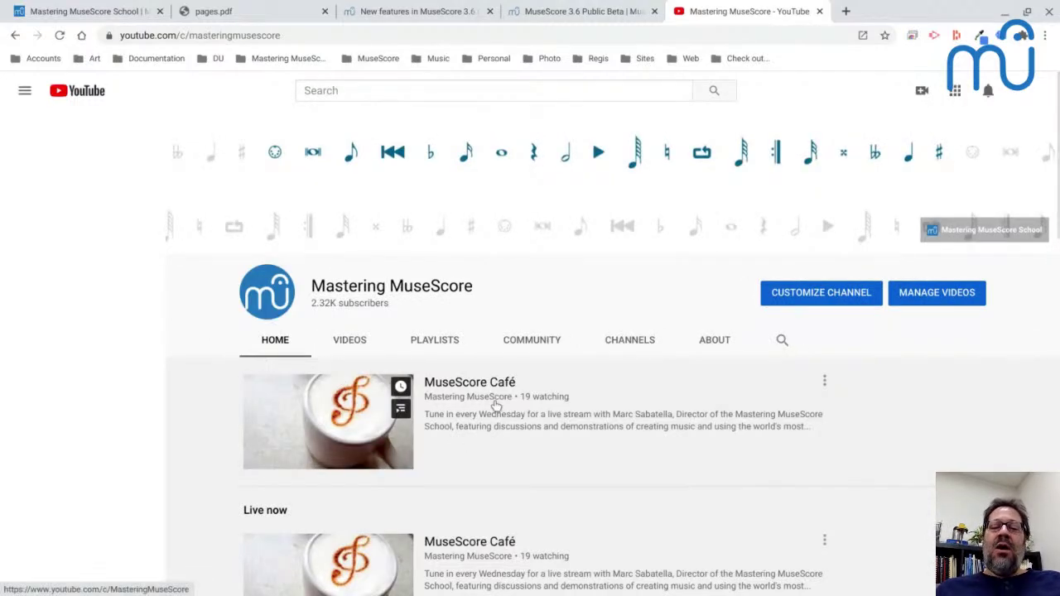
- Open the upcoming Music Master Class live stream from the channel's home page and copy its web address
{"action": "scroll", "coordinate": [480, 331], "scroll_direction": "down", "scroll_amount": 1}
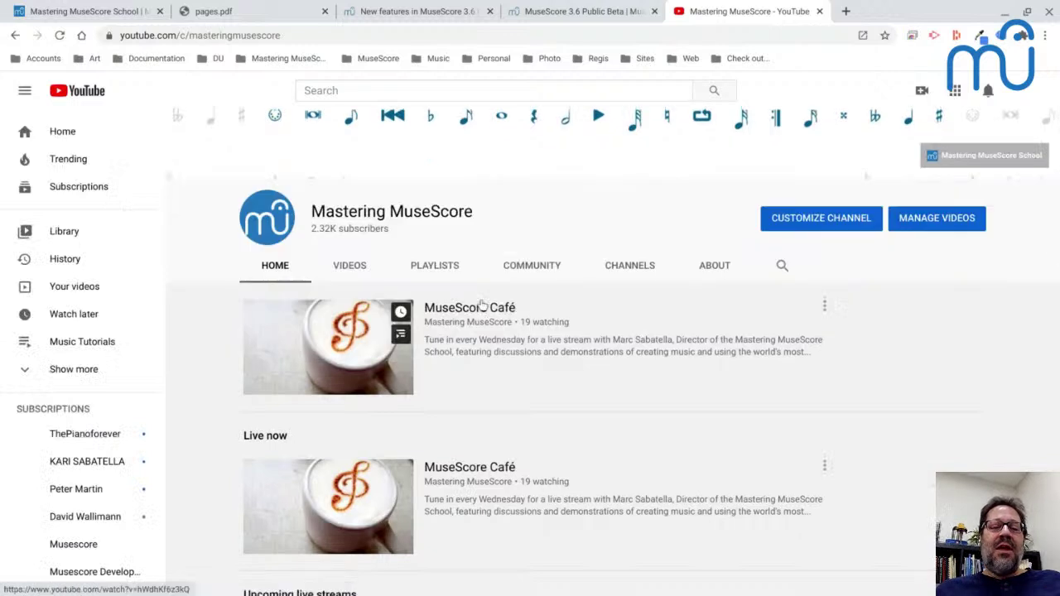
{"action": "scroll", "coordinate": [535, 343], "scroll_direction": "down", "scroll_amount": 1}
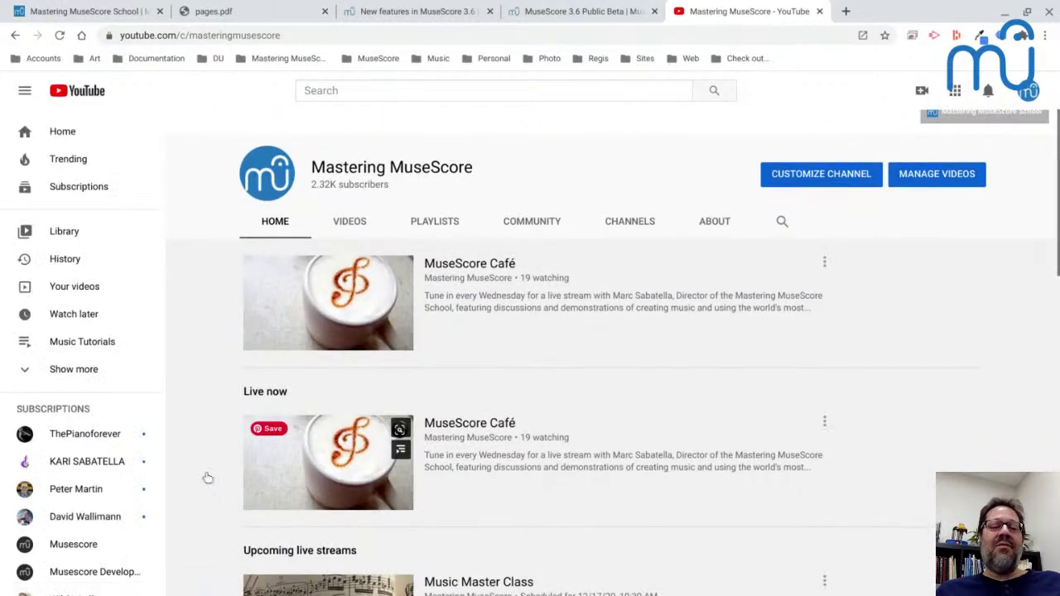
{"action": "scroll", "coordinate": [471, 431], "scroll_direction": "down", "scroll_amount": 2}
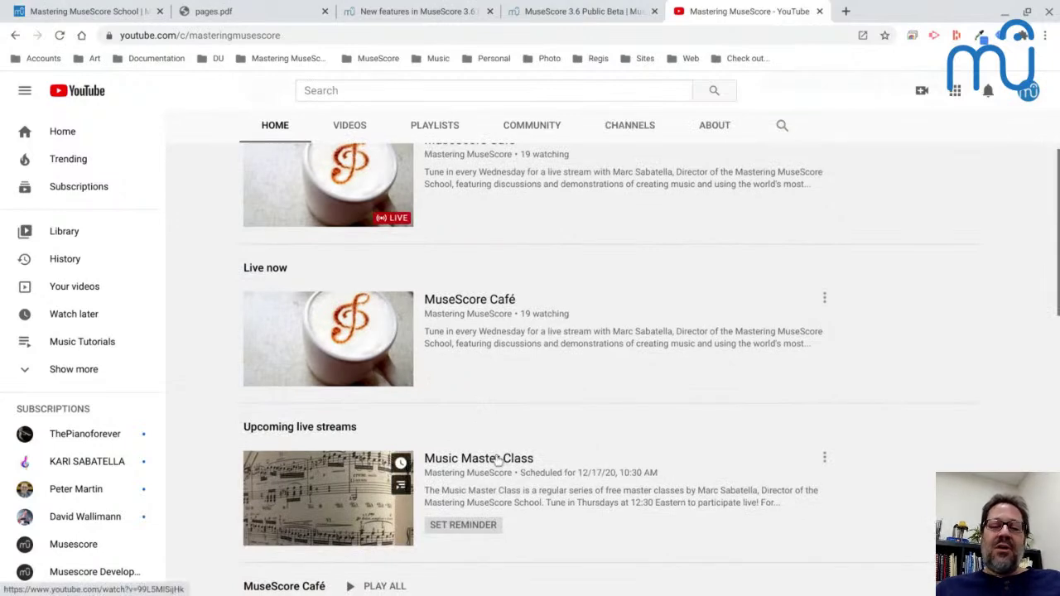
{"action": "left_click", "coordinate": [495, 461]}
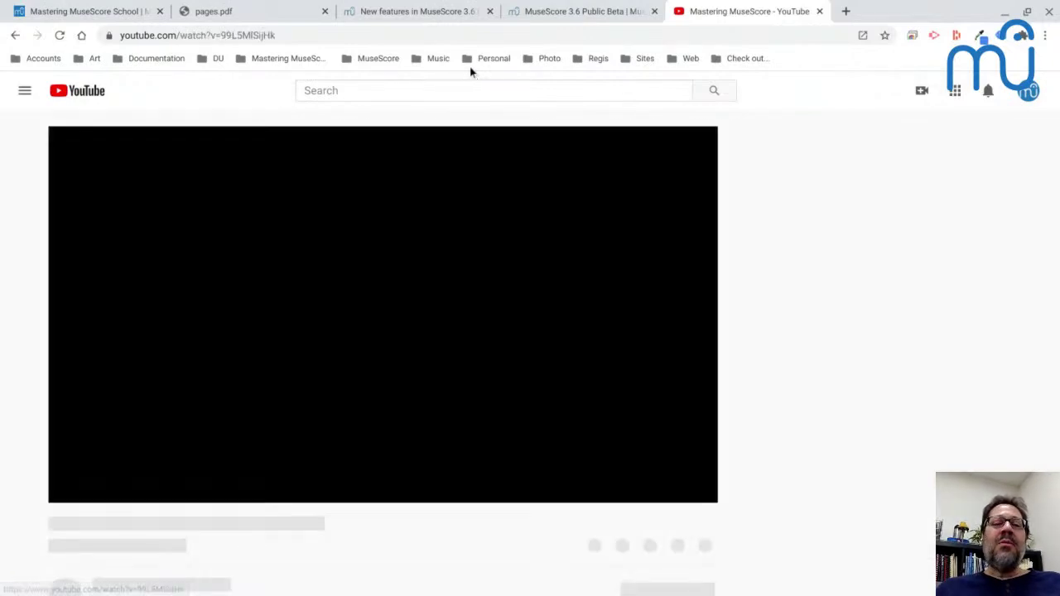
{"action": "left_click", "coordinate": [456, 34]}
{"action": "key", "text": "ctrl+c"}
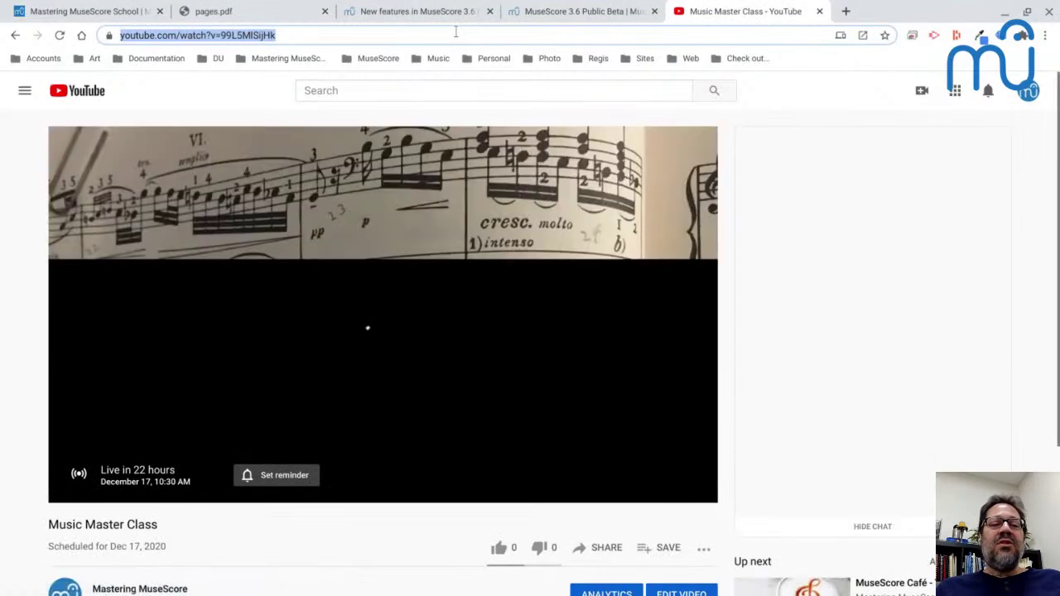
- Switch to the YouTube Live chat window and post "Music Master Class:" followed by the copied stream link
{"action": "key", "text": "alt+Tab"}
{"action": "type", "text": "M"}
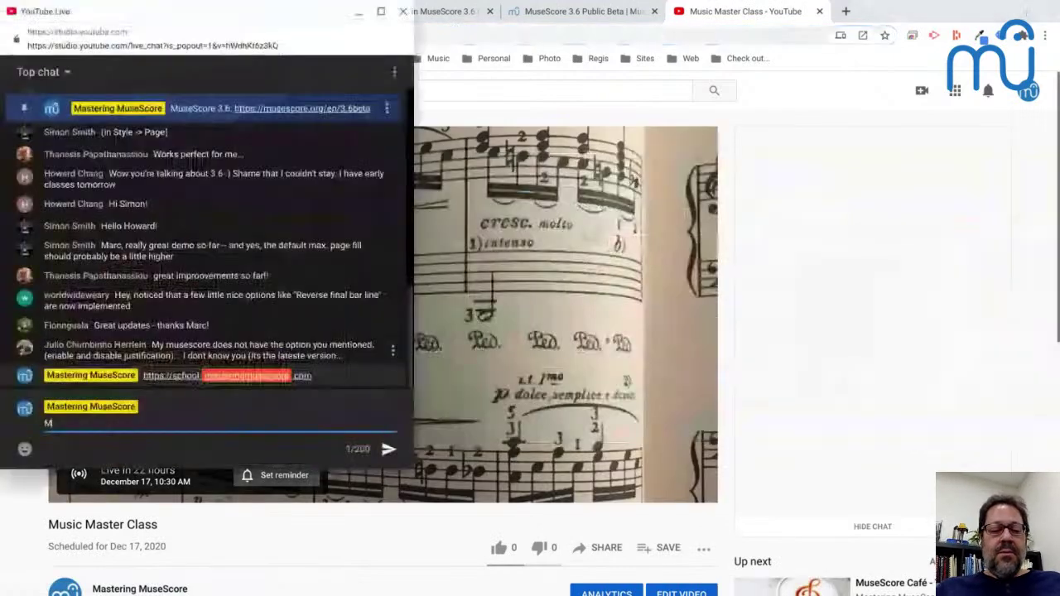
{"action": "type", "text": "usic Master C"}
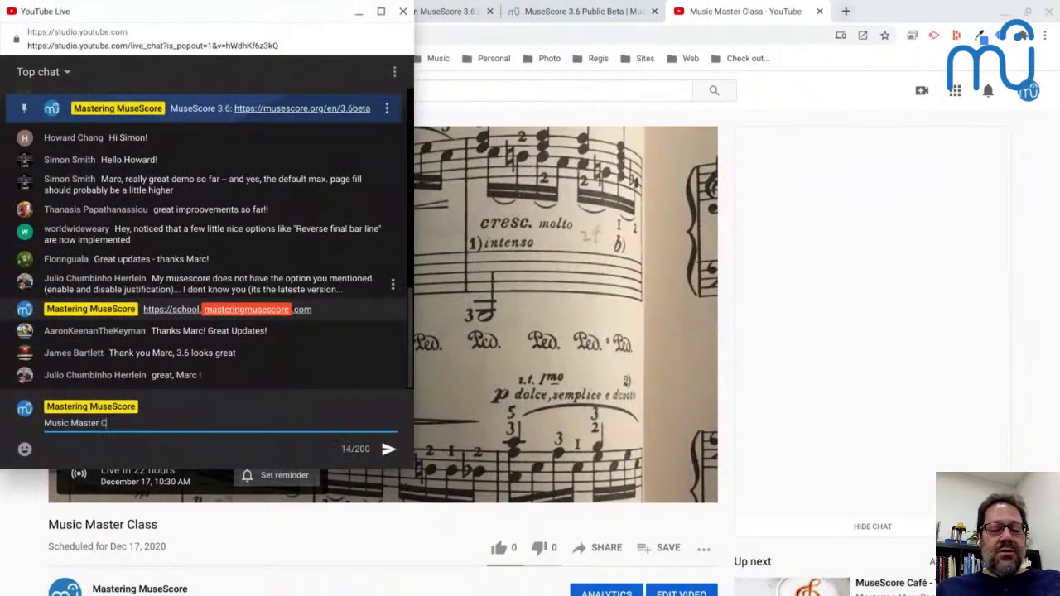
{"action": "type", "text": "lass:"}
{"action": "key", "text": "ctrl+v"}
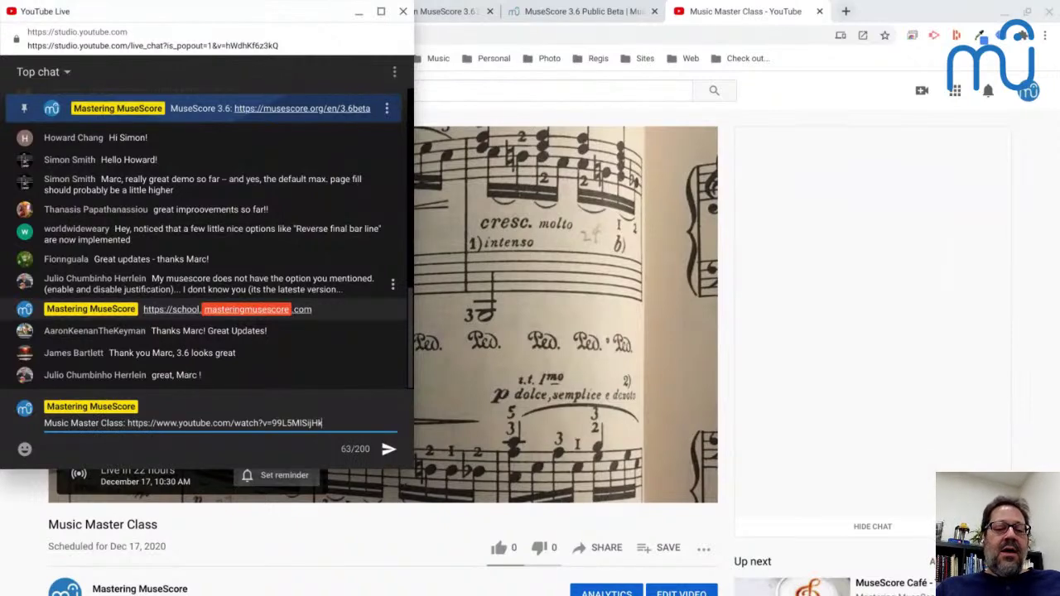
{"action": "key", "text": "Return"}
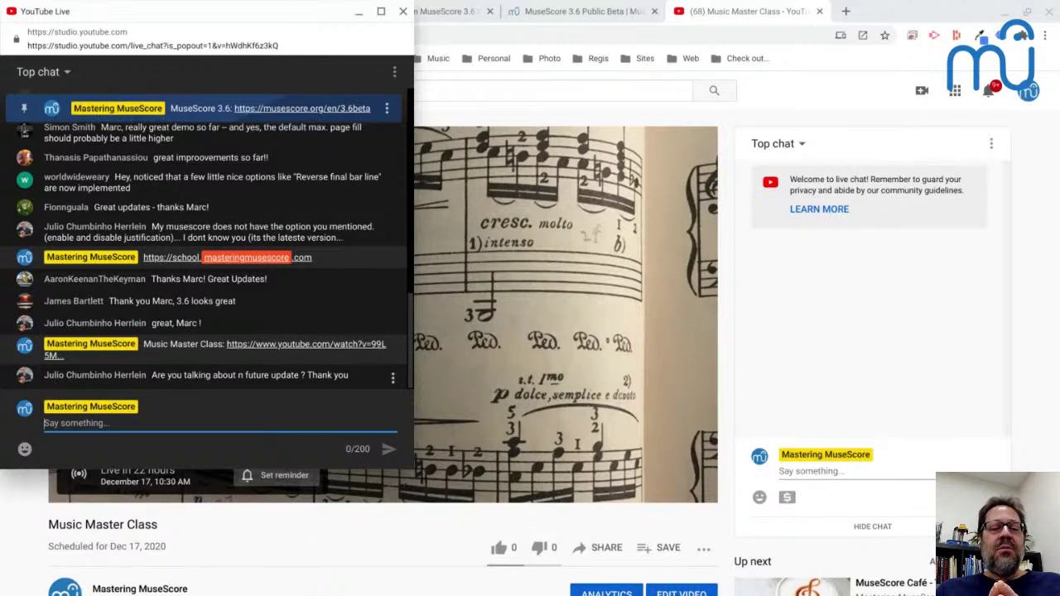
- Review the earlier and latest viewer messages in the YouTube Live chat, checking the Music Master Class page in between
{"action": "scroll", "coordinate": [5, 287], "scroll_direction": "up", "scroll_amount": 5}
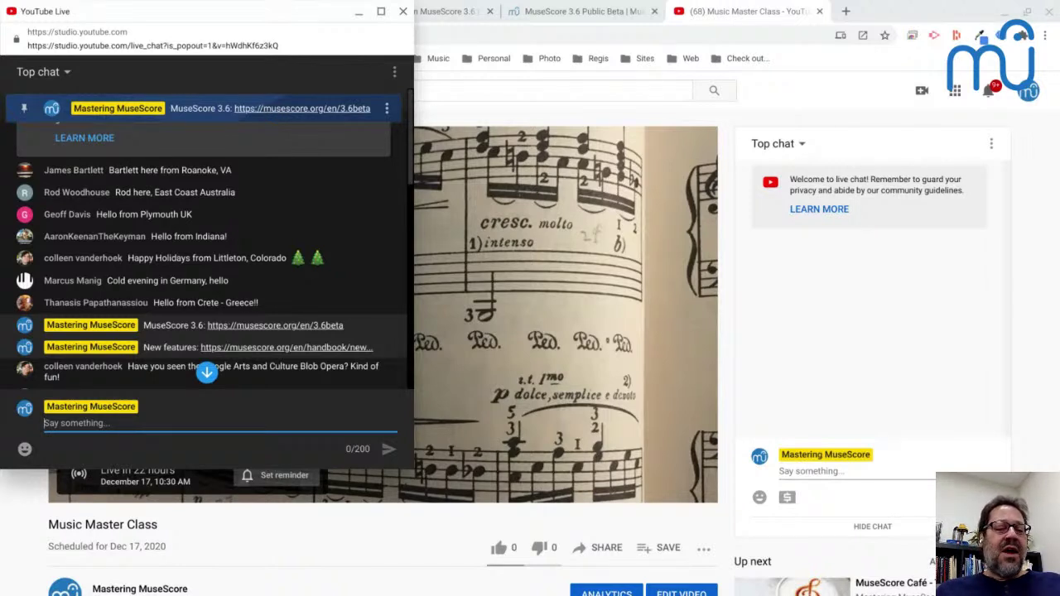
{"action": "scroll", "coordinate": [238, 325], "scroll_direction": "down", "scroll_amount": 10}
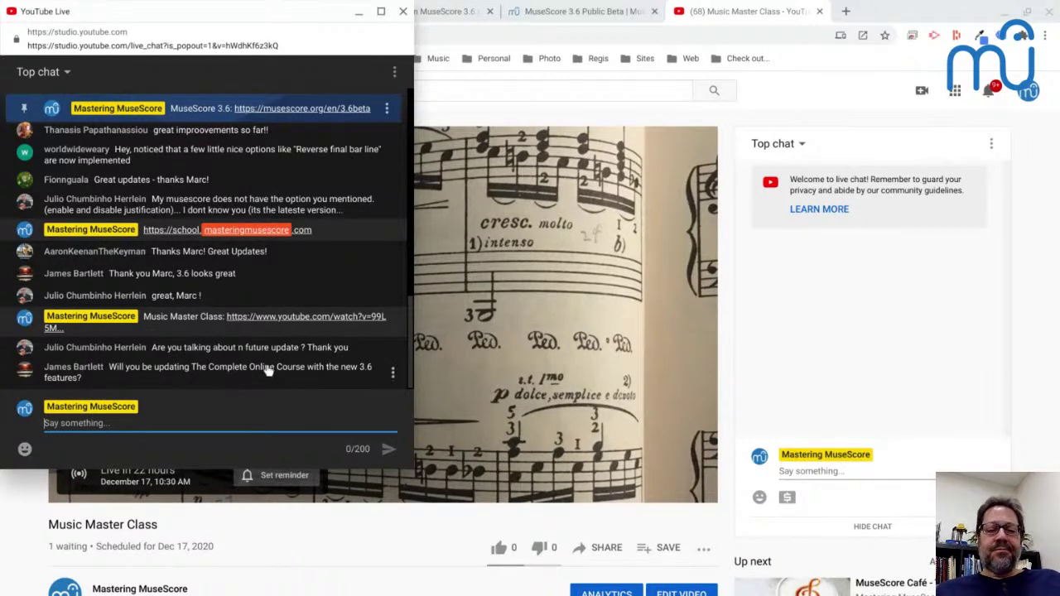
{"action": "key", "text": "alt+Tab"}
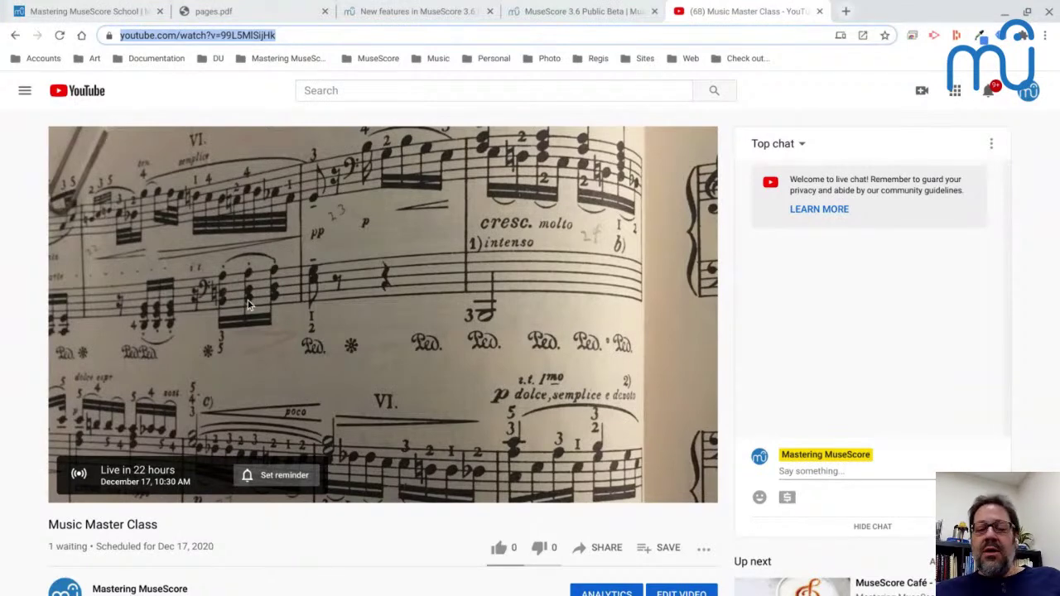
{"action": "key", "text": "alt+Tab"}
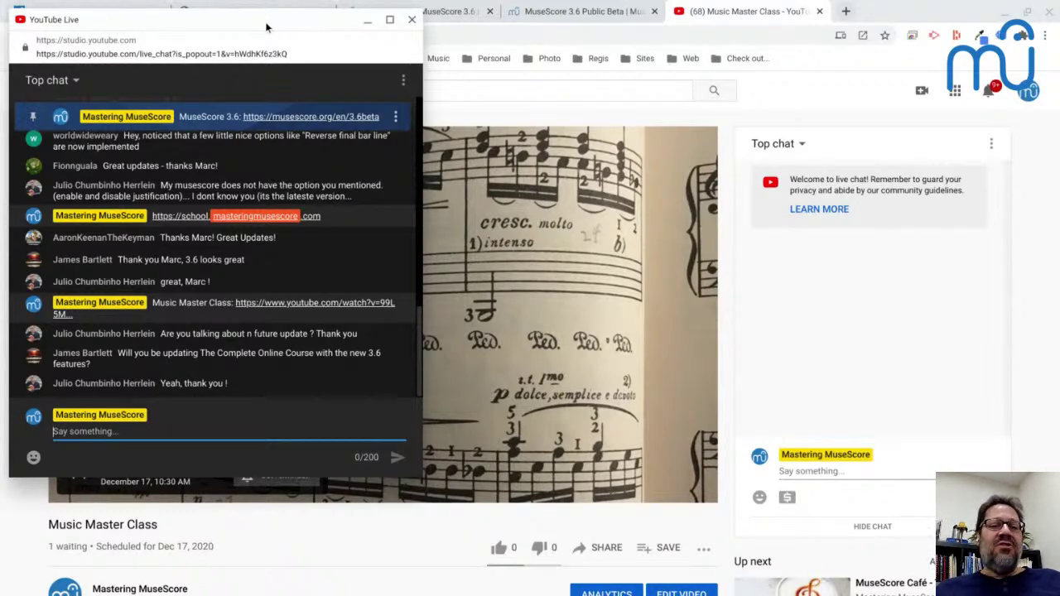
{"action": "left_click_drag", "start_coordinate": [265, 27], "coordinate": [269, 30]}
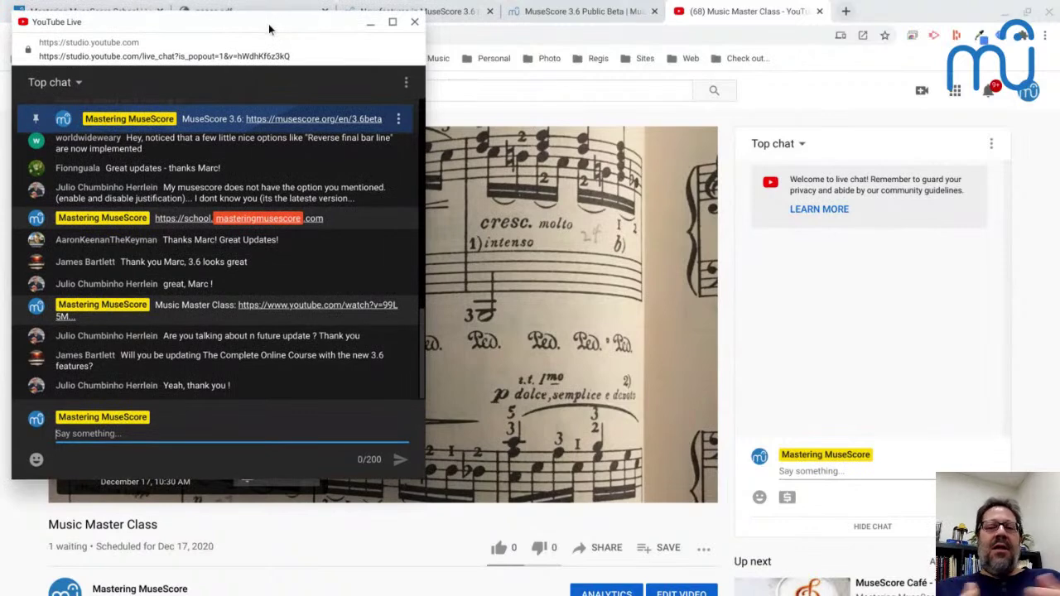